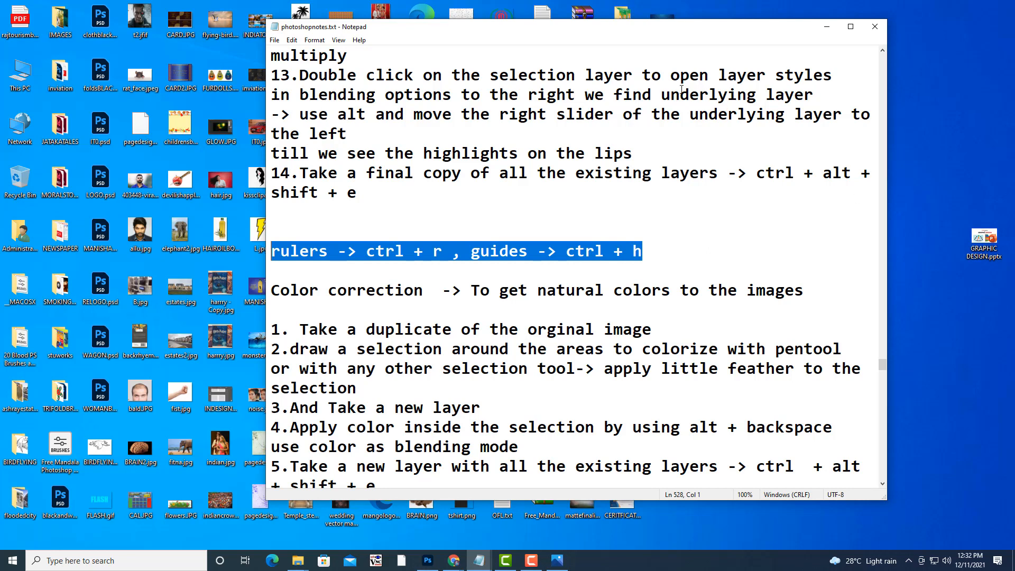
Step: Review the shortcuts for rulers and guides in the Photoshop notes
drag(624, 25, 691, 27)
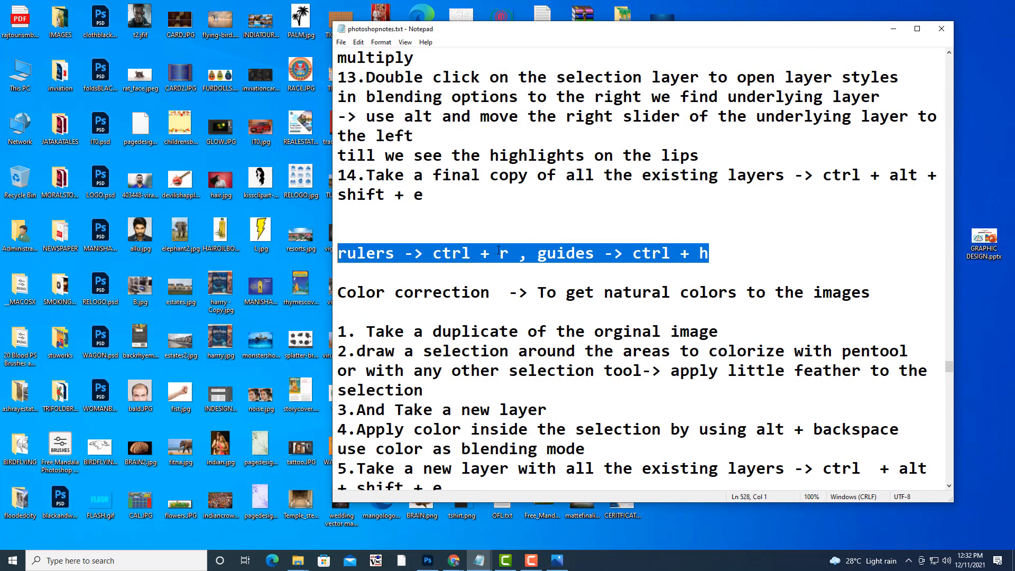
drag(506, 253, 434, 252)
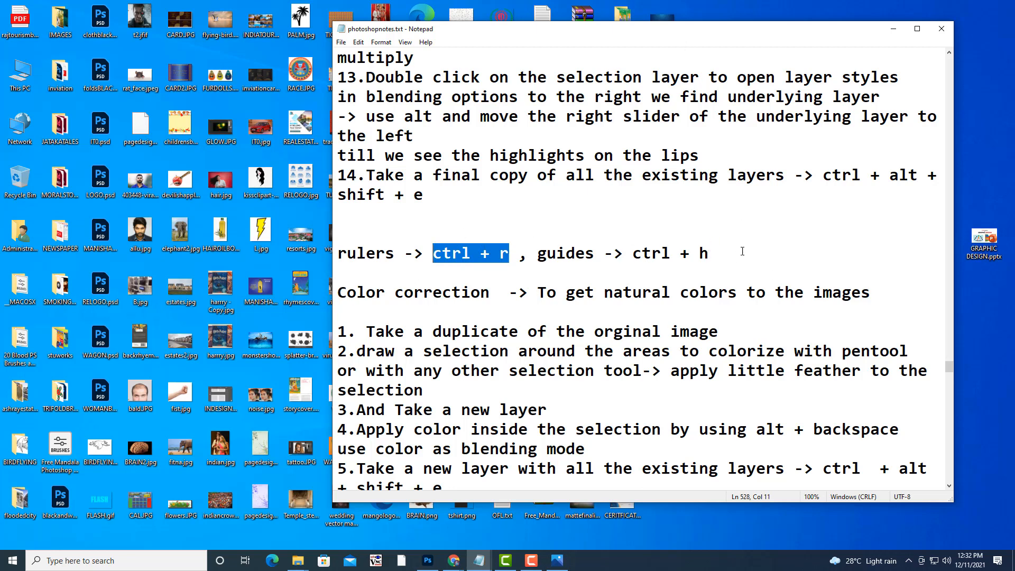
drag(703, 252, 634, 254)
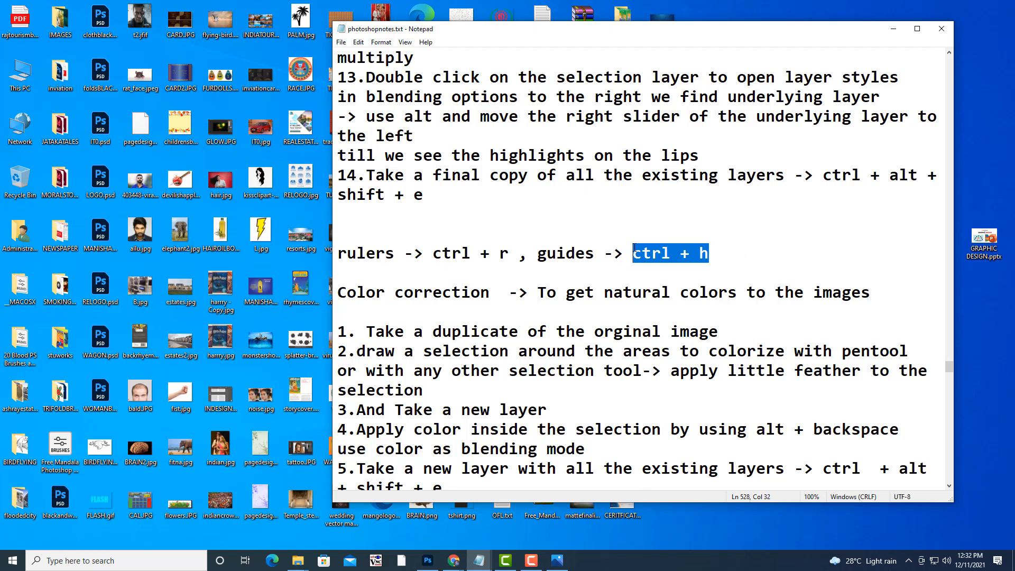
click(731, 243)
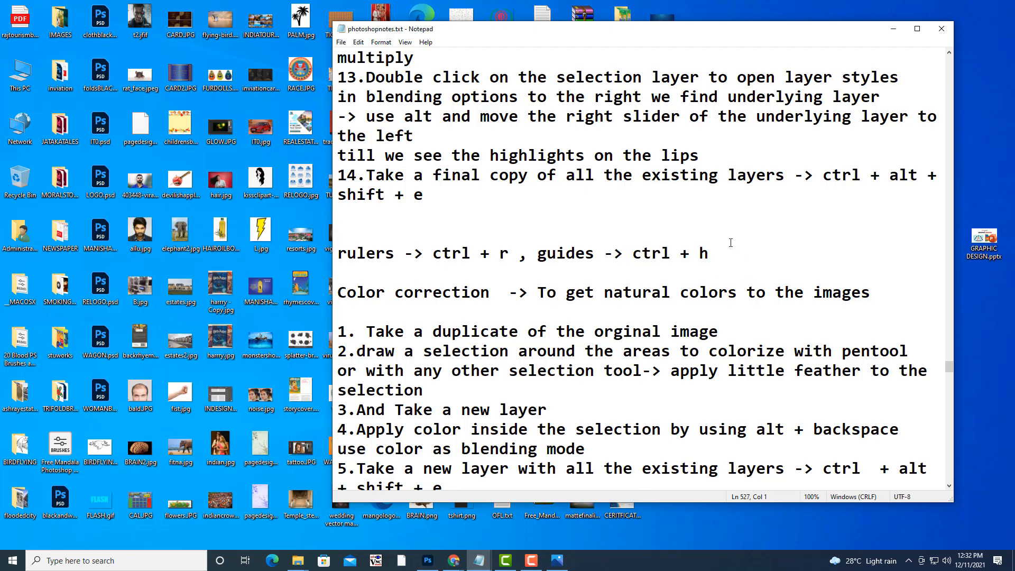
Step: Switch to Photoshop and create a landscape A4 document, 297 x 210 mm at 300 pixels/inch with a white background
click(894, 28)
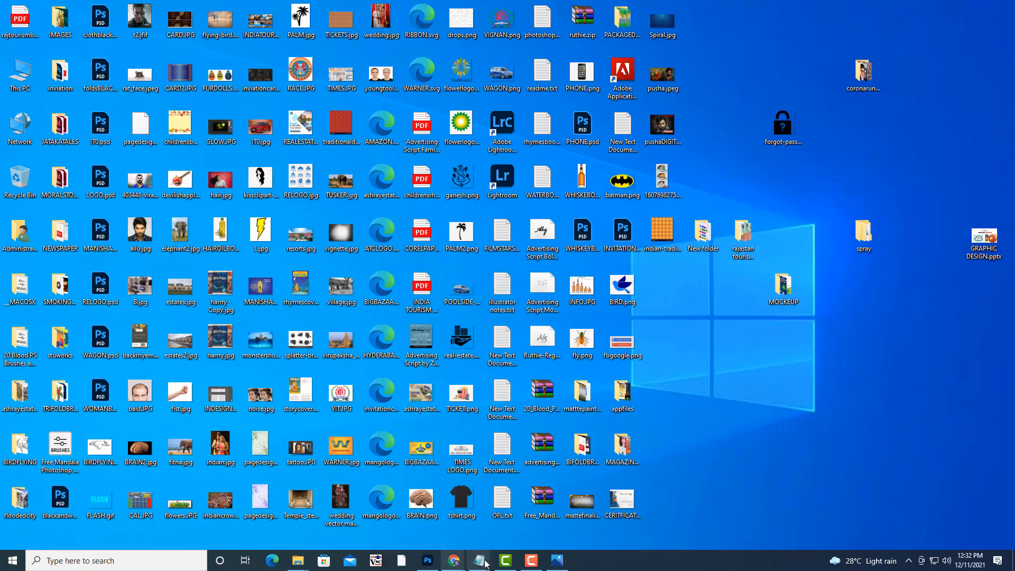
click(428, 561)
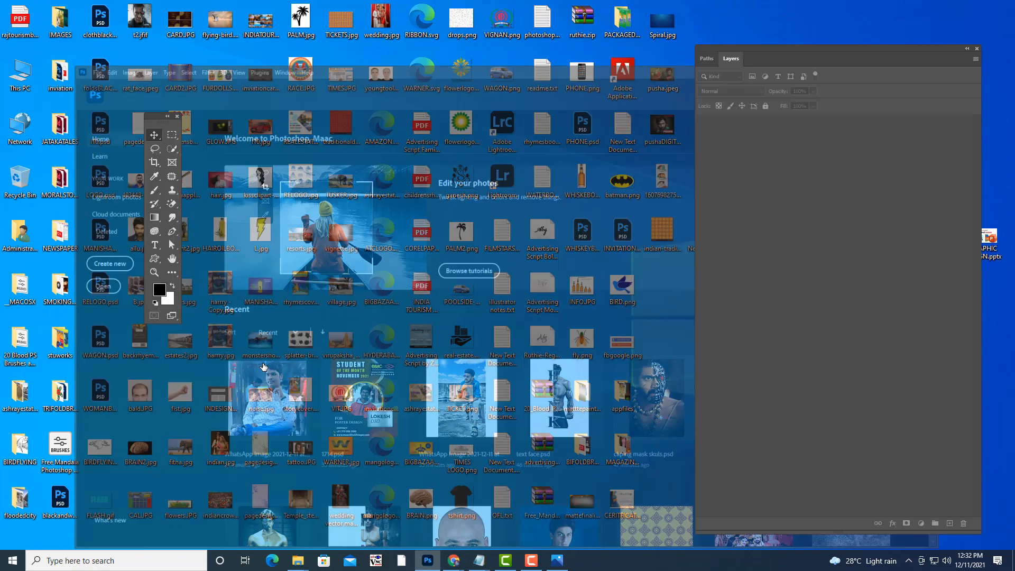
click(68, 222)
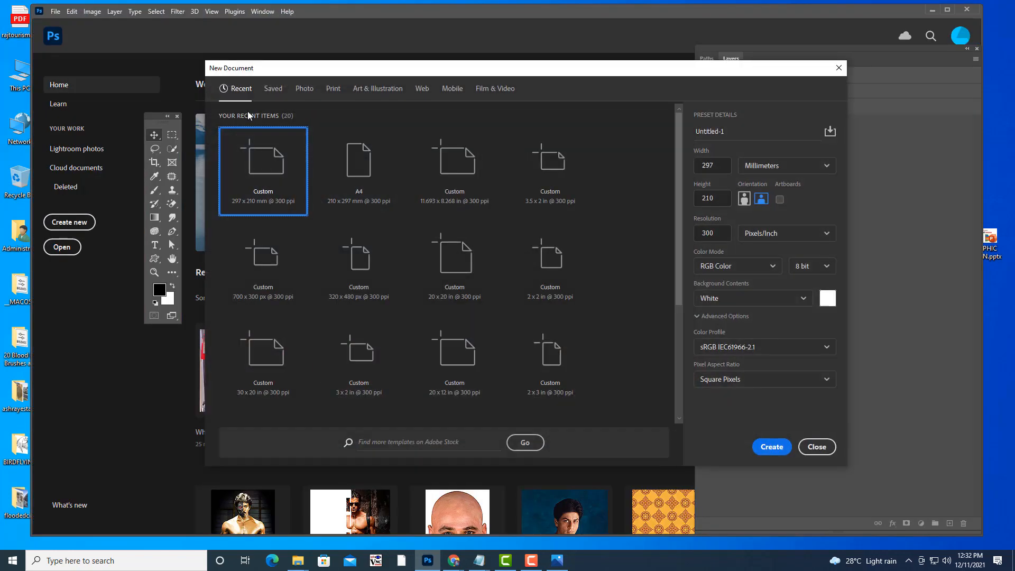
click(354, 183)
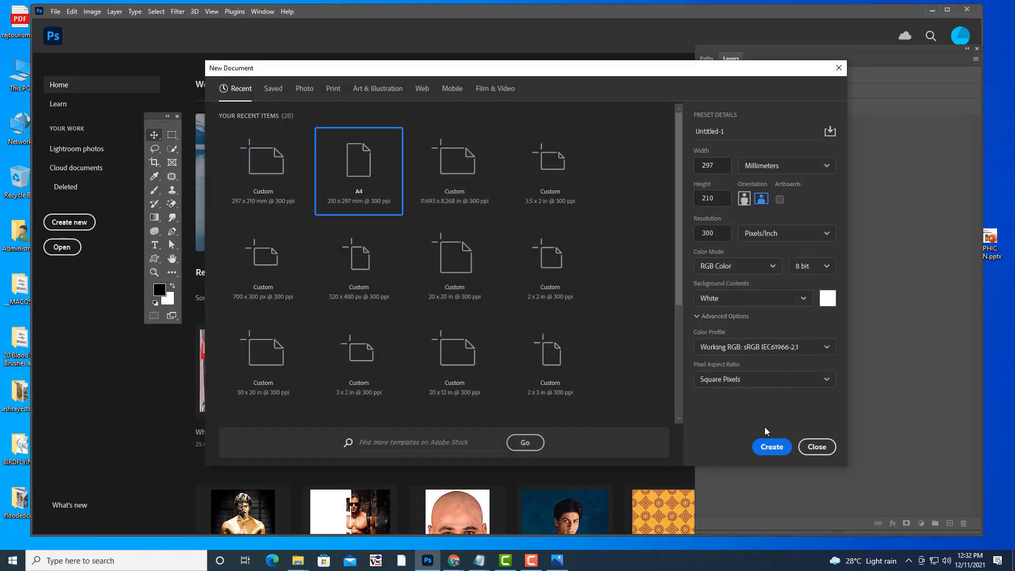
click(772, 447)
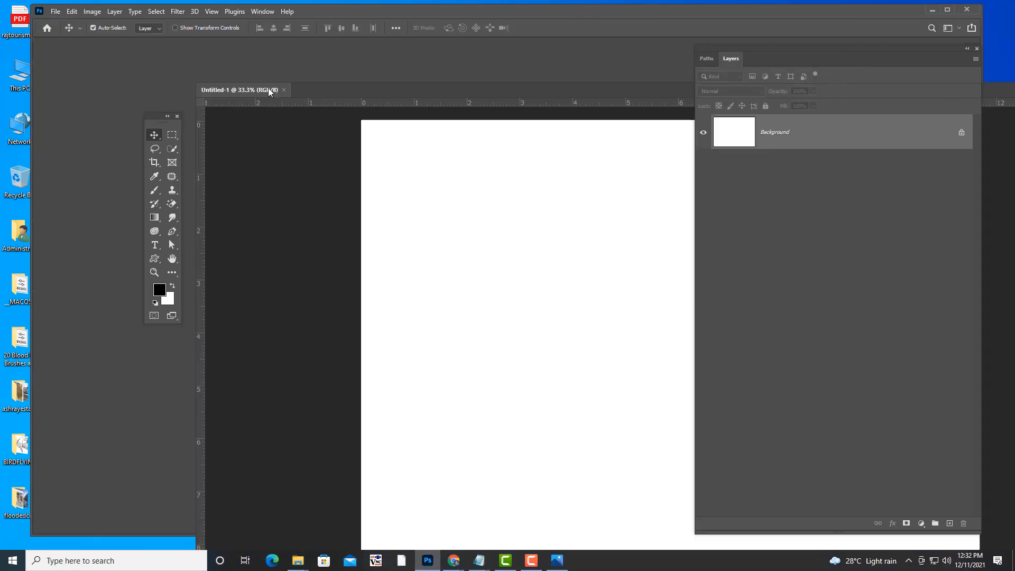
Step: Rearrange the document window and floating panels and zoom out to 25% so the whole canvas is in view
drag(269, 92, 53, 82)
drag(400, 80, 319, 65)
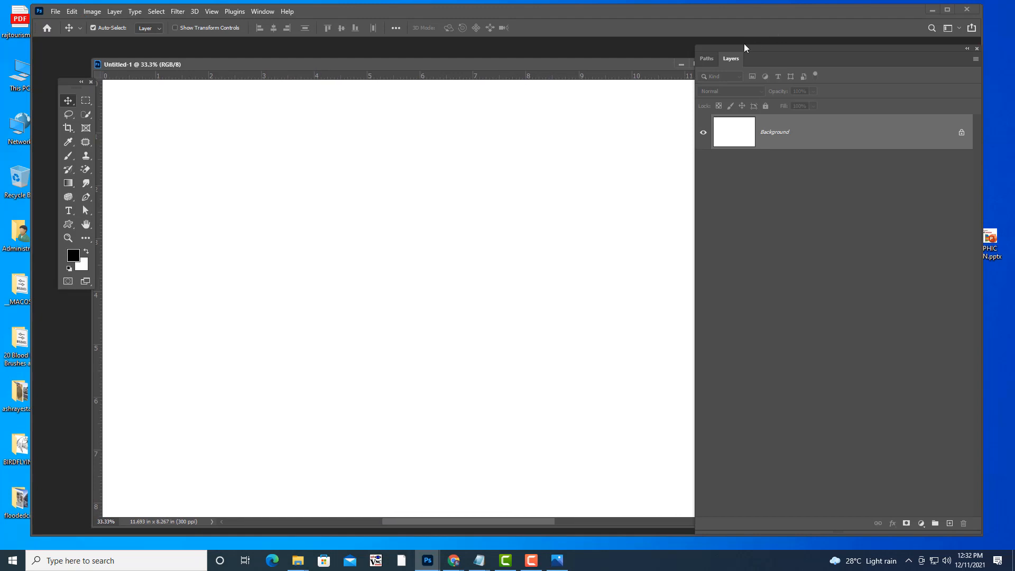
drag(741, 48, 772, 41)
drag(635, 65, 633, 73)
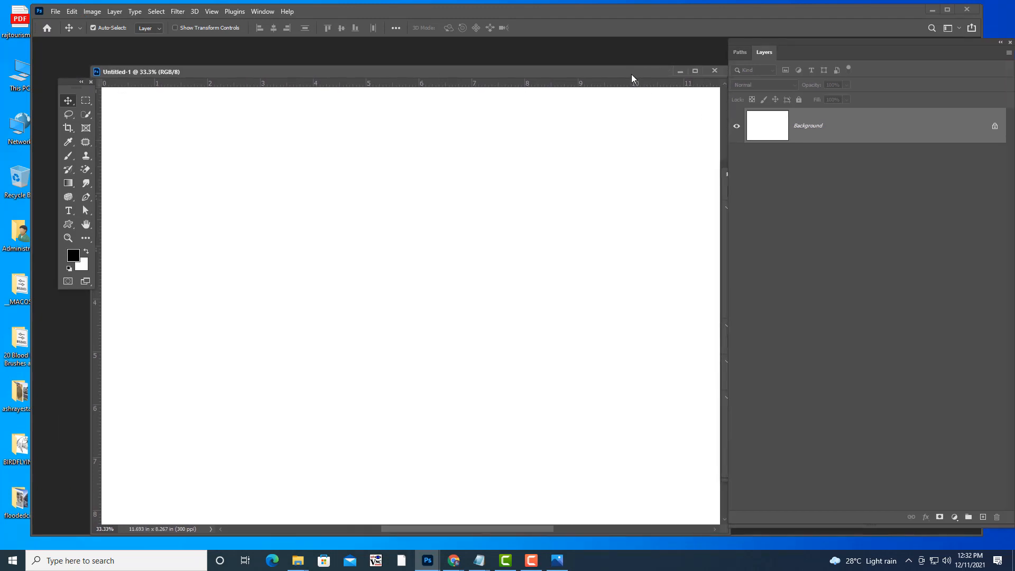
key(ctrl+minus)
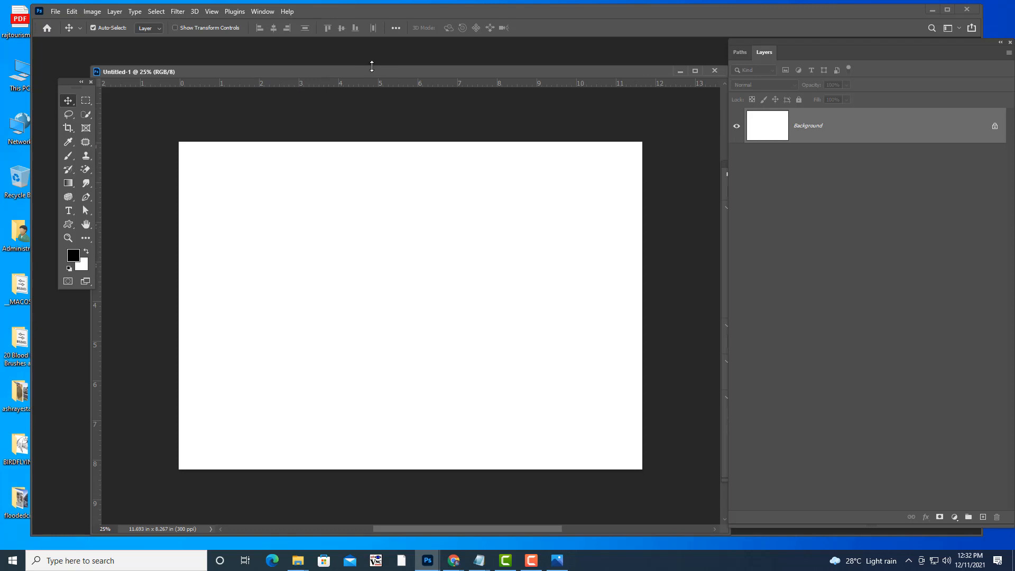
Step: Place two vertical ruler guides on the canvas at about 3 in and 7.7 in
drag(364, 72, 396, 65)
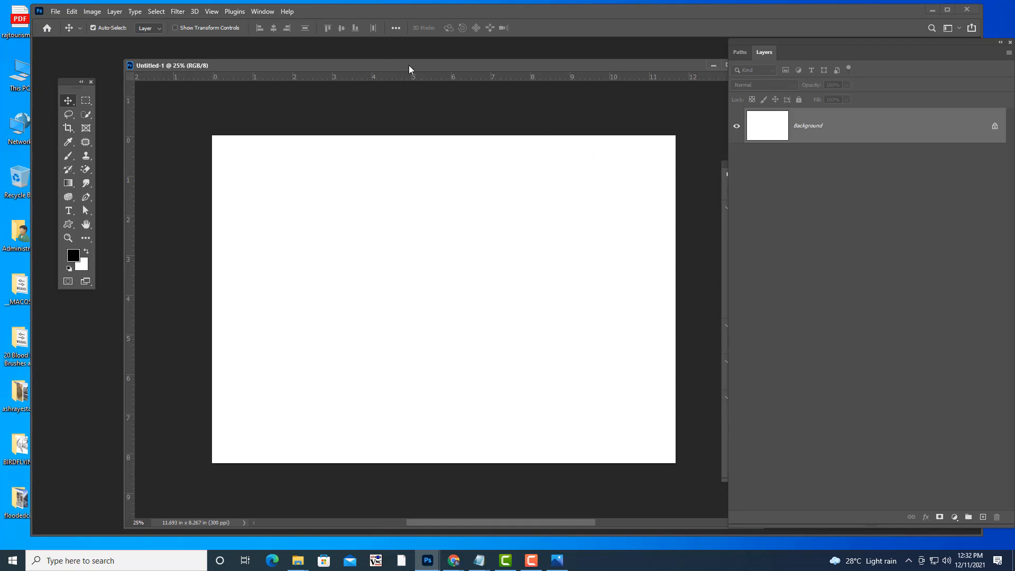
drag(408, 66, 397, 54)
drag(119, 198, 321, 220)
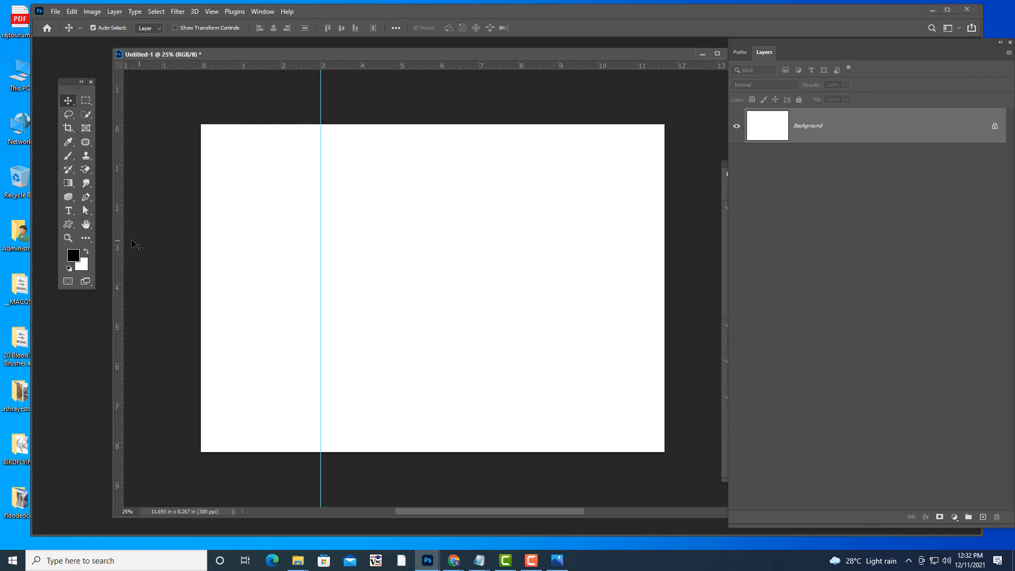
drag(120, 244, 506, 238)
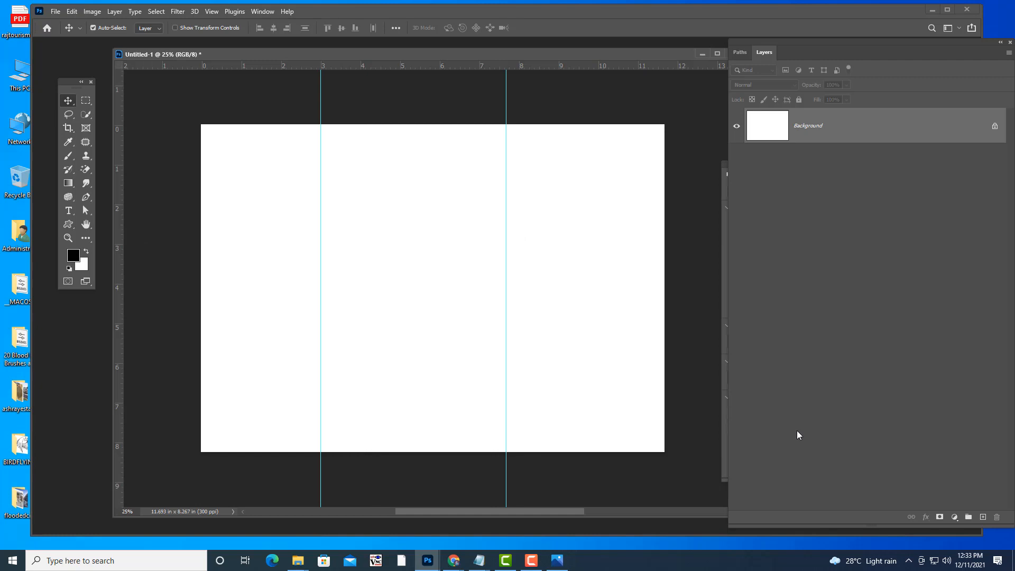
Step: Draw a black circle about 2.9 in wide between the two vertical guides with the Ellipse tool in Shape mode
click(67, 223)
click(106, 245)
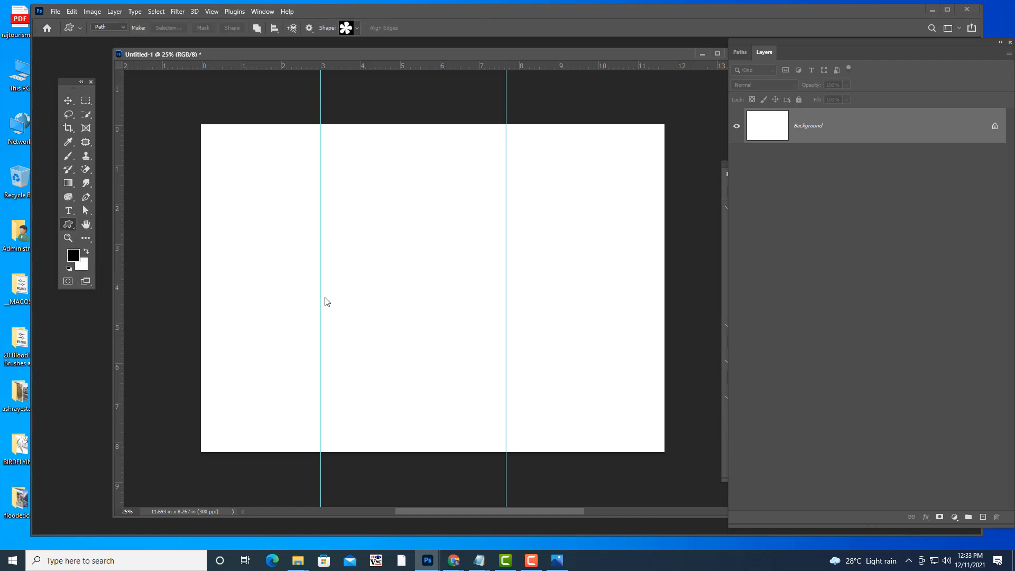
drag(349, 203, 487, 324)
key(ctrl+z)
click(108, 27)
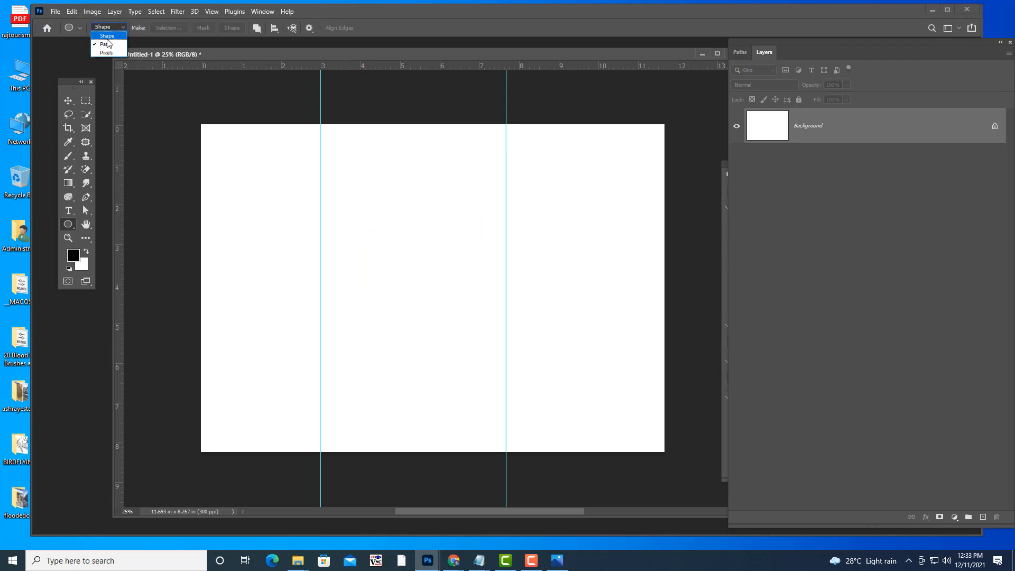
click(106, 36)
drag(349, 200, 471, 320)
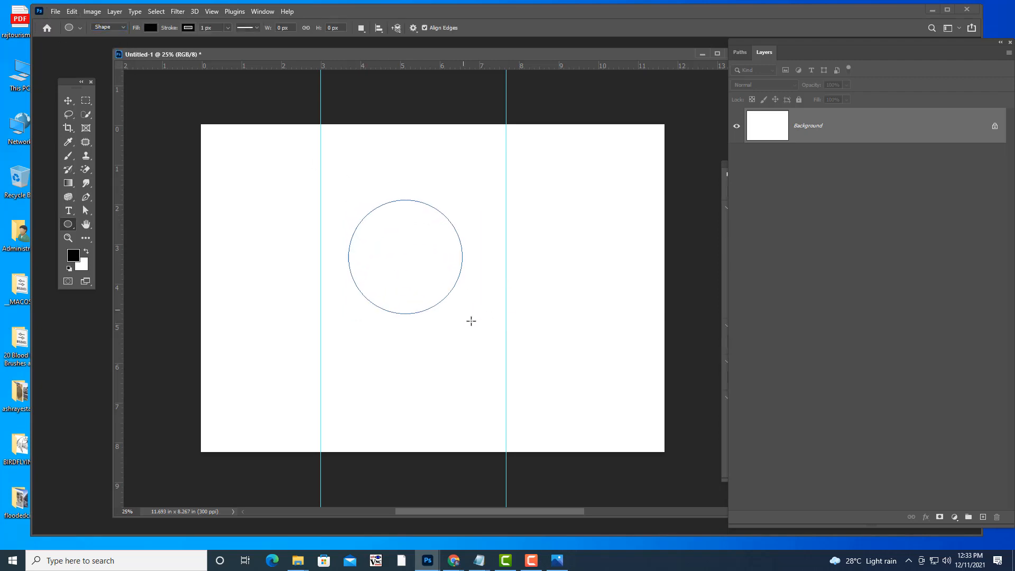
Step: Check which elements are enabled as Snap To targets
click(71, 101)
click(211, 11)
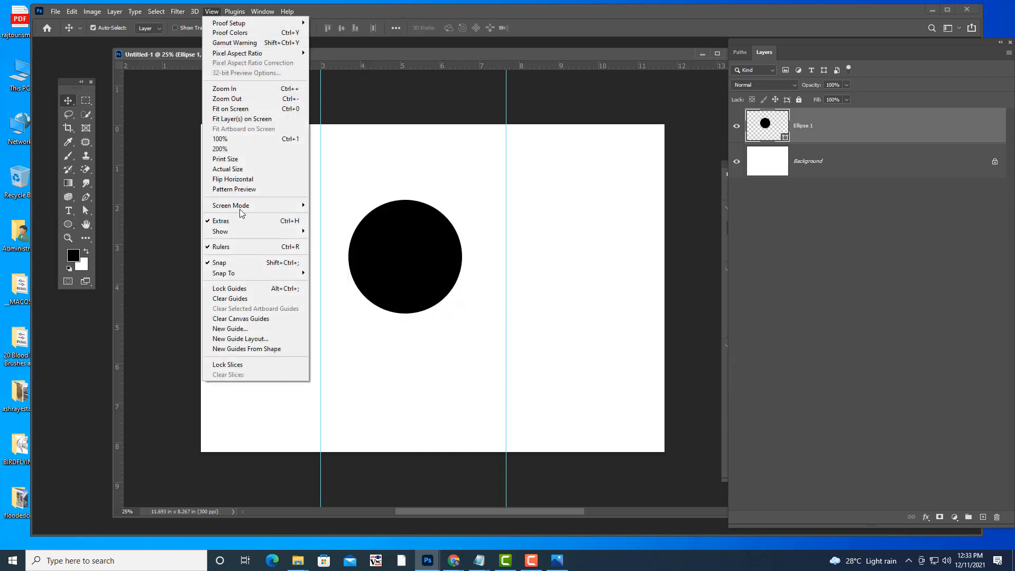
mouse_move(243, 274)
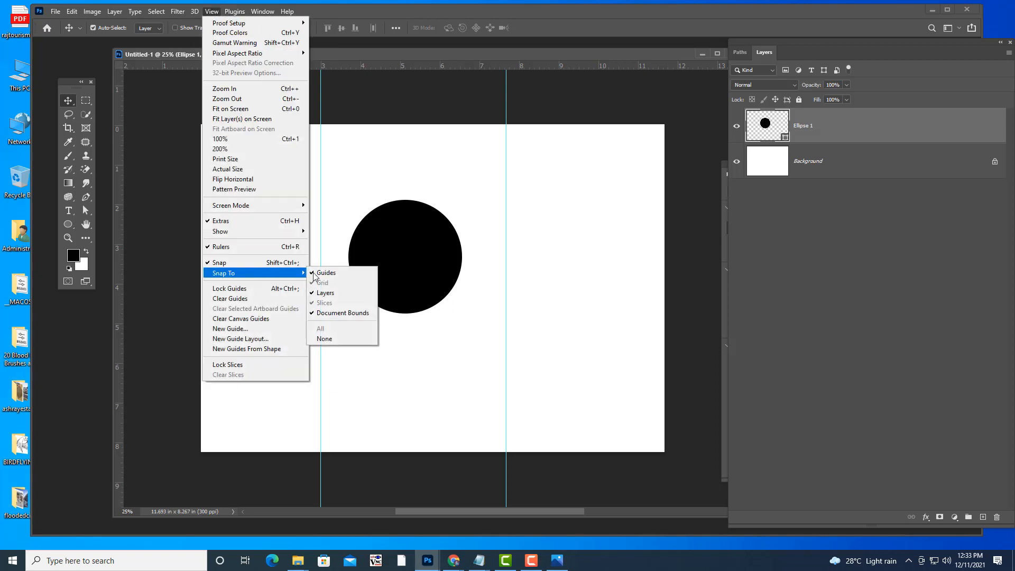
click(455, 51)
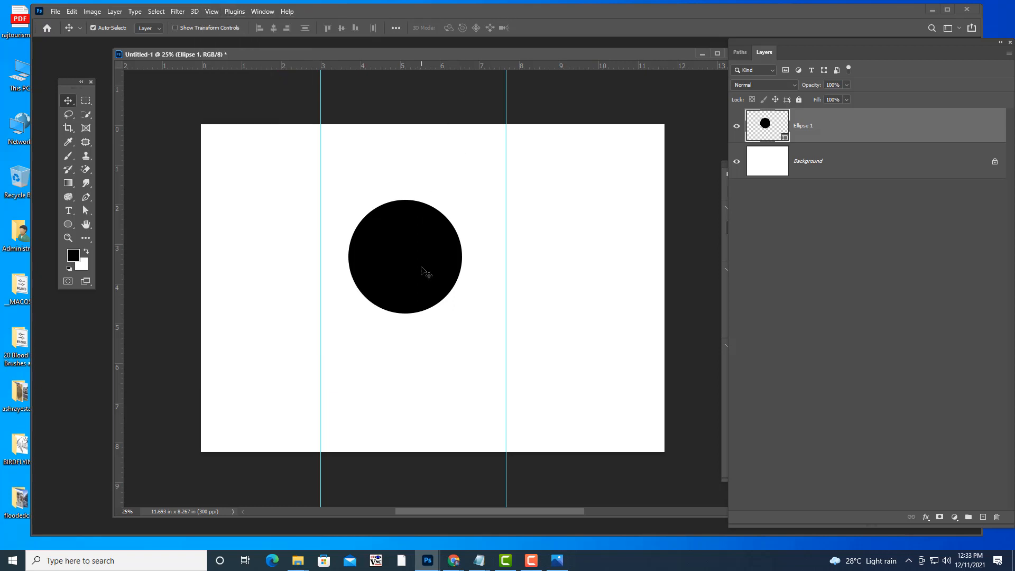
Step: Use Free Transform to move the circle toward the canvas top, snapping its left edge to the first vertical guide
click(428, 273)
key(ctrl+t)
drag(450, 246, 398, 168)
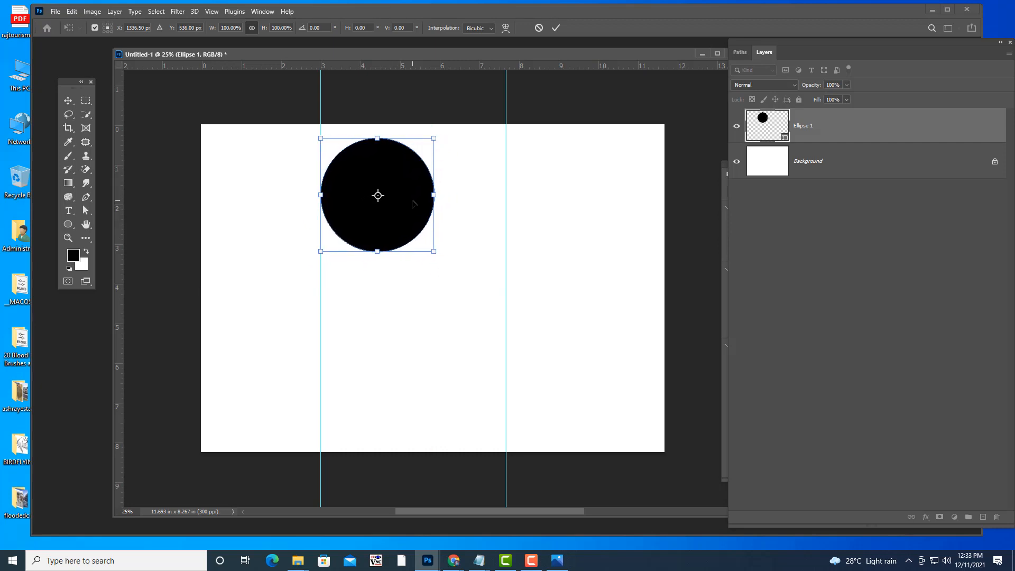
key(Return)
Step: Duplicate the circle straight below the original, with its left edge on the same vertical guide
drag(412, 220, 414, 320)
key(ctrl+t)
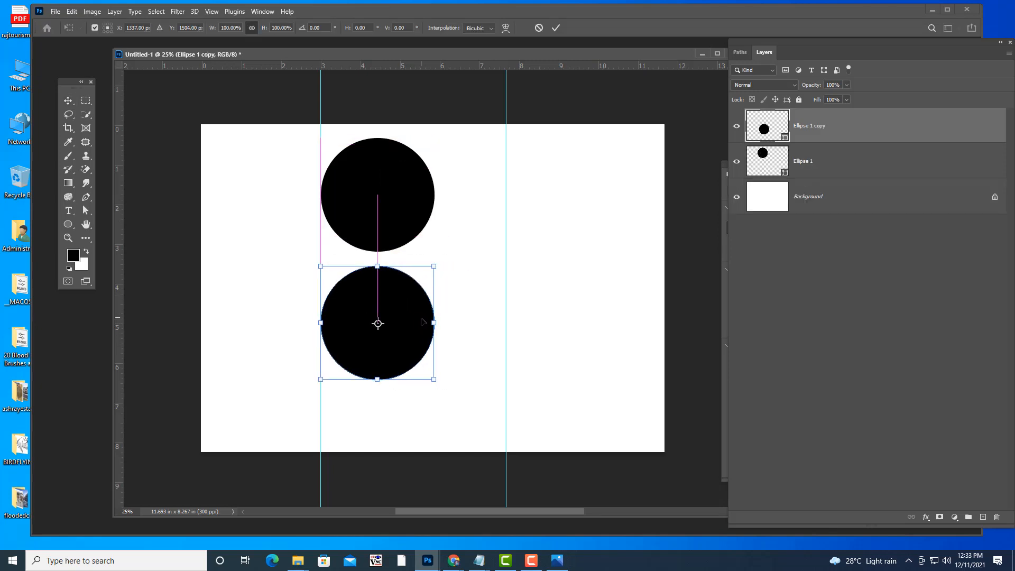
key(Return)
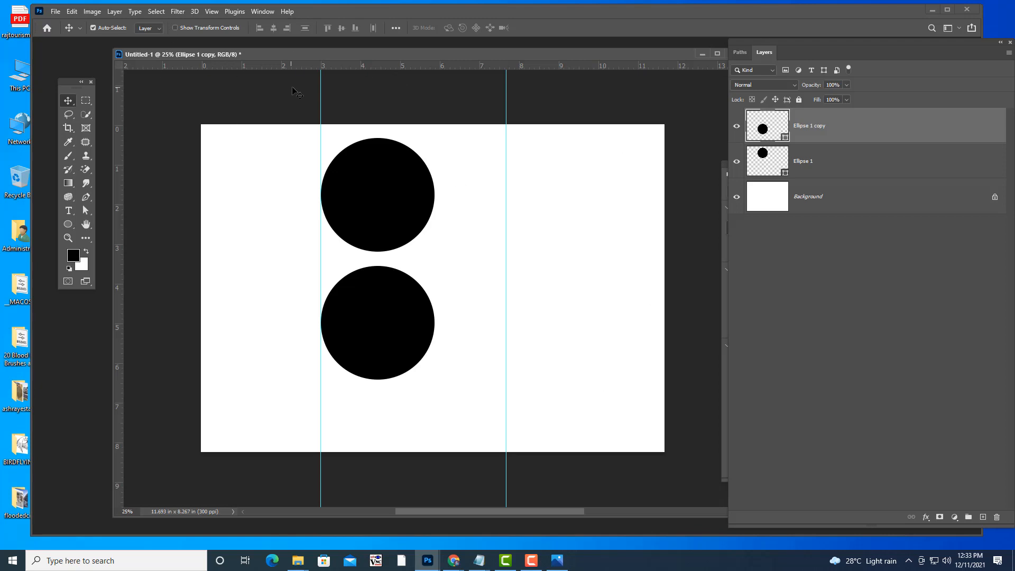
Step: Remove the left vertical guide and undo the removal, and toggle the visibility of all guides off and on
drag(321, 93, 1, 7)
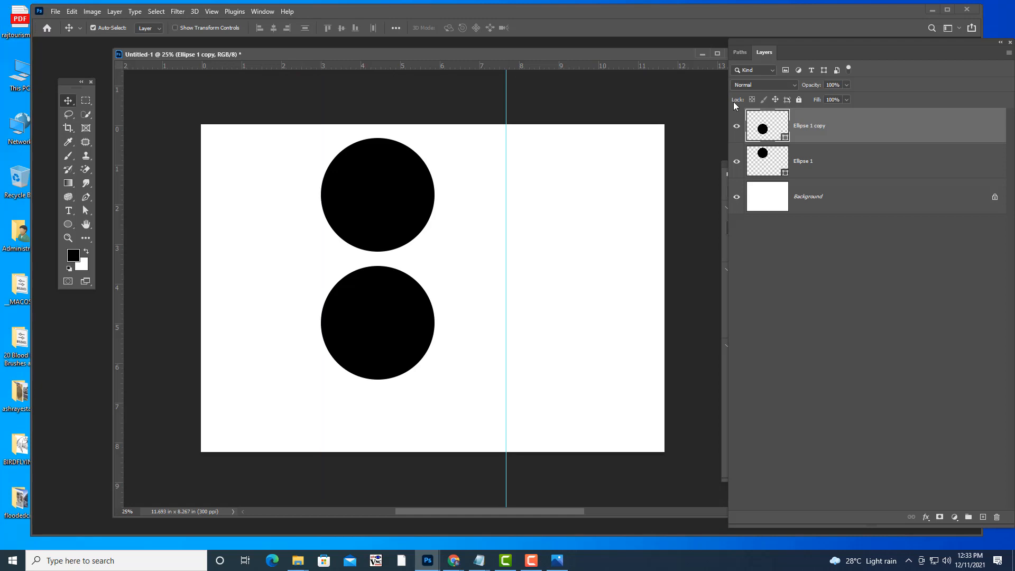
key(ctrl+z)
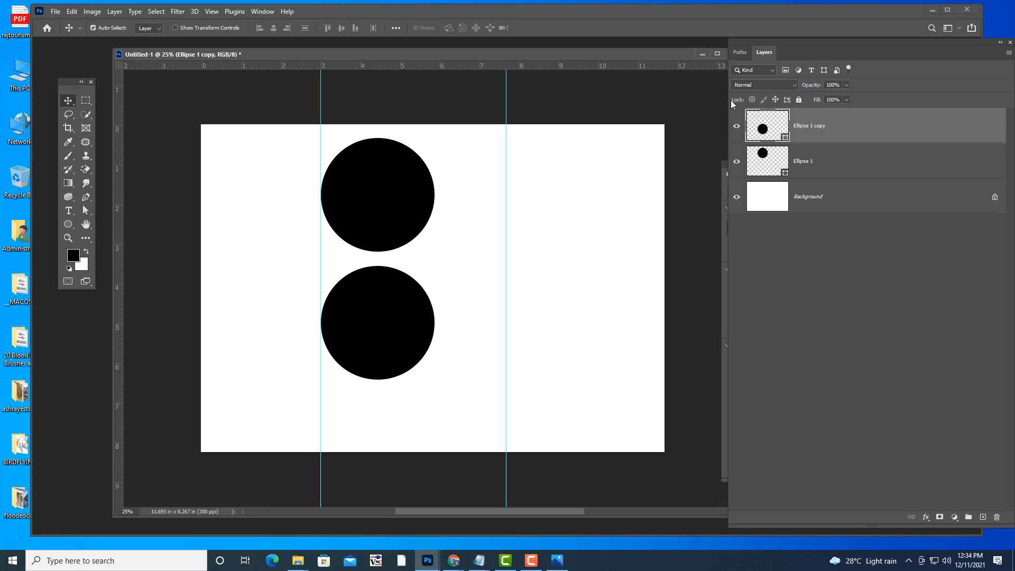
key(ctrl+semicolon)
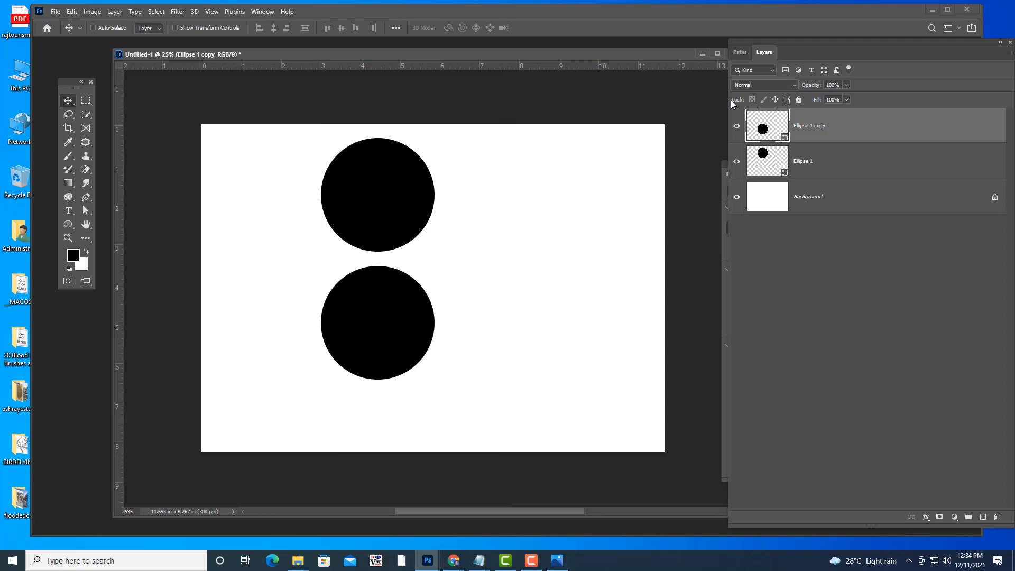
key(ctrl+semicolon)
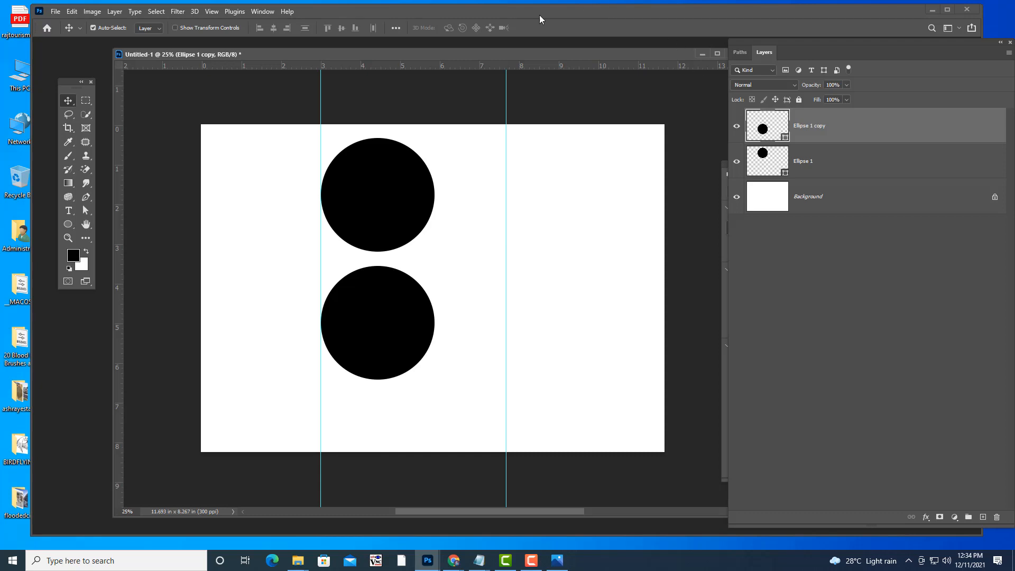
Step: Place two horizontal ruler guides on the canvas at about 3.4 in and 0.25 in
drag(430, 64, 426, 261)
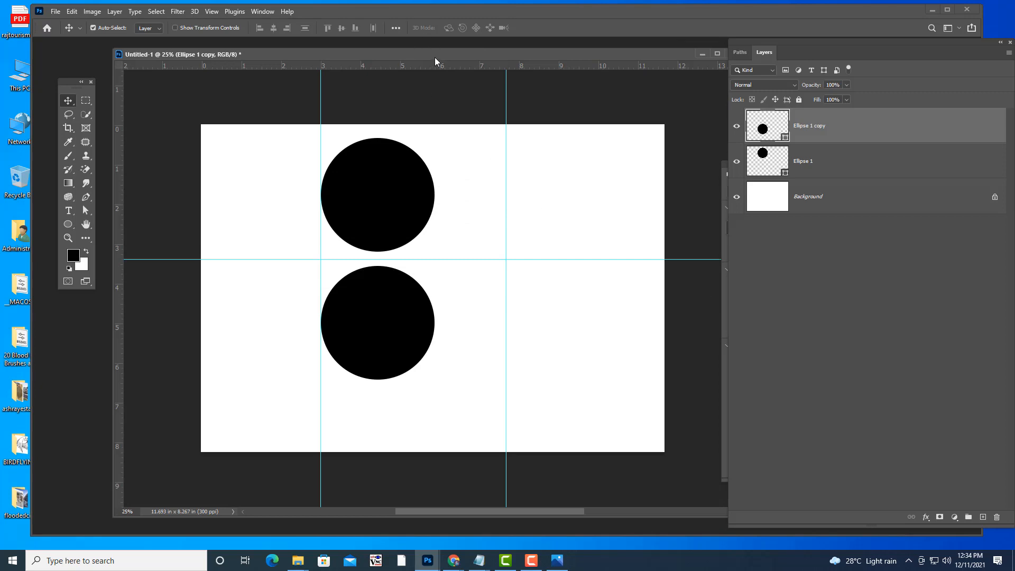
drag(430, 64, 417, 135)
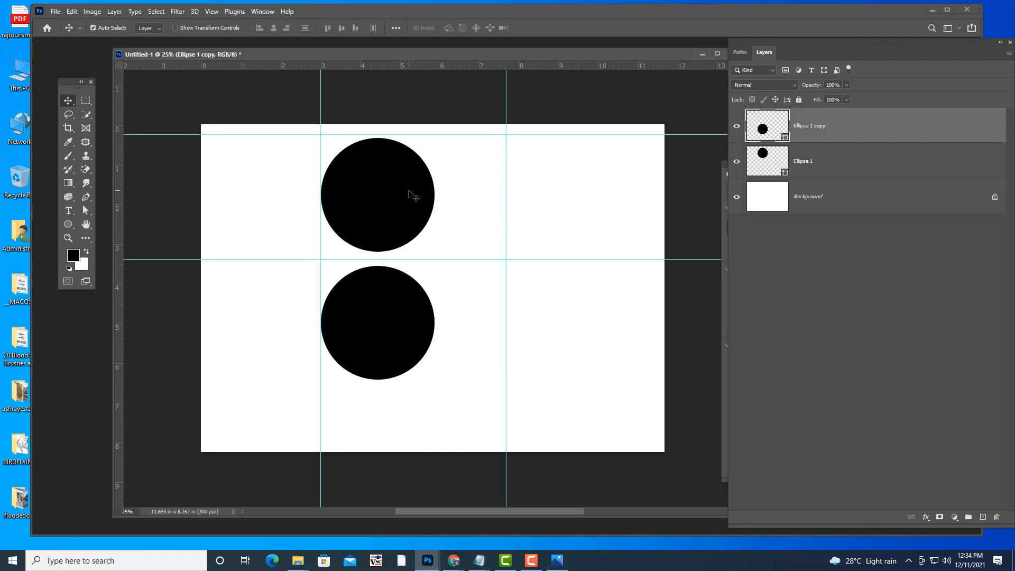
Step: Use Free Transform to move the upper circle so its top edge snaps to the upper horizontal guide
key(ctrl)
key(ctrl+t)
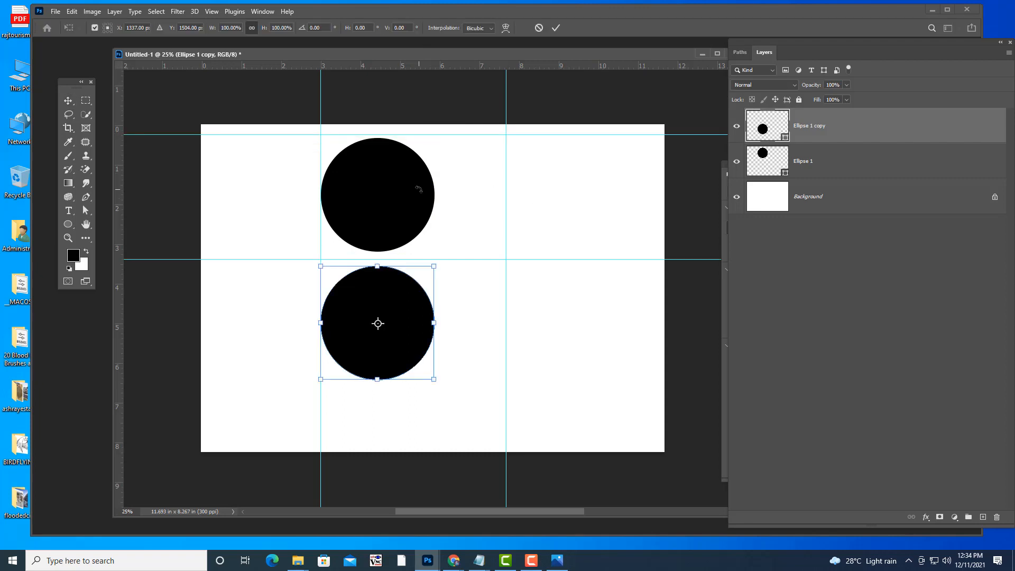
key(Return)
click(418, 189)
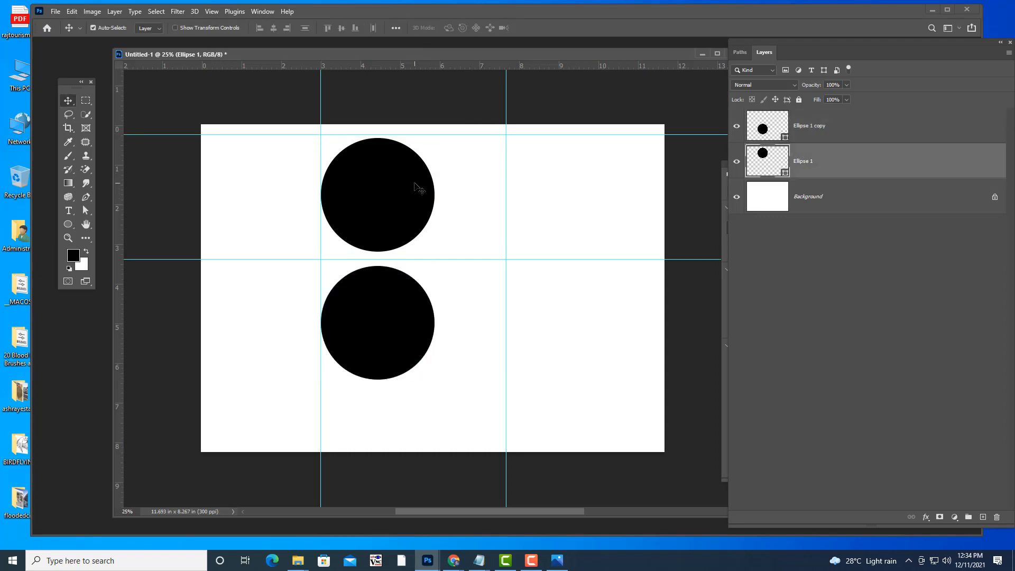
key(ctrl+t)
drag(419, 172, 447, 183)
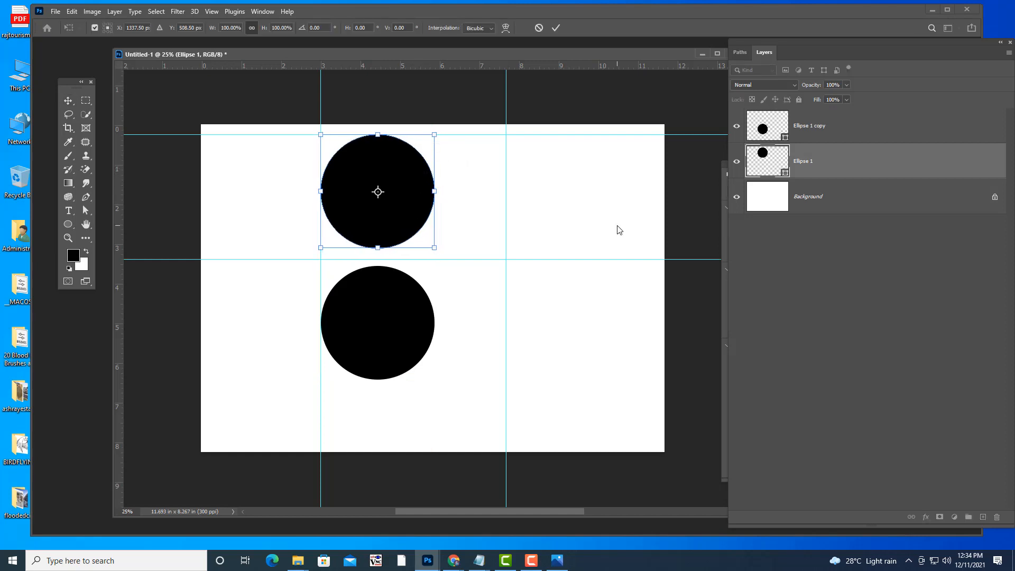
key(Return)
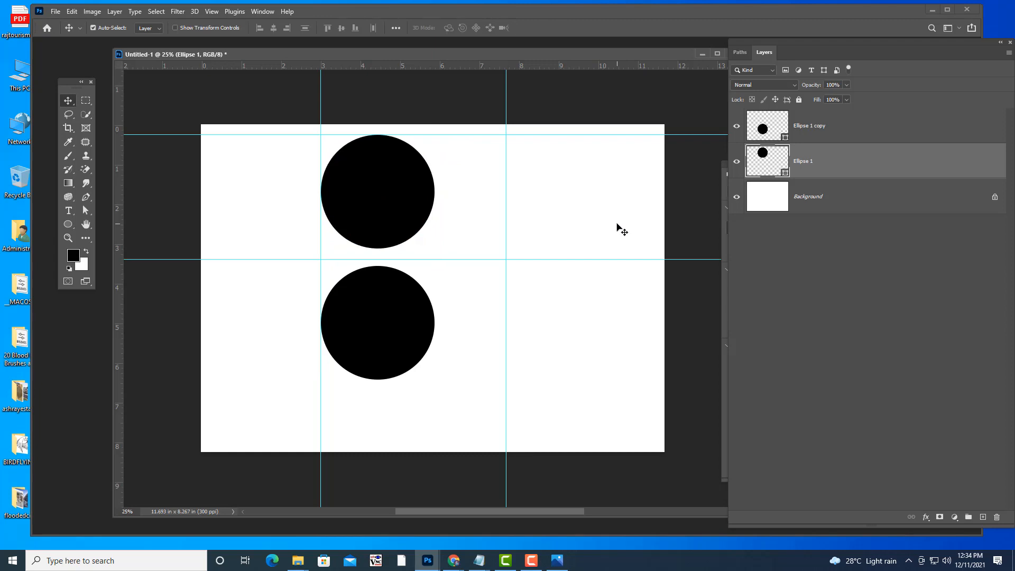
Step: Check the Snap To options for guides, layers and document bounds
click(212, 11)
mouse_move(249, 276)
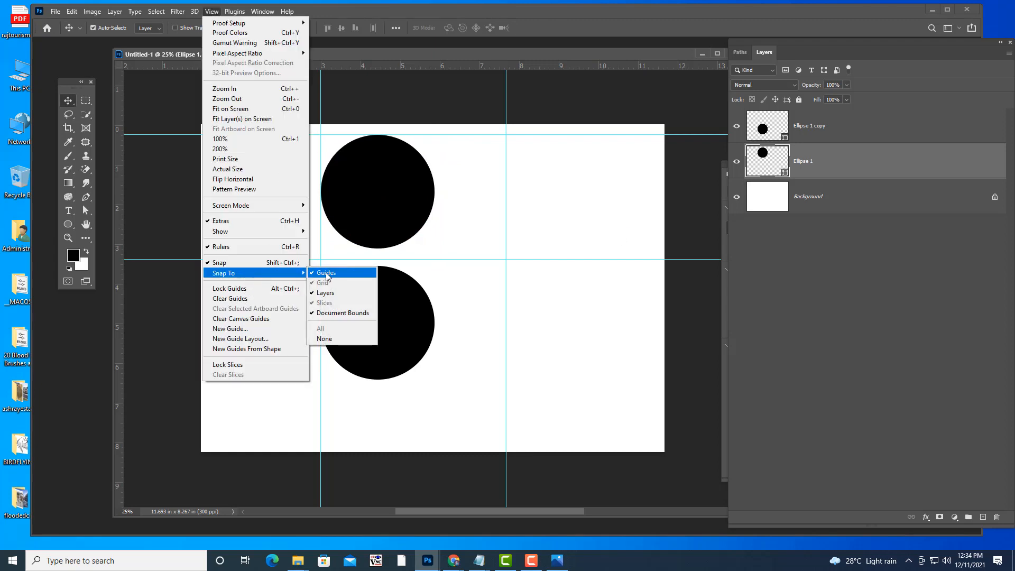
click(439, 50)
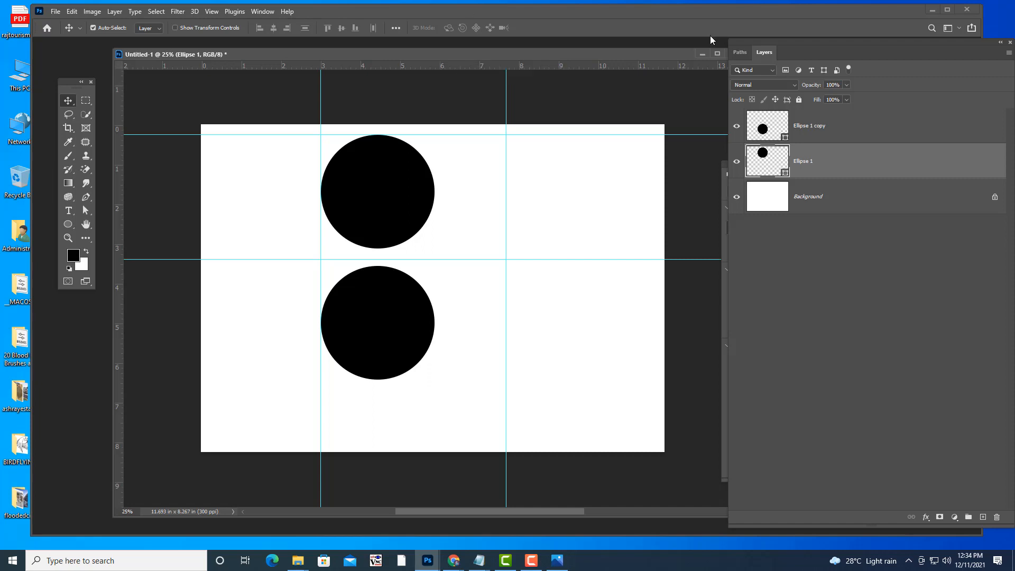
Step: Close the document with the two circles without saving the changes
drag(658, 52, 574, 63)
click(658, 67)
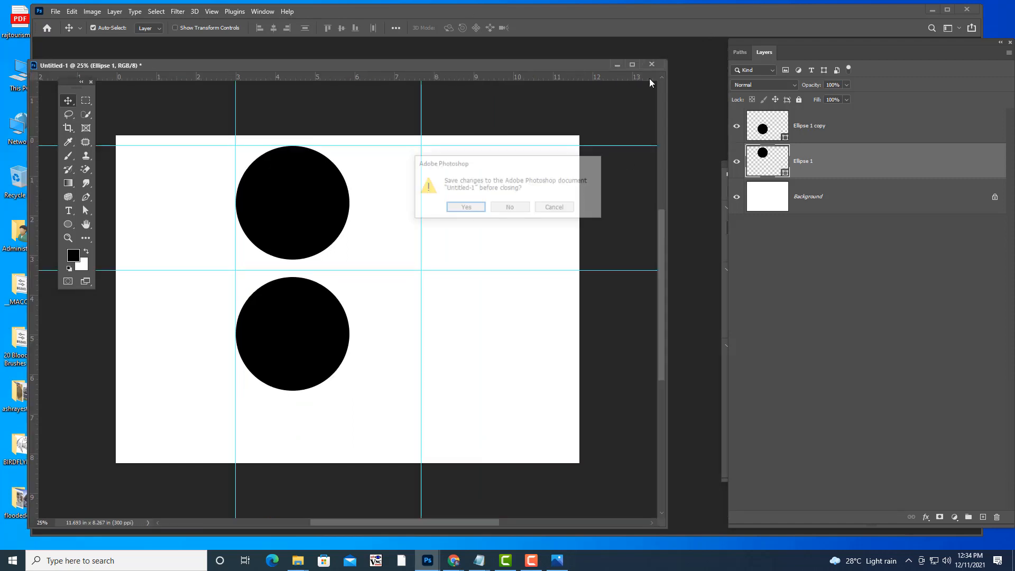
click(512, 209)
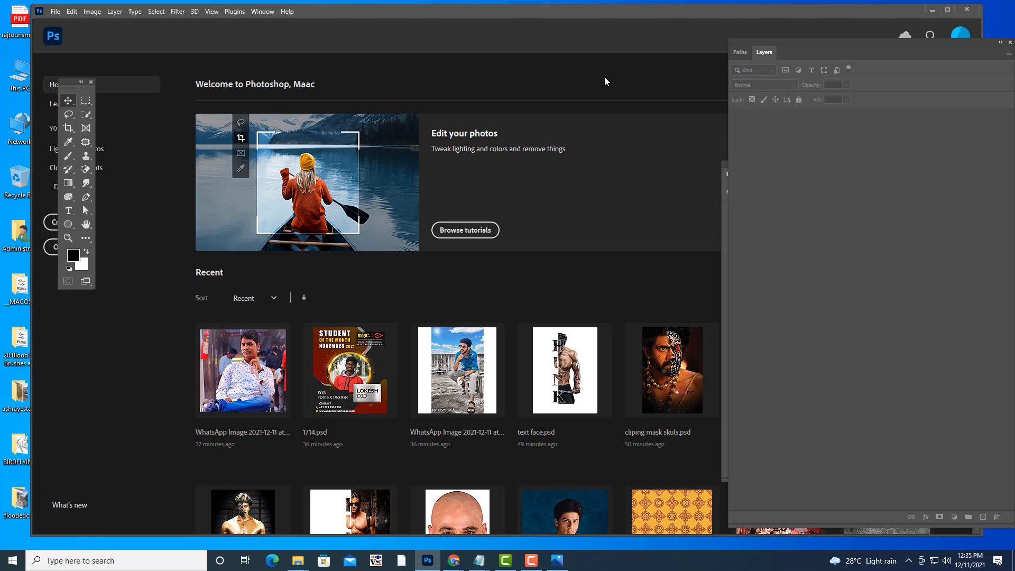
Step: Shift the Layers panel aside, switch to Chrome and search Google for "feet to inches" in a new tab
drag(854, 44, 713, 46)
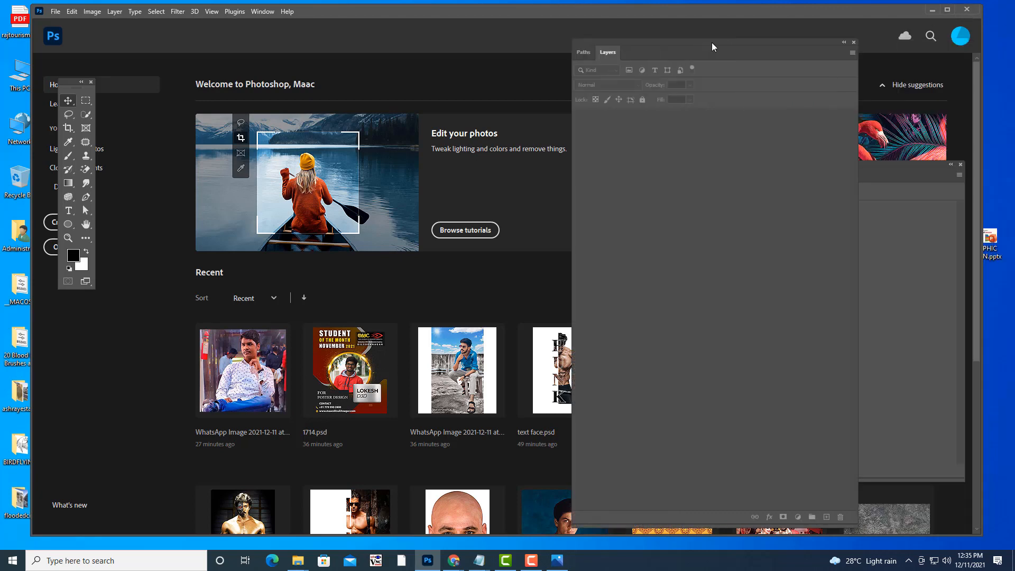
click(933, 10)
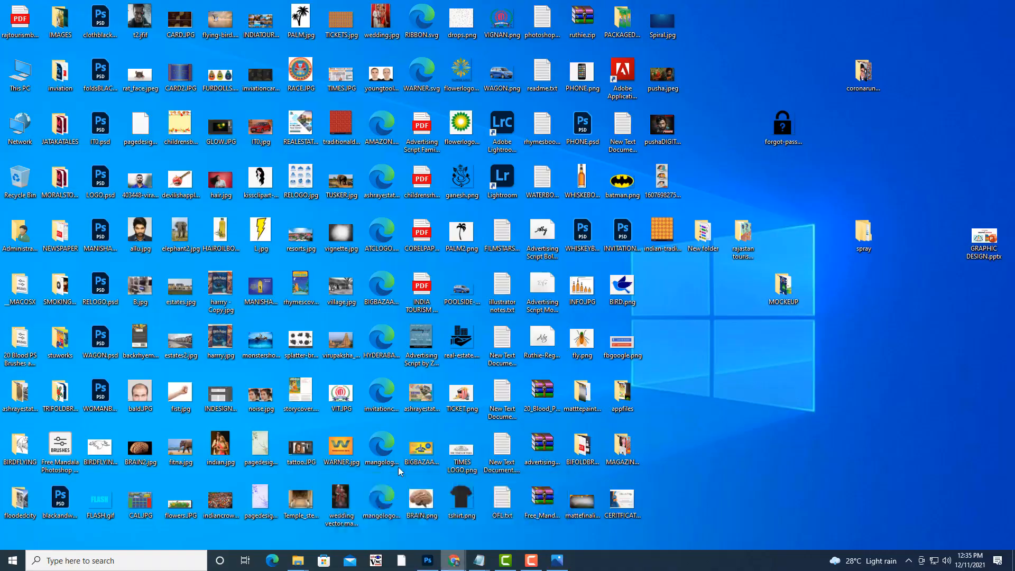
click(454, 561)
click(885, 9)
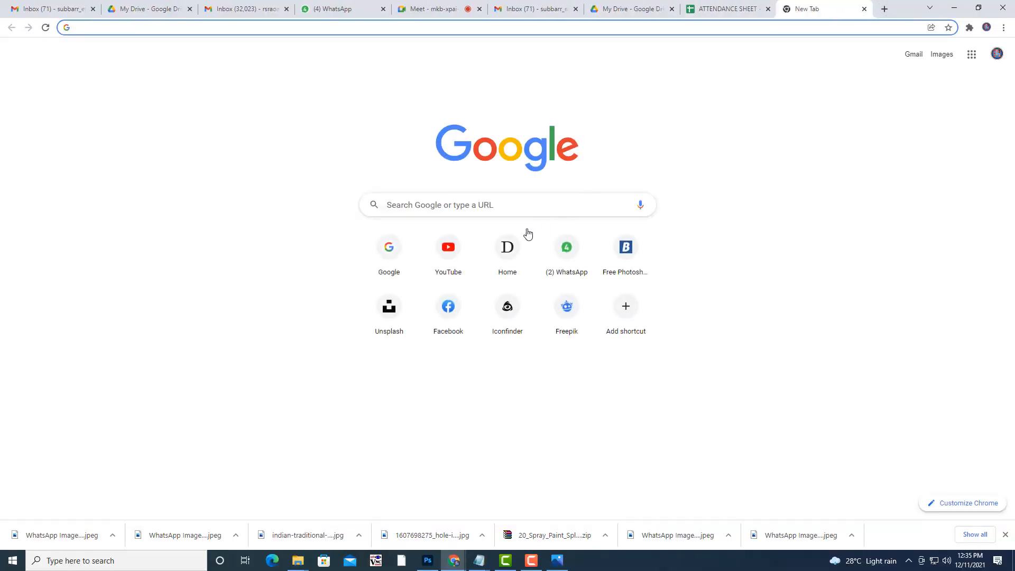
click(391, 253)
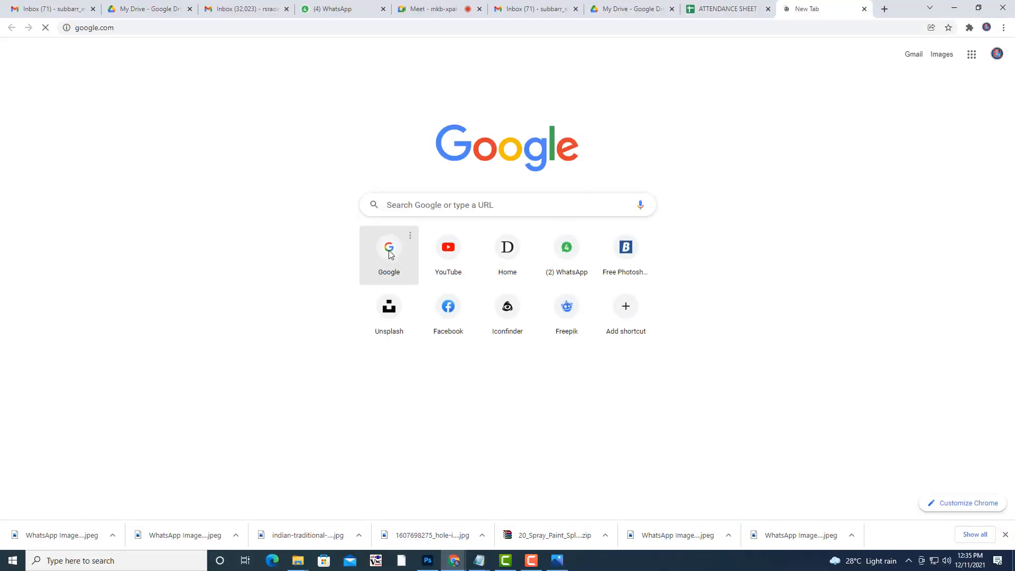
text(FE)
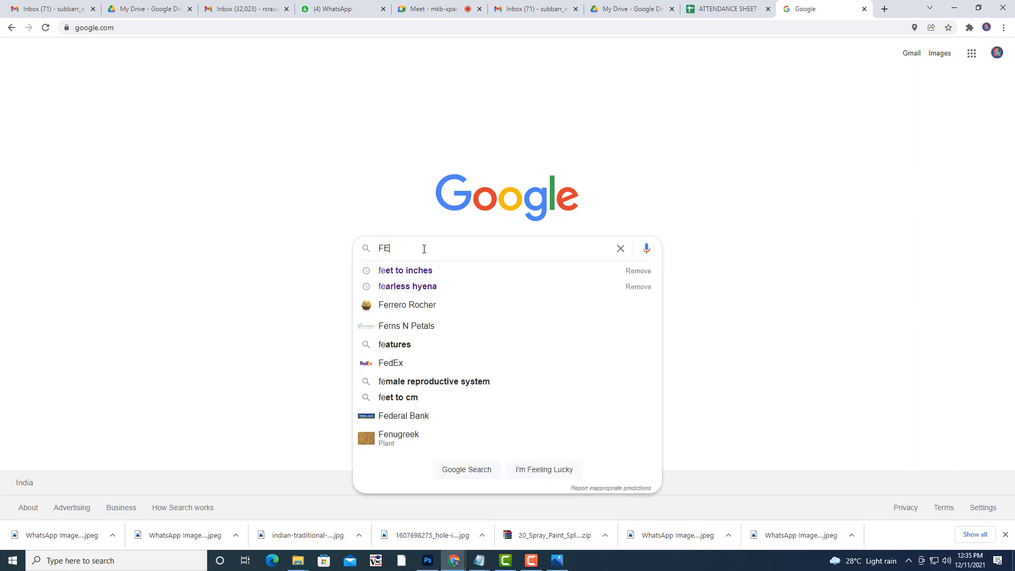
key(Down)
key(Return)
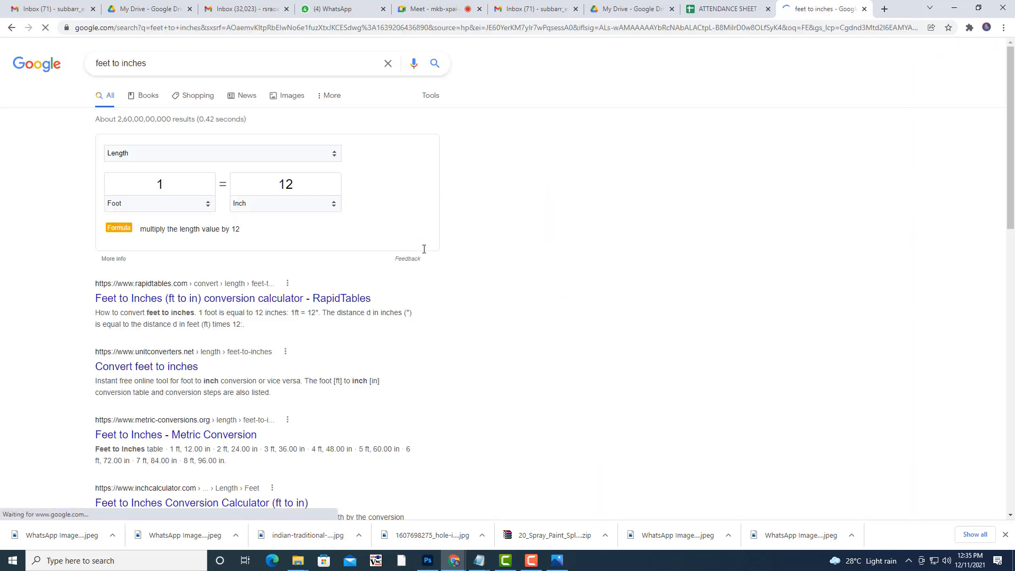
Step: Convert 10 feet and 6 feet to inches with Google's length converter
click(167, 186)
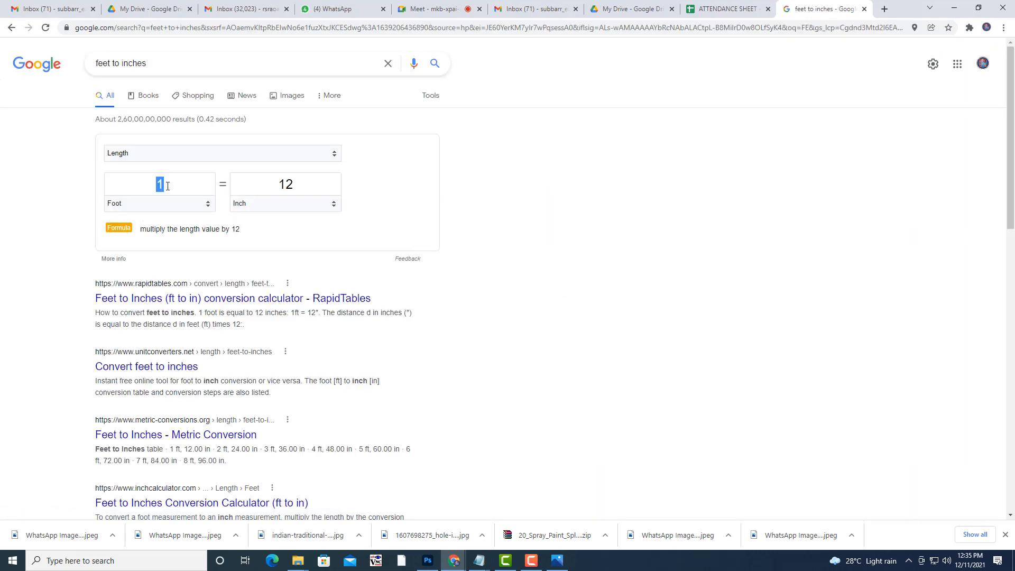
click(184, 180)
text(0)
drag(317, 188, 9, 177)
text(6)
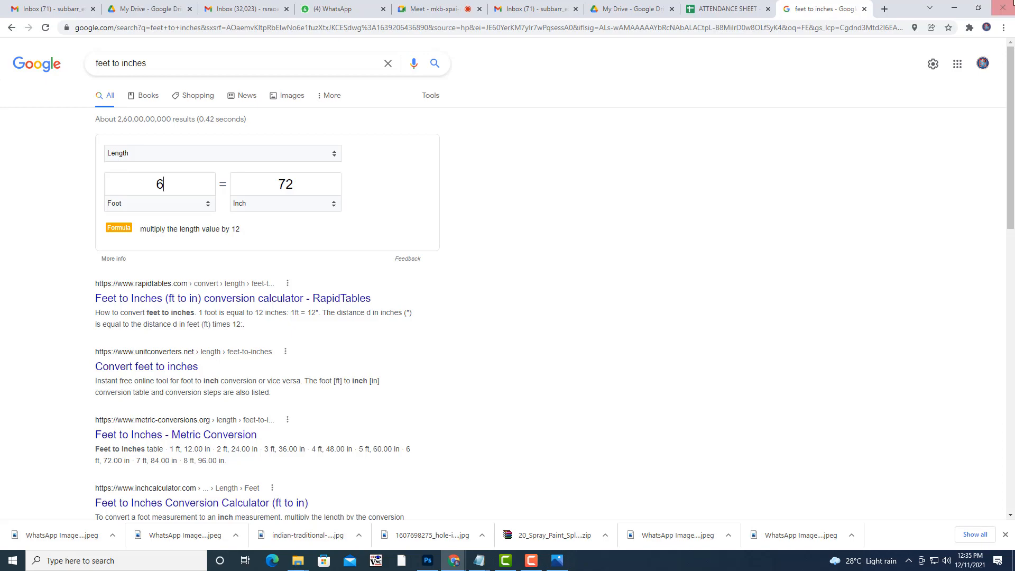
Step: Switch back to Photoshop and start a new document measured in inches
click(954, 7)
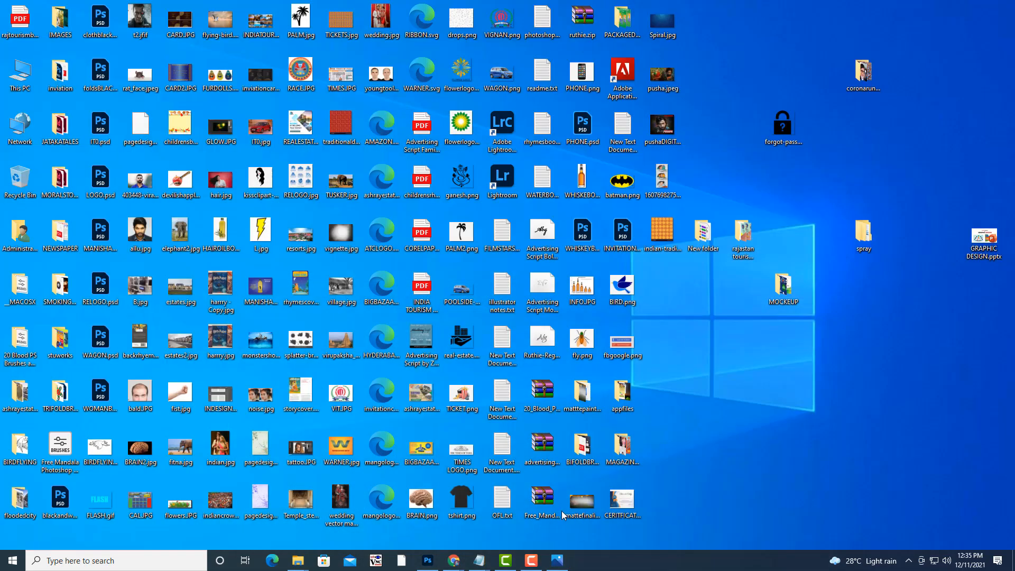
click(428, 560)
click(57, 11)
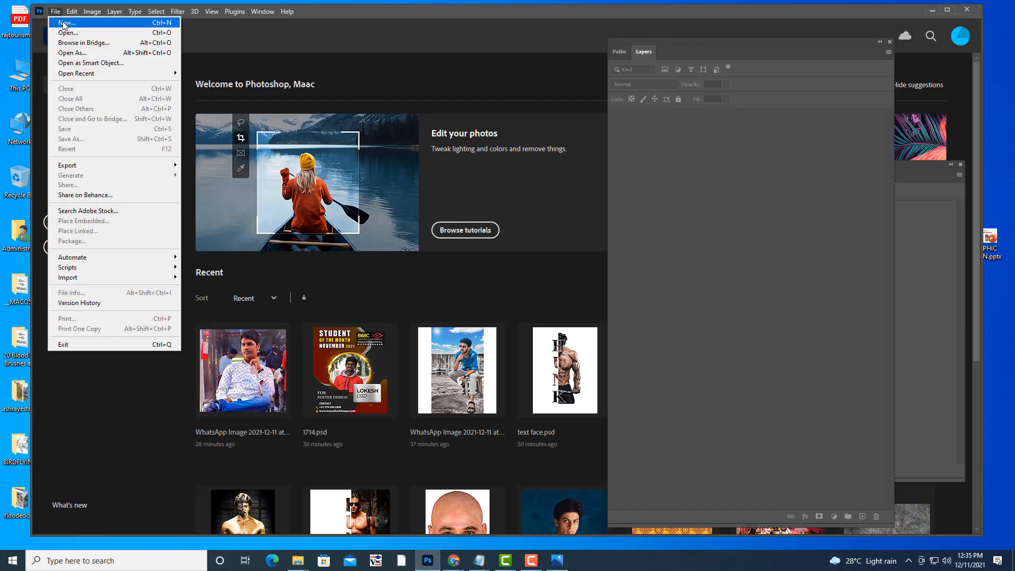
click(69, 21)
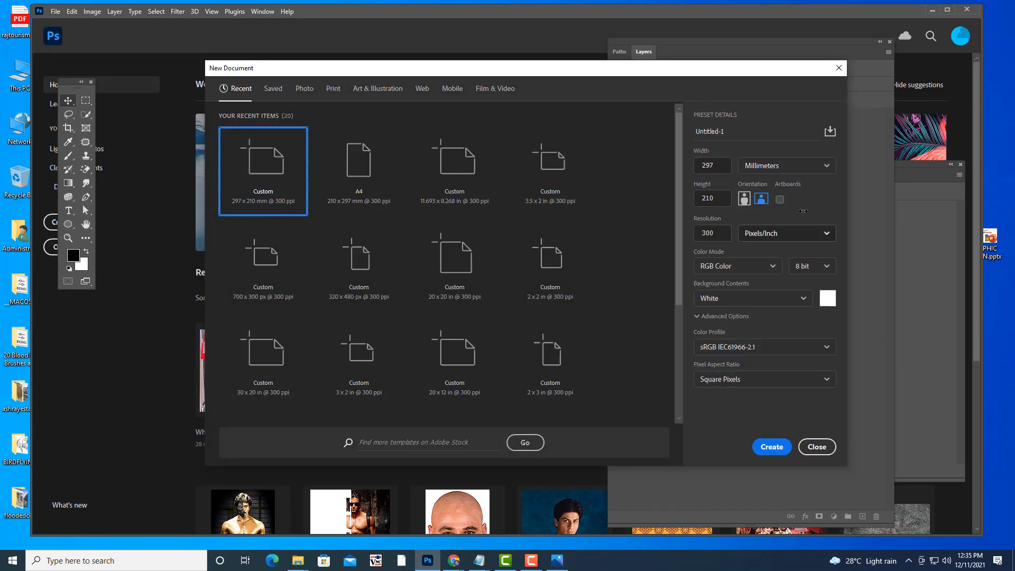
click(787, 166)
click(758, 201)
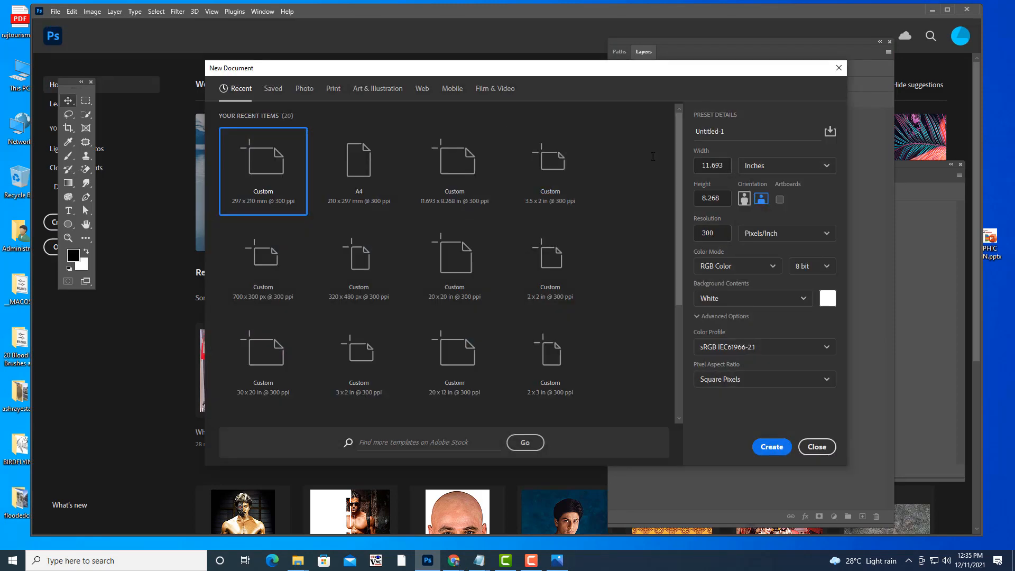
Step: Set the new document's width to 120 inches, height to 72 inches and resolution to 150 pixels/inch
drag(729, 166, 673, 163)
text(120)
key(Tab)
text(72)
key(shift+Tab)
key(Tab)
key(Tab)
text(150)
click(717, 199)
click(723, 136)
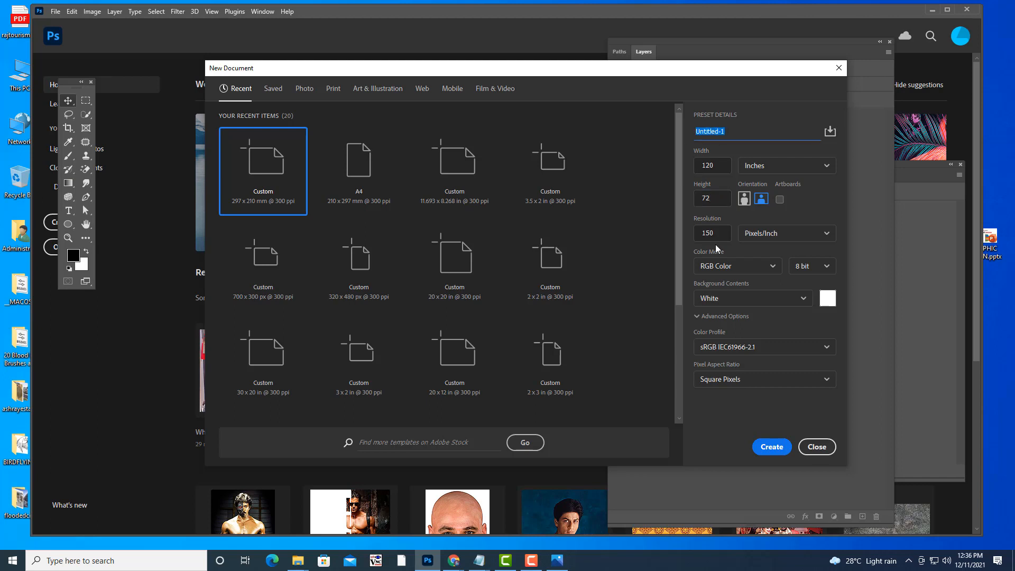
Step: Set the resolution to 100 pixels/inch, name the document VACCINERUN and create it
click(698, 233)
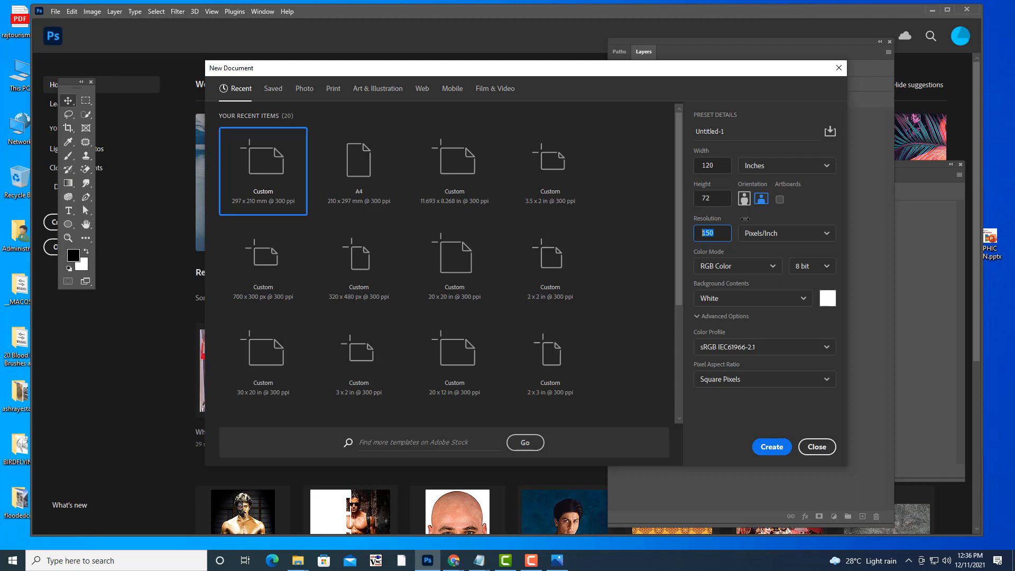
text(100)
click(712, 198)
click(734, 125)
key(BackSpace)
text(VACCINERUN)
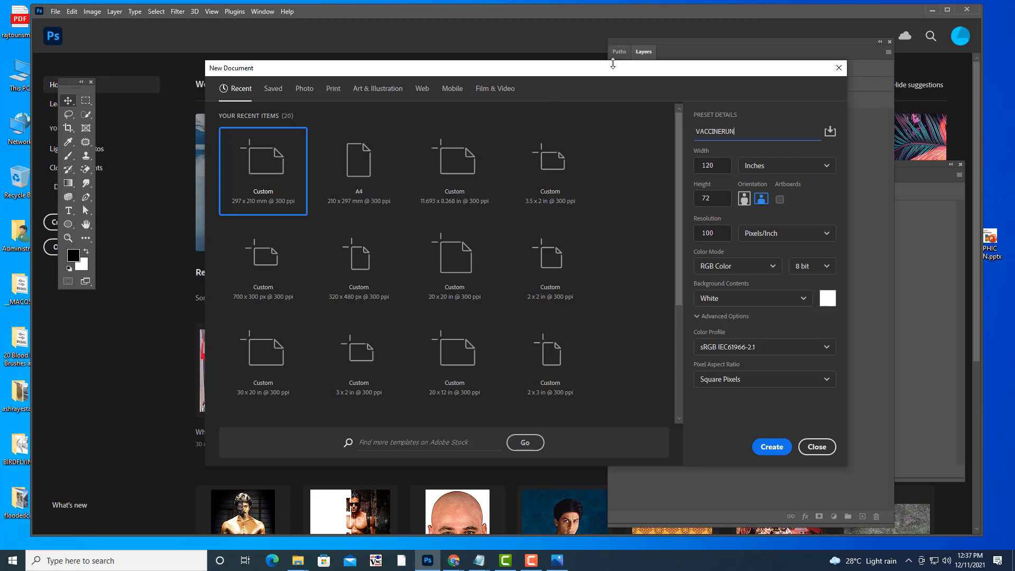
drag(609, 74, 552, 67)
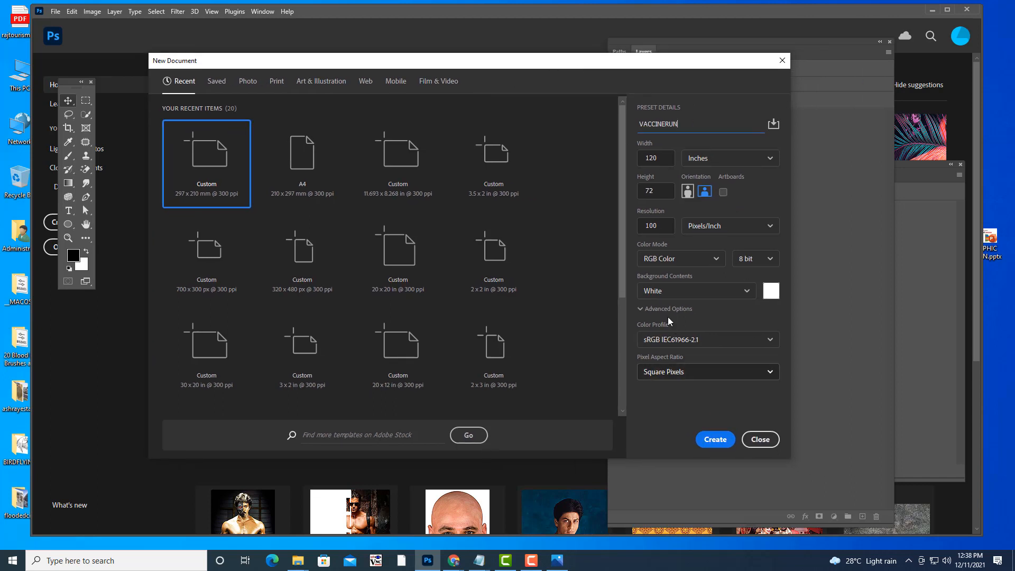
click(718, 440)
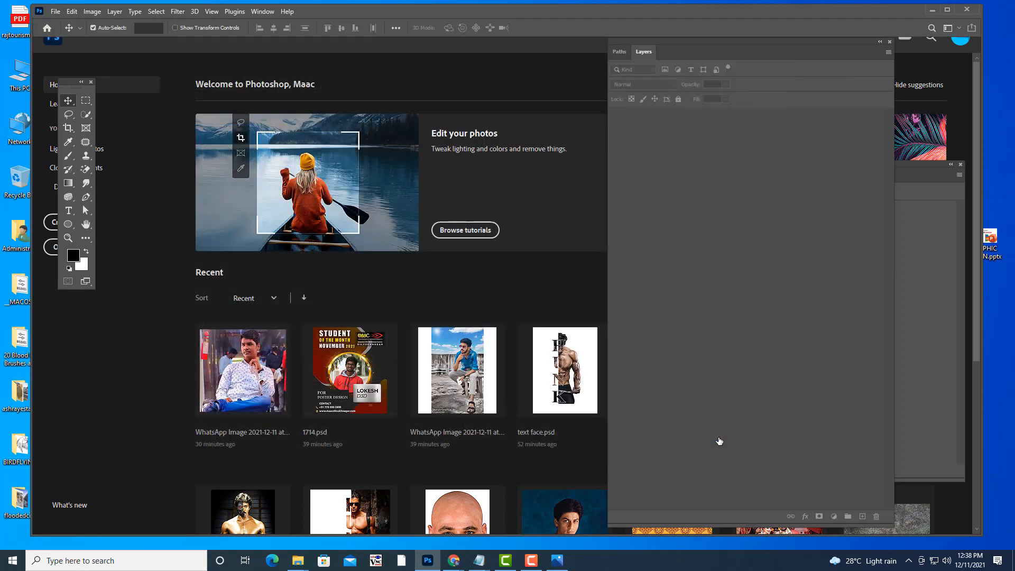
Step: Move the Layers panel clear of the canvas and float the VACCINERUN document in its own window at 6.25% zoom
drag(653, 46, 755, 53)
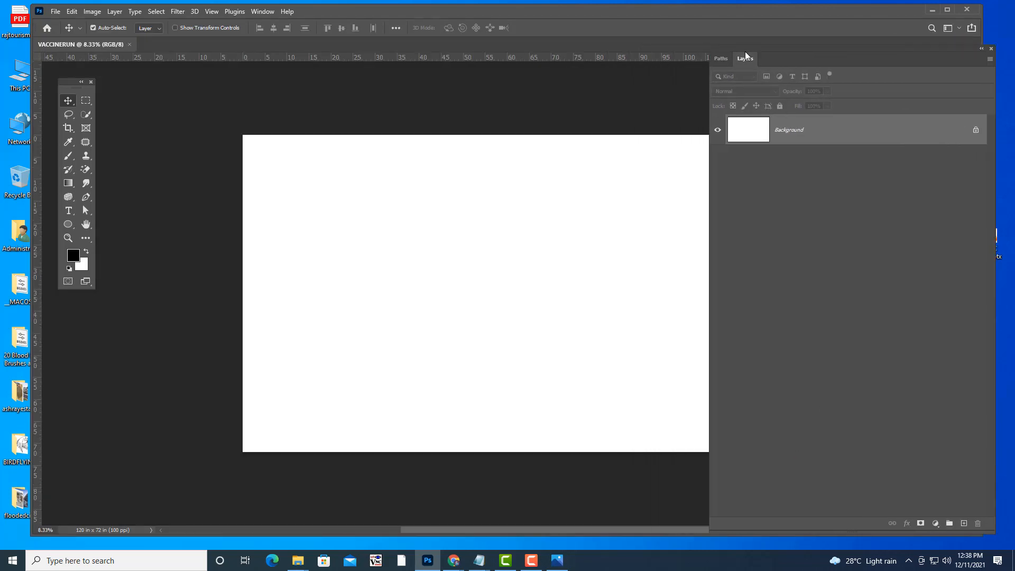
drag(121, 44, 323, 123)
drag(412, 125, 308, 113)
key(ctrl+minus)
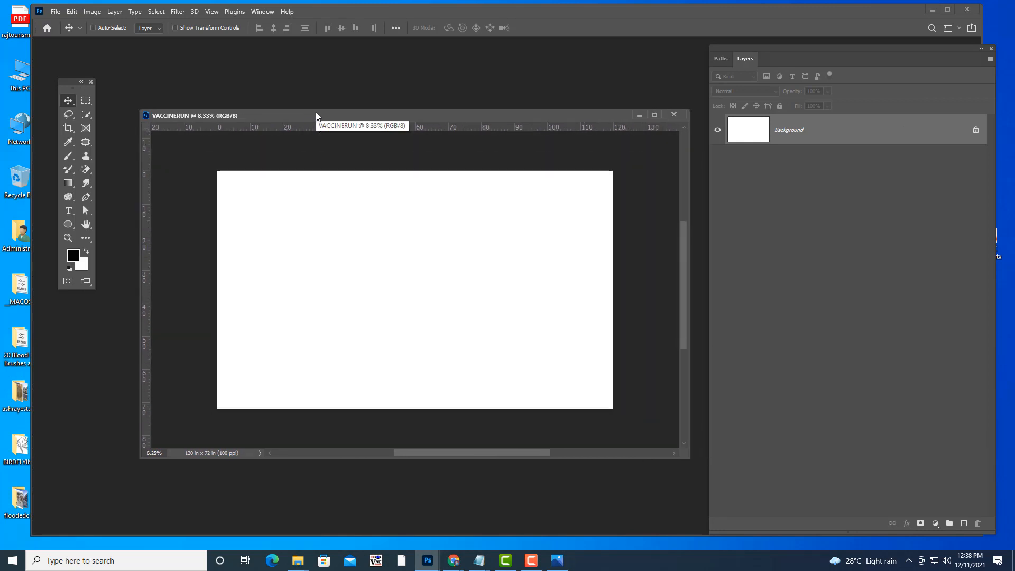
key(ctrl+plus)
key(ctrl+minus)
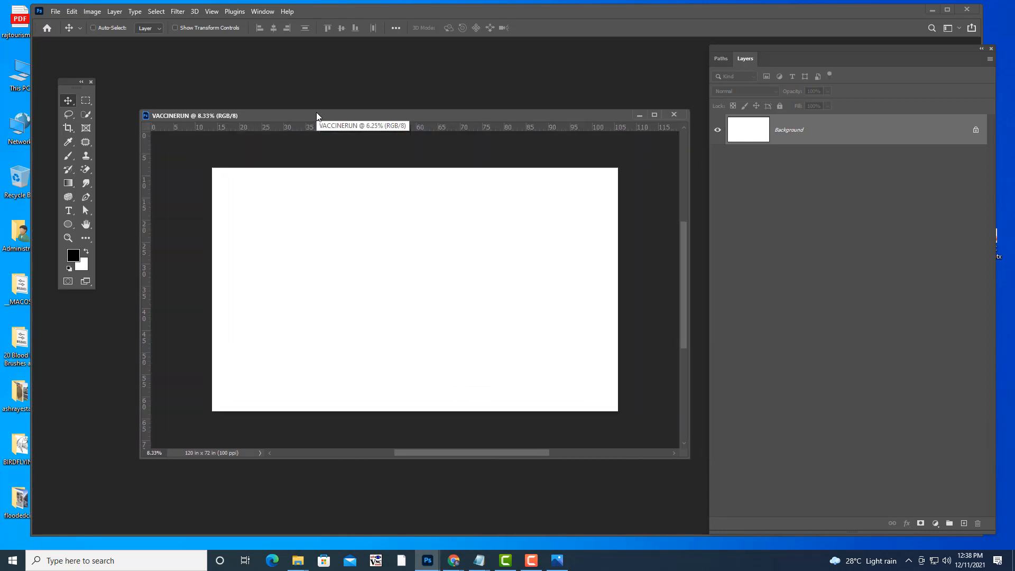
drag(328, 121, 318, 112)
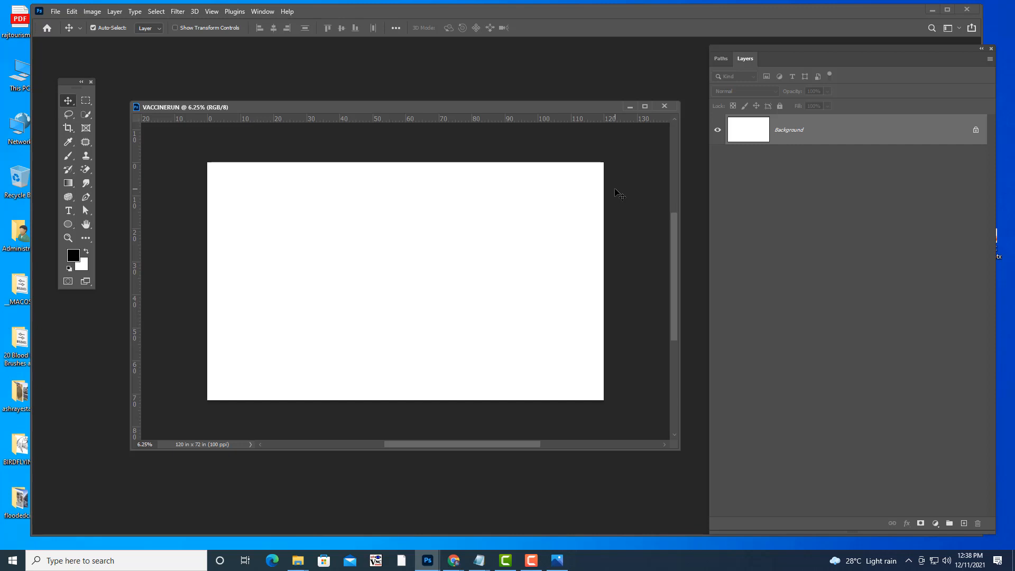
Step: Open the desktop folder coronarunposter and preview the image AMITABH.jpg
click(933, 10)
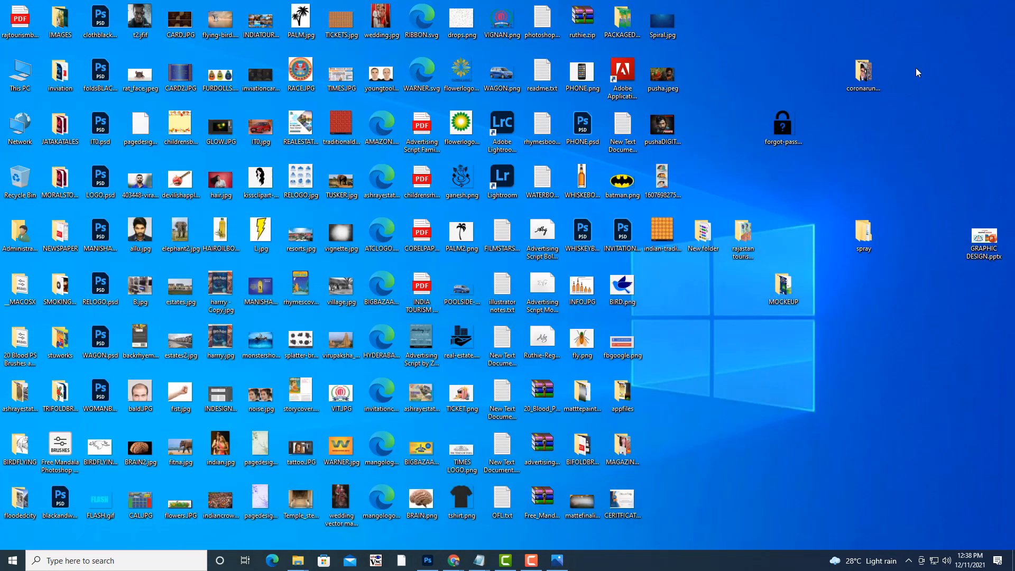
click(784, 284)
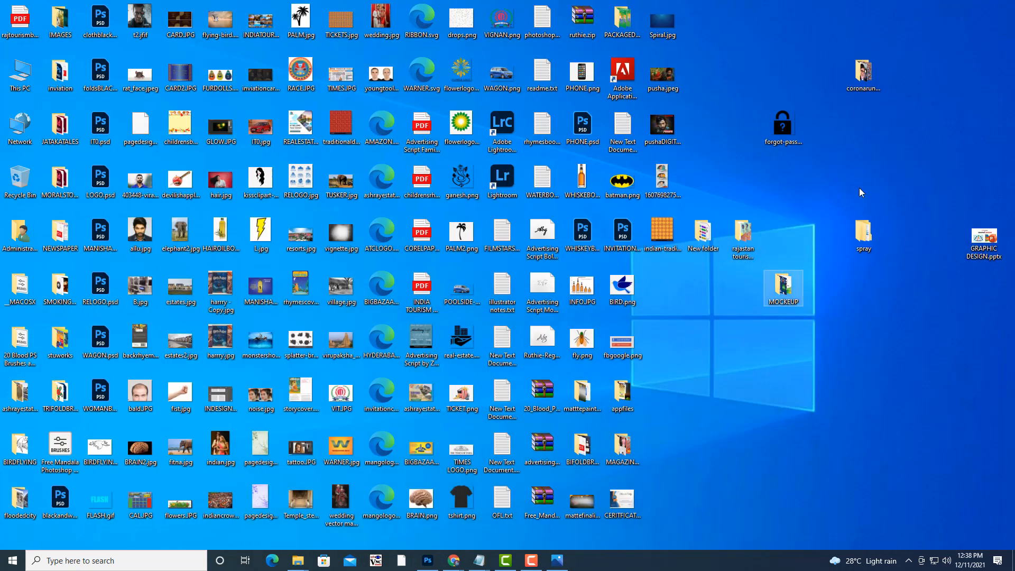
double_click(868, 79)
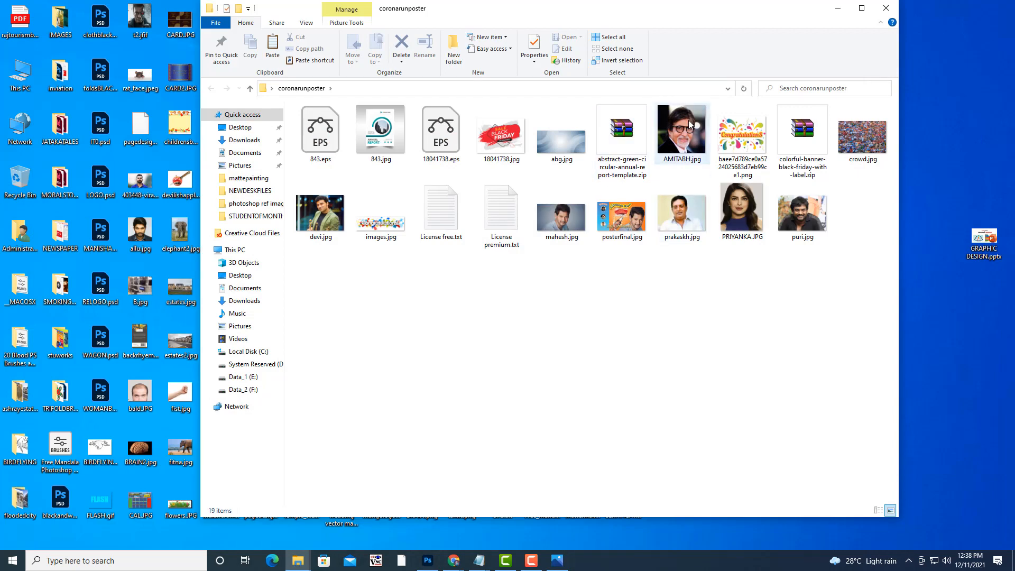
double_click(689, 120)
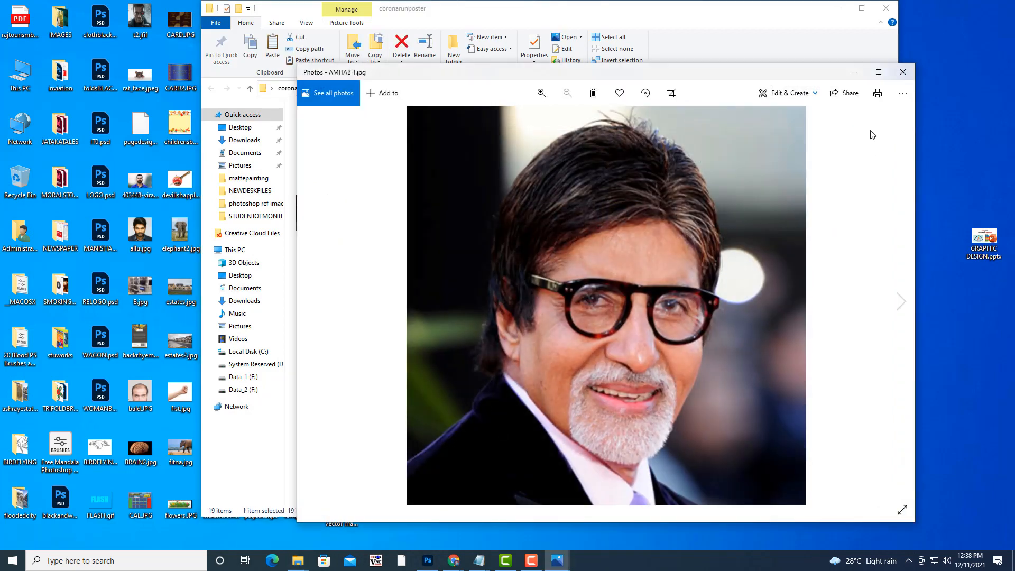
click(904, 72)
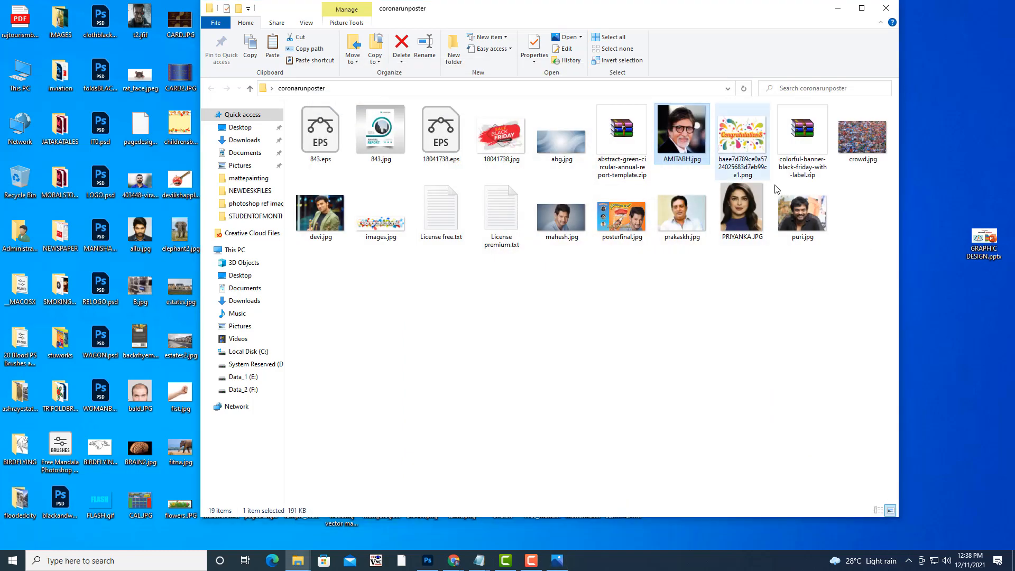
Step: Look over puri.jpg, prakaskh.jpg and devi.jpg in the coronarunposter folder and return to the VACCINERUN document in Photoshop
click(814, 215)
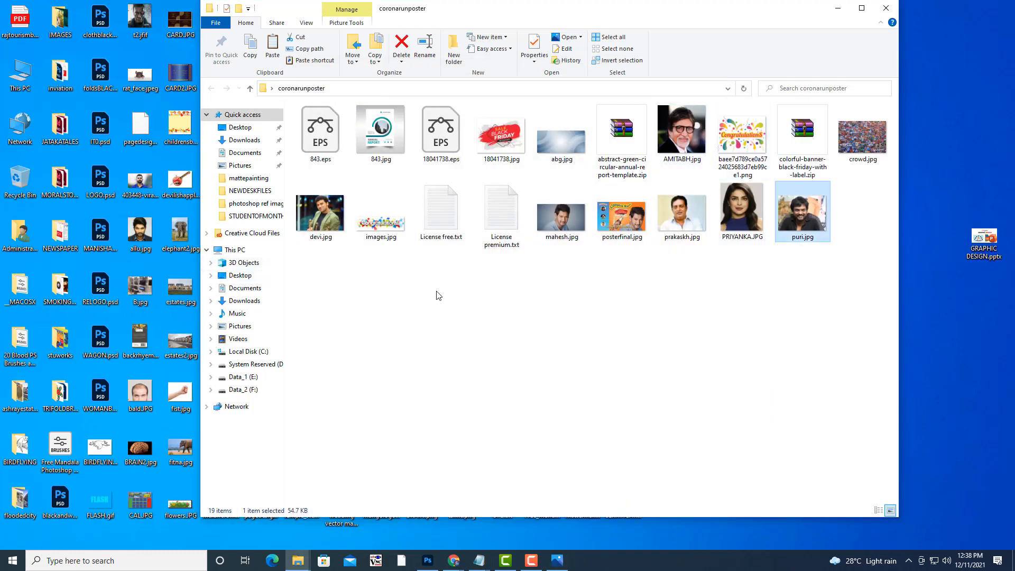
click(682, 215)
click(343, 218)
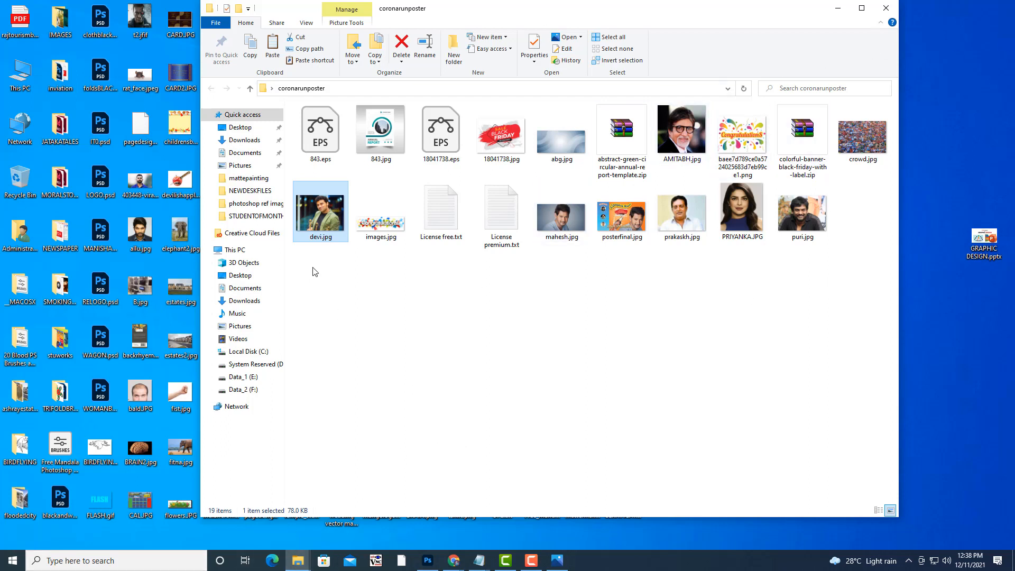
drag(793, 16, 811, 21)
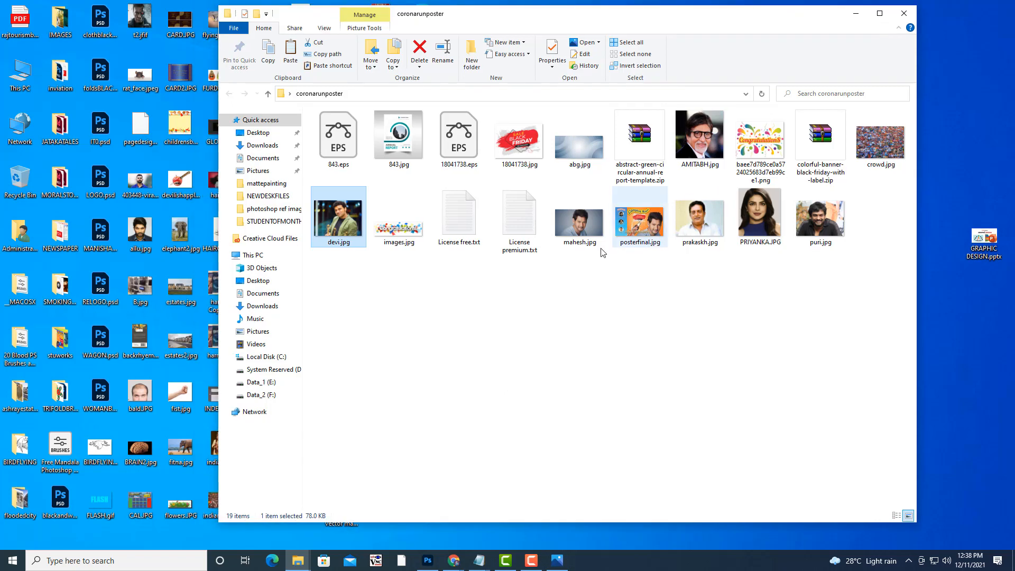
click(856, 13)
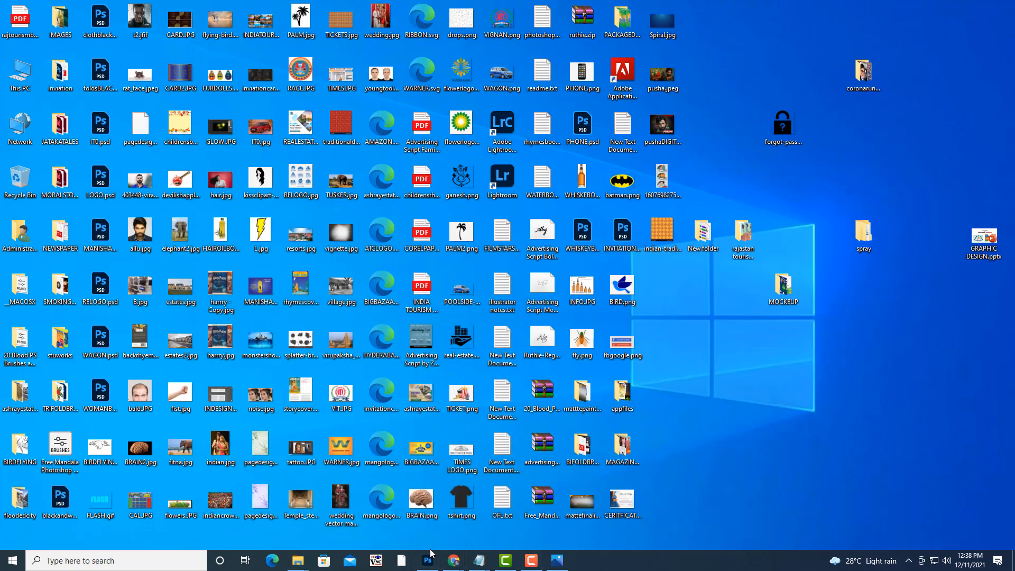
mouse_move(428, 559)
click(434, 525)
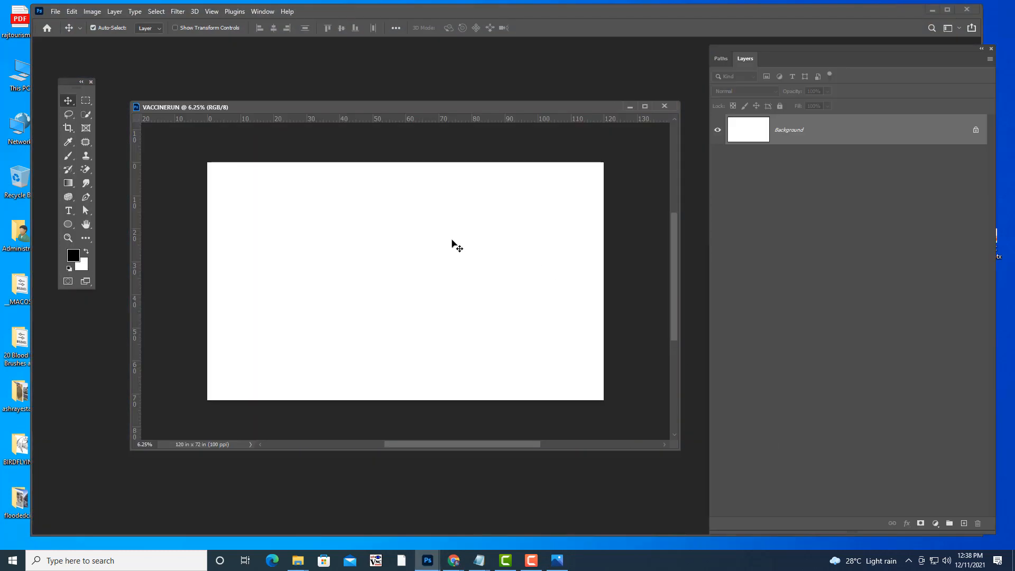
Step: Open the Info panel and place it beside the floating document window, over the edge of the Layers panel
drag(366, 107, 377, 104)
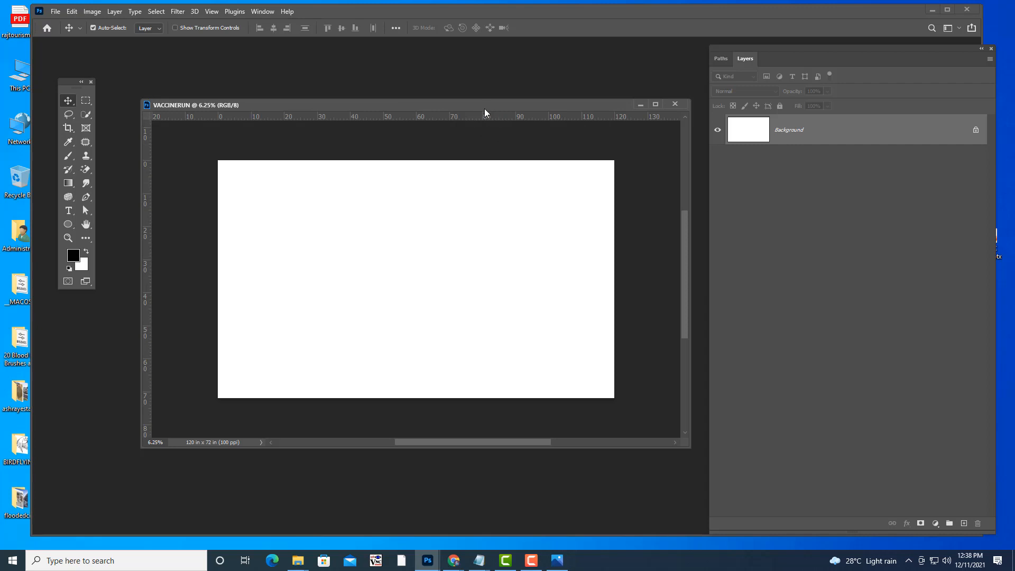
drag(485, 109, 495, 107)
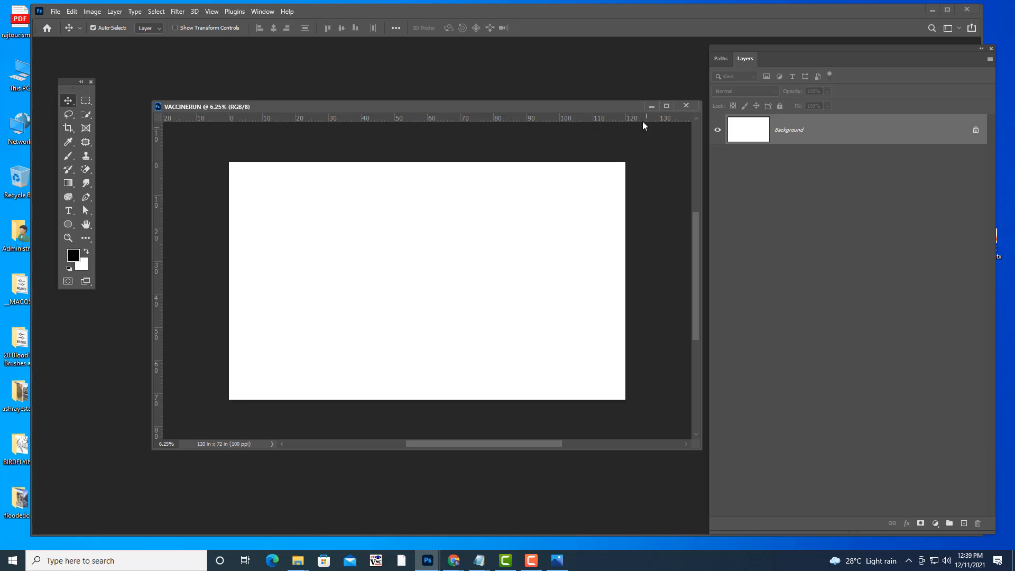
click(262, 11)
click(271, 215)
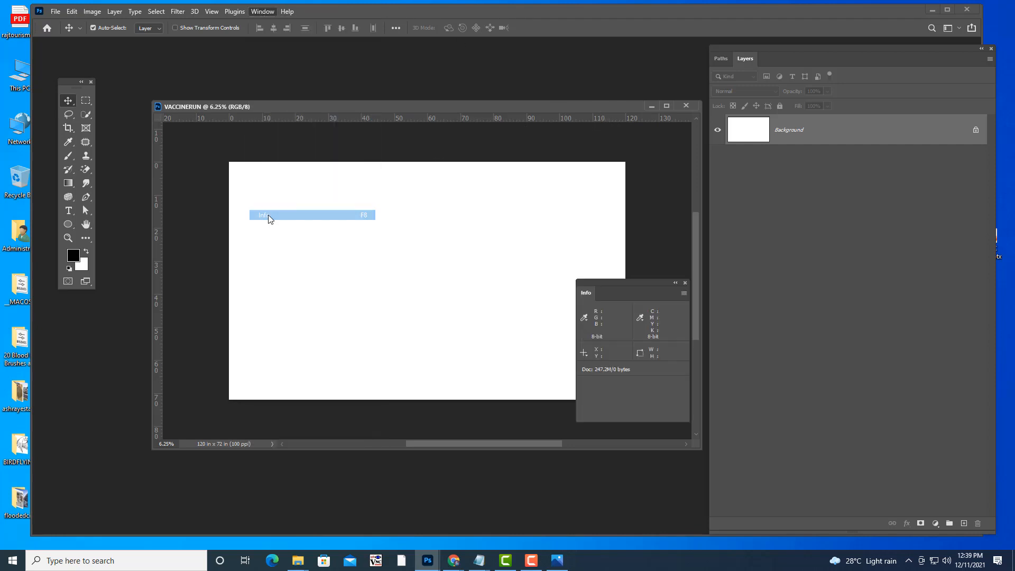
drag(594, 271, 714, 154)
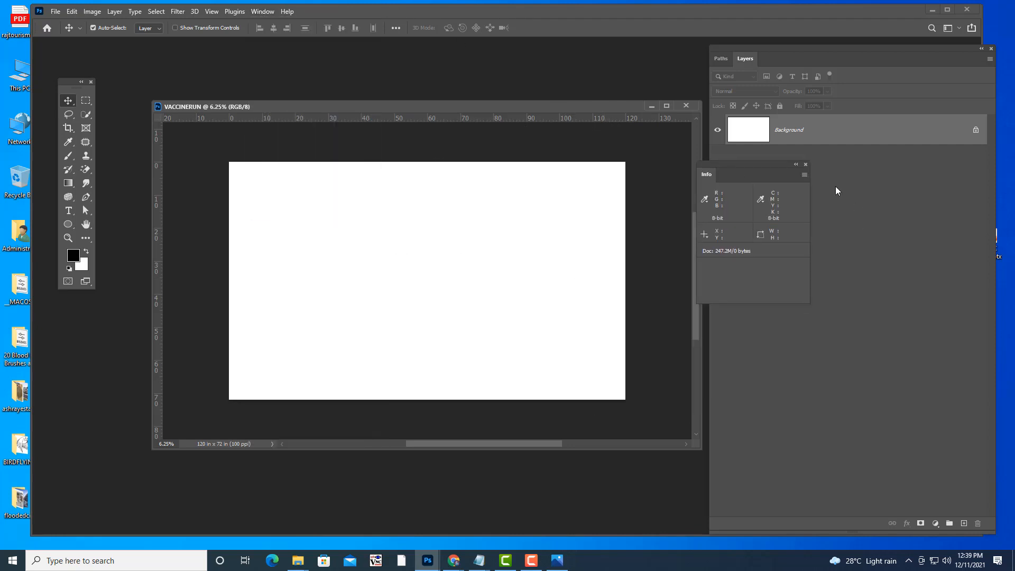
Step: Set the ruler units to Pixels in the Info Panel Options
click(805, 176)
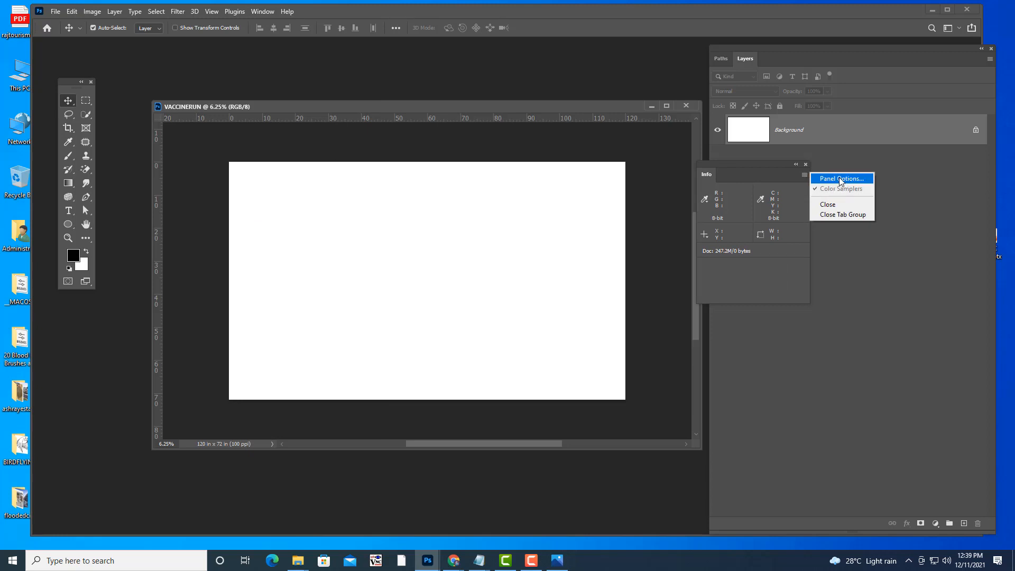
click(842, 179)
drag(678, 106, 716, 73)
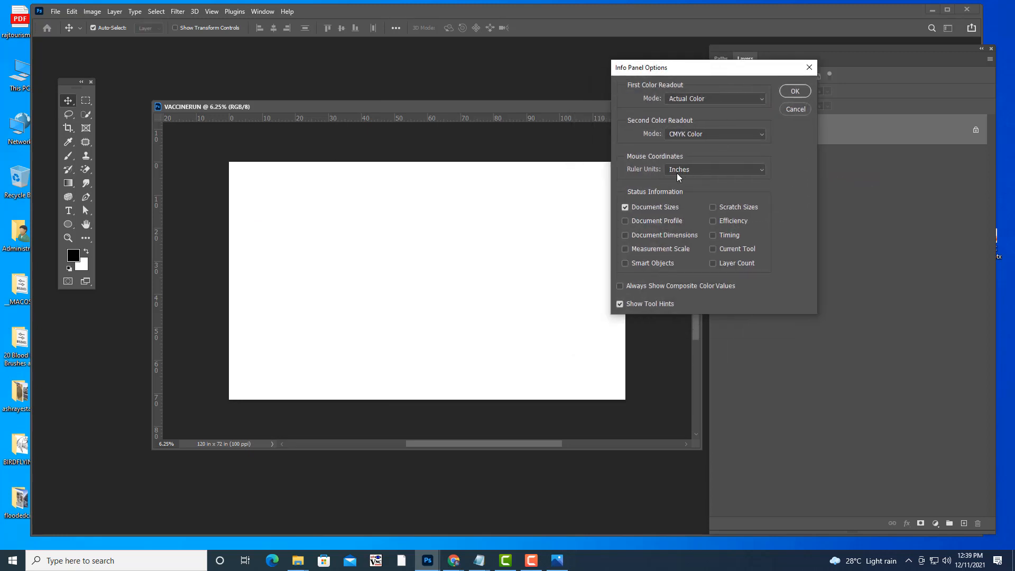
click(699, 169)
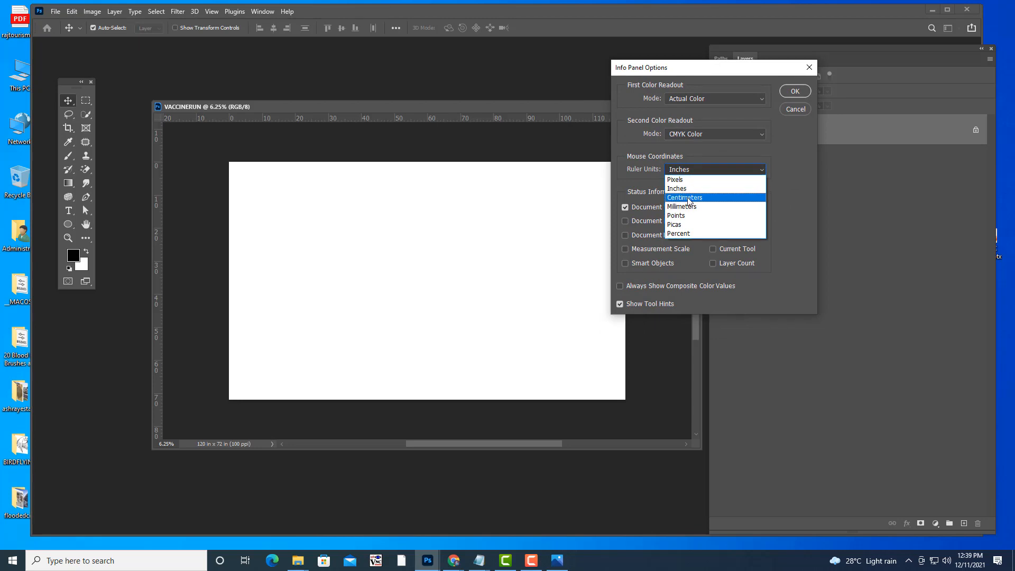
click(684, 180)
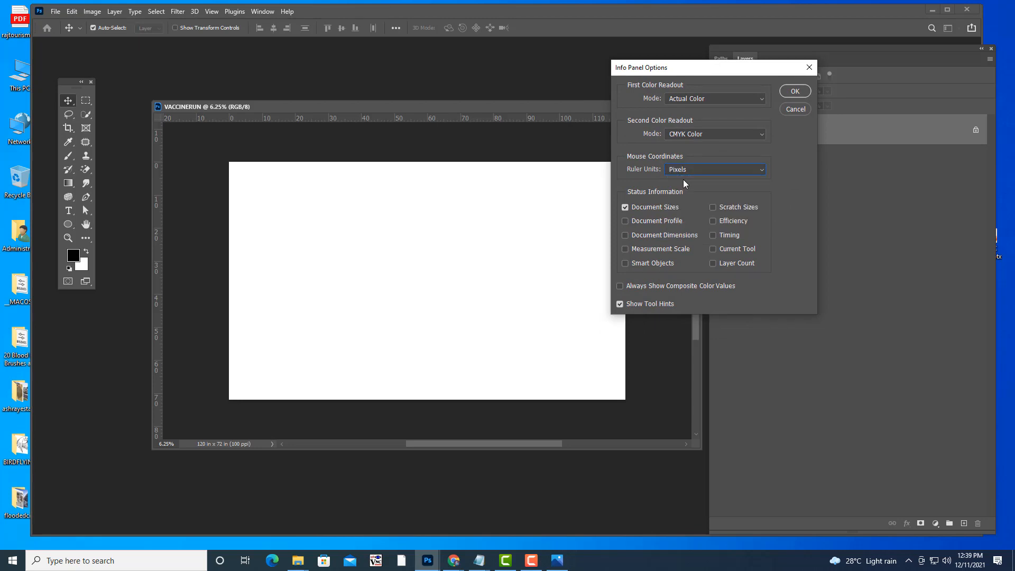
click(795, 91)
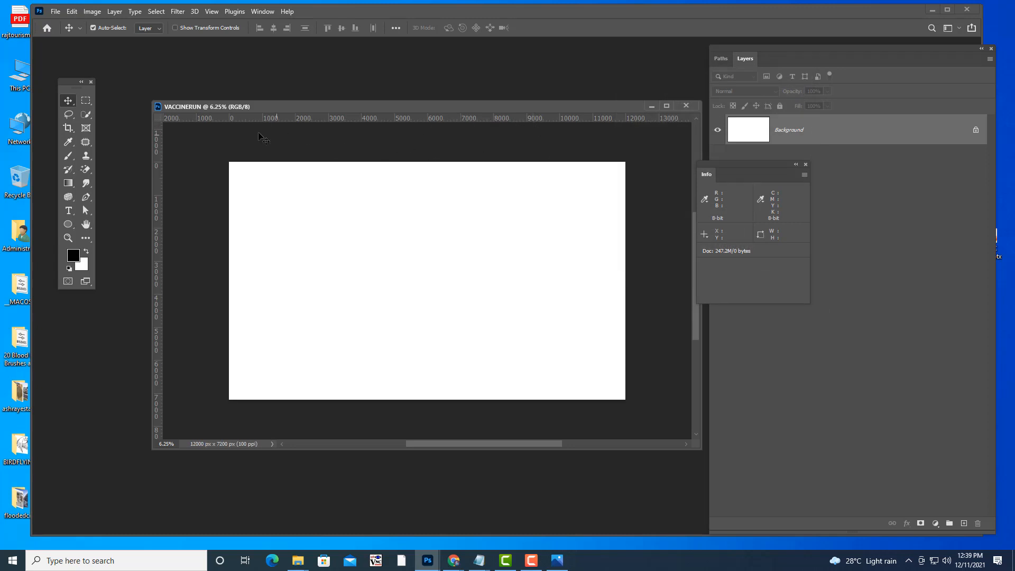
Step: Move the document window away from the Info panel and set the ruler units back to Inches
drag(575, 108, 514, 113)
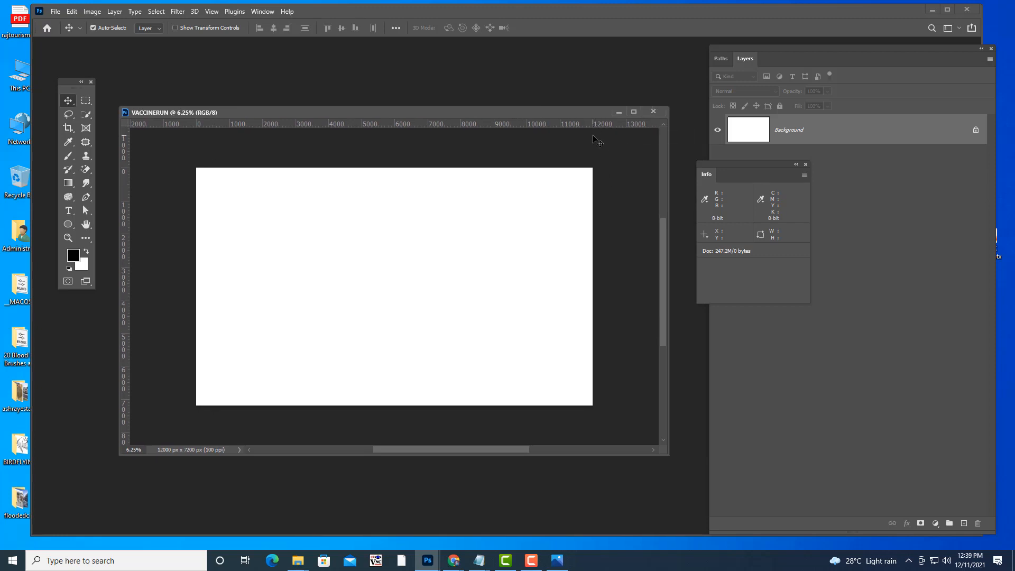
click(804, 175)
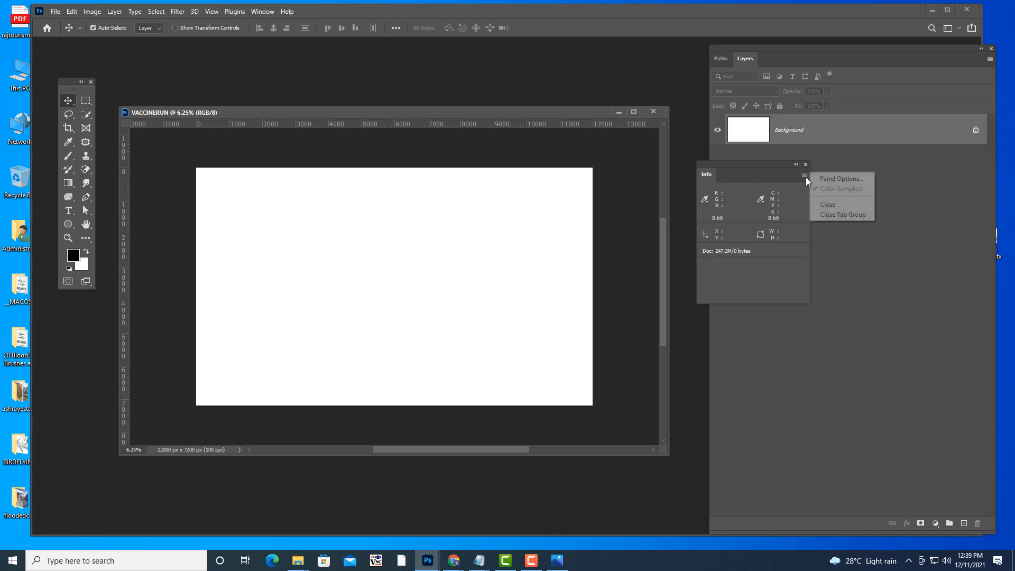
click(839, 178)
click(687, 168)
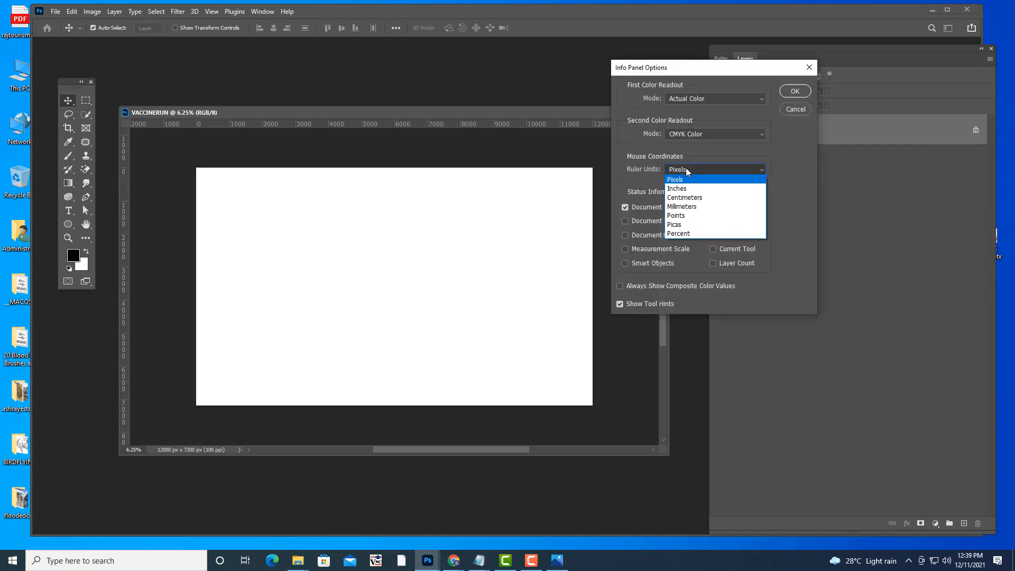
click(682, 192)
click(794, 92)
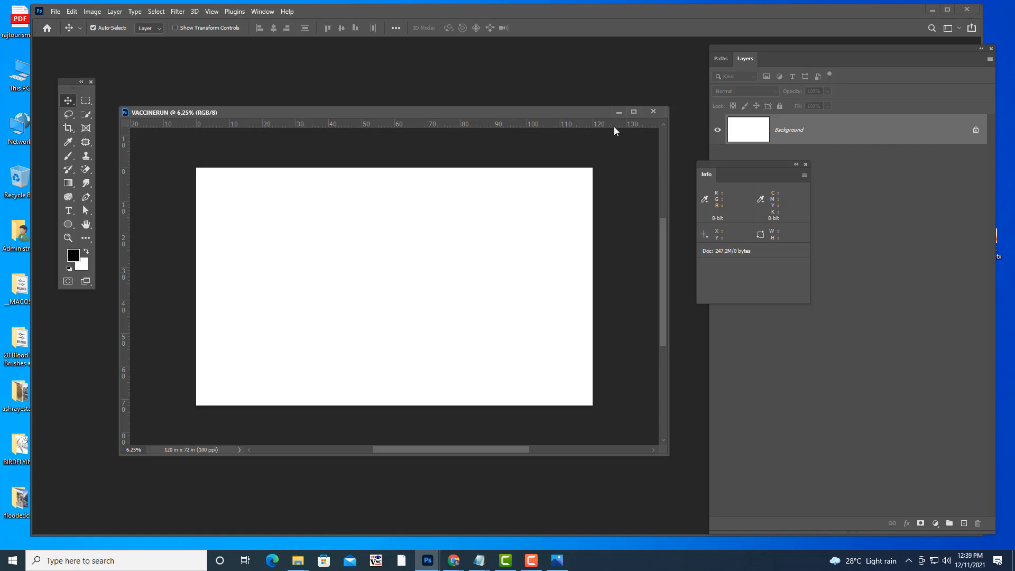
Step: Move the Info panel away from the document window, and shift the Layers panel outward and the document window up beside it
click(262, 11)
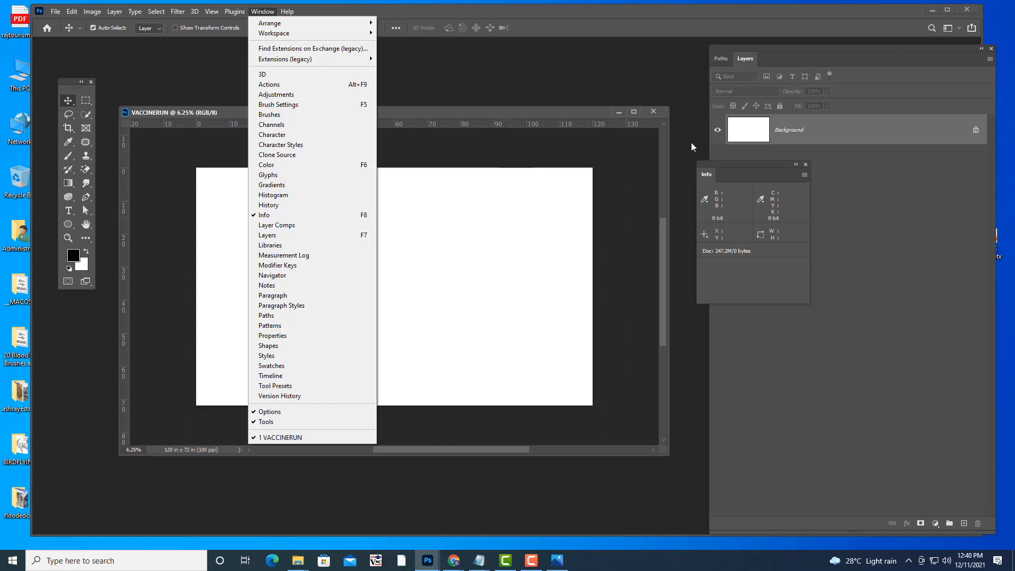
drag(705, 163, 812, 167)
mouse_move(437, 113)
mouse_down()
mouse_move(437, 98)
mouse_move(439, 114)
mouse_up()
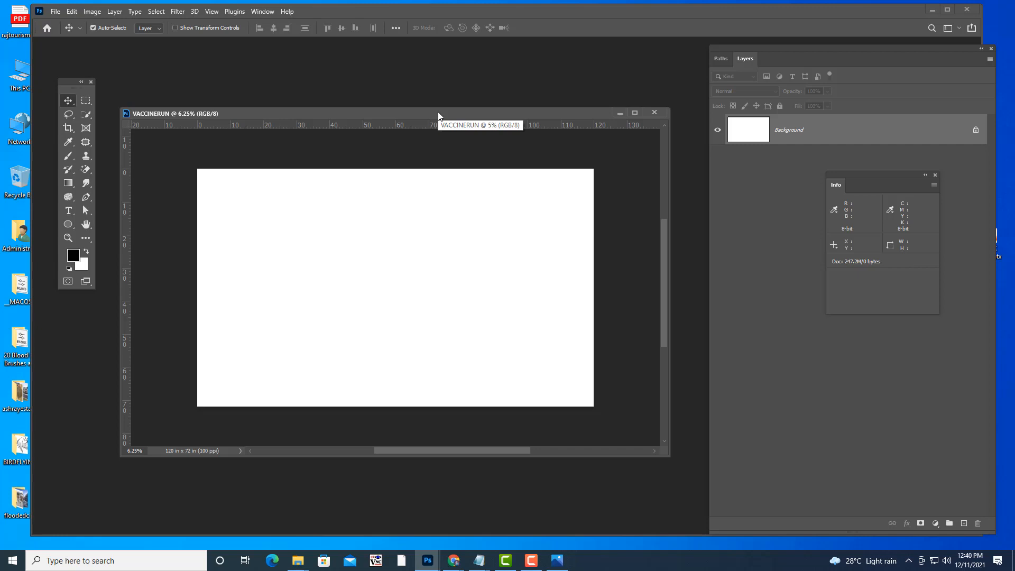
drag(460, 112, 492, 101)
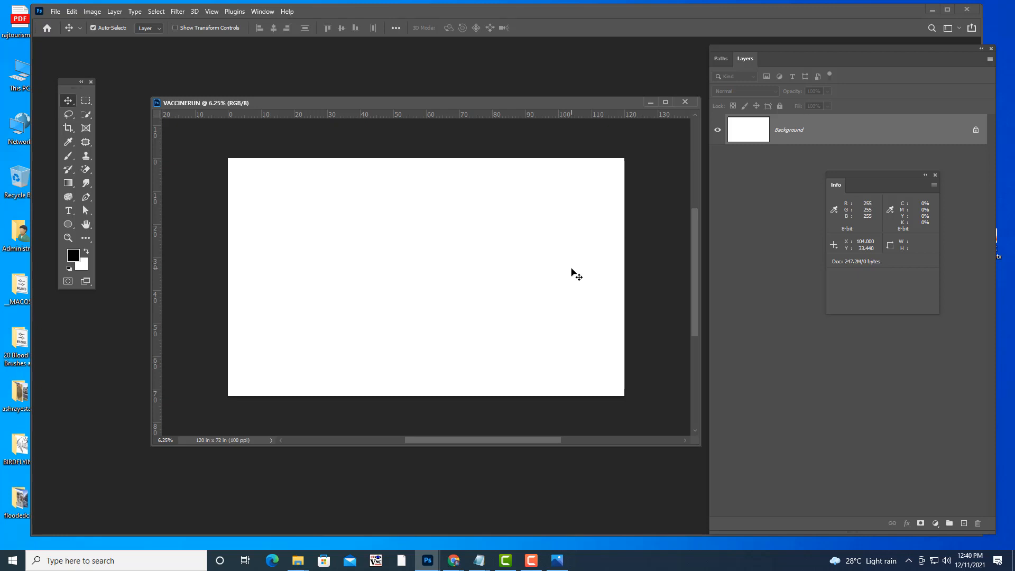
drag(767, 50, 780, 50)
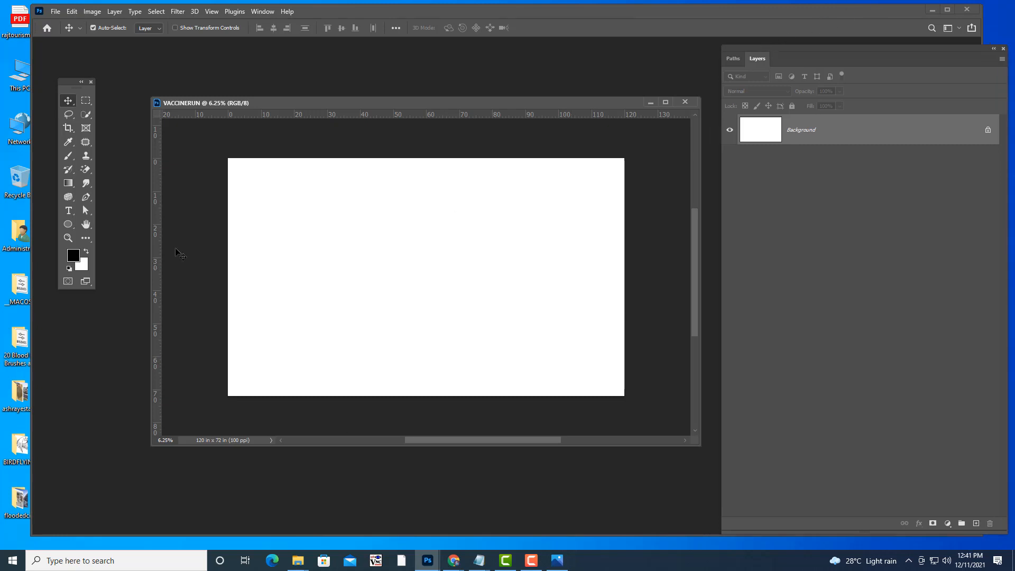
drag(369, 104, 377, 102)
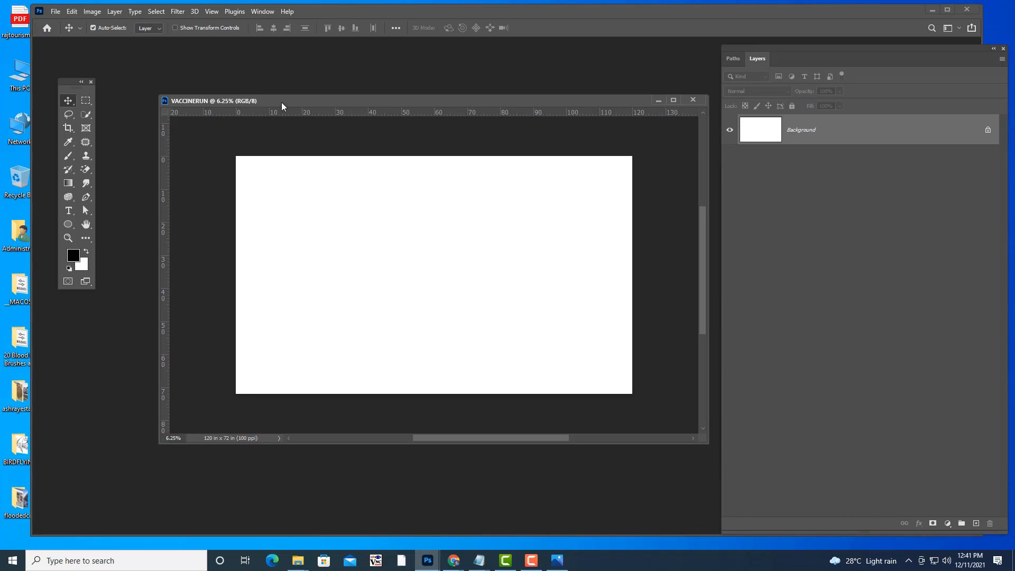
drag(282, 99, 292, 96)
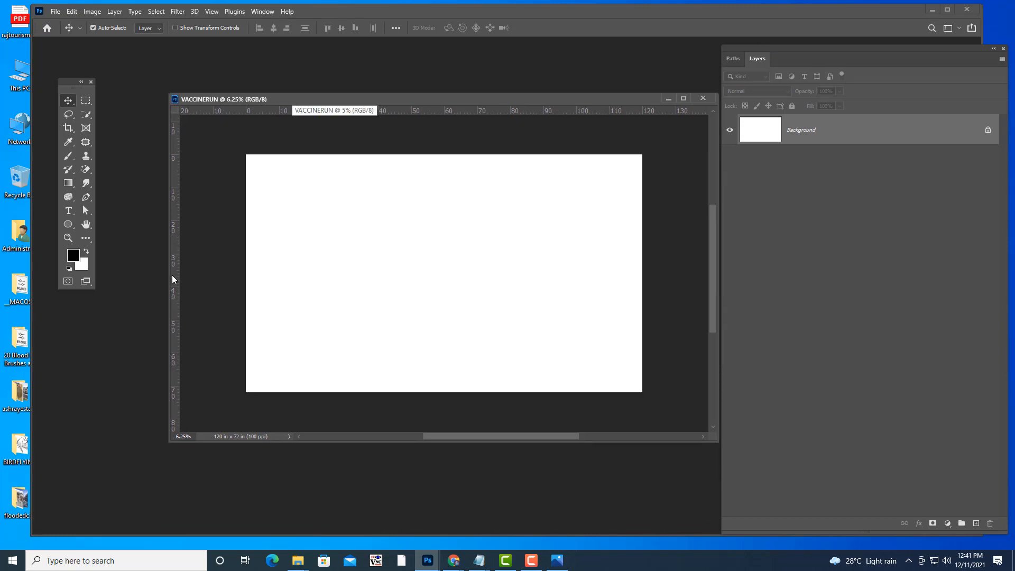
Step: Add a vertical guide at about 30 inches on the ruler and fine-tune its position in a closer view
drag(173, 258, 346, 276)
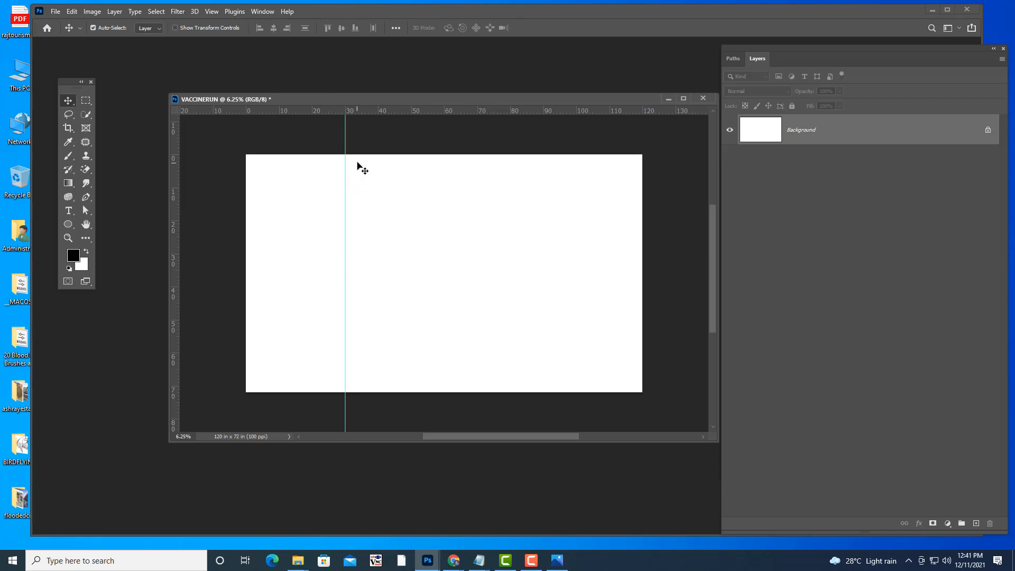
key(ctrl+plus)
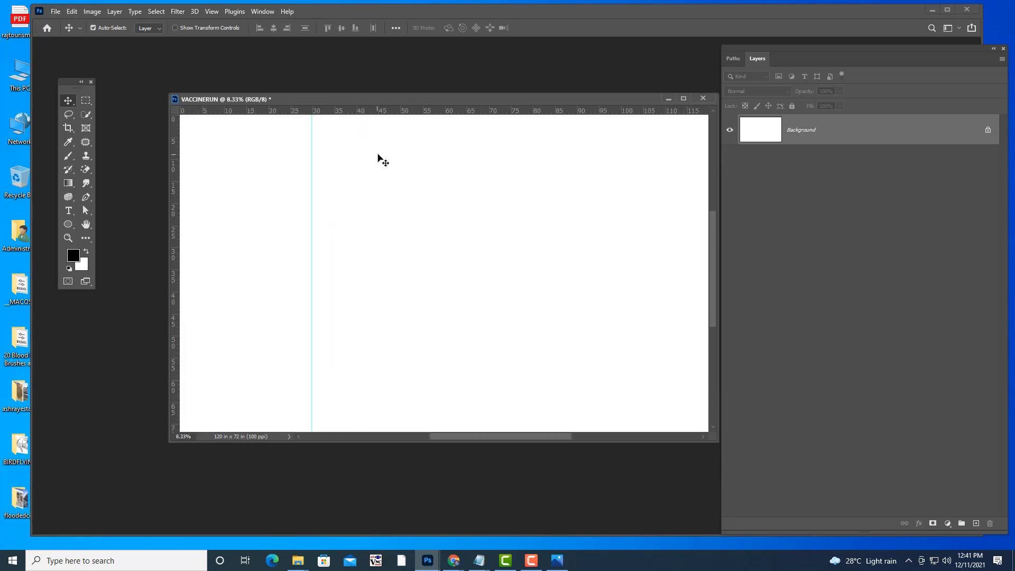
scroll(380, 159, up, 2)
scroll(380, 157, up, 3)
scroll(329, 138, up, 1)
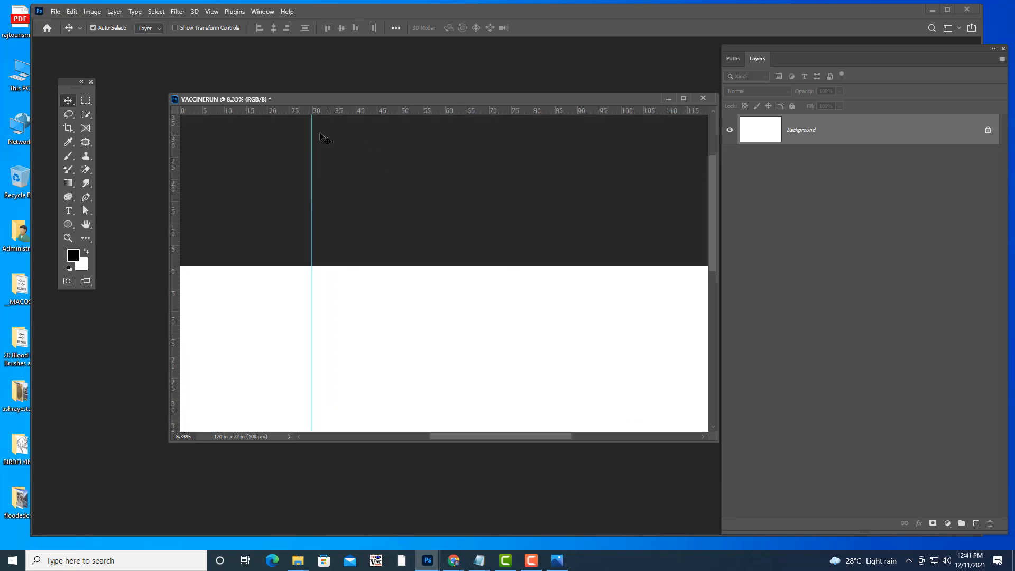
drag(311, 133, 312, 132)
mouse_move(310, 143)
mouse_down()
mouse_move(268, 142)
mouse_move(313, 147)
mouse_up()
Step: Enlarge the floating document window to fill the space beside the Layers panel and show the canvas at 5% zoom
key(ctrl+minus)
key(ctrl+minus)
key(ctrl+minus)
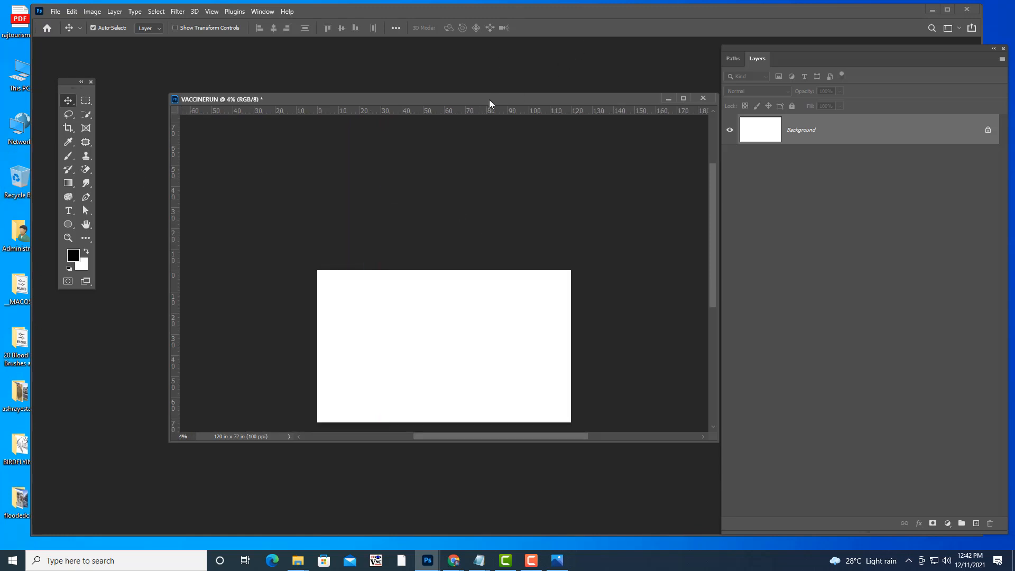
drag(490, 99, 463, 52)
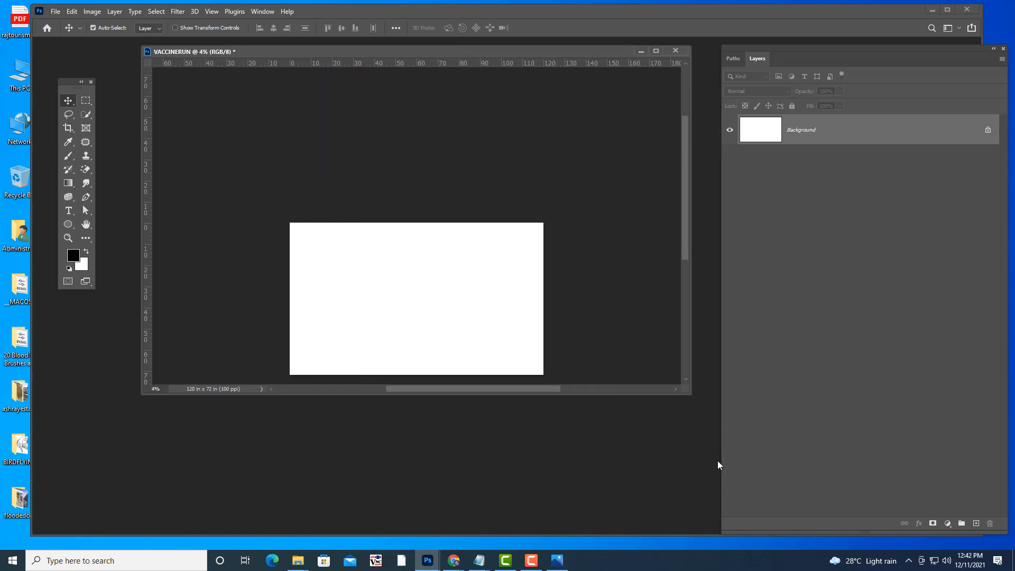
drag(686, 394, 723, 481)
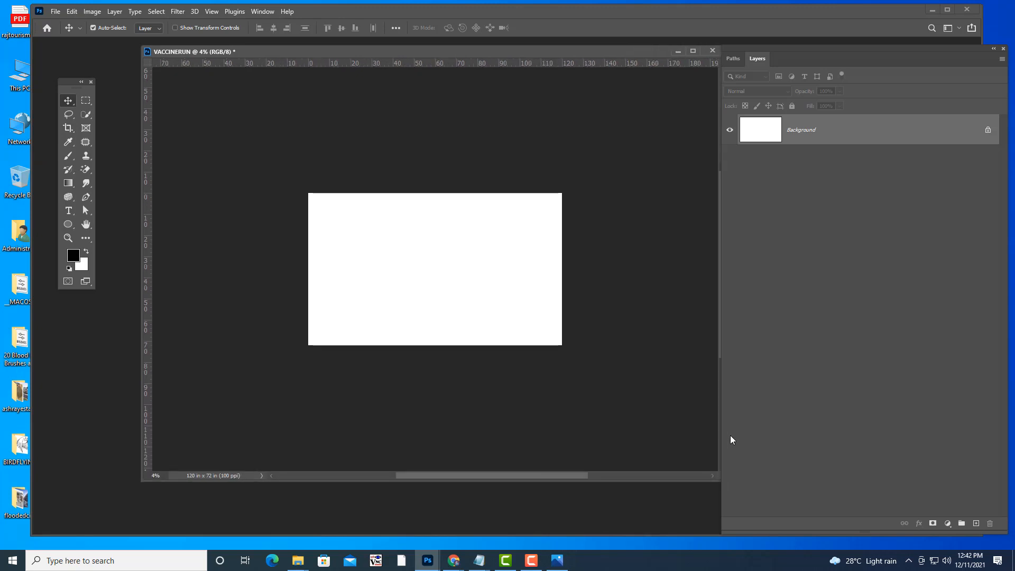
key(ctrl+plus)
key(ctrl+plus)
key(ctrl+minus)
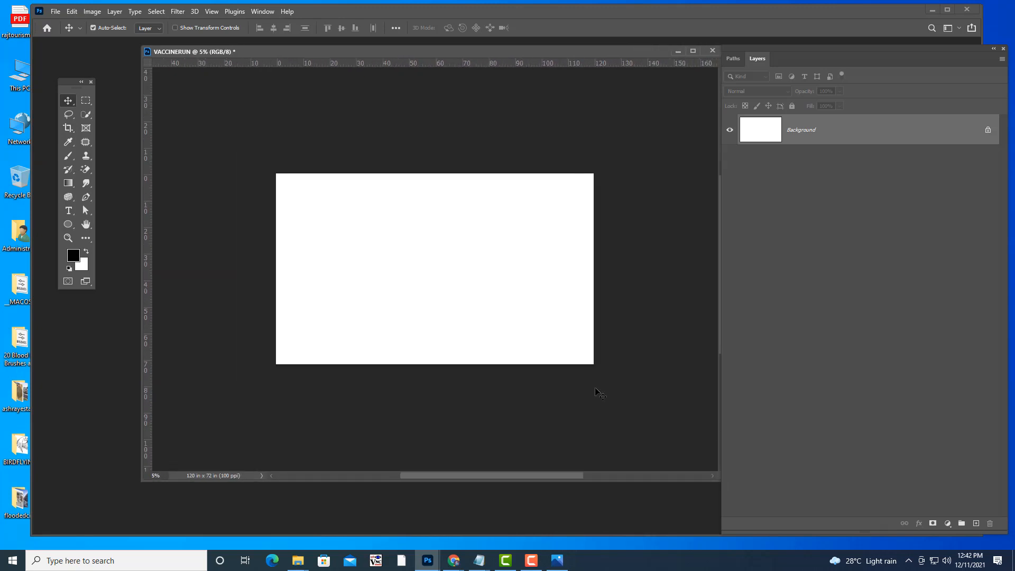
Step: Draw a black rectangle shape about 3065 px wide and 7250 px high, covering the left quarter of the canvas
right_click(64, 223)
click(106, 224)
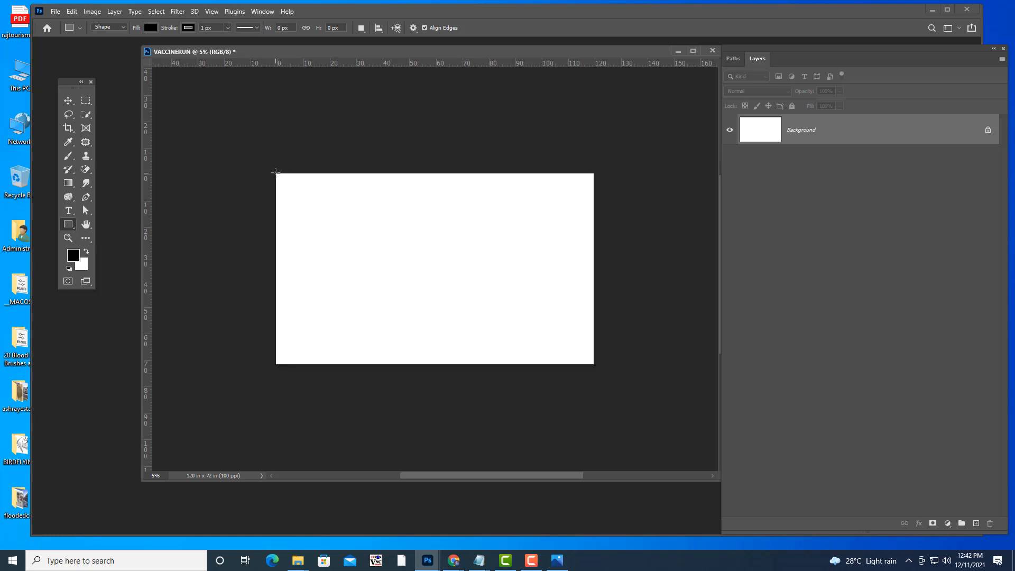
drag(275, 173, 357, 364)
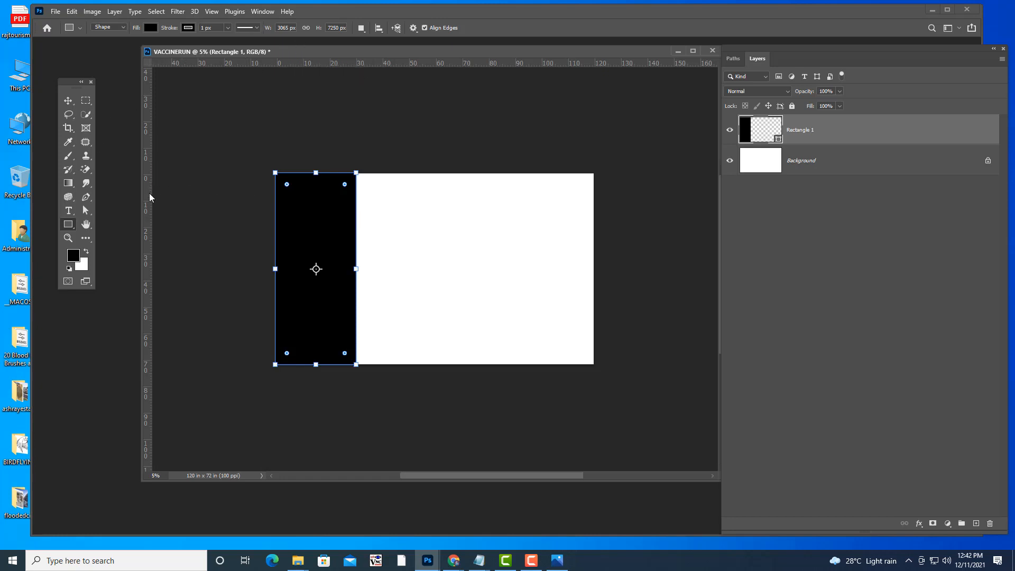
Step: Snap a vertical guide to the black rectangle's right edge and delete the rectangle
drag(150, 197, 356, 225)
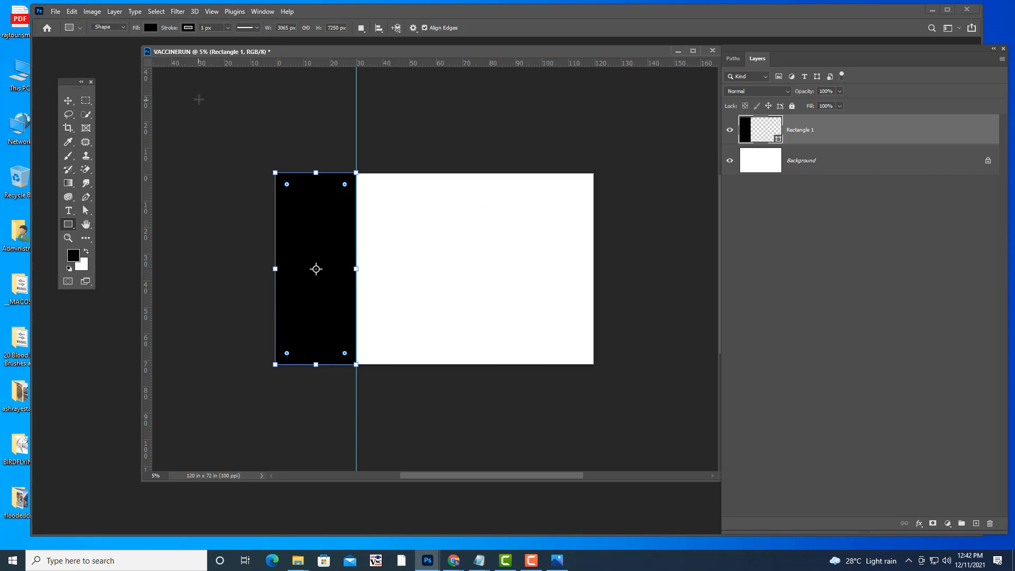
click(71, 100)
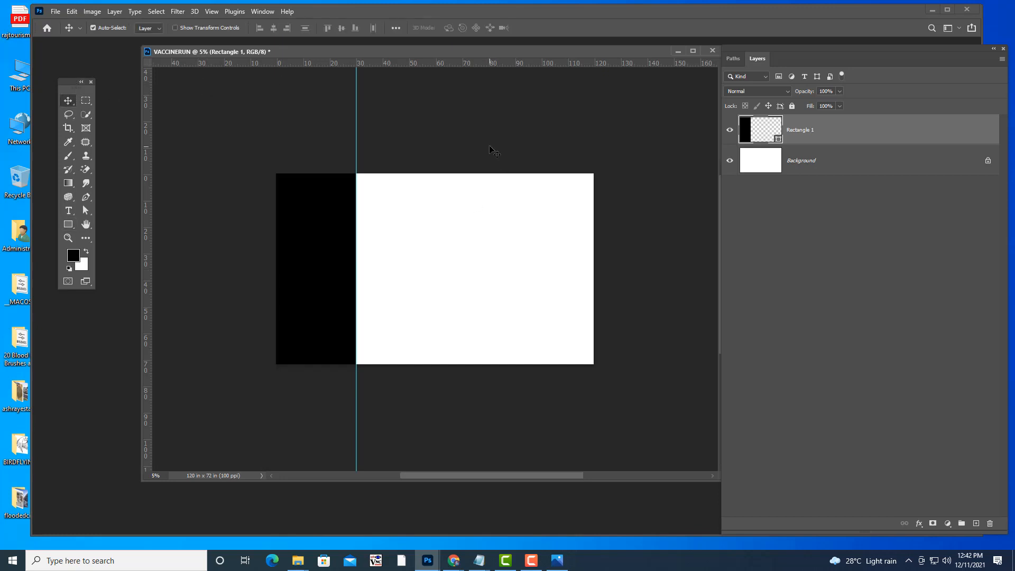
key(Delete)
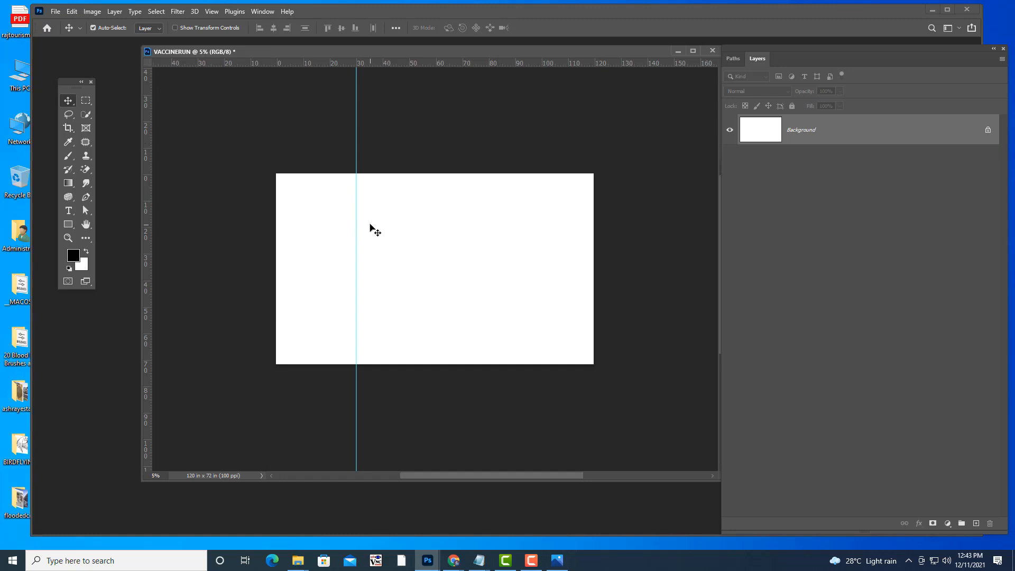
Step: Convert the Background into a regular unlocked layer with default settings, and shift the Layers panel and document window slightly
scroll(581, 260, up, 1)
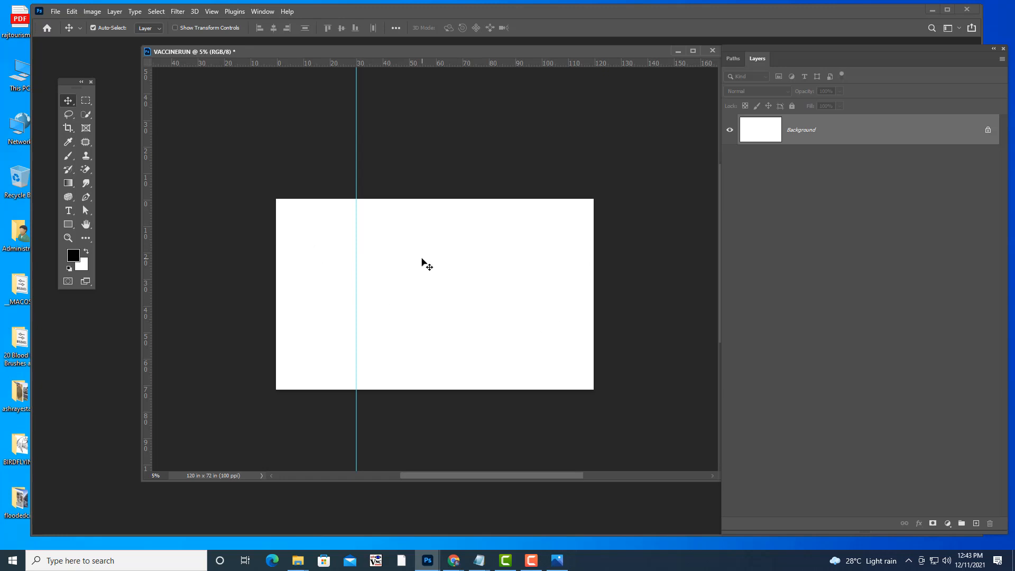
double_click(839, 129)
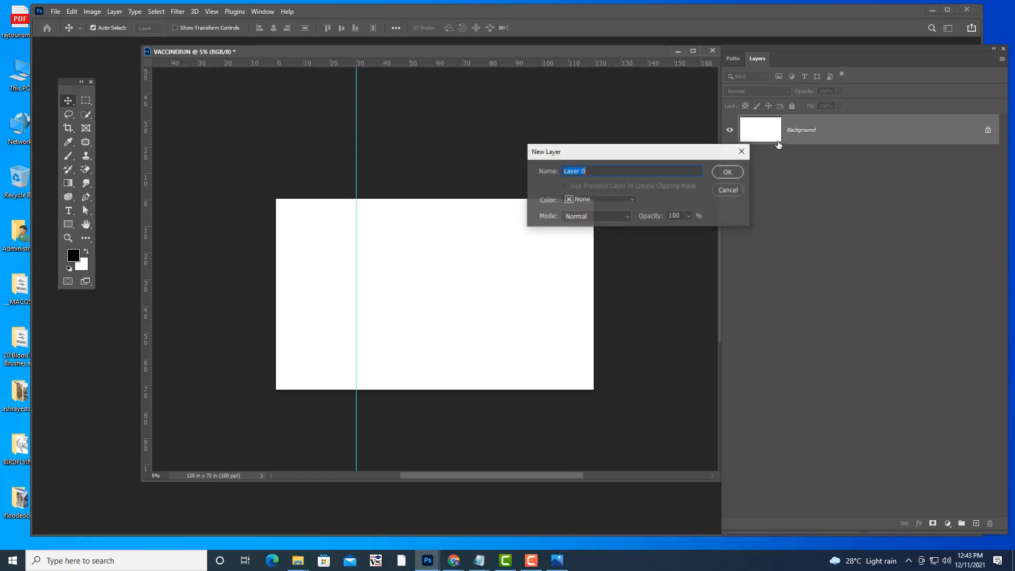
click(717, 173)
drag(741, 47, 714, 45)
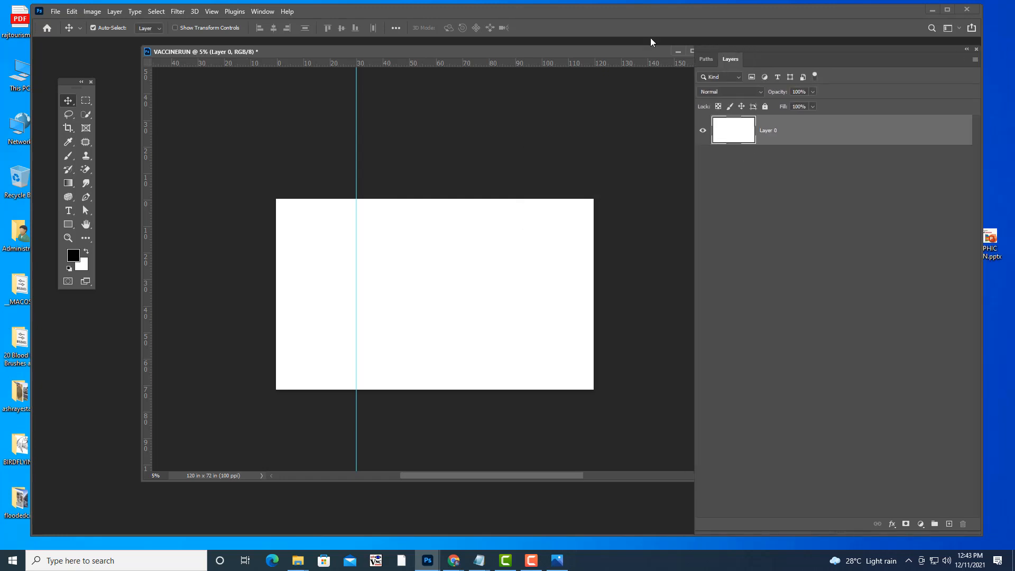
drag(447, 51, 453, 51)
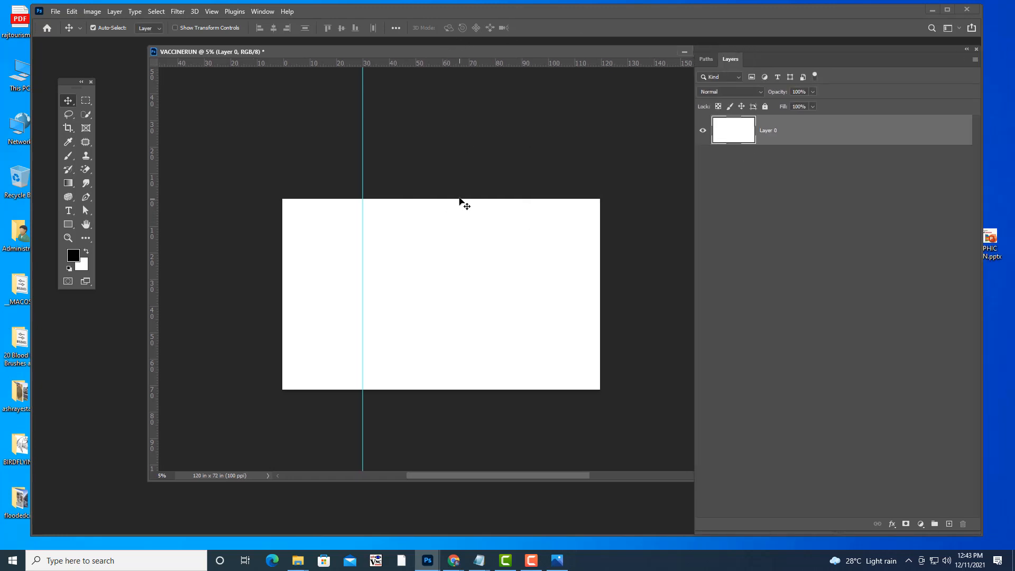
Step: Add a new layer above Layer 0 and select the canvas area from the vertical guide to the right edge
key(ctrl+plus)
key(ctrl+minus)
drag(782, 52, 766, 52)
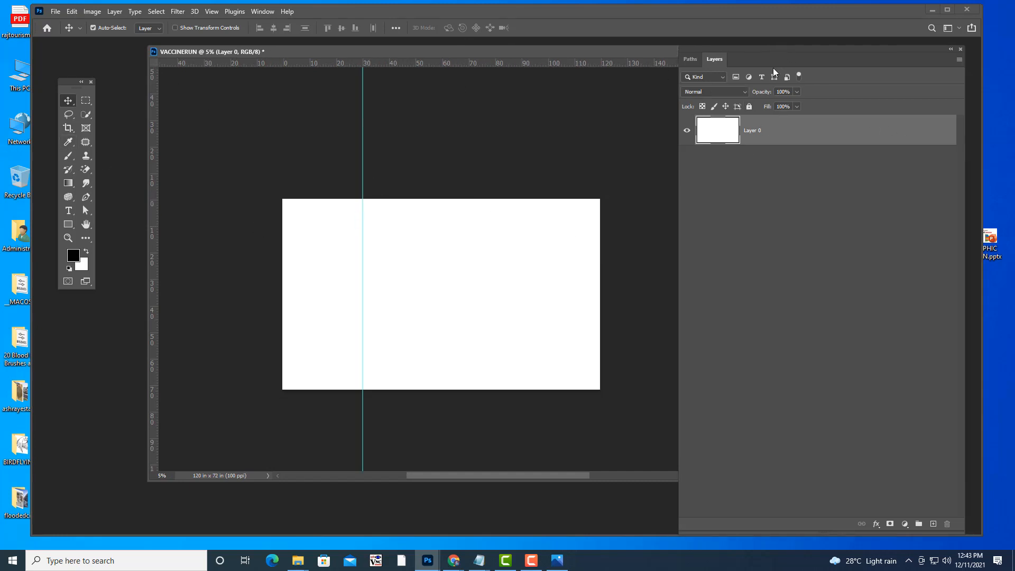
click(933, 523)
click(85, 100)
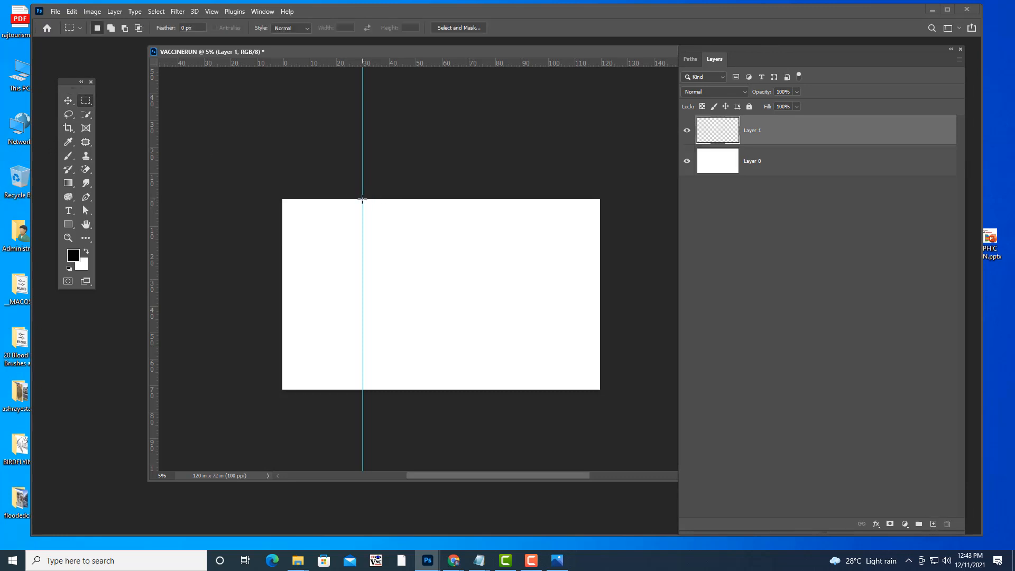
drag(362, 199, 603, 398)
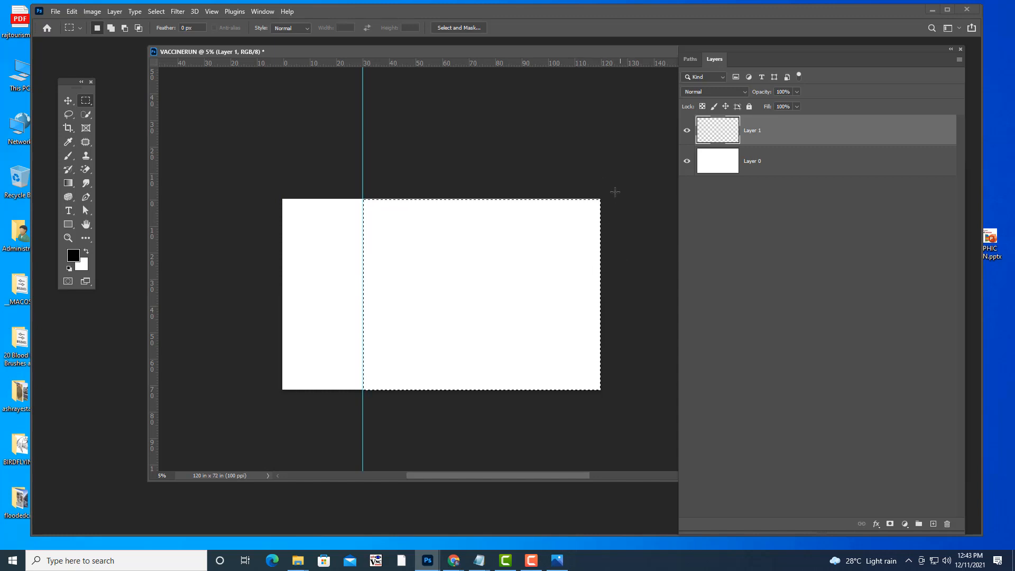
Step: Snap a vertical guide to the canvas's right edge and reselect the full-height area between the two vertical guides
click(649, 213)
drag(155, 234, 601, 281)
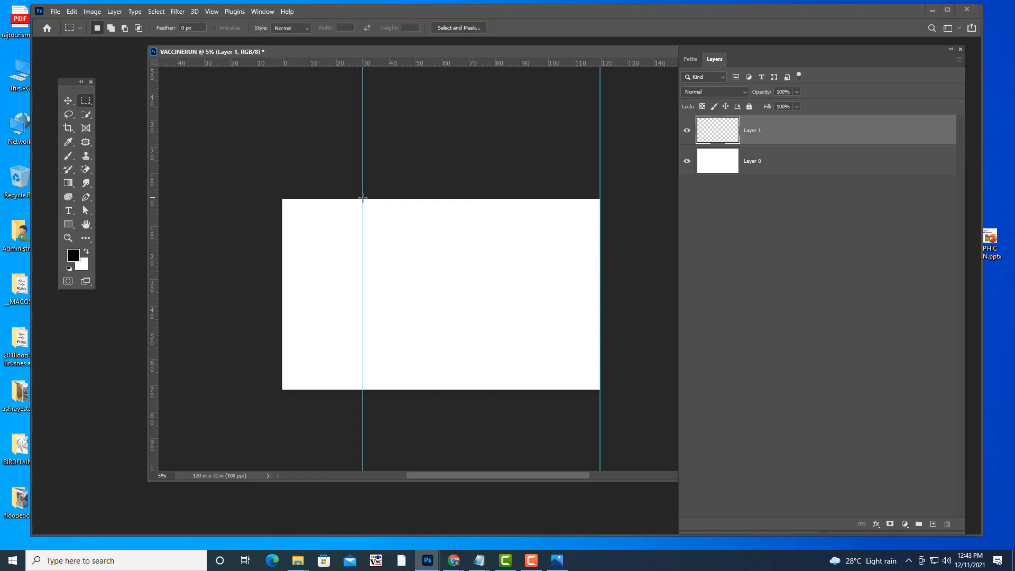
drag(588, 380, 598, 394)
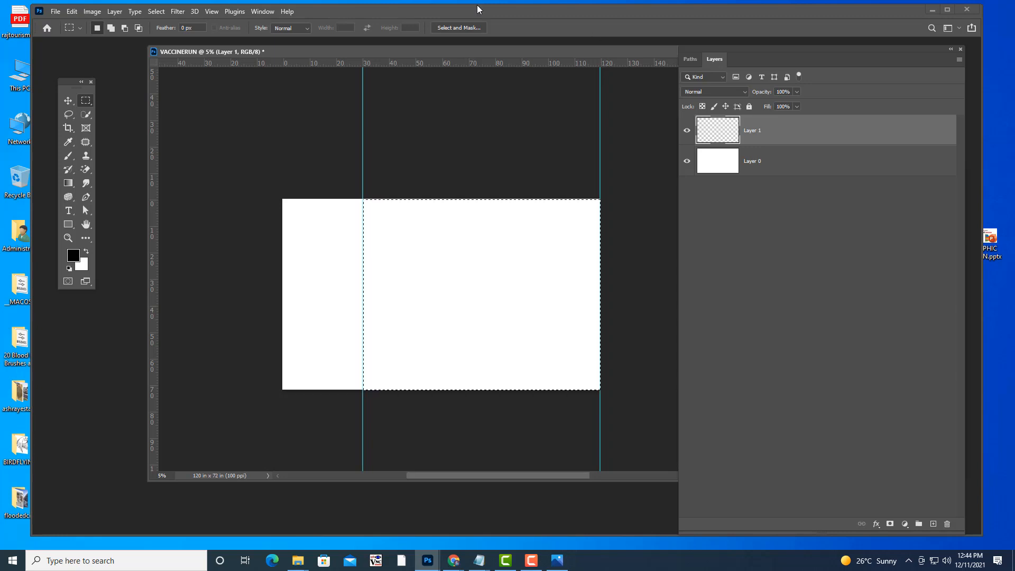
Step: Load the Blue_03 preset into the gradient editor for the Gradient tool and reduce it to two color stops
drag(719, 47, 713, 48)
click(68, 183)
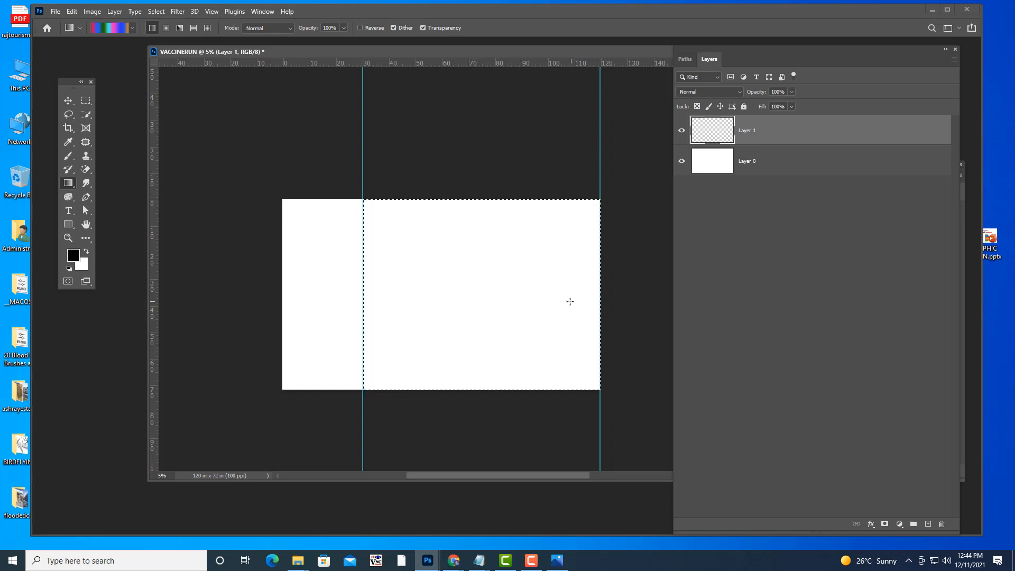
click(111, 27)
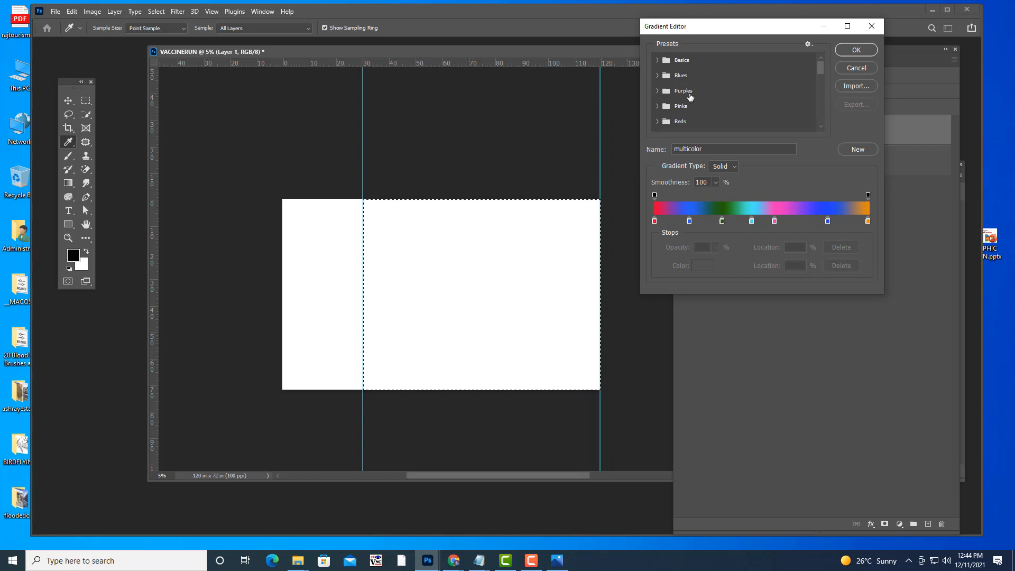
click(658, 60)
click(658, 92)
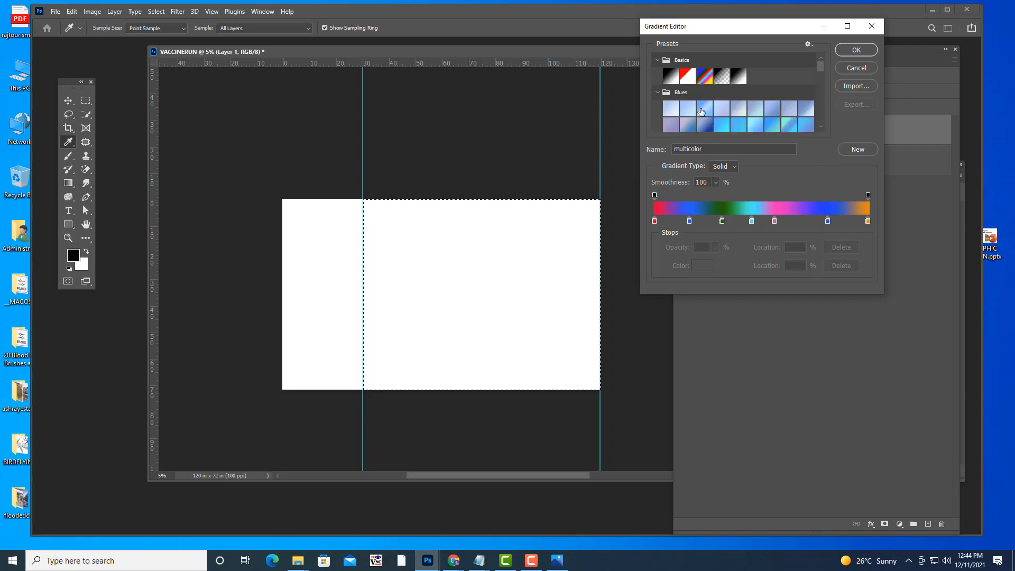
click(705, 108)
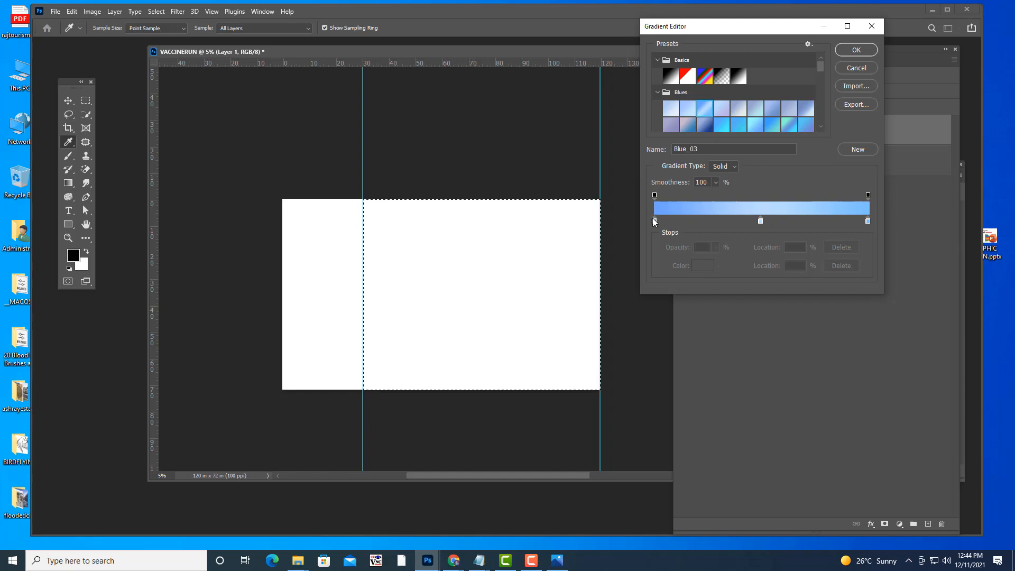
mouse_move(655, 221)
mouse_down()
mouse_move(745, 241)
mouse_move(642, 218)
mouse_up()
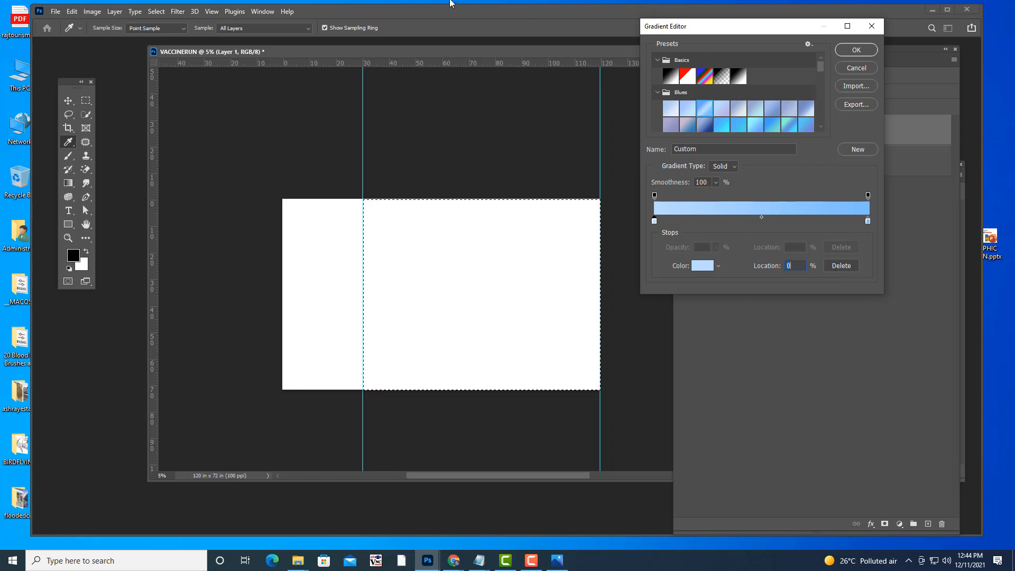
Step: Set the gradient's end color stop to orange #fd9713
drag(693, 27, 684, 29)
click(860, 224)
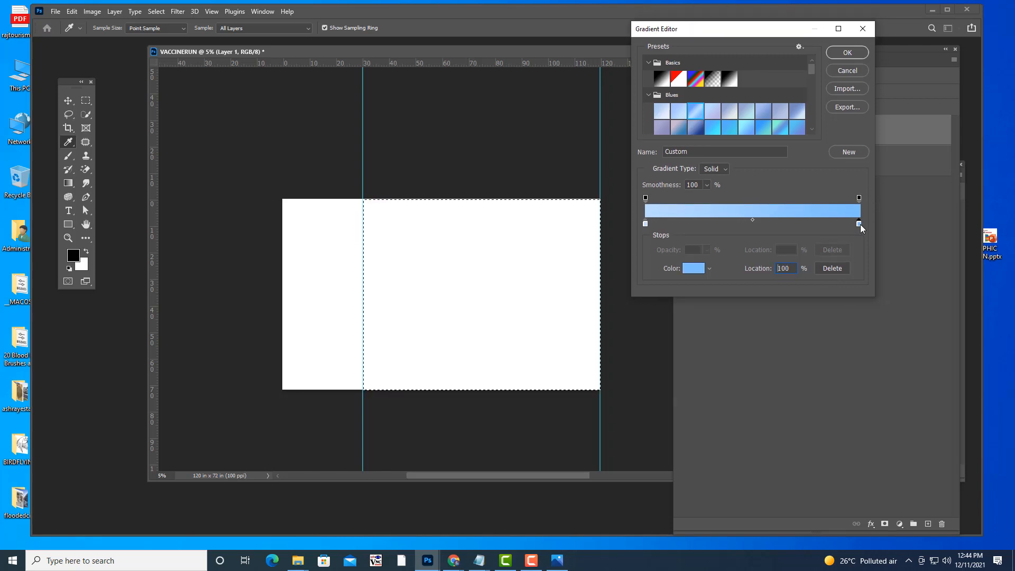
double_click(862, 224)
click(785, 243)
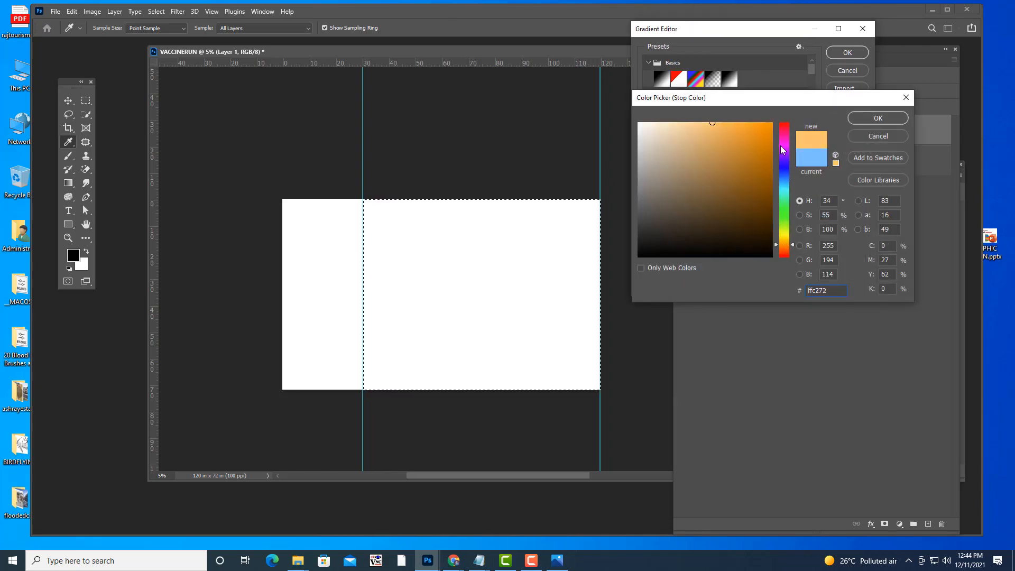
click(767, 124)
click(860, 119)
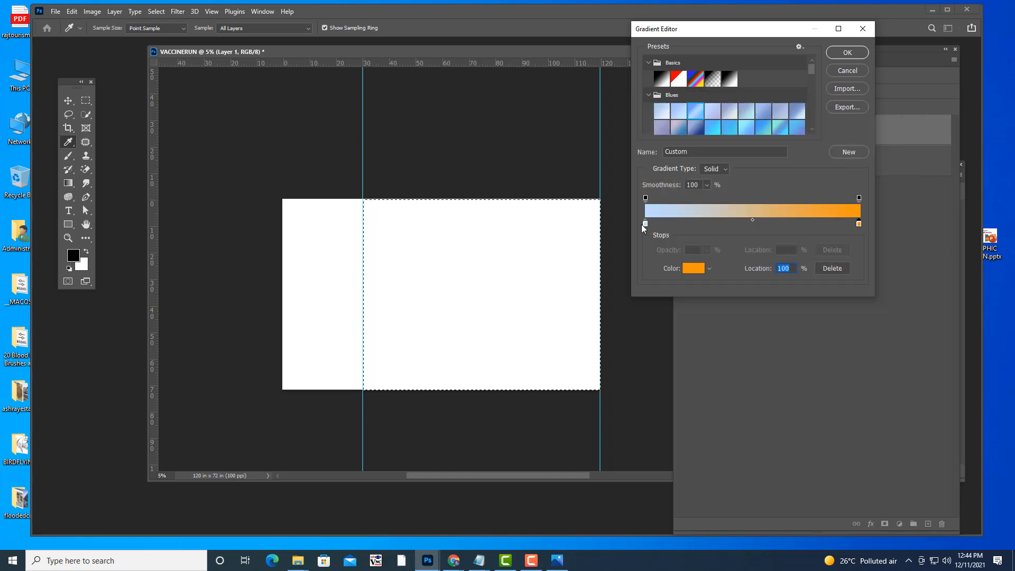
Step: Set the gradient's start color stop to pale yellow #f6fbab and accept the gradient
double_click(645, 224)
click(785, 233)
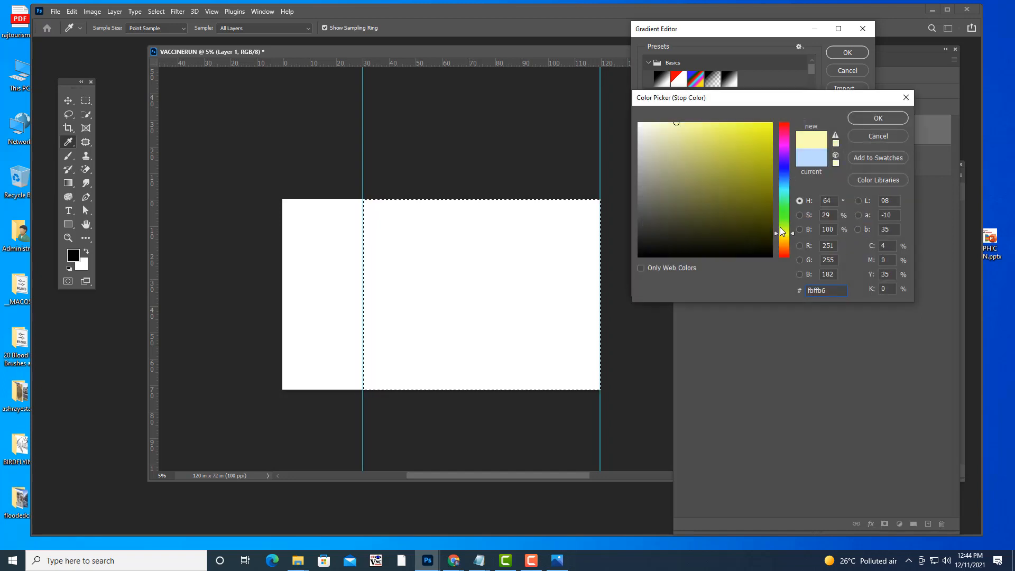
click(681, 124)
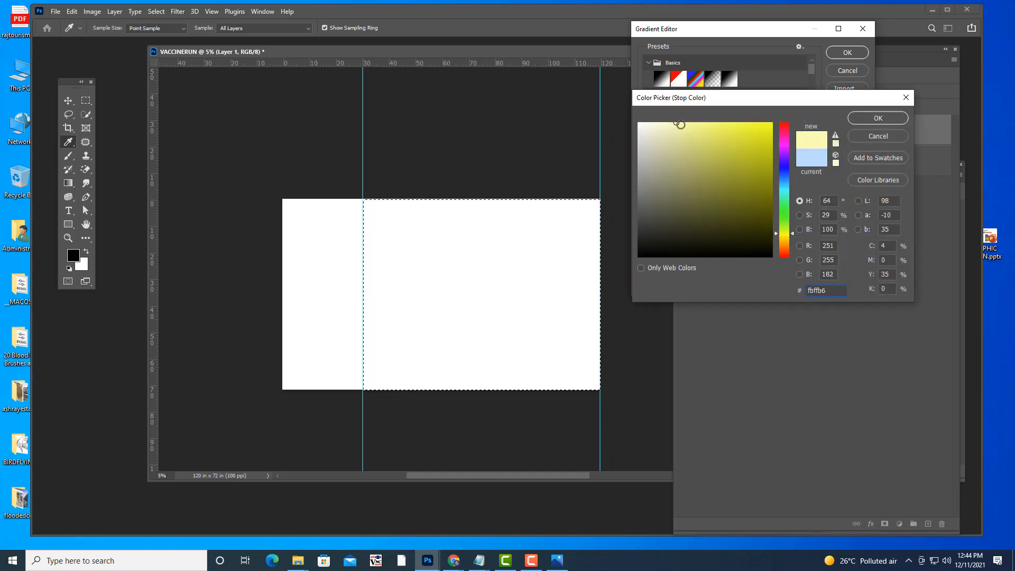
click(892, 117)
click(846, 52)
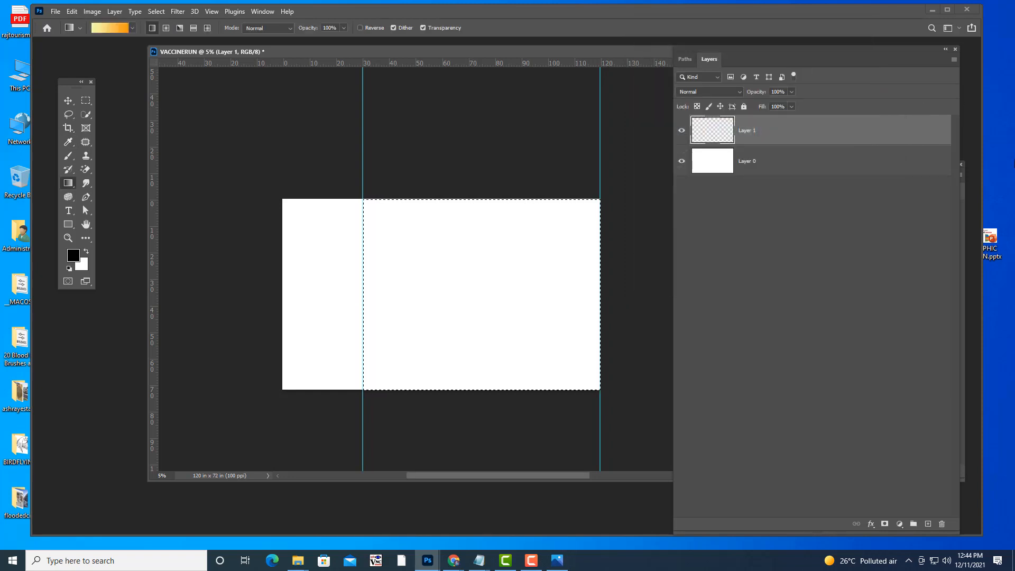
Step: Fill the selected area on Layer 1 with a radial yellow-to-orange gradient from just above its center to below the canvas, and deselect
click(166, 29)
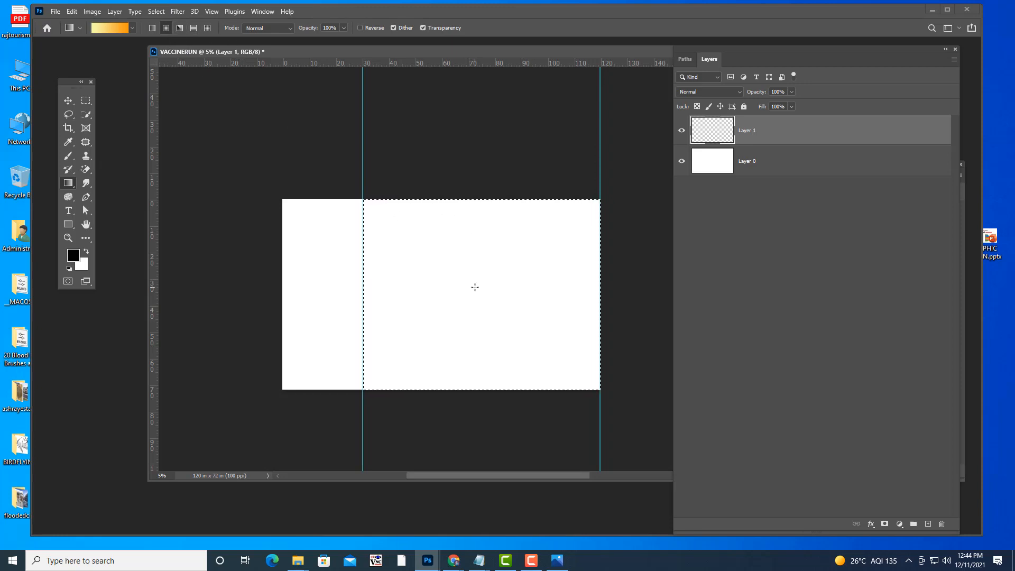
drag(470, 268, 471, 361)
drag(469, 437, 469, 438)
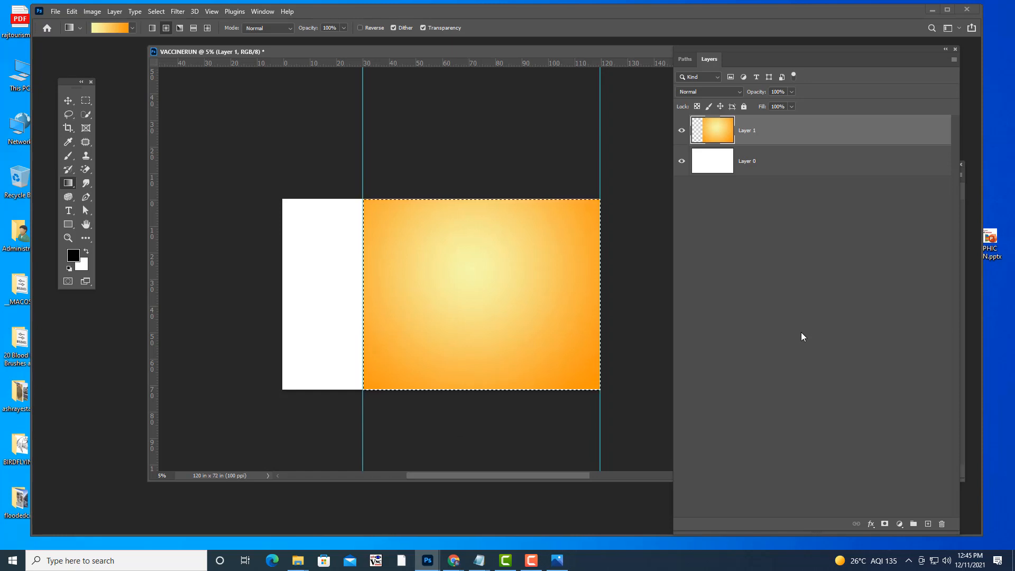
click(86, 101)
click(439, 162)
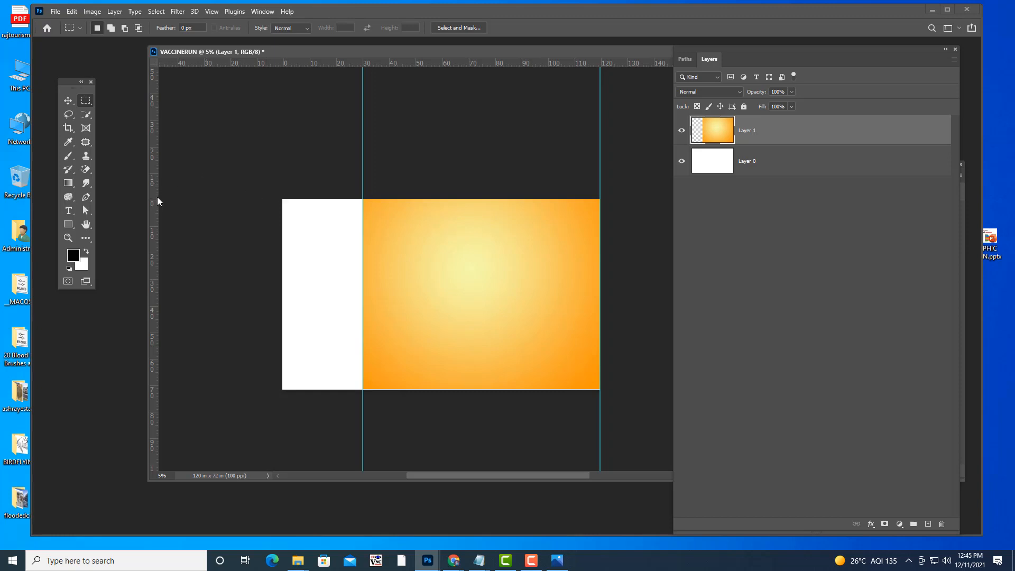
Step: Snap guides to the canvas's left, top and bottom edges and select the full-height white strip at the left
drag(156, 201, 282, 219)
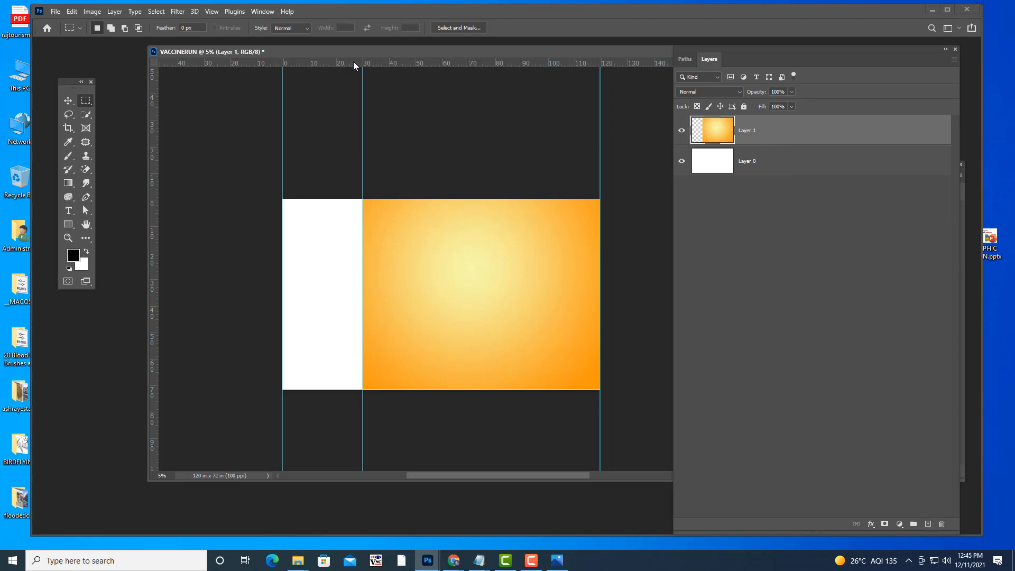
drag(355, 65, 358, 199)
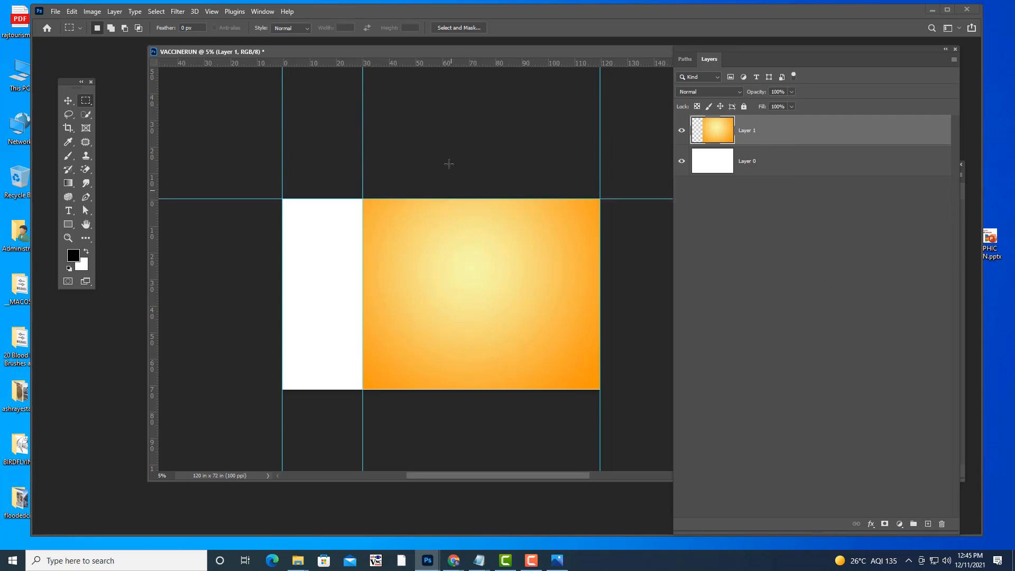
drag(414, 61, 421, 389)
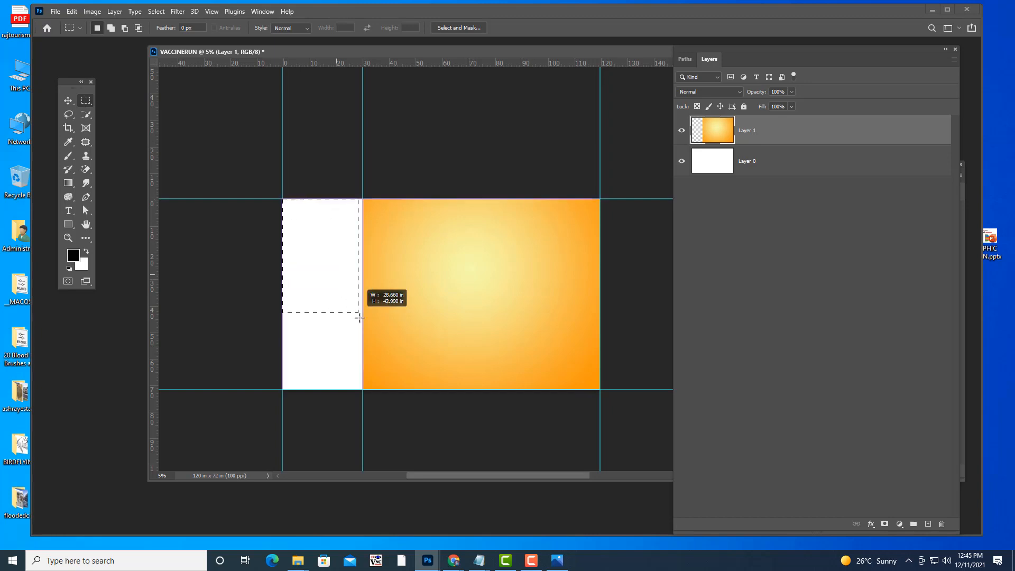
drag(359, 318, 362, 390)
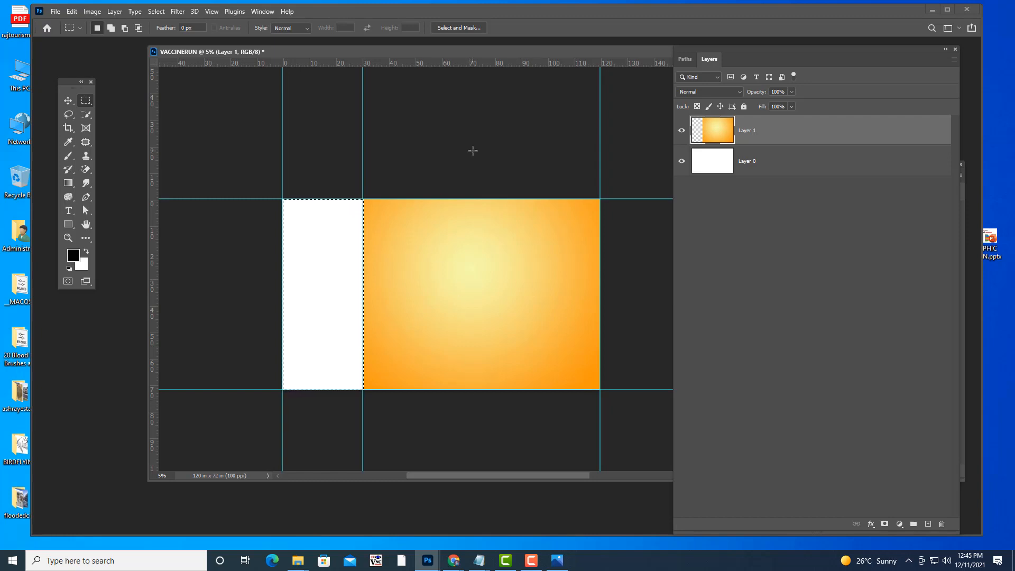
Step: Recolor the Gradient tool's gradient with light blue #20c9f3 at the start stop and blue #138cfd at the end stop
click(71, 183)
click(110, 27)
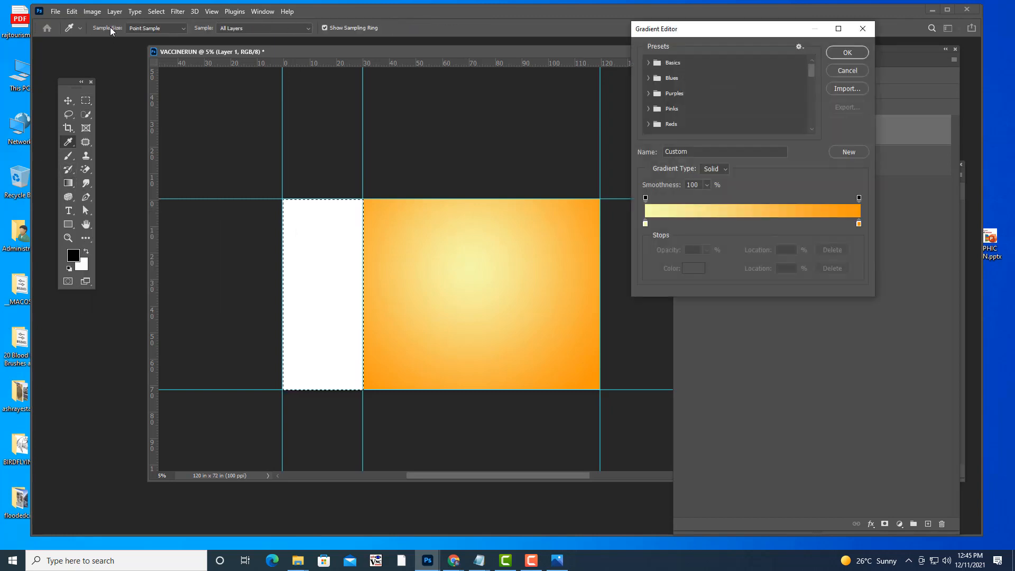
double_click(645, 223)
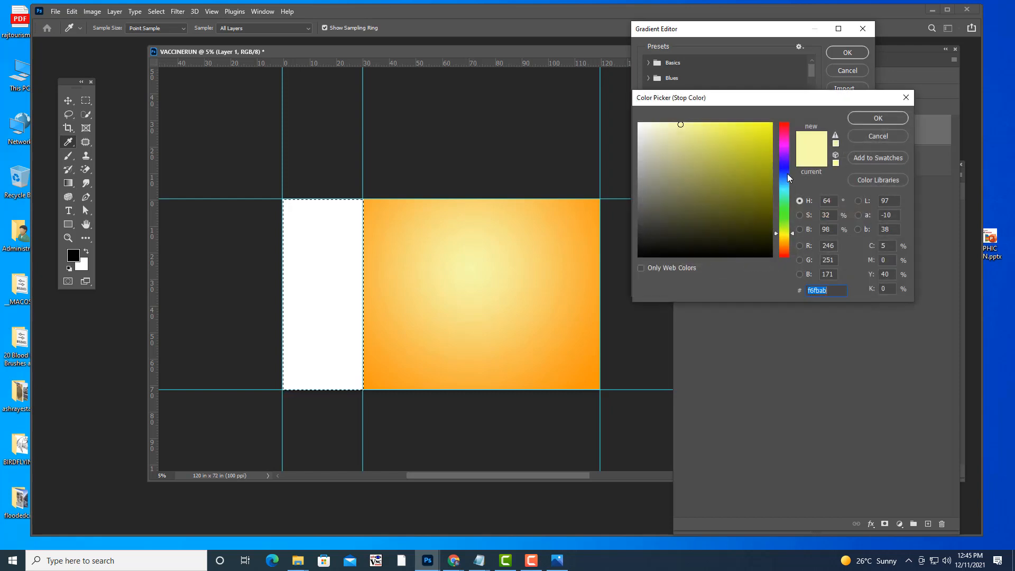
click(786, 186)
click(755, 128)
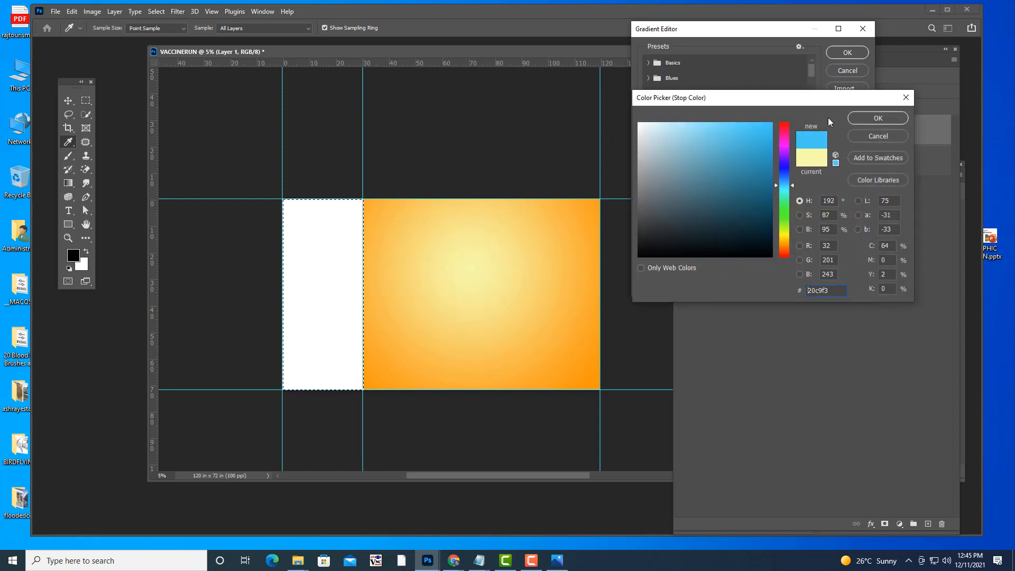
click(859, 117)
double_click(861, 224)
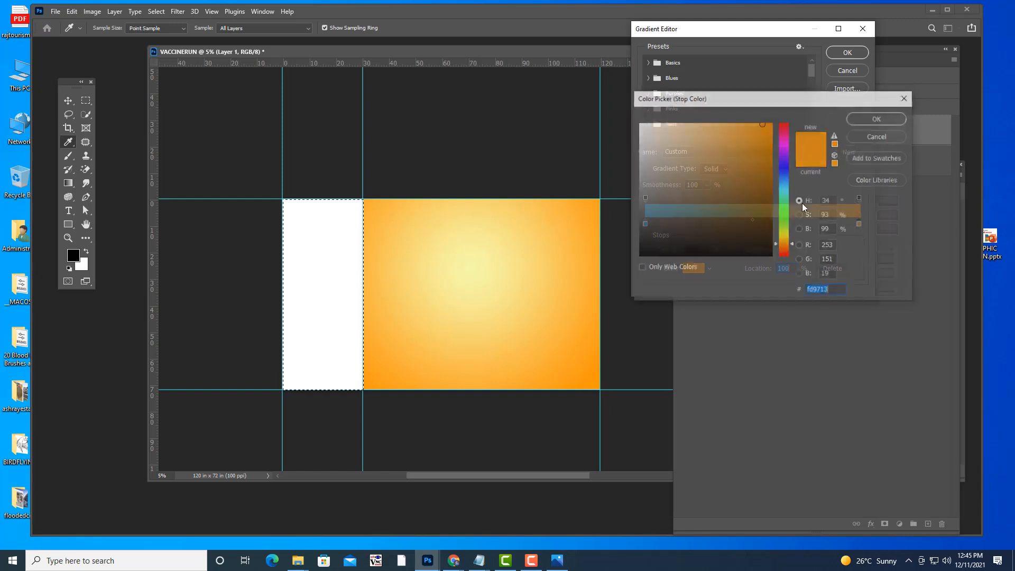
click(784, 178)
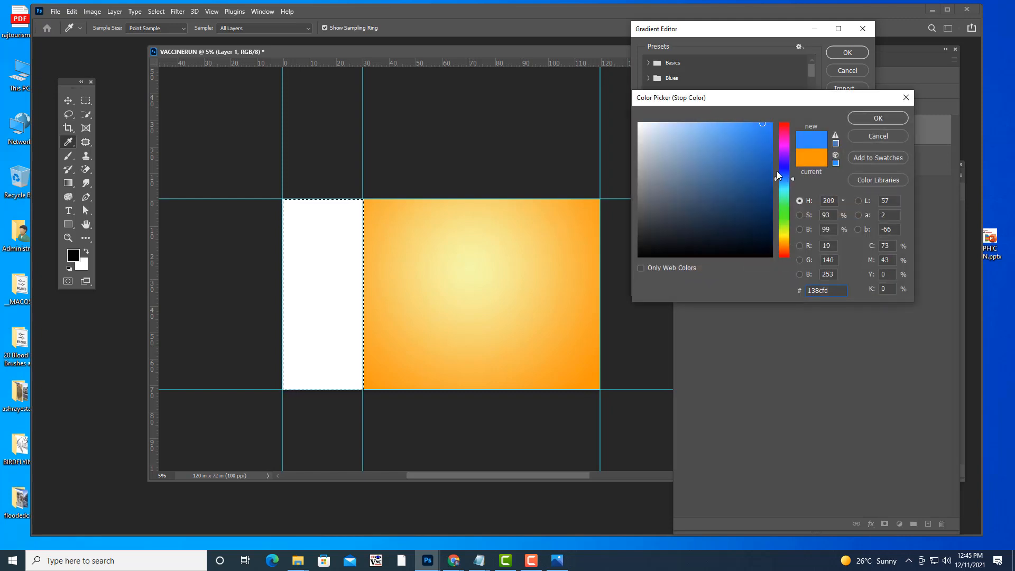
click(875, 119)
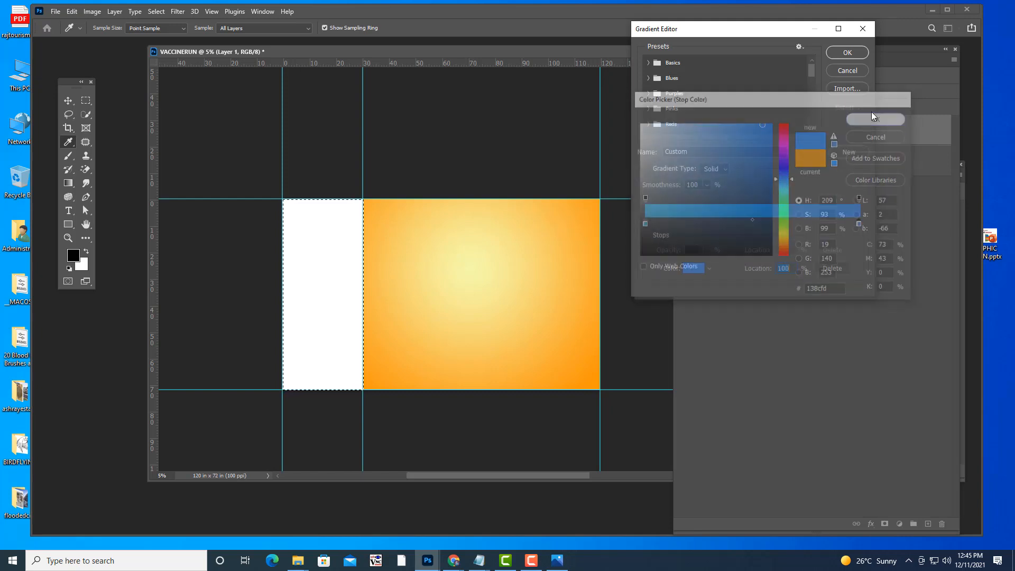
click(848, 53)
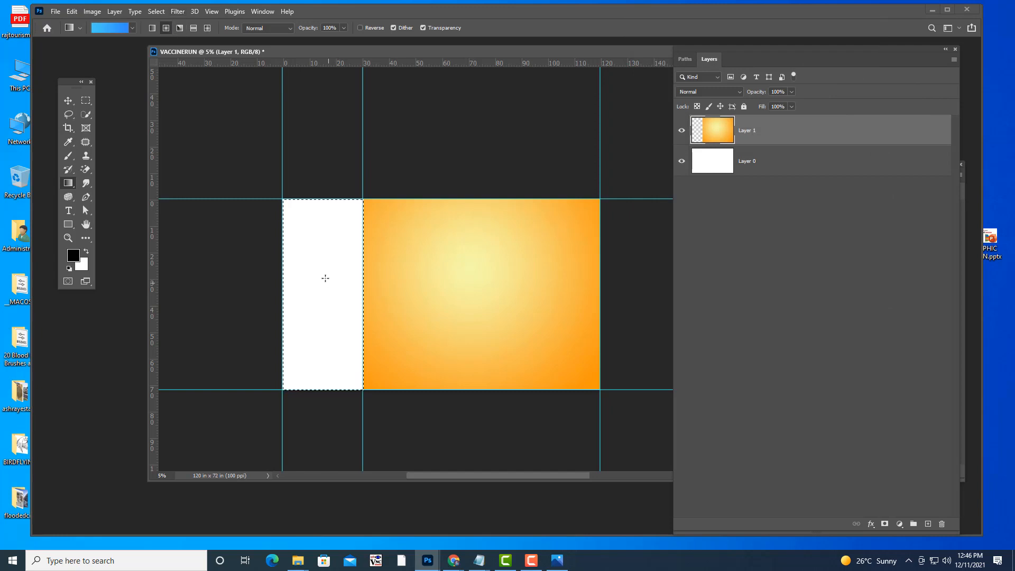
Step: Fill the selected left strip on Layer 1 with the radial blue gradient from its upper middle to below the canvas, and deselect
drag(320, 382, 320, 457)
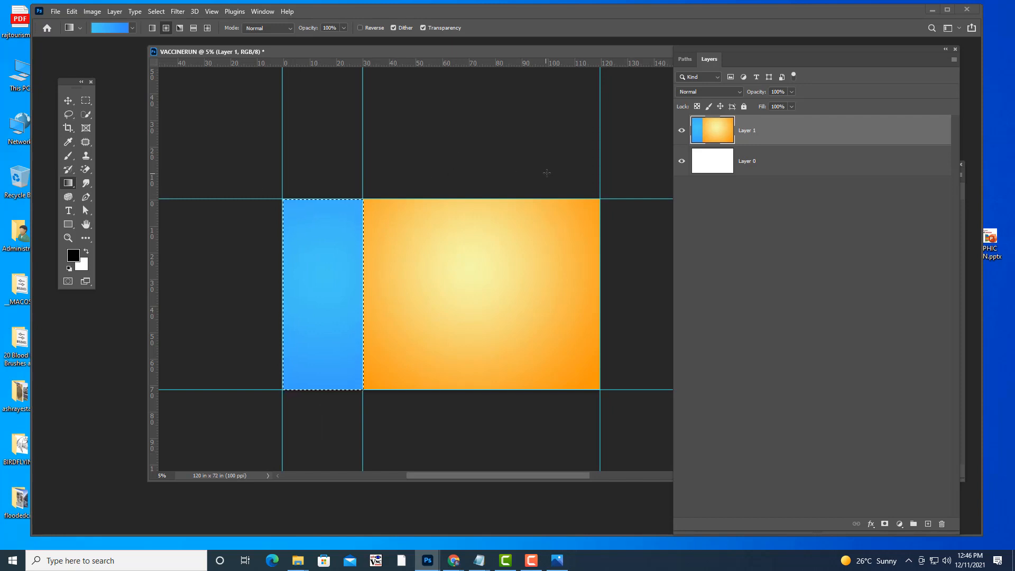
key(ctrl+d)
Step: Rearrange the Layers panel and document window so that the whole canvas shows just beside the panel
drag(408, 53, 417, 53)
drag(716, 46, 750, 46)
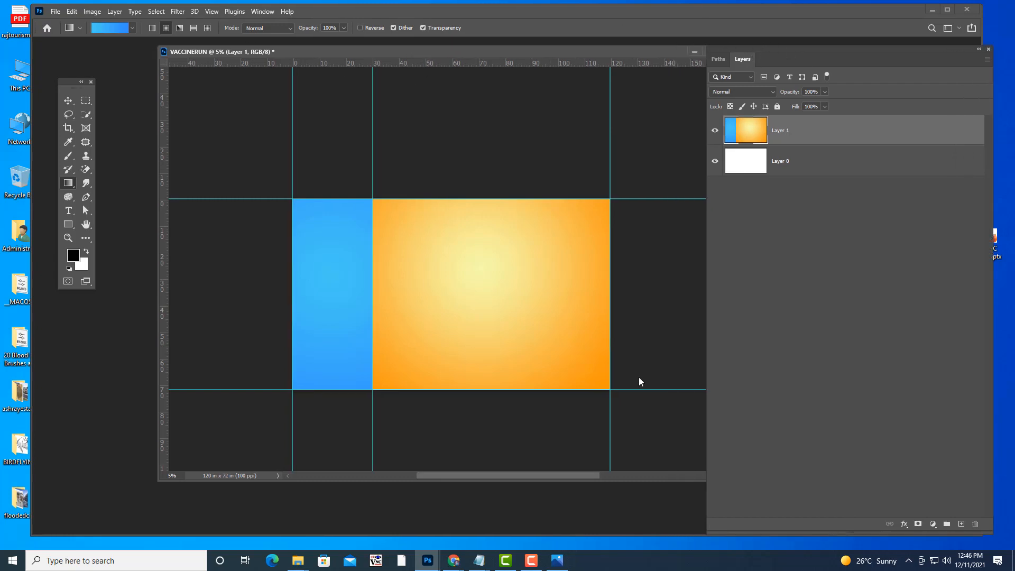
drag(527, 52, 539, 53)
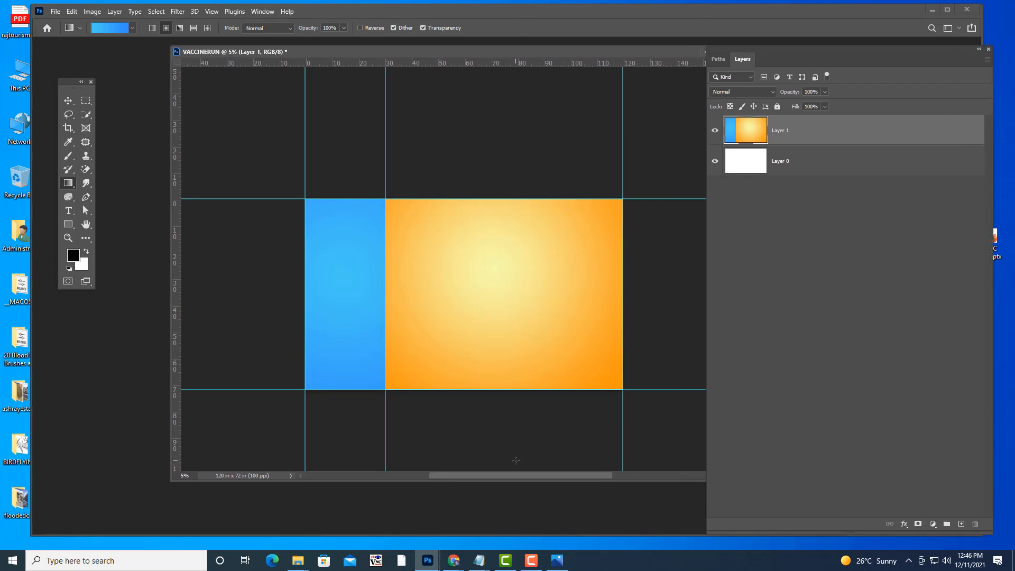
mouse_move(513, 477)
mouse_down()
mouse_move(480, 476)
mouse_move(518, 476)
mouse_move(495, 476)
mouse_up()
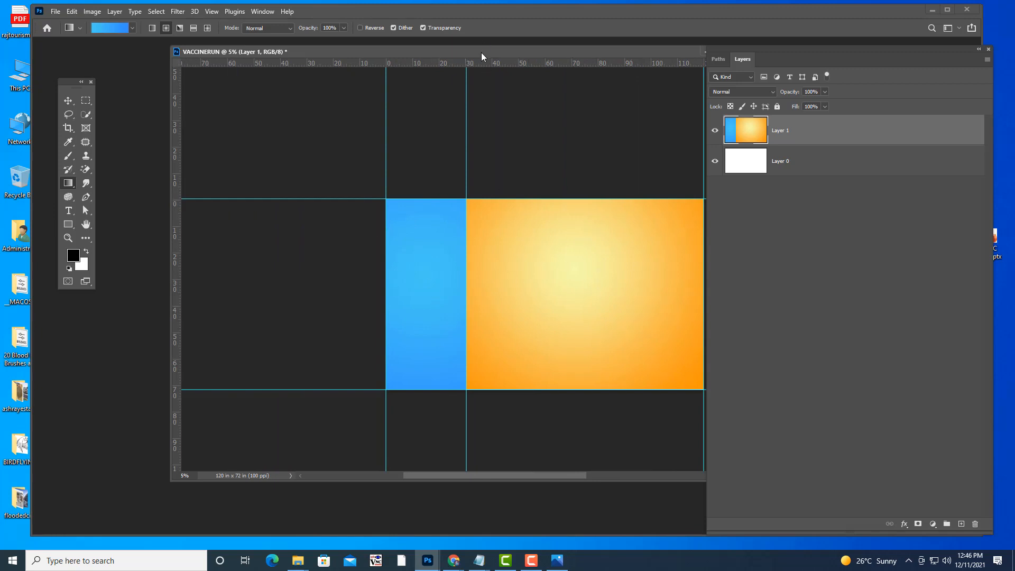
drag(483, 51, 455, 50)
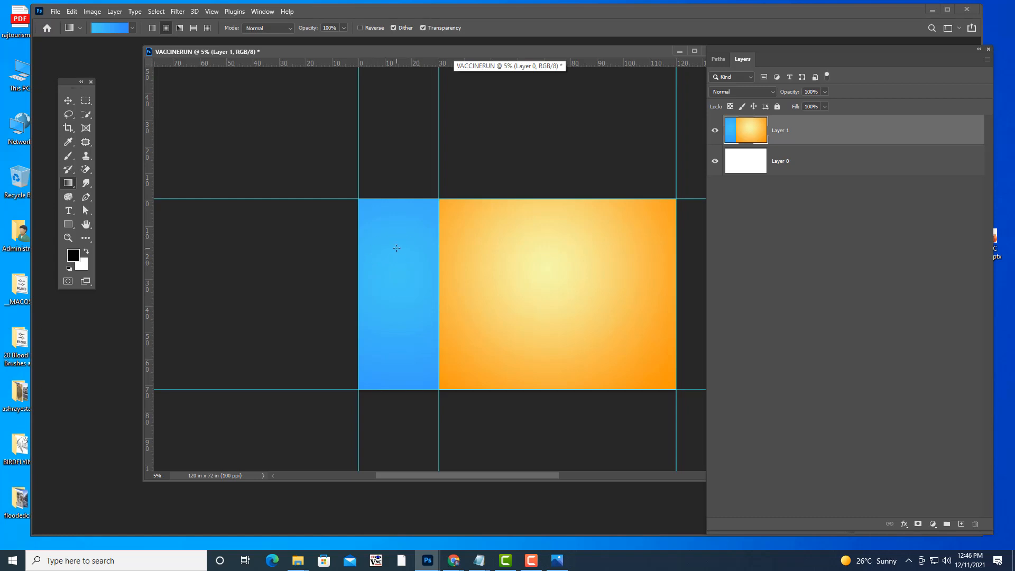
Step: Rename the gradient layer, Layer 1, as BACKGROUND
drag(785, 47, 783, 47)
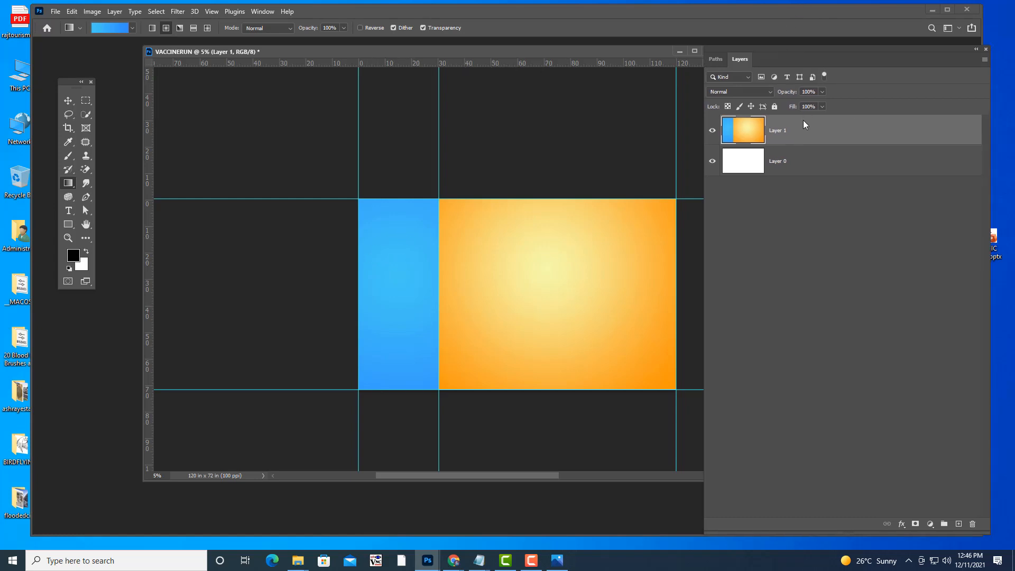
double_click(784, 132)
text(BACKGROUND)
key(Return)
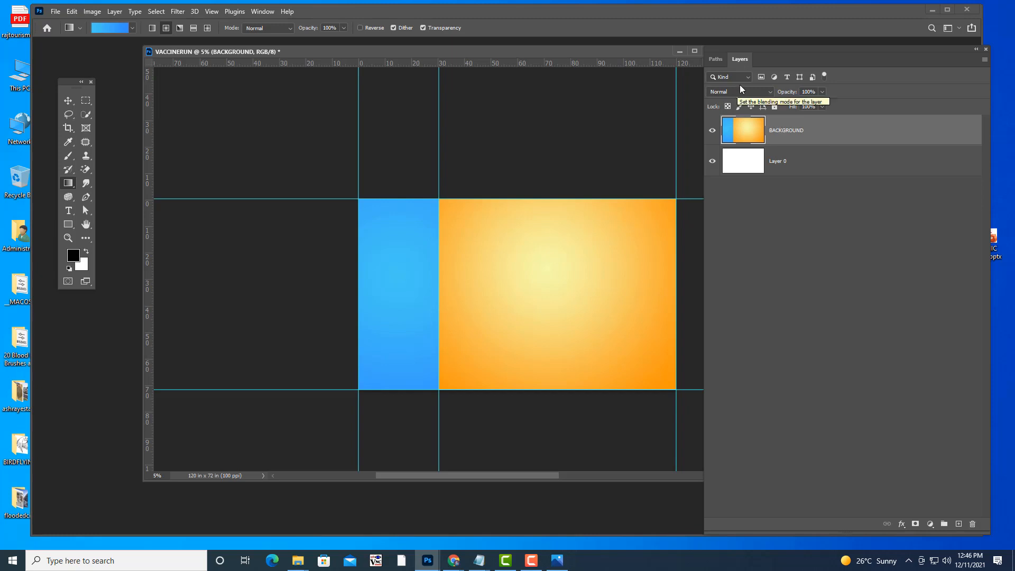
Step: Draw a black circle about 1941 px in diameter with the Ellipse tool in the upper part of the blue strip
drag(369, 55, 389, 48)
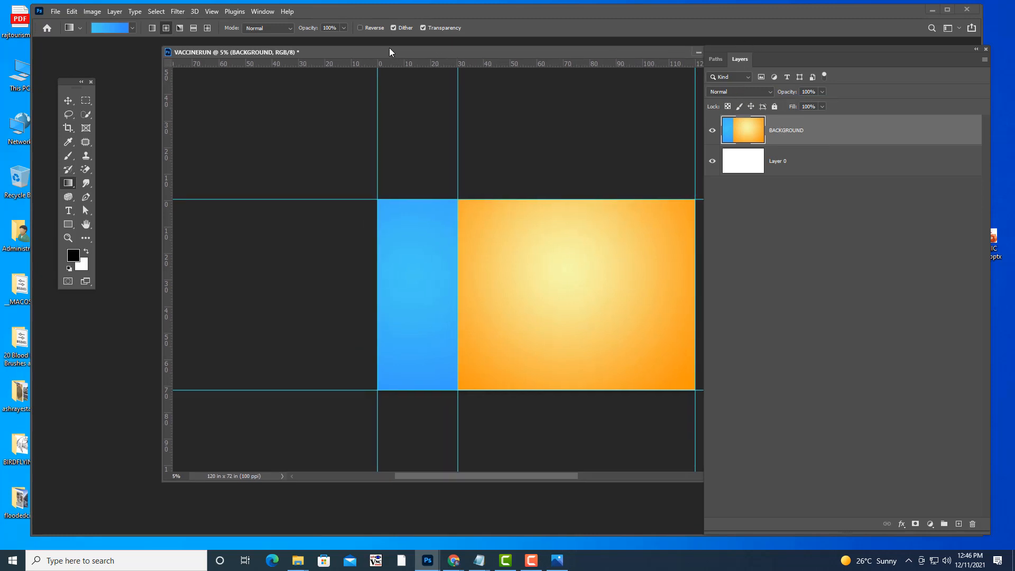
key(ctrl+plus)
key(ctrl+plus)
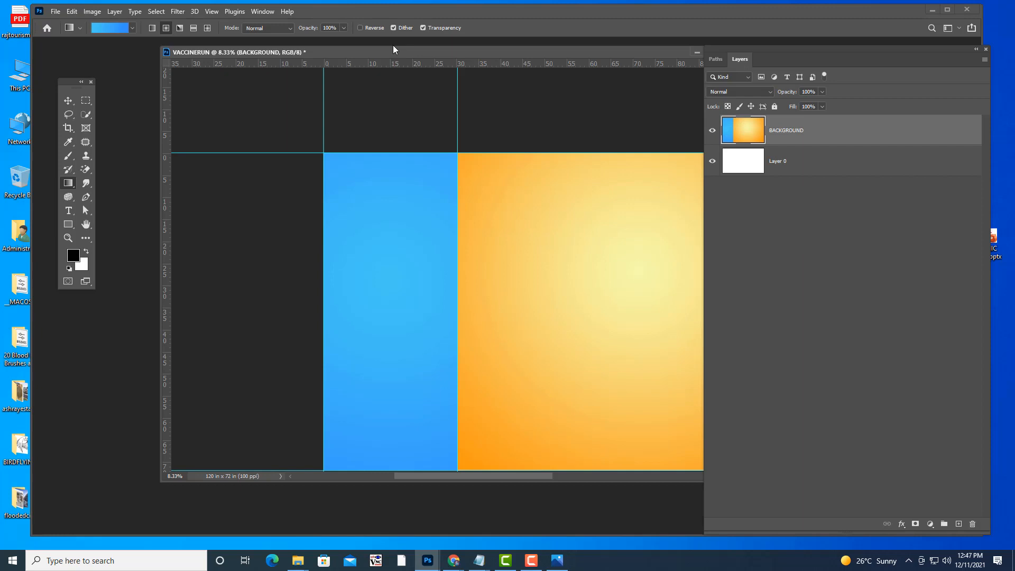
click(69, 224)
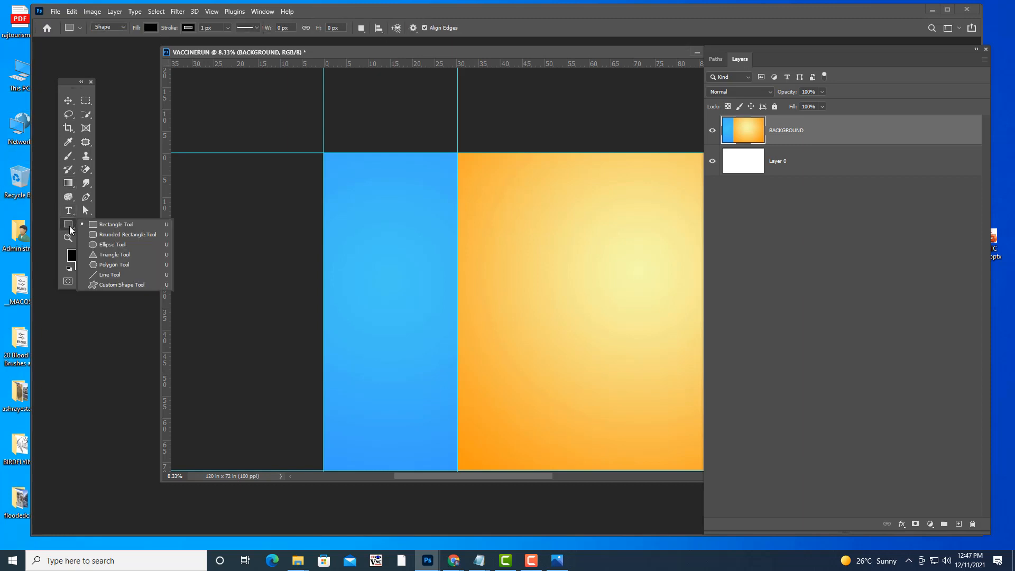
key(Escape)
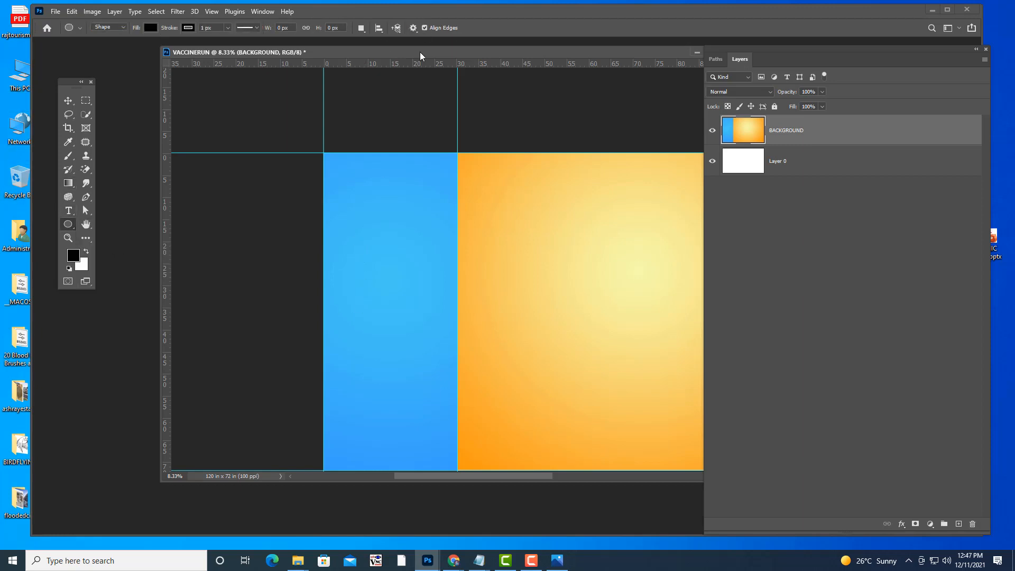
drag(422, 56, 408, 57)
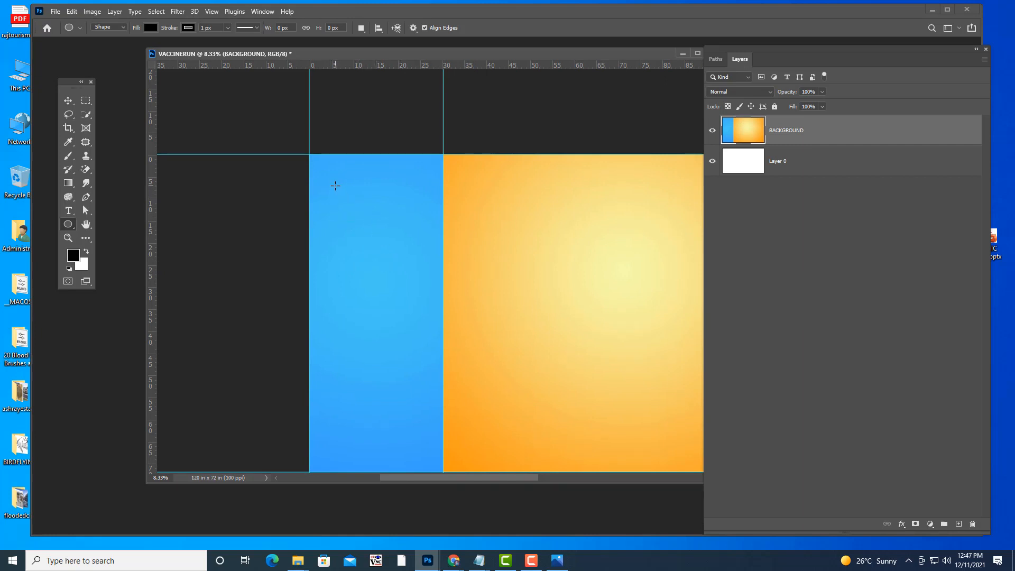
drag(335, 185, 421, 271)
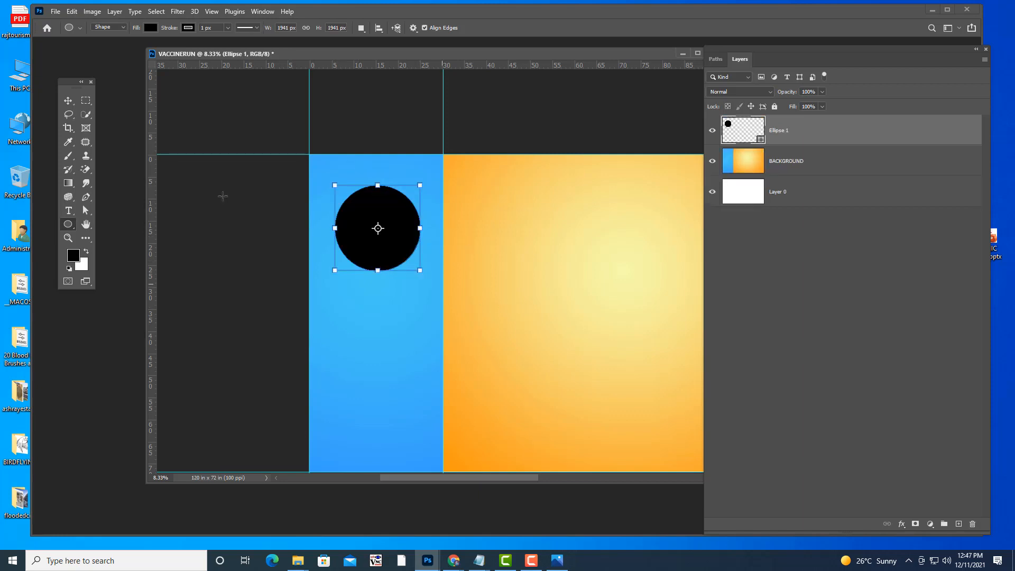
Step: Scale the black circle down about its centre and place two copies below it, evenly spaced down the blue strip
click(68, 101)
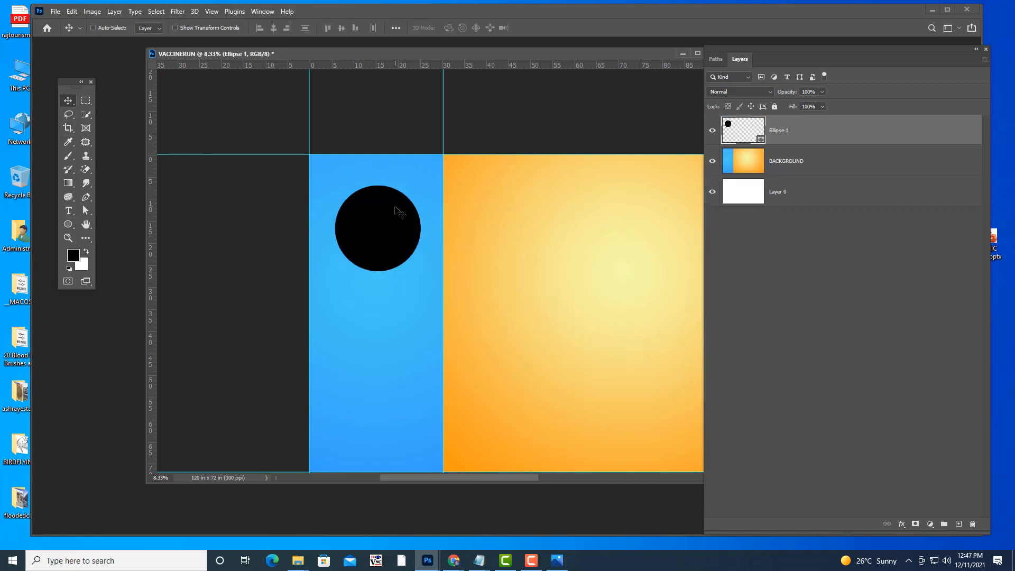
key(ctrl+t)
drag(421, 185, 387, 411)
key(Return)
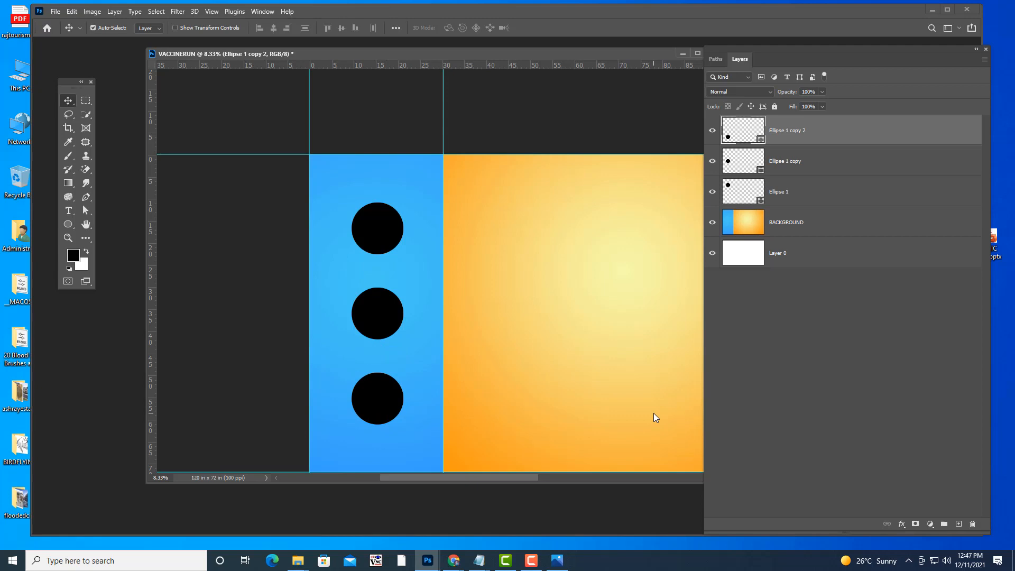
Step: Select all three circle layers and enlarge them together, keeping them in a column in the middle of the blue strip
shift+click(807, 192)
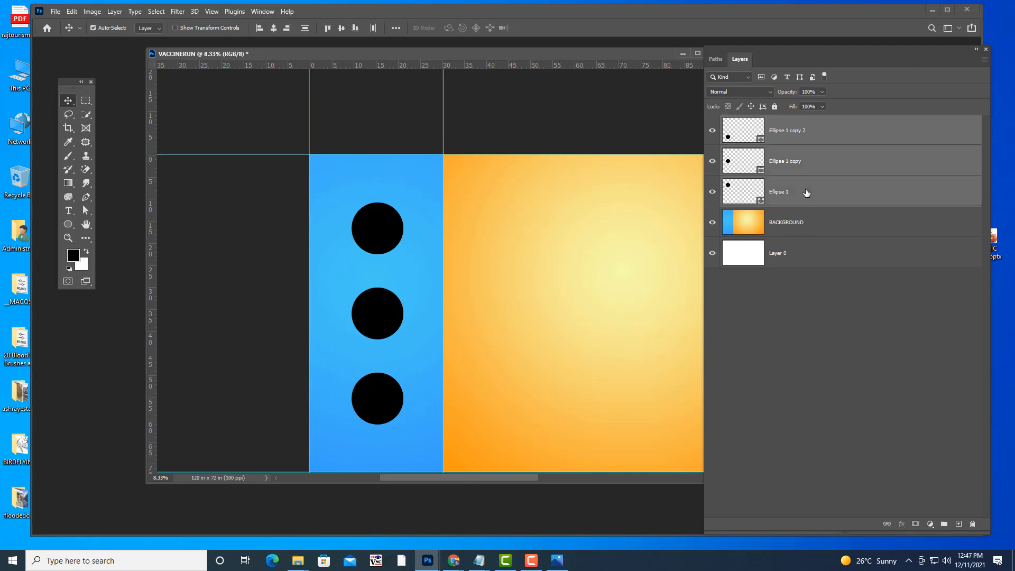
key(ctrl+t)
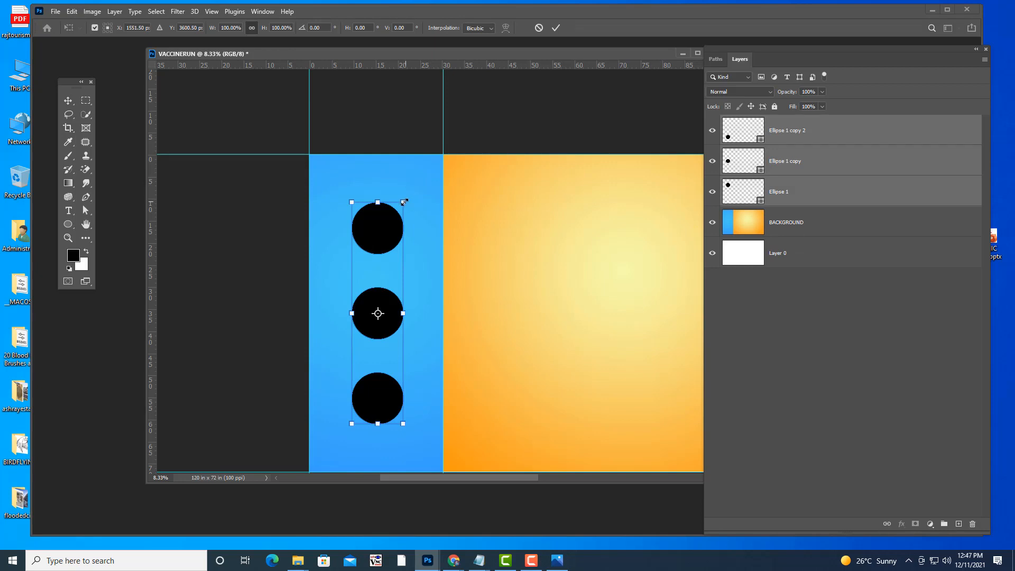
mouse_move(405, 202)
mouse_down()
mouse_move(420, 187)
mouse_move(406, 189)
mouse_move(395, 221)
mouse_move(404, 234)
mouse_move(416, 214)
mouse_up()
key(ctrl+minus)
key(Return)
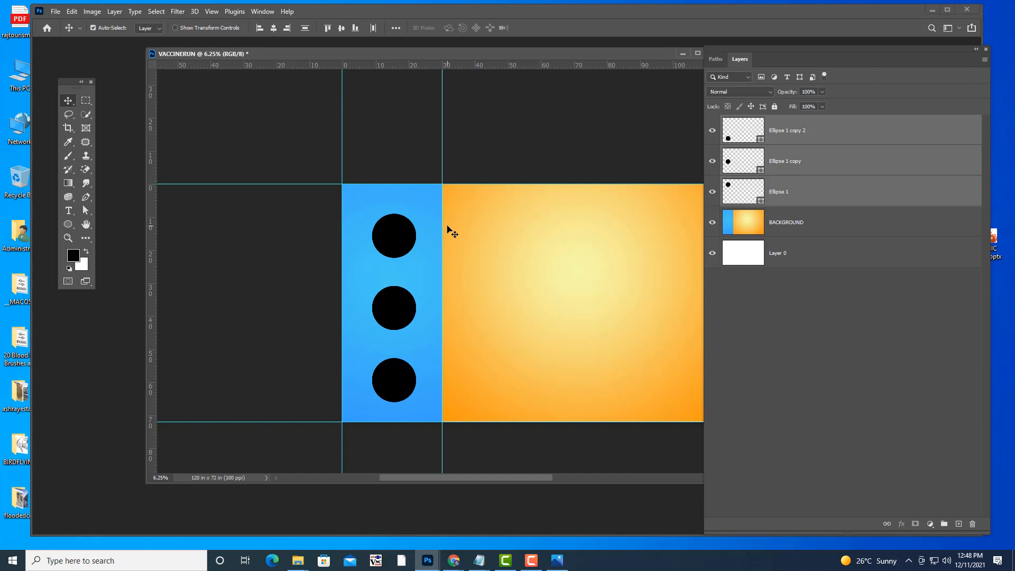
Step: Move the middle circle, Ellipse 1 copy, up to the canvas's vertical centre
click(800, 162)
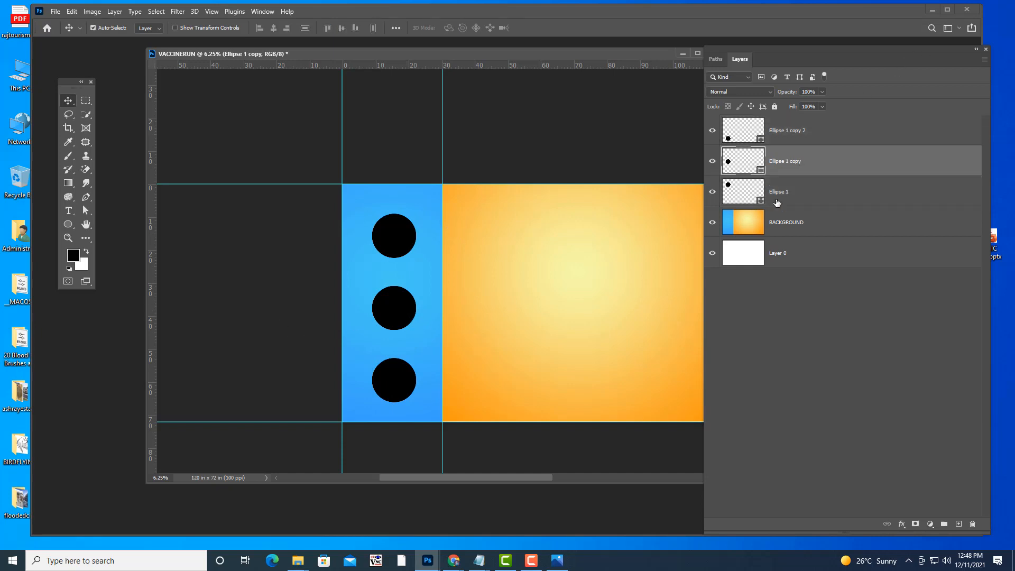
key(ctrl)
key(ctrl+t)
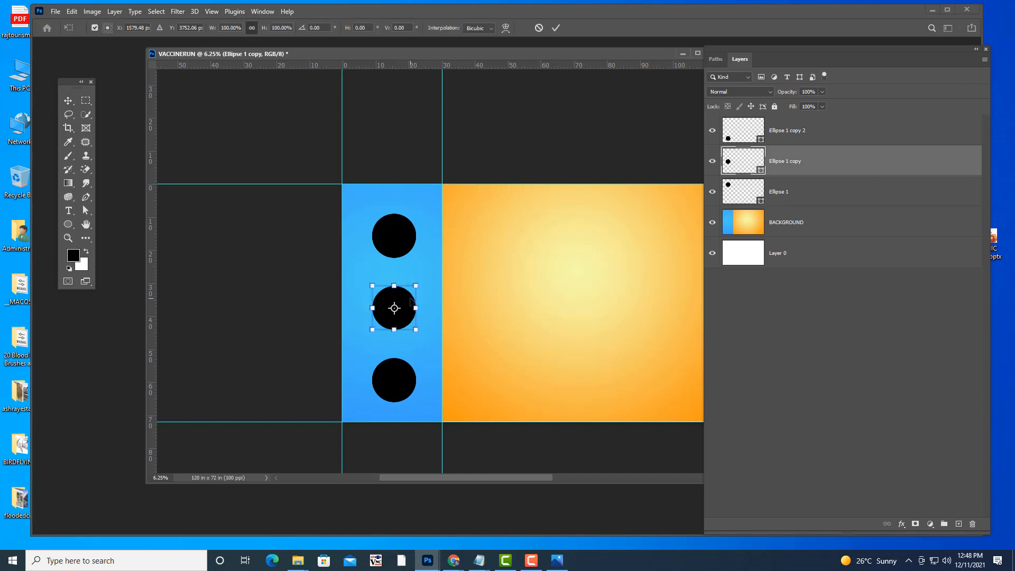
drag(409, 302, 408, 299)
key(Return)
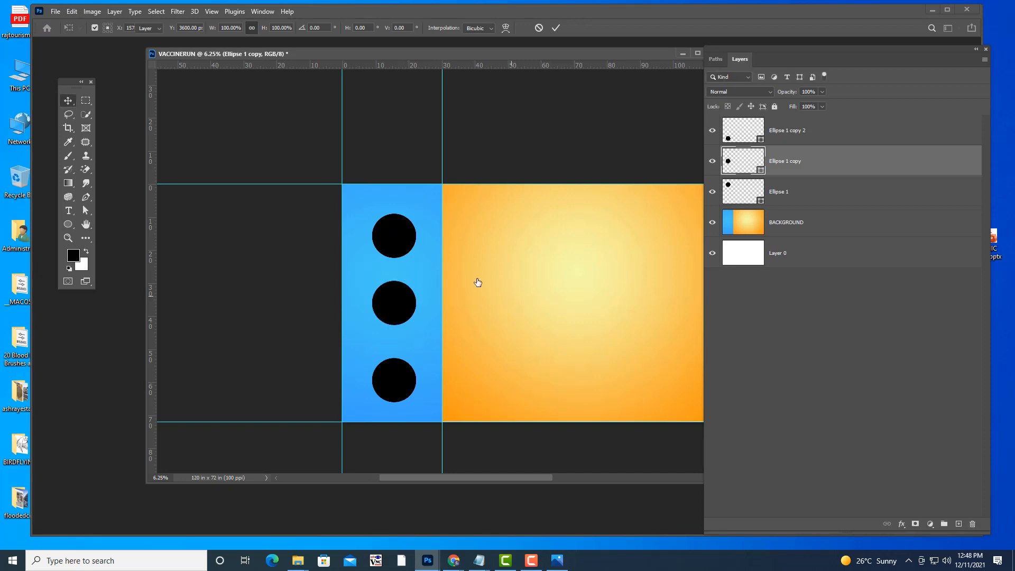
Step: Try to move the bottom circle, Ellipse 1 copy 2, up closer to the middle circle
right_click(396, 377)
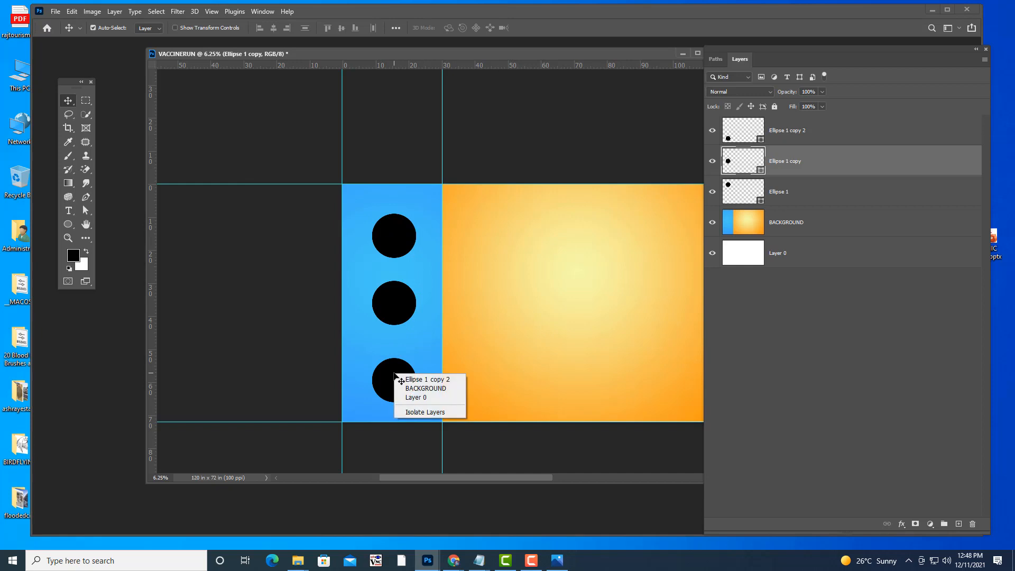
click(407, 377)
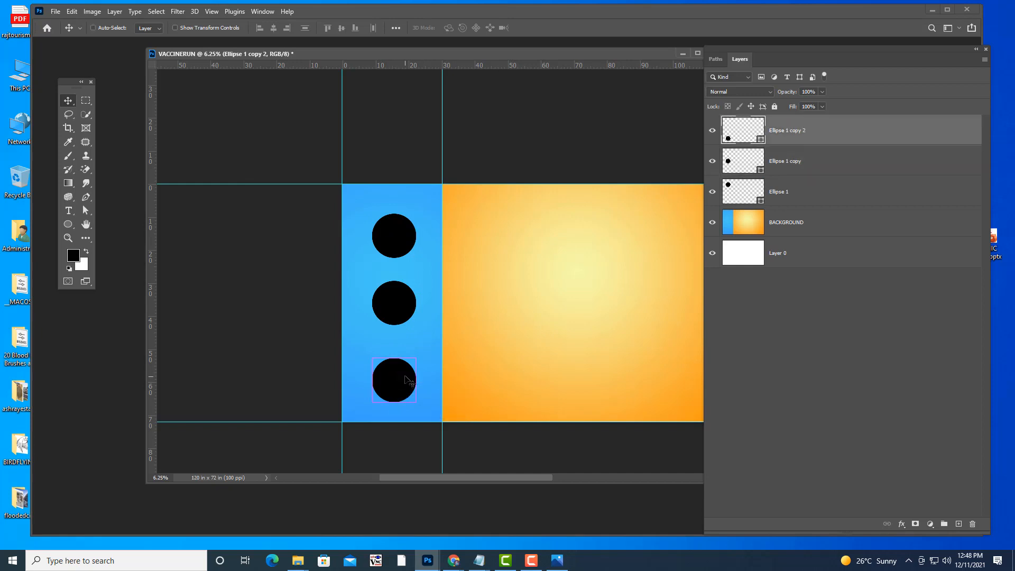
key(ctrl+t)
drag(408, 380, 408, 365)
key(ctrl+z)
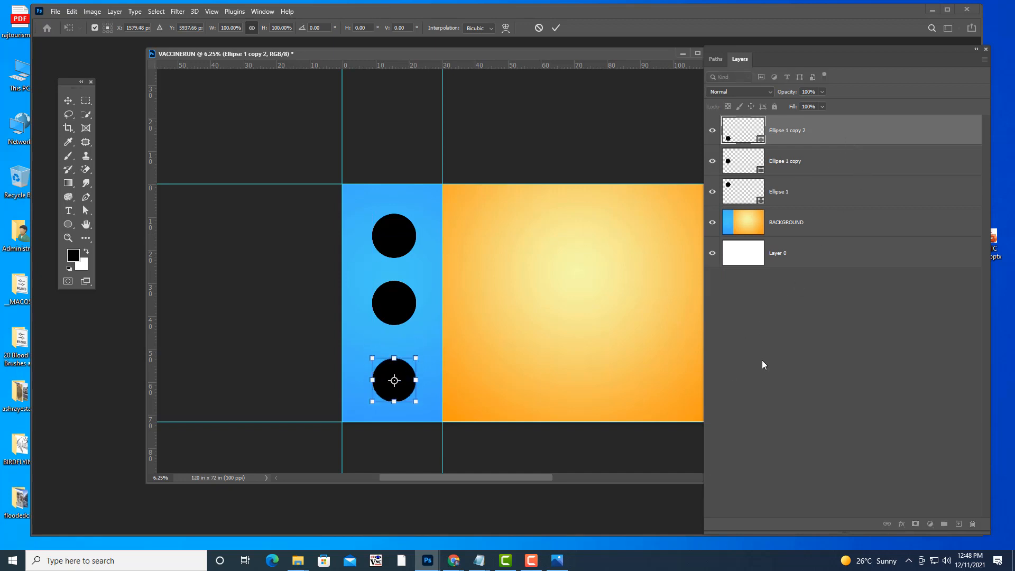
key(Return)
Step: Nudge the top circle, Ellipse 1, slightly upward on the blue strip
click(819, 190)
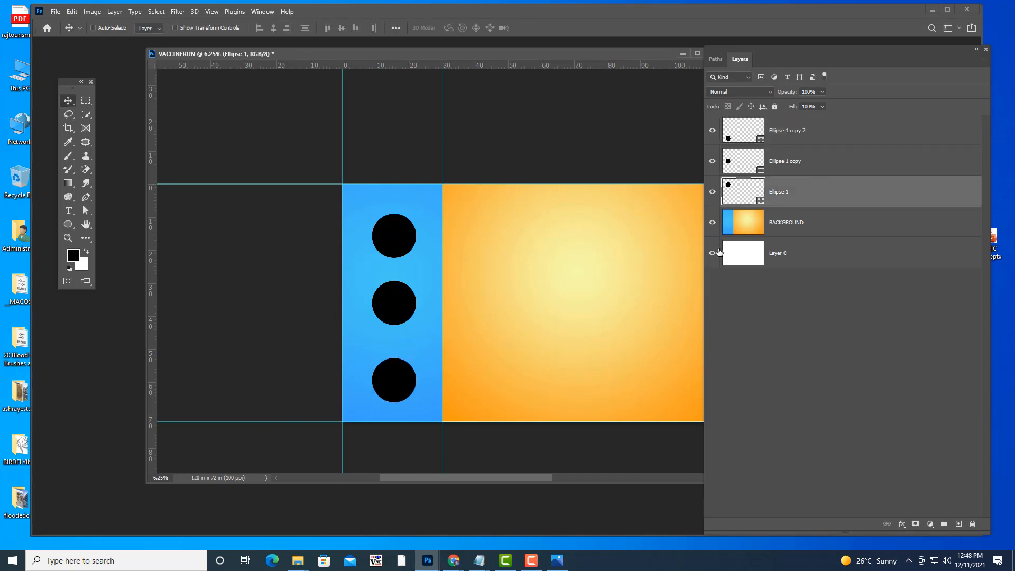
key(ctrl+t)
mouse_move(408, 233)
mouse_down()
mouse_move(408, 253)
mouse_move(408, 221)
mouse_move(409, 230)
mouse_up()
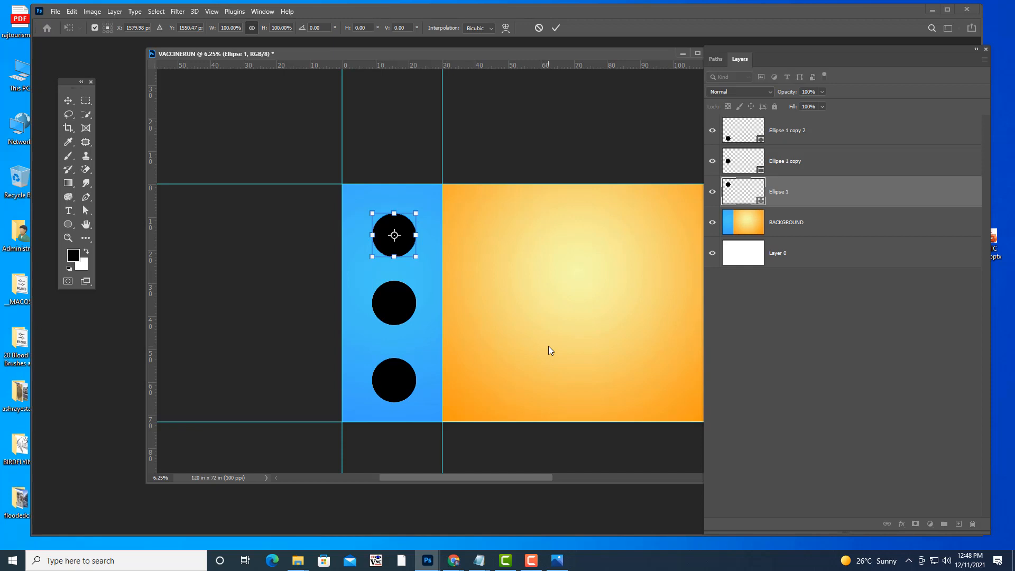
key(Return)
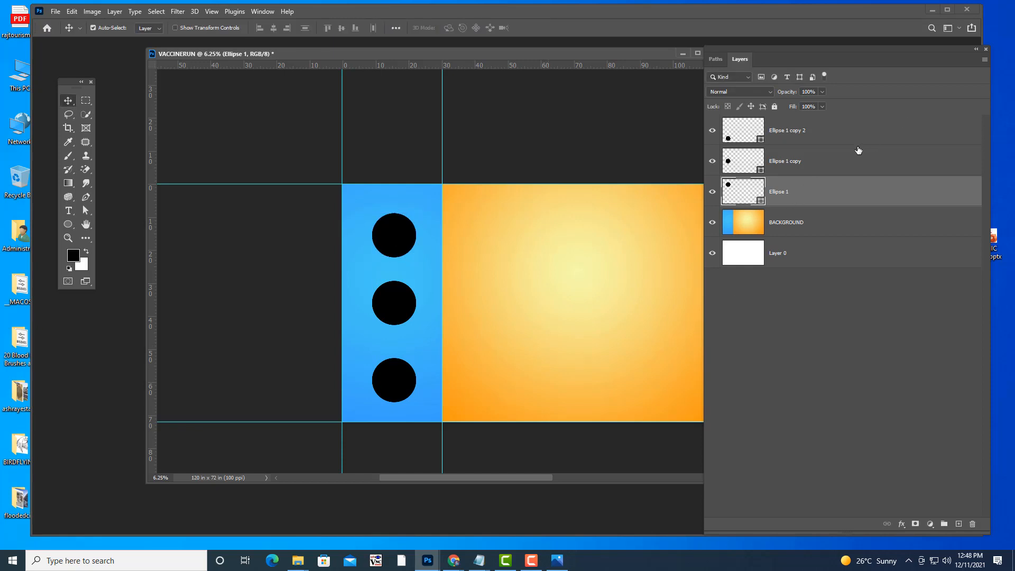
Step: Try distributing the three selected circles vertically, and undo the distribution
shift+click(852, 136)
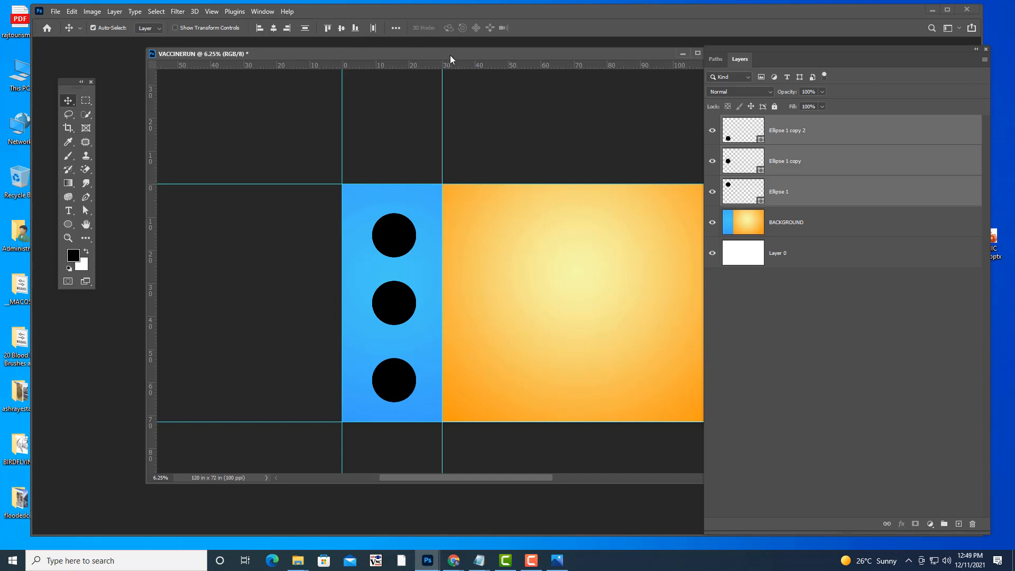
drag(451, 56, 458, 69)
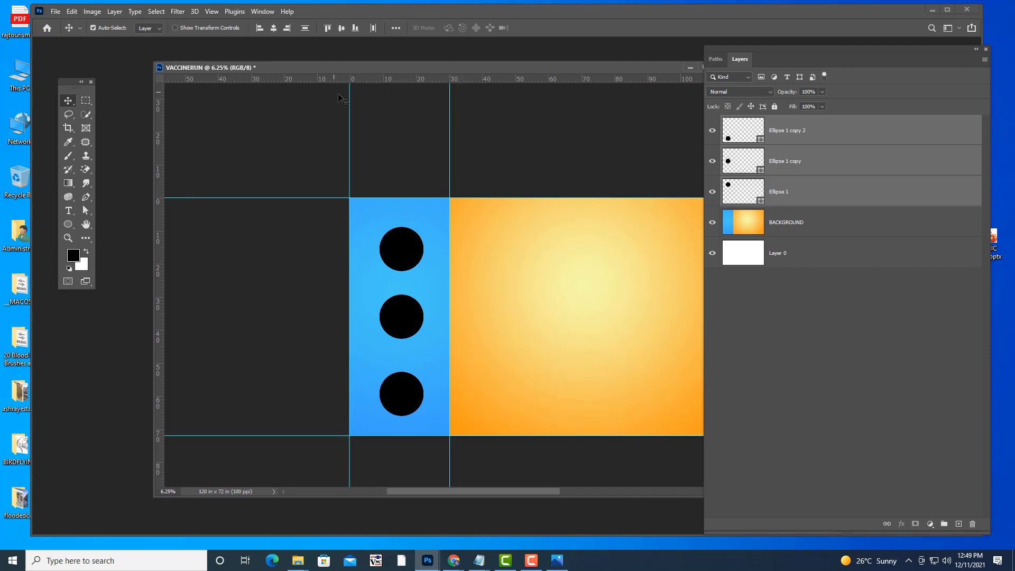
click(305, 29)
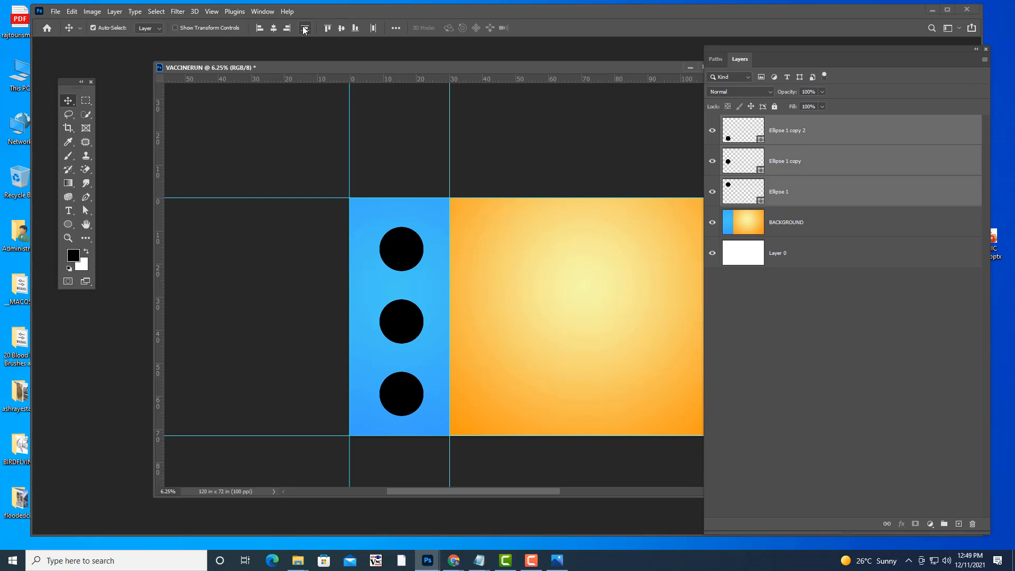
key(ctrl+z)
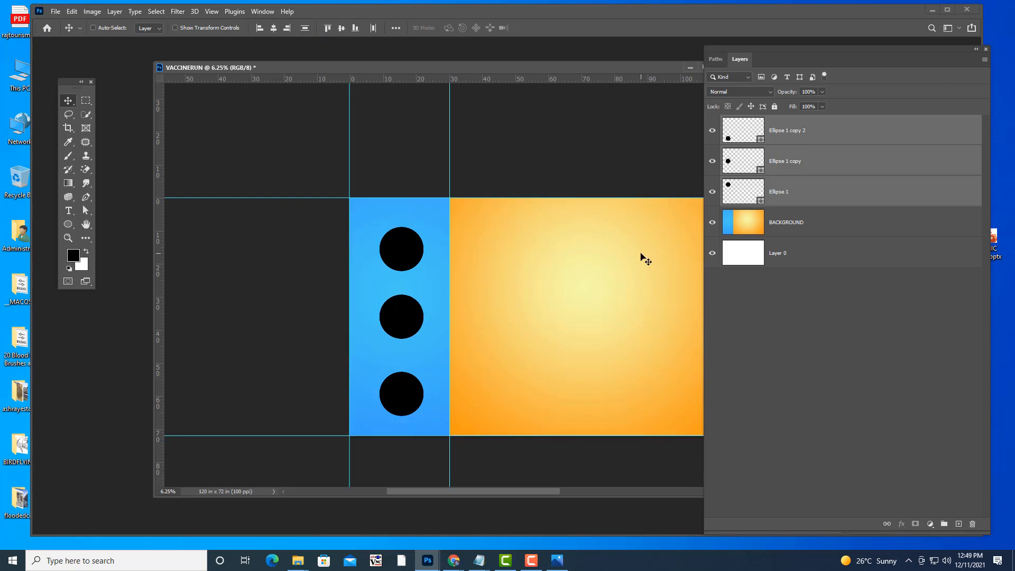
Step: Move the middle circle closer to the top one, and distribute all three circle layers vertically at equal spacing
mouse_move(413, 313)
mouse_down()
mouse_move(417, 298)
mouse_move(418, 310)
mouse_up()
key(ctrl+z)
click(788, 161)
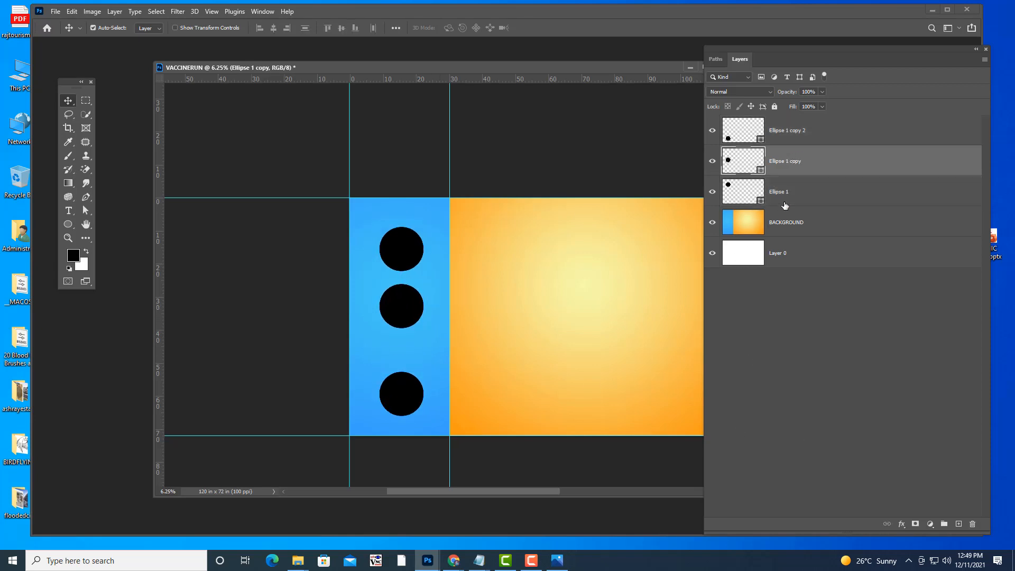
click(794, 132)
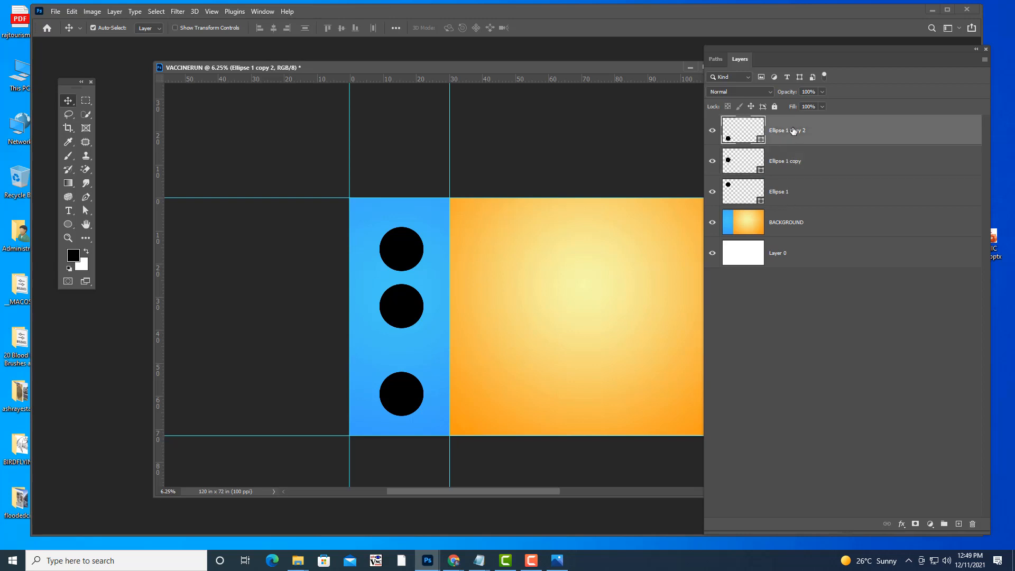
shift+click(811, 199)
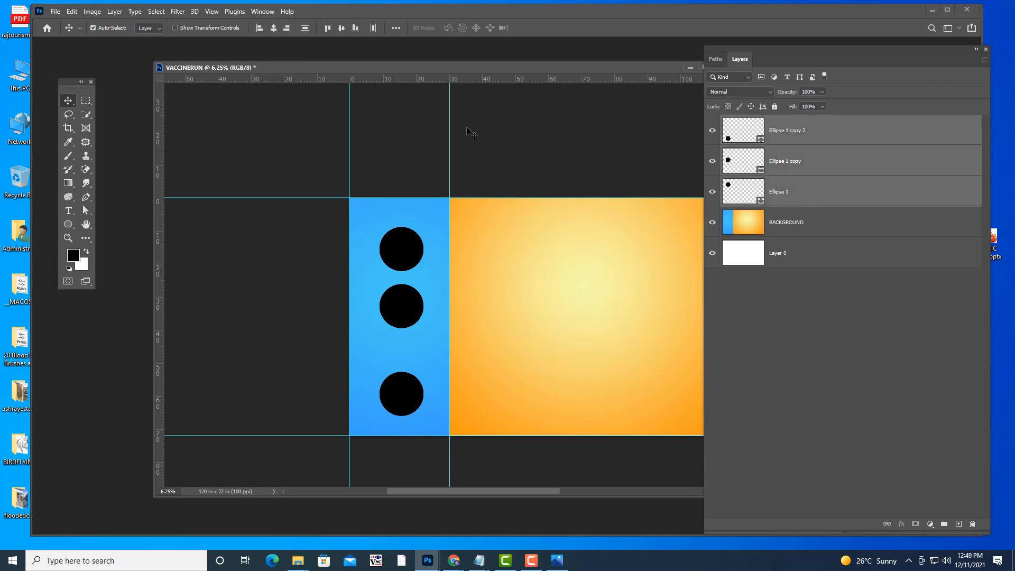
click(304, 29)
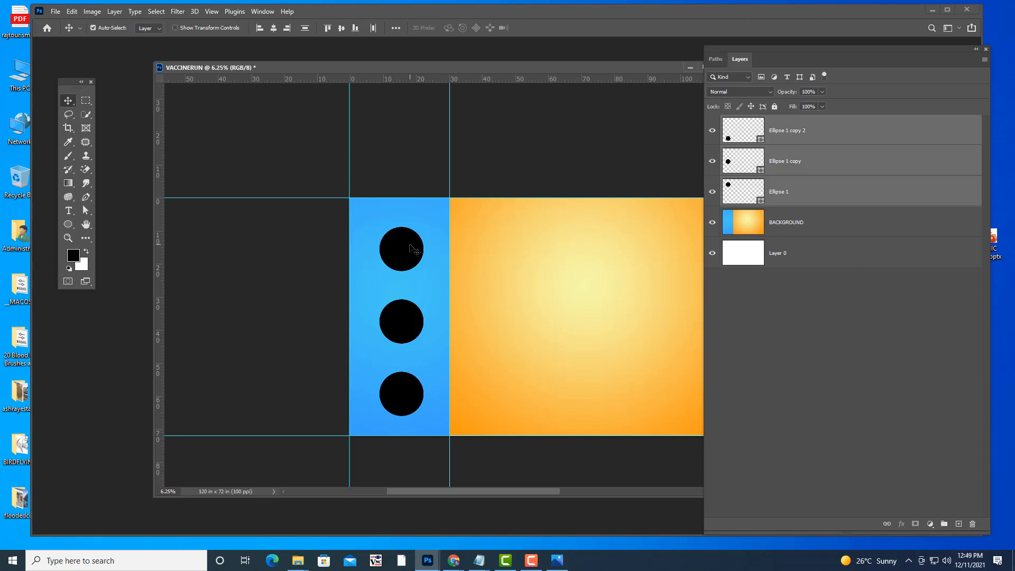
Step: Select the three circle layers and shift them together slightly toward the right edge of the blue strip
key(ctrl)
click(817, 131)
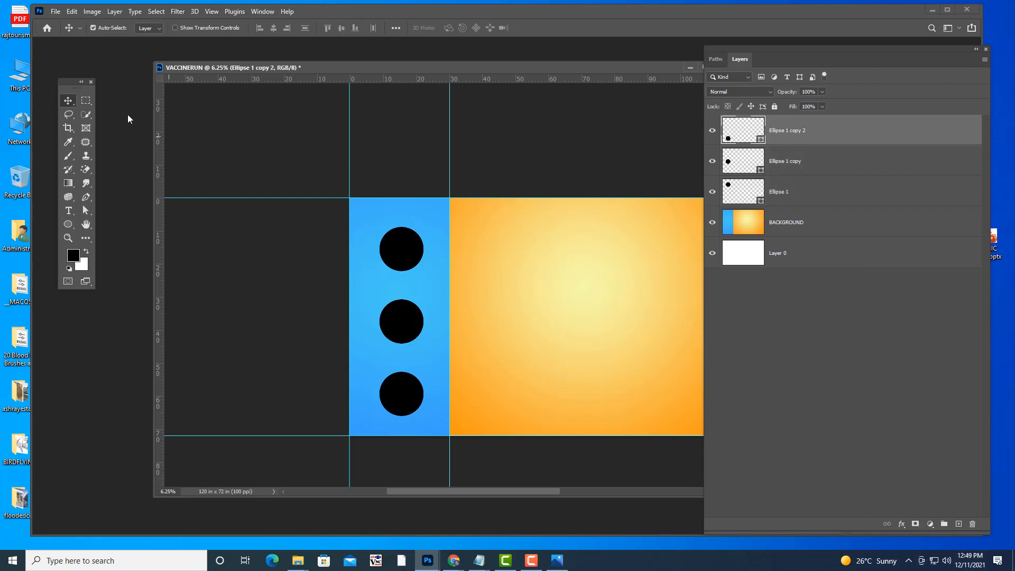
click(85, 100)
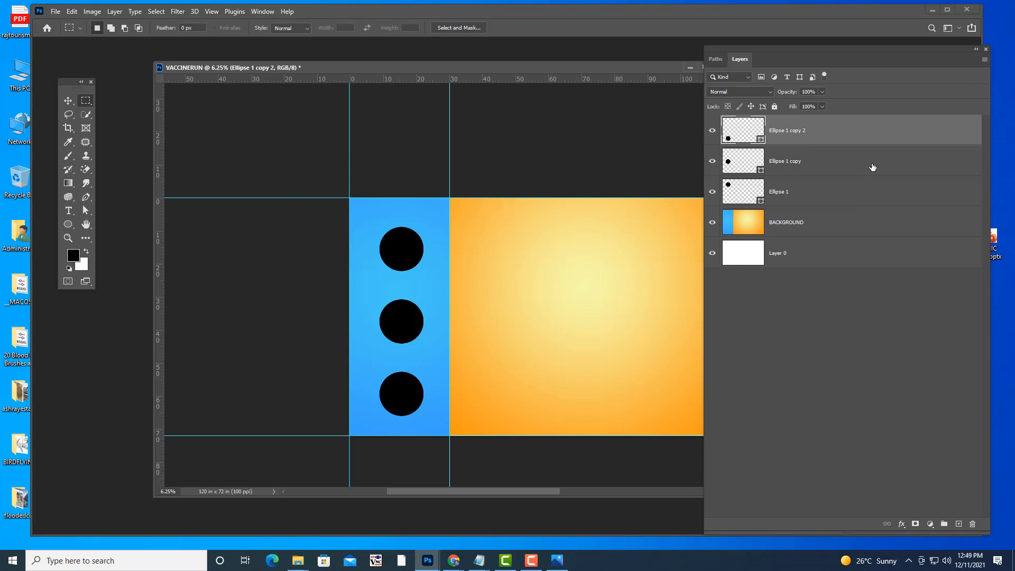
shift+click(818, 193)
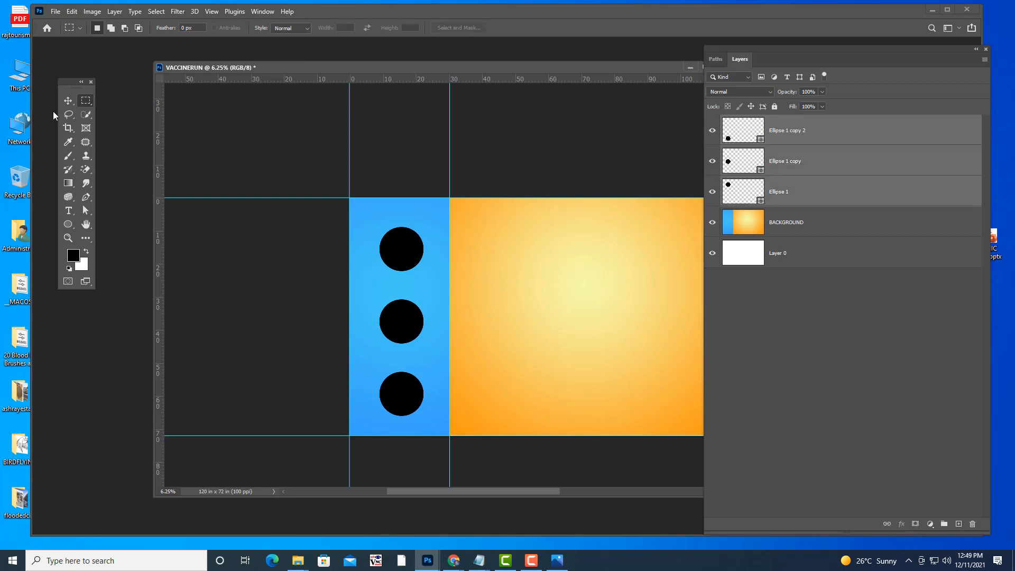
click(67, 101)
drag(415, 256, 426, 256)
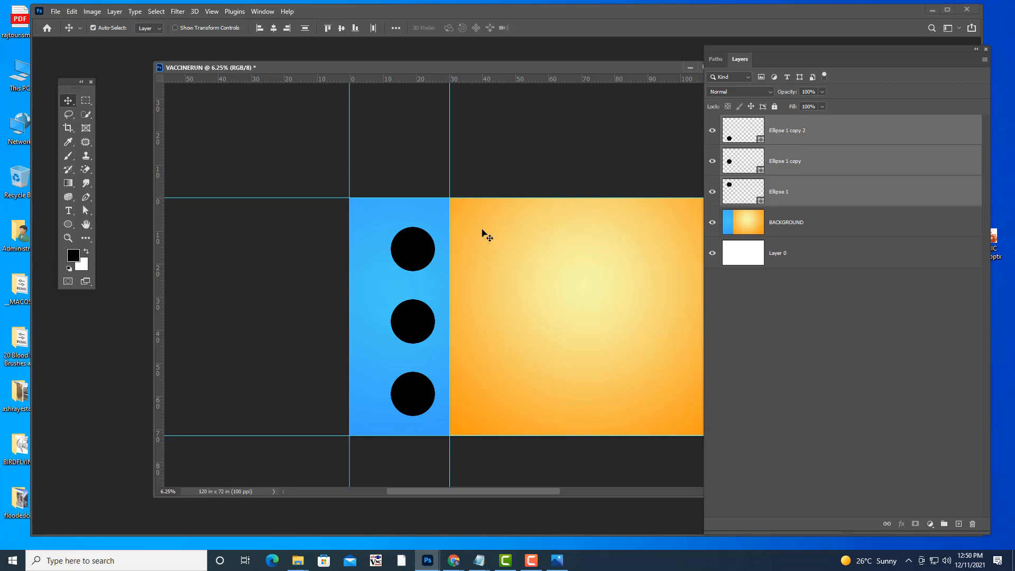
mouse_move(423, 249)
mouse_down()
mouse_move(404, 245)
mouse_move(417, 247)
mouse_up()
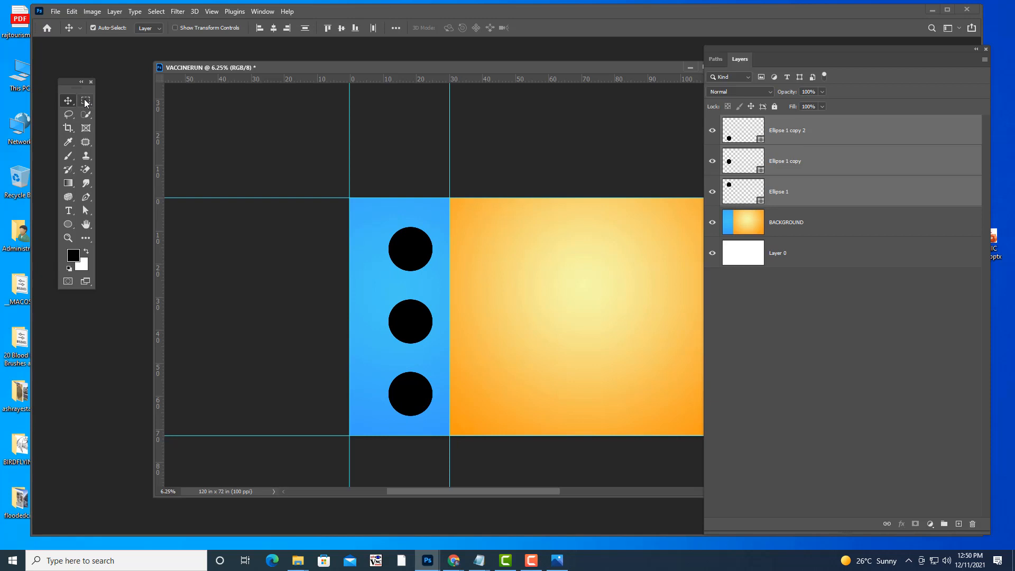
Step: Select the blue strip with a rectangular marquee and centre the three circle layers horizontally within it
drag(85, 102, 108, 103)
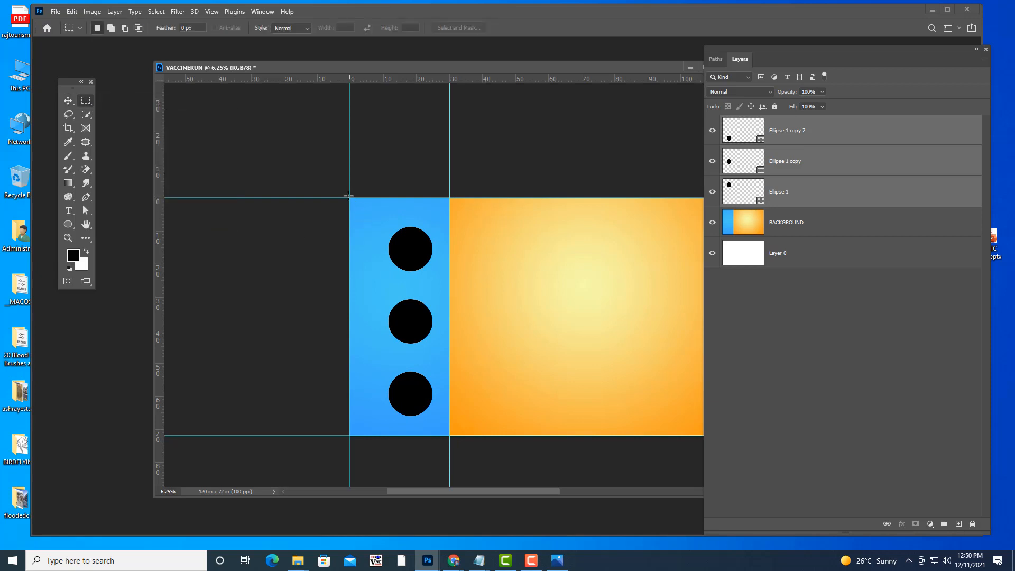
drag(350, 198, 451, 434)
click(68, 102)
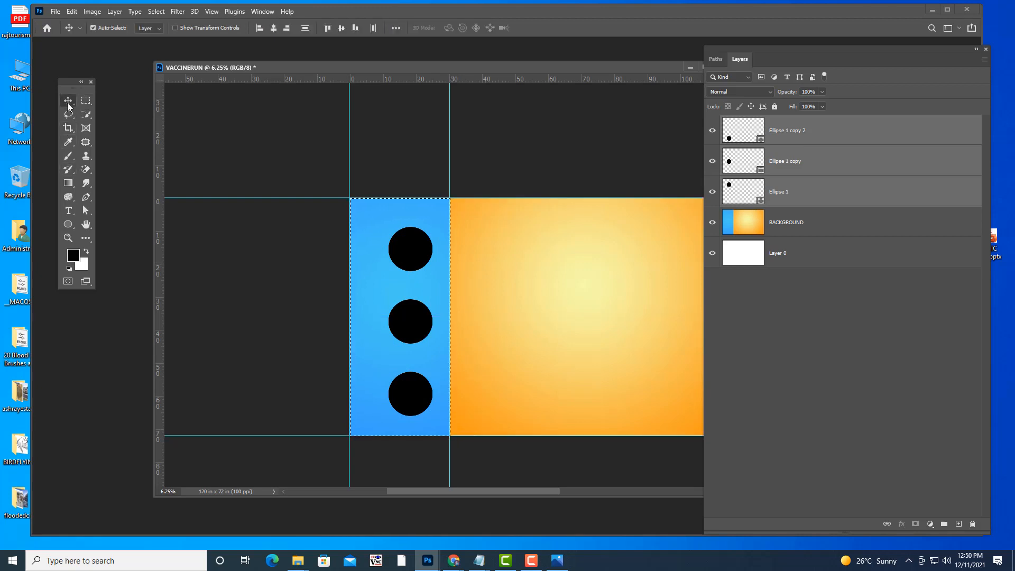
click(273, 28)
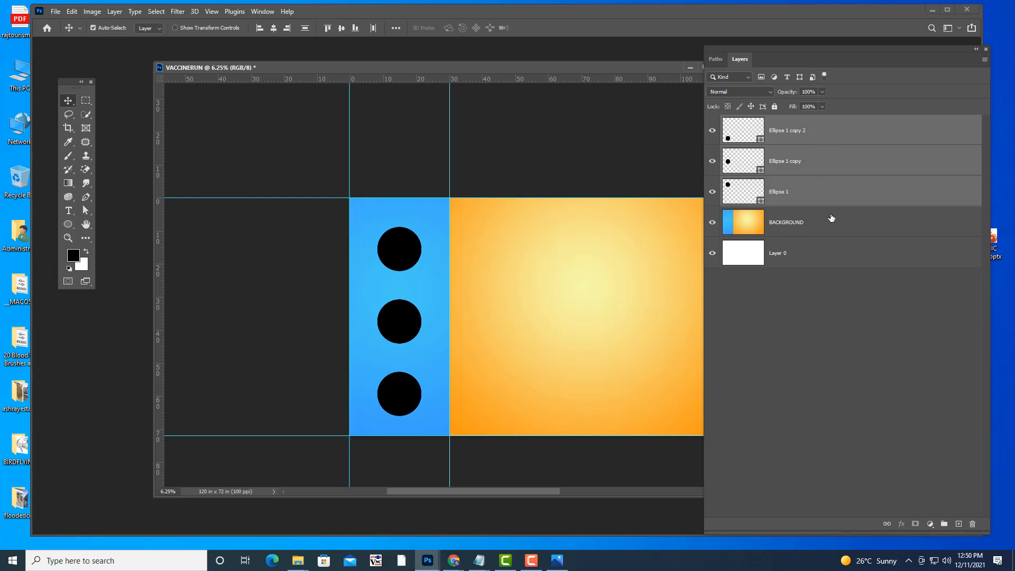
drag(770, 46, 760, 46)
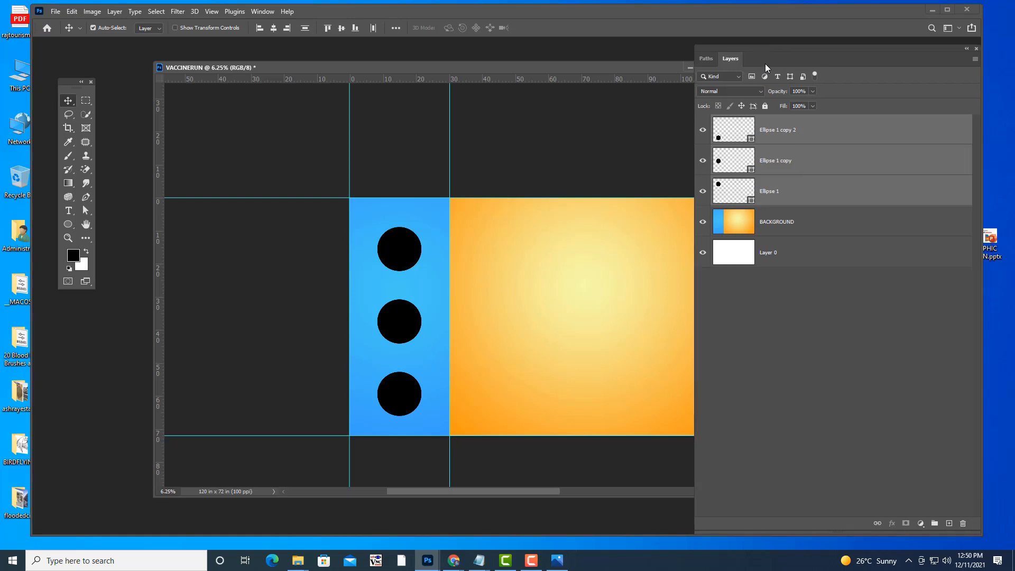
Step: Select the Ellipse 1 layer and open mahesh.jpg from the coronarunposter folder on the Desktop
click(792, 192)
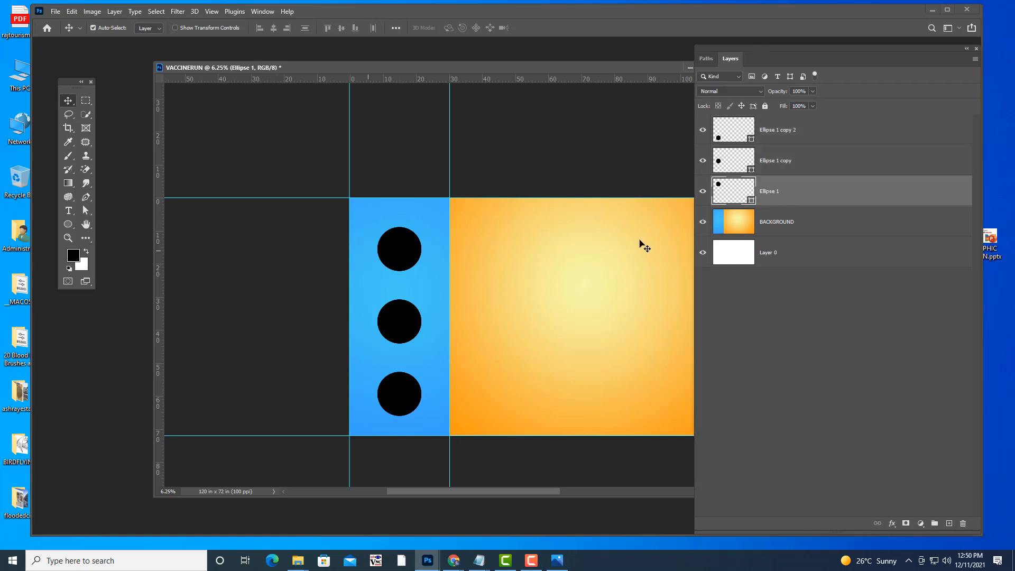
click(703, 191)
click(703, 192)
key(ctrl+o)
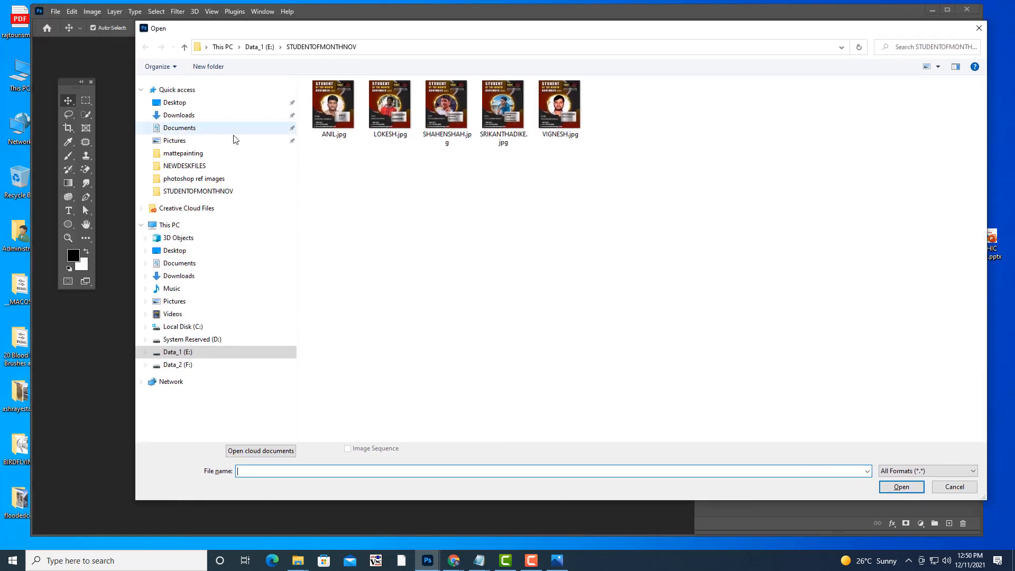
click(177, 103)
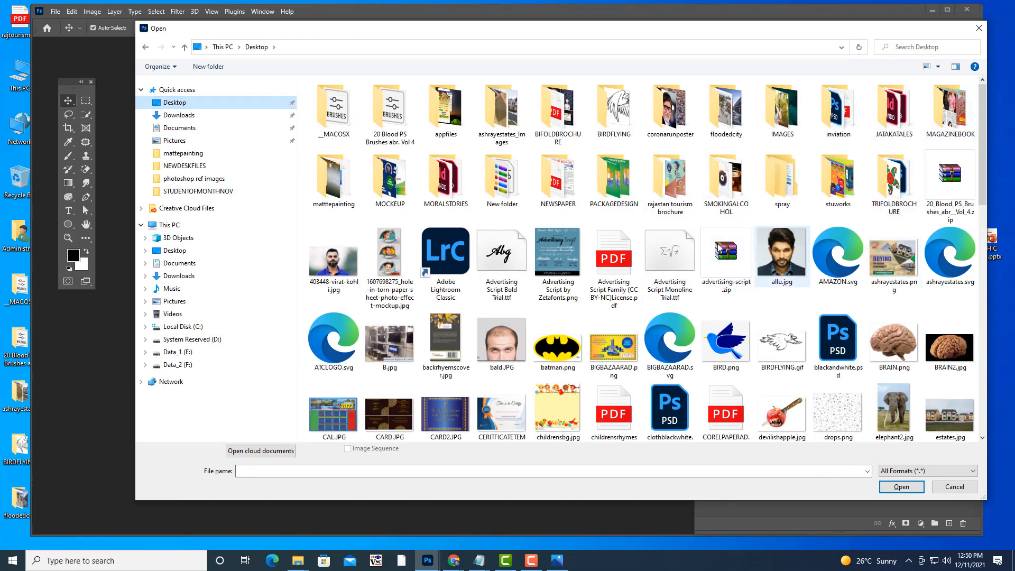
double_click(683, 116)
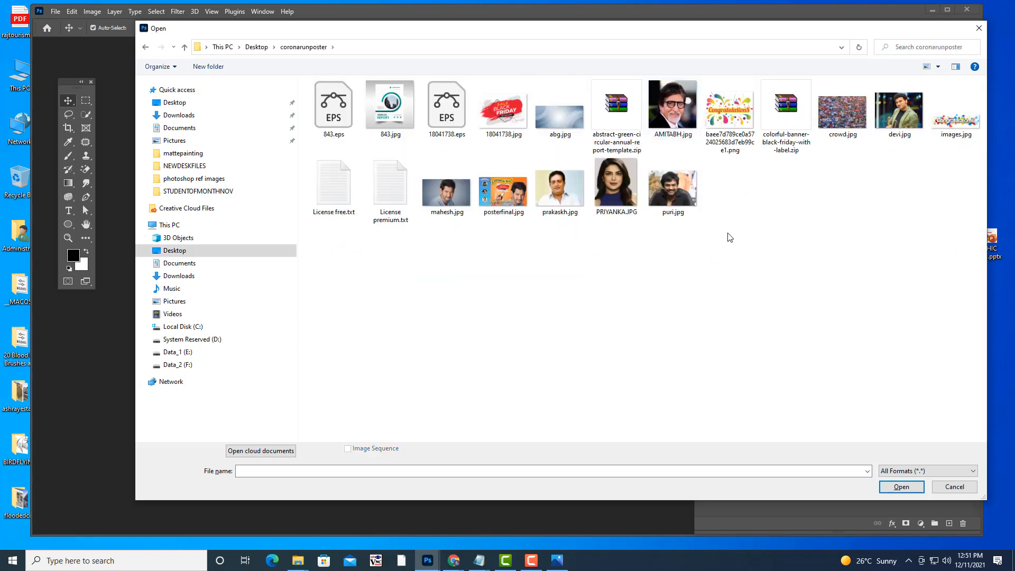
click(448, 193)
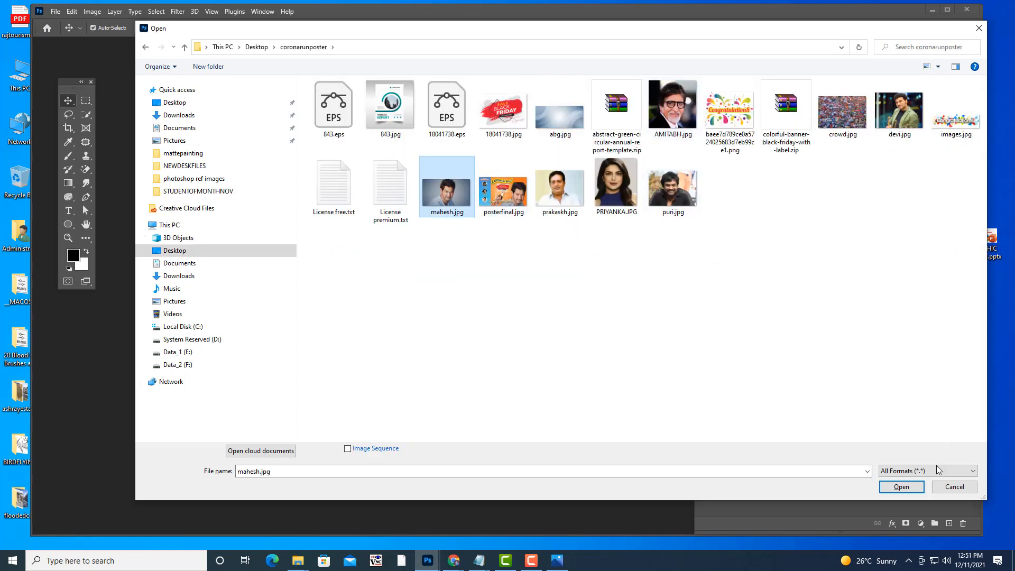
click(902, 487)
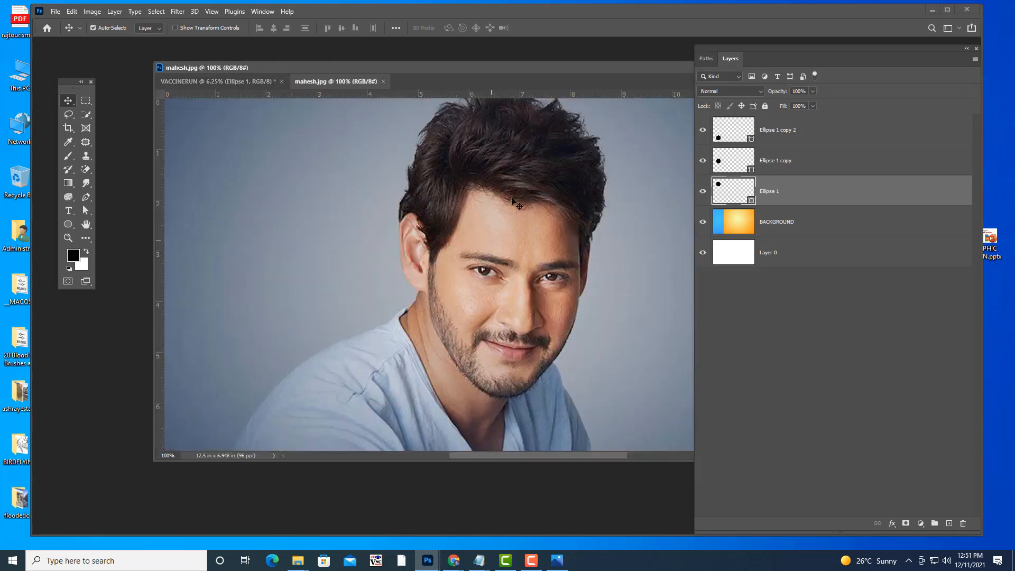
Step: Float the mahesh.jpg window and copy its photo onto the top circle of the VACCINERUN poster
drag(352, 81, 415, 153)
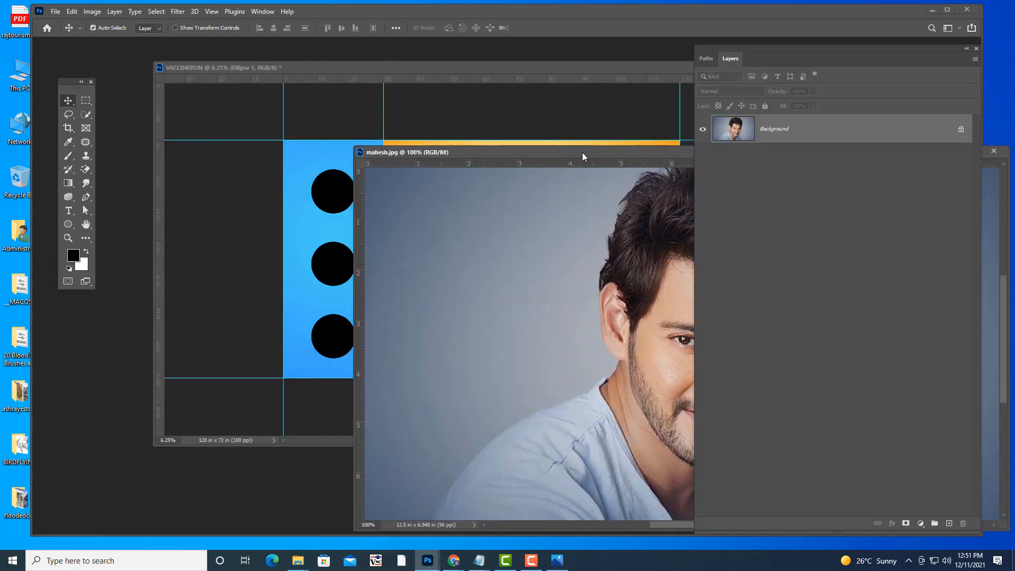
drag(583, 153, 180, 212)
click(334, 191)
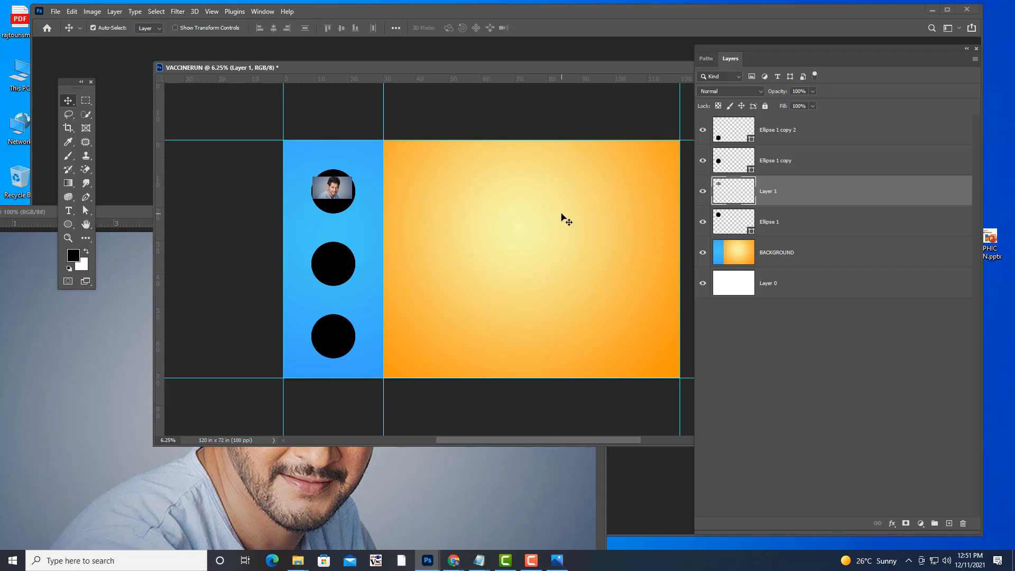
Step: Convert the placed photo layer to a smart object and rename it MAHESH
right_click(837, 193)
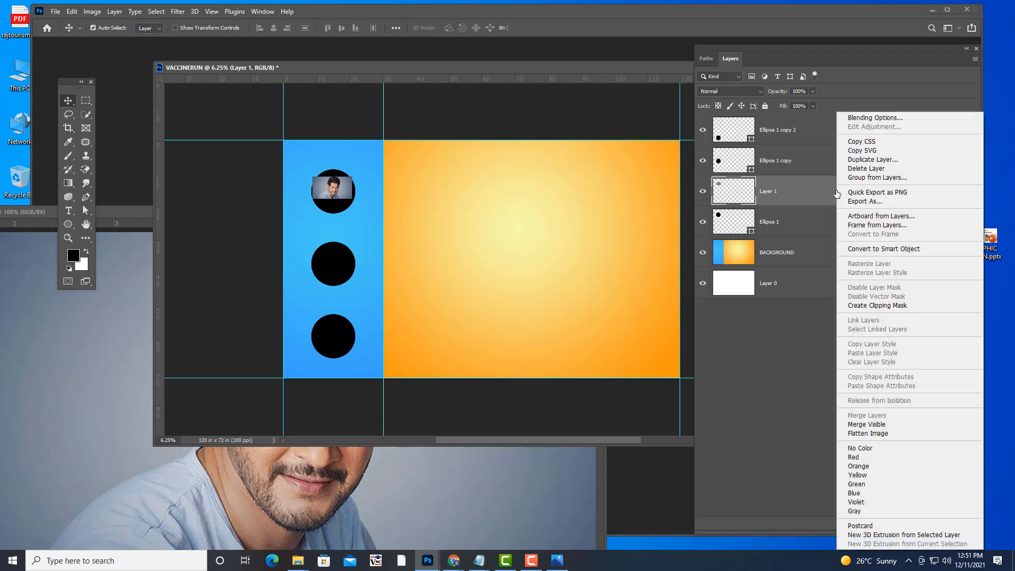
click(865, 251)
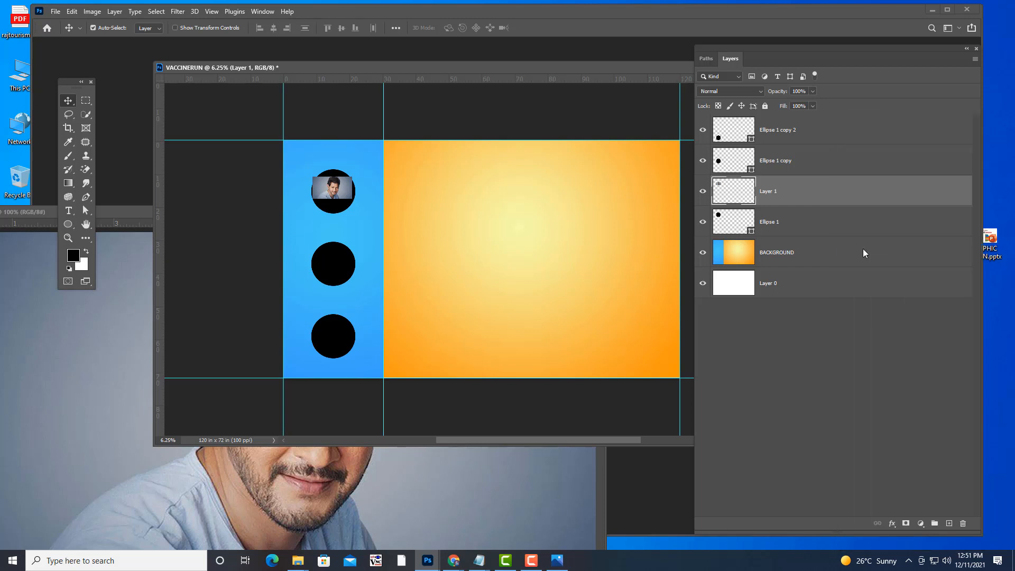
double_click(767, 192)
text(MAHESH)
key(Return)
Step: Enlarge the MAHESH photo to about 261% so it spans the blue strip over the top circle
key(ctrl+t)
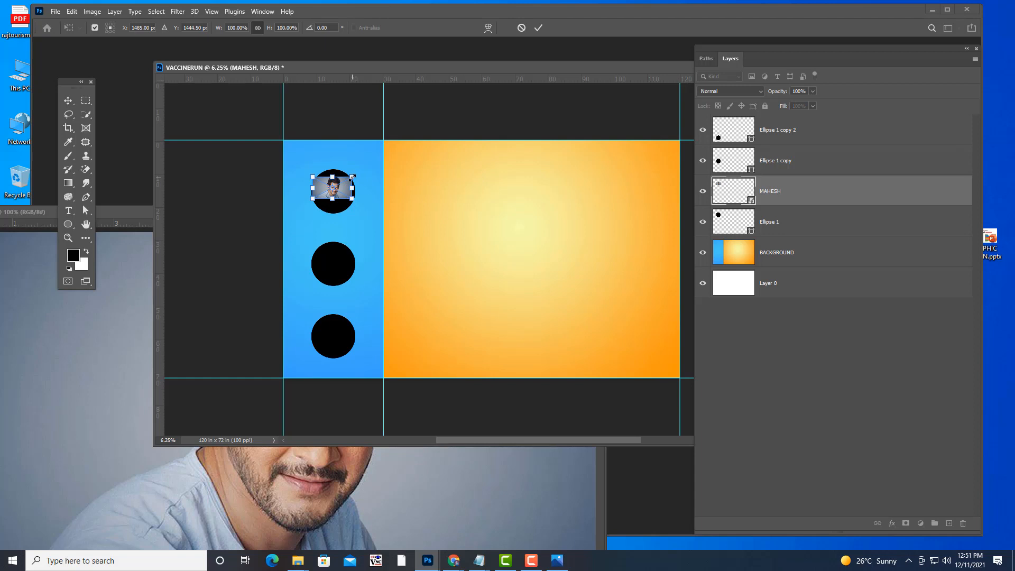
drag(352, 176, 384, 159)
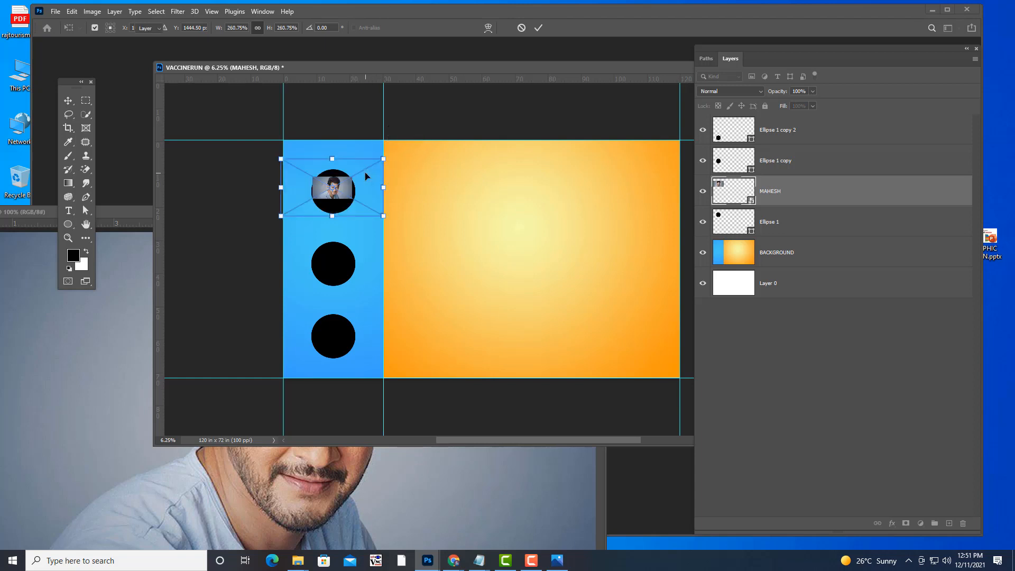
key(Return)
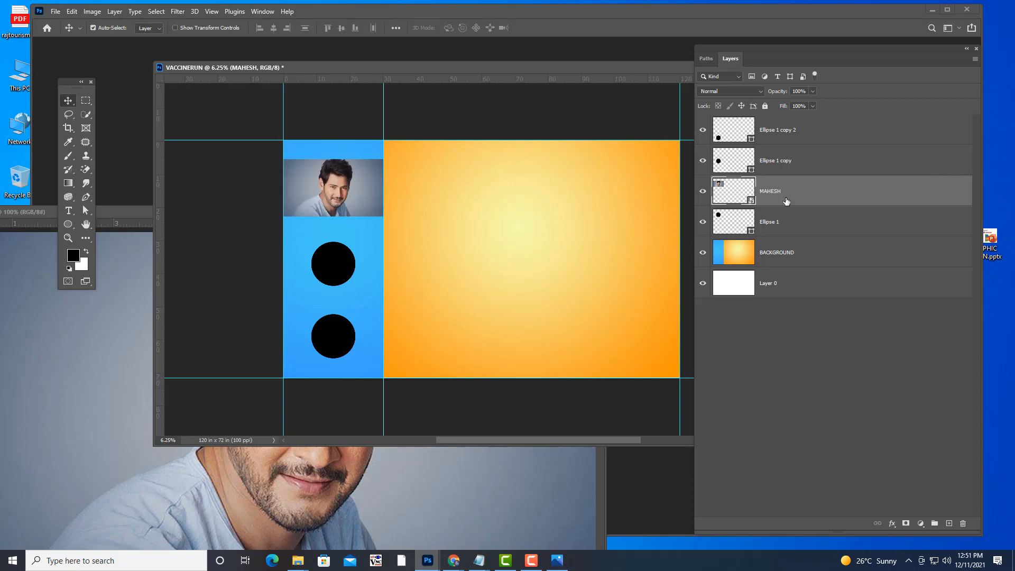
Step: Clip the MAHESH photo to the Ellipse 1 circle and close the source file mahesh.jpg
drag(744, 201, 870, 205)
alt+click(870, 205)
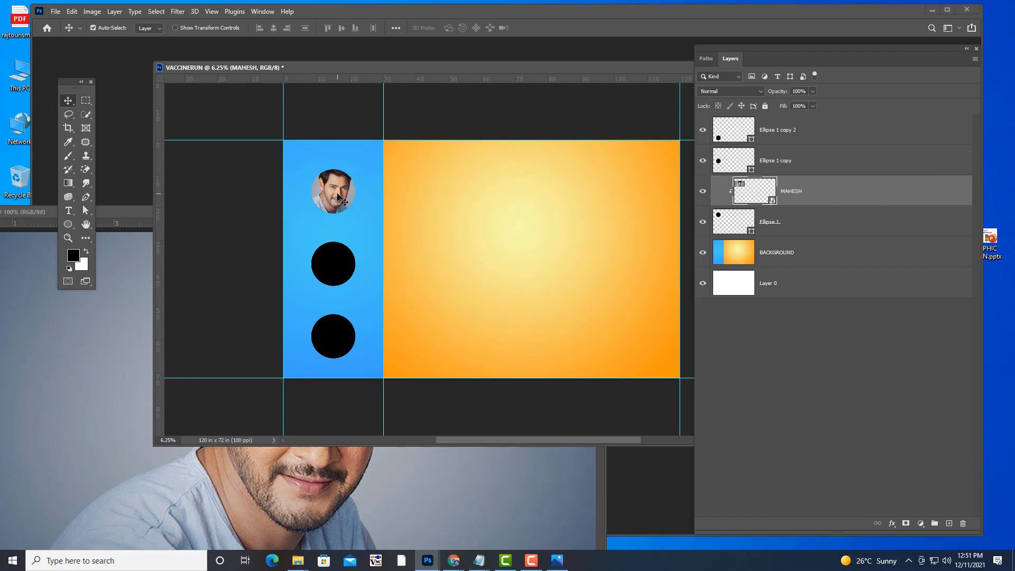
click(121, 212)
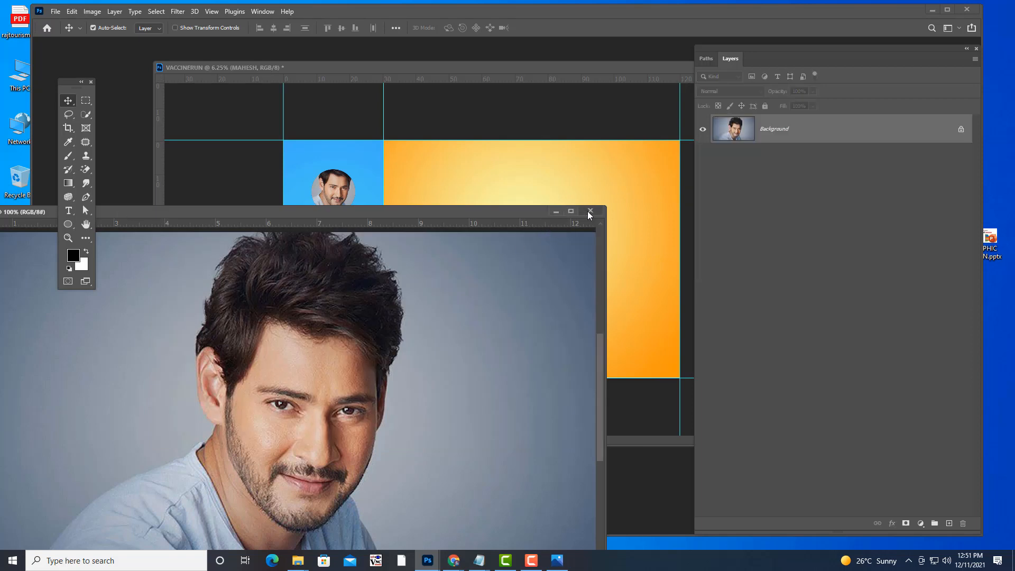
click(590, 211)
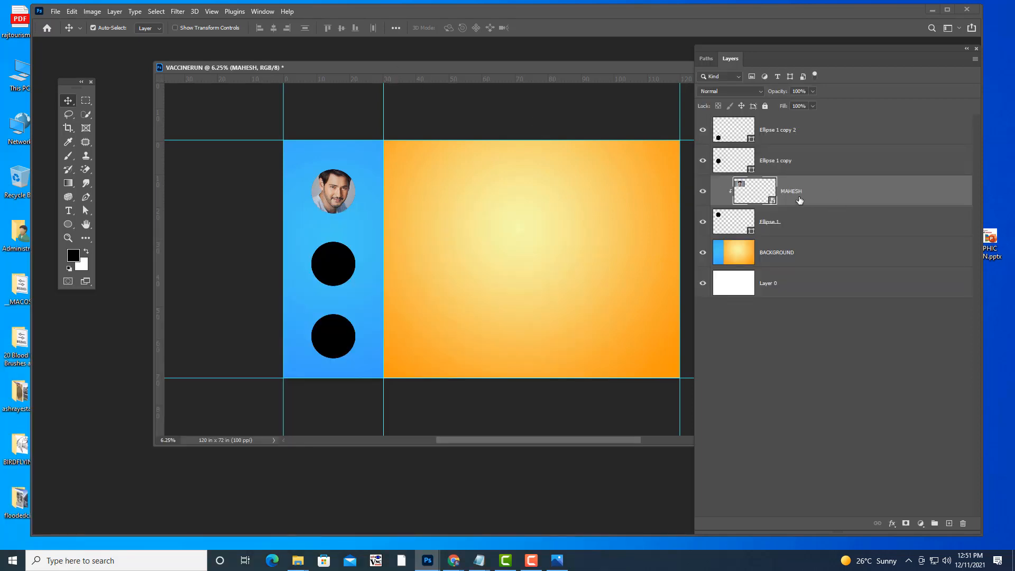
Step: Scale the clipped MAHESH photo down and reposition it so the face fits inside the top circle
key(ctrl+t)
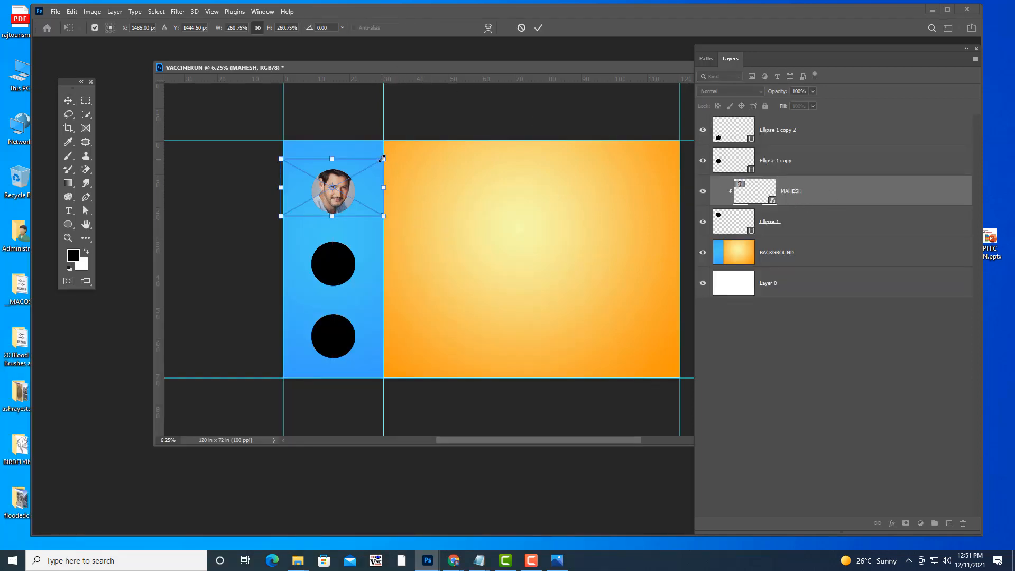
drag(385, 158, 349, 198)
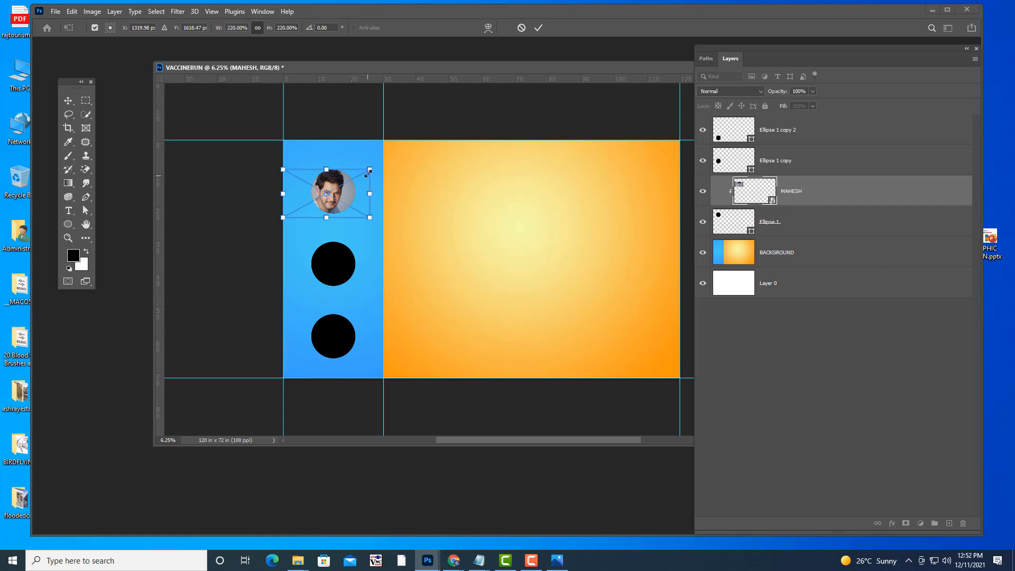
drag(370, 169, 376, 217)
key(Return)
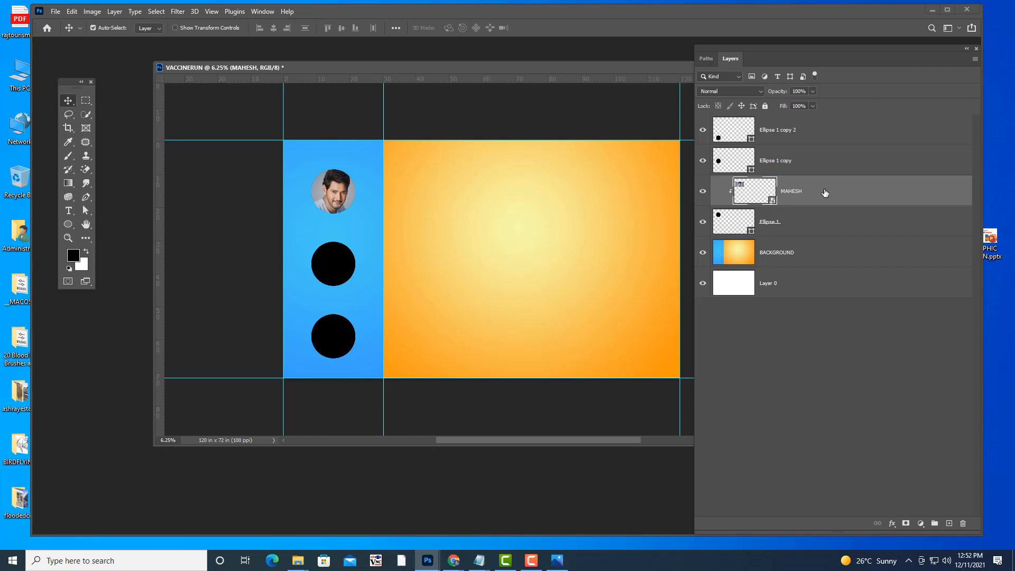
Step: Group the MAHESH photo layer with Ellipse 1 and name the group MAHESH
shift+click(811, 219)
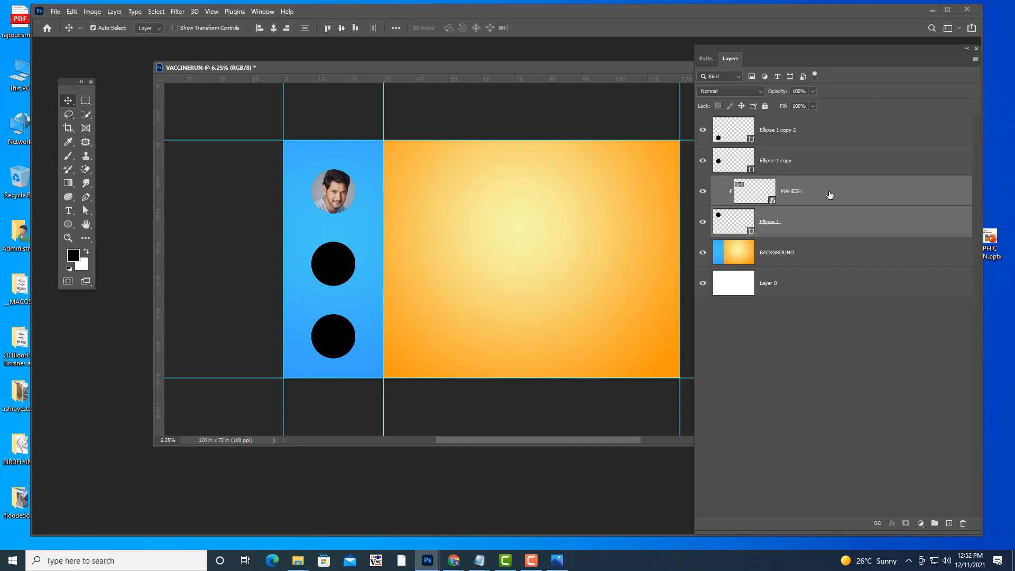
key(ctrl+g)
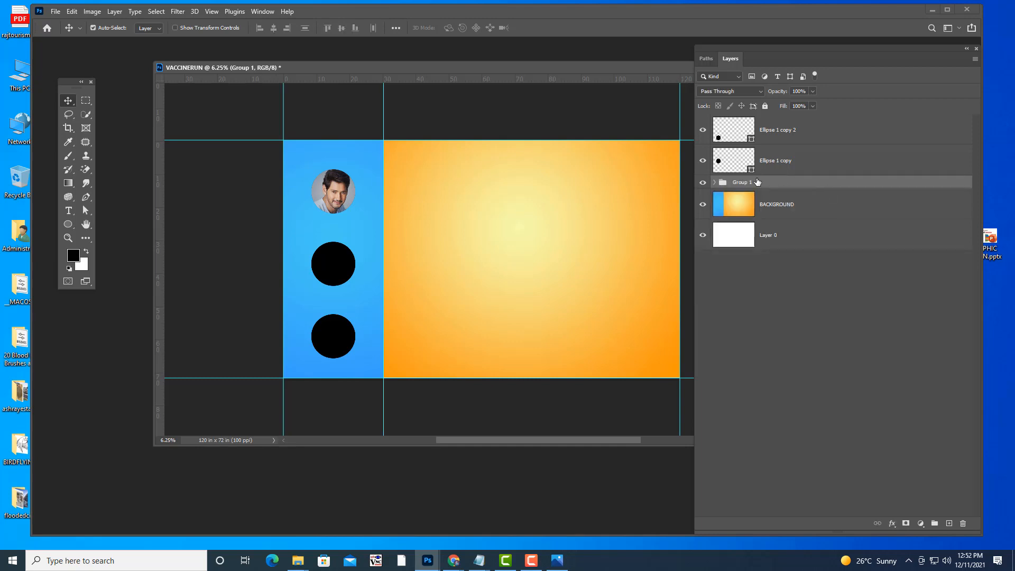
double_click(740, 182)
text(MAHESH)
key(Return)
Step: Open PRIYANKA.JPG from the coronarunposter folder and copy its photo onto the middle circle of the poster
key(ctrl+o)
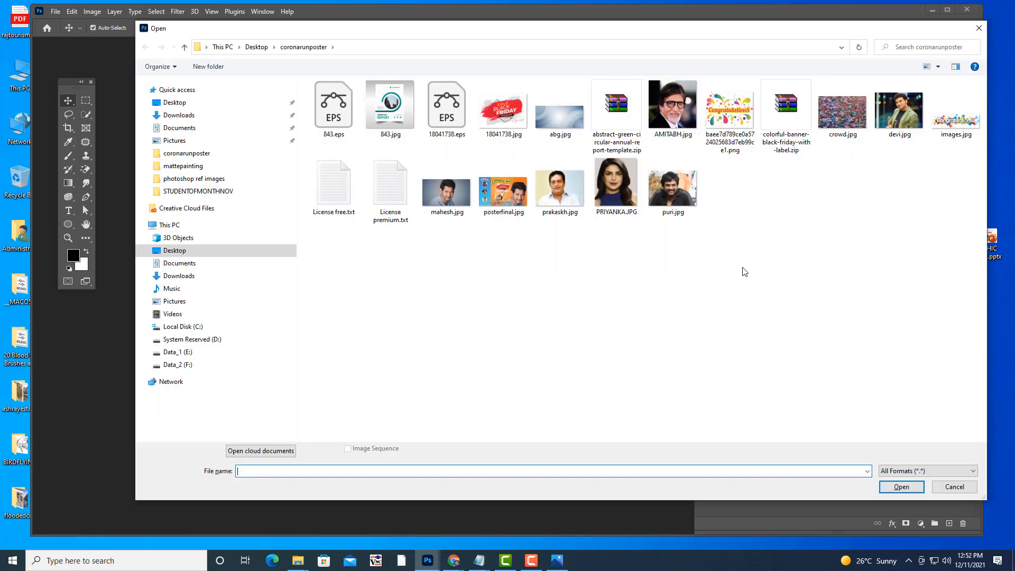
click(635, 201)
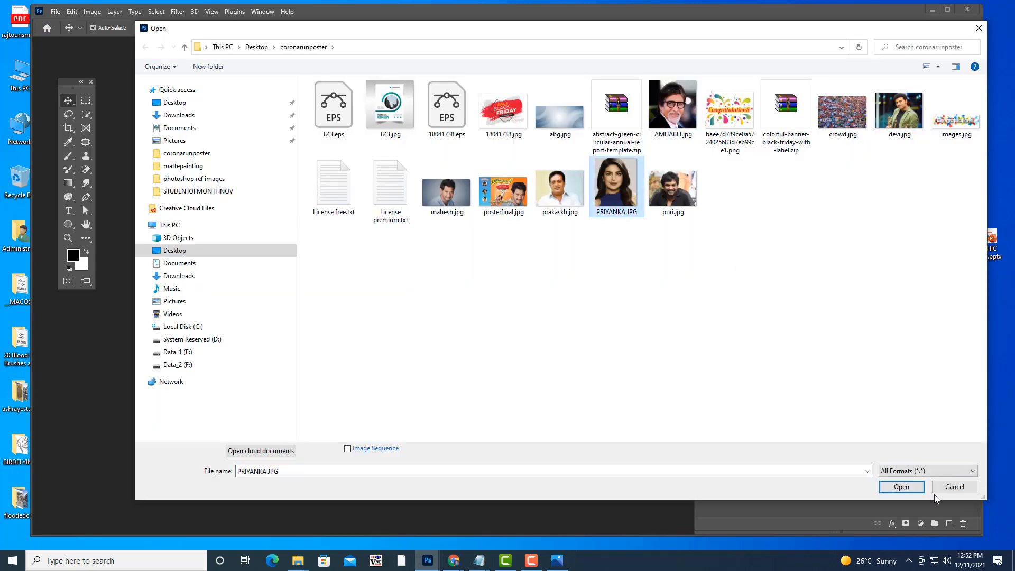
click(901, 487)
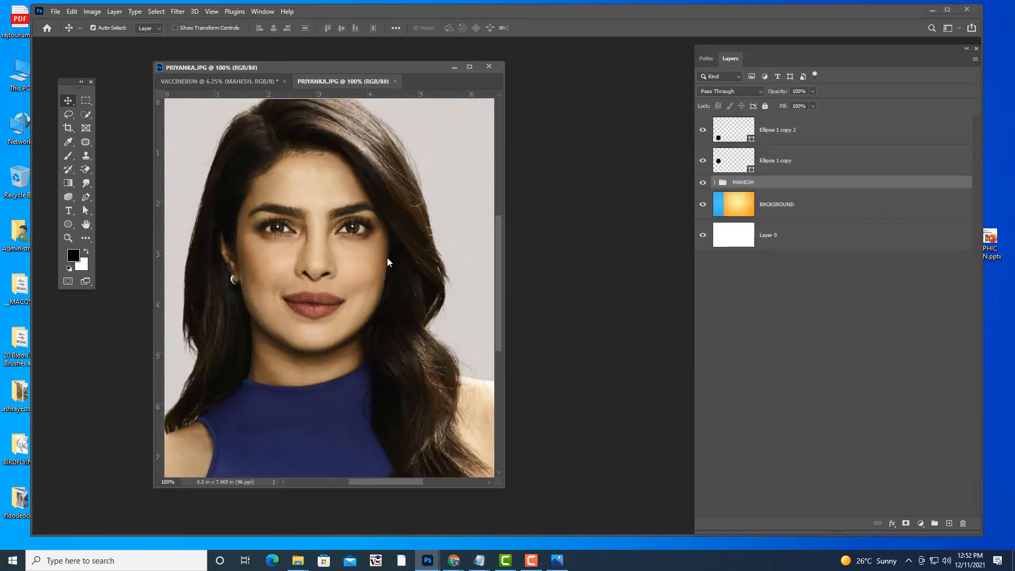
drag(336, 80, 472, 188)
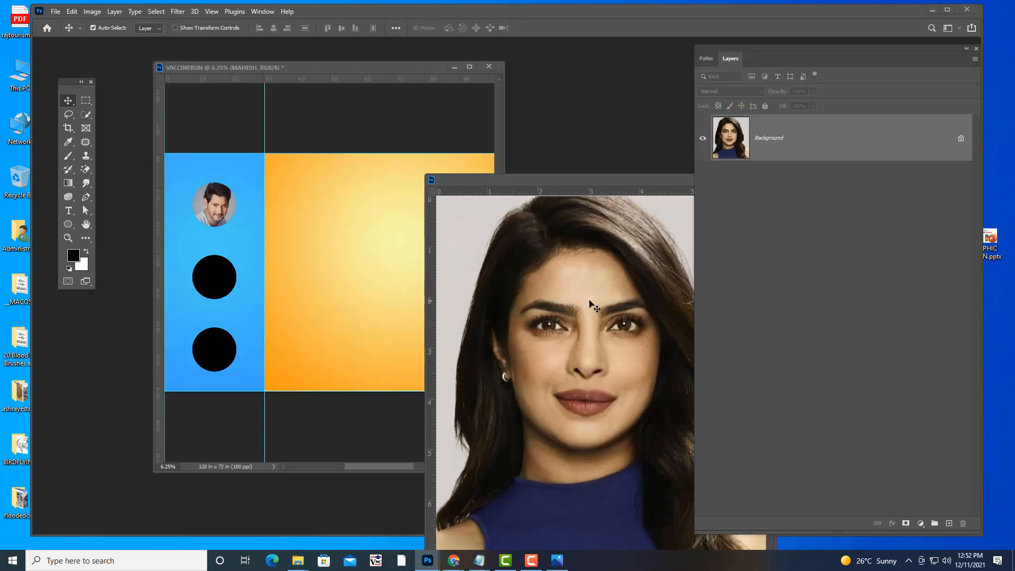
drag(594, 300, 229, 290)
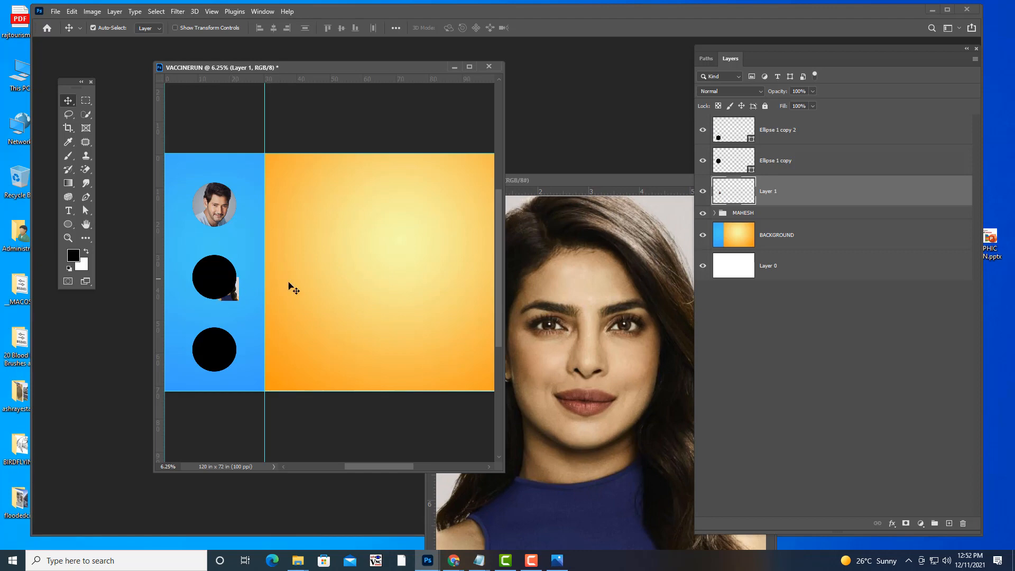
Step: Move the new photo layer directly above the middle circle's layer, Ellipse 1 copy
click(703, 161)
click(703, 161)
drag(825, 193, 823, 151)
Step: Close the source file PRIYANKA.JPG and enlarge the VACCINERUN document window to show the whole poster
click(674, 181)
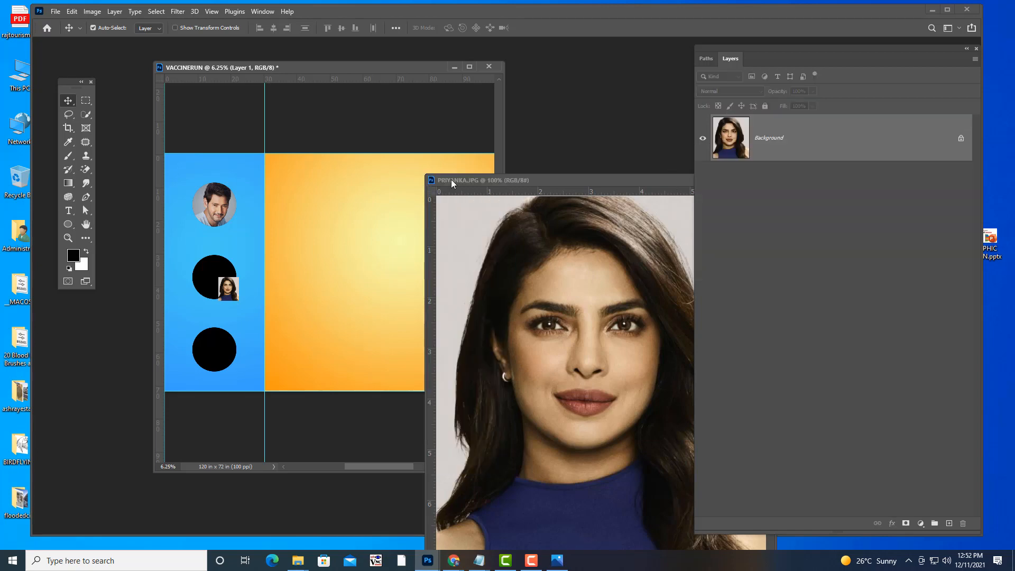
drag(641, 176, 367, 195)
click(487, 198)
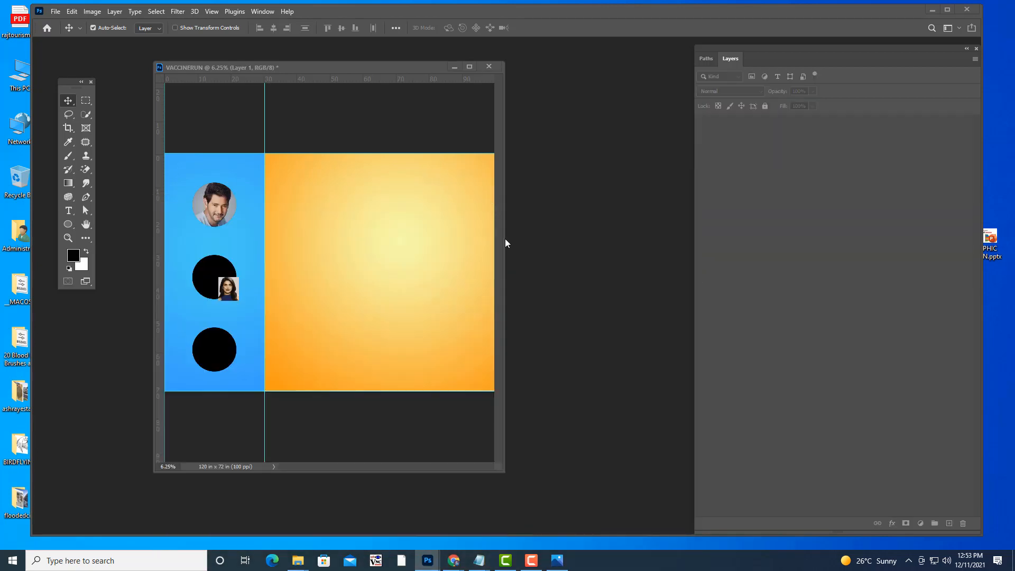
drag(498, 465, 759, 503)
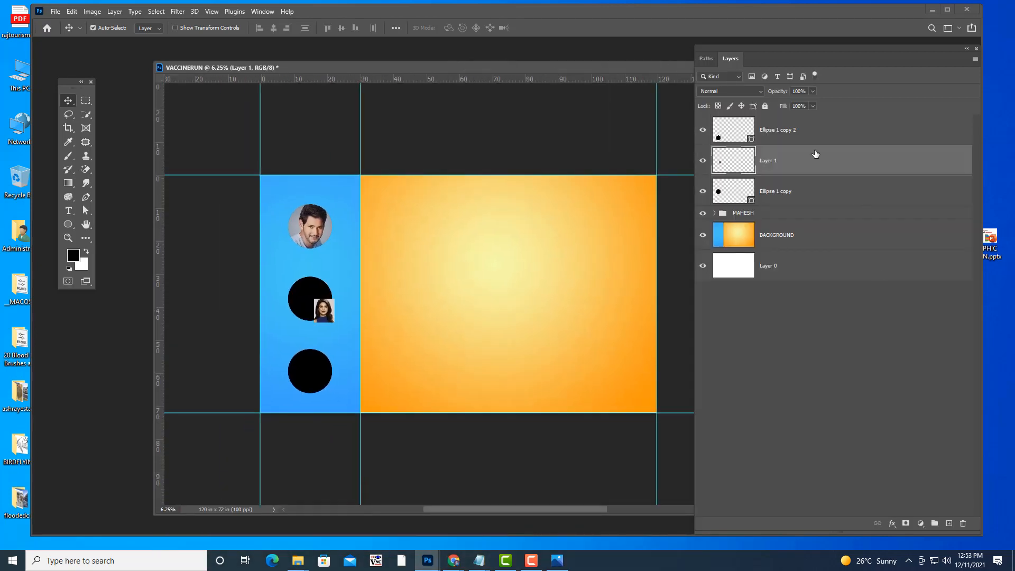
Step: Convert the photo layer above the middle circle to a smart object
right_click(791, 168)
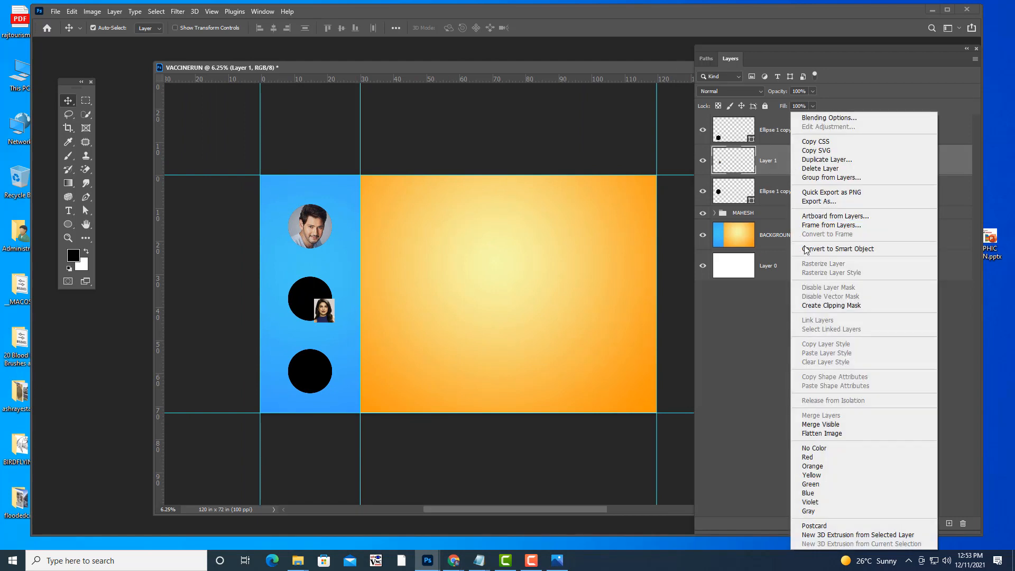
click(807, 249)
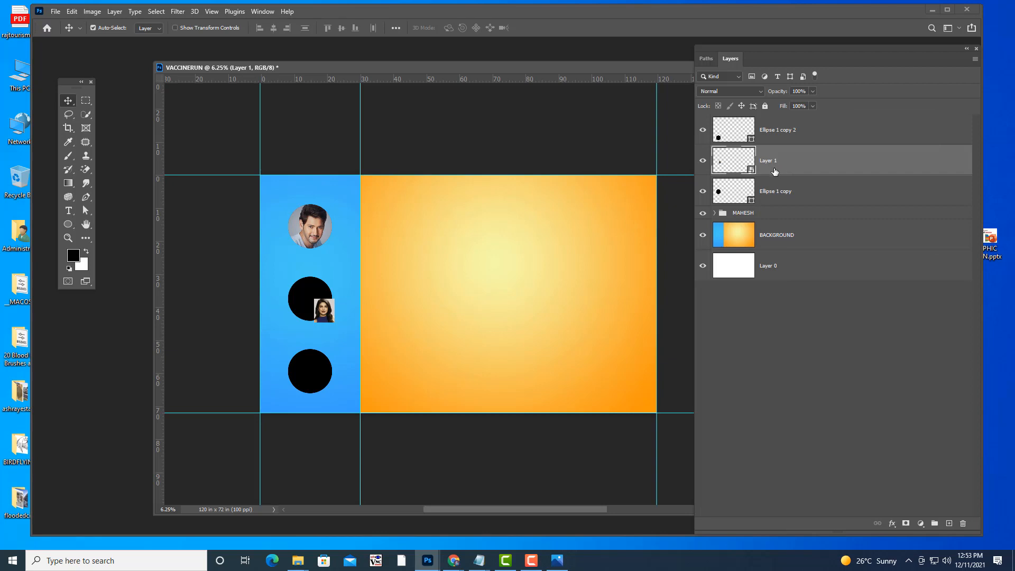
Step: Enlarge the photo to about 339% over the middle circle and clip it to Ellipse 1 copy
key(ctrl+t)
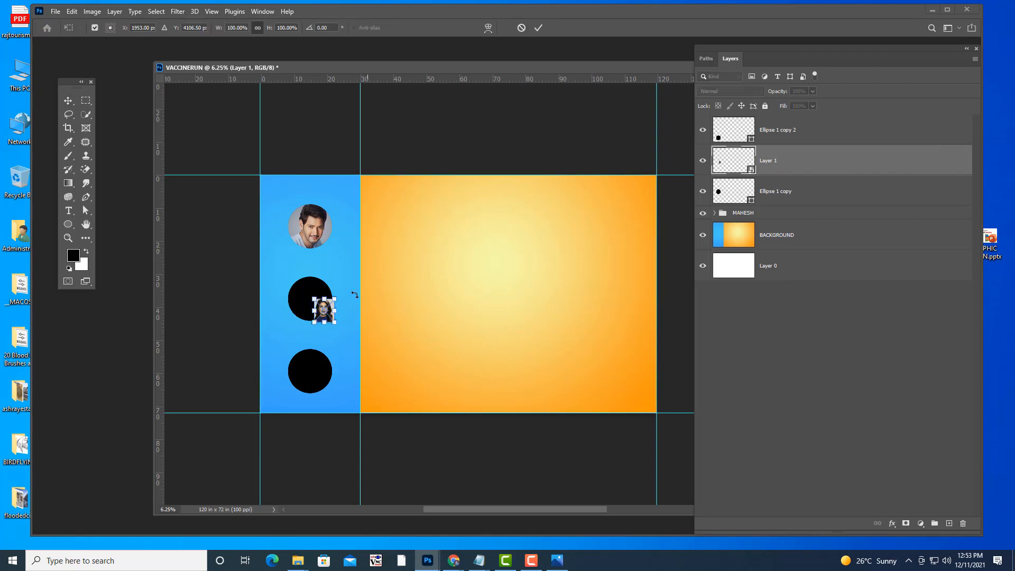
mouse_move(335, 298)
mouse_down()
mouse_move(363, 266)
mouse_move(332, 285)
mouse_up()
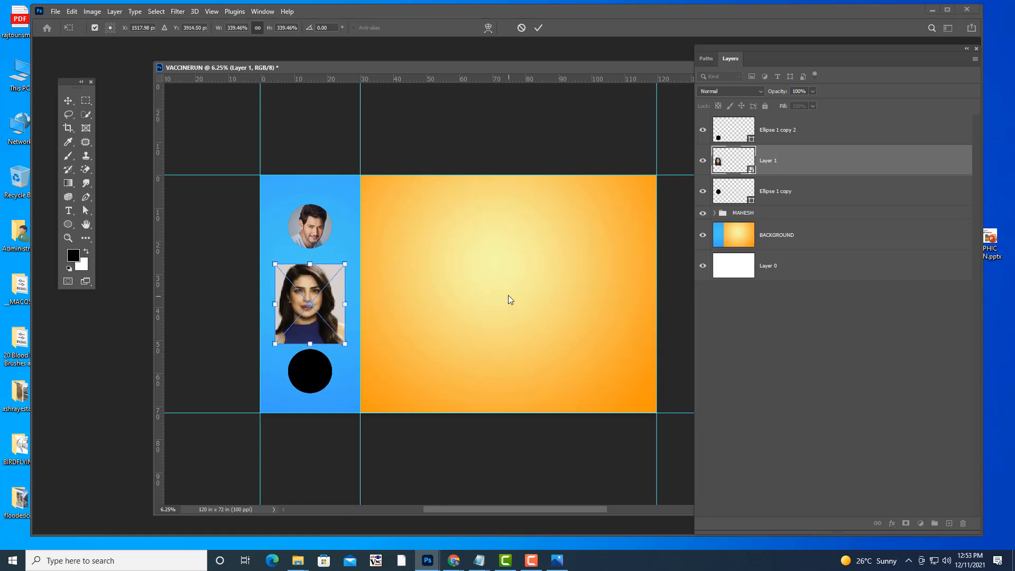
key(Return)
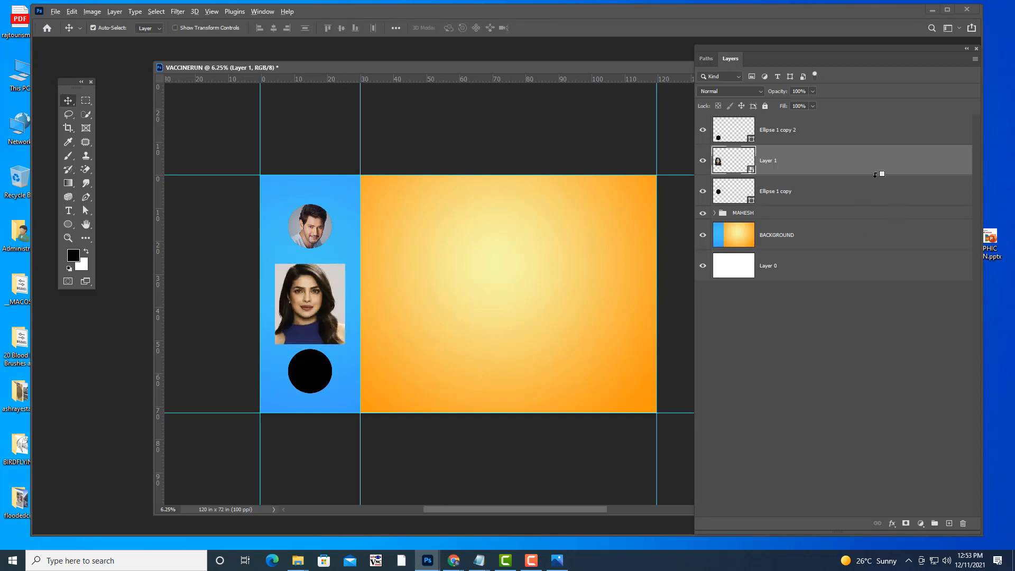
alt+click(877, 175)
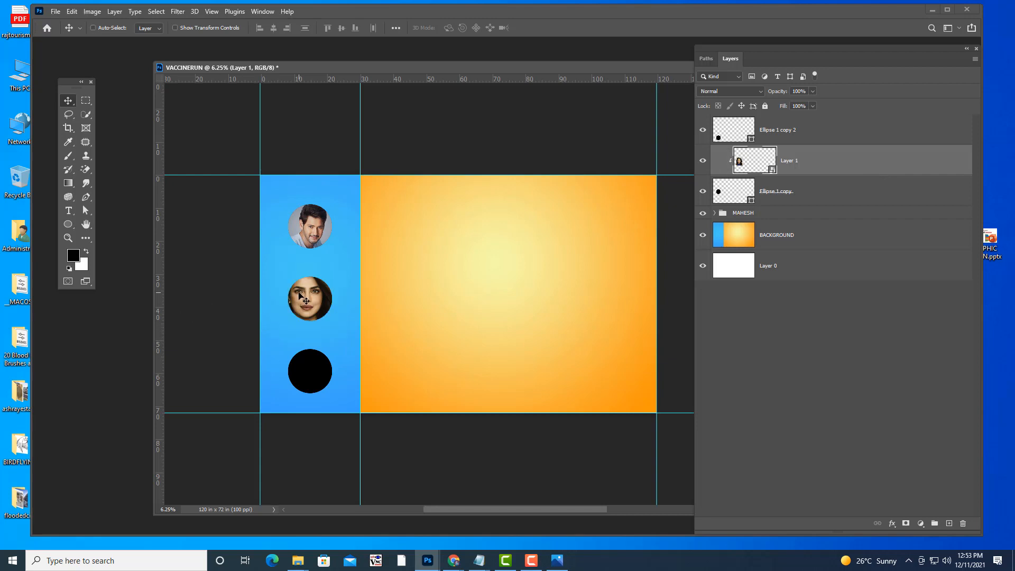
Step: Scale the clipped photo down to about 254% and nudge it sideways so the face is centred in the middle circle
key(ctrl+t)
drag(345, 264, 323, 295)
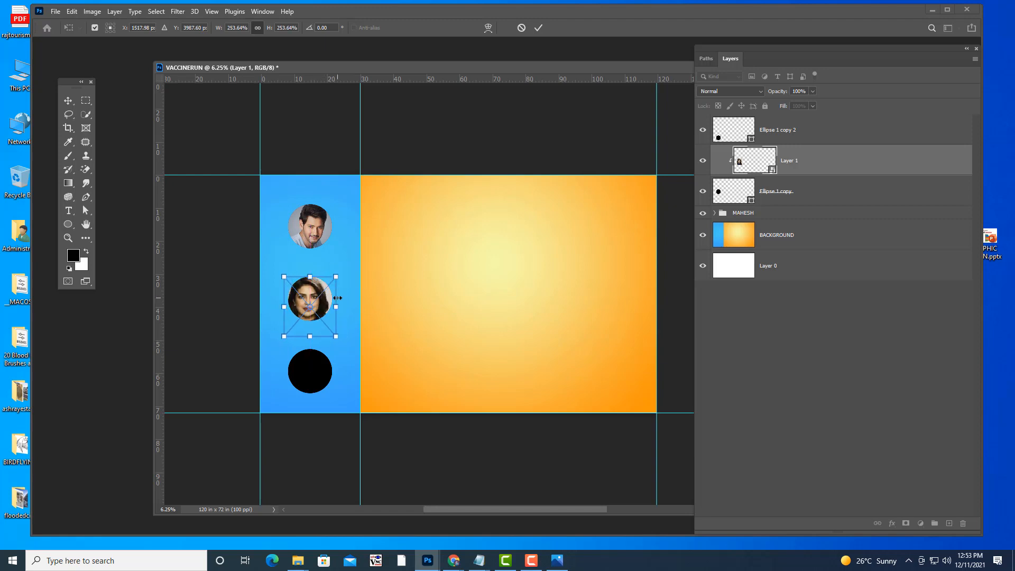
key(Right)
key(Right)
key(Right)
key(Right)
key(Right)
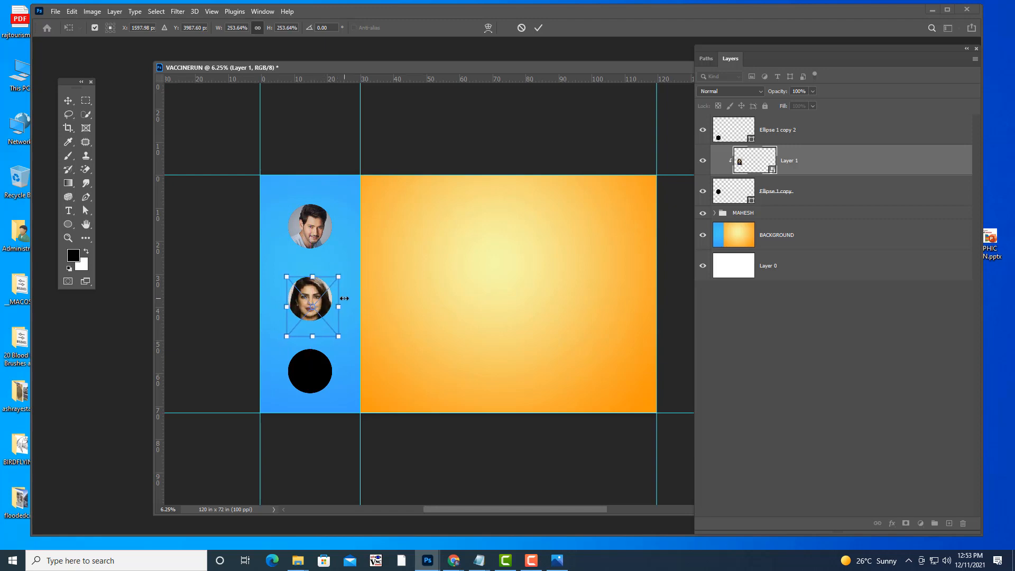
key(Return)
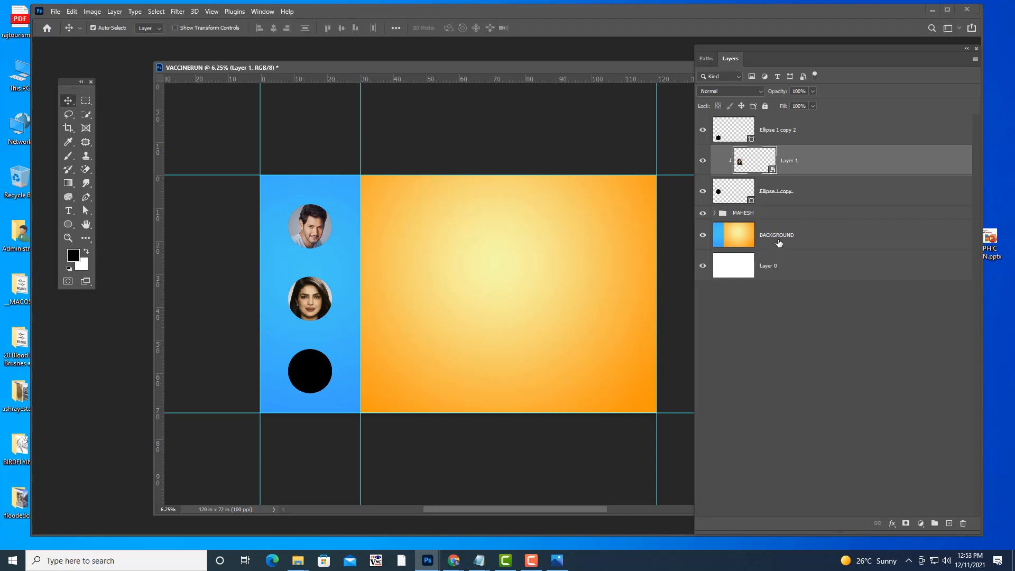
Step: Group the clipped photo with its Ellipse 1 copy circle and name the group PRIYANKA
shift+click(832, 195)
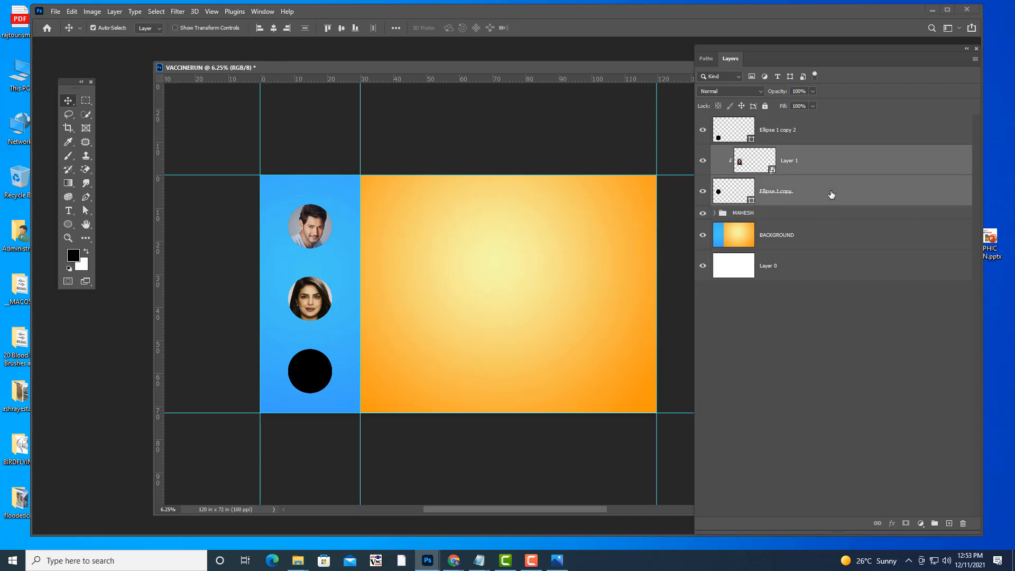
key(ctrl+g)
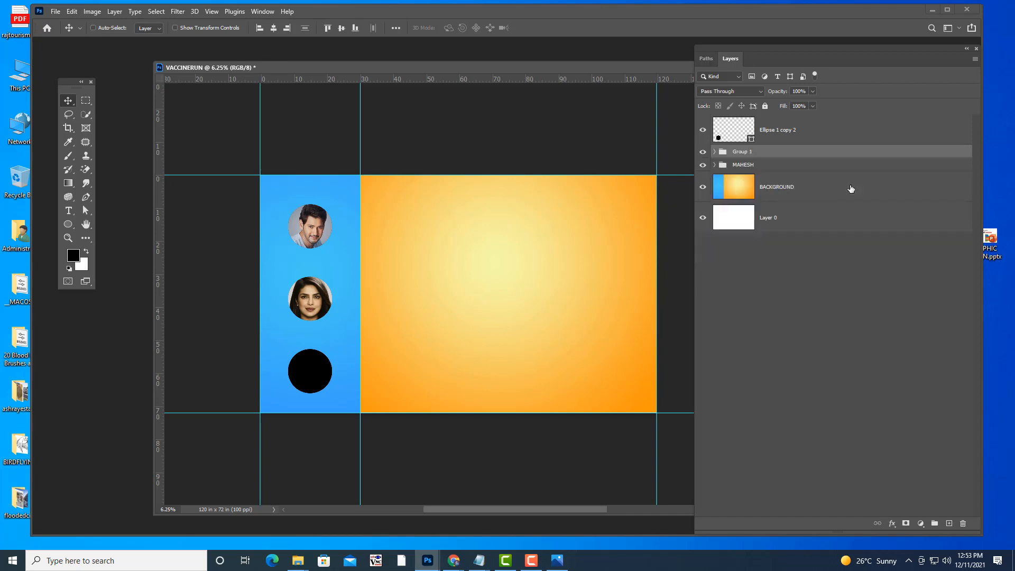
double_click(748, 151)
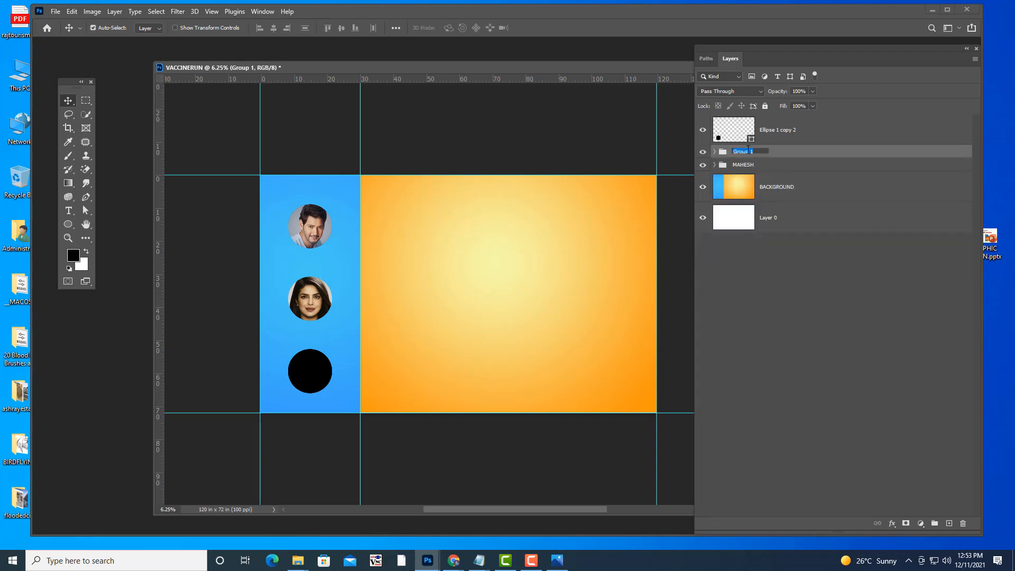
text(PRIYANKA)
key(Return)
Step: Open the smiling man's photo listed after PRIYANKA.JPG in the coronarunposter folder and copy it onto the poster's lowest circle
key(ctrl+o)
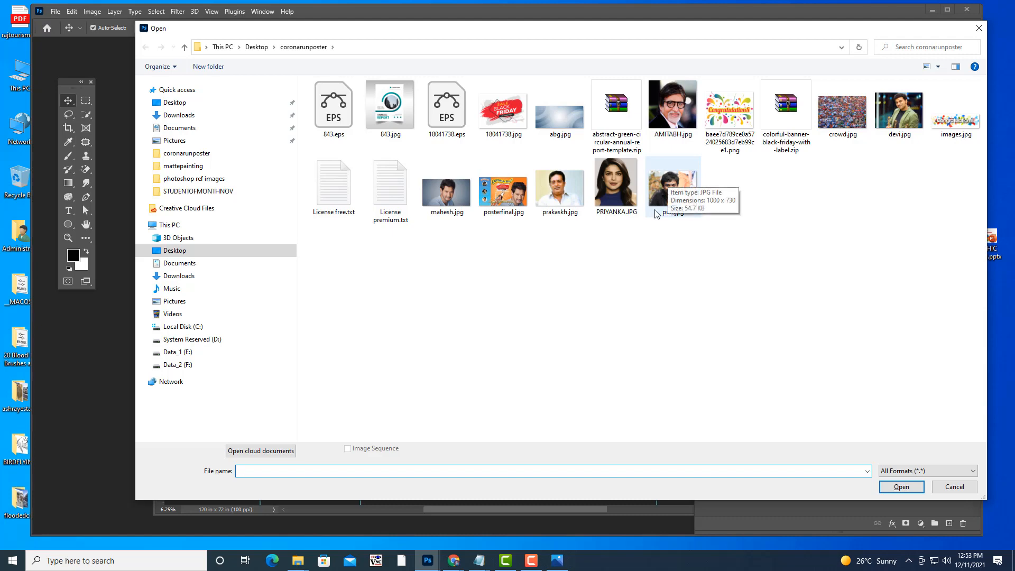
click(671, 185)
click(902, 487)
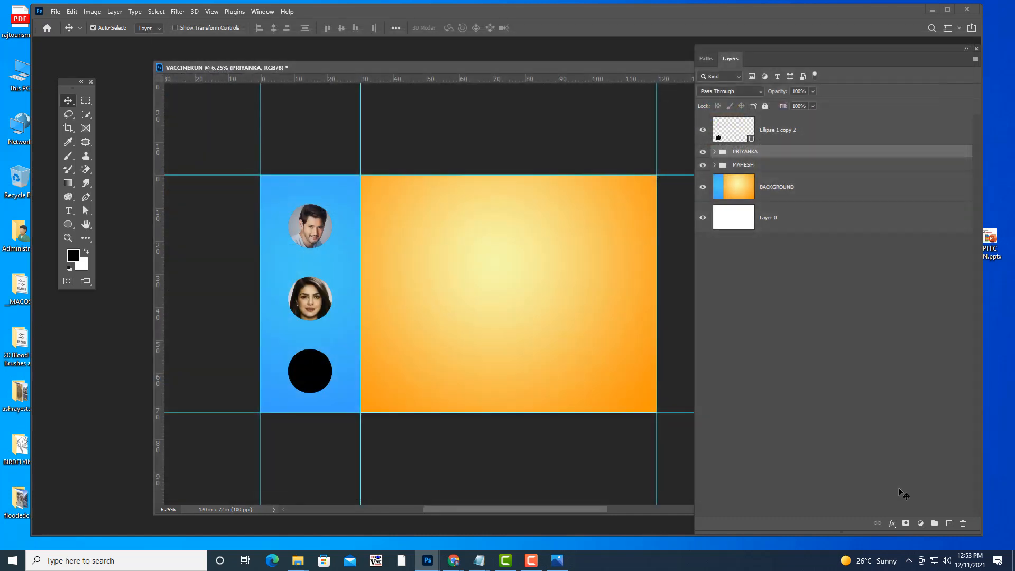
drag(324, 80, 415, 173)
drag(622, 284, 280, 365)
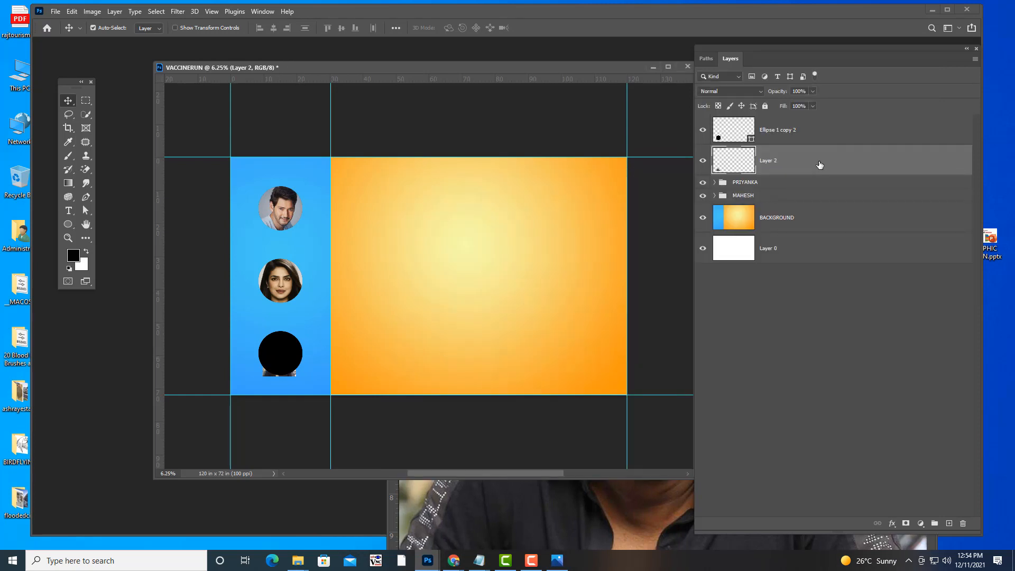
Step: Move the new photo layer directly above Ellipse 1 copy 2 and convert it to a smart object
drag(820, 164, 813, 142)
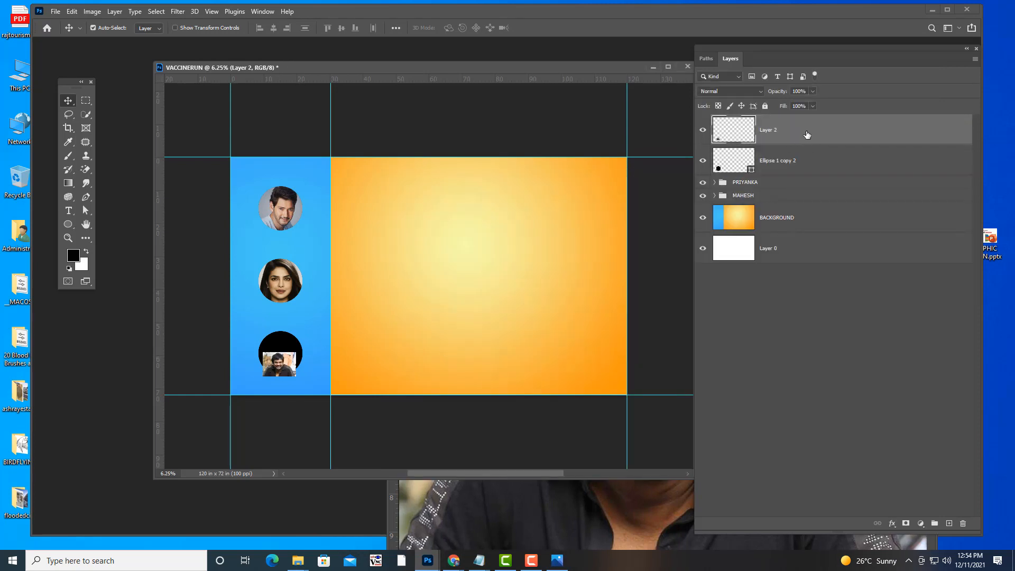
right_click(802, 141)
click(854, 249)
Step: Enlarge the photo to about 245% over the lowest circle and clip it to Ellipse 1 copy 2
key(ctrl+t)
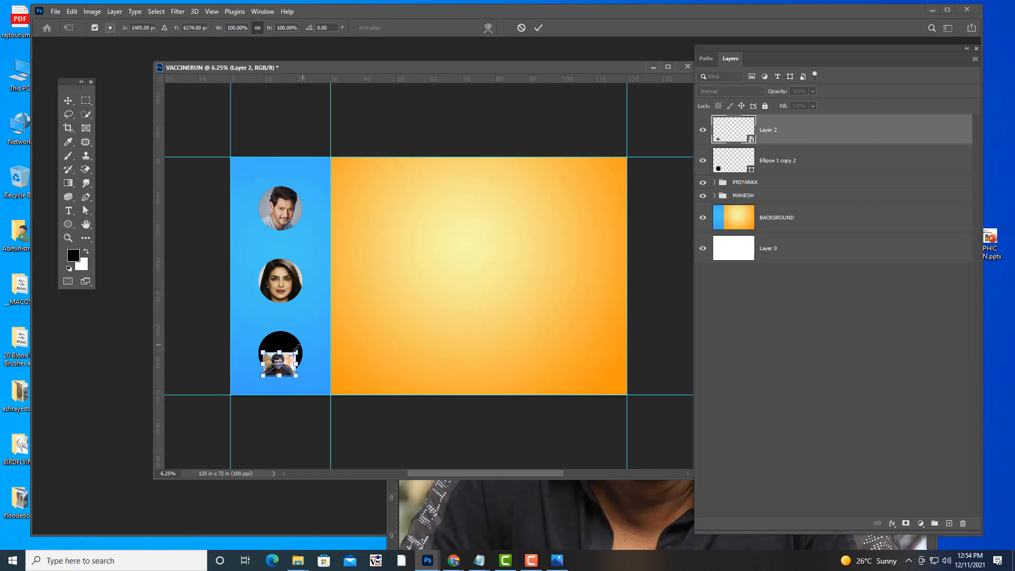
mouse_move(296, 352)
mouse_down()
mouse_move(320, 335)
mouse_move(304, 339)
mouse_up()
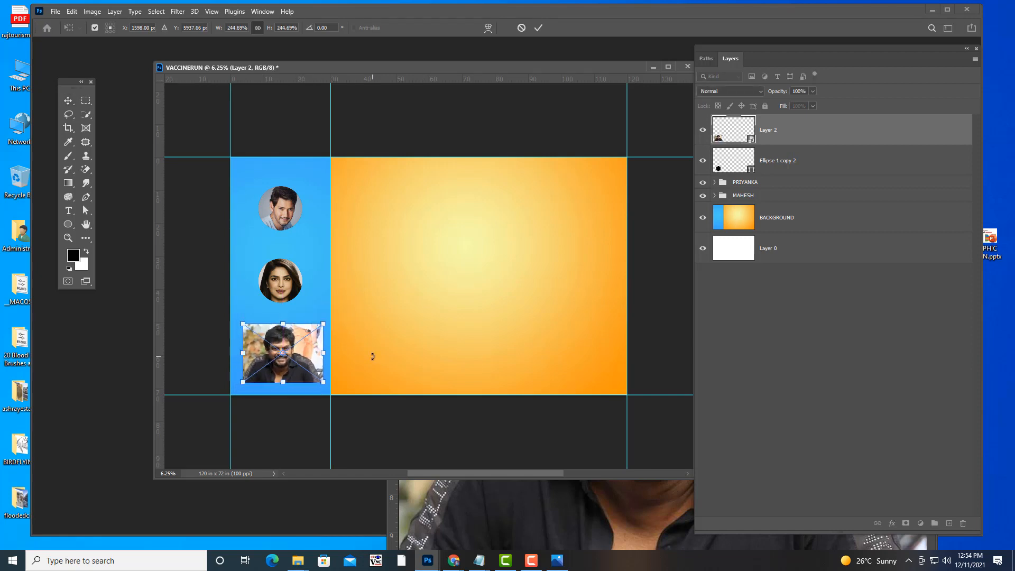
key(Return)
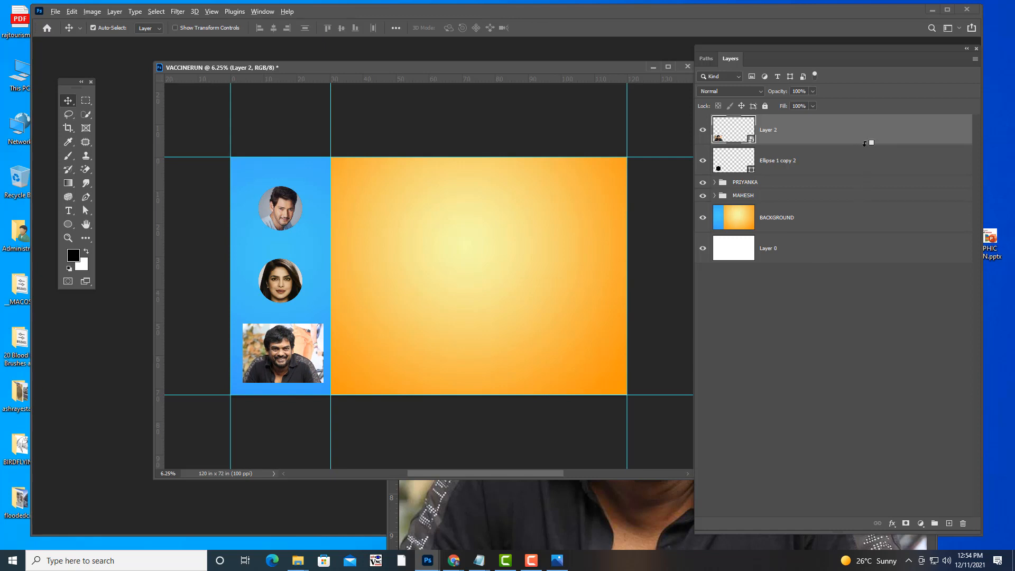
alt+click(865, 143)
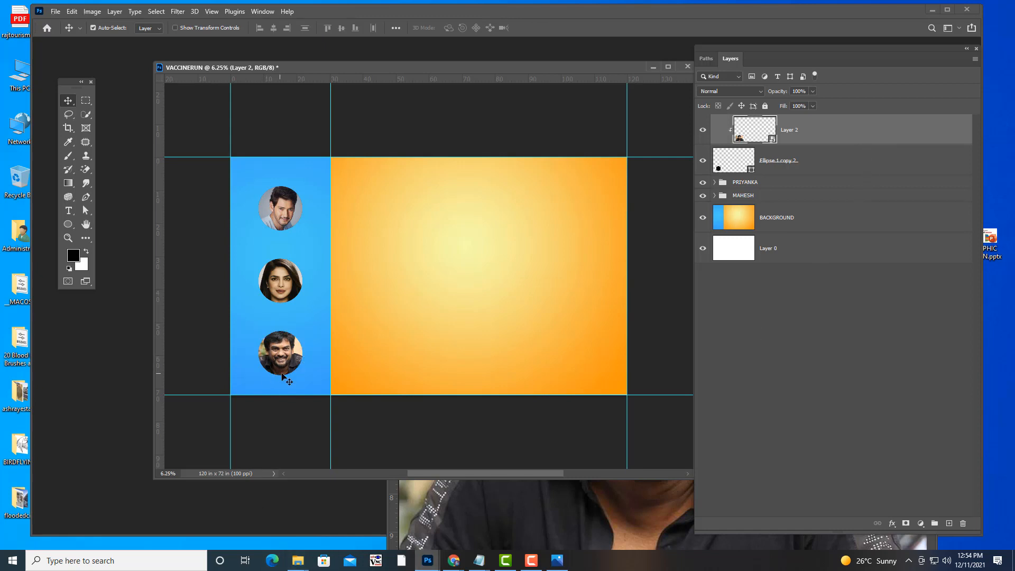
Step: Scale the clipped photo down slightly so the man's head and shoulders fit inside the lowest circle
key(ctrl+t)
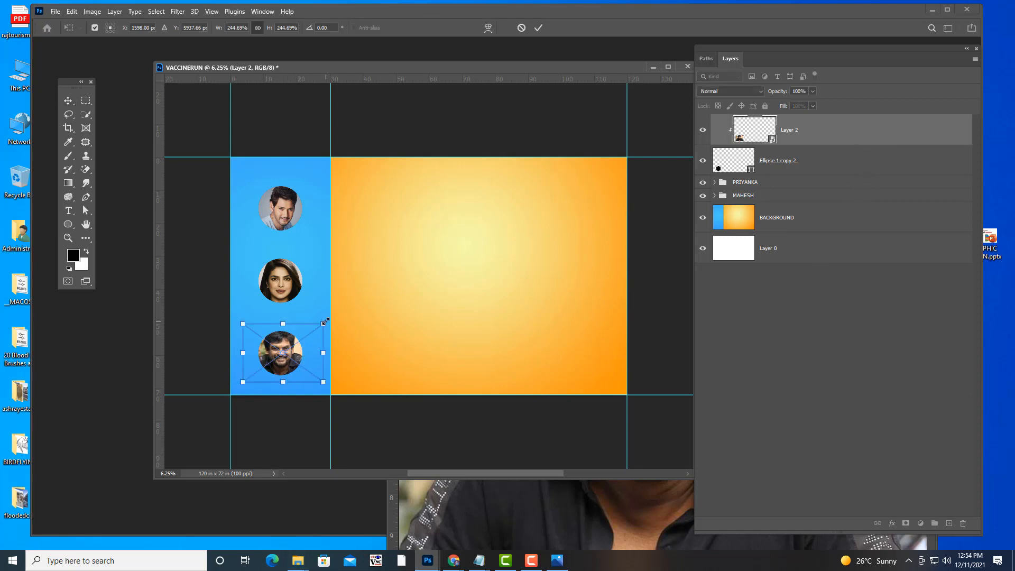
drag(324, 323, 314, 328)
key(Return)
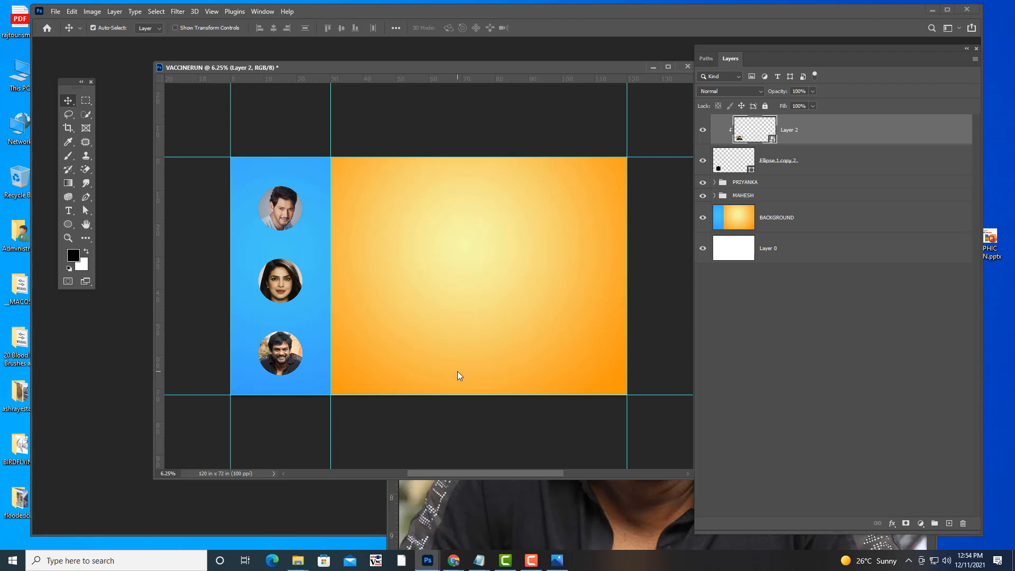
Step: Group the lowest circle with its clipped photo and name the group PURI
shift+click(864, 159)
key(ctrl+g)
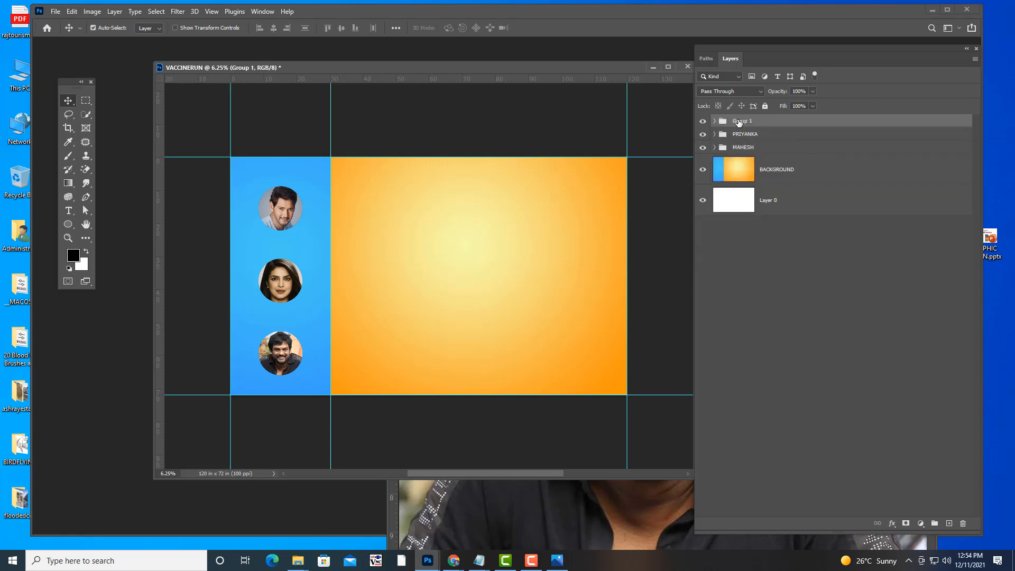
double_click(741, 120)
text(PURI)
key(Return)
Step: Add a black Multiply drop shadow to the PRIYANKA group with a size of 43 px
drag(729, 49, 730, 49)
drag(468, 67, 487, 65)
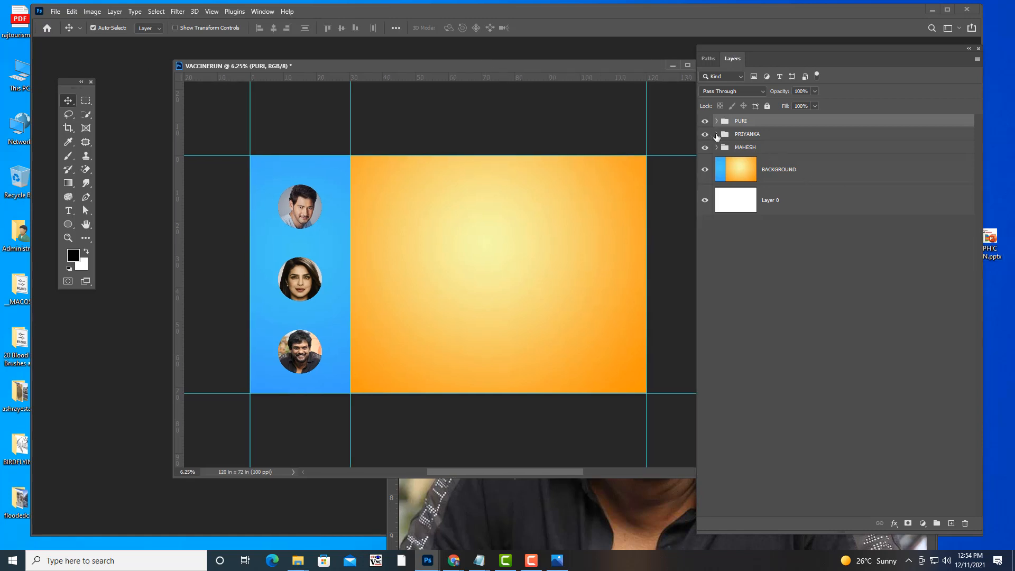
click(762, 135)
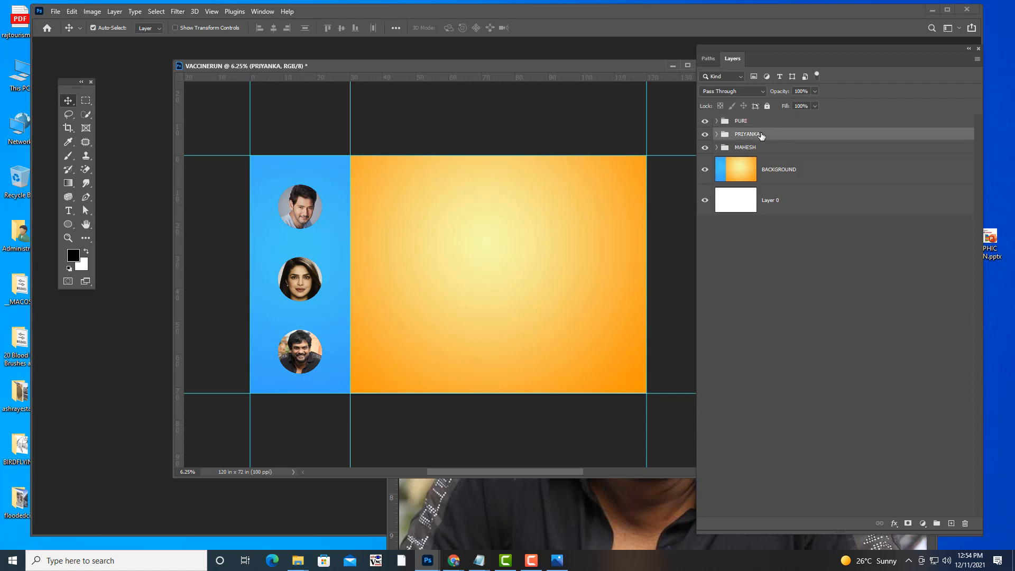
double_click(803, 137)
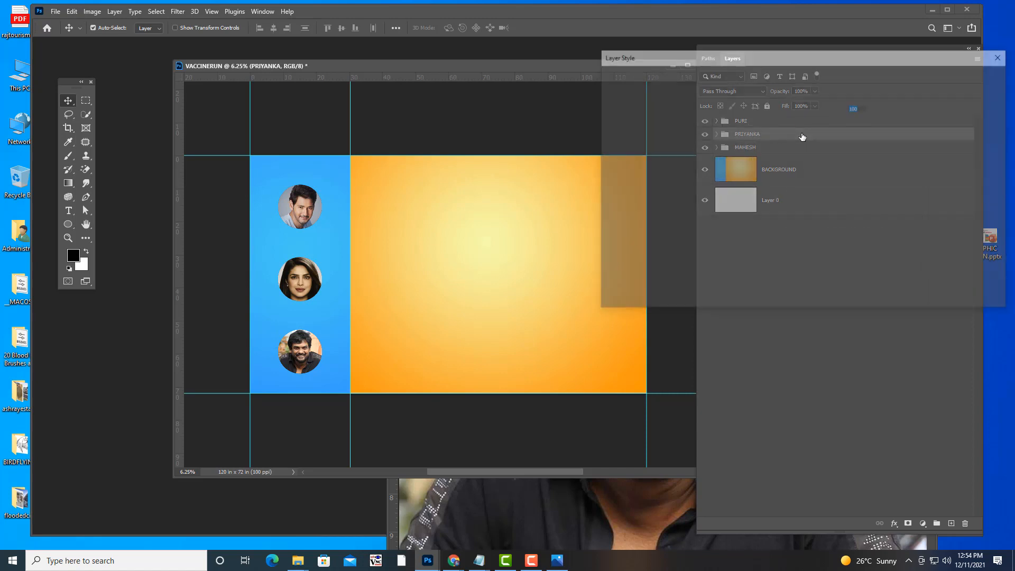
drag(677, 60, 725, 56)
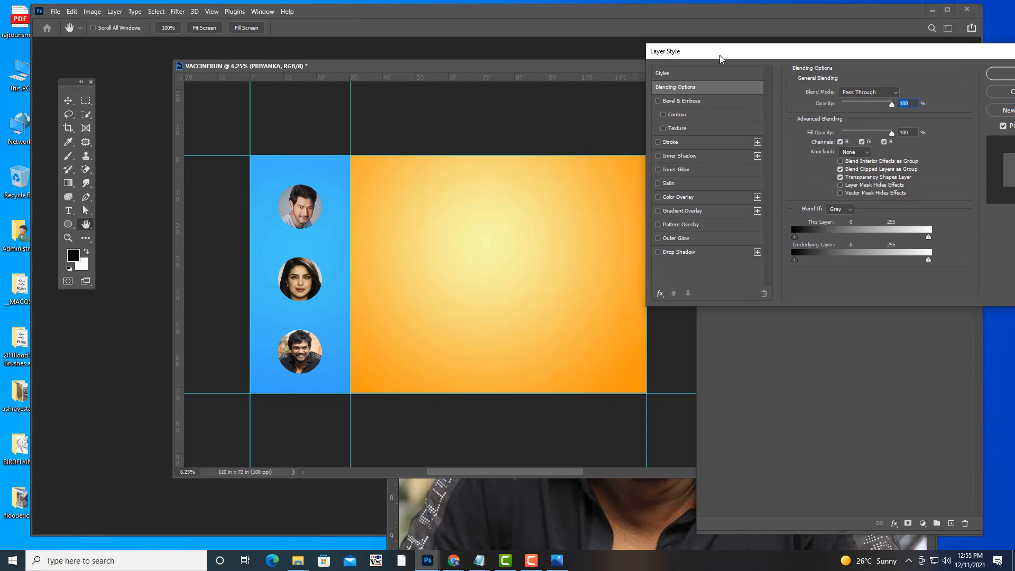
click(659, 253)
click(681, 252)
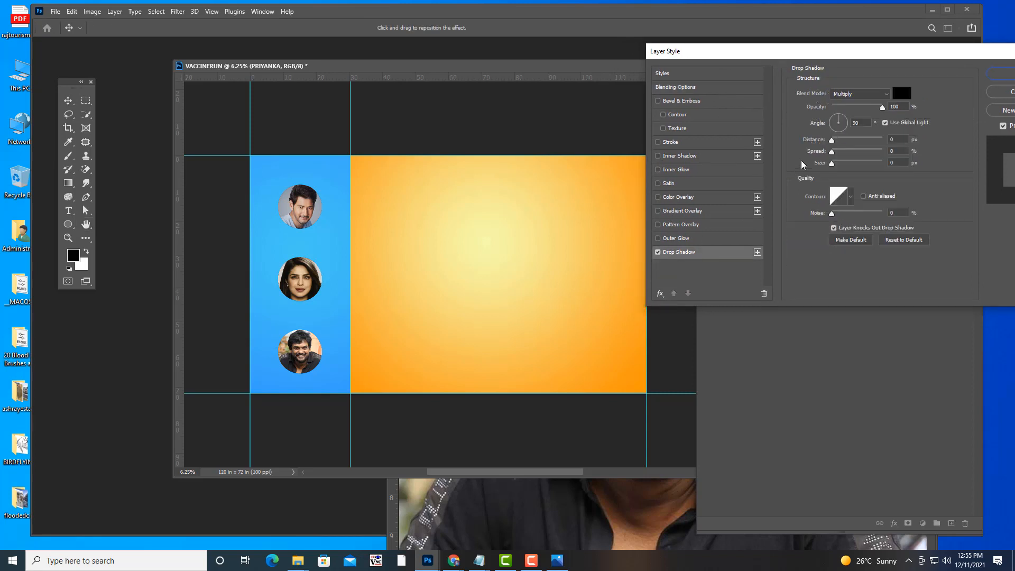
mouse_move(833, 167)
mouse_down()
mouse_move(856, 167)
mouse_move(844, 168)
mouse_up()
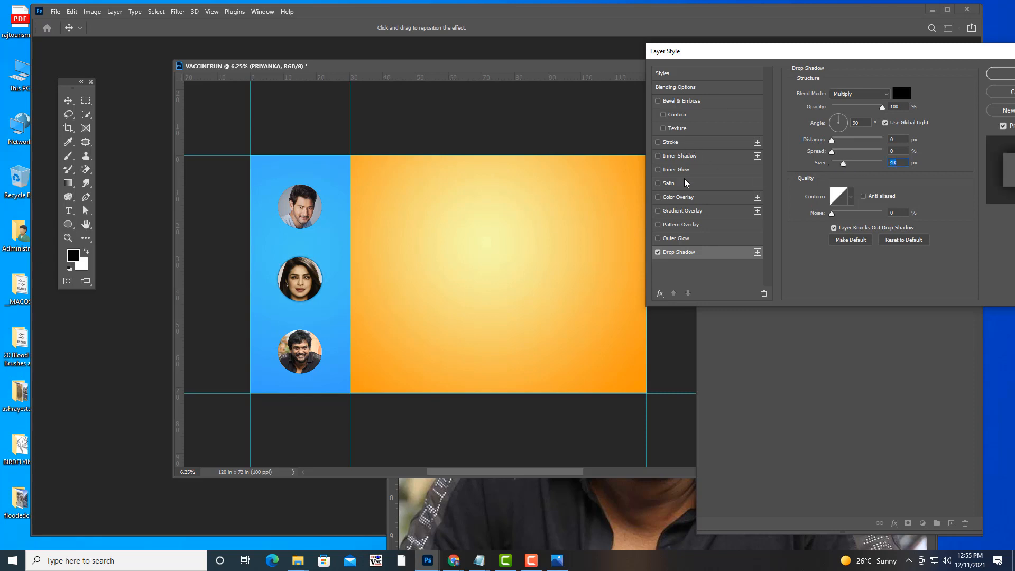
Step: Add a white stroke of about 18 px positioned Outside to the PRIYANKA group and apply the layer style
click(659, 142)
click(682, 142)
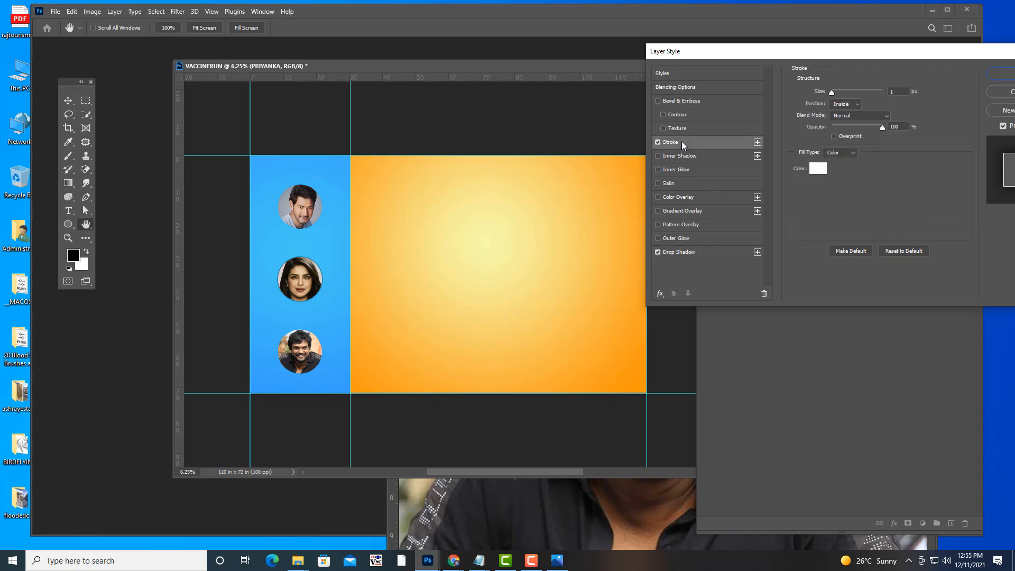
click(841, 104)
click(837, 111)
drag(832, 91, 840, 93)
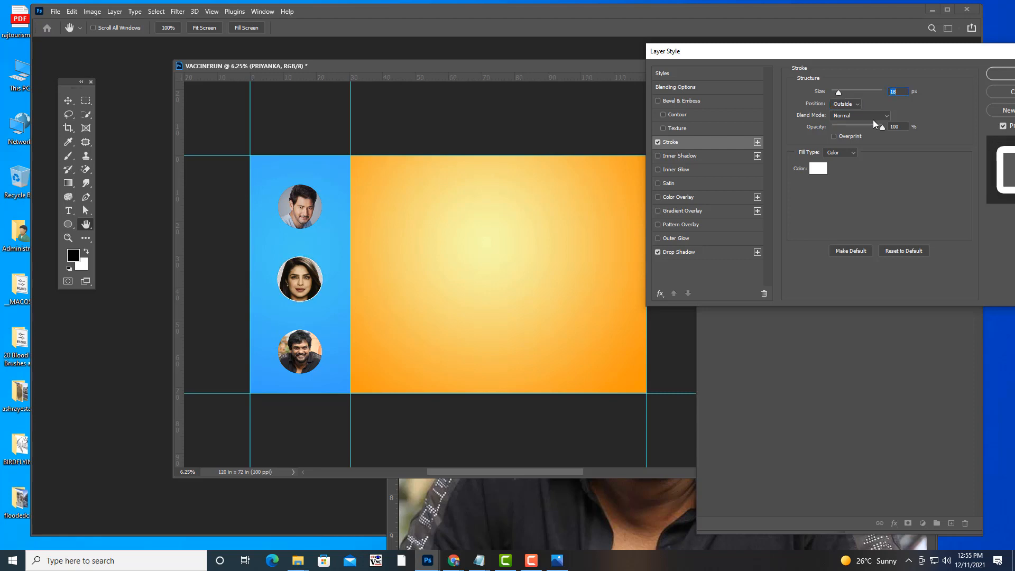
drag(827, 51, 618, 235)
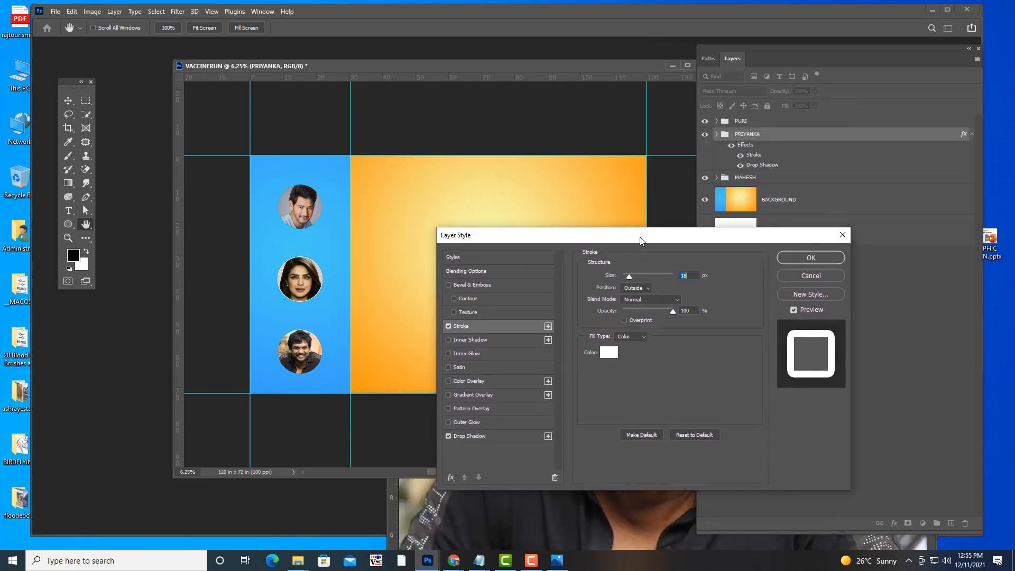
drag(640, 242, 633, 241)
click(786, 256)
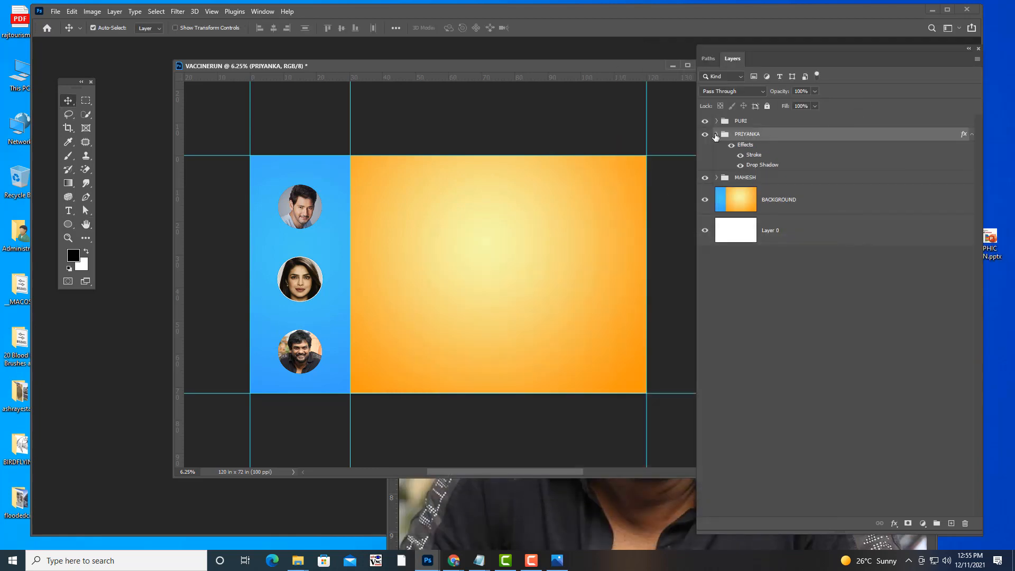
Step: Copy the PRIYANKA group's stroke and drop shadow effects onto the PURI and MAHESH groups
click(716, 135)
click(716, 135)
click(964, 122)
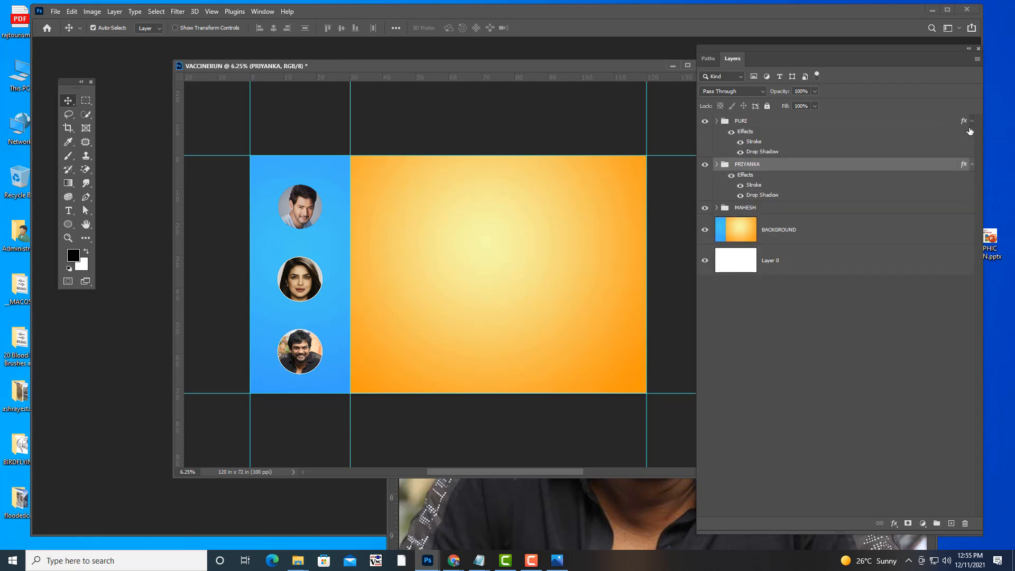
click(950, 210)
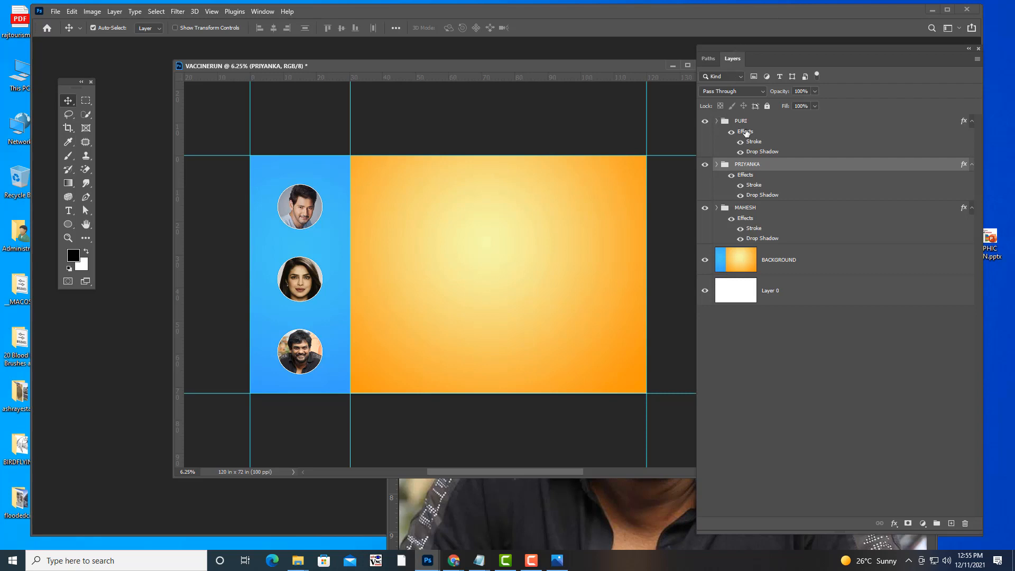
drag(737, 48, 745, 47)
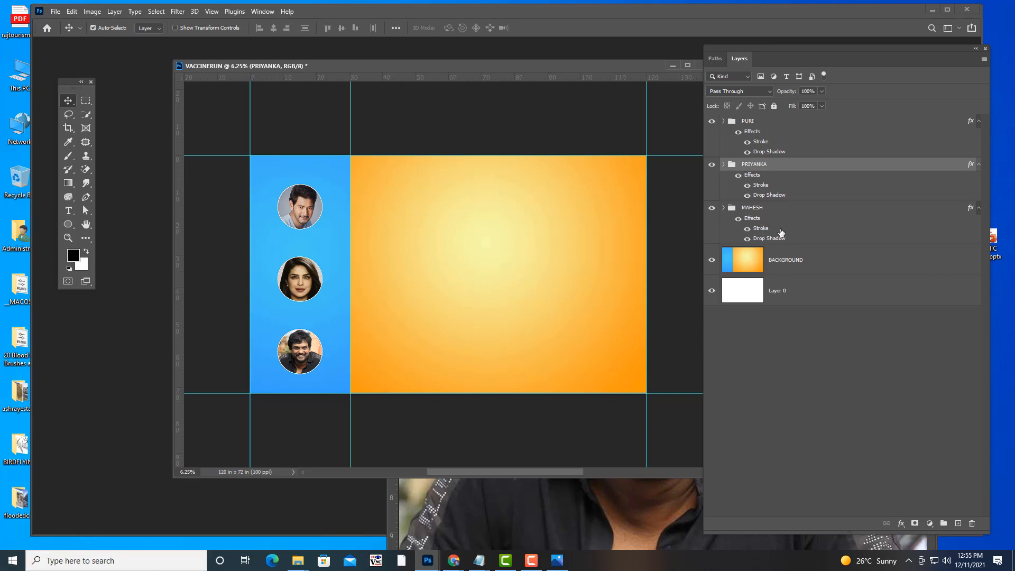
click(757, 121)
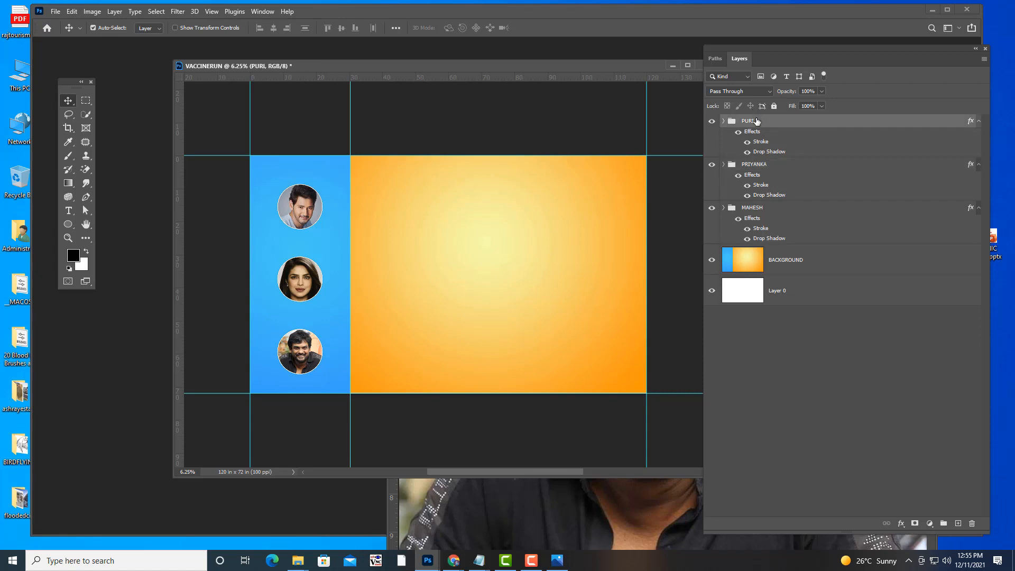
shift+click(777, 210)
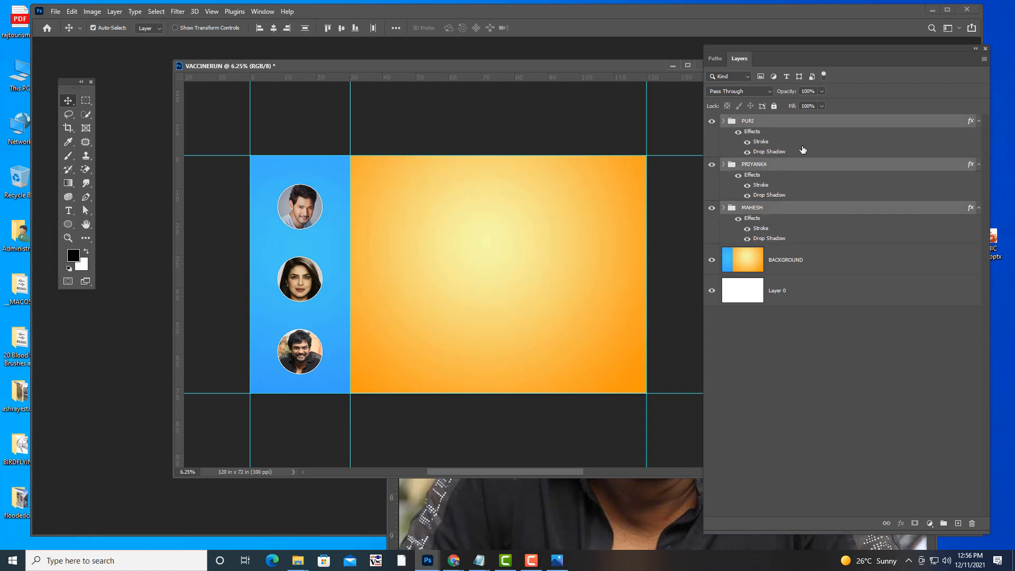
click(795, 129)
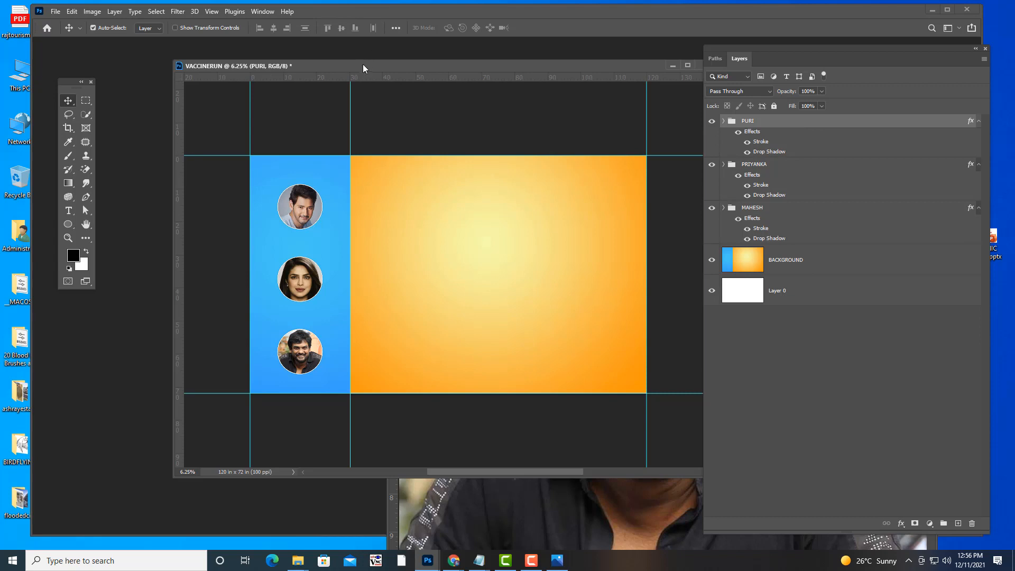
drag(363, 64, 370, 65)
Step: Create the text MAHESH on the orange background area in Times New Roman Bold
click(69, 210)
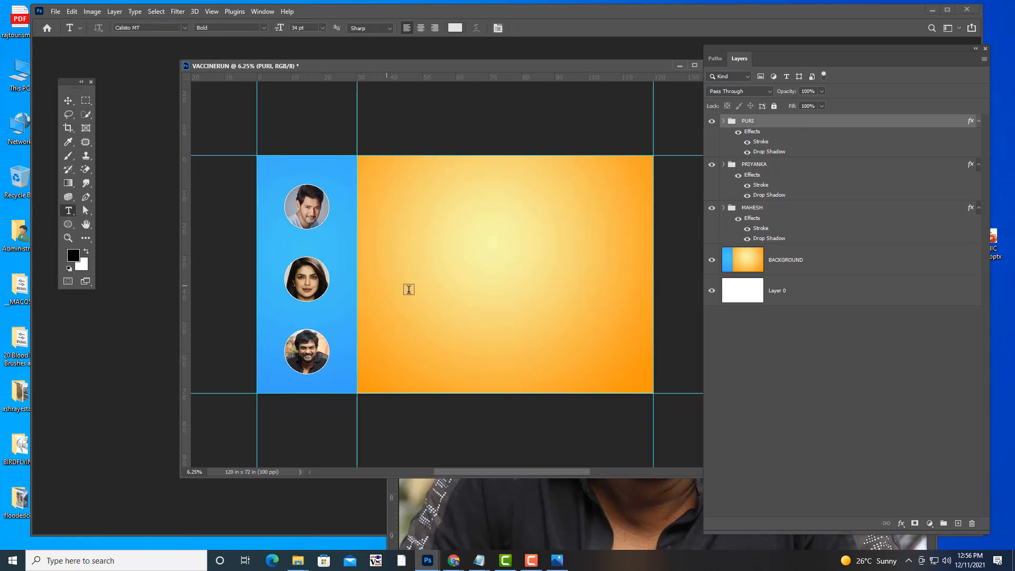
click(434, 303)
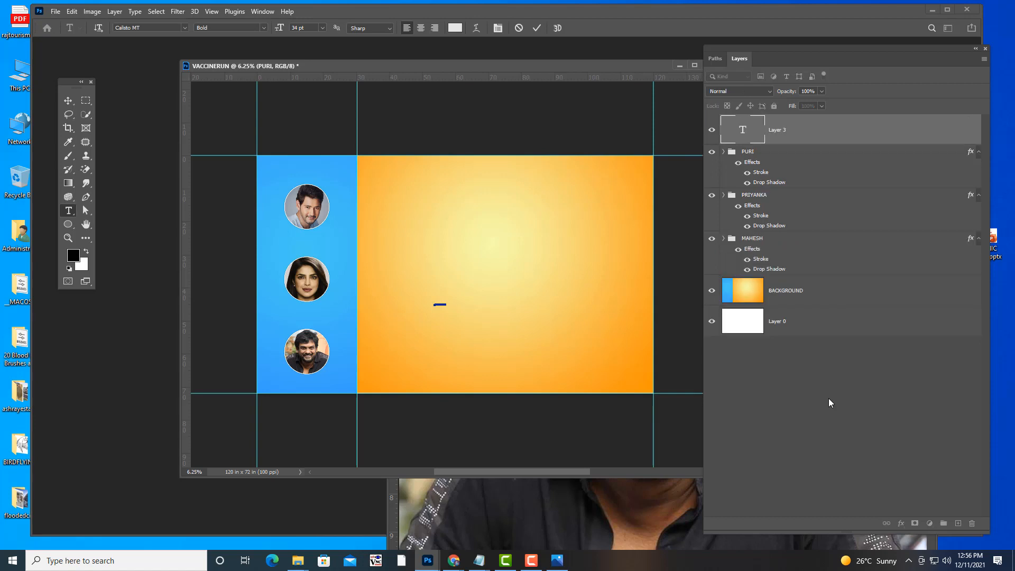
text(V)
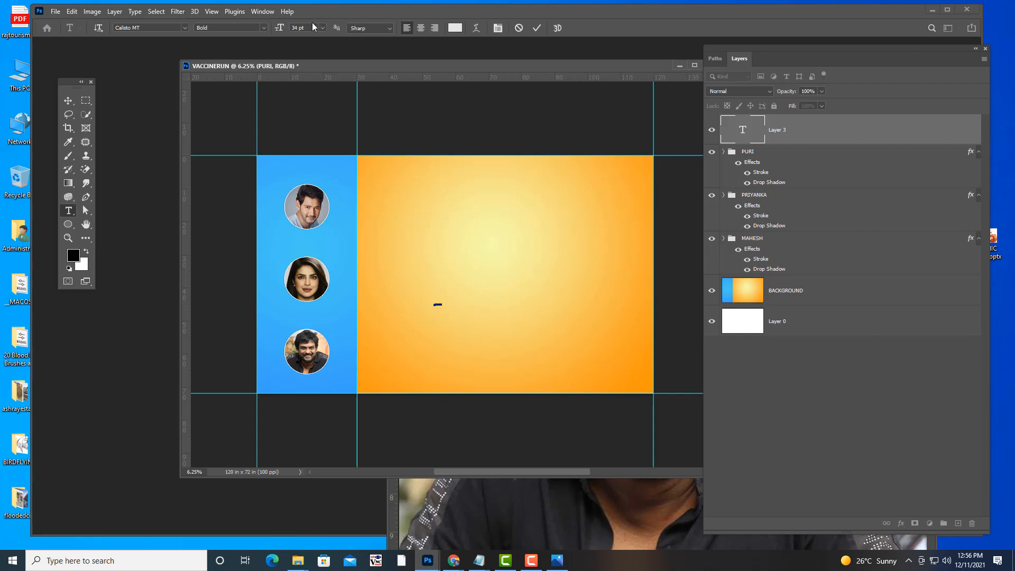
click(153, 28)
text(TIM)
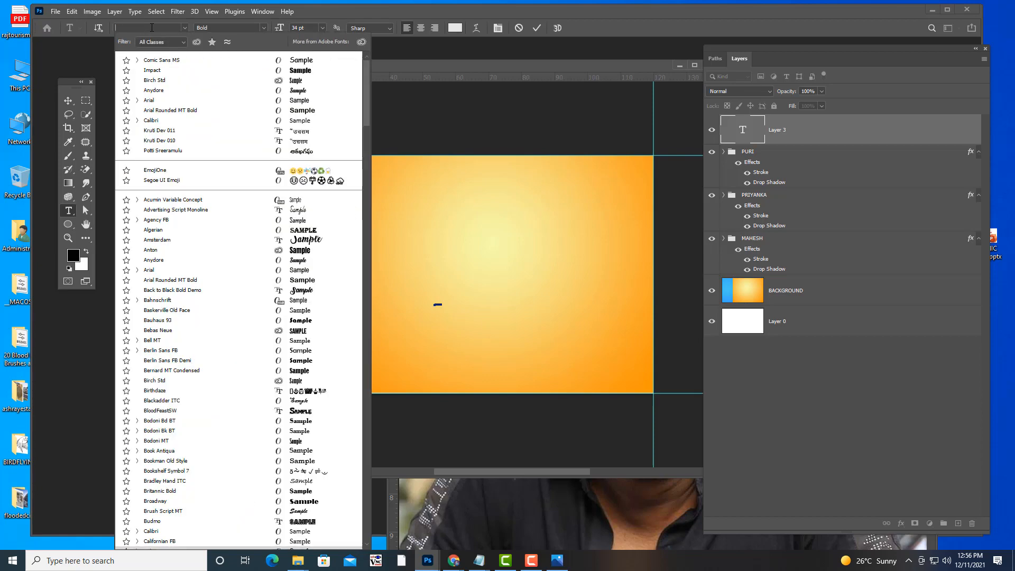
text(E)
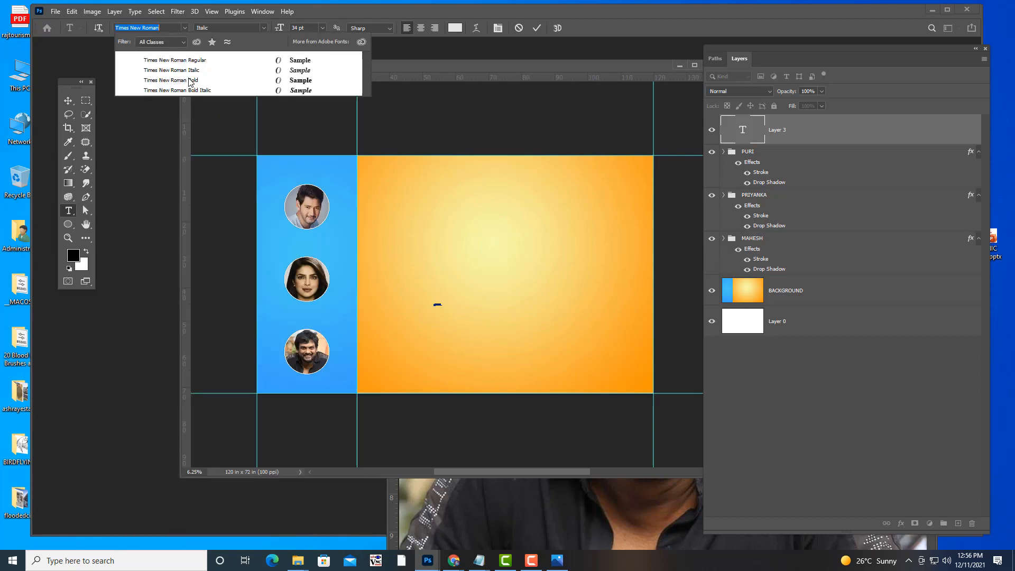
click(186, 81)
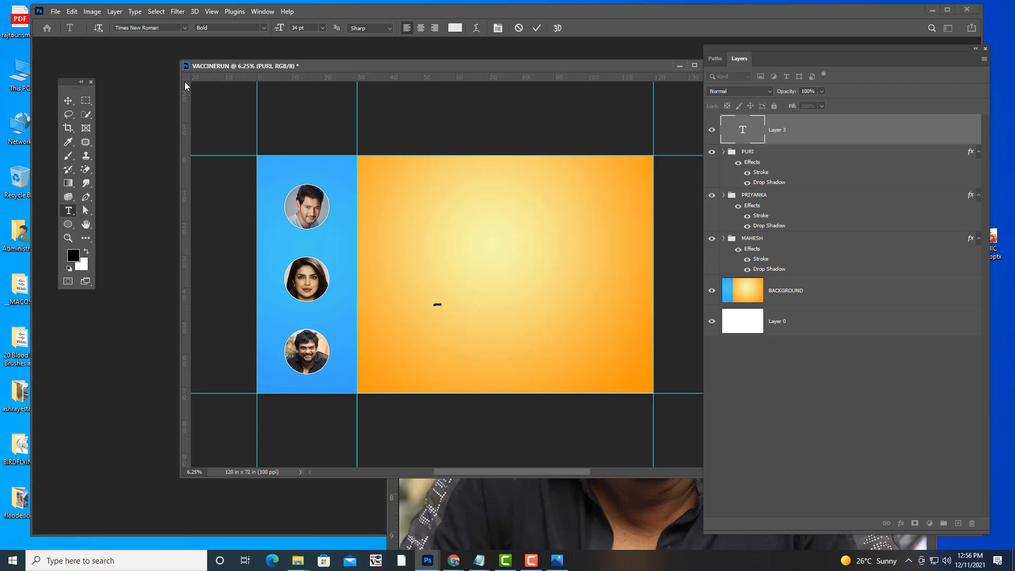
Step: Set the MAHESH text's size to 200 pt and its colour to red f90707
click(305, 28)
text(200)
key(Return)
click(454, 28)
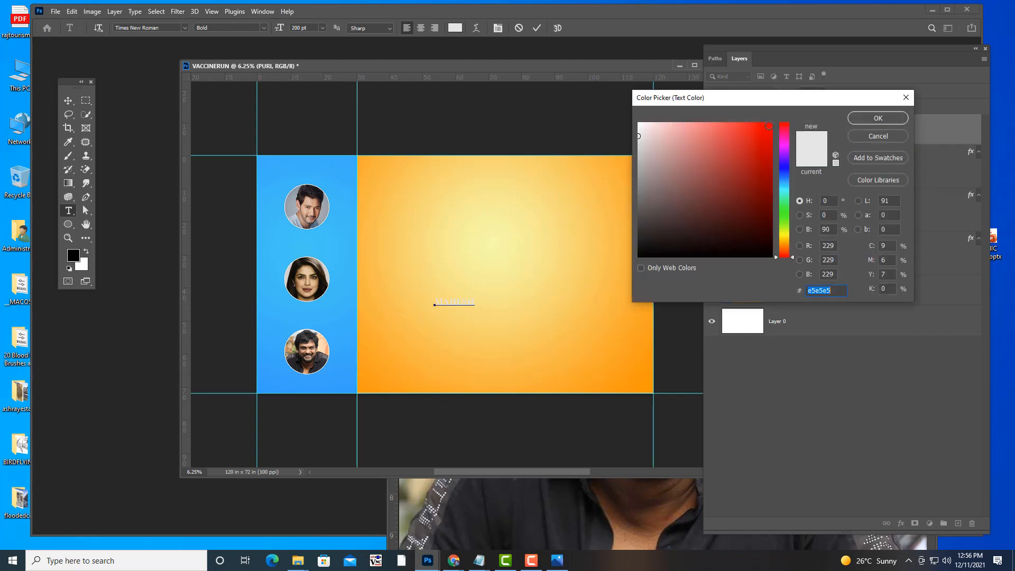
click(769, 125)
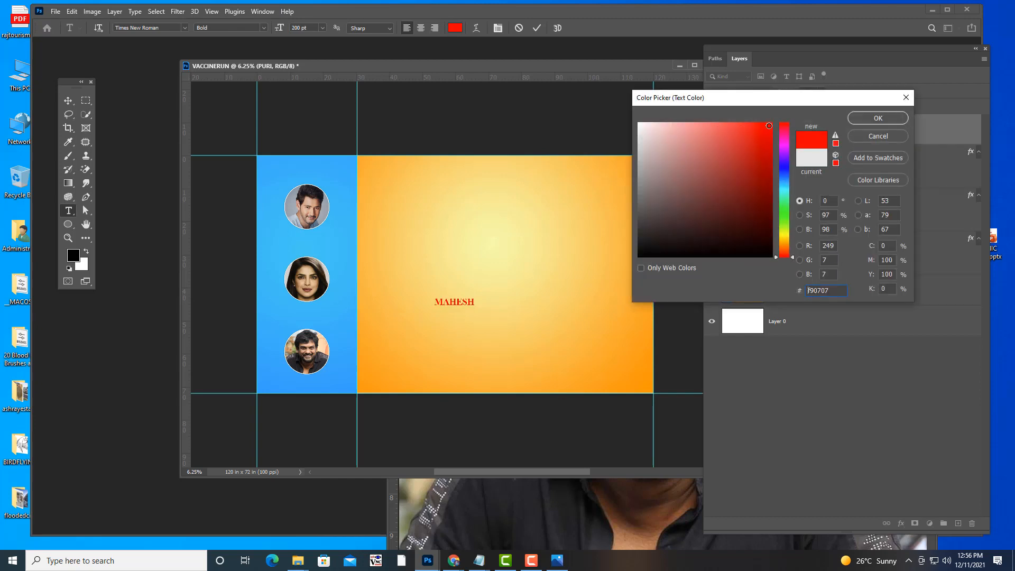
click(879, 118)
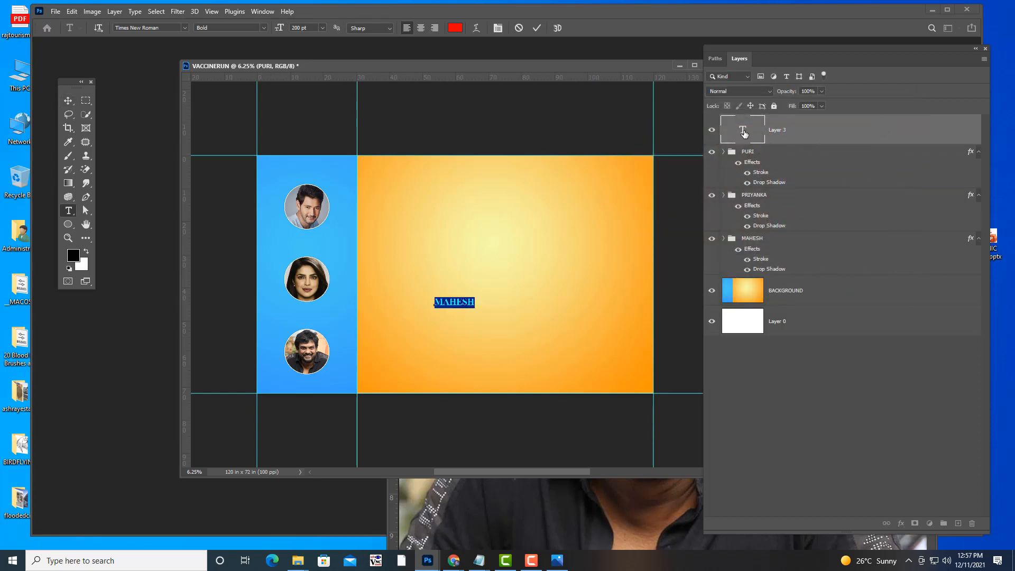
Step: Enlarge the MAHESH text to 240 pt and place it below the top circular photo
click(315, 27)
text(240)
key(Return)
click(69, 99)
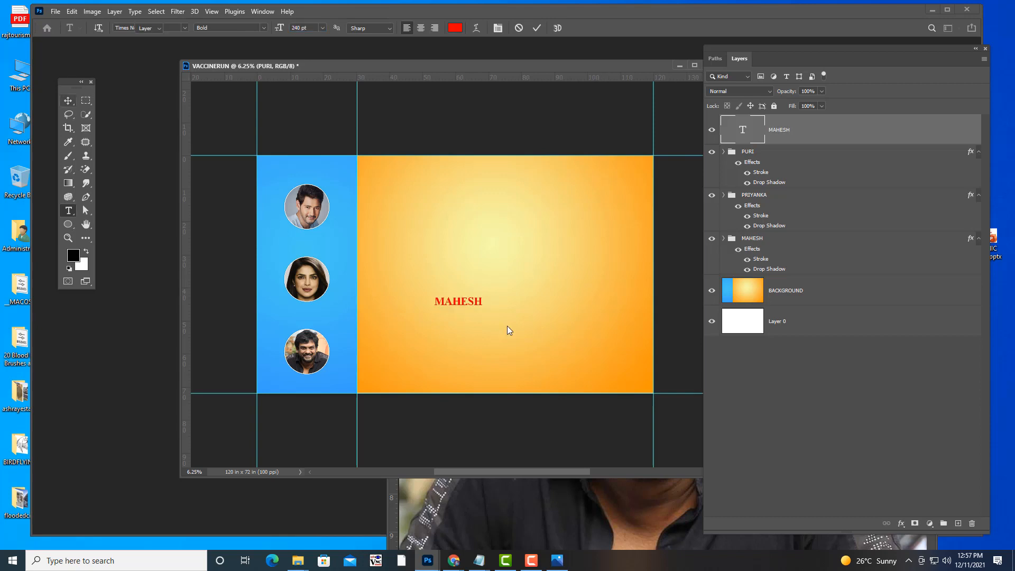
drag(465, 300, 316, 245)
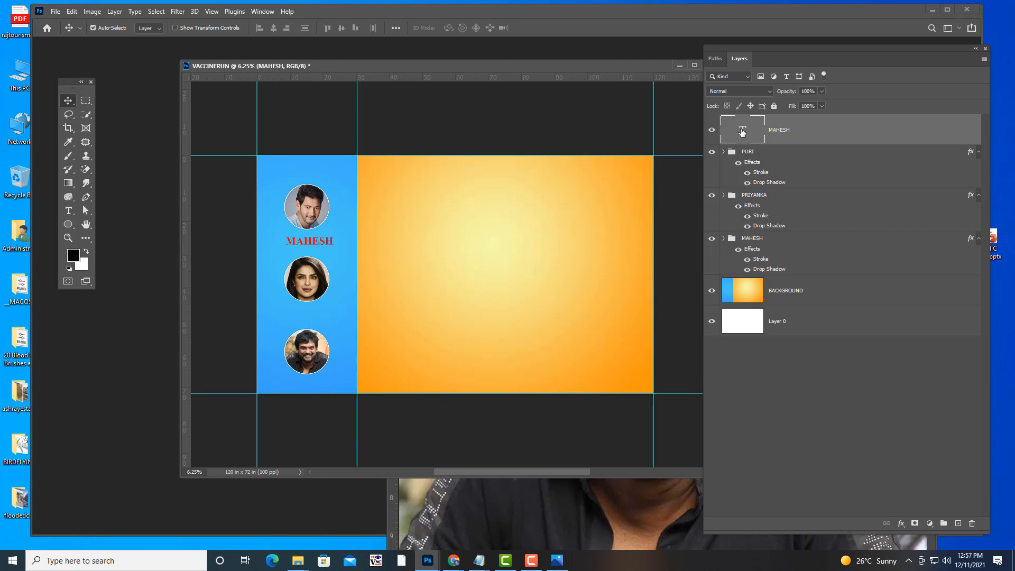
Step: Reduce the MAHESH text to 170 pt and centre it directly beneath the top photo
double_click(743, 130)
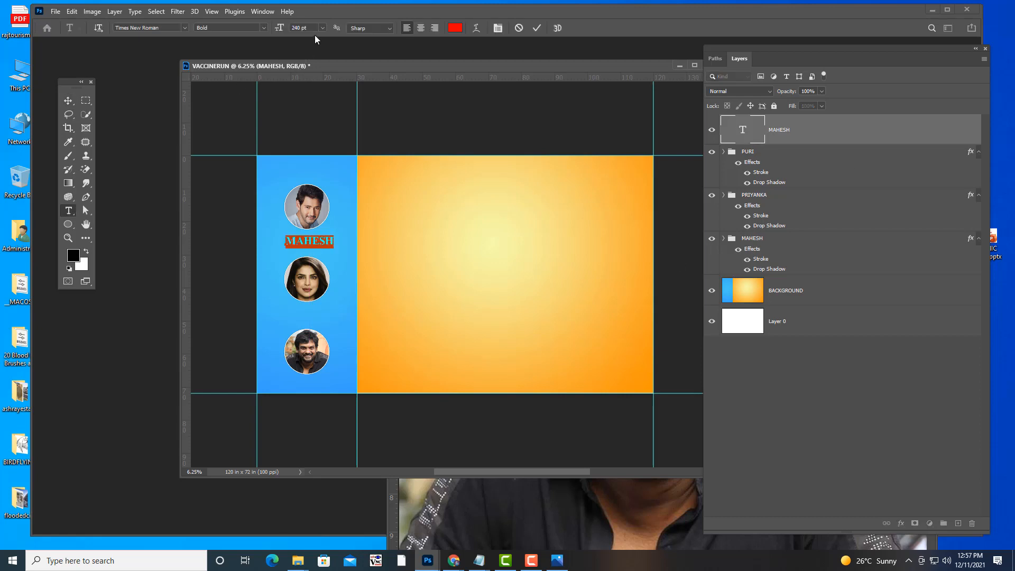
text(170)
key(Return)
click(334, 250)
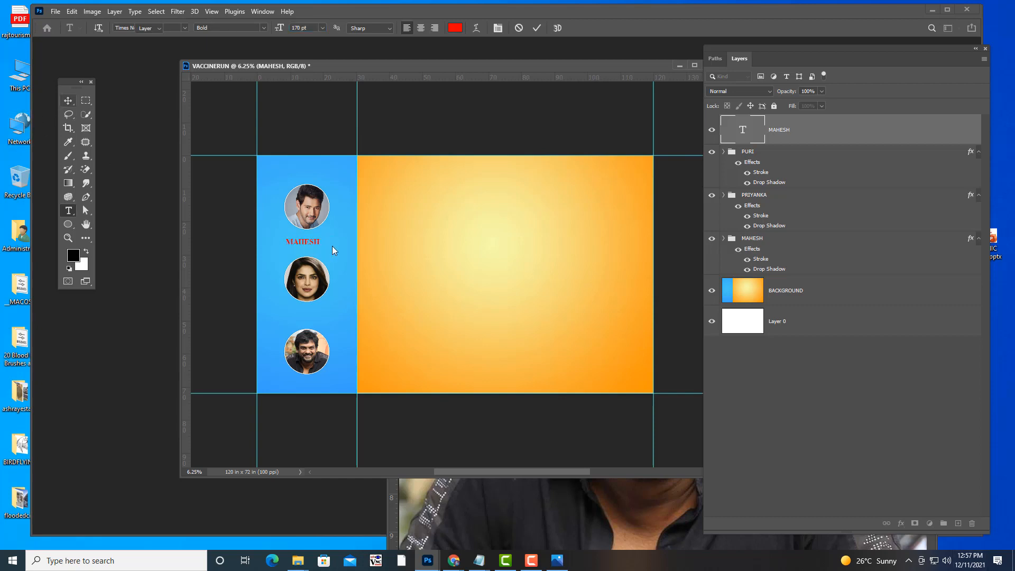
key(v)
drag(317, 246, 323, 239)
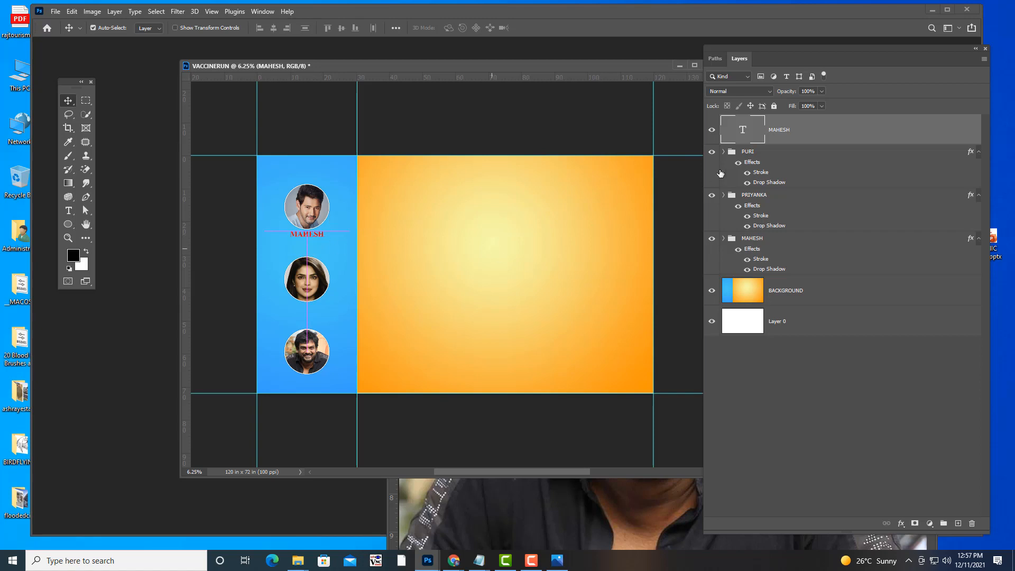
Step: Set the MAHESH text to 140 pt and realign it with the centre of the top photo
double_click(743, 130)
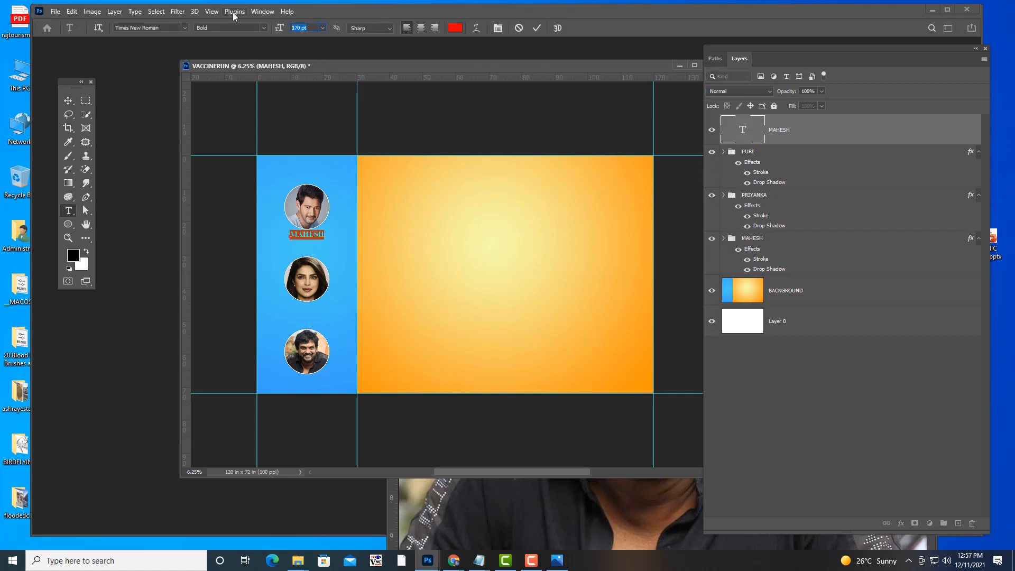
text(140)
key(Return)
click(68, 100)
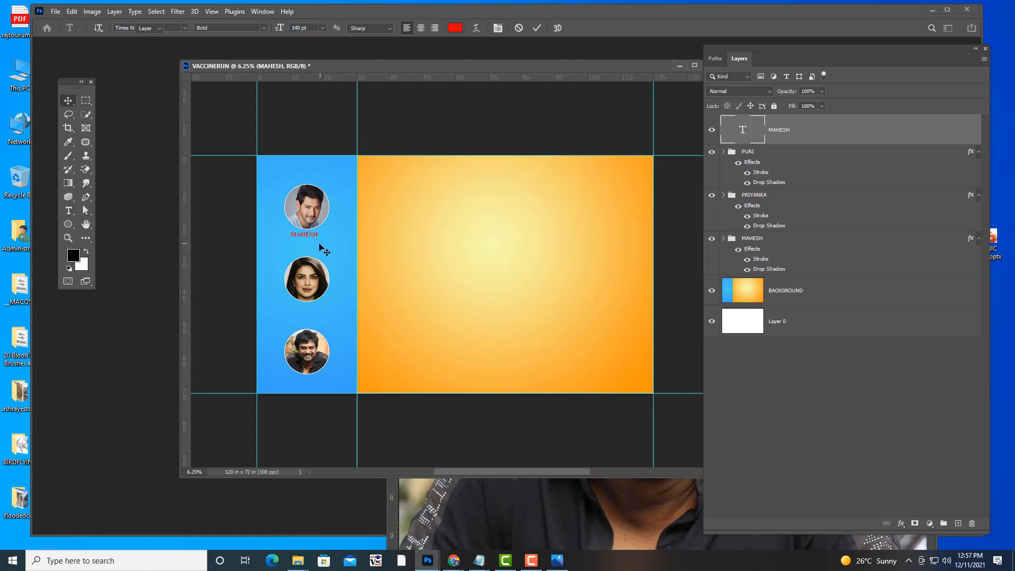
drag(315, 238, 319, 238)
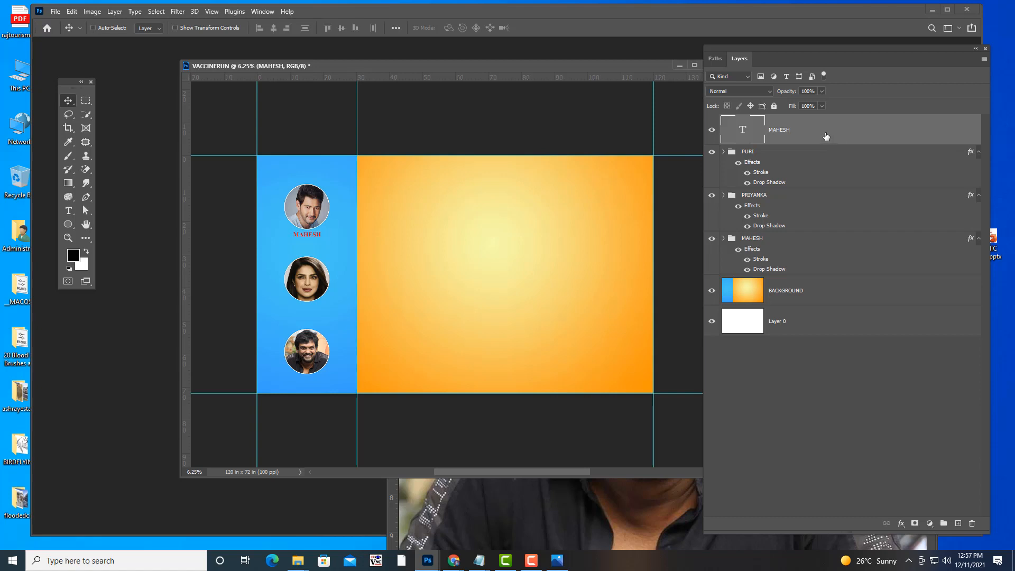
Step: Duplicate the MAHESH text layer and shift the copy straight down to form a second line
key(ctrl+j)
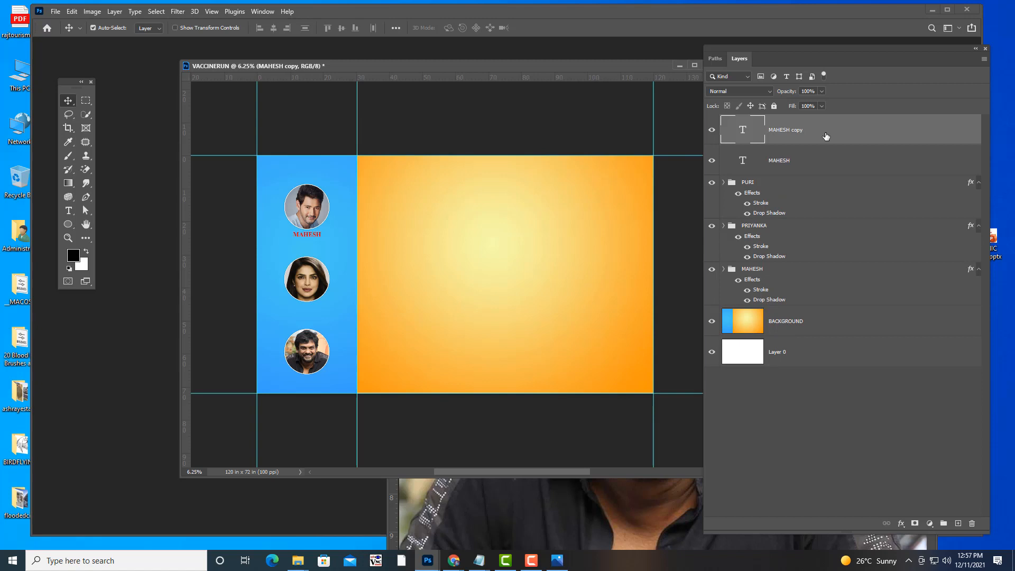
key(shift+Down)
key(shift+Down)
key(shift+Down)
key(shift+Down)
key(shift+Down)
Step: Change the duplicated text to TOLLYWOOD ACTOR and centre it under the MAHESH line
double_click(741, 131)
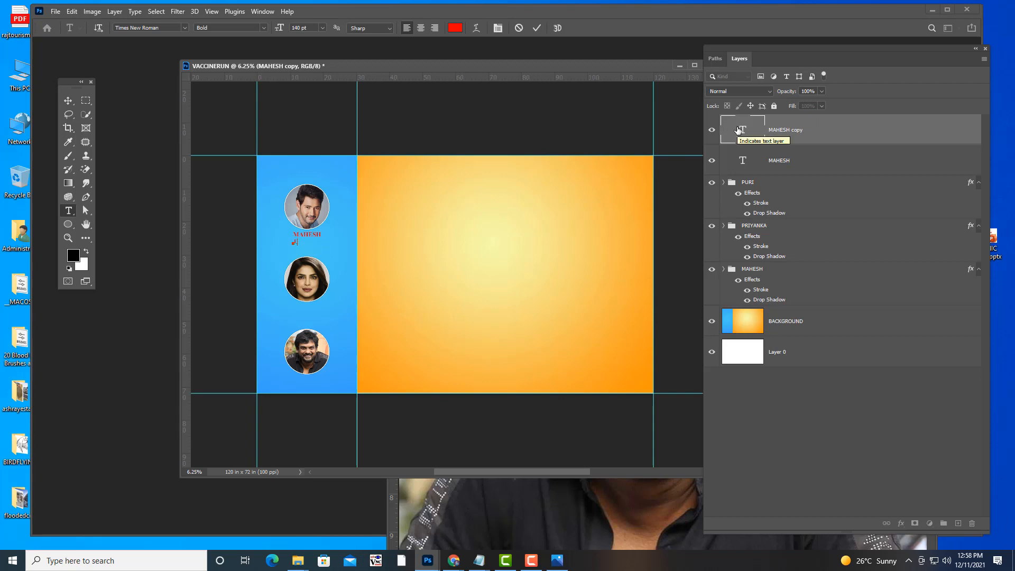
text(BOLLYWOODACTOR)
click(69, 105)
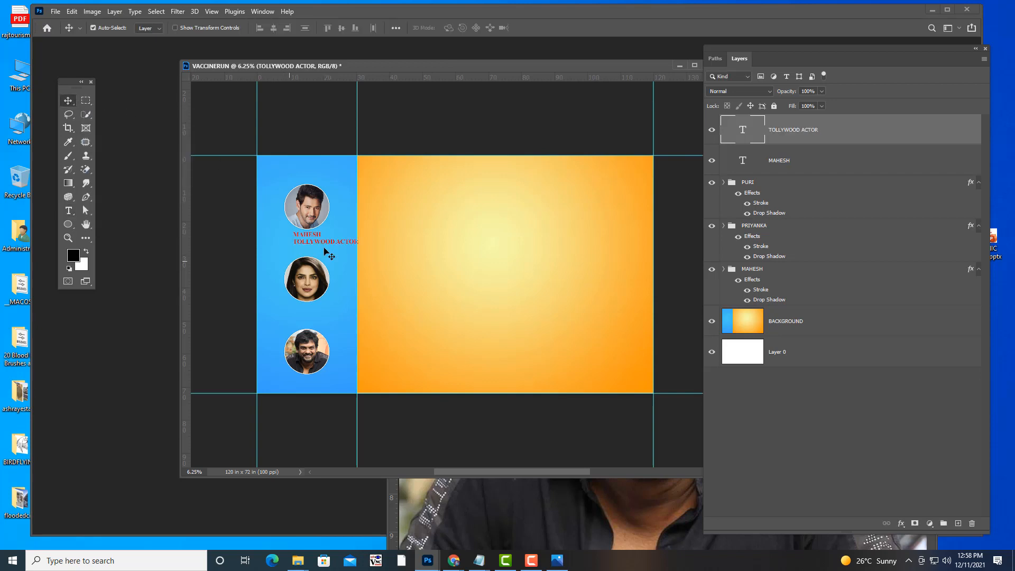
drag(350, 244, 318, 245)
Step: Group the MAHESH and TOLLYWOOD ACTOR text layers and name the group ACTORINFO
shift+click(808, 163)
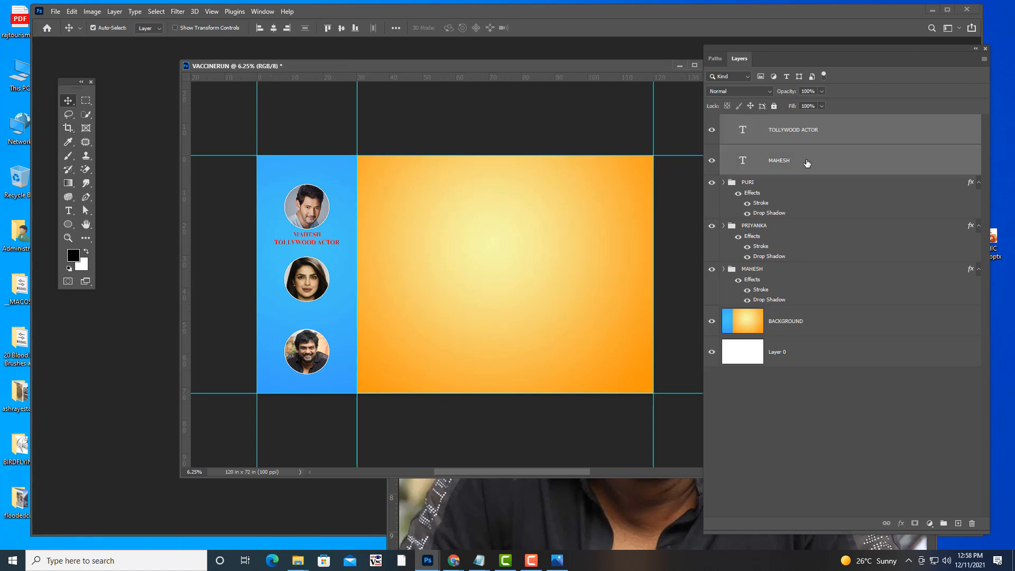
key(ctrl+g)
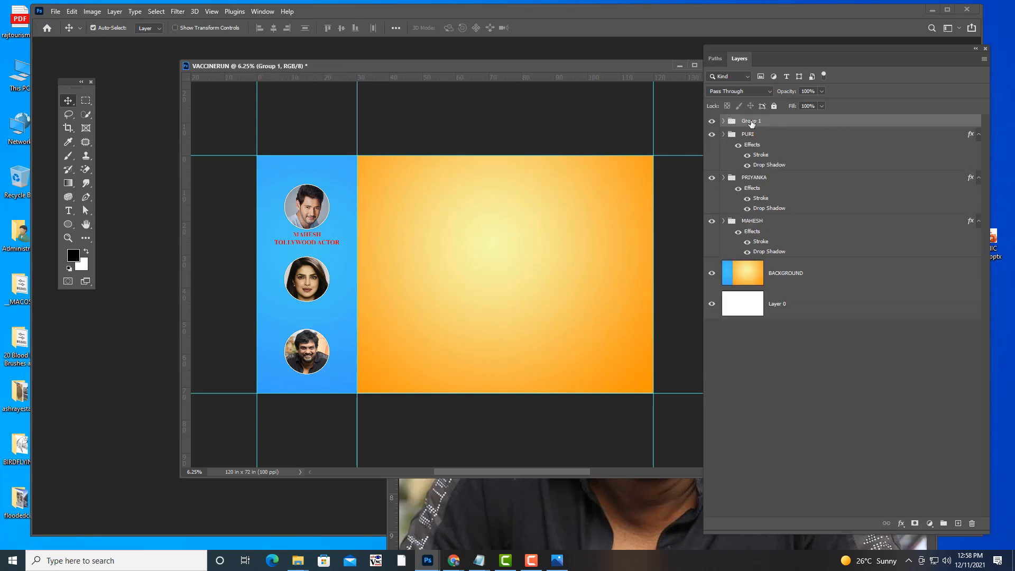
double_click(752, 120)
text(INF)
text(ACTORINF)
Step: Duplicate the ACTORINFO group and move the copy to just below the middle circular photo
click(833, 122)
key(ctrl+j)
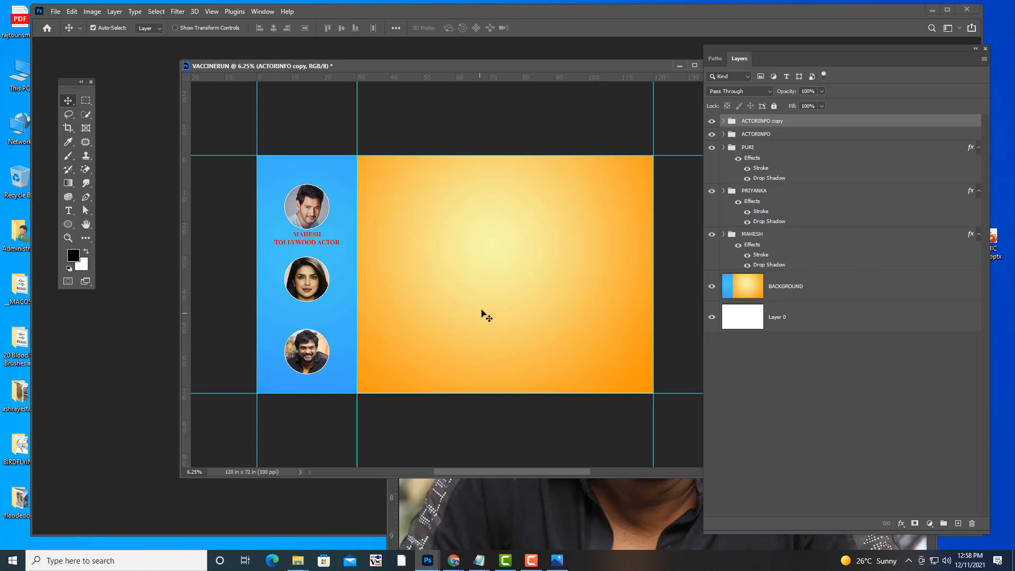
key(ctrl)
key(ctrl+t)
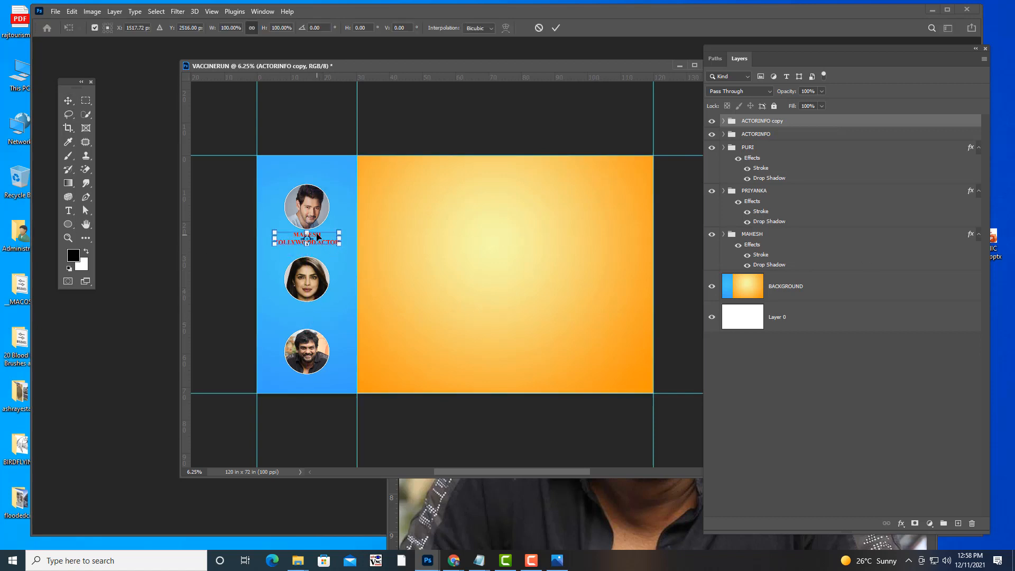
drag(319, 238, 318, 281)
drag(315, 315, 319, 310)
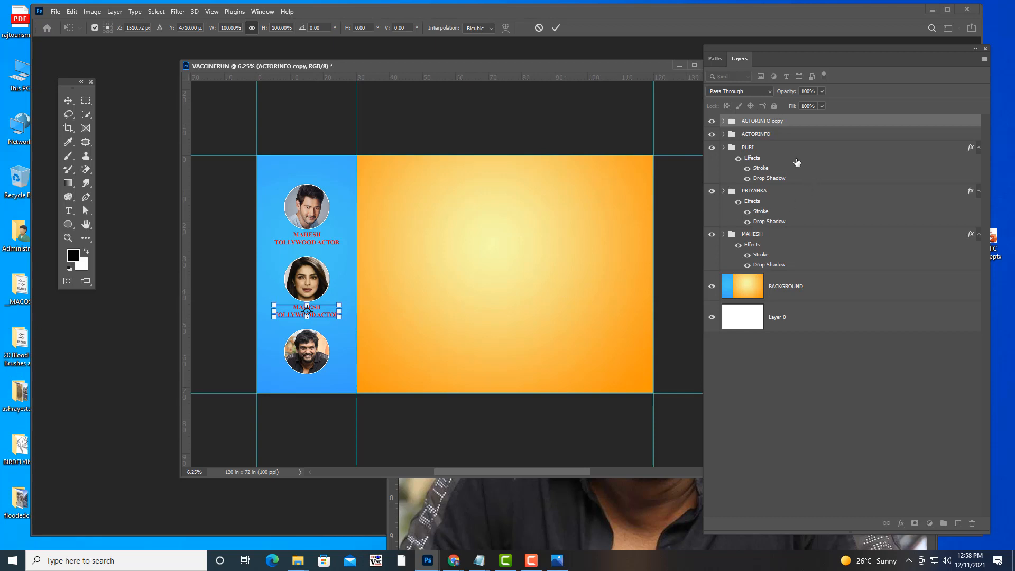
key(Return)
Step: Change the copied group's MAHESH text to PRIYANKA CHOPTRA and centre it under the middle photo
click(724, 121)
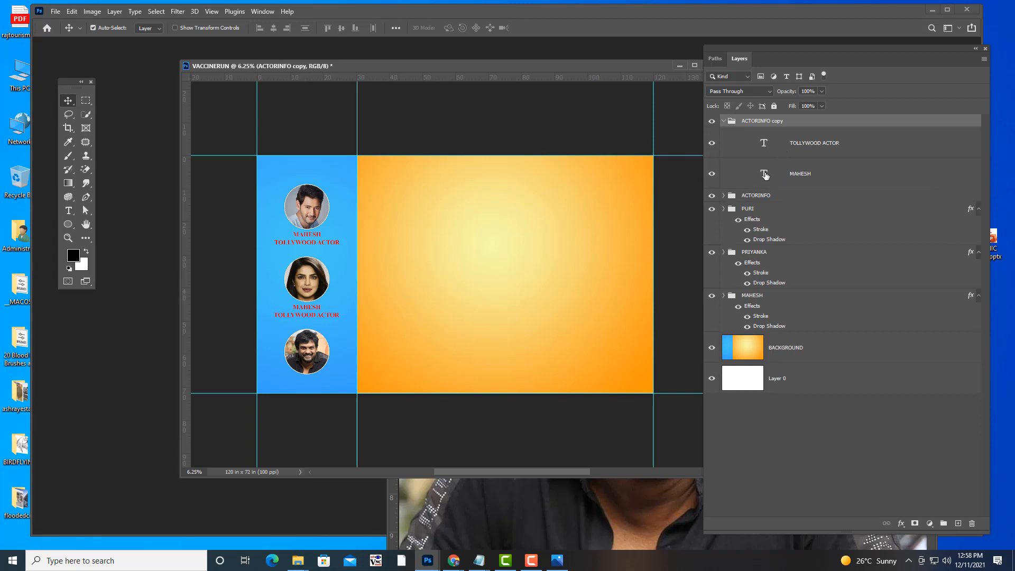
double_click(765, 174)
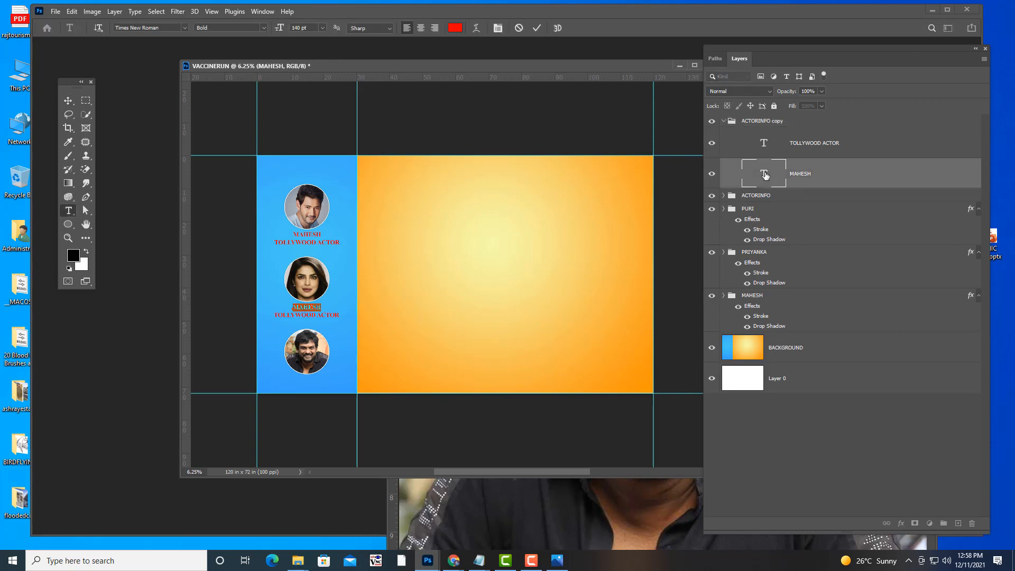
key(BackSpace)
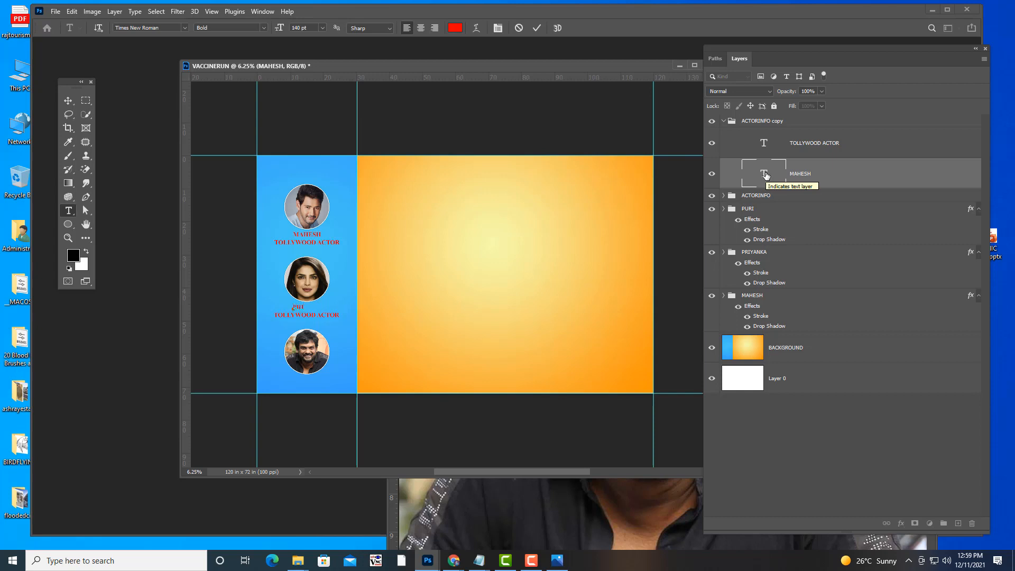
text(PRIYANKA CHOPTRA)
click(68, 101)
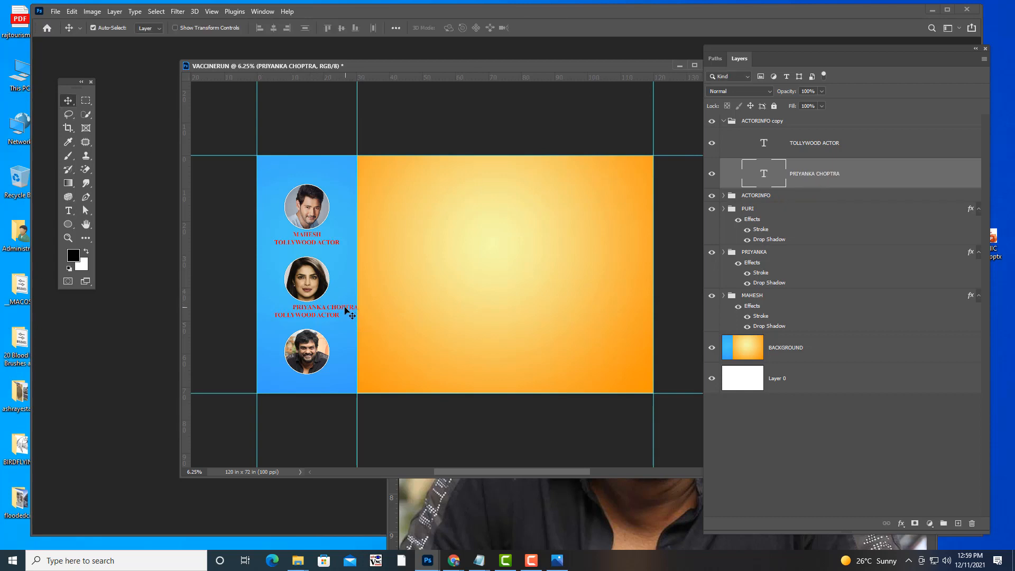
drag(344, 311, 326, 309)
double_click(765, 173)
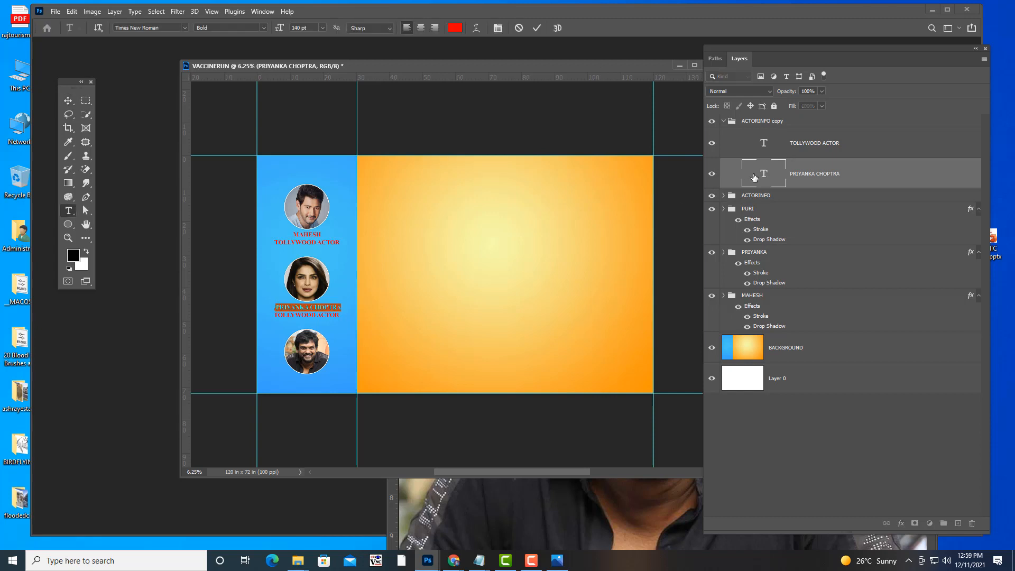
click(68, 101)
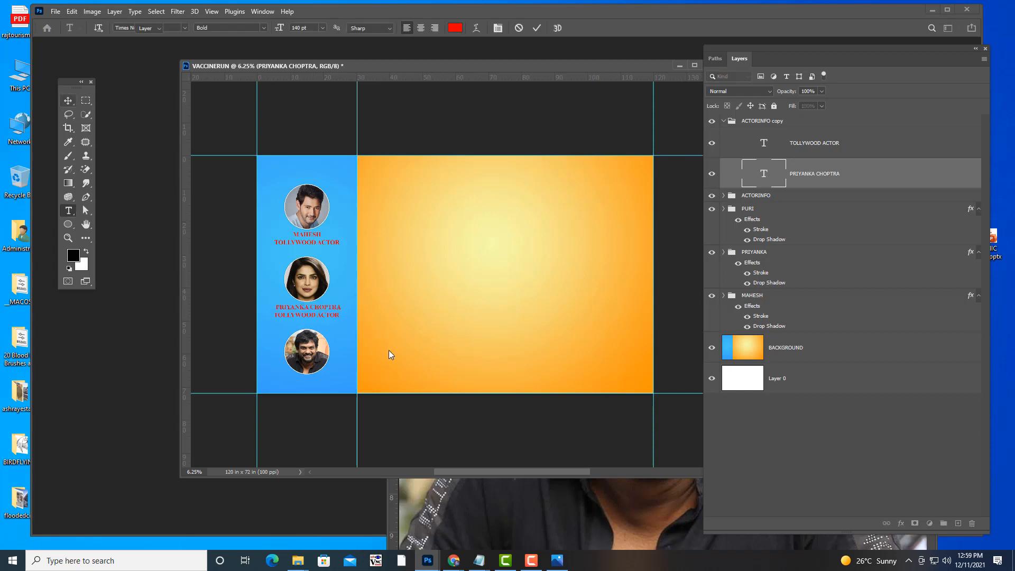
Step: Centre the PRIYANKA CHOPTRA text horizontally in the blue column by aligning it to a rectangular selection spanning the column's width, then clear the selection
drag(319, 309, 319, 307)
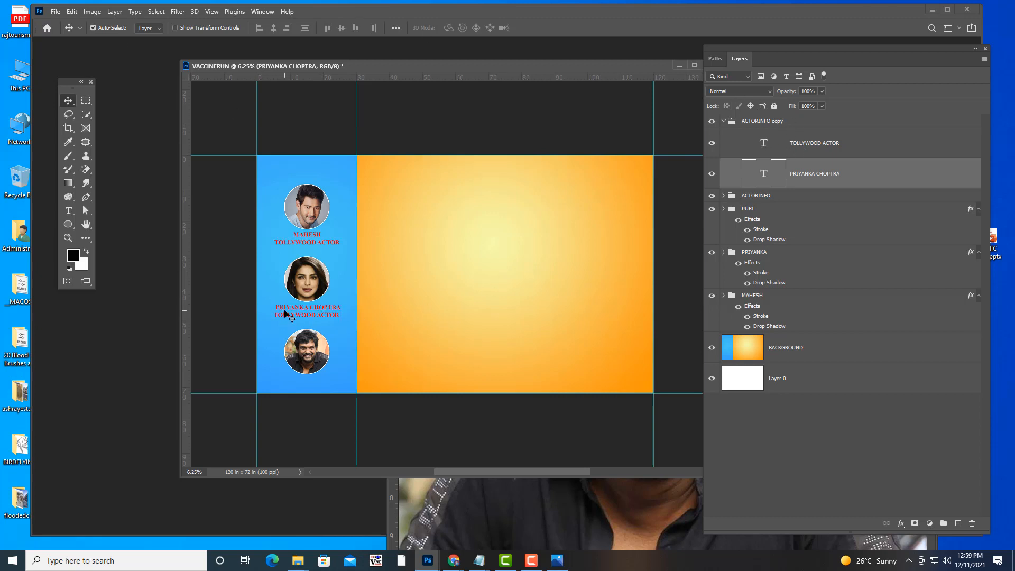
click(86, 100)
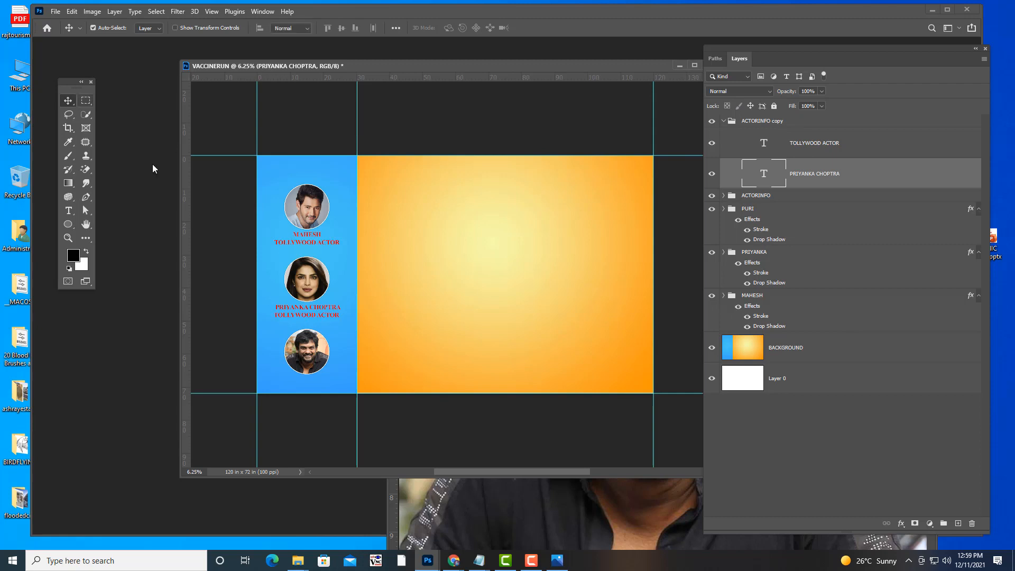
drag(258, 276, 358, 322)
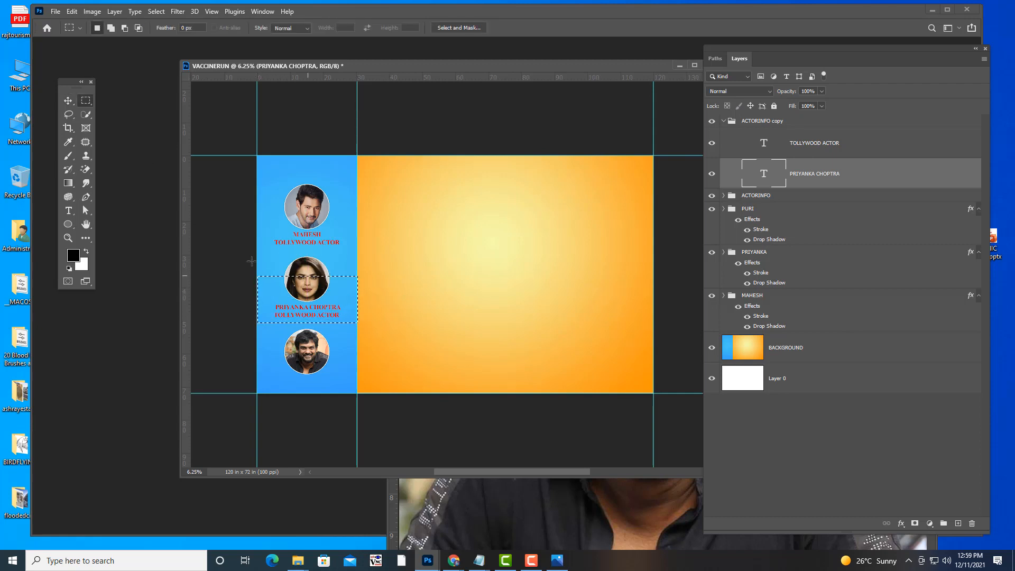
click(60, 99)
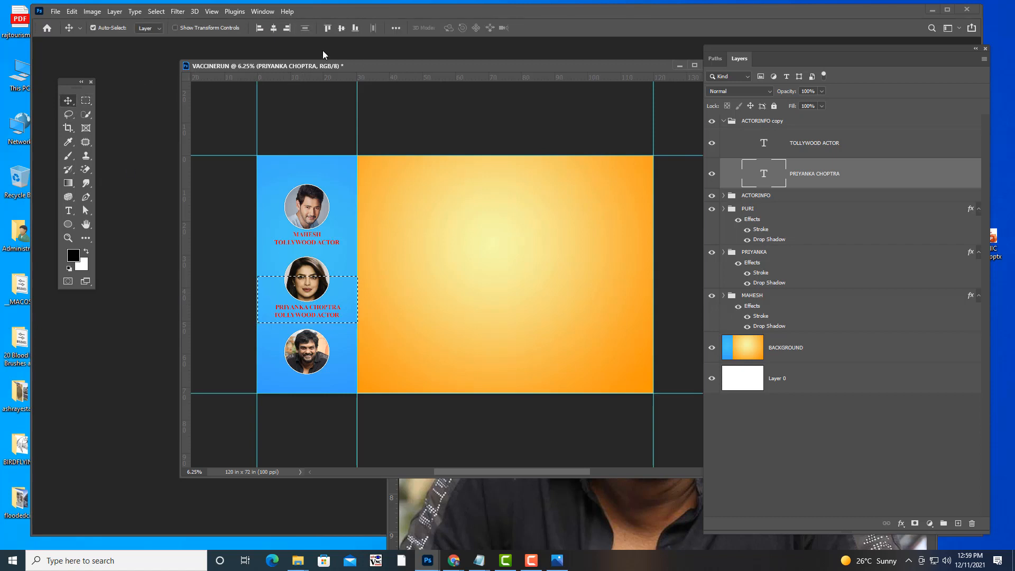
click(273, 28)
key(ctrl)
key(ctrl+d)
Step: Change the profession text under the middle photo to BOLLYWOOD ACTOR and add an extra space between PRIYANKA and CHOPTRA
double_click(764, 143)
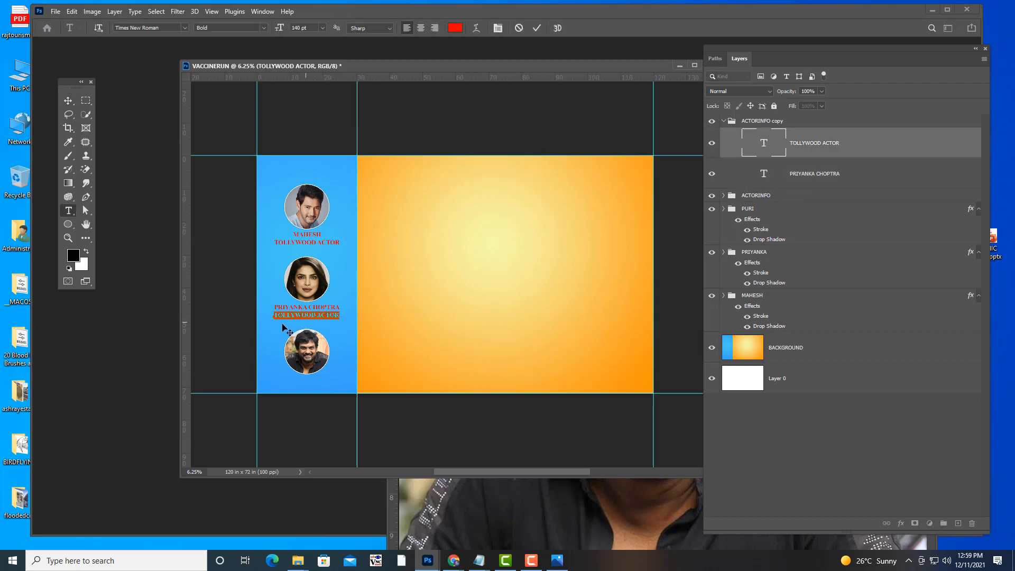
click(274, 315)
text(B)
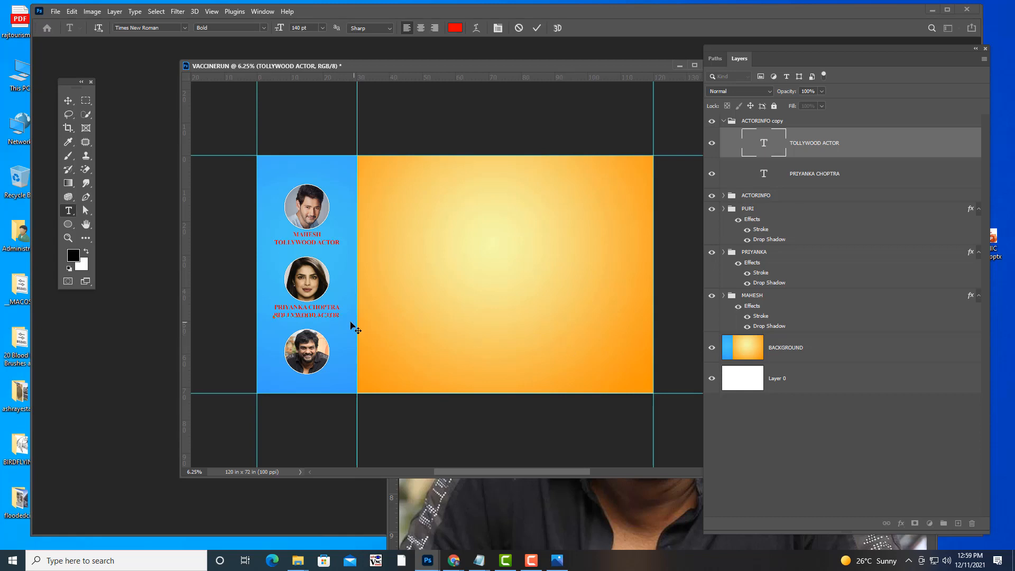
drag(340, 316, 270, 313)
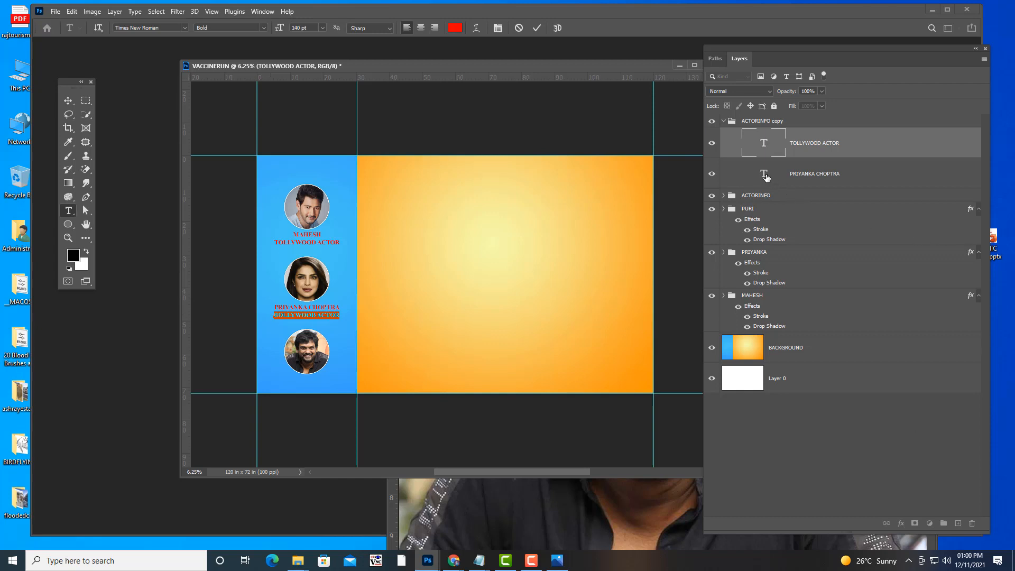
key(ctrl+Return)
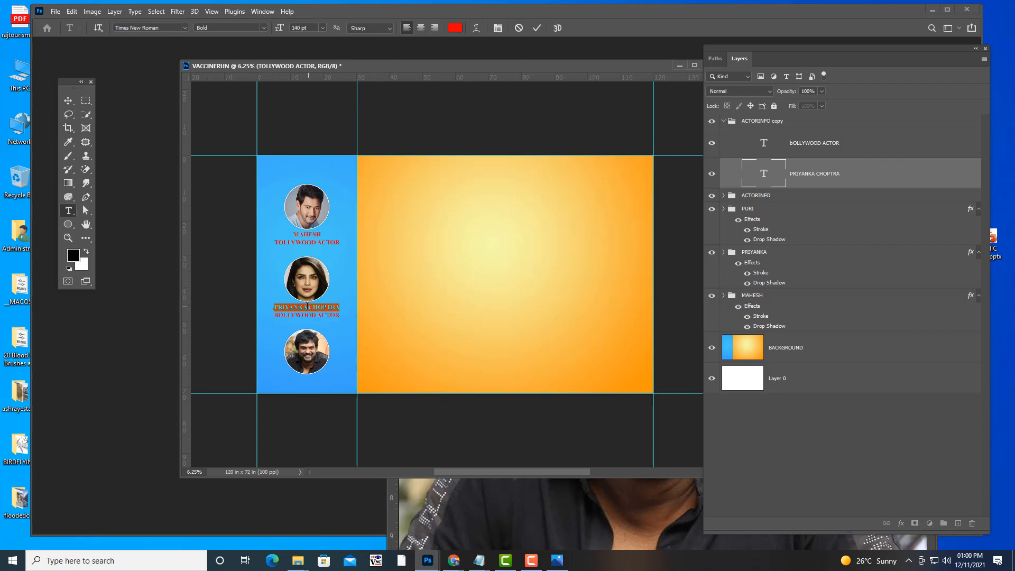
click(306, 307)
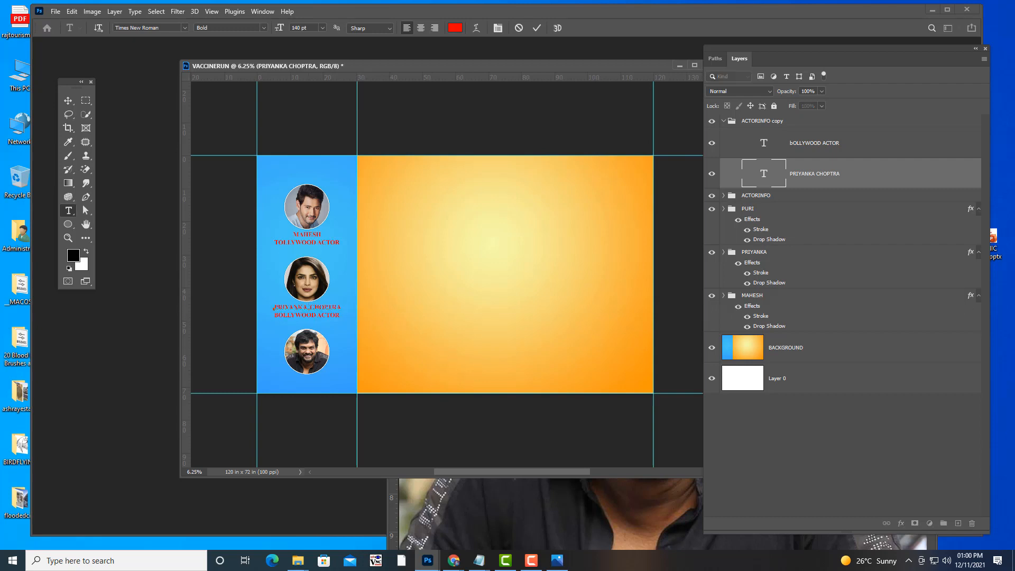
click(68, 100)
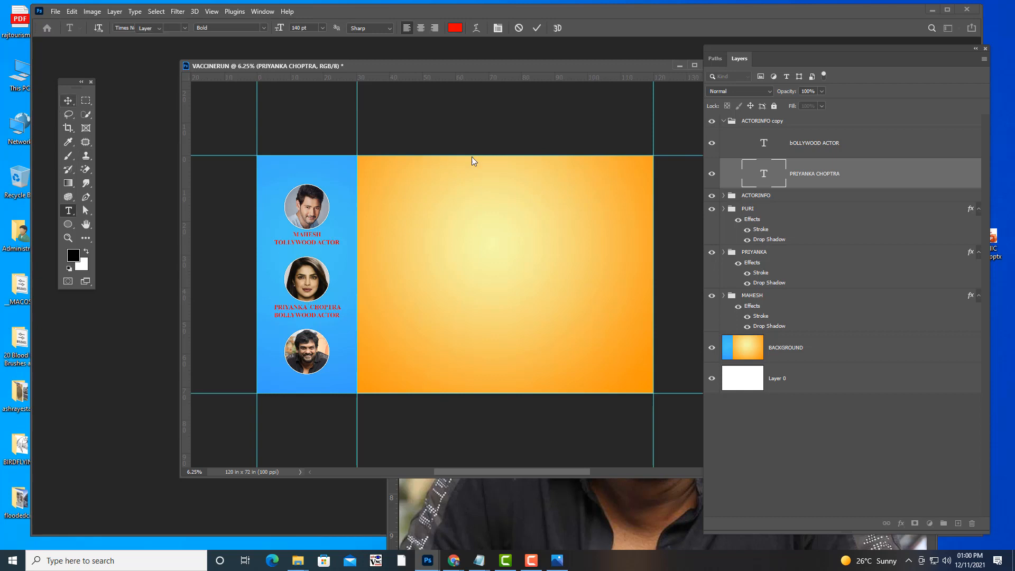
Step: Collapse the ACTORINFO copy group and rename it PRIYANKA, and rename the ACTORINFO group MAHESH
click(724, 122)
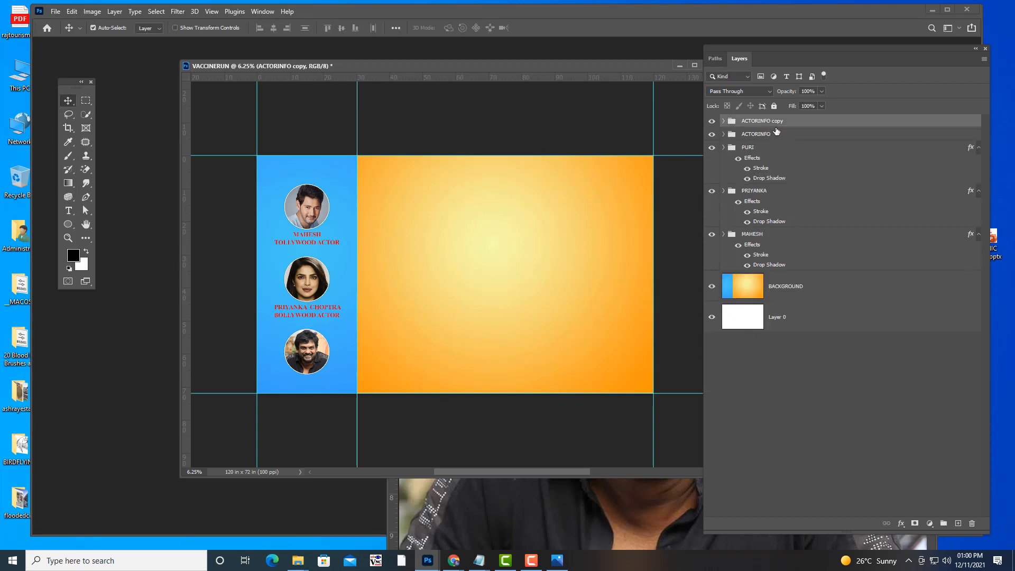
double_click(782, 123)
text(PRIYANKA)
double_click(763, 134)
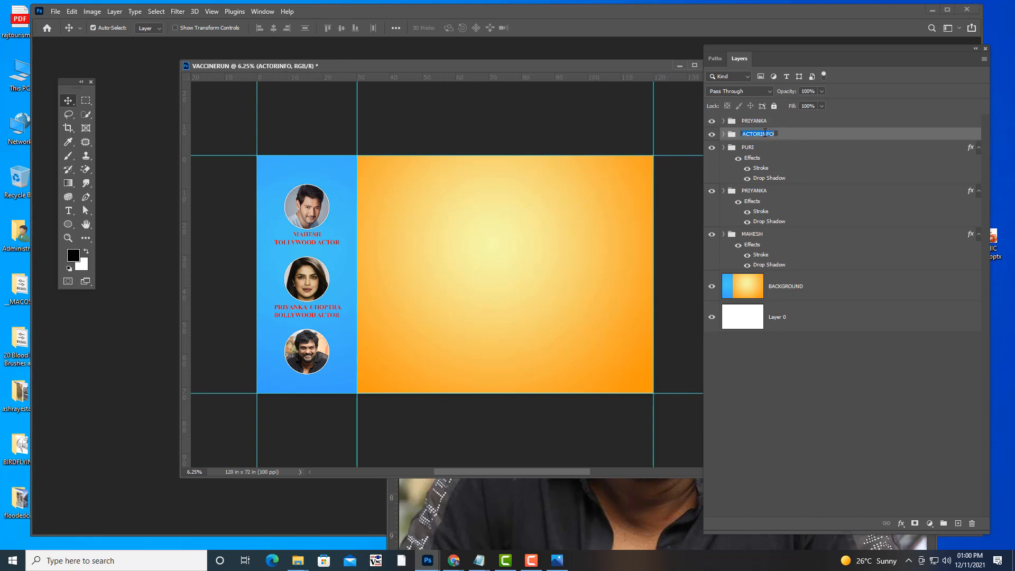
text(MAHESH)
key(Return)
click(802, 122)
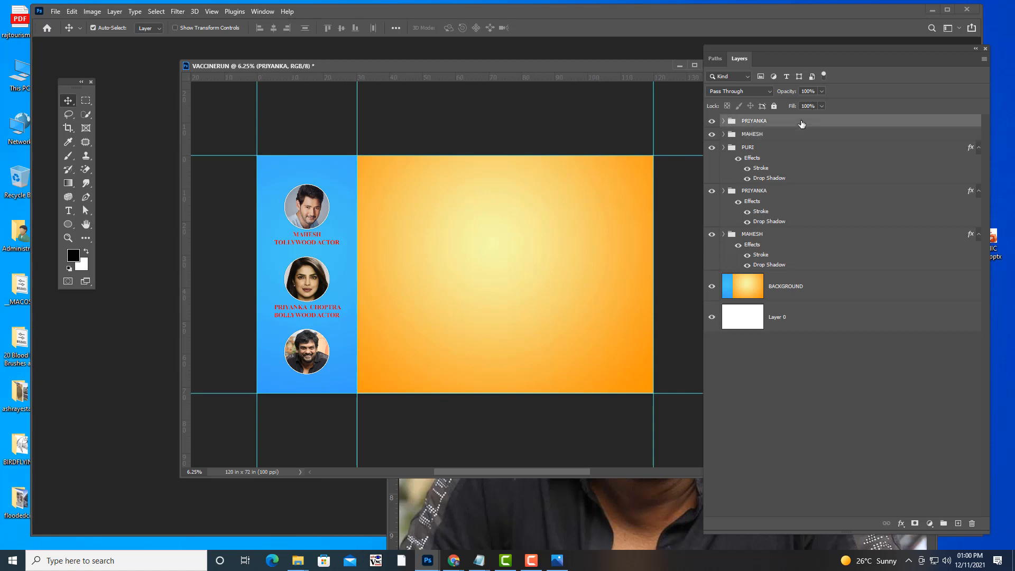
key(ctrl+j)
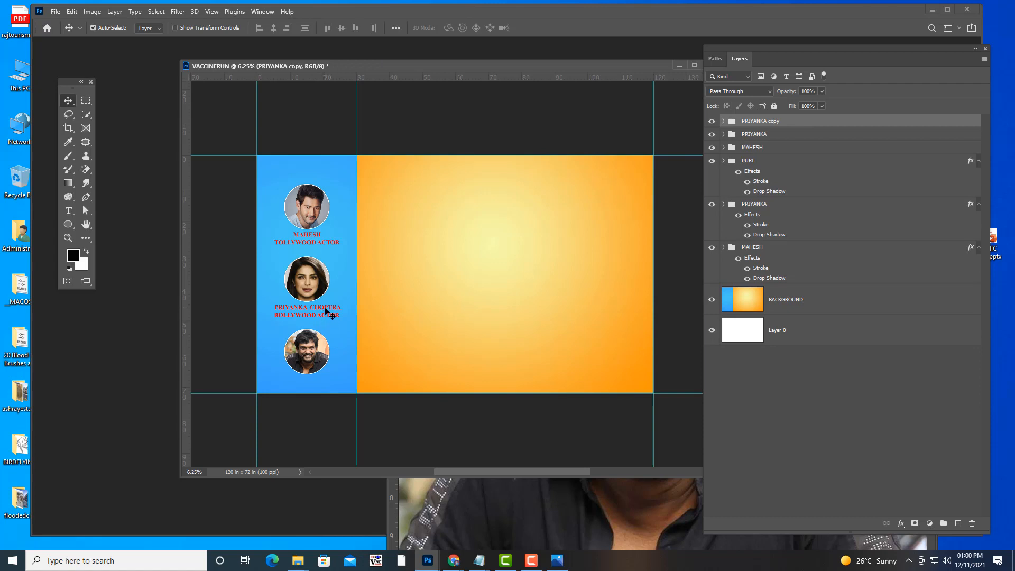
drag(327, 313, 324, 385)
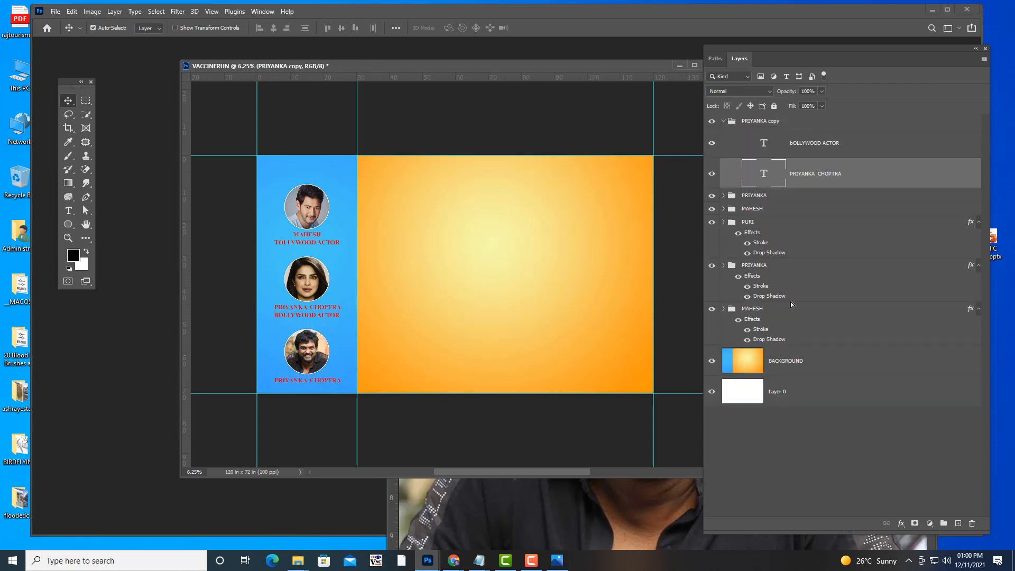
key(ctrl+z)
key(ctrl+z)
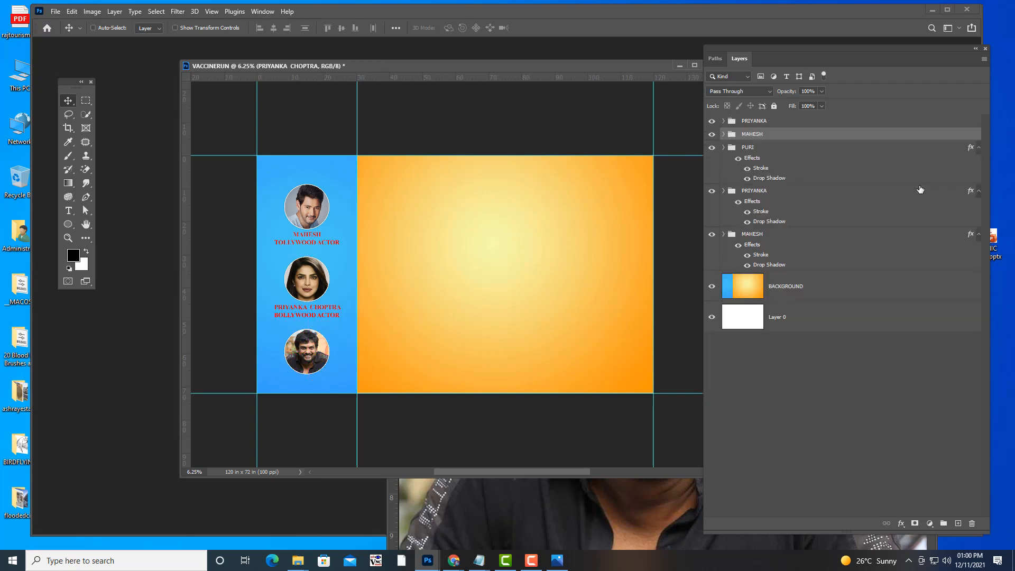
click(788, 123)
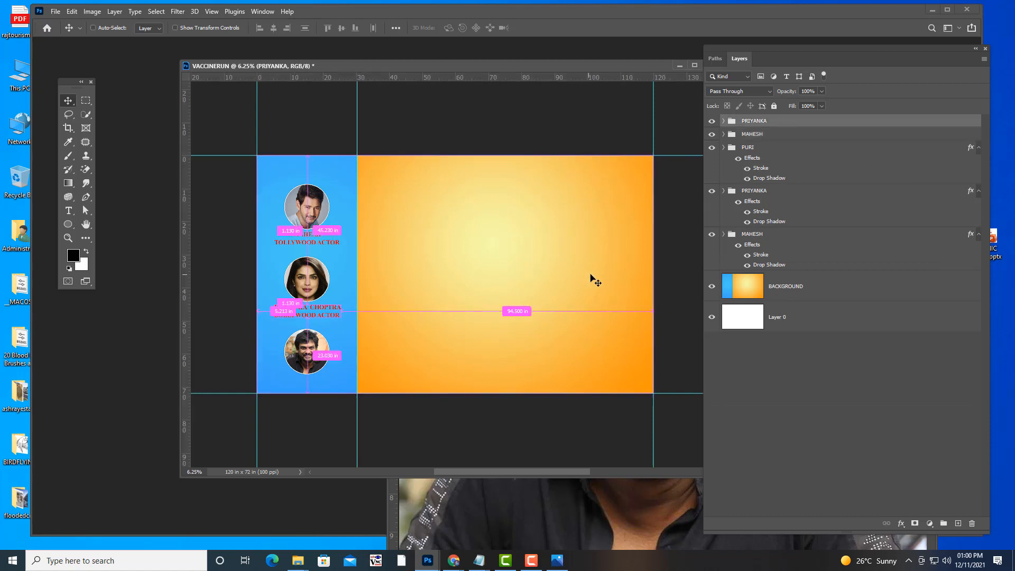
key(ctrl+t)
drag(324, 325, 324, 371)
key(ctrl+z)
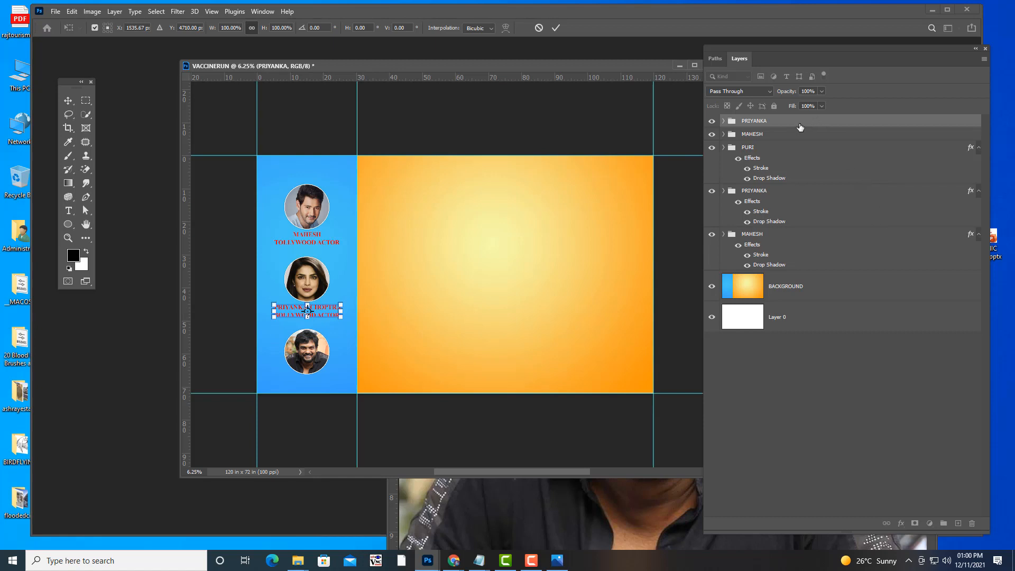
key(Return)
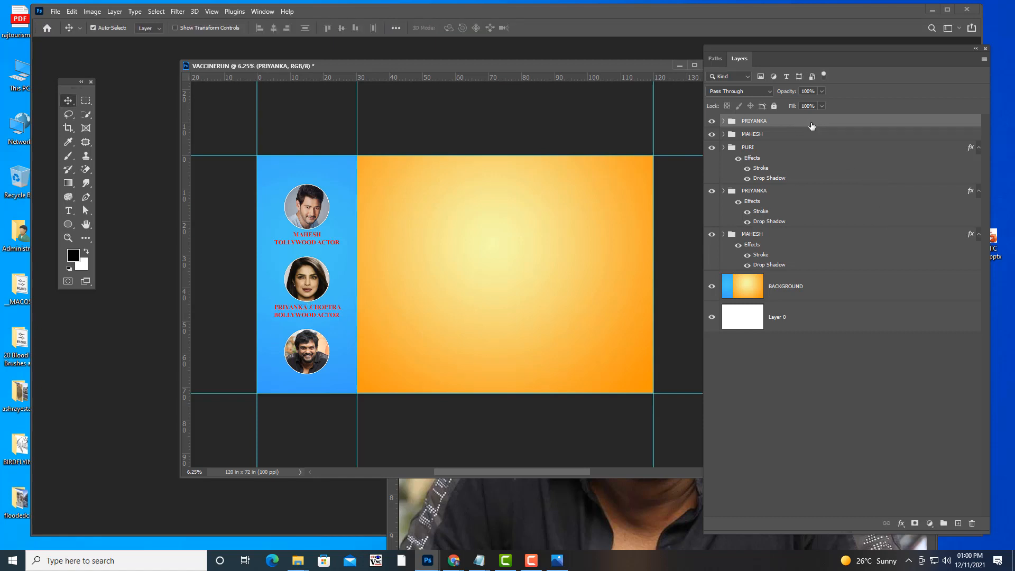
Step: Duplicate the PRIYANKA caption group and move the copy straight down to just below the third circular photo
key(ctrl+j)
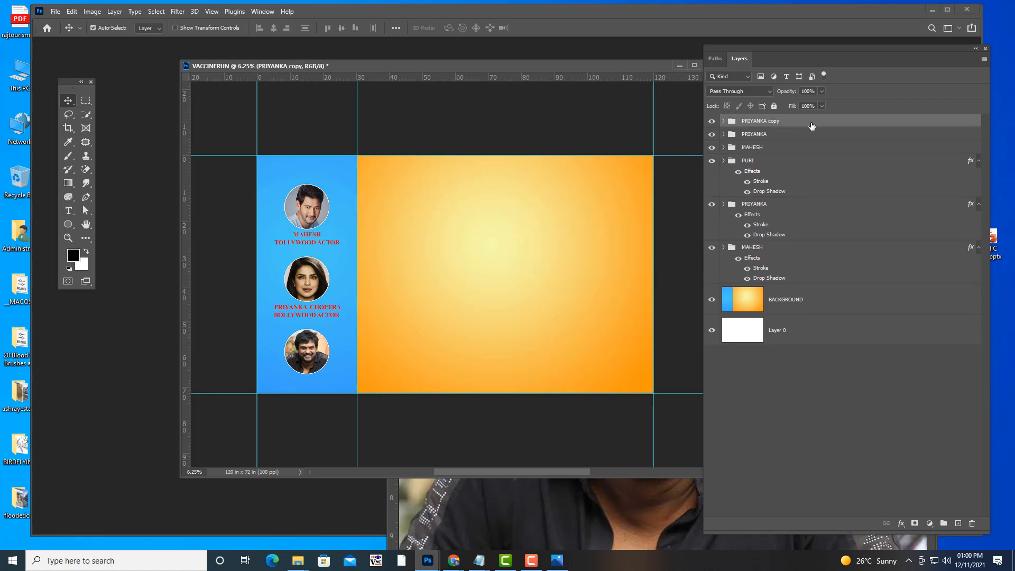
key(ctrl+t)
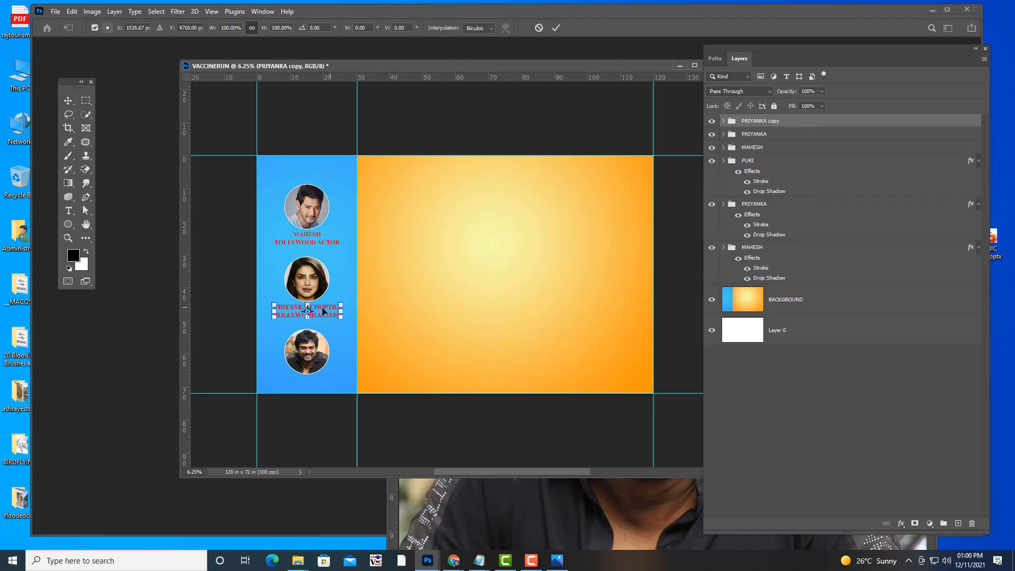
drag(325, 311, 326, 383)
key(Down)
key(Down)
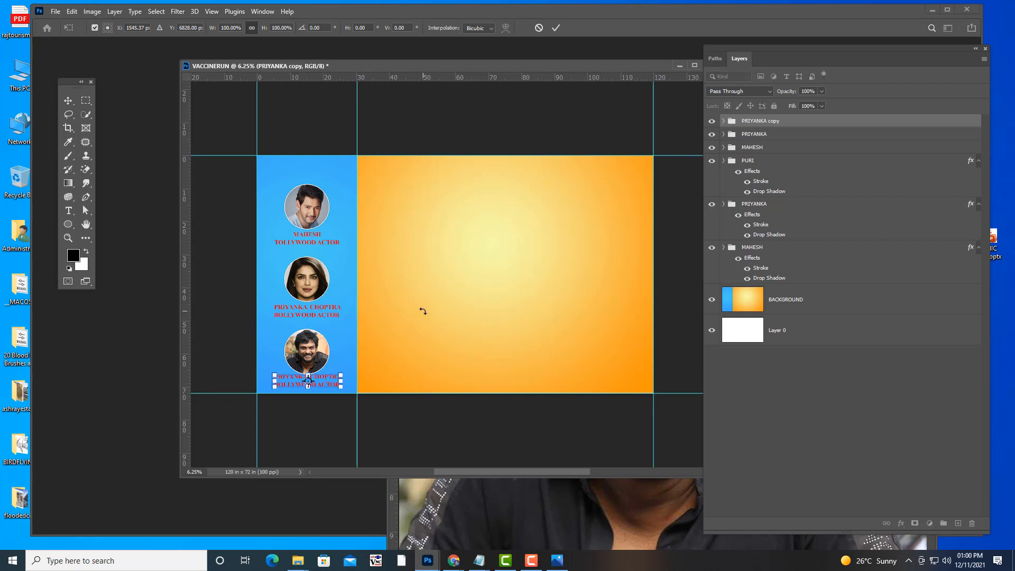
key(Down)
key(Return)
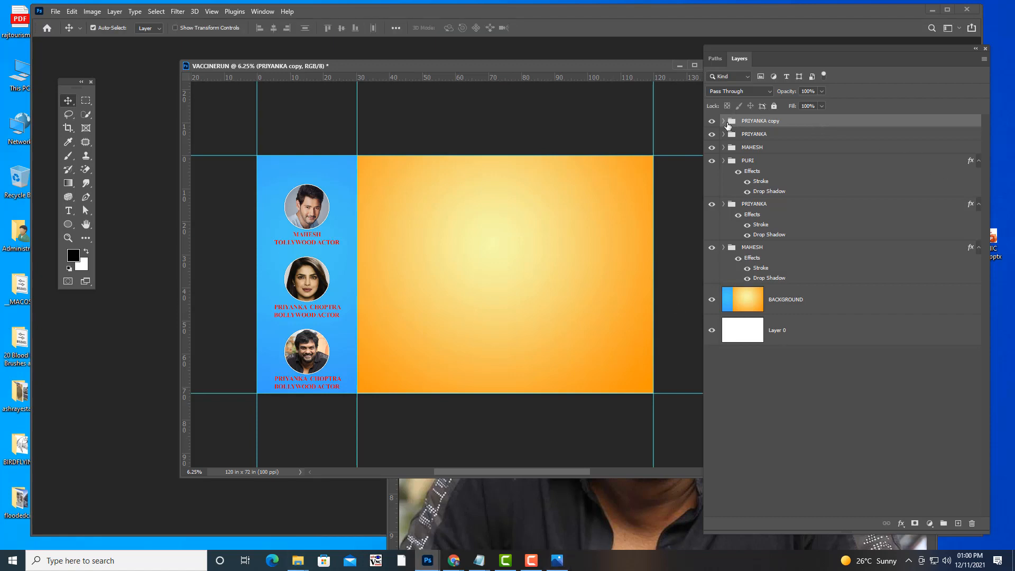
Step: Change the copied group's PRIYANKA CHOPTRA text to PURI JAGANNATH, using leading spaces to centre it under the third photo
click(724, 121)
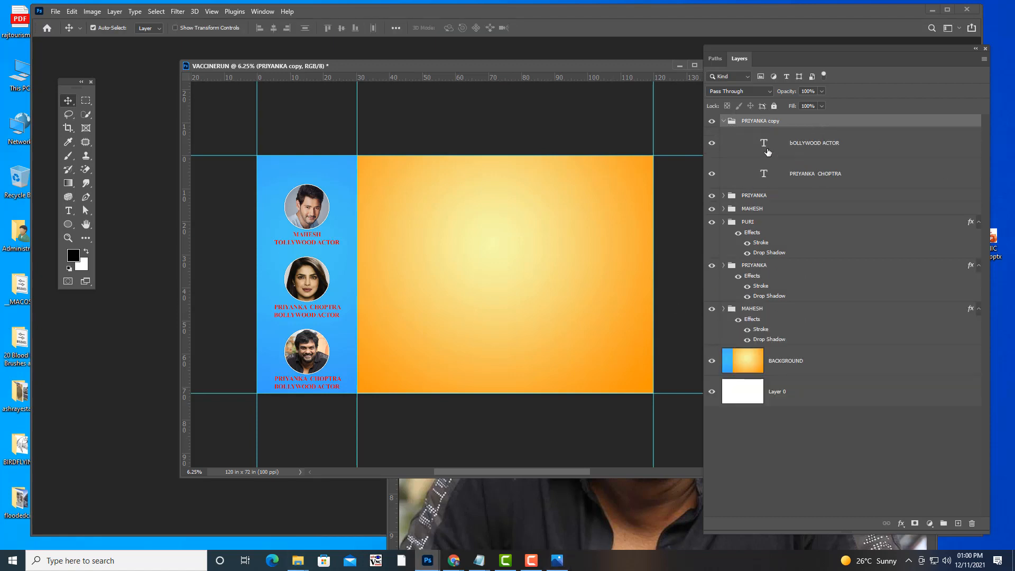
double_click(765, 176)
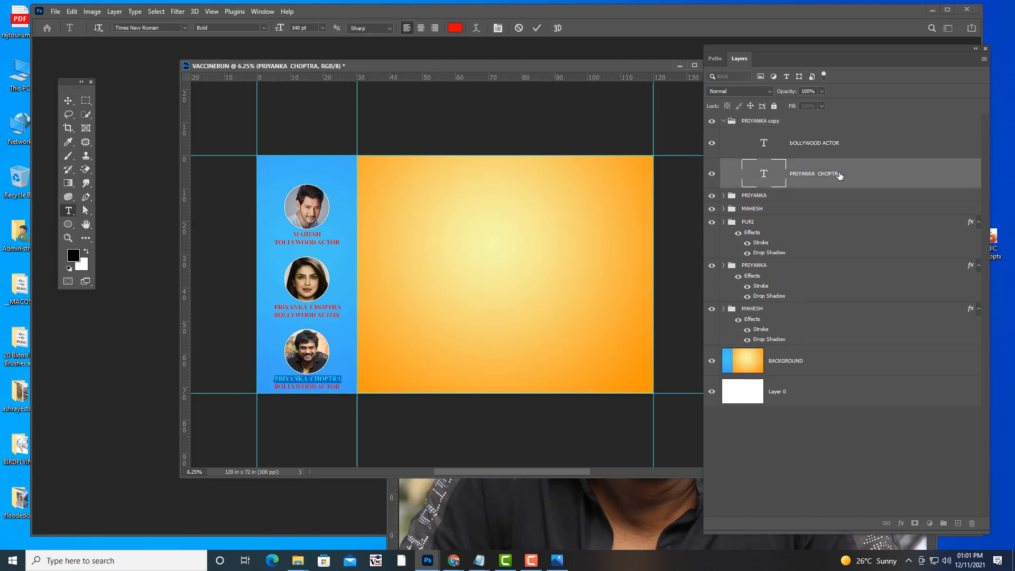
key(BackSpace)
text(PURIJAGANNATH)
key(Home)
click(68, 100)
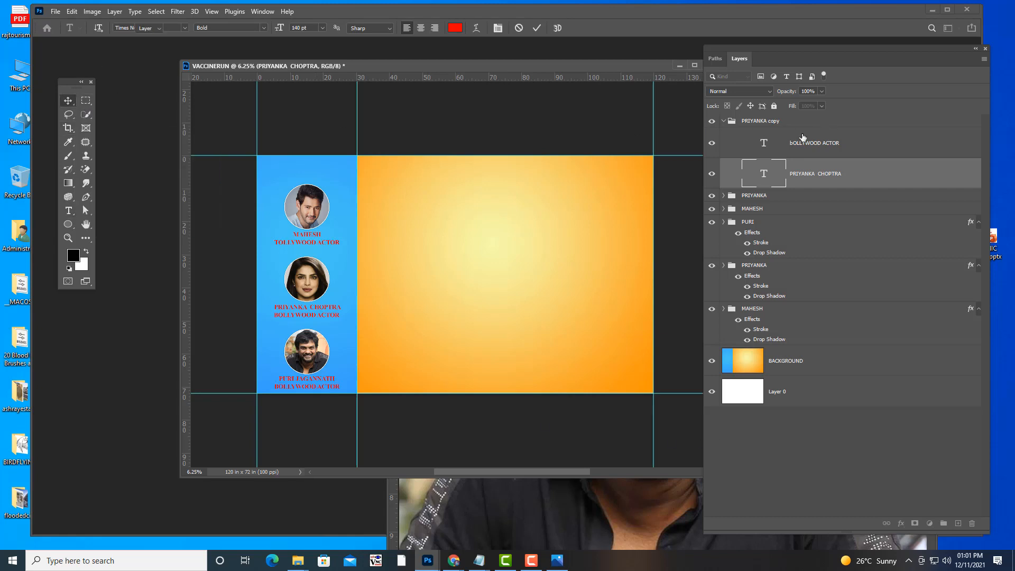
Step: Replace the BOLLYWOOD ACTOR text under the third photo with DIRECTOR, keeping it left-aligned
double_click(765, 144)
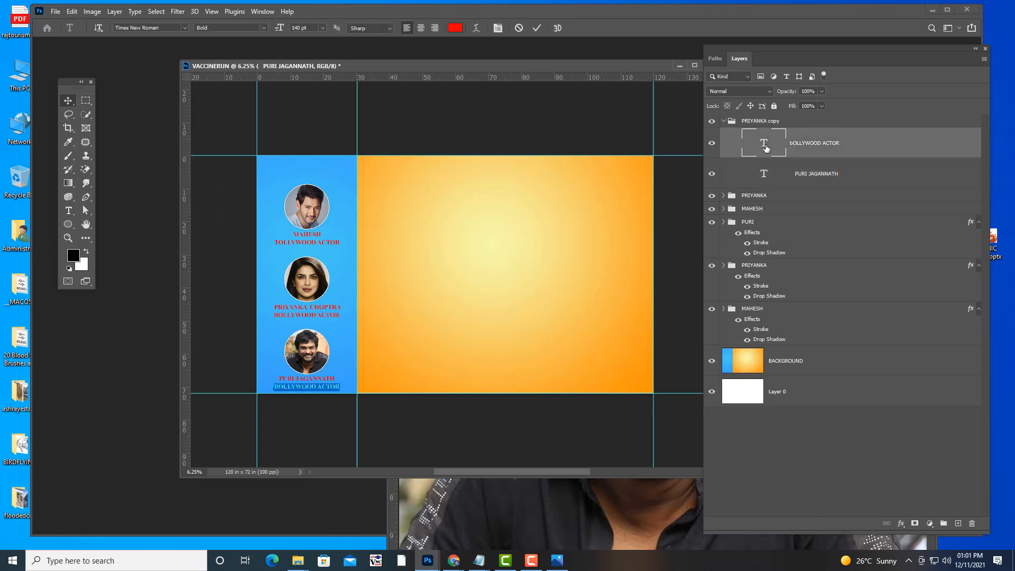
key(BackSpace)
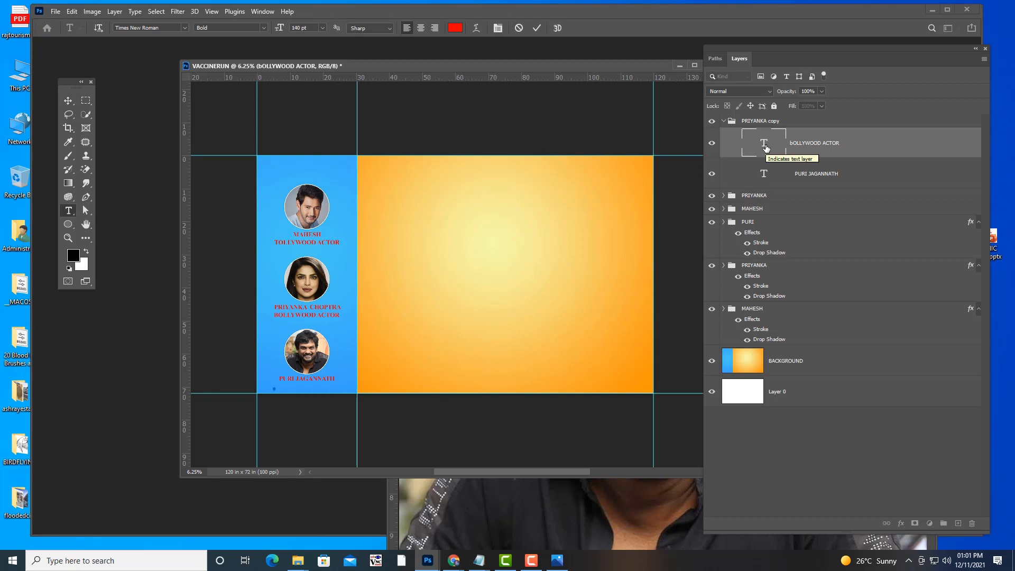
text(DIRECTOR)
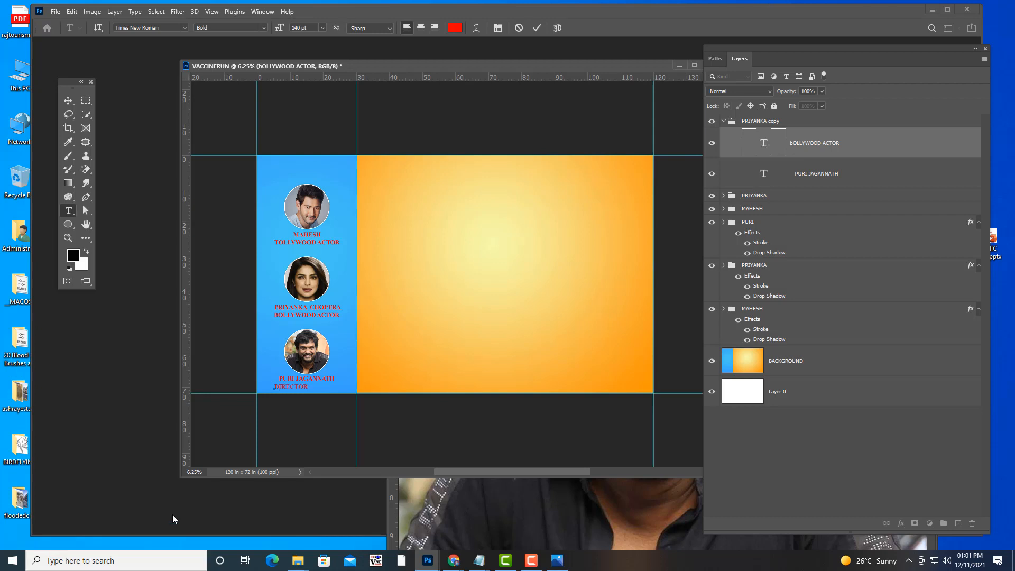
drag(310, 387, 268, 367)
click(422, 28)
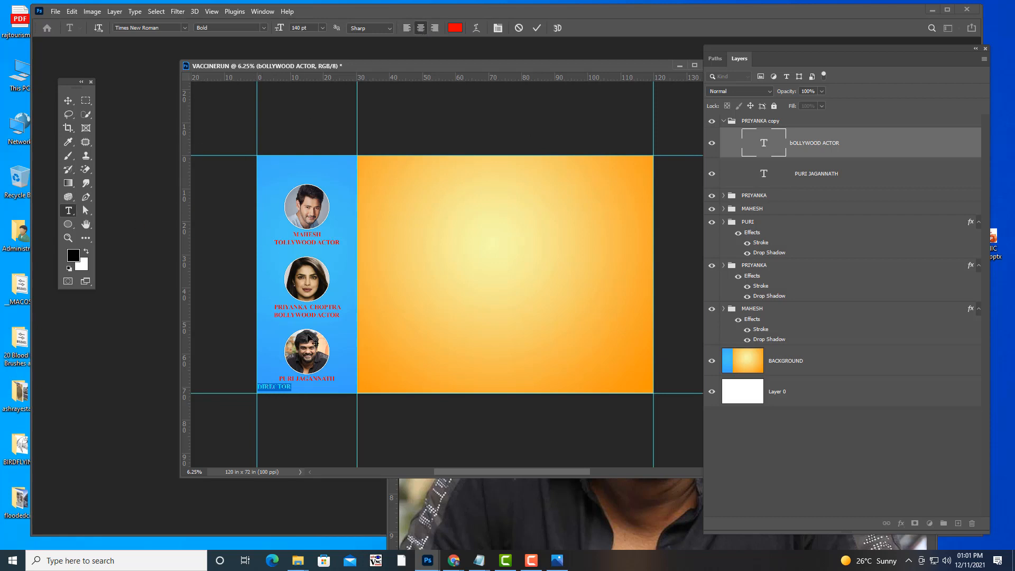
key(ctrl+shift+l)
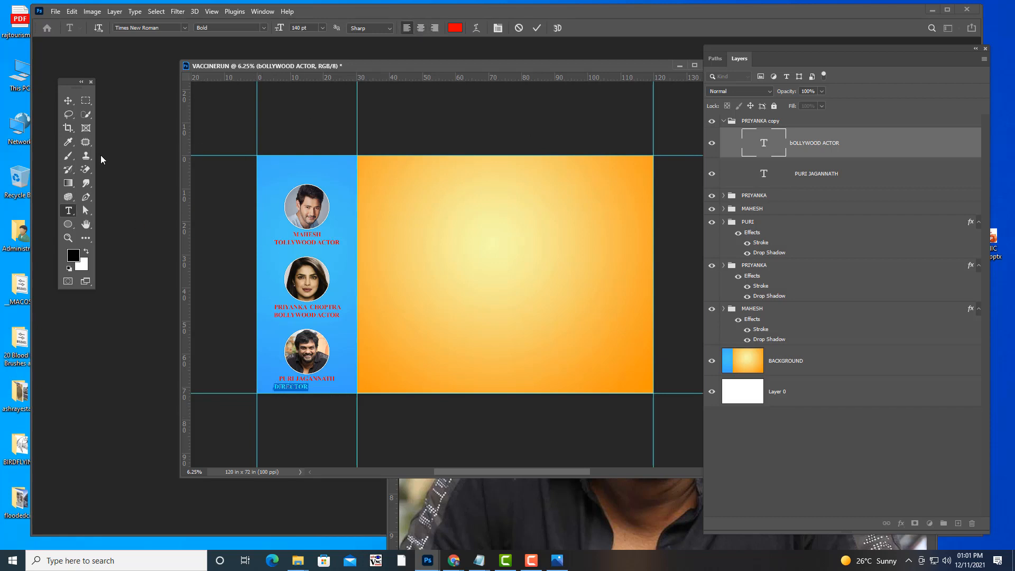
click(68, 100)
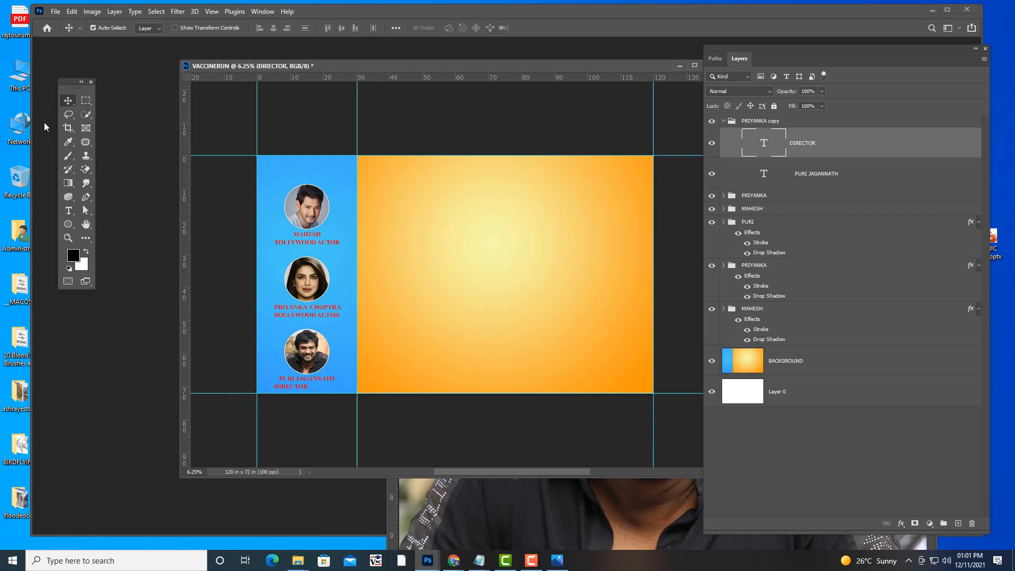
Step: Centre the DIRECTOR text horizontally in the blue column by aligning it to a rectangular selection around the caption, then clear the selection
click(89, 101)
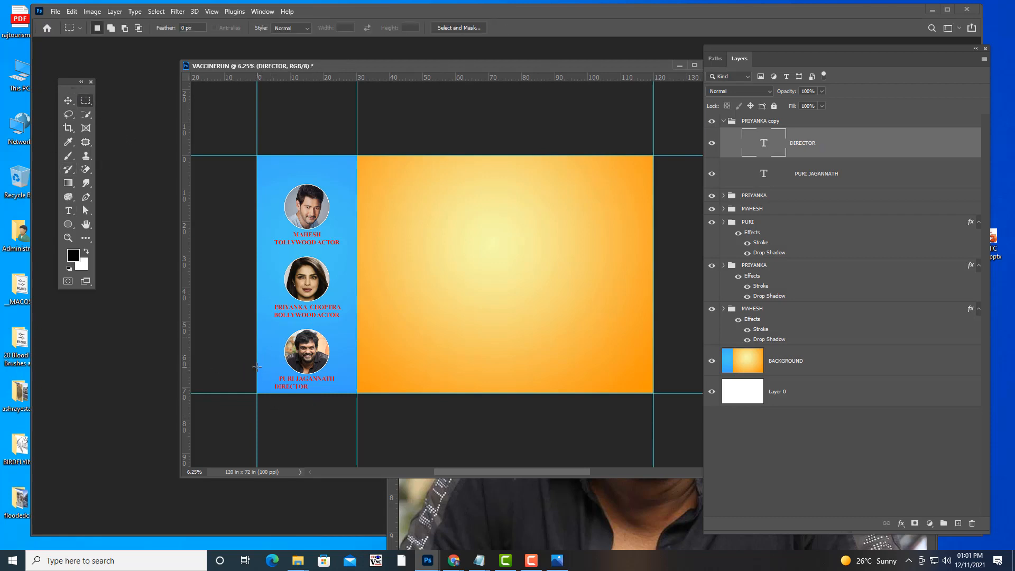
drag(257, 367, 358, 403)
click(68, 101)
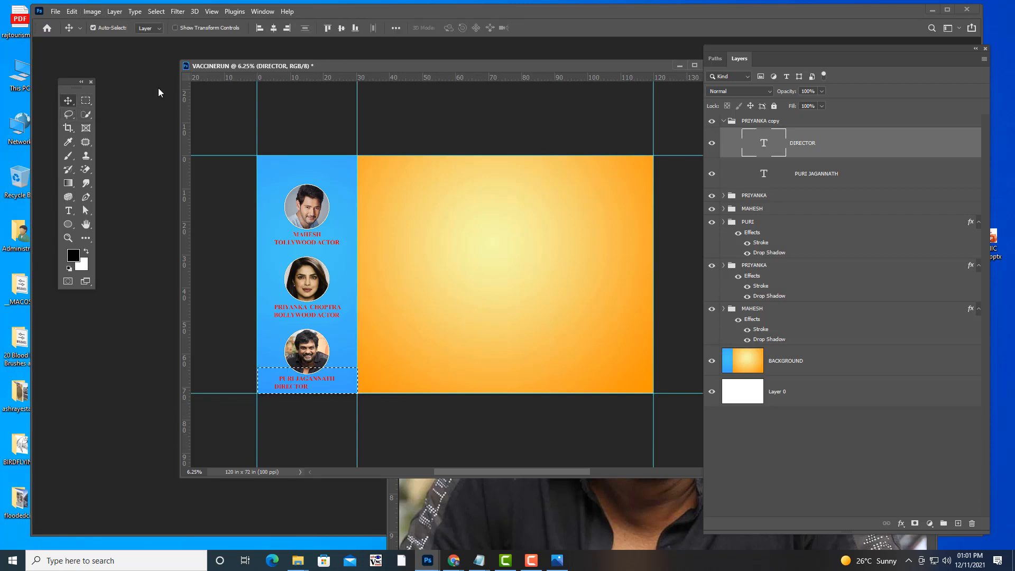
click(274, 28)
click(93, 28)
drag(560, 274, 565, 272)
key(ctrl+d)
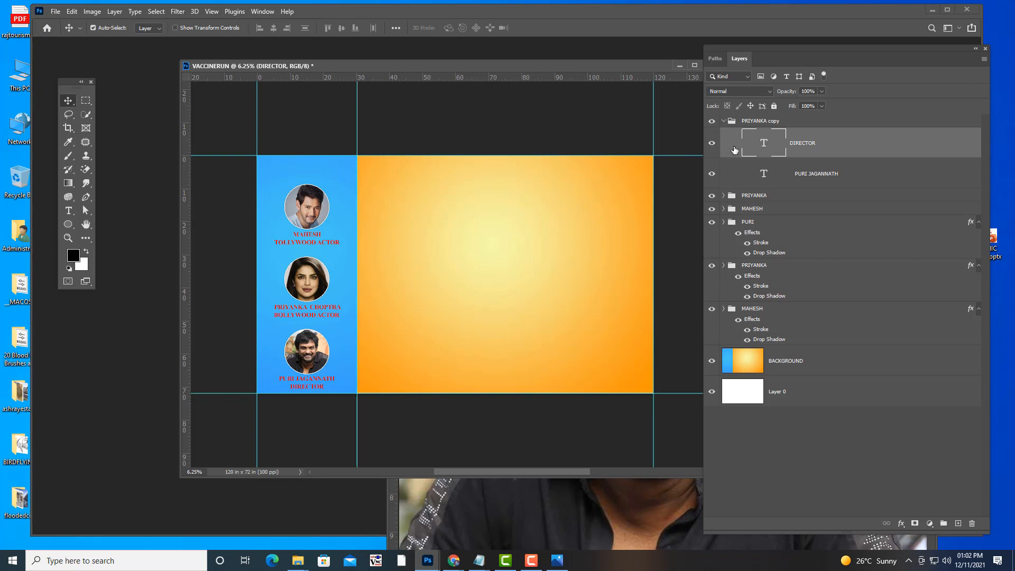
Step: Group all six photo and caption groups together and name the new group GUESTS
click(724, 123)
click(723, 122)
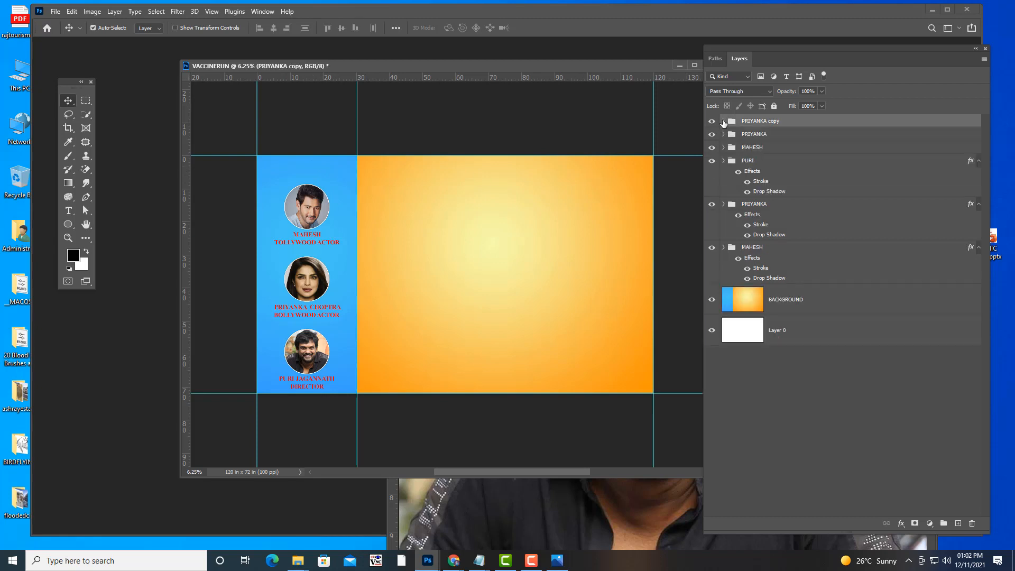
shift+click(773, 147)
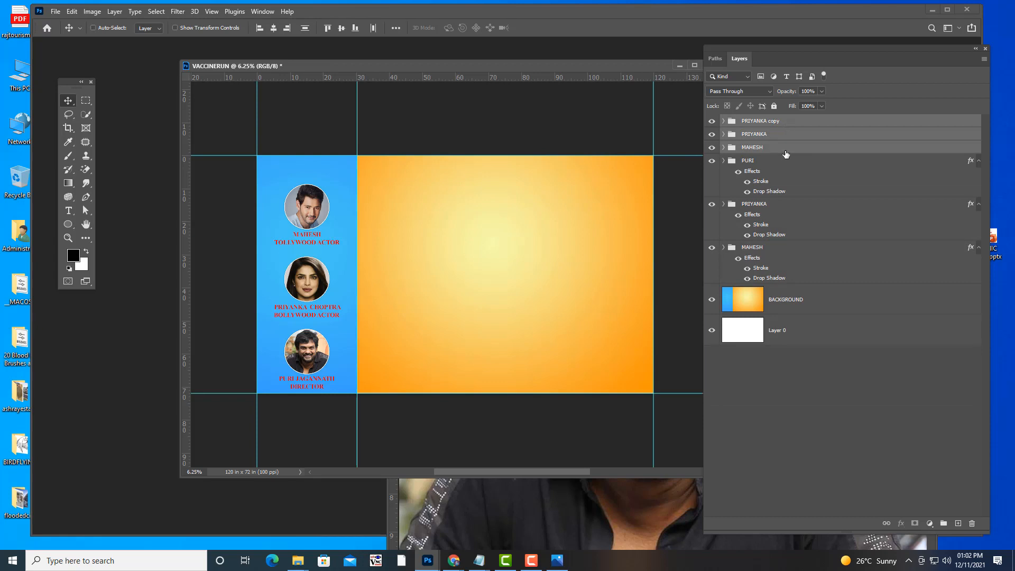
key(ctrl+t)
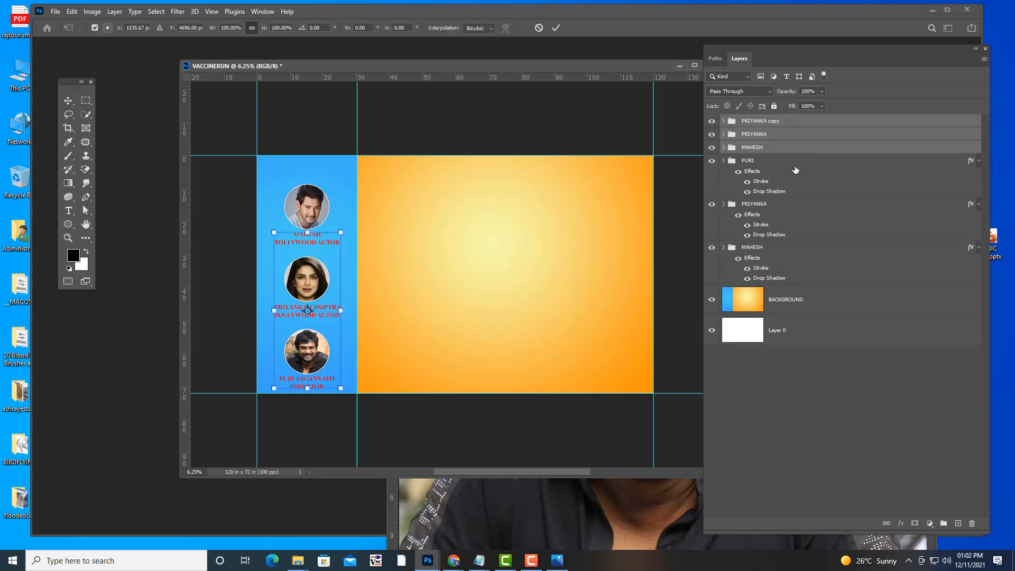
key(Return)
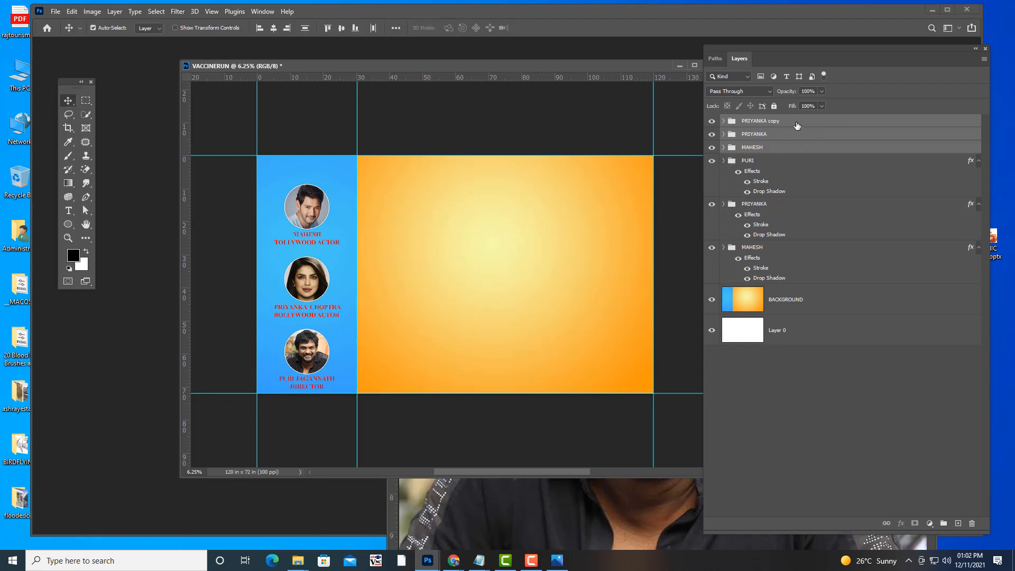
shift+click(792, 253)
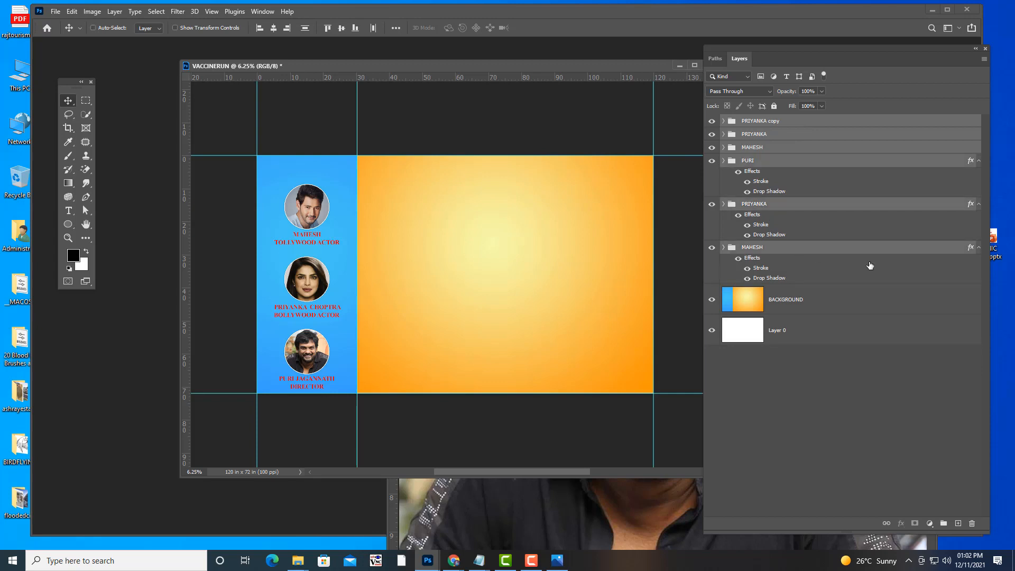
key(ctrl+g)
double_click(754, 121)
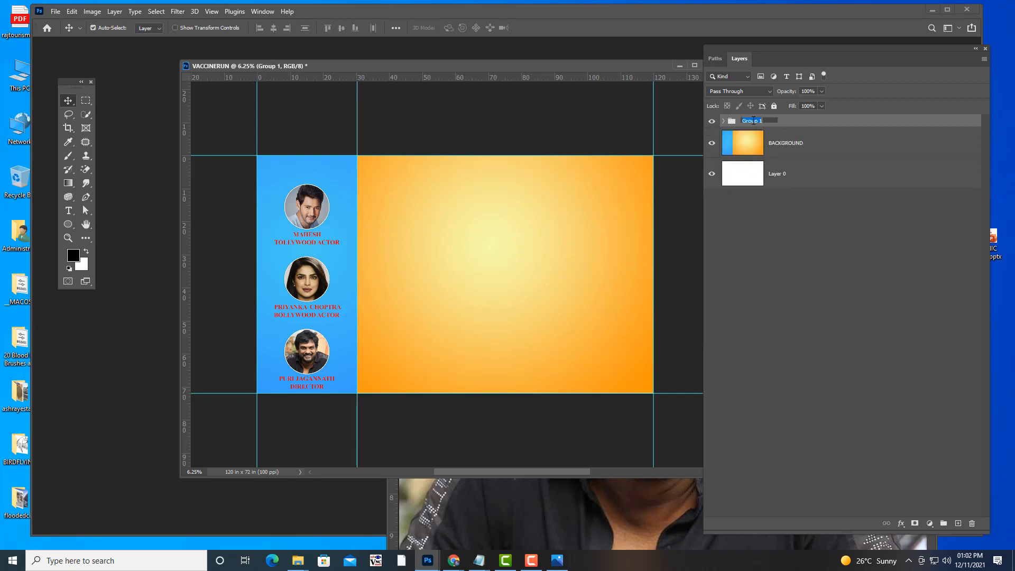
text(GUESTS)
key(Return)
Step: Rename the PRIYANKA copy group inside GUESTS as PURIJAGANNATH, then collapse GUESTS
click(723, 121)
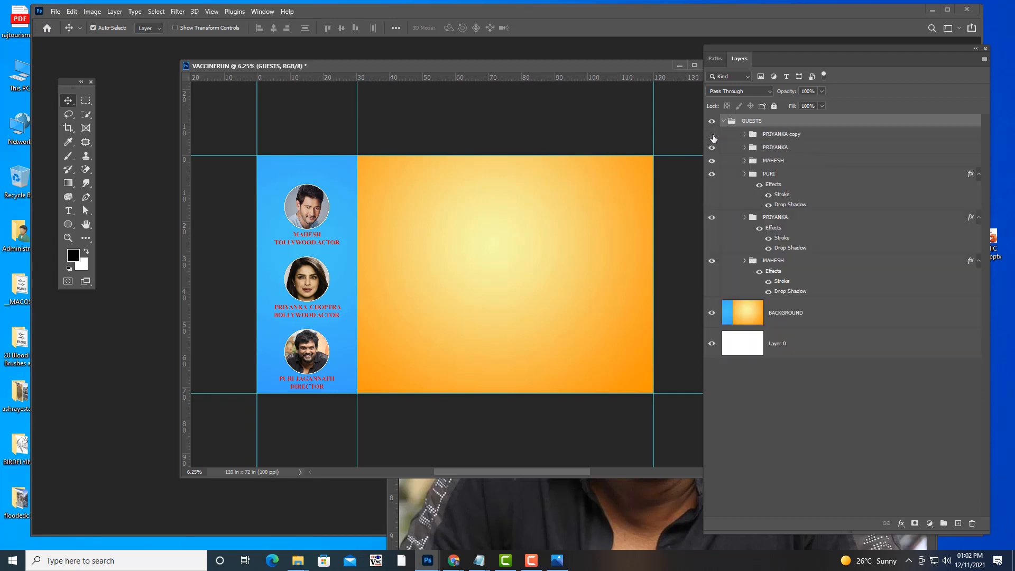
double_click(795, 135)
key(BackSpace)
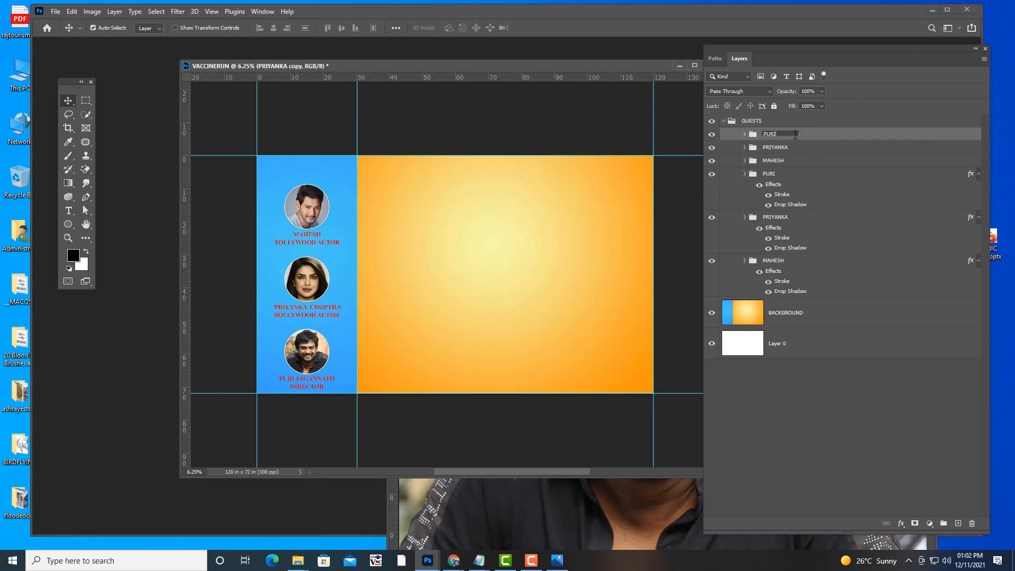
text(PURIJAGANNATH)
click(723, 121)
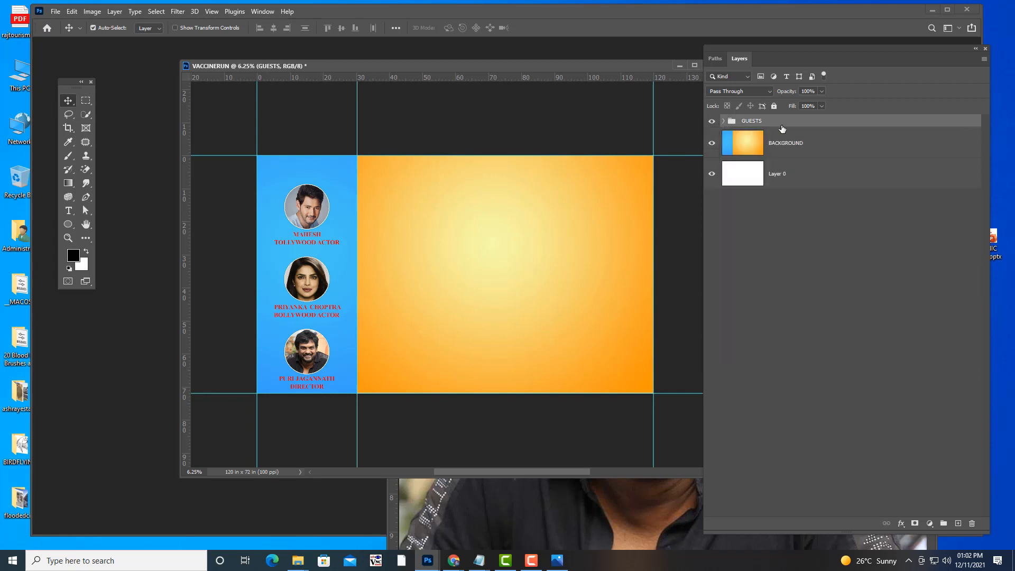
Step: Scale the GUESTS group proportionally down to about 89.41% within the blue column
key(ctrl+t)
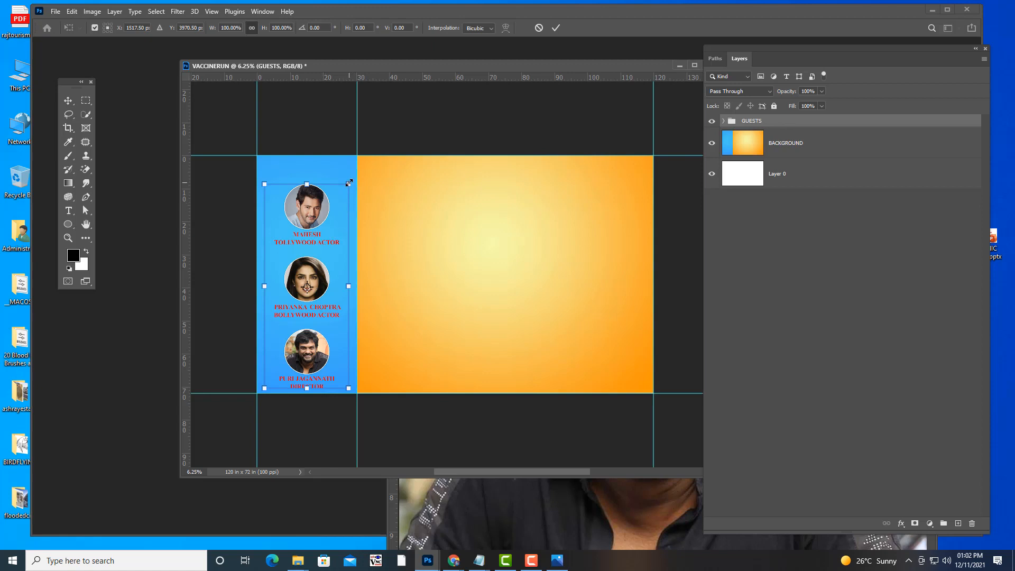
drag(349, 183, 327, 204)
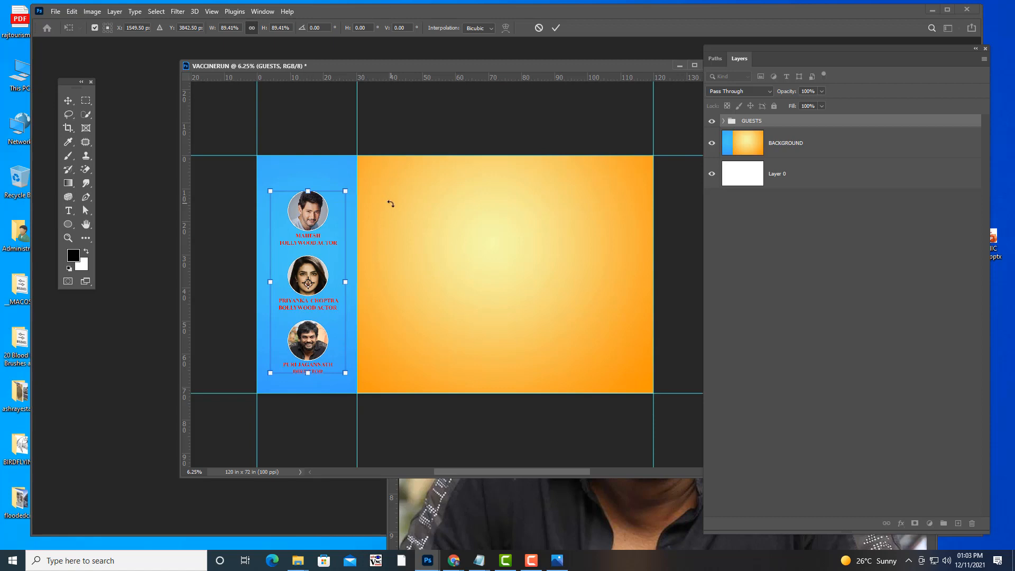
key(Return)
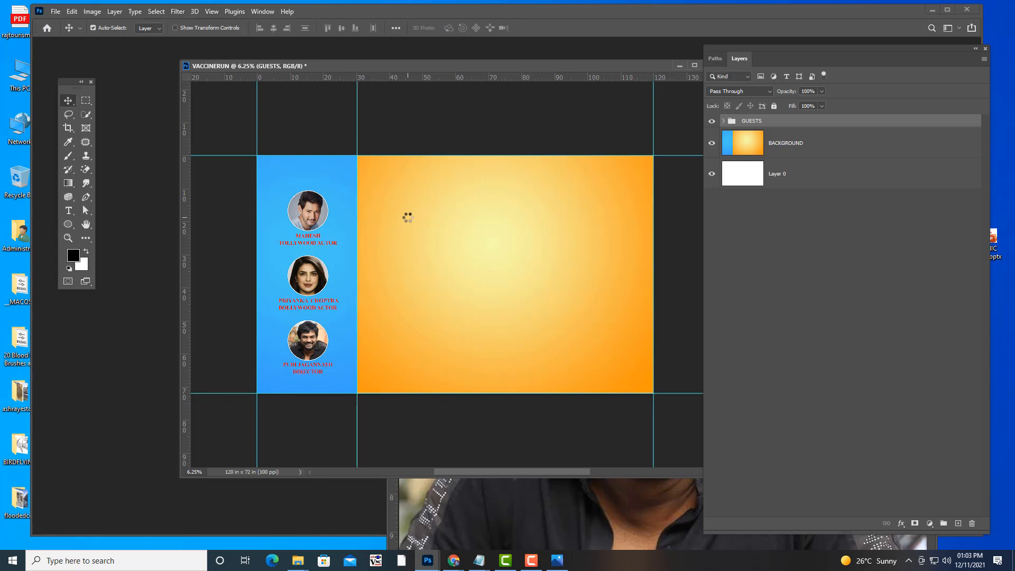
Step: Centre the GUESTS group horizontally in the blue column by aligning it to a rectangular selection of the whole column, then clear the selection
click(86, 99)
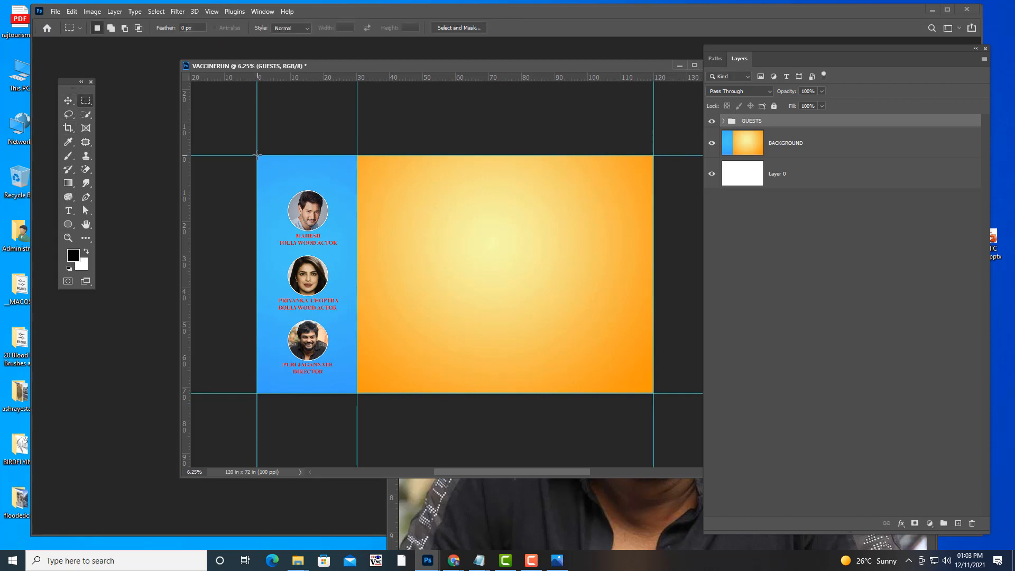
drag(258, 156, 358, 394)
click(68, 101)
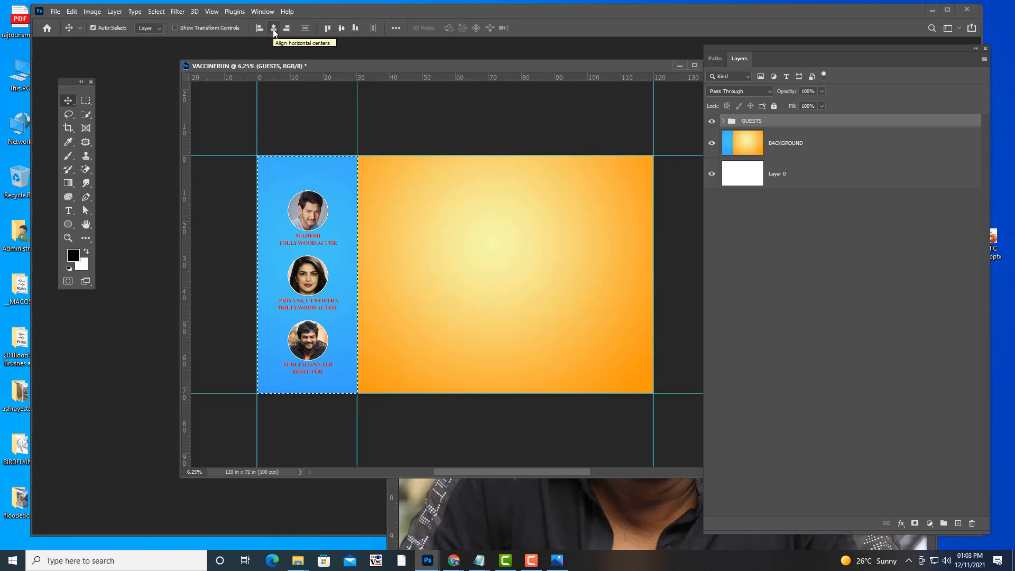
click(273, 30)
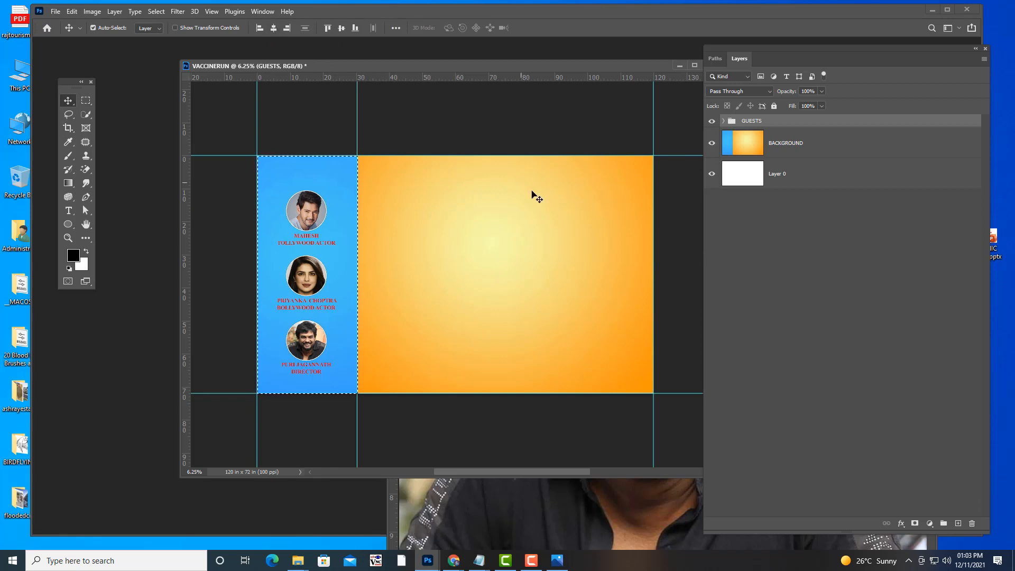
key(ctrl+d)
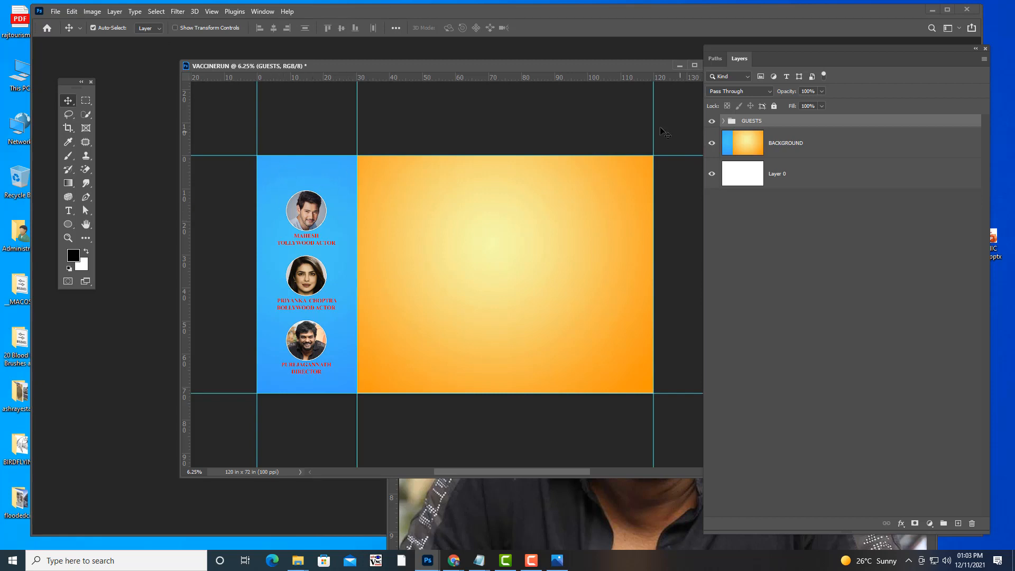
Step: Move the GUESTS group slightly down to leave more room above the first photo
key(ctrl+t)
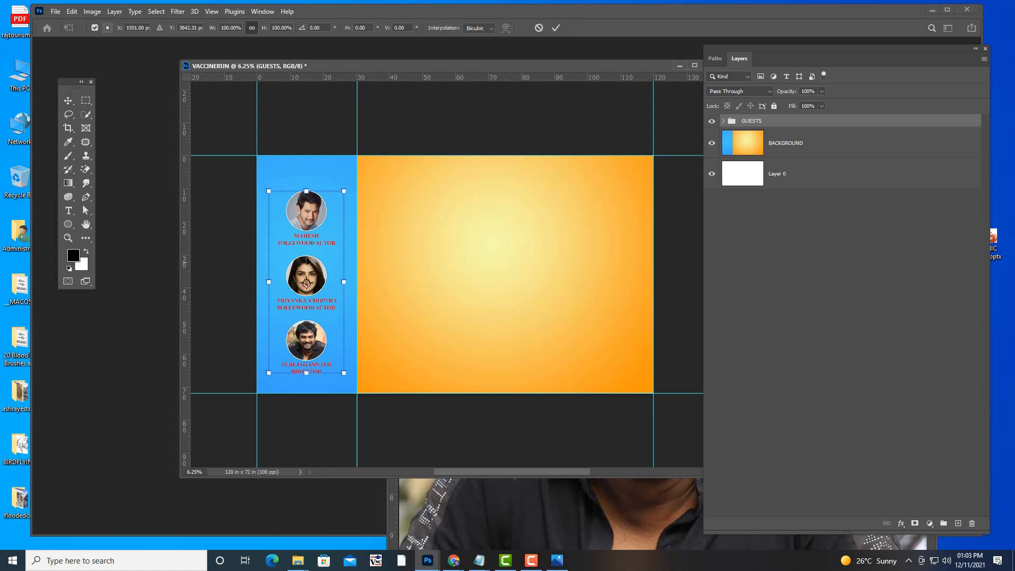
drag(319, 219, 320, 227)
key(Return)
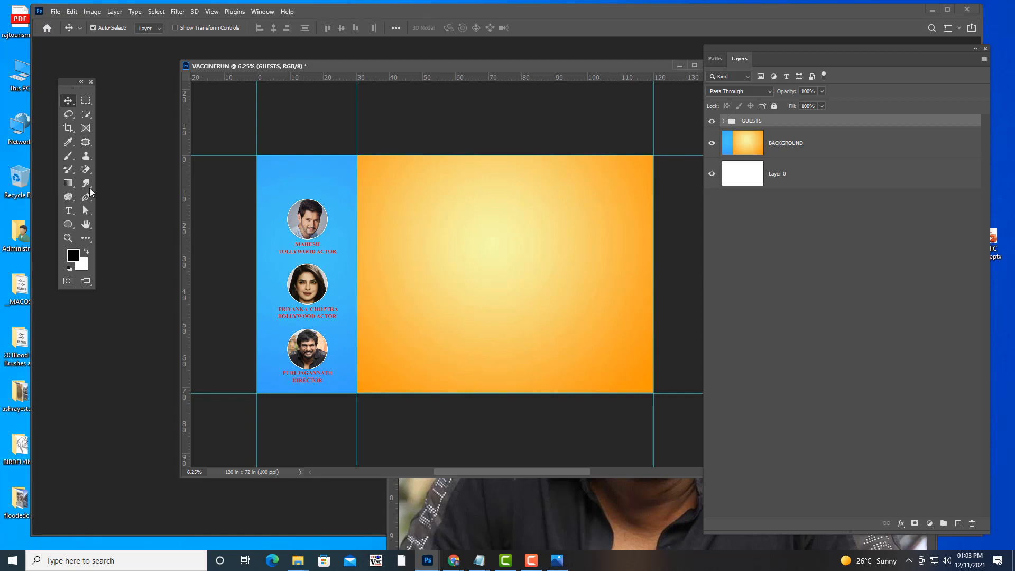
Step: Add the text CHIEF GUESTS in the blue column above the first circular photo
click(69, 211)
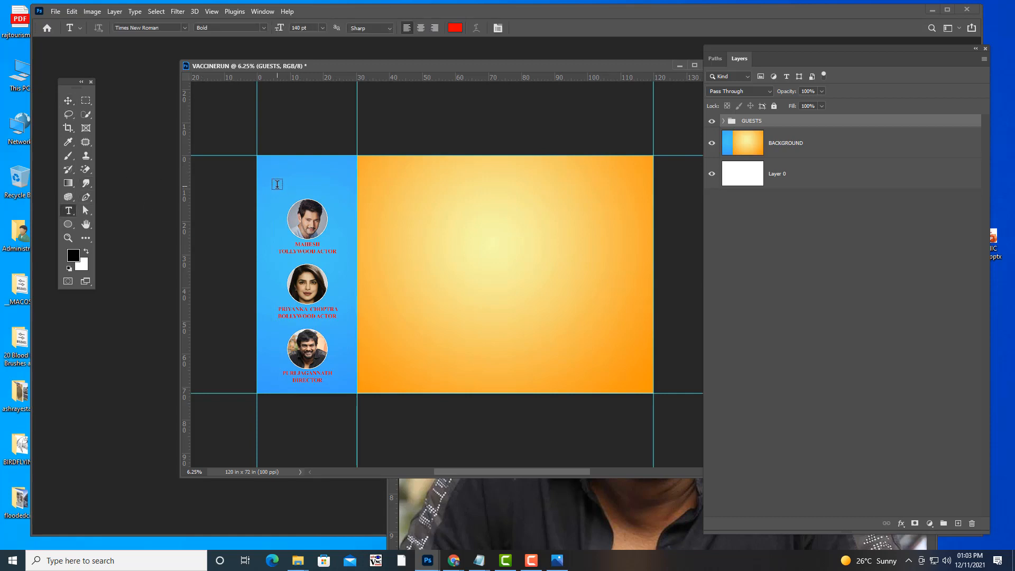
click(276, 185)
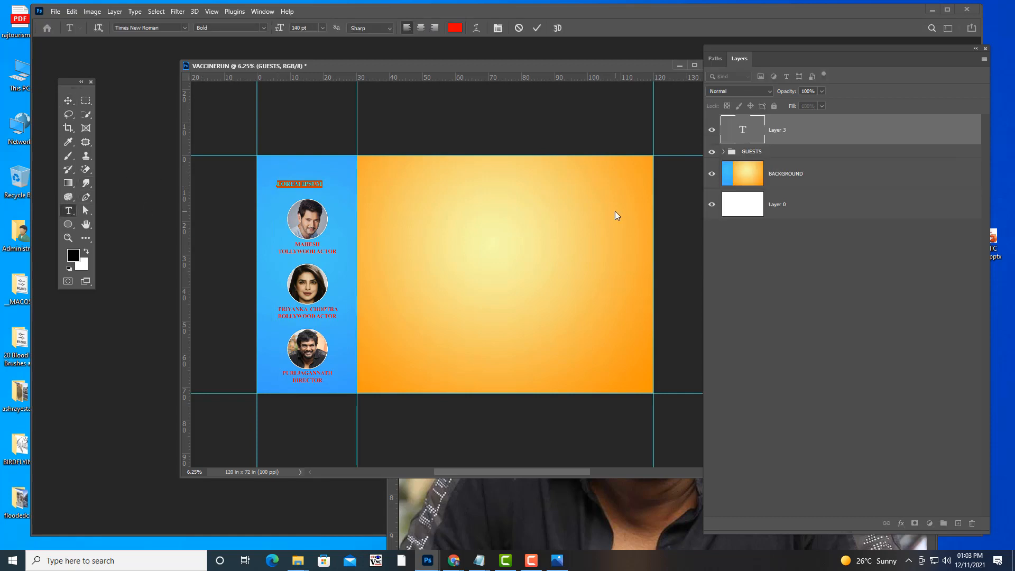
text(CHEA)
text(P GURU)
text(T)
key(BackSpace)
key(BackSpace)
text(ST)
key(BackSpace)
key(BackSpace)
key(BackSpace)
text(IEF)
Step: Enlarge the whole CHIEF GUESTS text to 148 pt and change its font to Impact Regular
key(shift+Left)
key(shift+Left)
key(shift+Left)
key(shift+Left)
key(shift+Left)
key(shift+Left)
key(shift+Left)
key(shift+Left)
key(shift+Left)
key(shift+Left)
key(shift+Left)
key(shift+Left)
key(ctrl)
key(ctrl+shift+period)
key(ctrl+shift+period)
click(163, 28)
click(157, 27)
drag(33, 12, 31, 10)
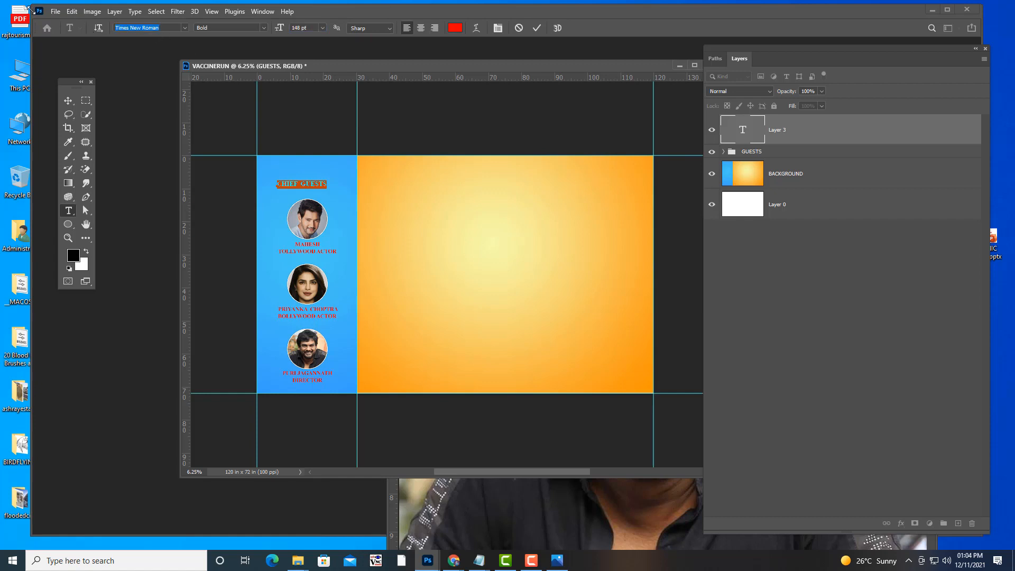
text(IMPAC)
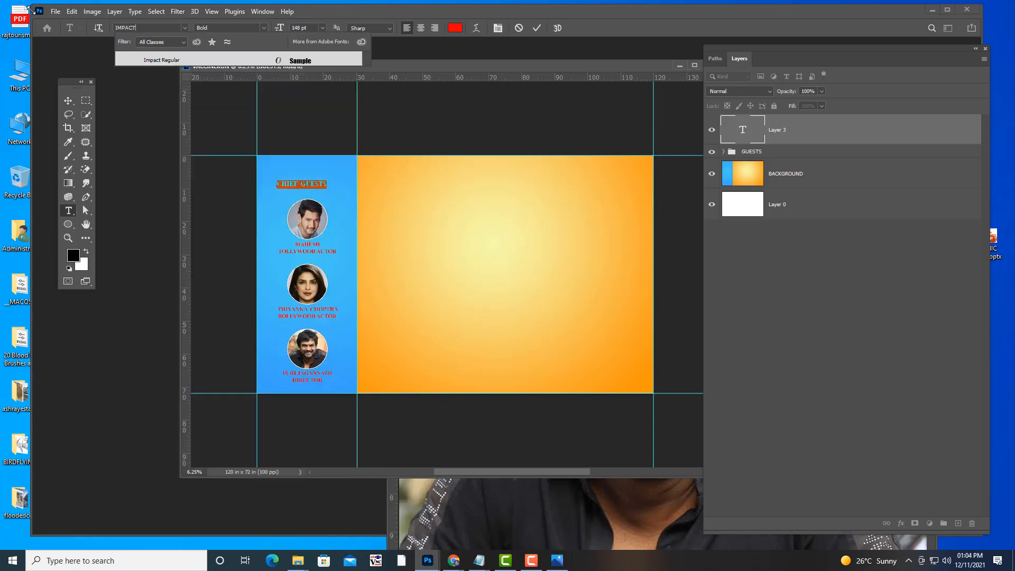
text(T)
key(Return)
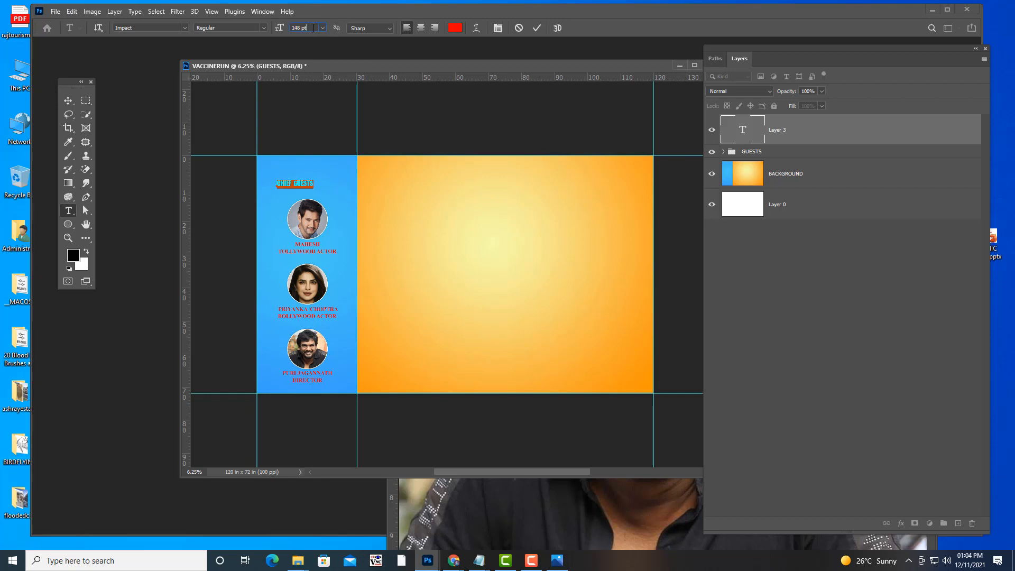
Step: Set the CHIEF GUESTS text size to 200 pt
click(313, 28)
text(200)
key(Return)
Step: Move the CHIEF GUESTS heading up and centre it horizontally in the blue column using a rectangular selection around it, then clear the selection
click(69, 100)
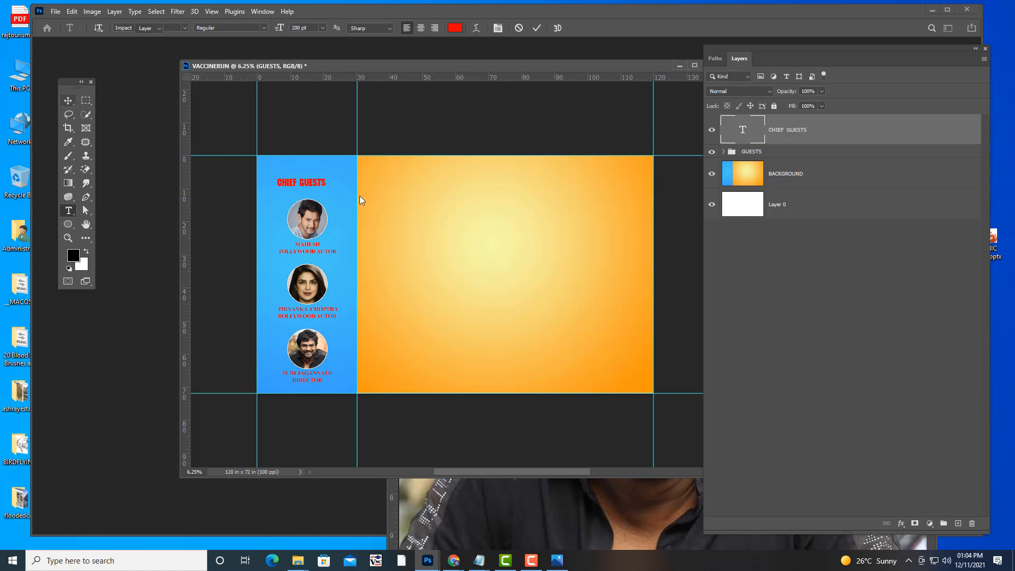
drag(317, 184, 325, 174)
key(m)
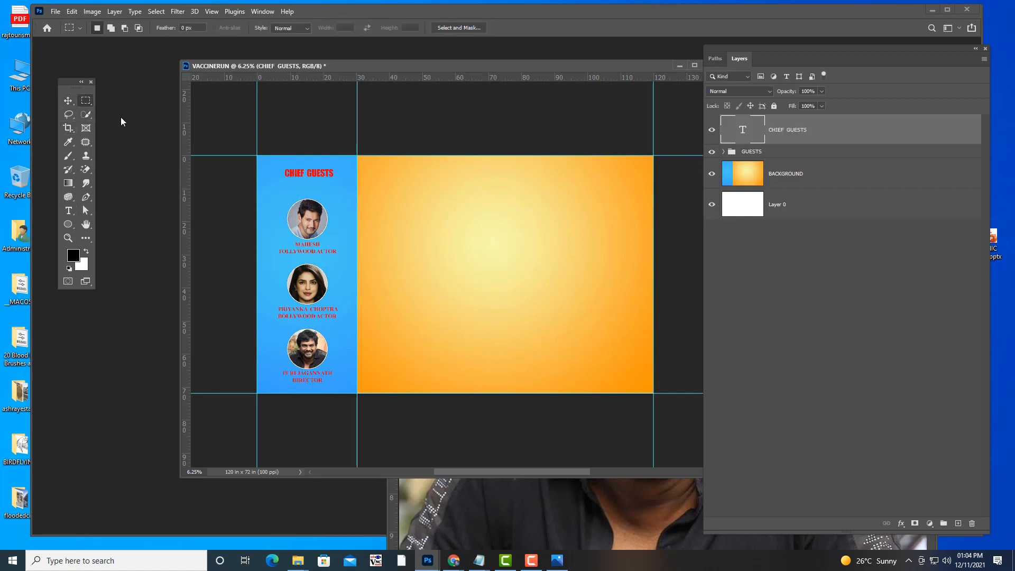
drag(258, 161, 358, 185)
click(69, 100)
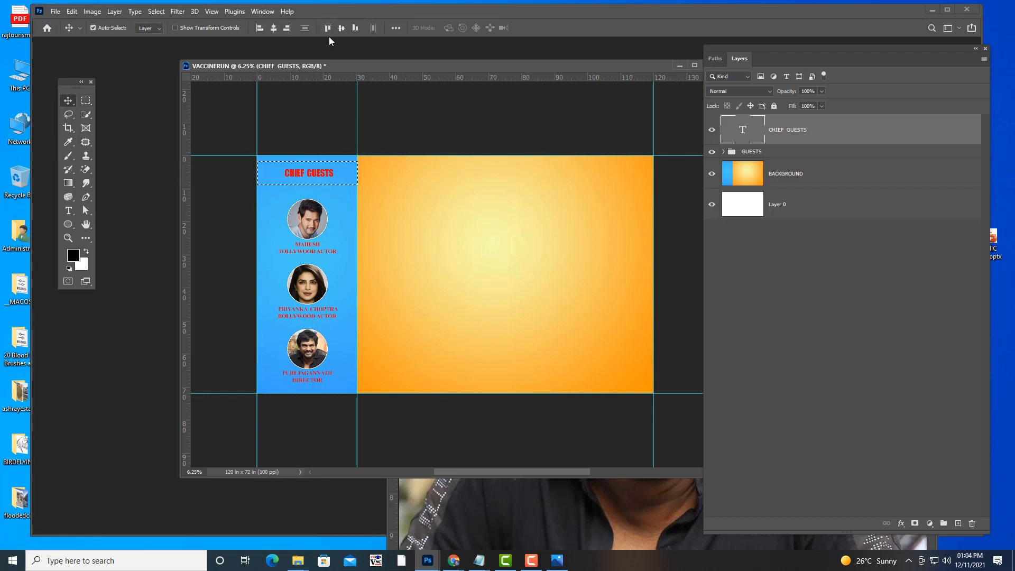
click(274, 28)
key(ctrl+d)
Step: Set the CHIEF GUESTS heading to 250 pt and shift it slightly left to recentre it by eye
double_click(743, 129)
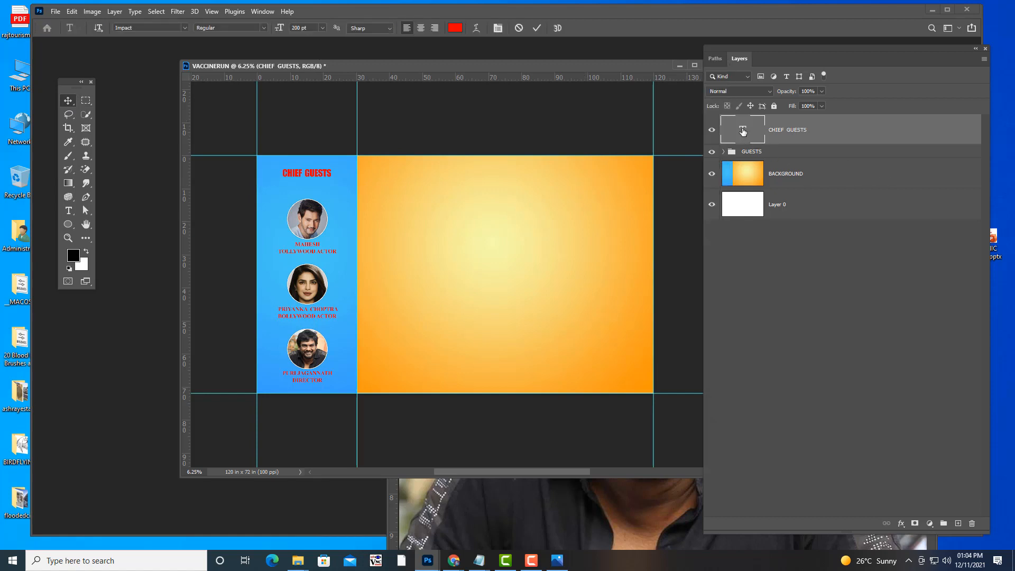
click(311, 27)
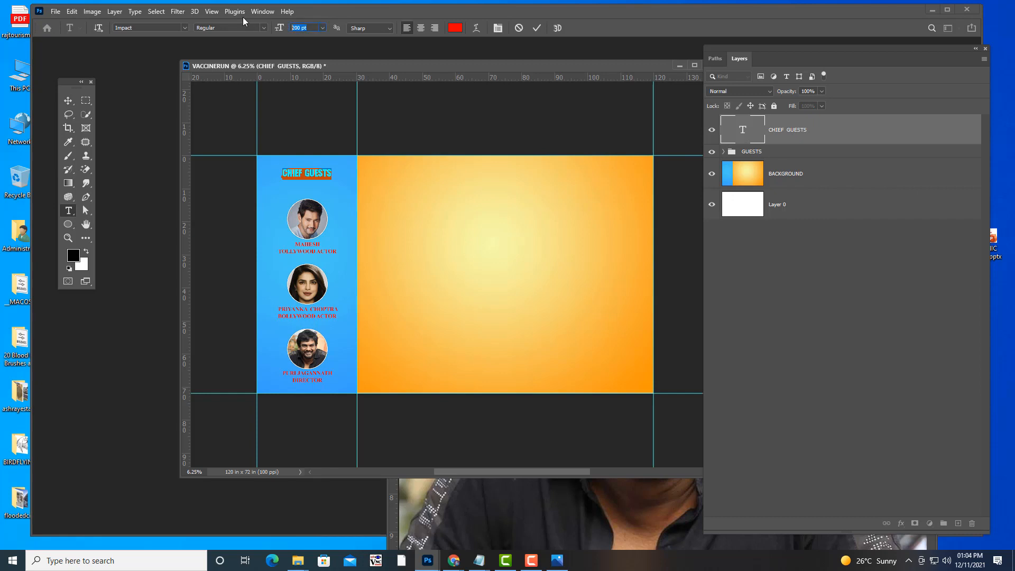
text(250)
key(Return)
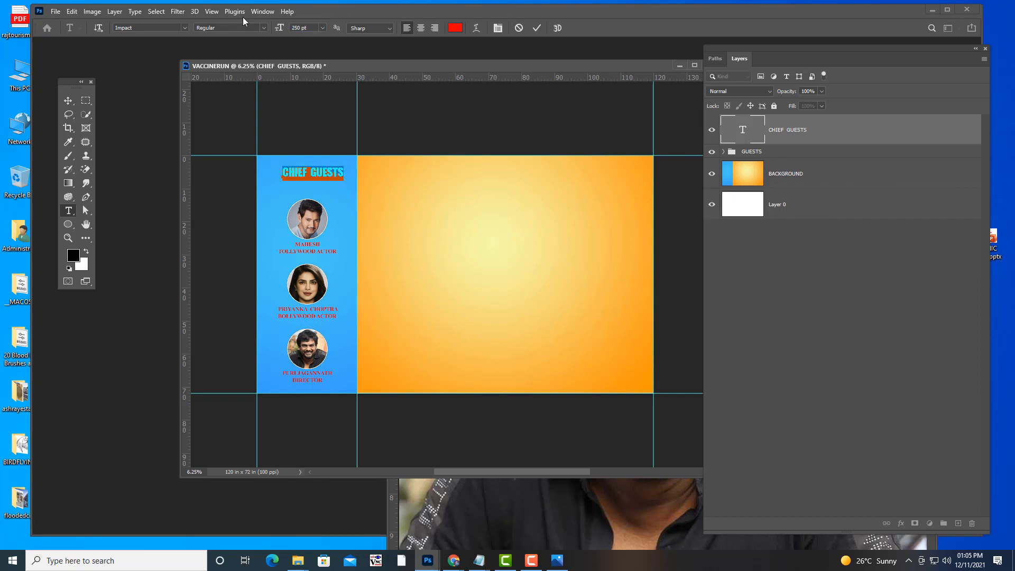
click(68, 101)
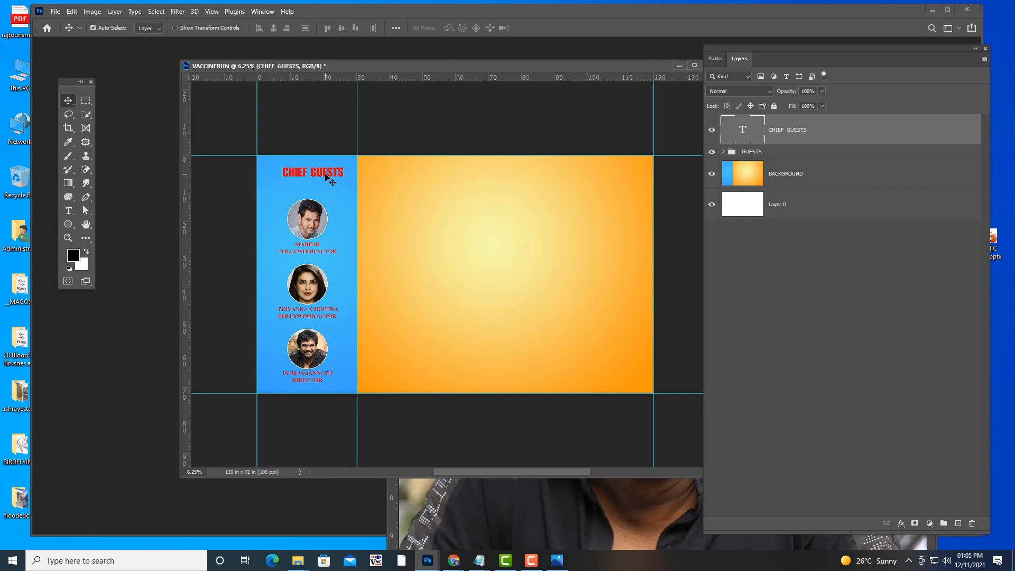
drag(327, 178, 324, 178)
Step: Warp the CHIEF GUESTS heading with a horizontal Arc at +50% bend and move it down, centred by eye above the first photo
click(69, 211)
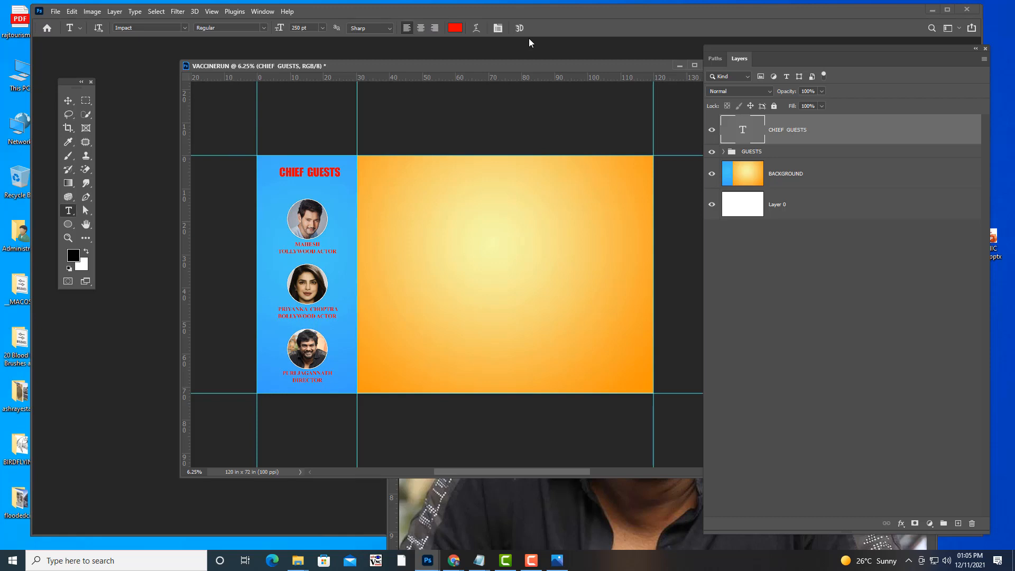
click(478, 29)
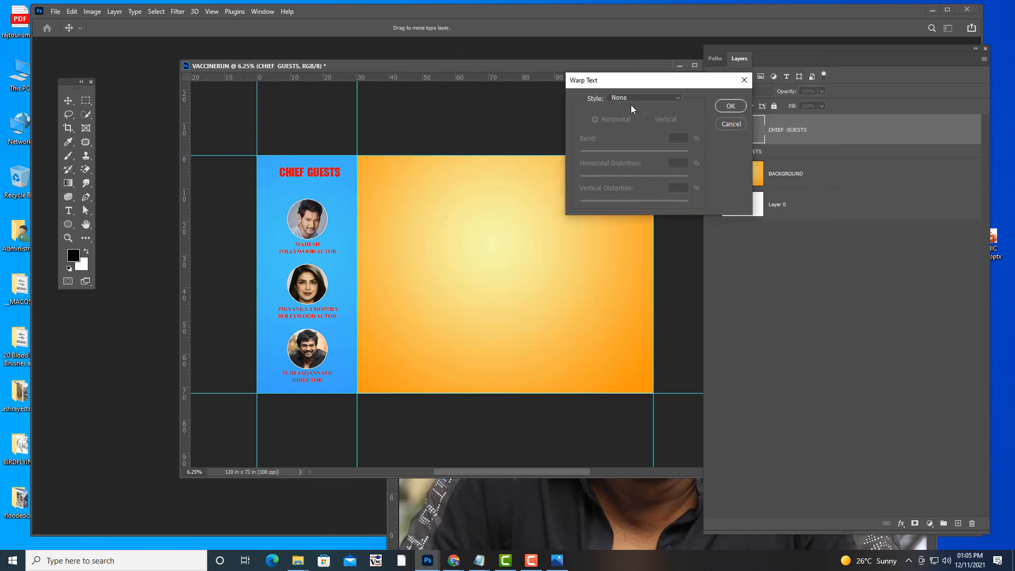
click(632, 101)
click(631, 127)
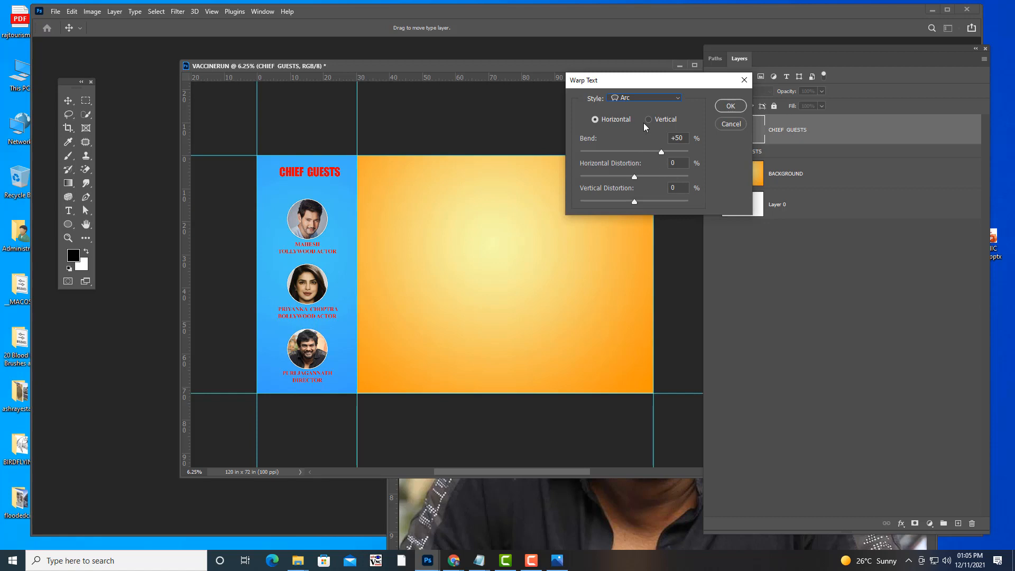
drag(639, 82, 596, 93)
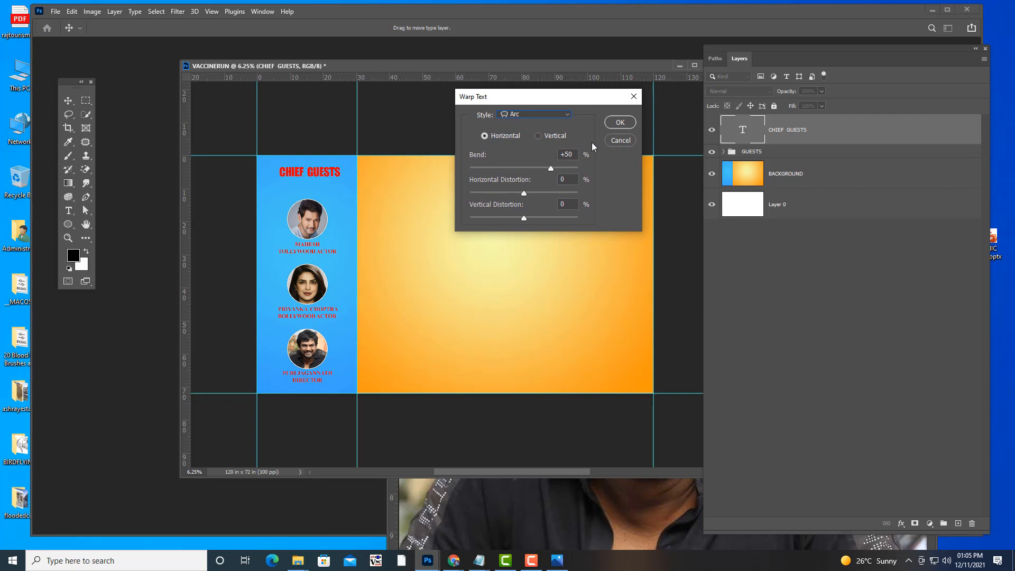
click(551, 168)
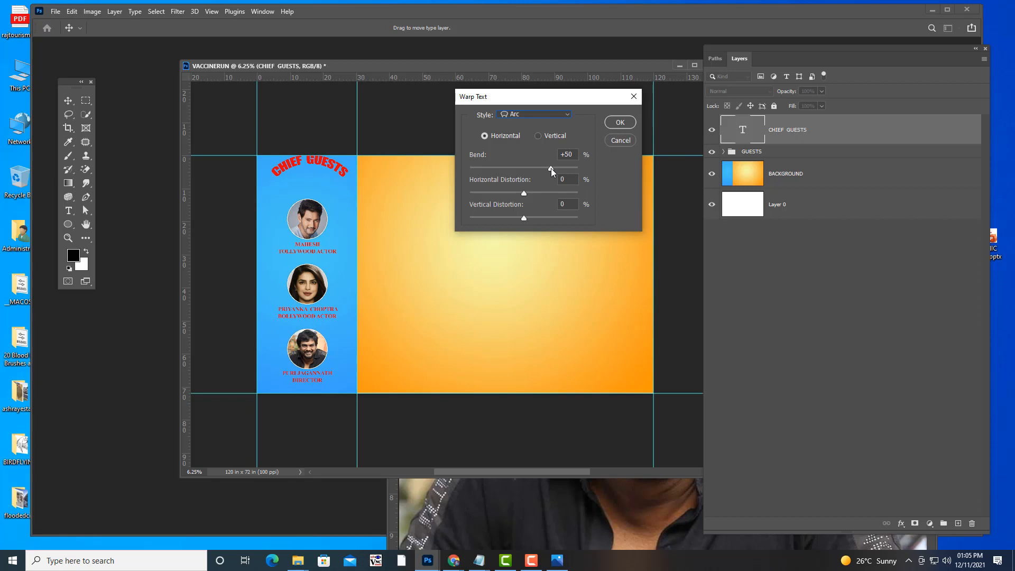
click(620, 123)
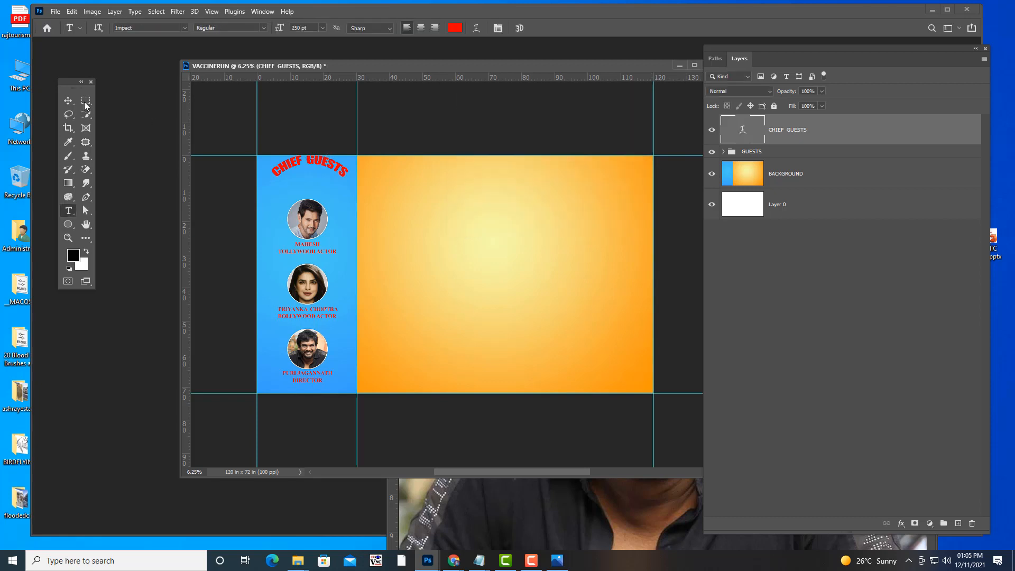
click(68, 100)
drag(320, 163, 317, 178)
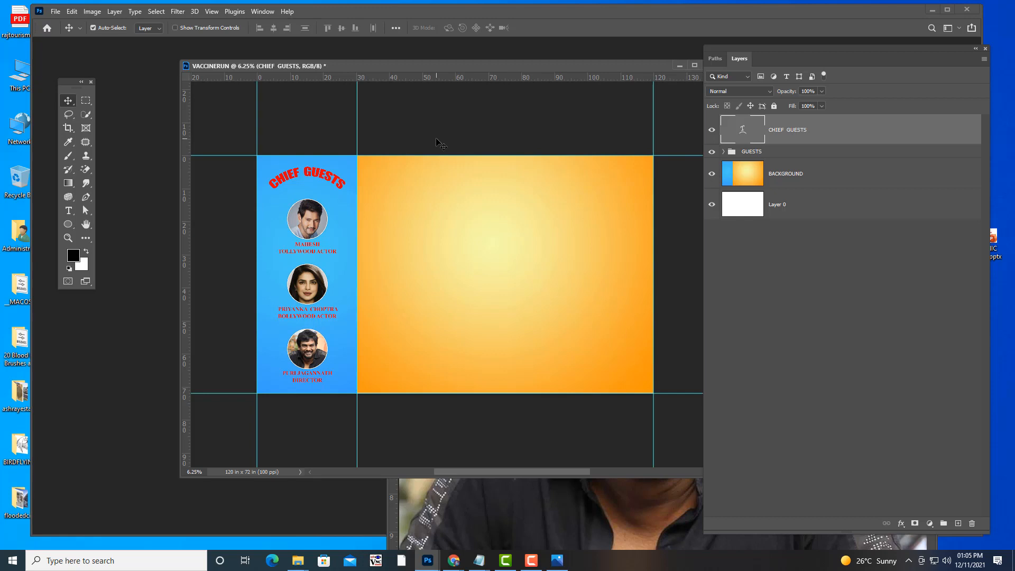
Step: Load the arched CHIEF GUESTS lettering as a selection and add a new empty layer above the text layer
key(ctrl)
ctrl+click(744, 132)
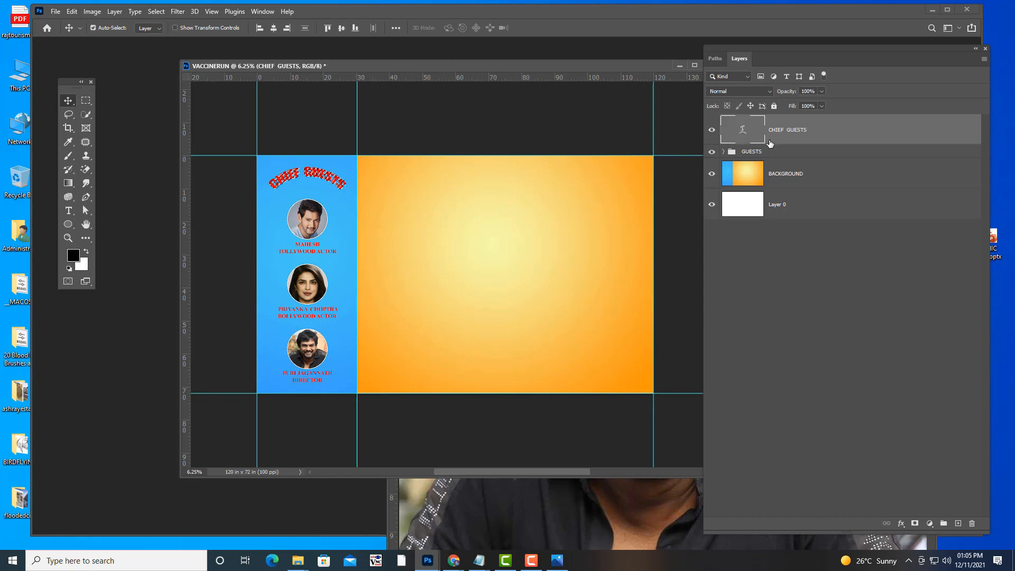
click(958, 523)
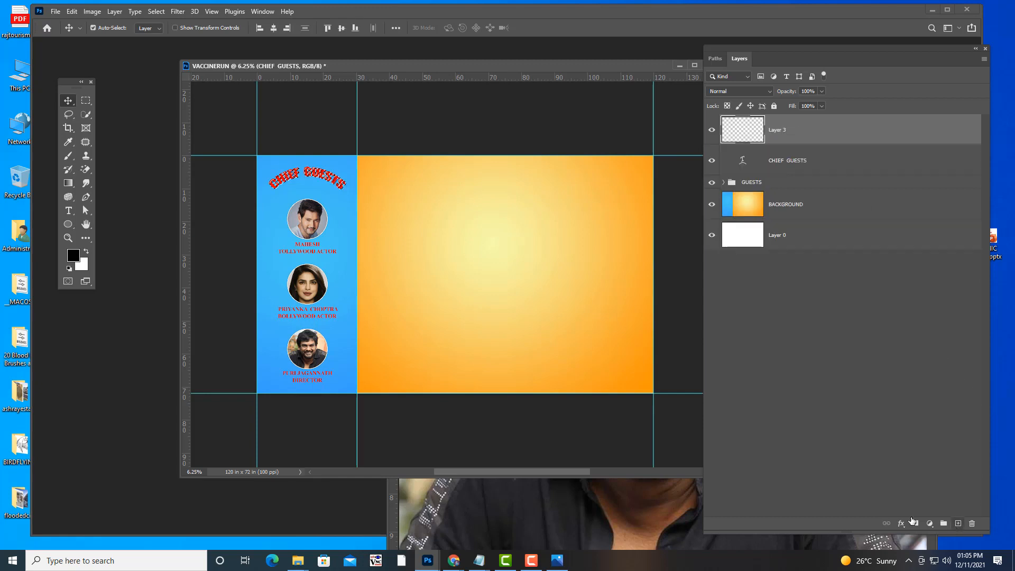
Step: Expand the CHIEF GUESTS lettering selection by 30 pixels
click(156, 11)
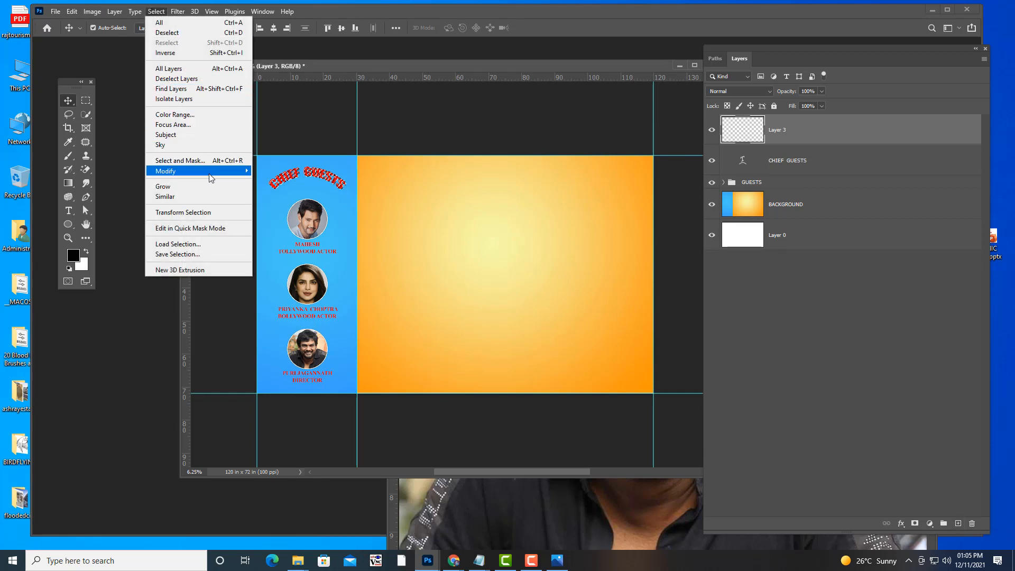
mouse_move(217, 171)
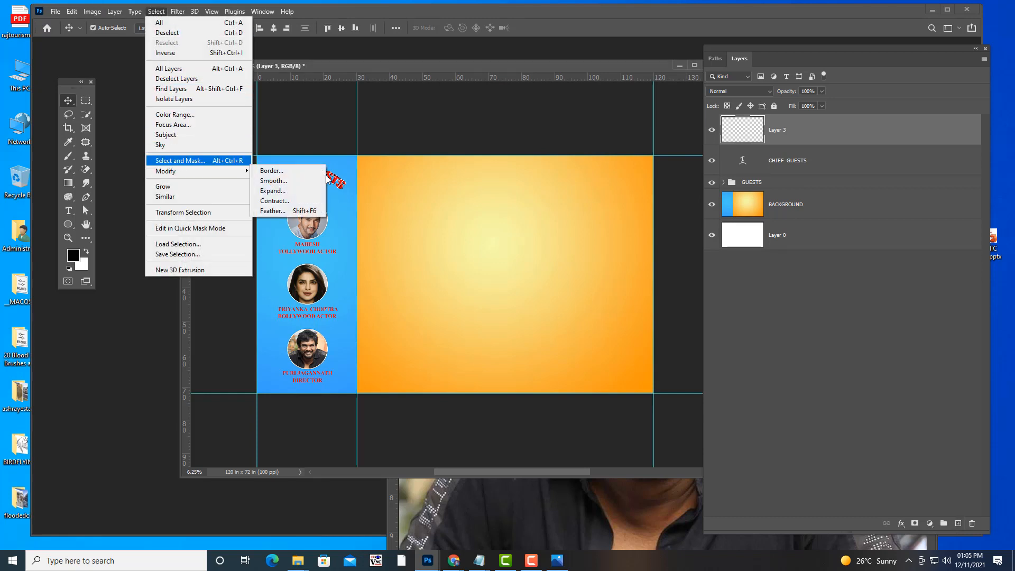
click(299, 191)
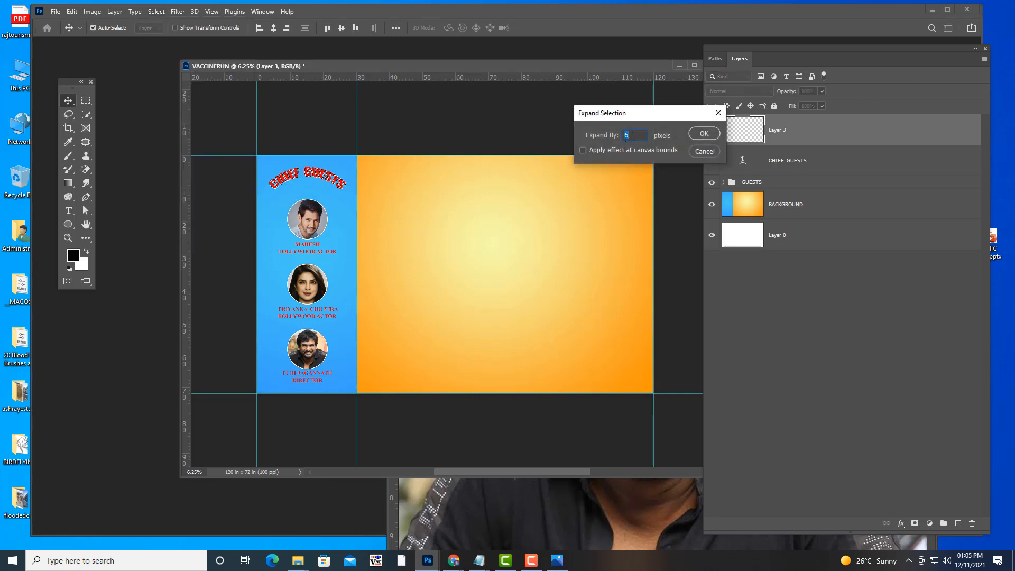
text(15)
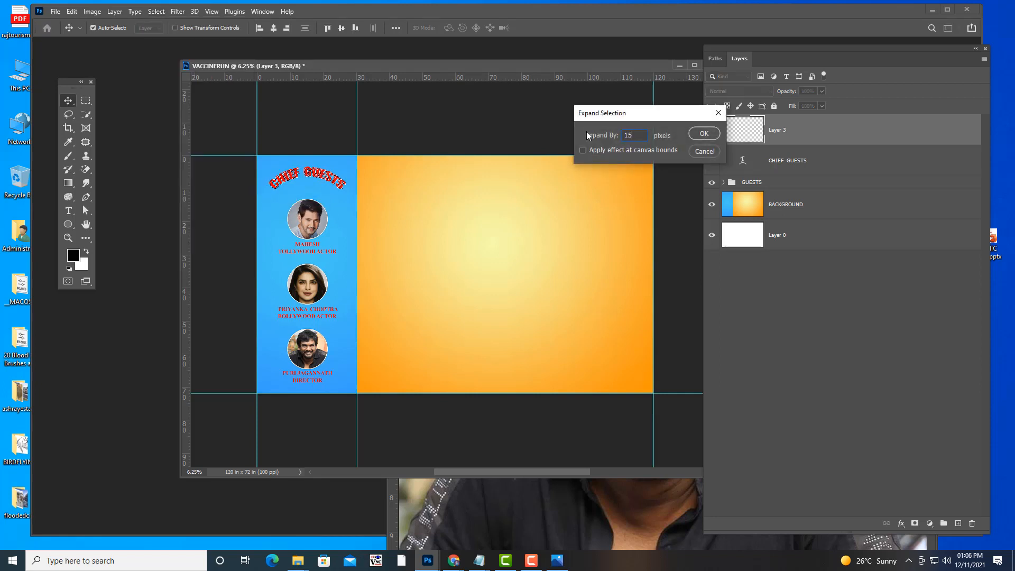
key(ctrl+a)
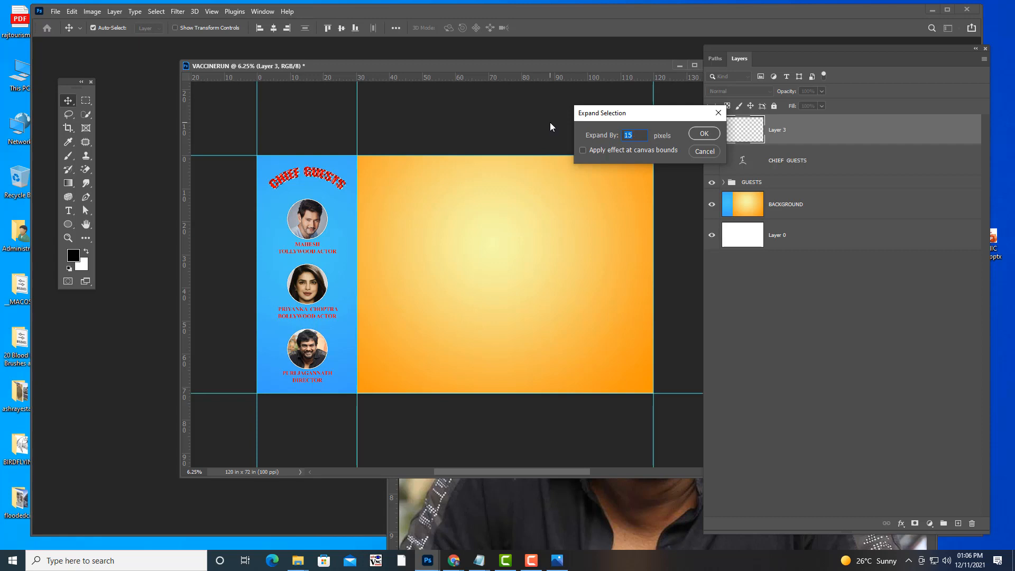
text(30)
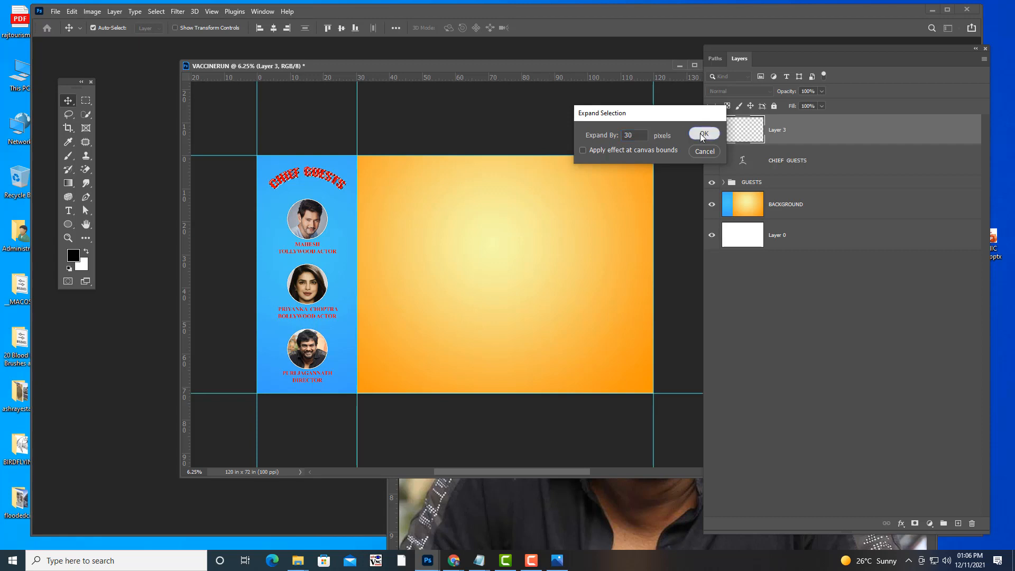
click(702, 135)
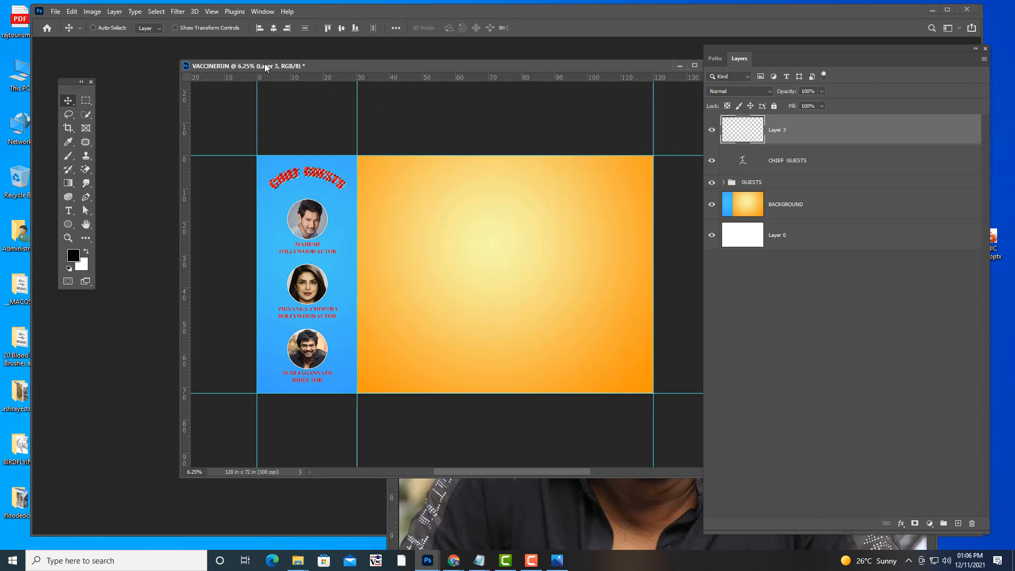
Step: Open the Expand Selection settings again for the enlarged CHIEF GUESTS outline
click(161, 12)
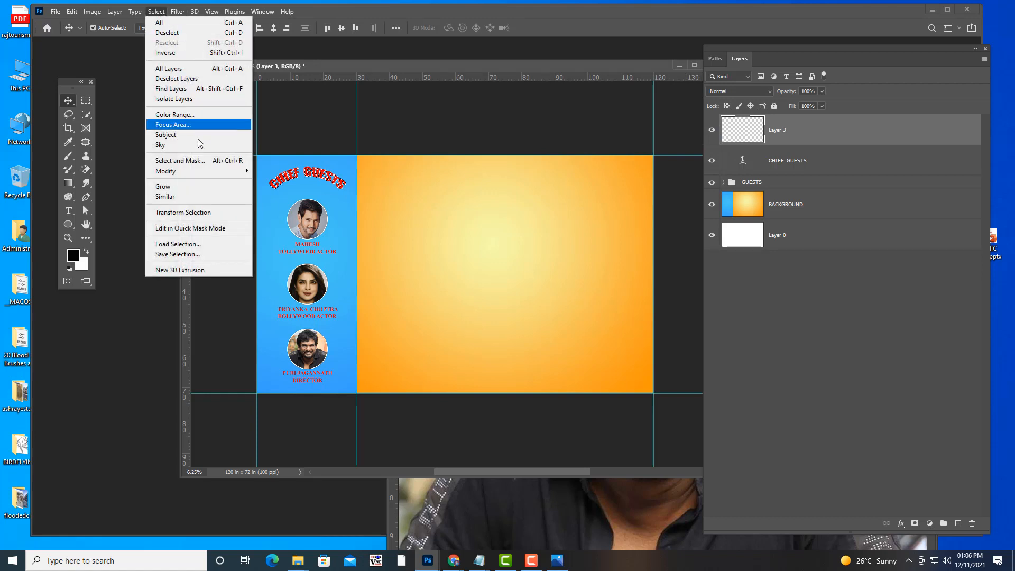
mouse_move(188, 171)
click(288, 188)
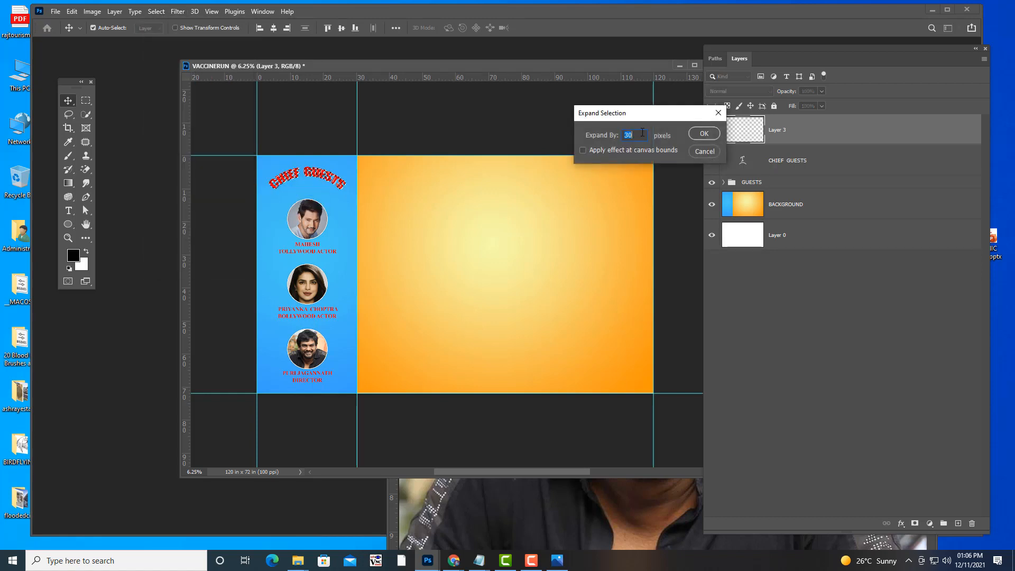
Step: Try expanding the selection around the CHIEF GUESTS text by 100 pixels
text(100)
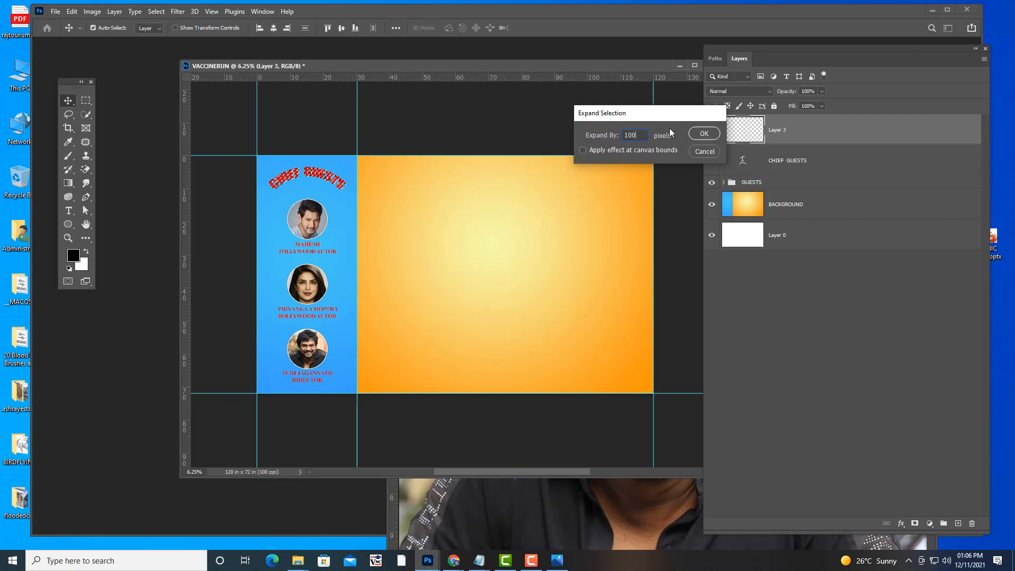
key(Return)
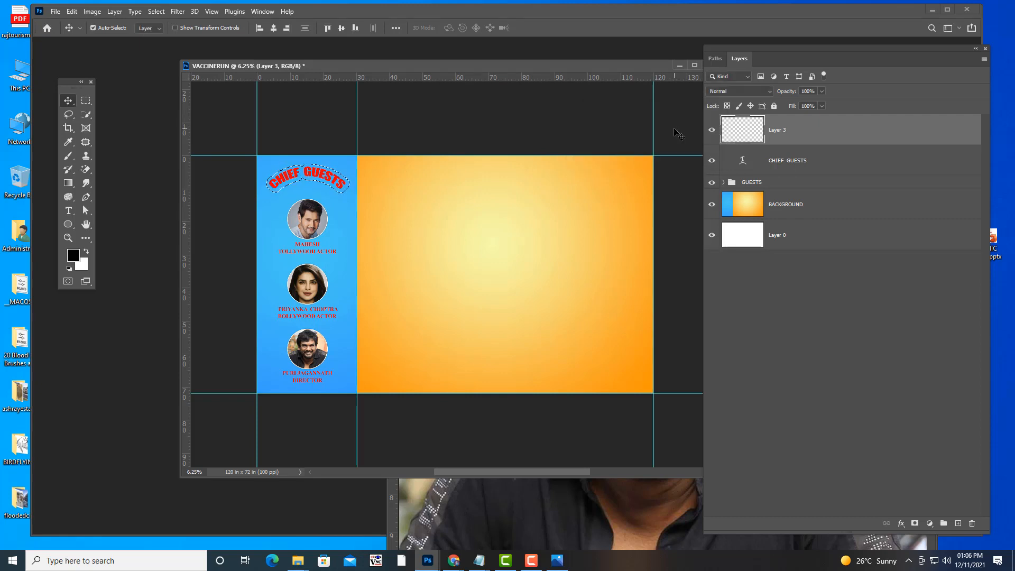
Step: Expand the selection around the CHIEF GUESTS text by 120 pixels
click(156, 13)
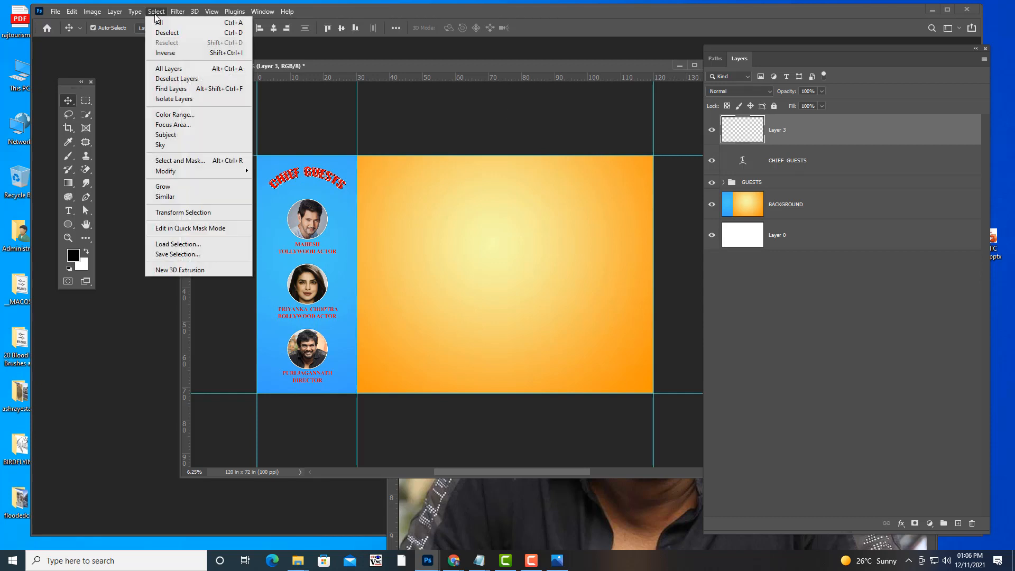
mouse_move(201, 171)
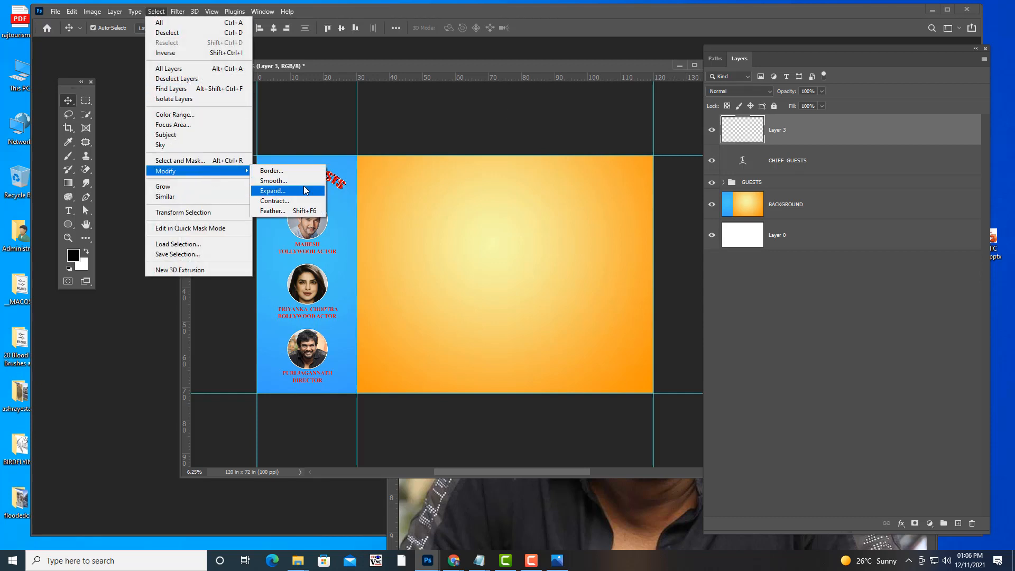
click(306, 191)
text(1)
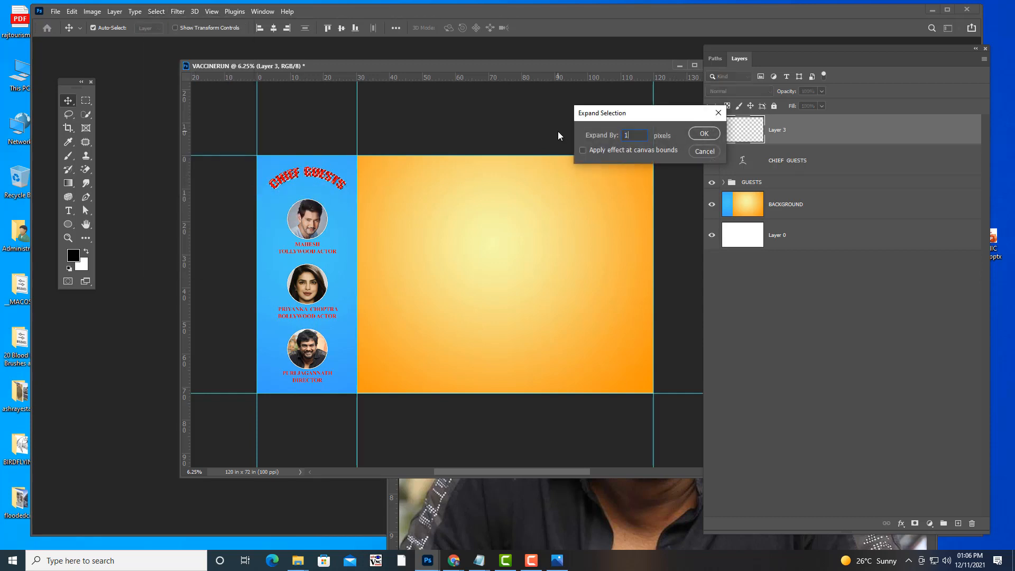
text(20)
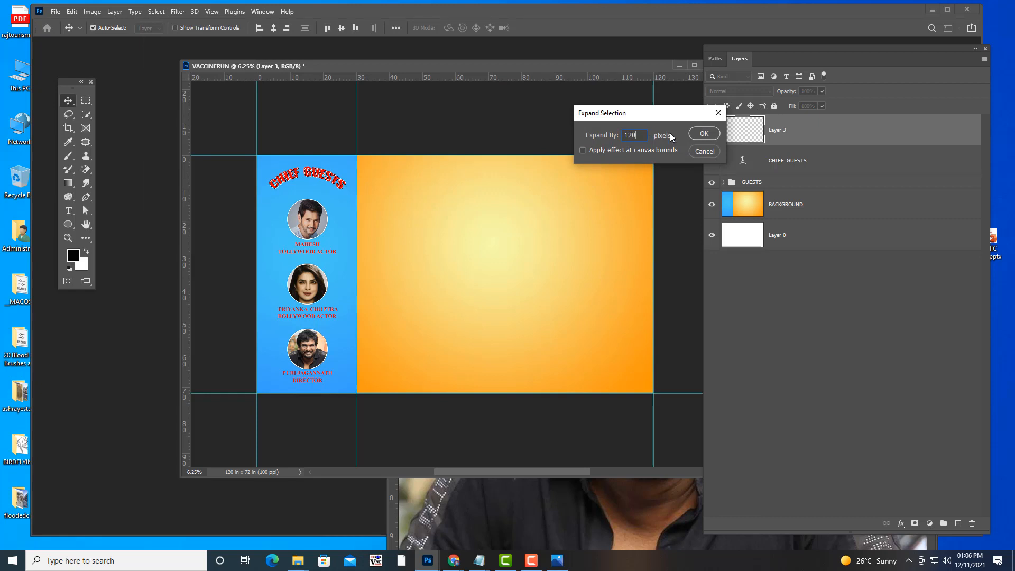
click(708, 135)
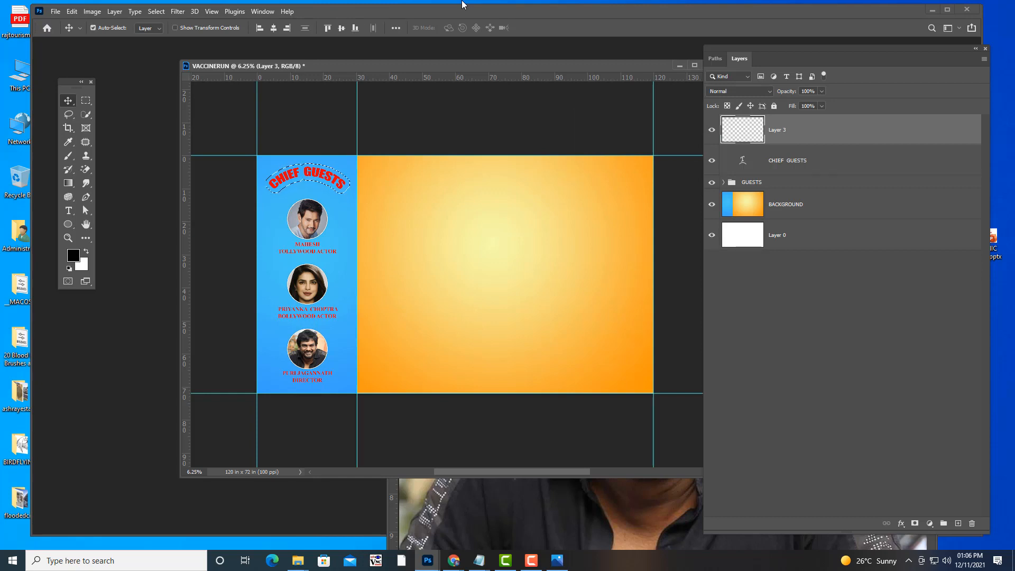
Step: Fill the selection with the white background colour on Layer 3, deselect, and place that layer beneath the CHIEF GUESTS text layer
key(ctrl+BackSpace)
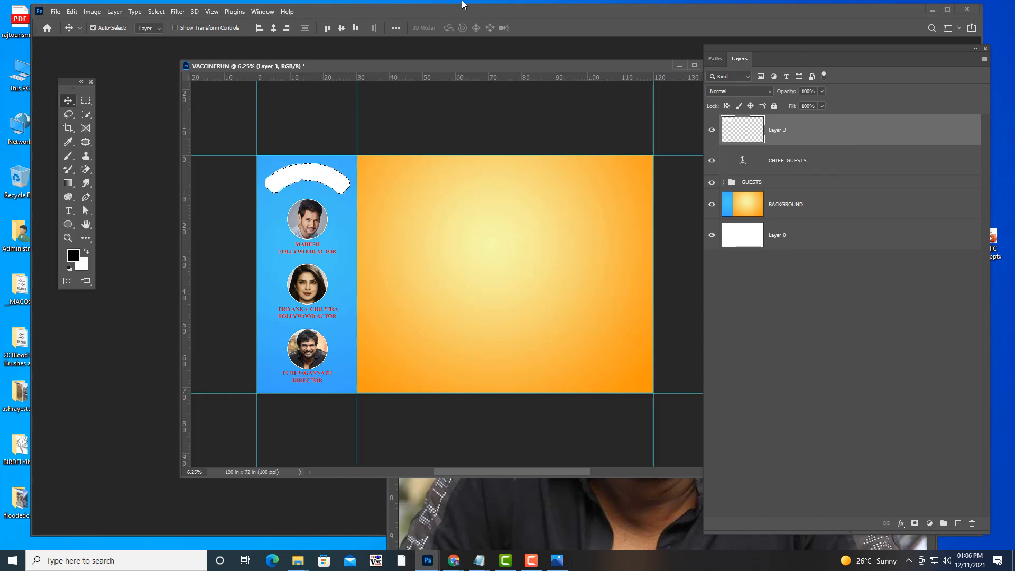
key(ctrl+d)
drag(830, 139, 820, 174)
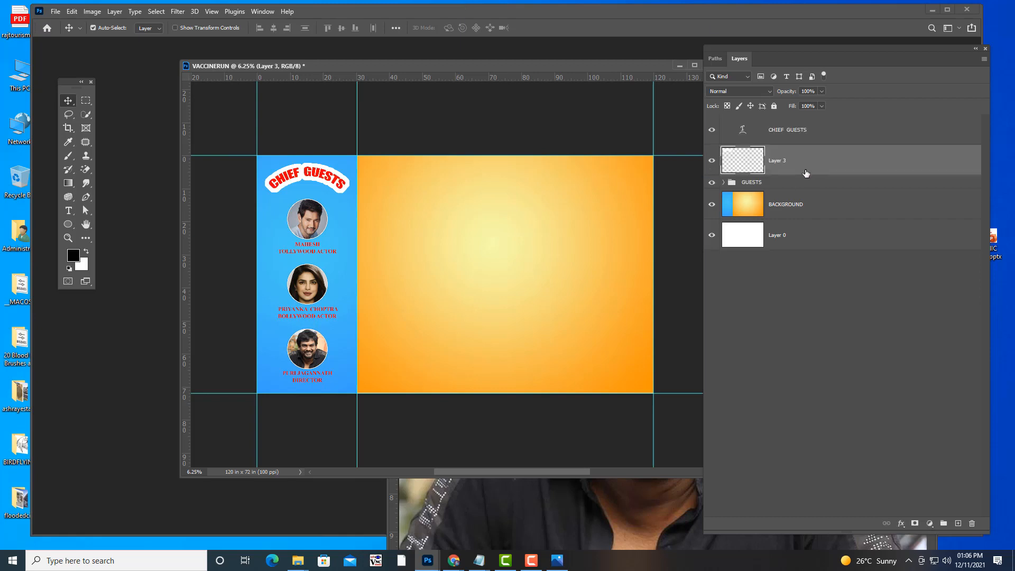
Step: Add a red (#ff0000) stroke to Layer 3, positioned inside with a size of about 38 px
double_click(850, 162)
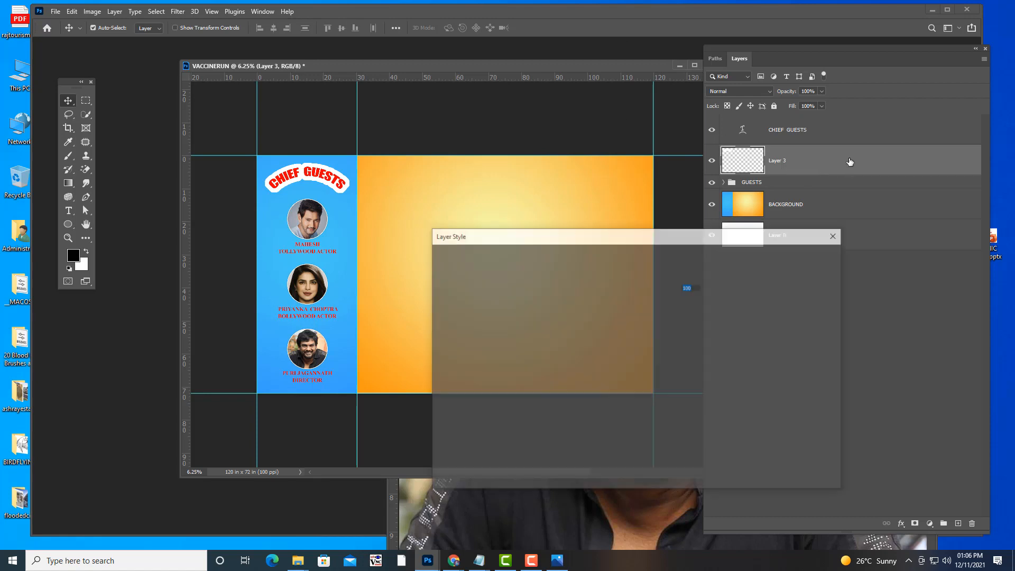
drag(545, 239, 669, 119)
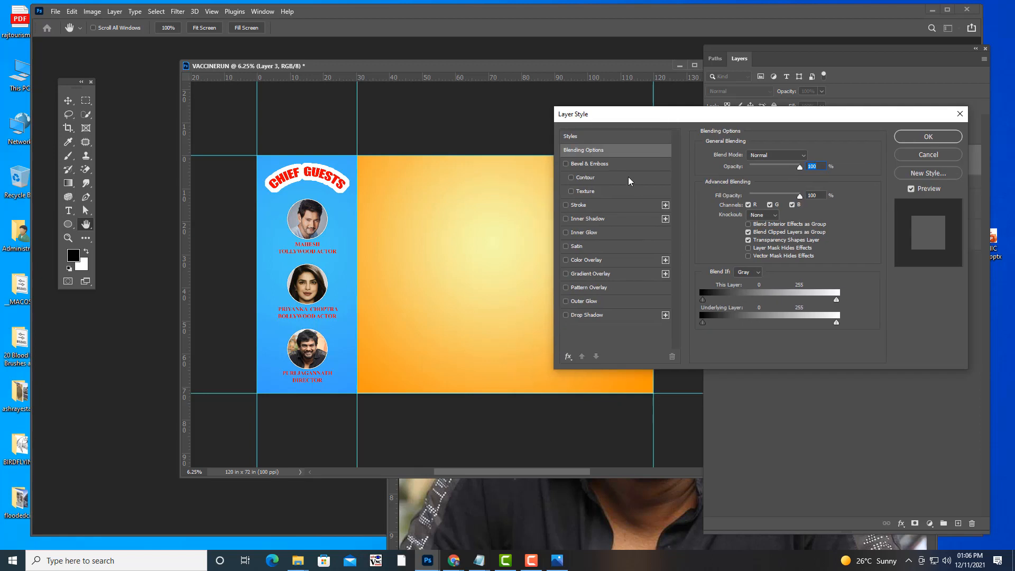
click(567, 205)
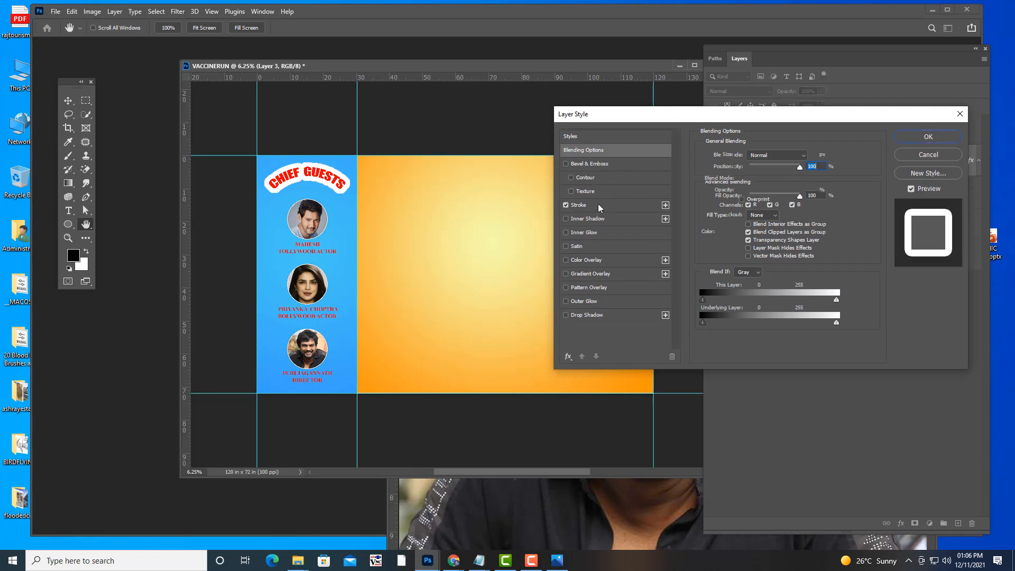
click(600, 208)
click(725, 232)
click(772, 123)
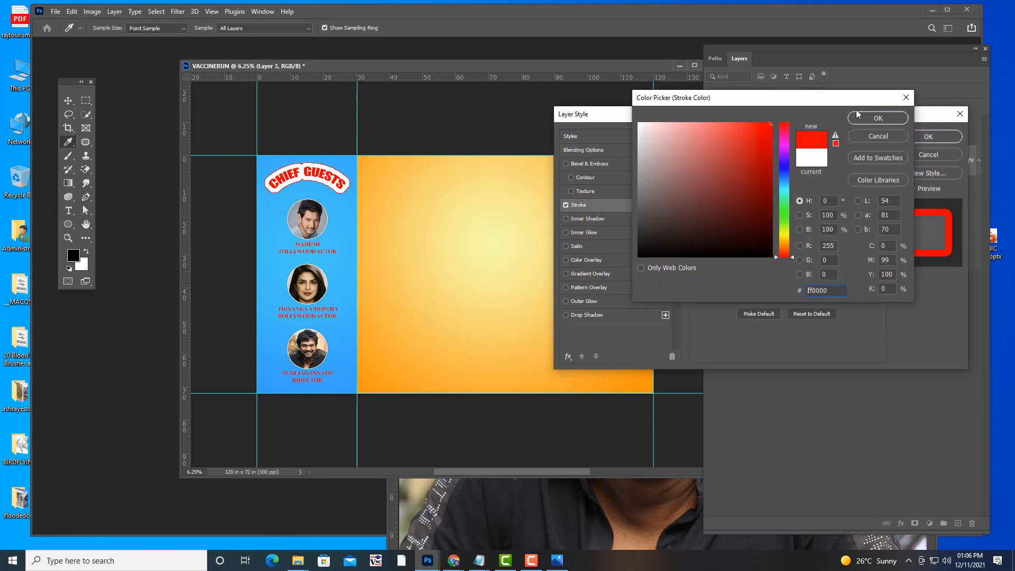
click(865, 116)
click(755, 167)
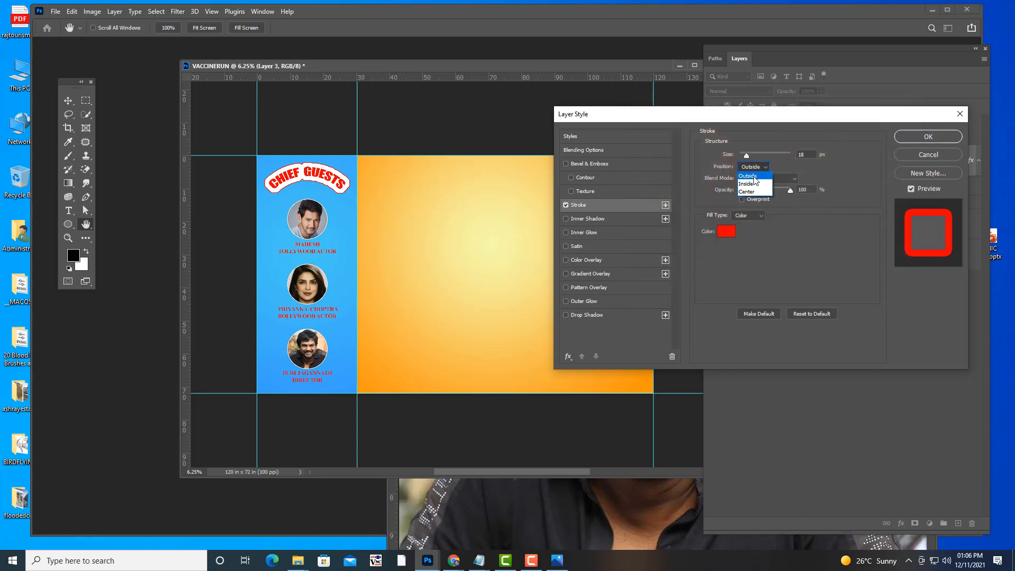
click(753, 184)
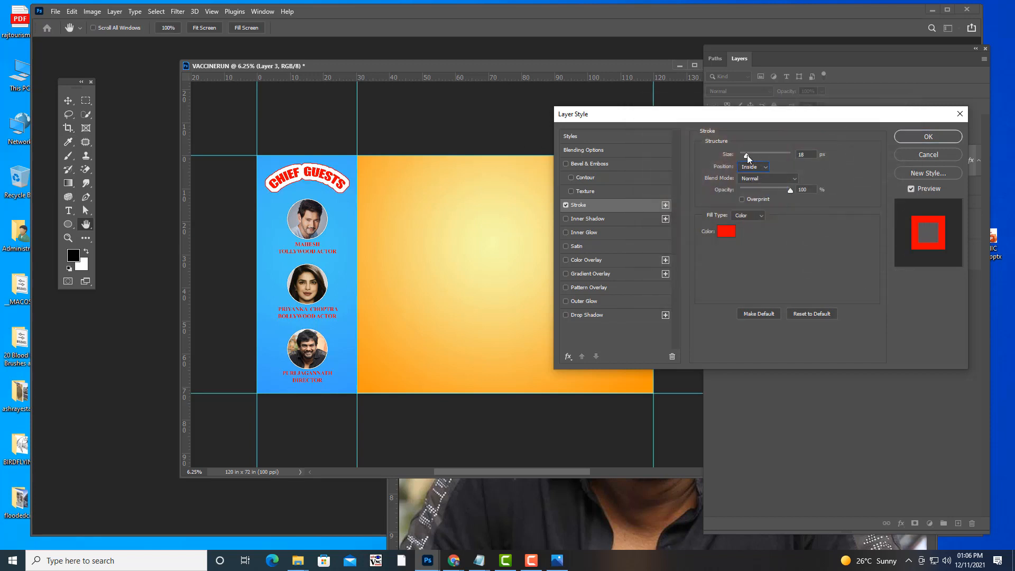
drag(747, 154, 752, 155)
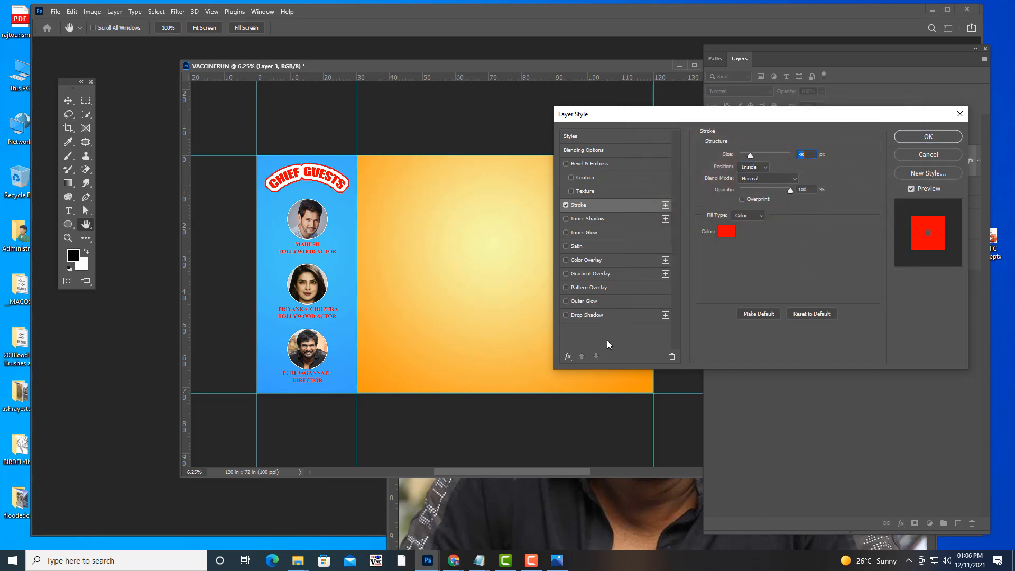
Step: Add a drop shadow with a size of about 65 px to Layer 3 and apply the layer style
click(566, 315)
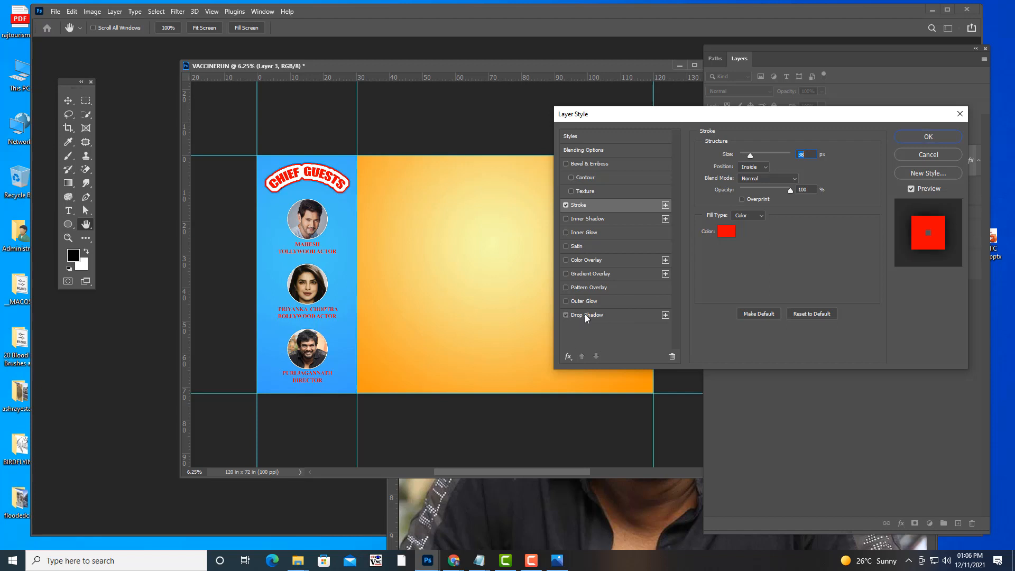
drag(751, 227, 756, 228)
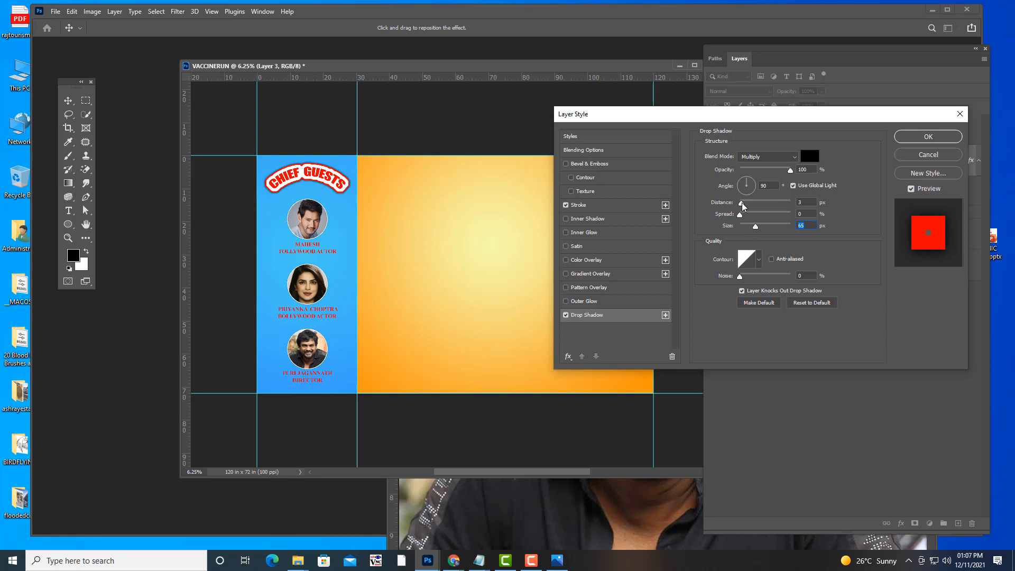
drag(701, 117, 653, 122)
click(881, 139)
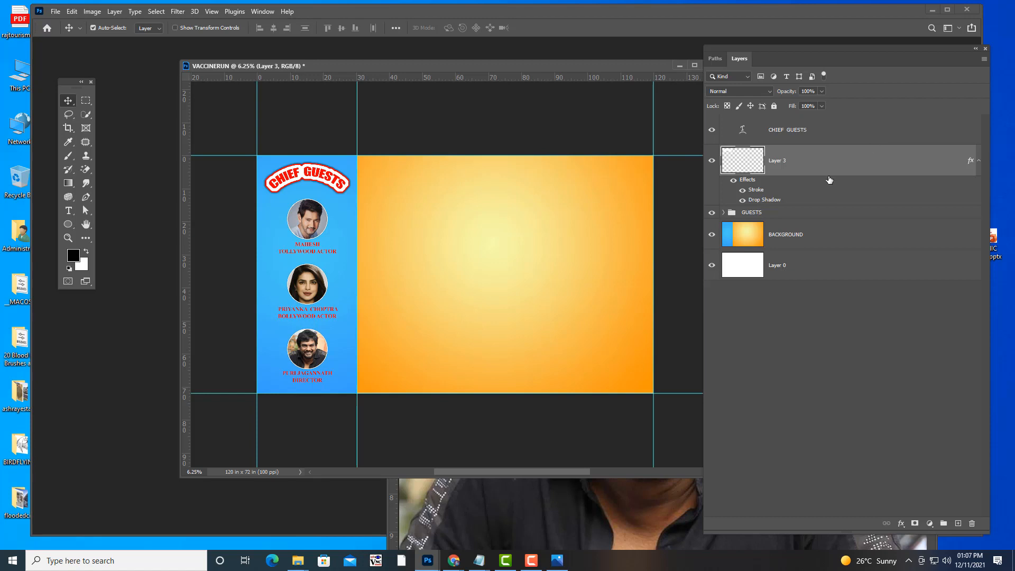
Step: Group the CHIEF GUESTS text layer with Layer 3 and name the group CHIEFGUESTSTITLE
shift+click(831, 130)
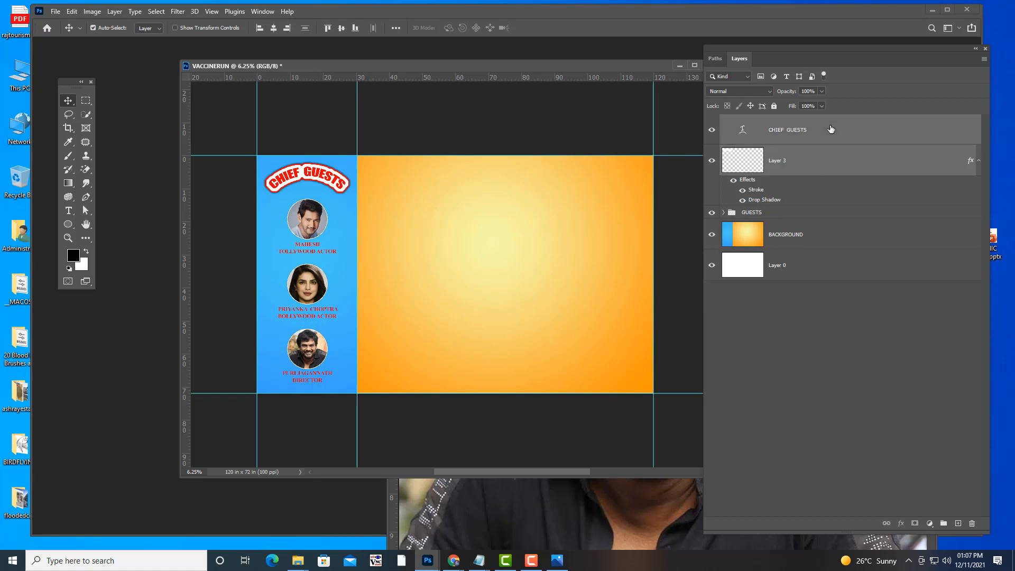
key(ctrl+g)
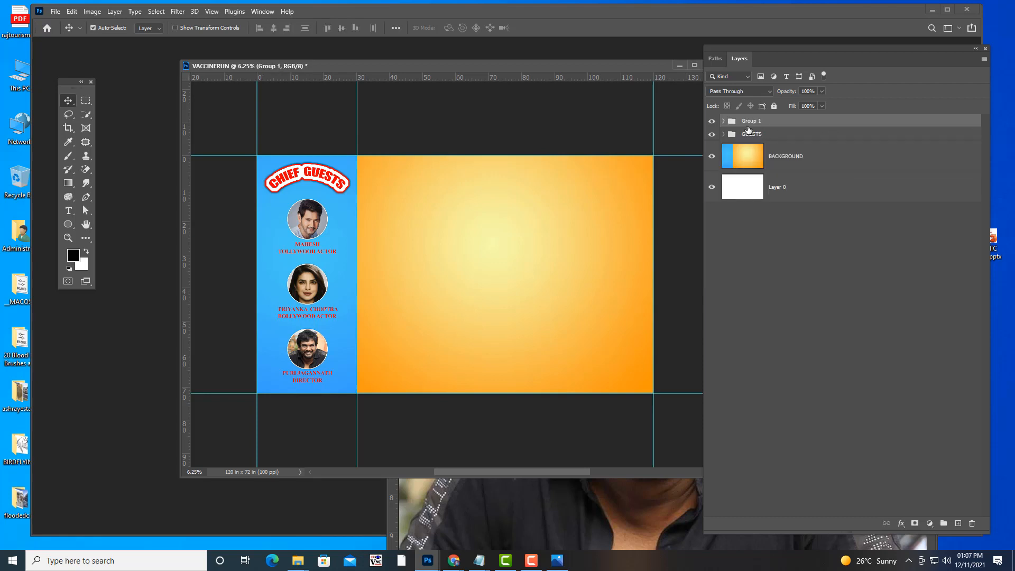
double_click(751, 122)
text(CHIEFGUESTSTITLE)
key(Return)
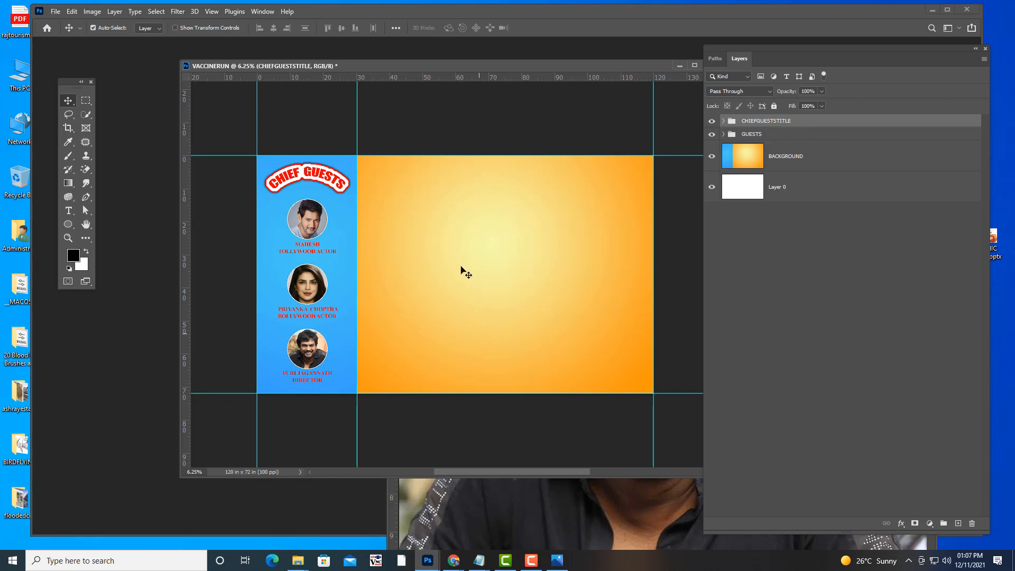
drag(428, 64, 417, 62)
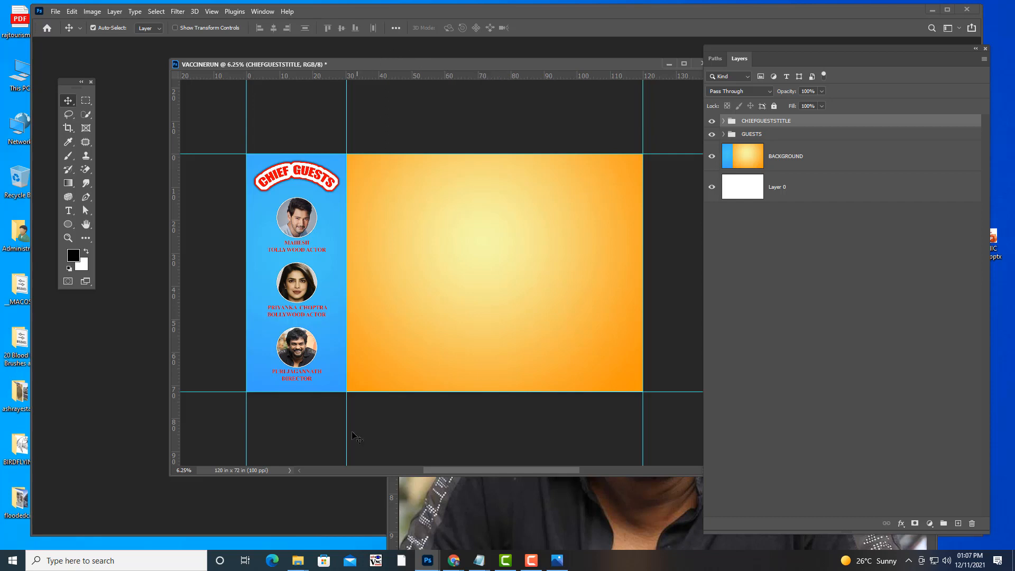
drag(479, 65, 468, 64)
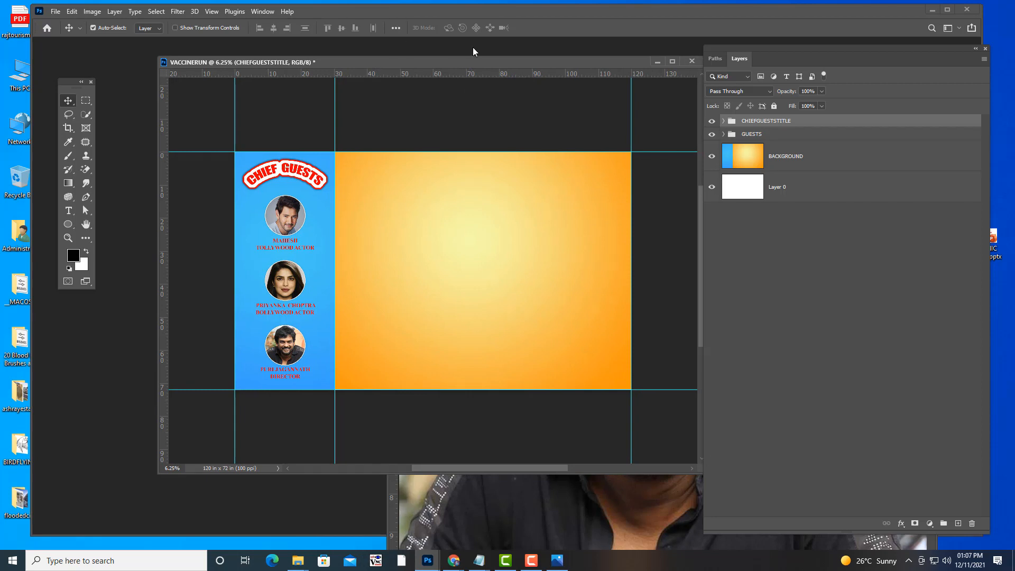
drag(465, 65, 453, 64)
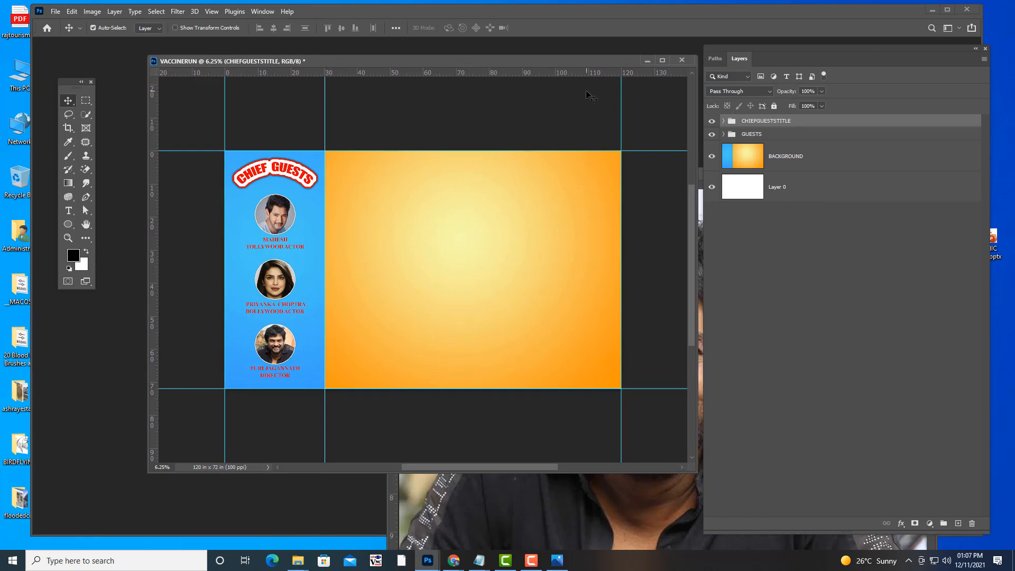
Step: Open AMITABH.jpg from the coronarunposter folder
key(ctrl)
key(ctrl+o)
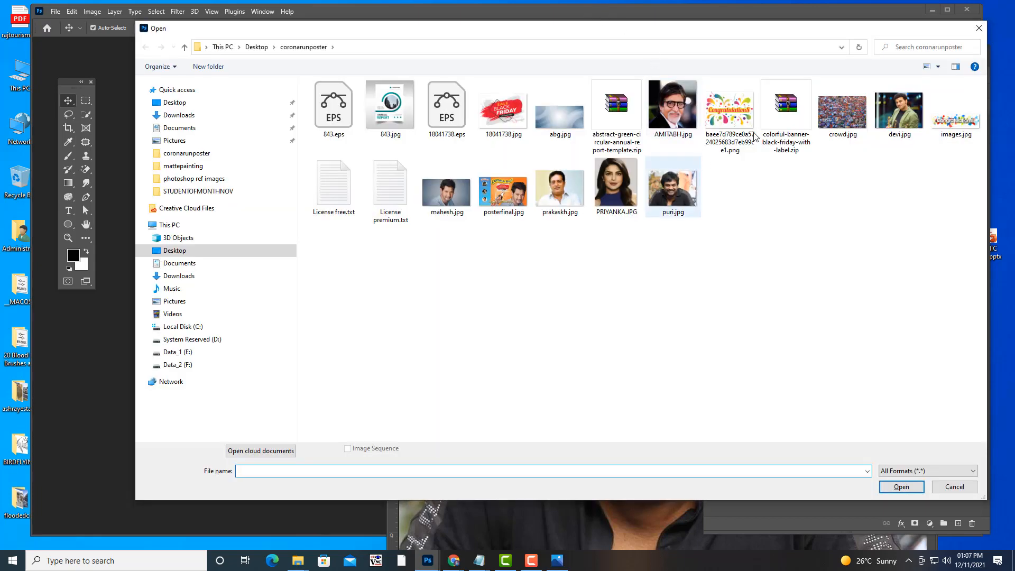
click(667, 100)
click(896, 487)
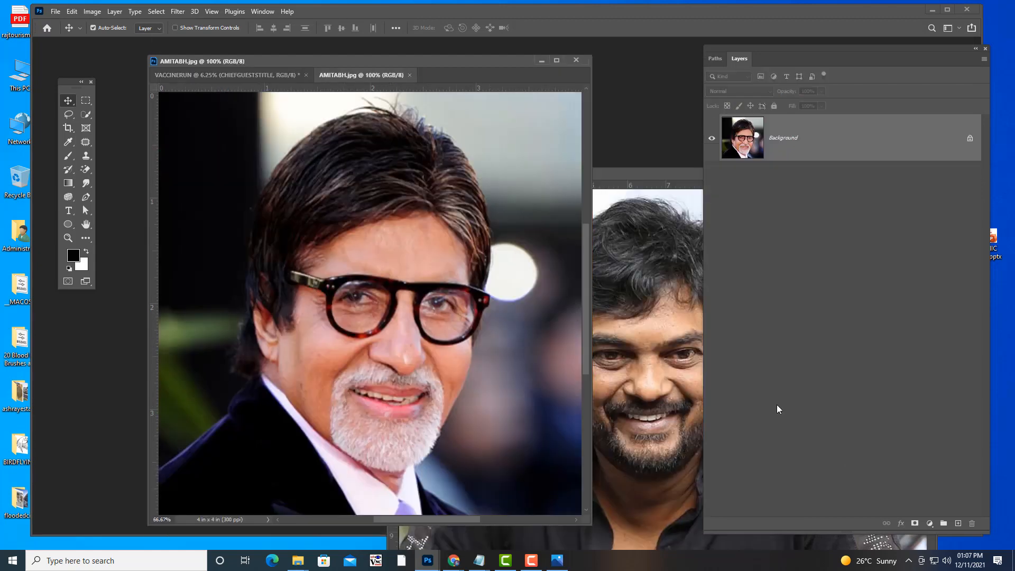
Step: Close the other portrait photo's window and enlarge the AMITABH.jpg window so the whole photo fits at 50% zoom
drag(615, 176, 315, 249)
click(624, 245)
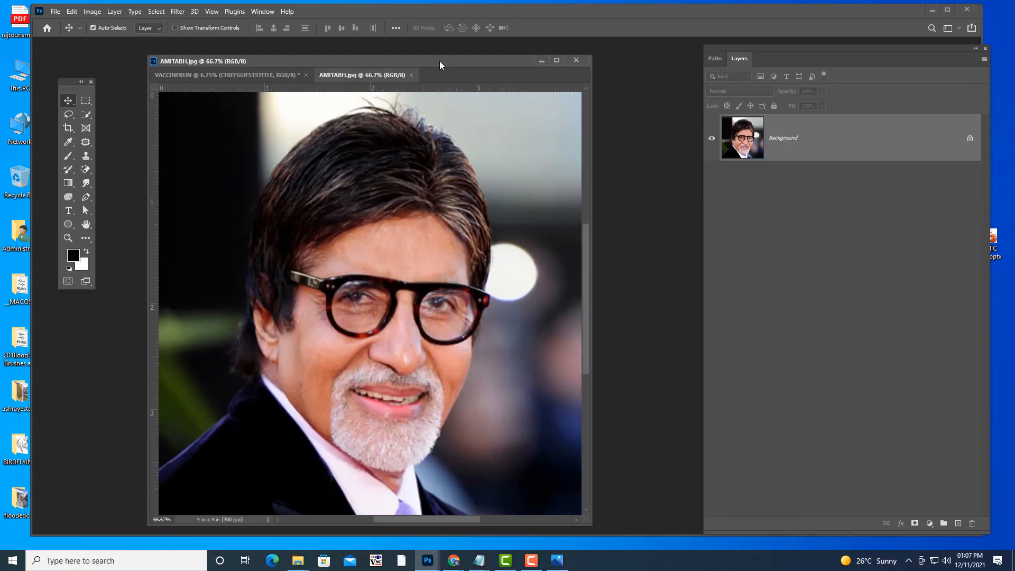
drag(439, 61, 454, 56)
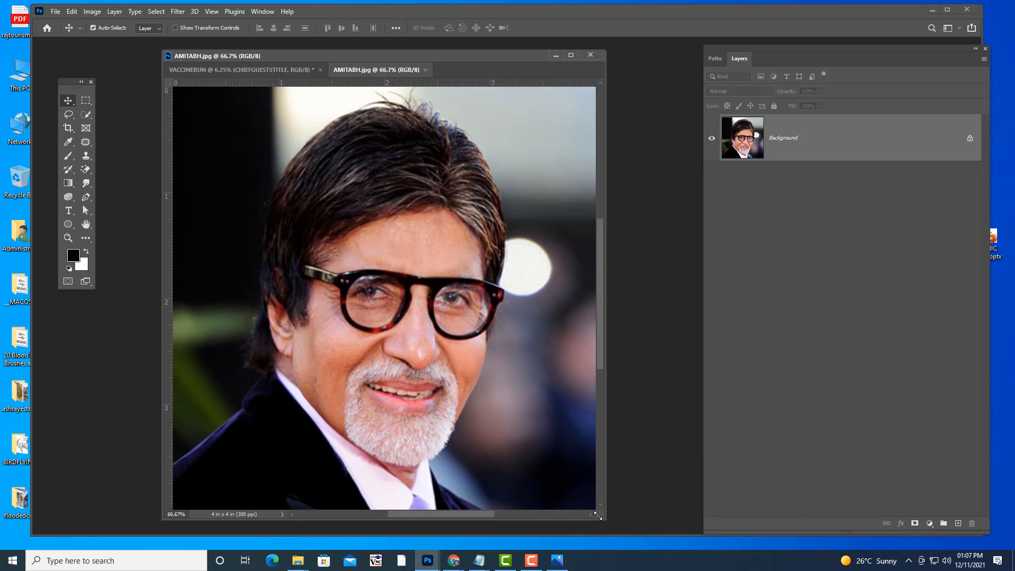
drag(598, 516, 760, 545)
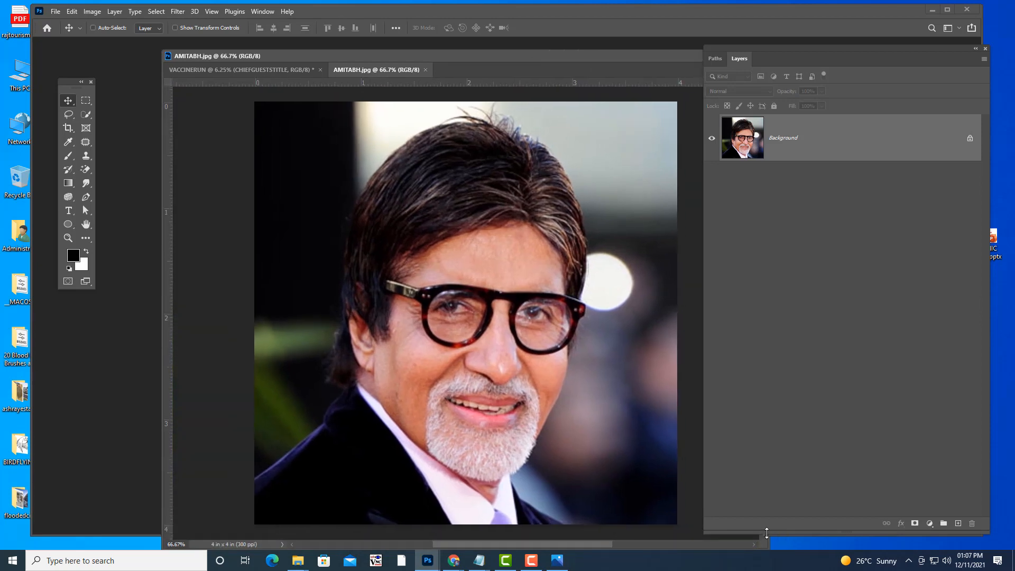
key(ctrl+minus)
drag(469, 53, 463, 53)
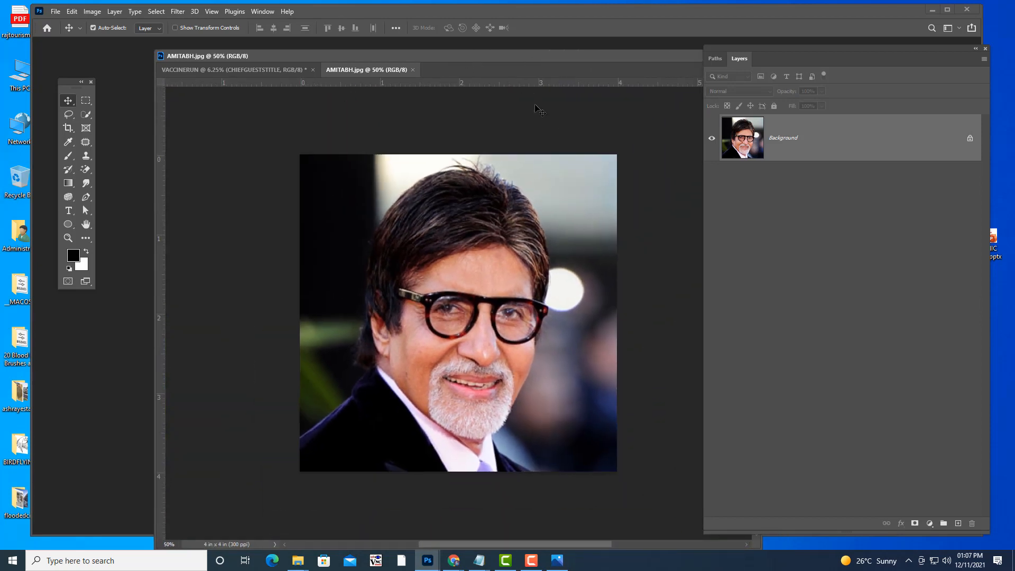
Step: Select the man in AMITABH.jpg automatically using Select Subject with the Quick Selection tool
click(86, 114)
right_click(87, 115)
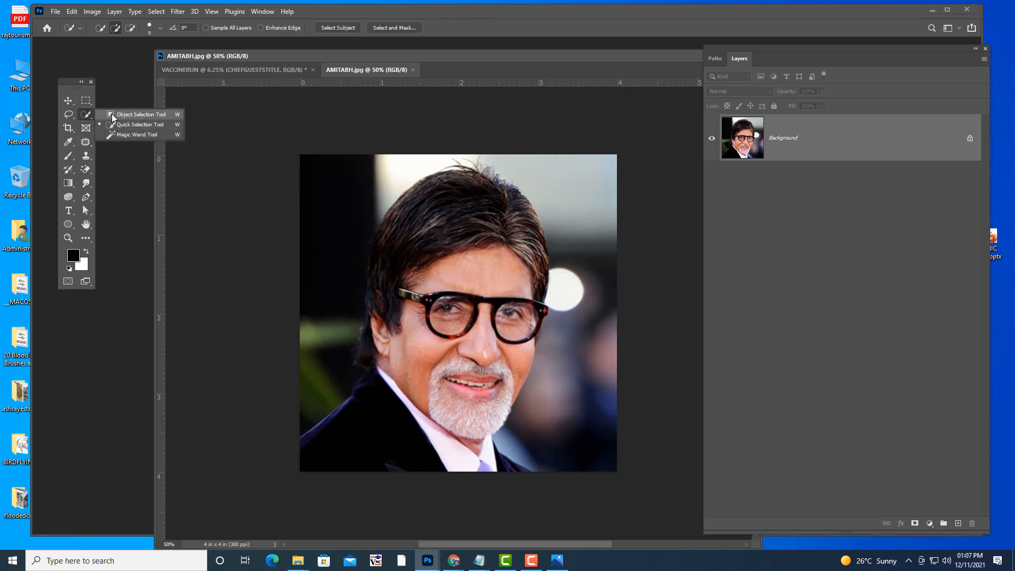
click(112, 124)
click(339, 28)
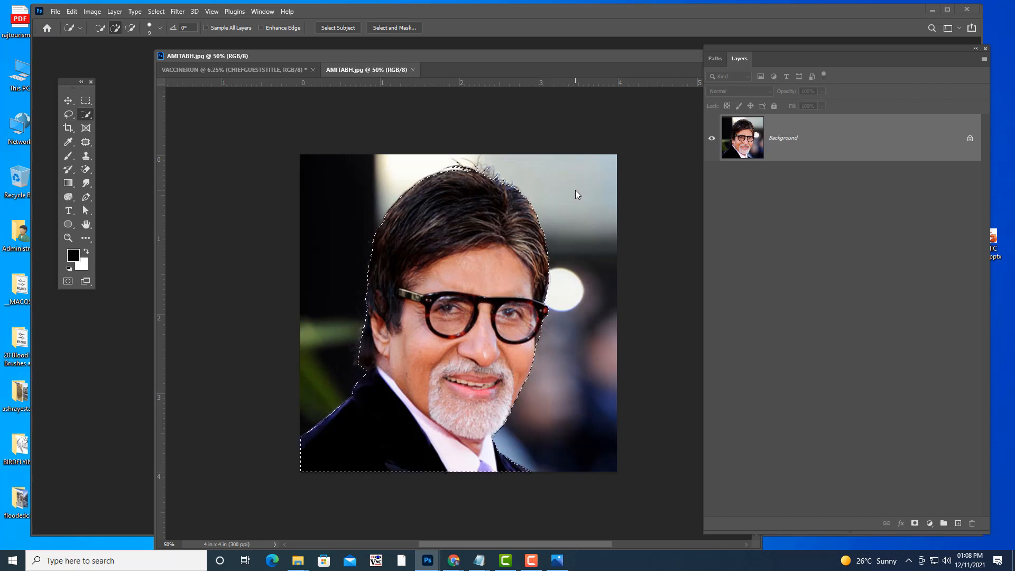
mouse_move(557, 560)
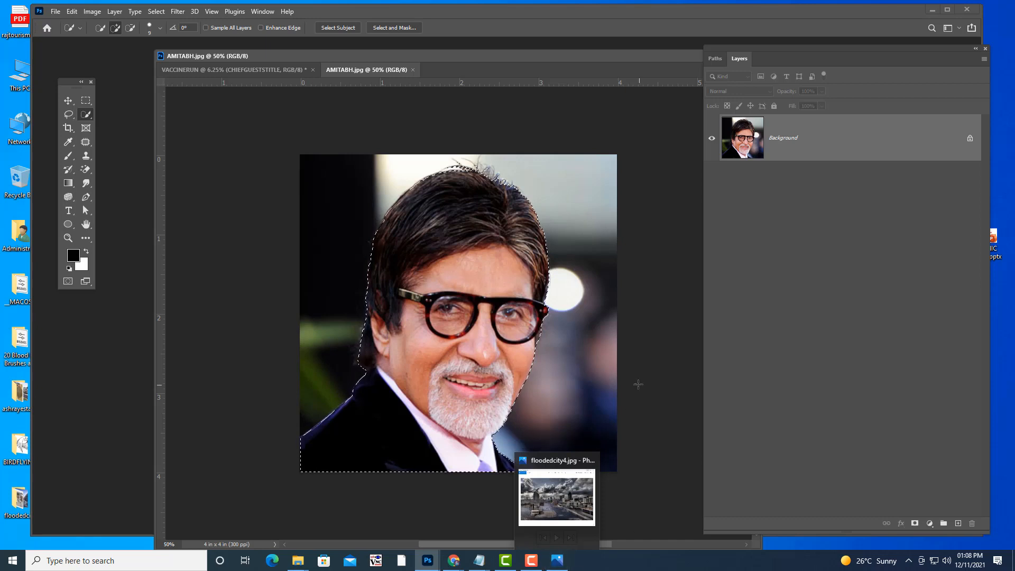
drag(421, 55, 411, 54)
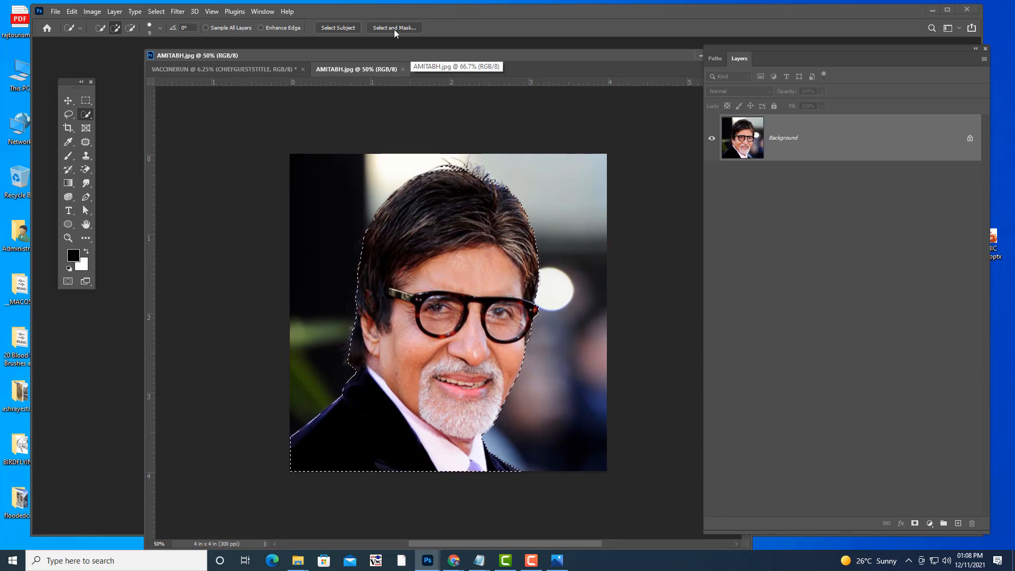
Step: Refine the selection's hair edges in Refine Edge with a size 60 brush and output to New Layer with Layer Mask
click(156, 11)
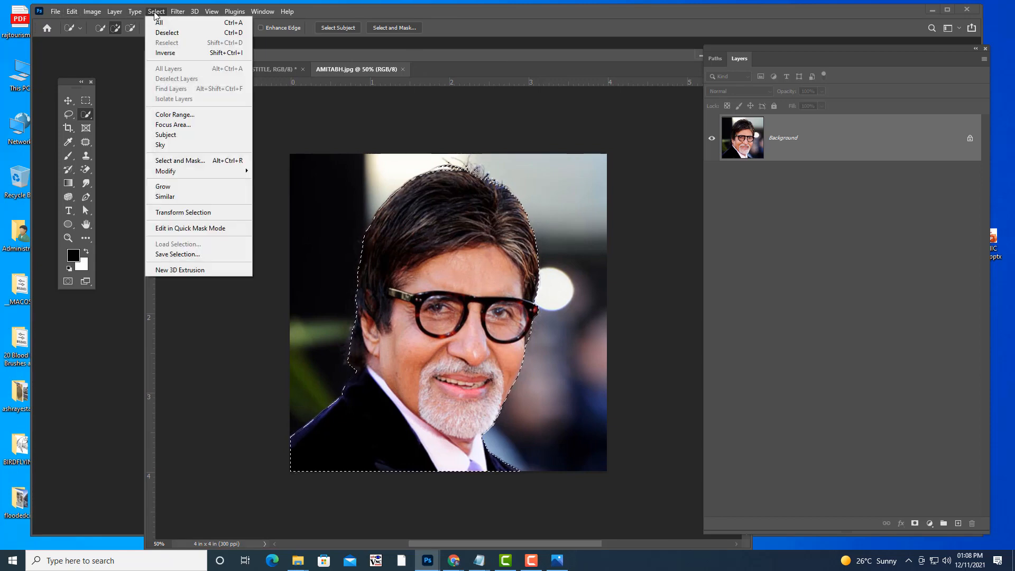
shift+click(189, 162)
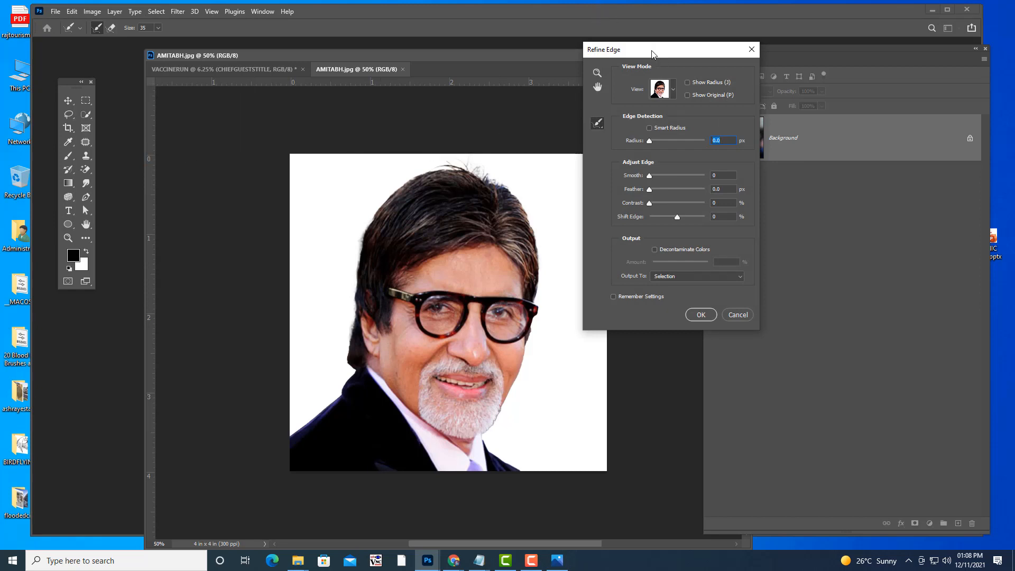
mouse_move(654, 53)
mouse_down()
mouse_move(669, 46)
mouse_move(660, 48)
mouse_up()
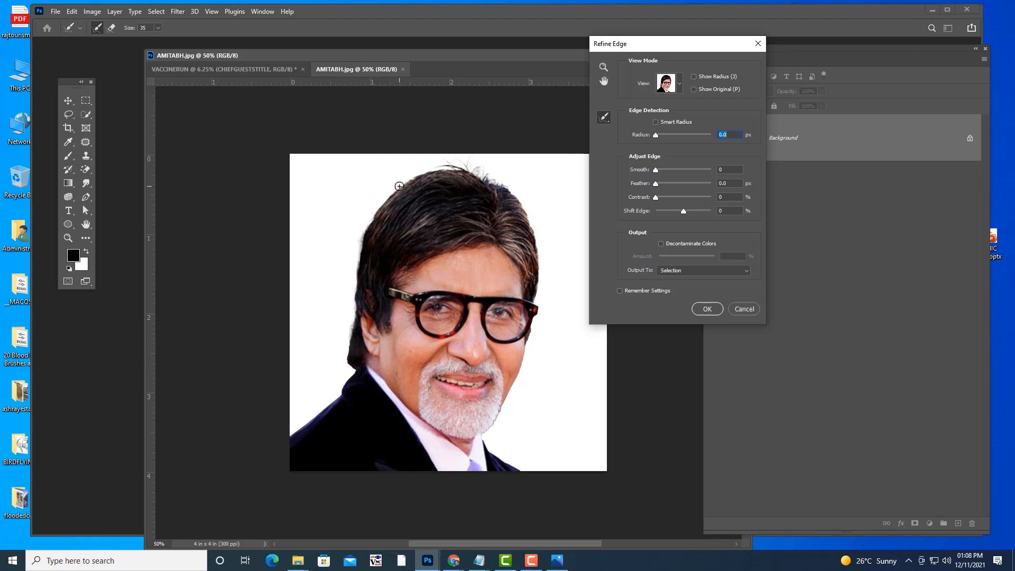
key(bracketright)
key(bracketright)
key(bracketleft)
click(683, 271)
click(679, 303)
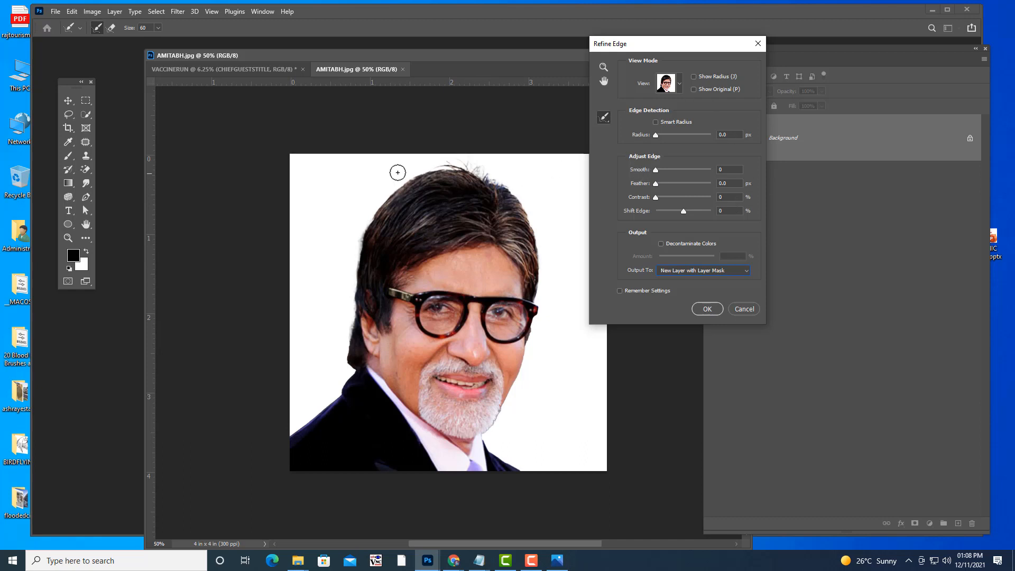
mouse_move(425, 171)
mouse_down()
mouse_move(475, 170)
mouse_move(520, 200)
mouse_up()
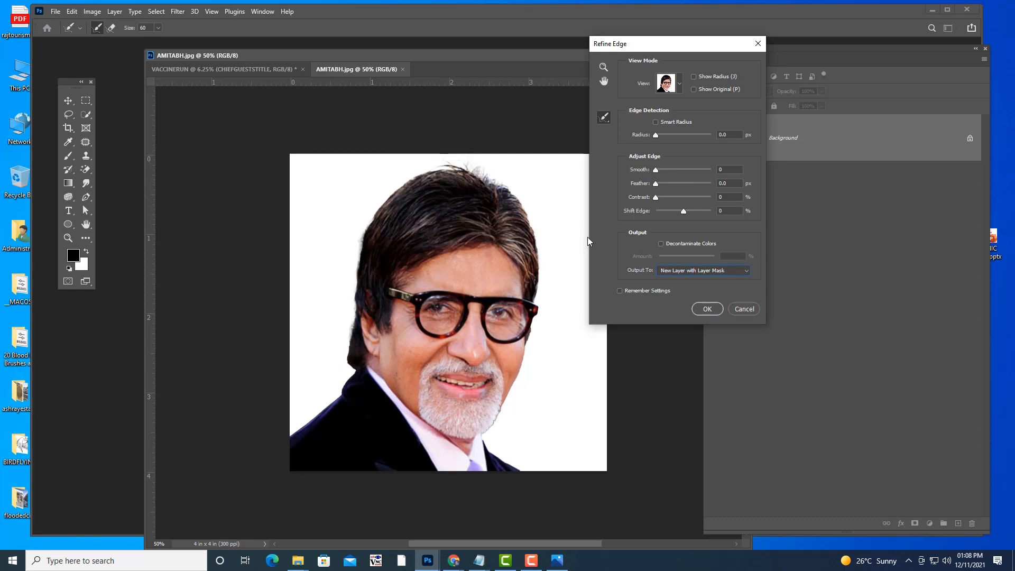
click(702, 310)
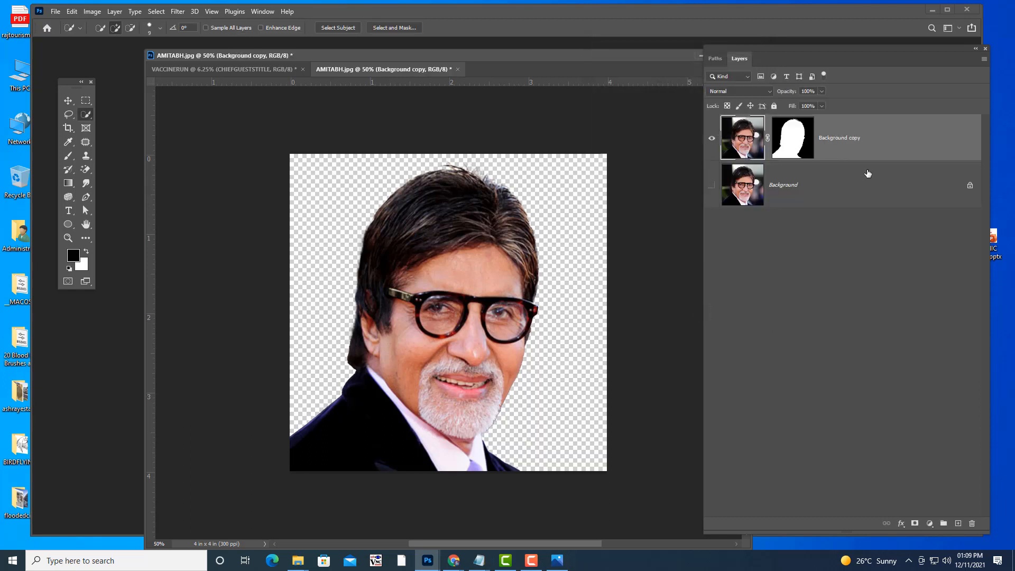
Step: Move the masked cut-out from AMITABH.jpg into the VACCINERUN poster, near the lower middle of the orange area
click(68, 100)
drag(496, 376, 516, 396)
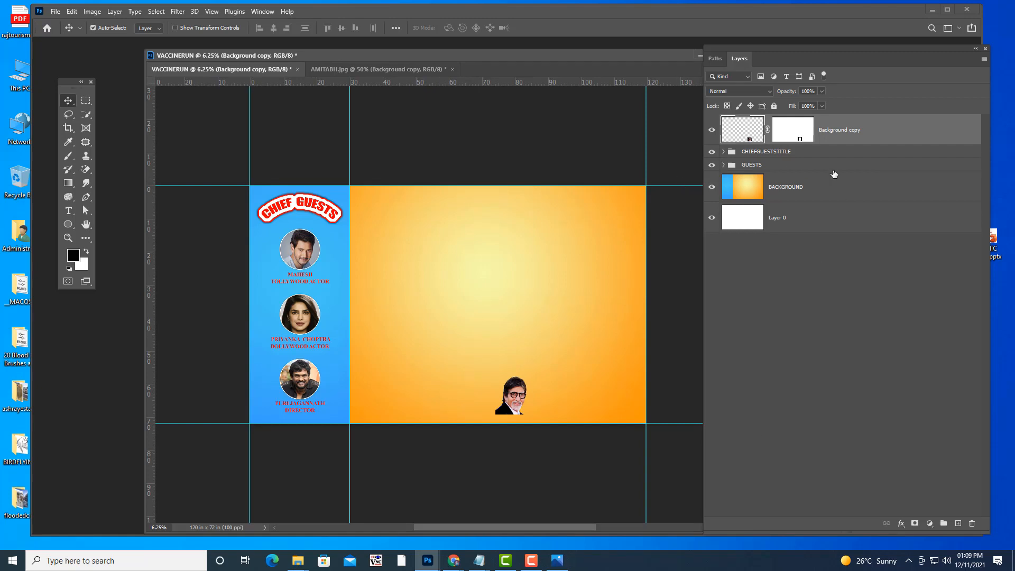
right_click(894, 128)
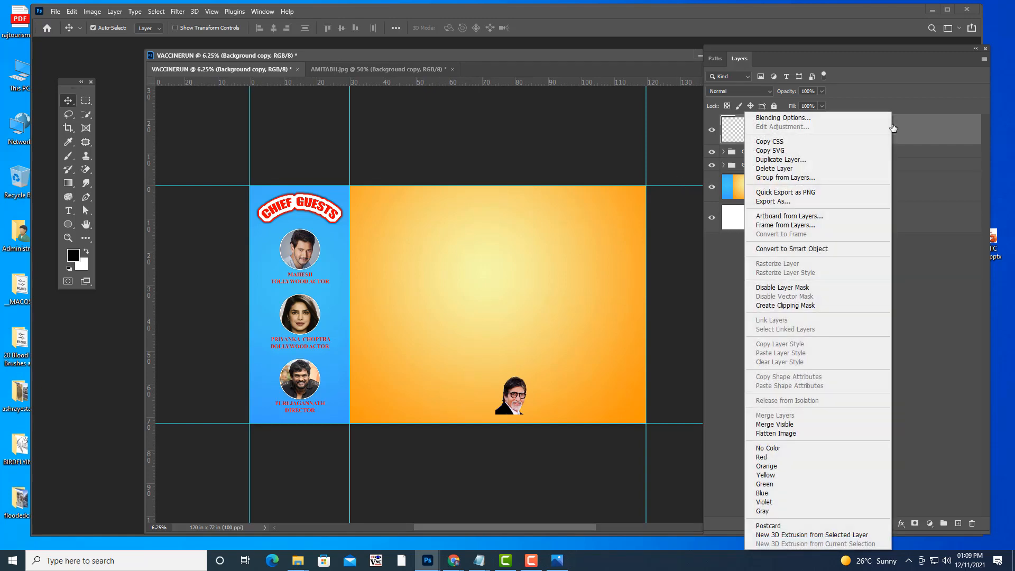
click(906, 126)
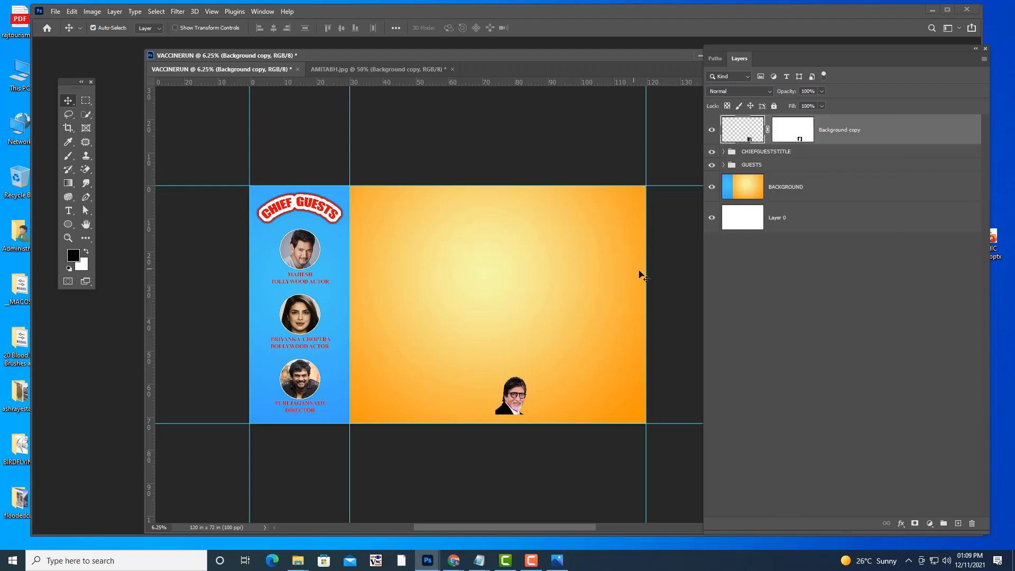
Step: Scale the cut-out portrait up to about 683% and move it up over the orange area
key(ctrl)
key(ctrl+t)
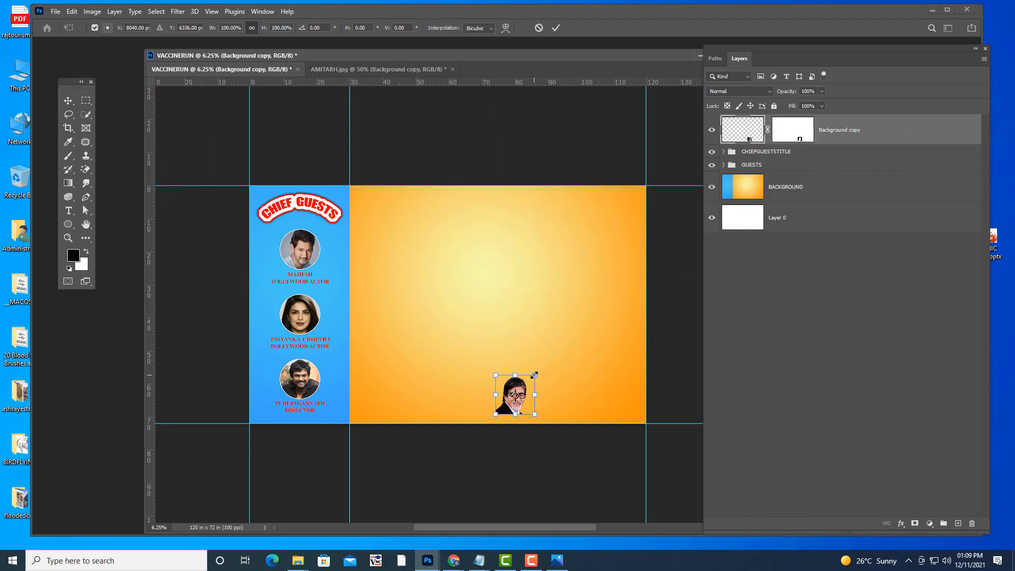
drag(535, 375, 650, 259)
drag(563, 335, 564, 262)
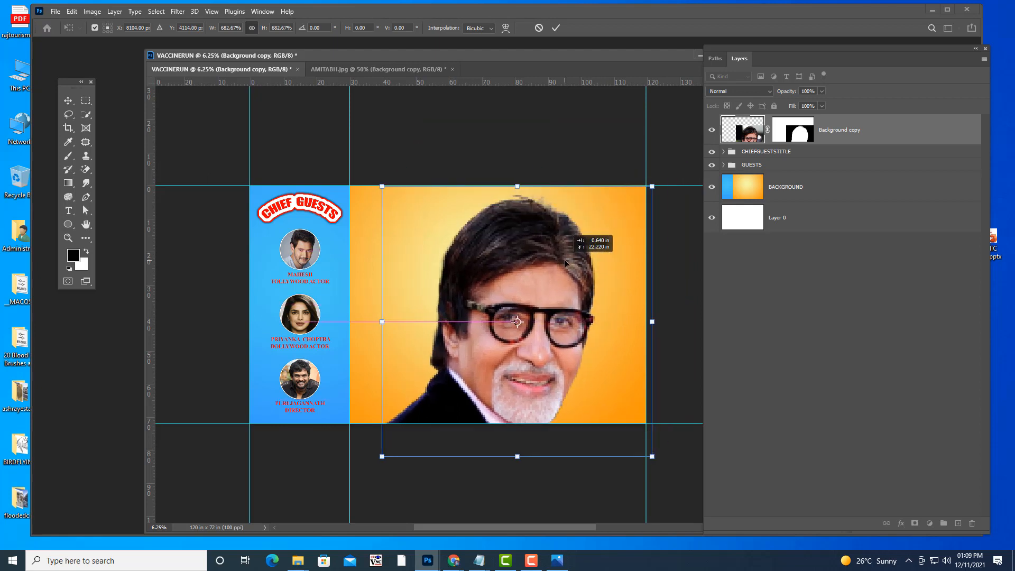
click(849, 124)
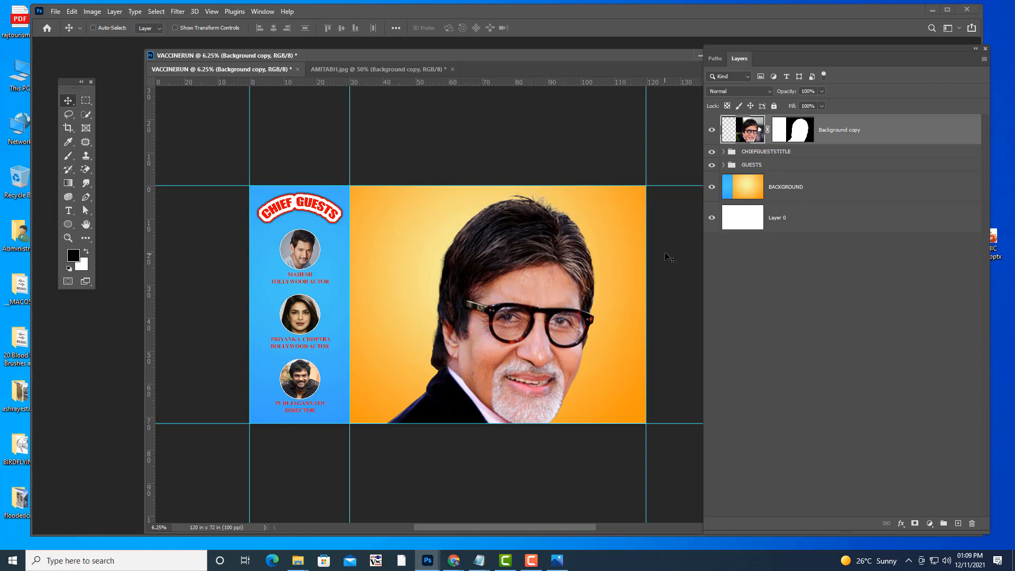
Step: Shrink the cut-out portrait and place it in the lower-right corner of the orange area, shoulders at the poster's bottom edge
key(ctrl+t)
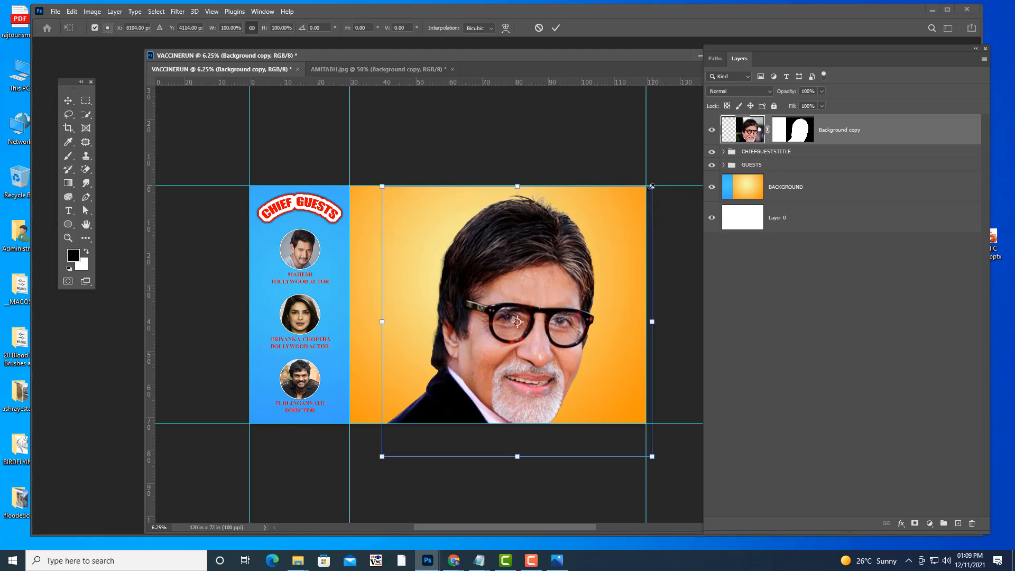
drag(652, 186, 610, 226)
drag(564, 286, 618, 310)
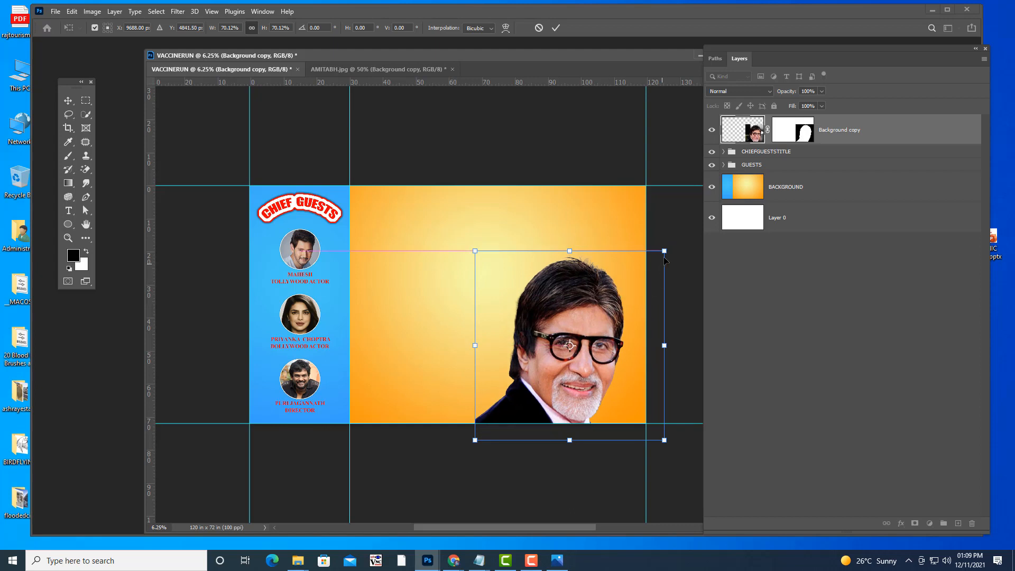
drag(664, 251, 675, 238)
mouse_move(604, 290)
mouse_down()
mouse_move(606, 275)
mouse_move(604, 284)
mouse_up()
key(Return)
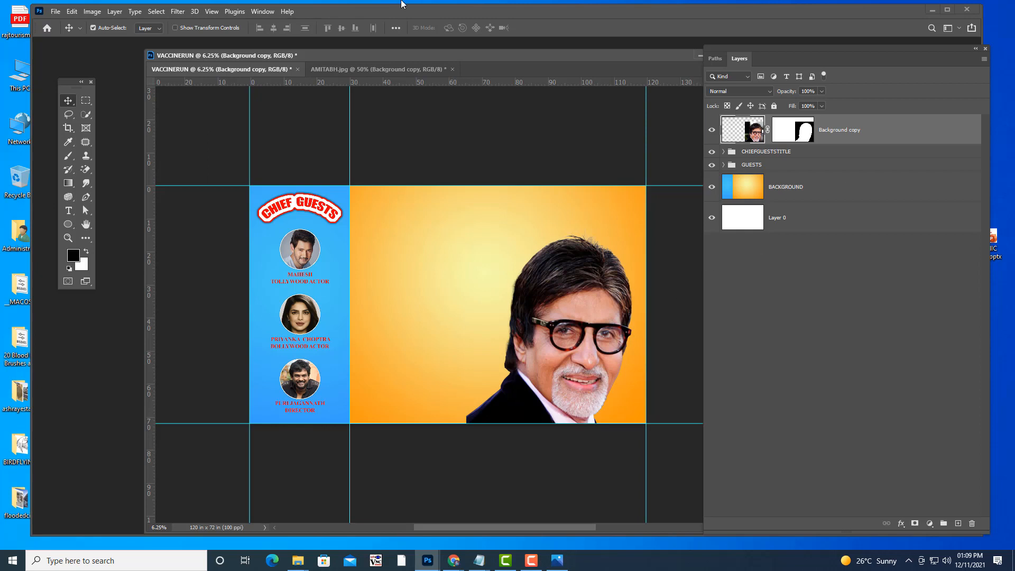
Step: Convert the portrait's Background copy layer to a smart object and rename the layer amitabh
right_click(911, 138)
click(852, 255)
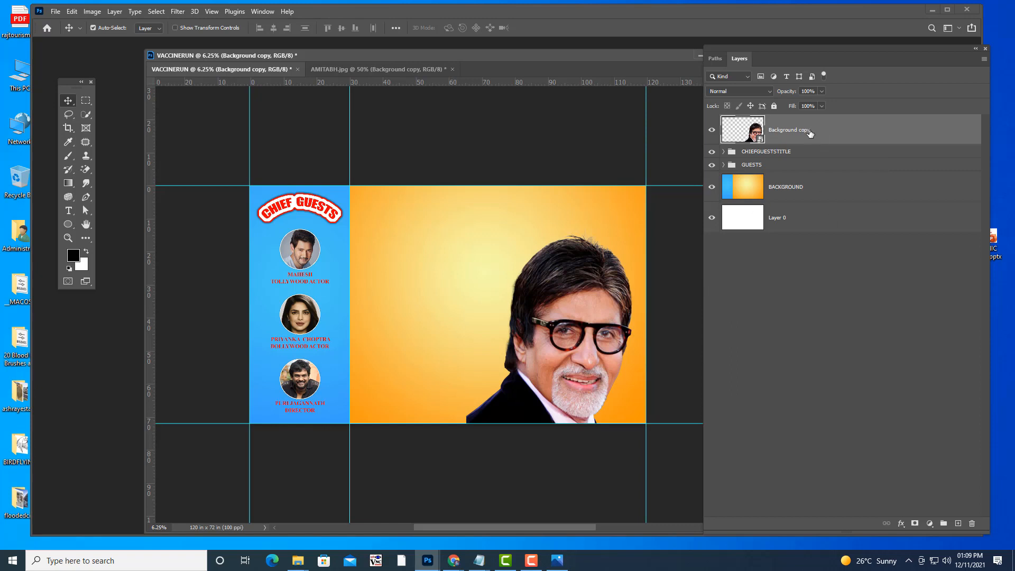
double_click(785, 129)
text(amitabh)
key(Return)
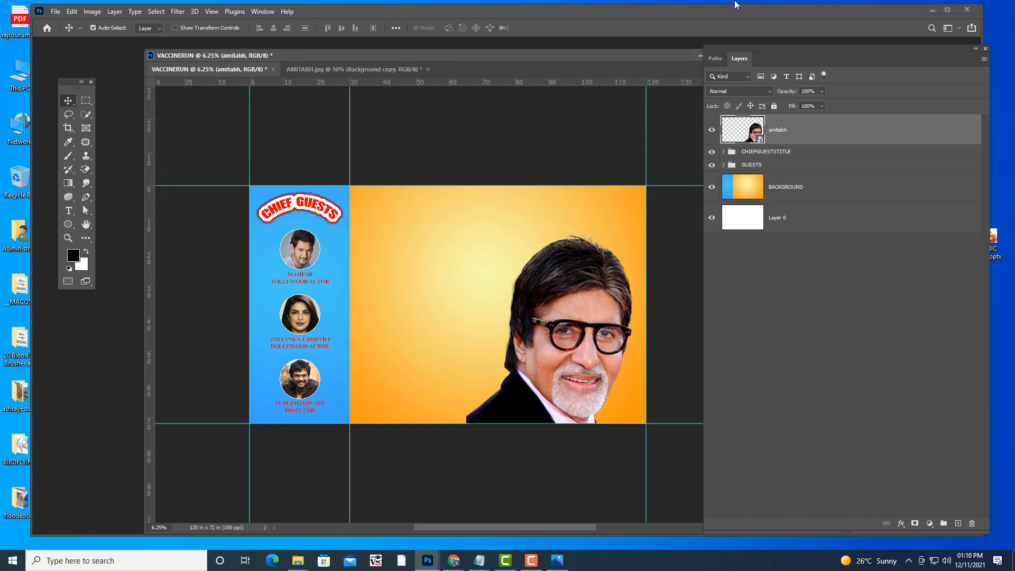
Step: Add the text VACCINE RUN CAMPAIGN in red 250 pt Impact on the orange area beside the portrait
drag(762, 46, 767, 51)
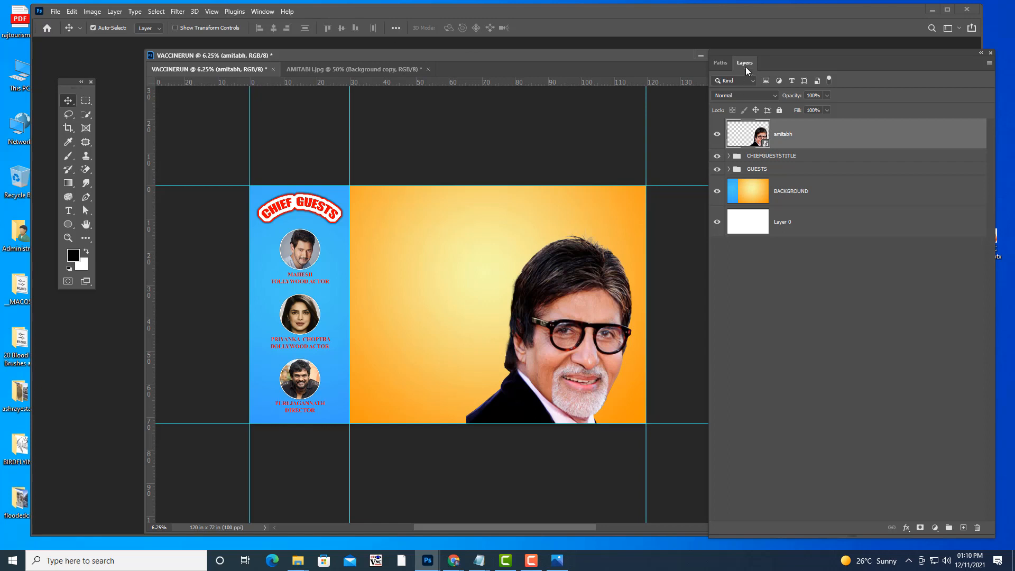
drag(745, 51, 752, 51)
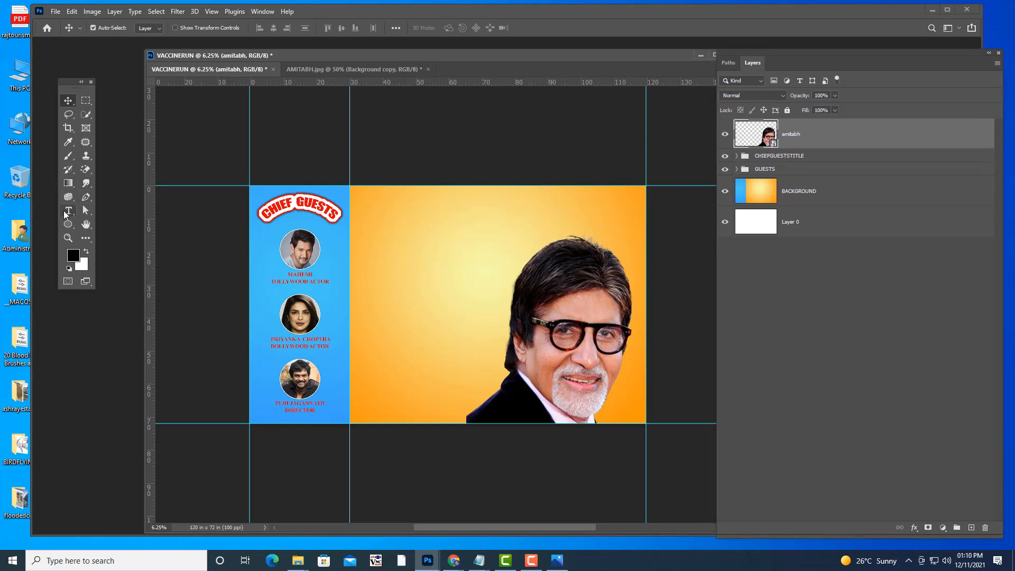
click(65, 211)
drag(393, 57, 380, 56)
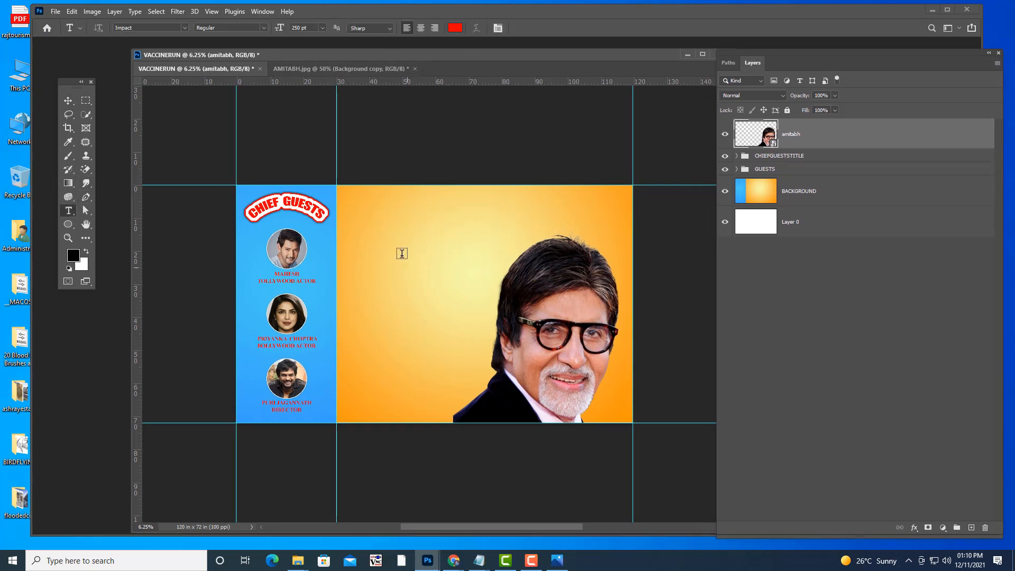
click(402, 253)
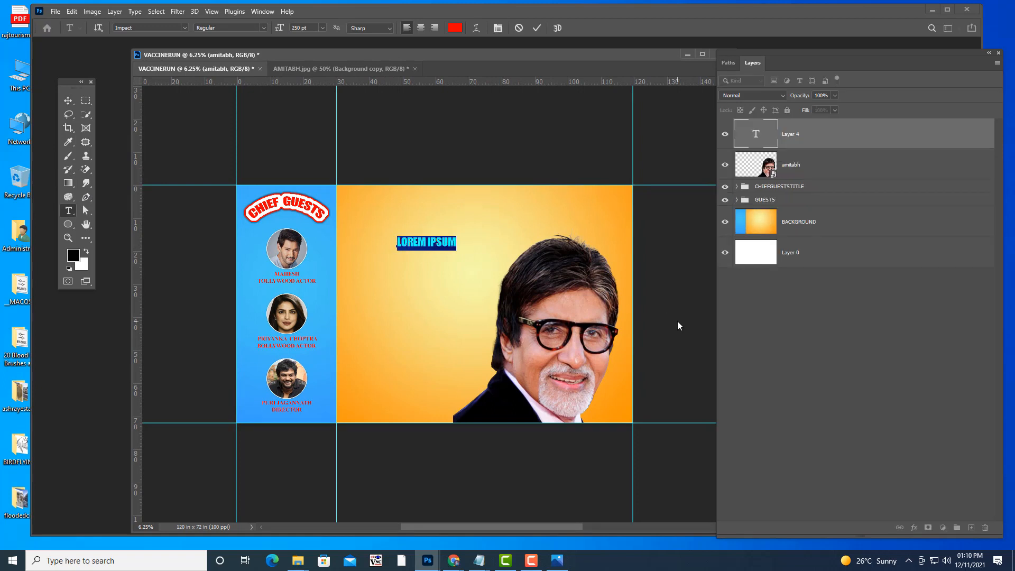
text(V)
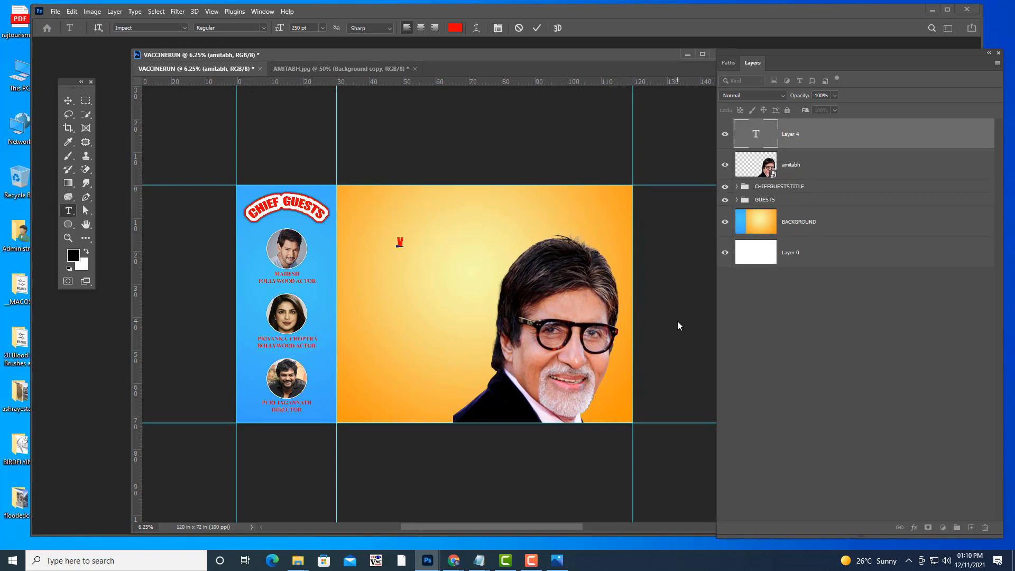
text(ACCINE RUN CAMPAI)
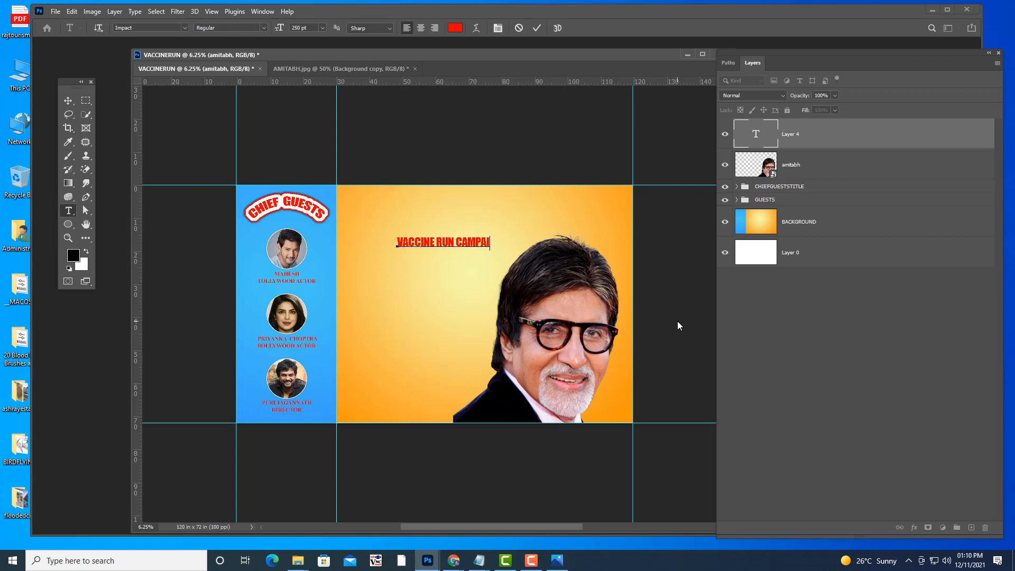
text(GN)
click(68, 100)
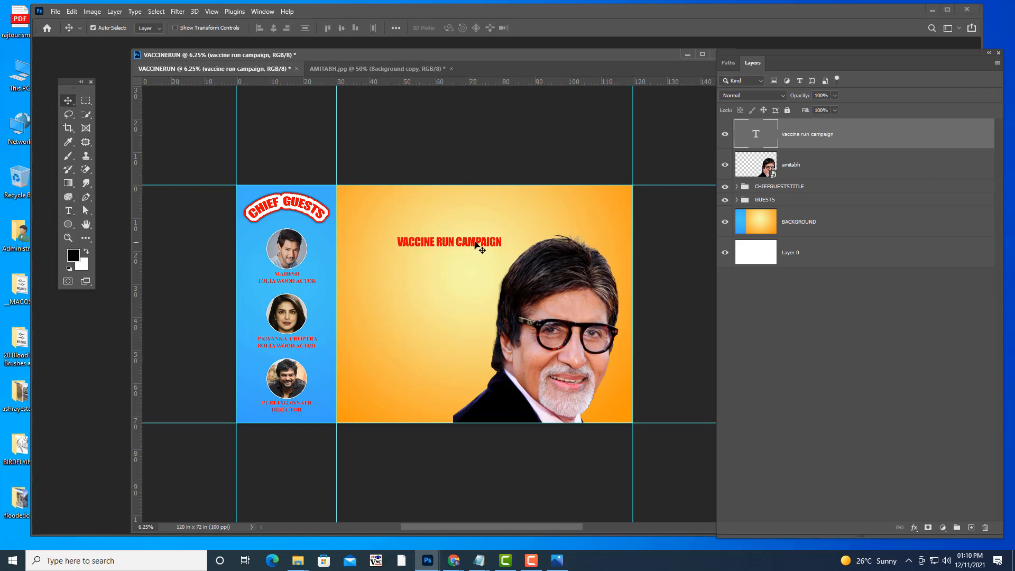
Step: Enlarge the VACCINE RUN CAMPAIGN title to about 161% and place it at the upper left of the orange area
drag(473, 244, 440, 206)
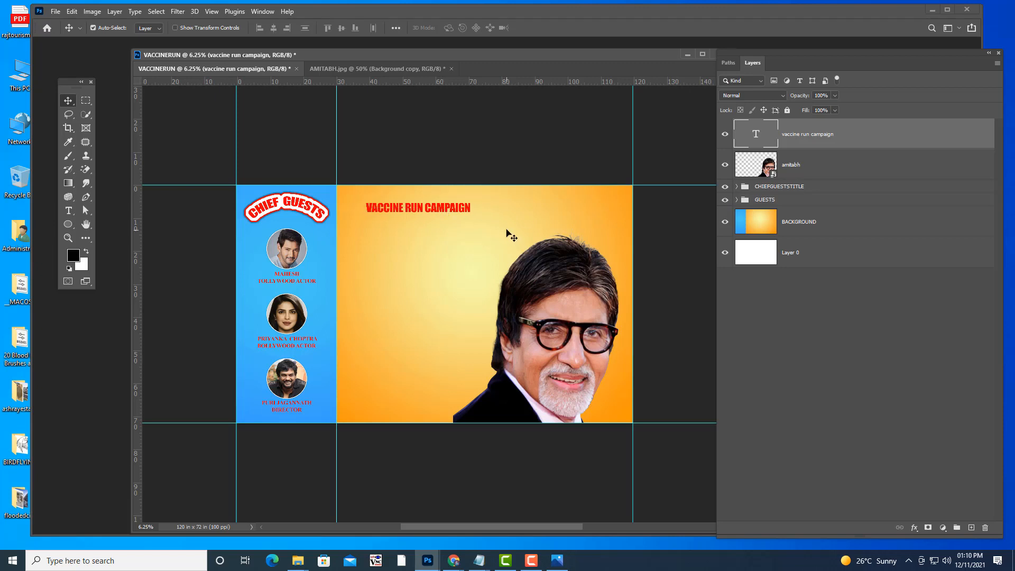
key(ctrl)
key(ctrl+t)
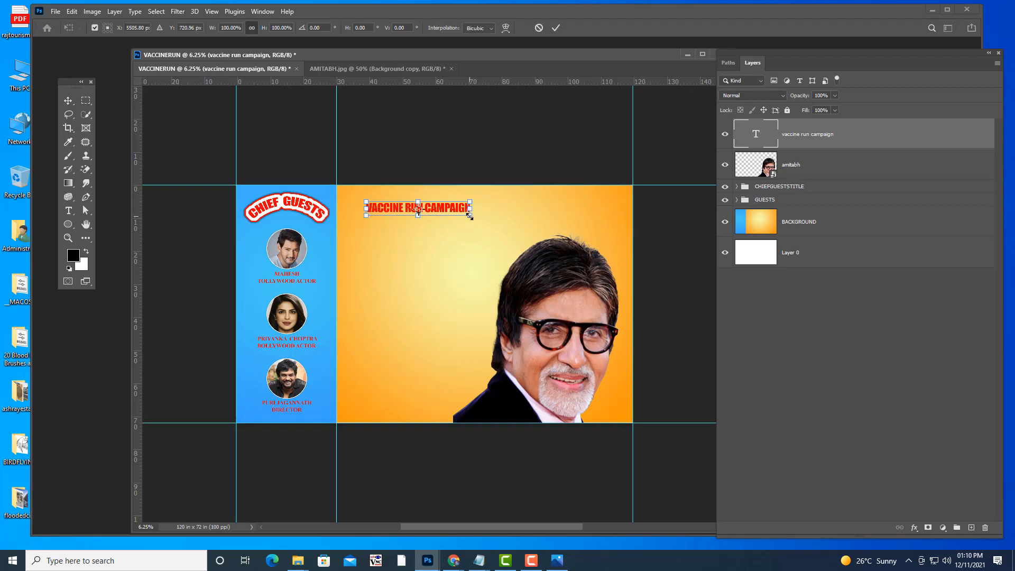
drag(470, 216, 490, 212)
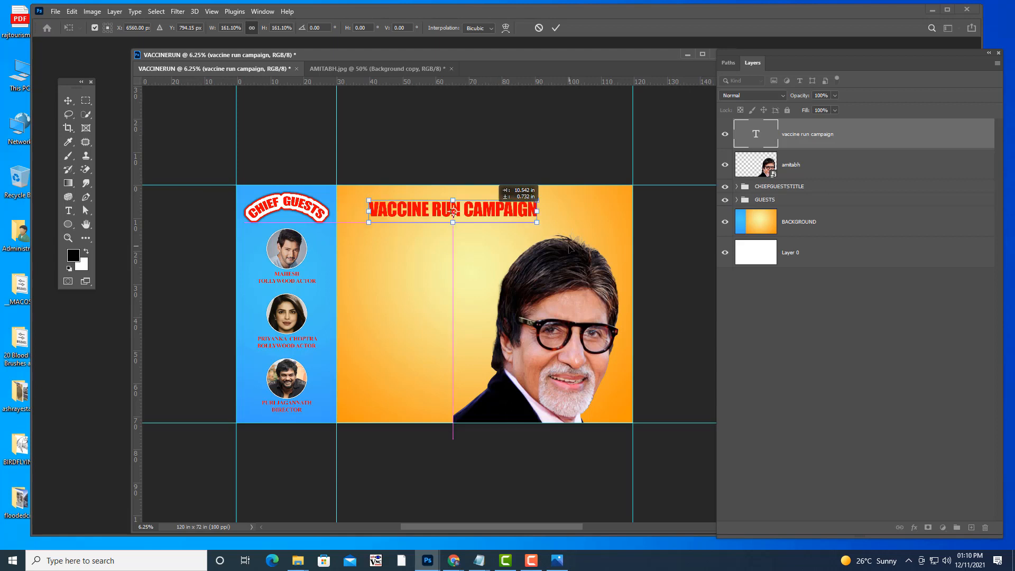
key(Left)
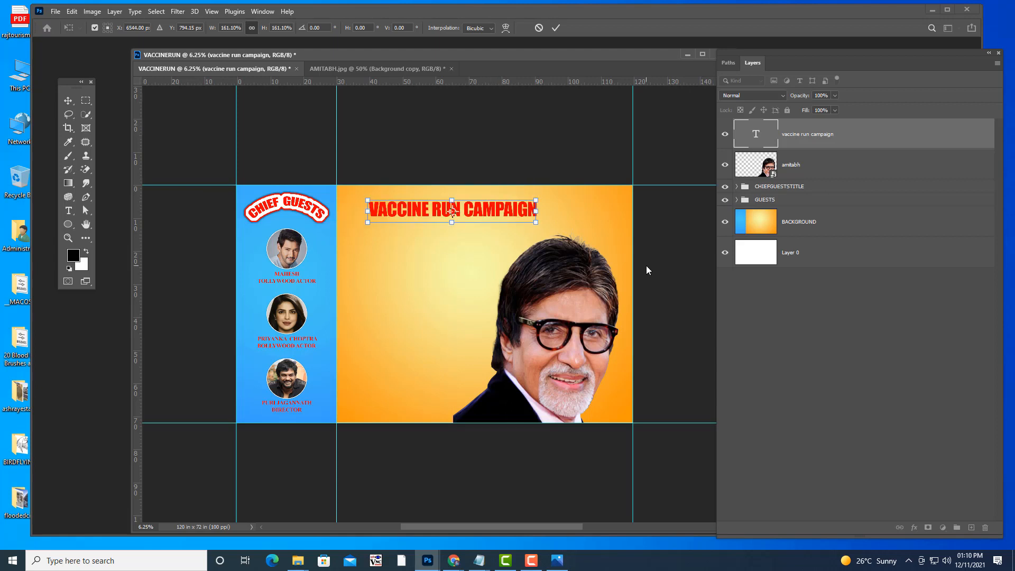
key(Return)
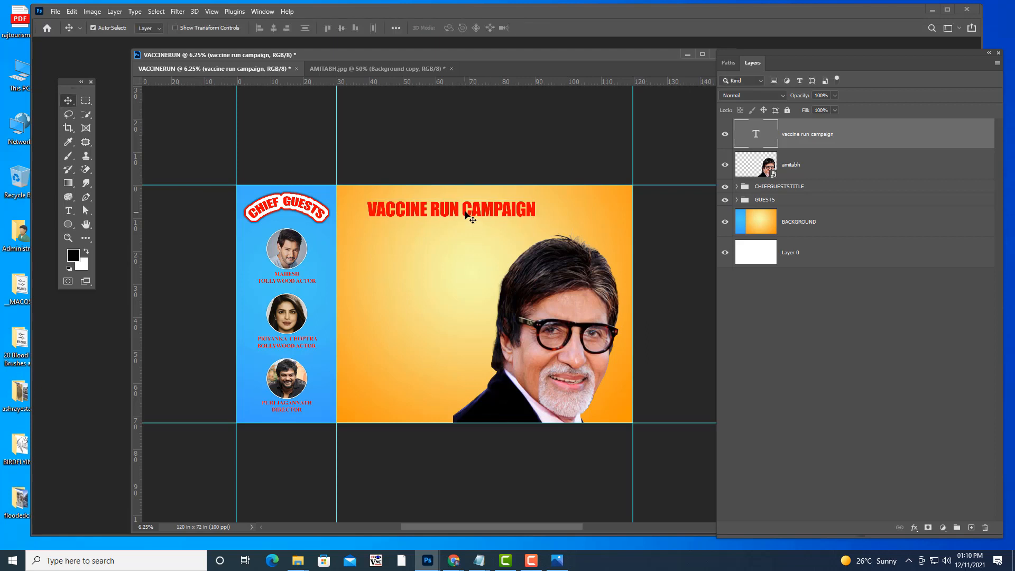
drag(464, 213, 501, 212)
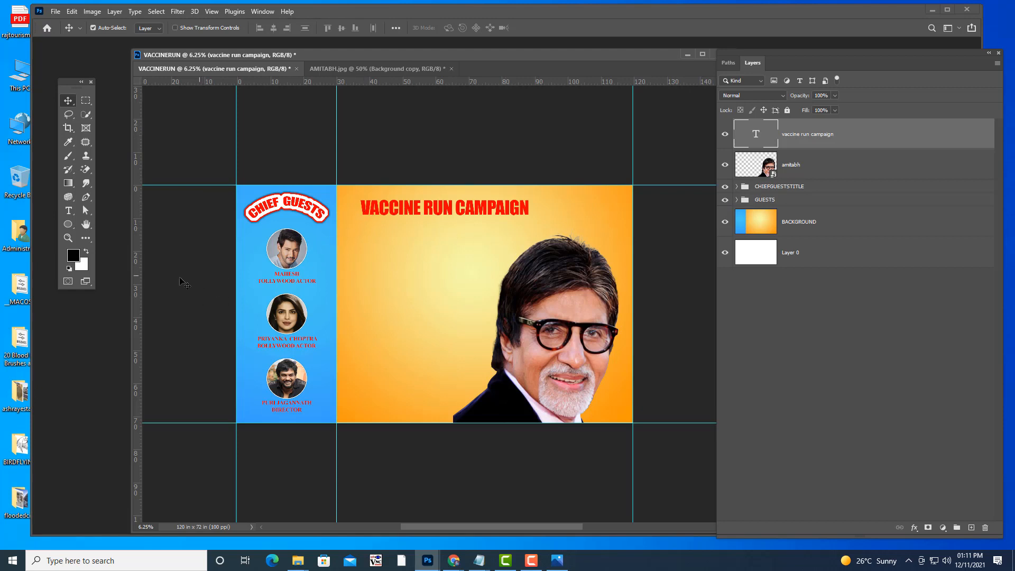
Step: Place a vertical guide at the title's left edge and add the red 250 pt Impact text JOIN AMITABHS VACCINE DRIVE below it
drag(136, 277, 360, 298)
click(73, 211)
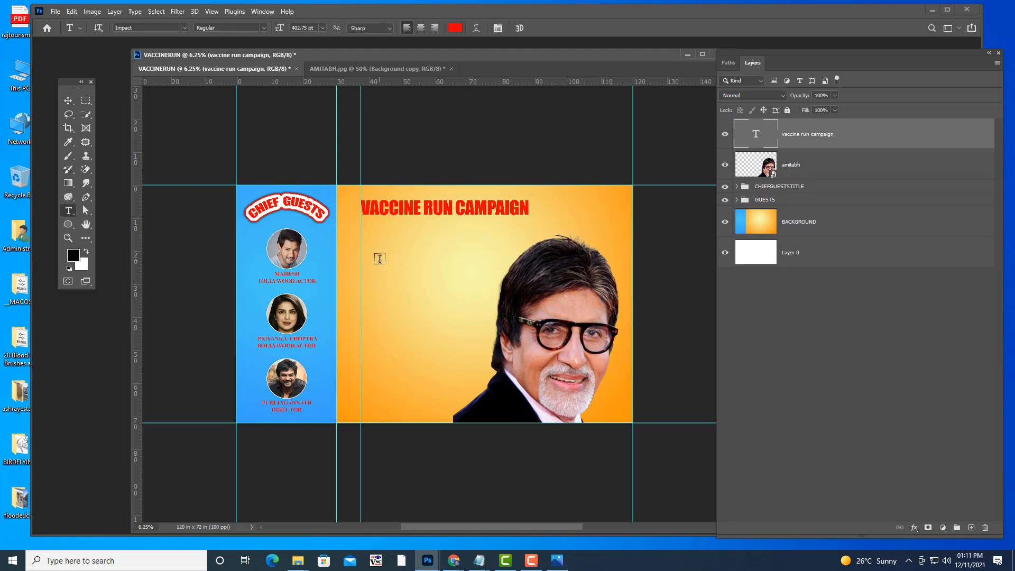
click(383, 256)
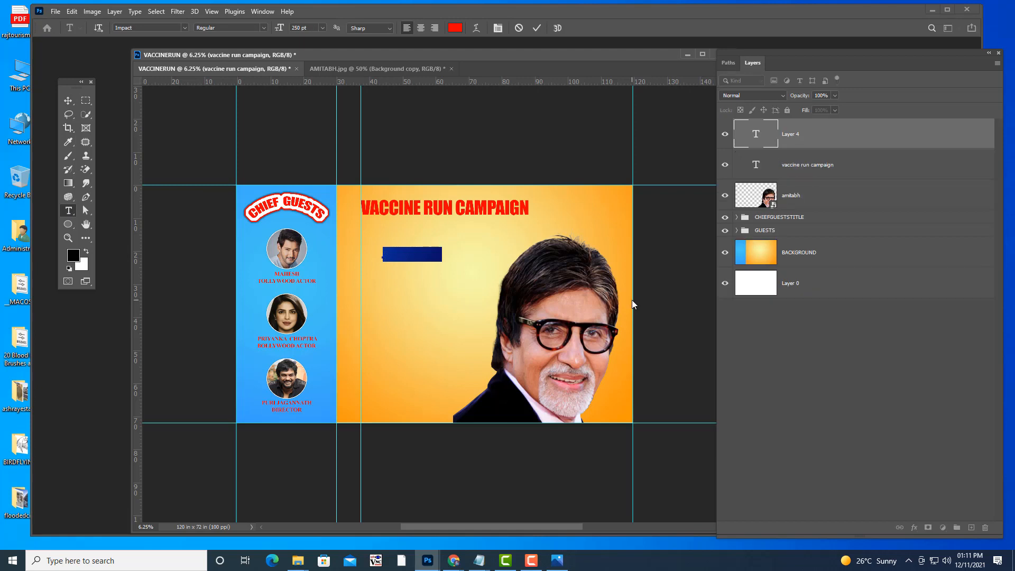
text(JO)
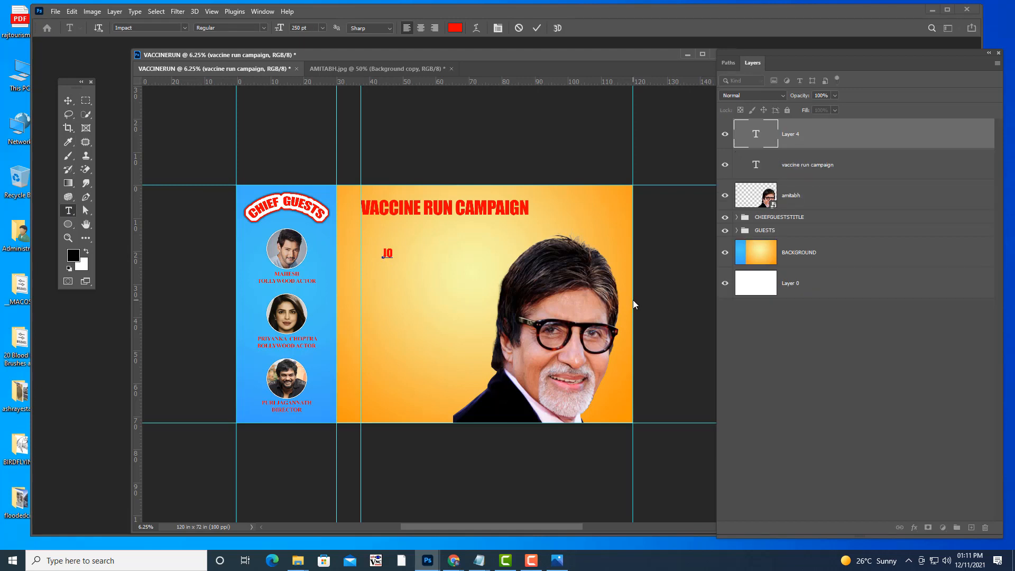
text(IN AMITABHS VA)
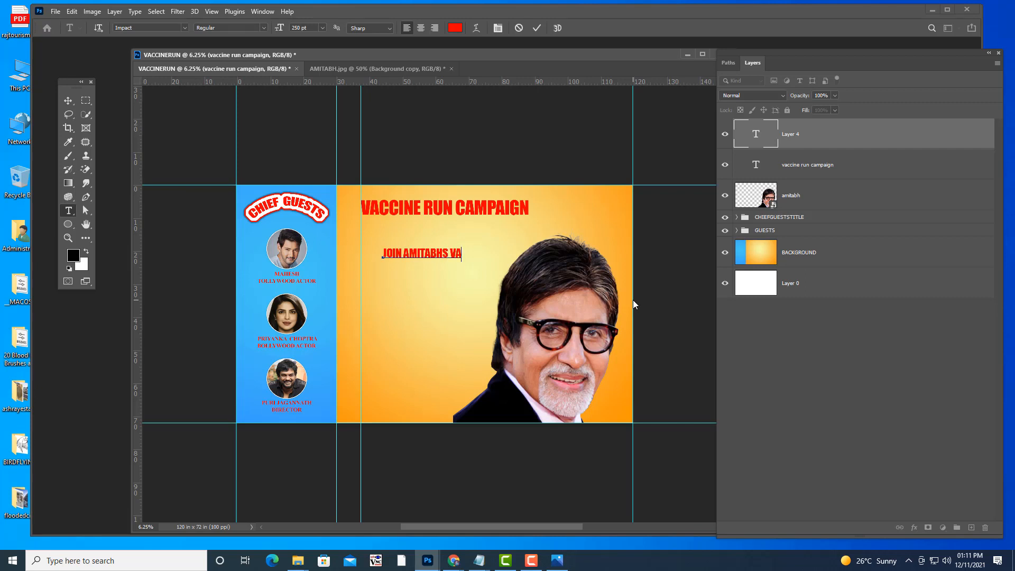
text(CCINE DRIVE)
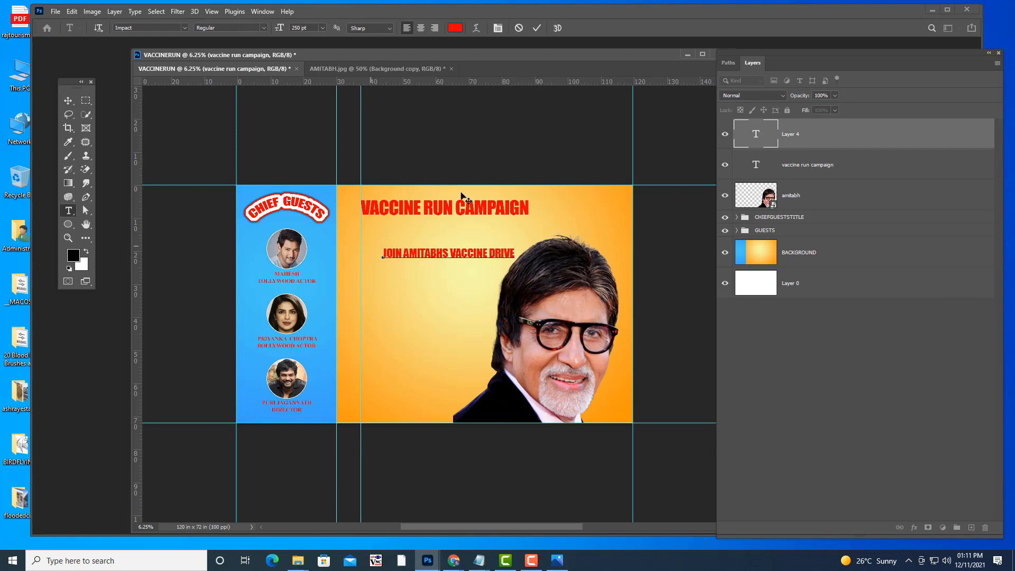
Step: Move the JOIN AMITABHS VACCINE DRIVE text directly below the title, aligned to the vertical guide, and remove that guide
click(755, 135)
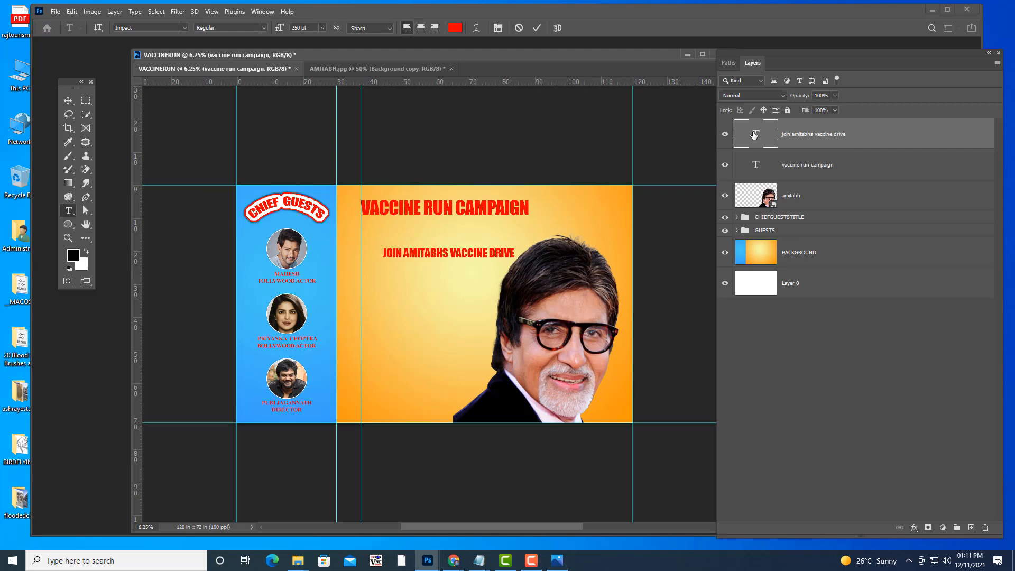
double_click(754, 135)
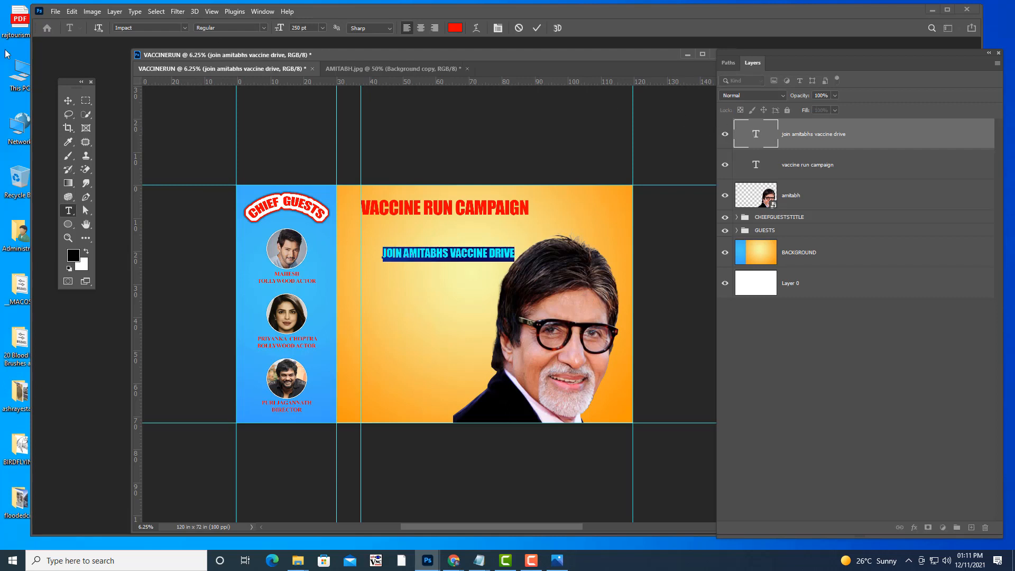
click(279, 189)
key(v)
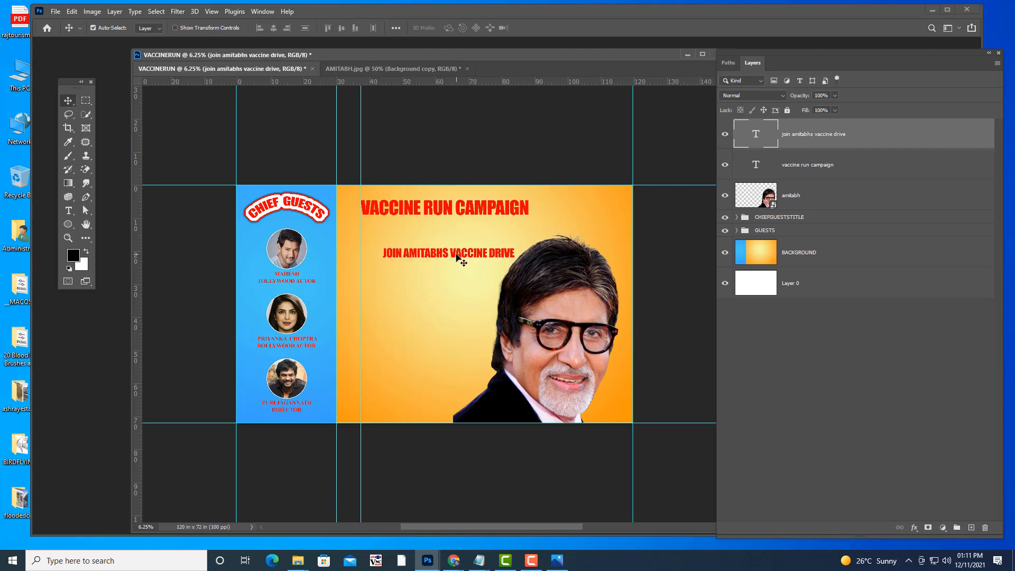
drag(469, 264, 434, 232)
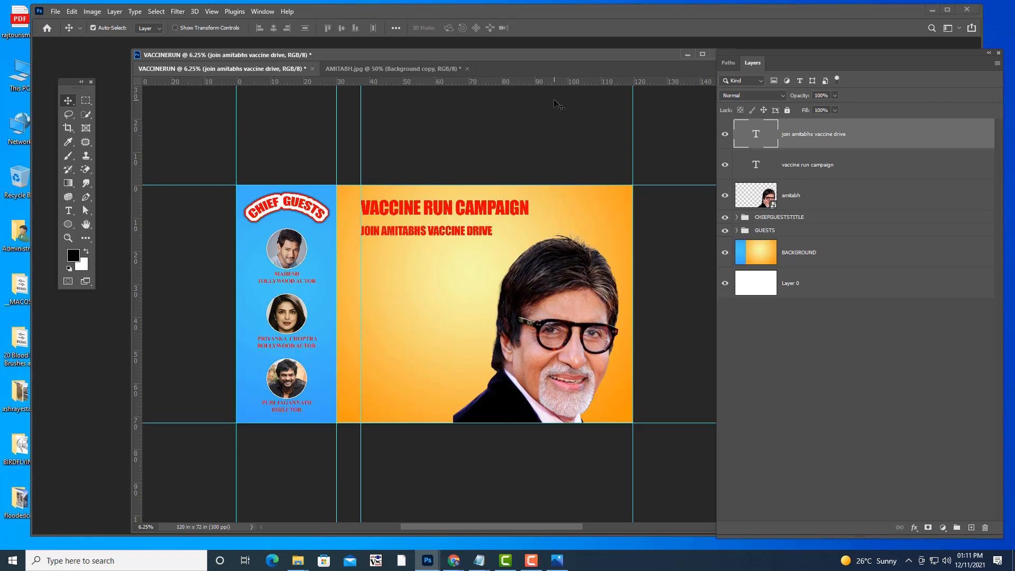
drag(361, 122, 164, 38)
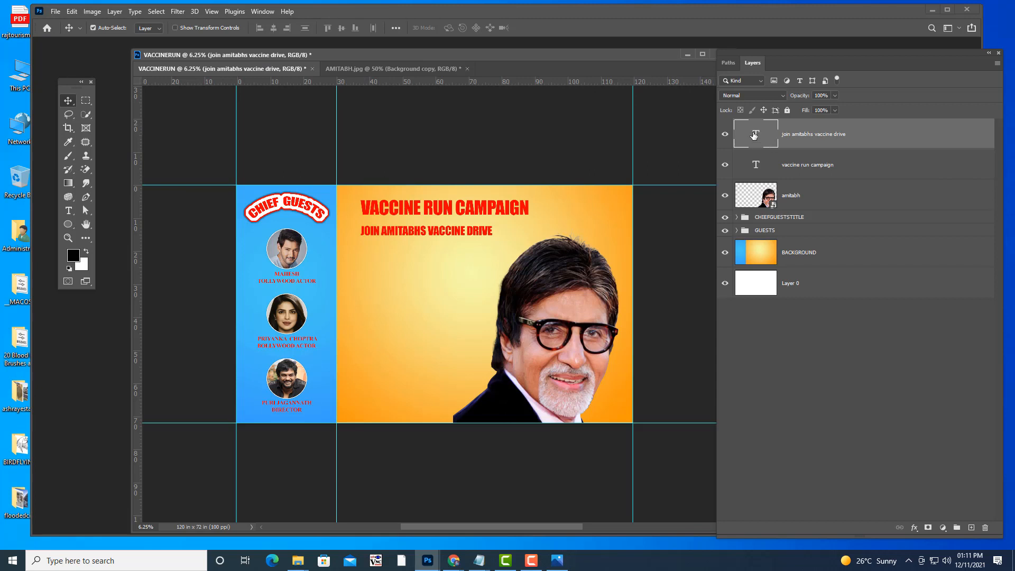
Step: Skew the JOIN AMITABHS VACCINE DRIVE text horizontally by about -16.7° so that it slants like italics
double_click(754, 135)
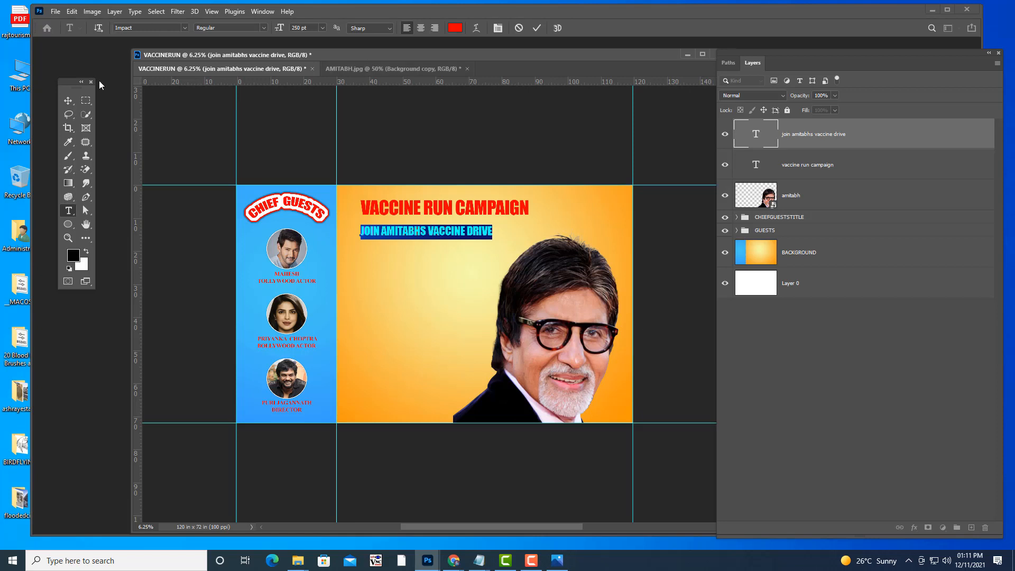
click(67, 103)
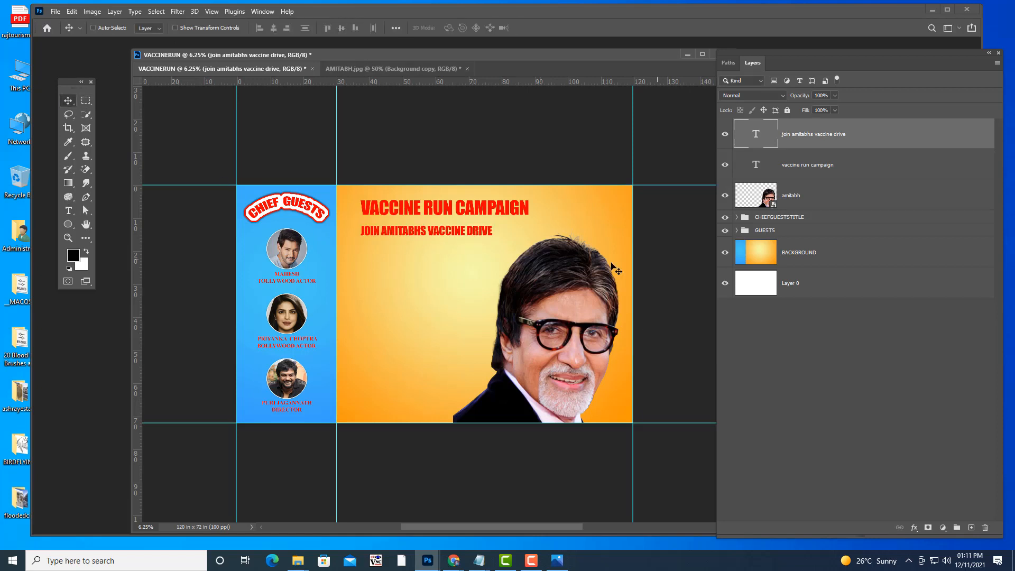
key(ctrl+t)
right_click(467, 231)
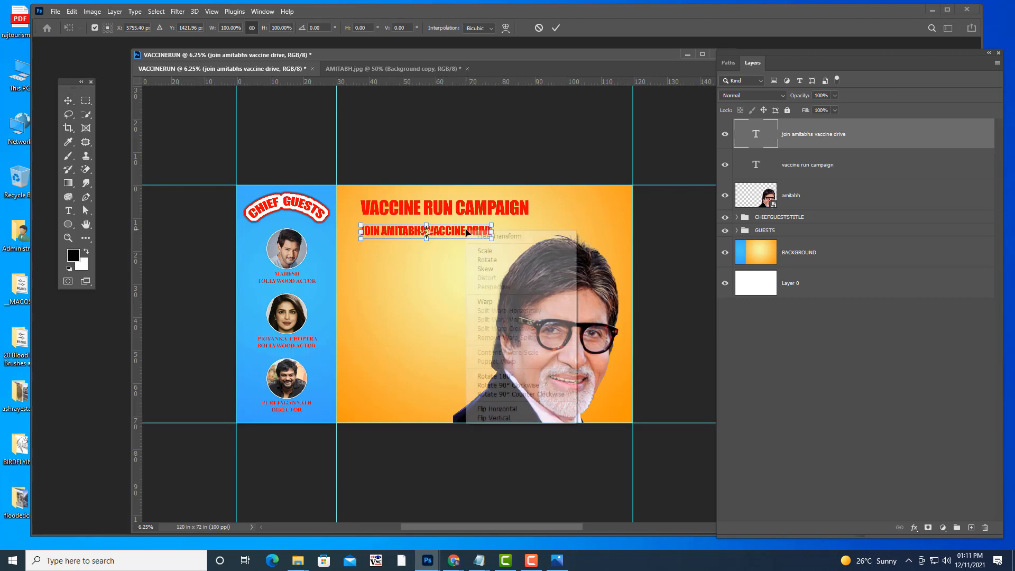
click(485, 268)
drag(430, 224, 434, 227)
drag(434, 226, 430, 223)
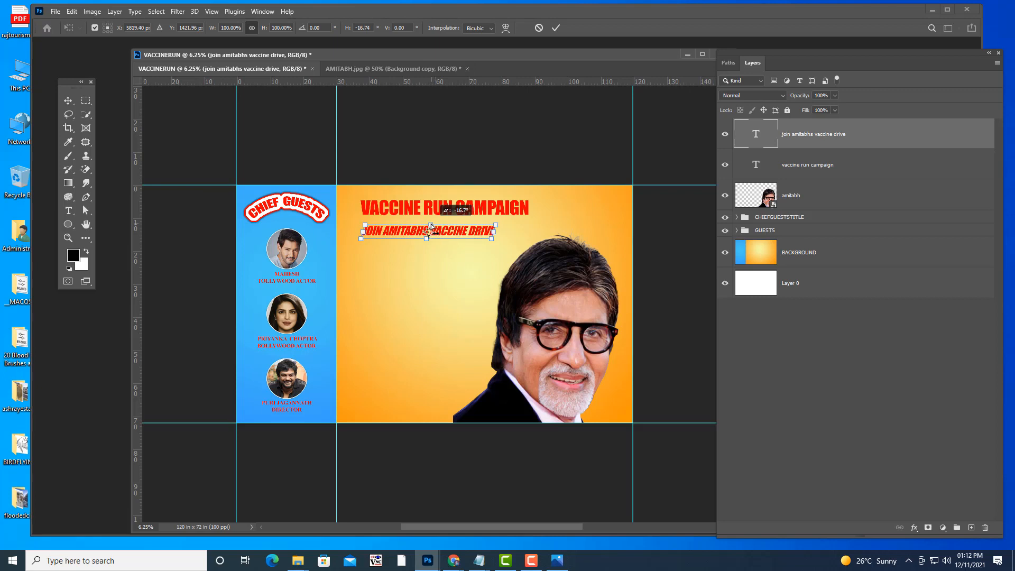
key(Return)
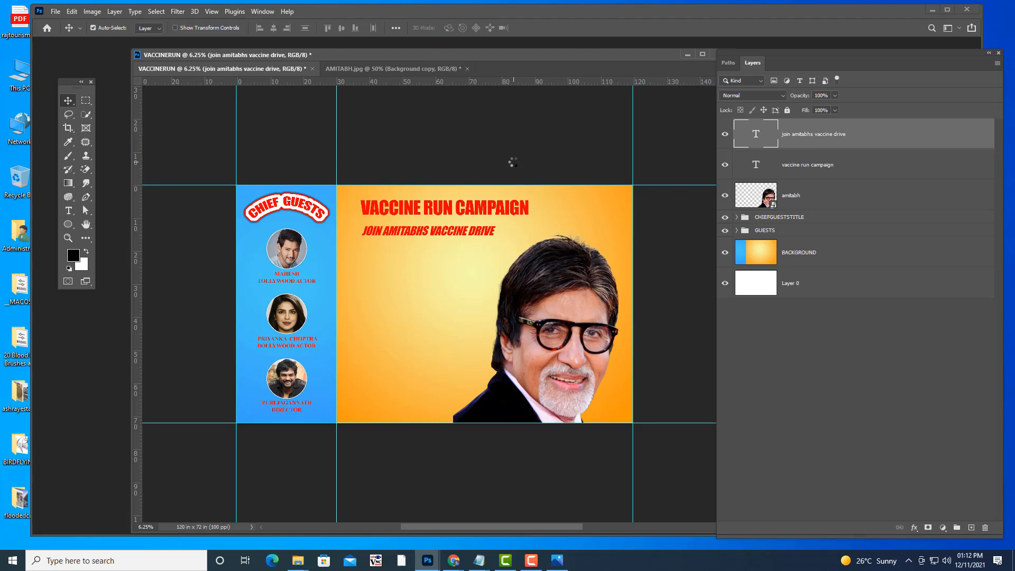
drag(506, 56, 499, 57)
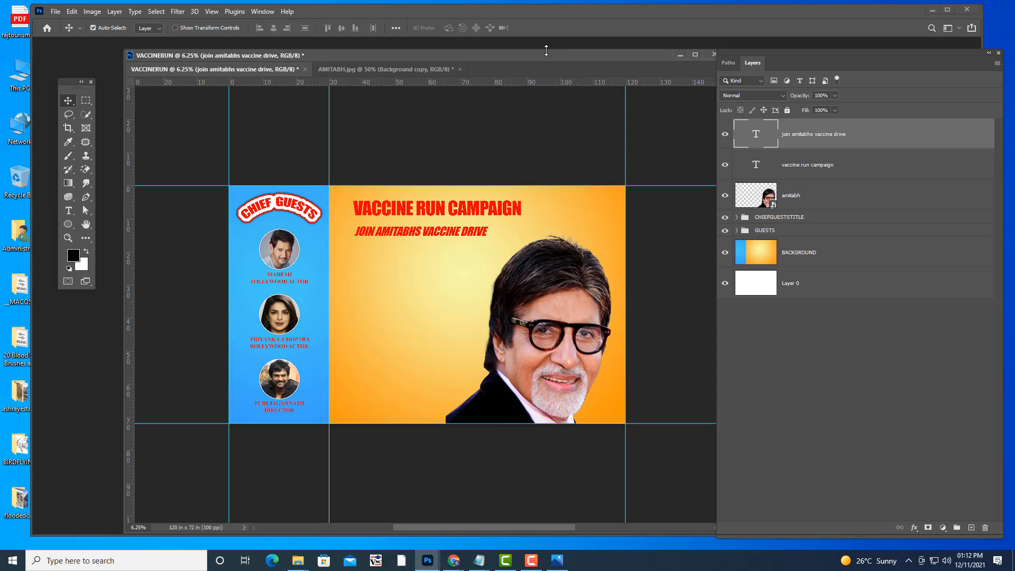
drag(548, 55, 547, 55)
key(ctrl+o)
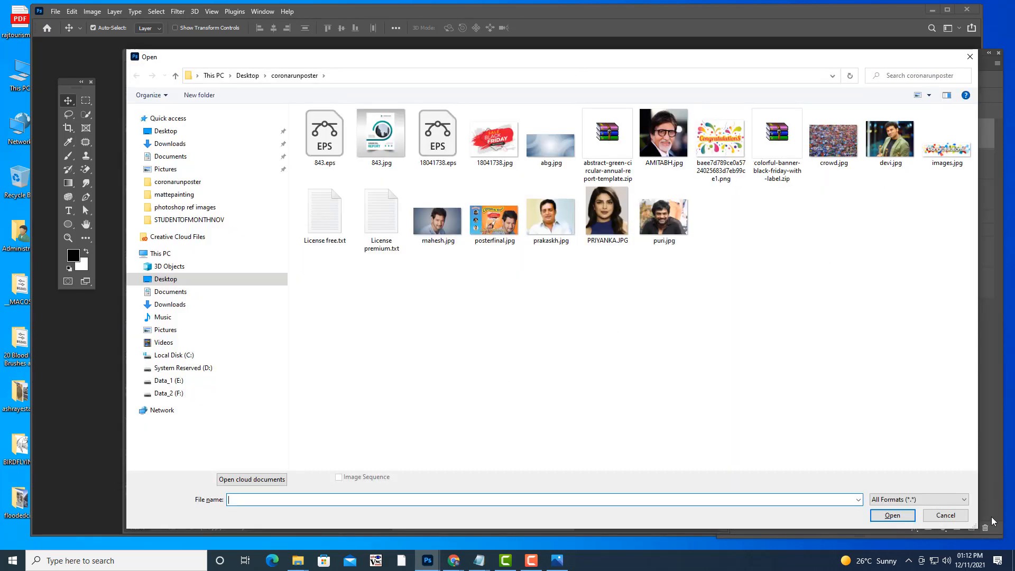
click(946, 515)
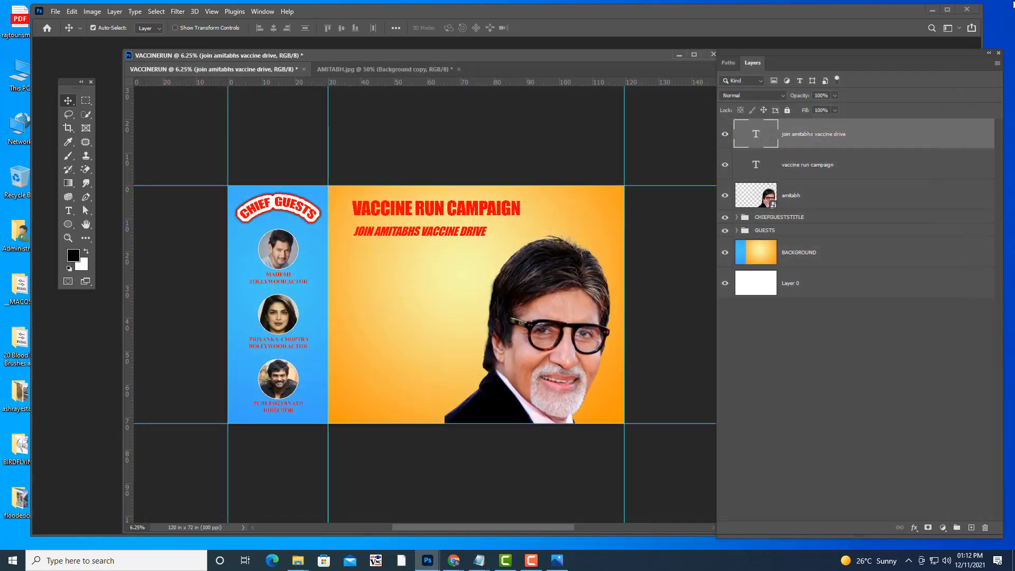
drag(896, 52, 875, 56)
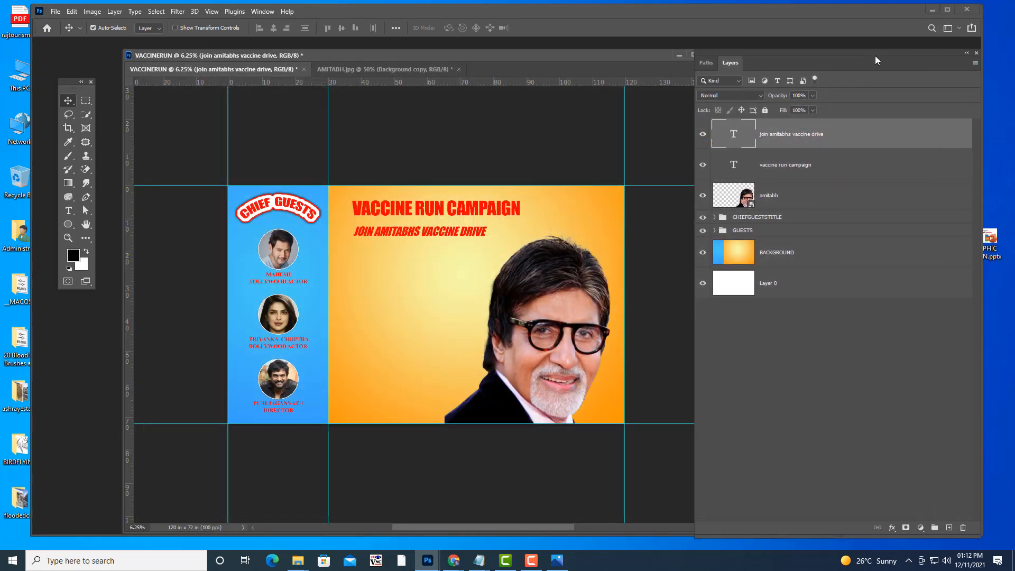
Step: Switch to File Explorer and look through the Data_1 (E:) and Data_2 (F:) drives, including the coronarunposter folder, for poster material
click(933, 10)
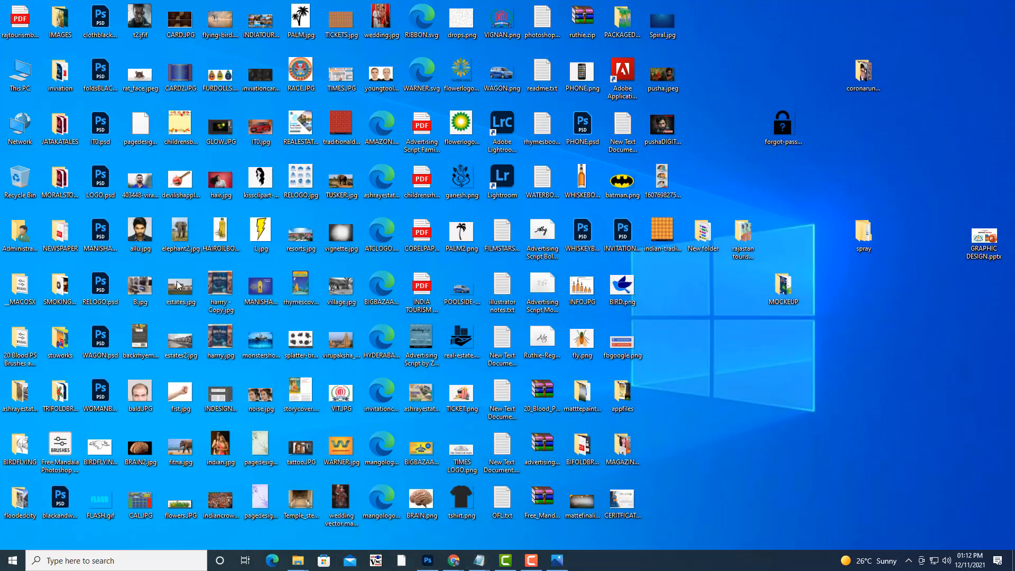
double_click(25, 82)
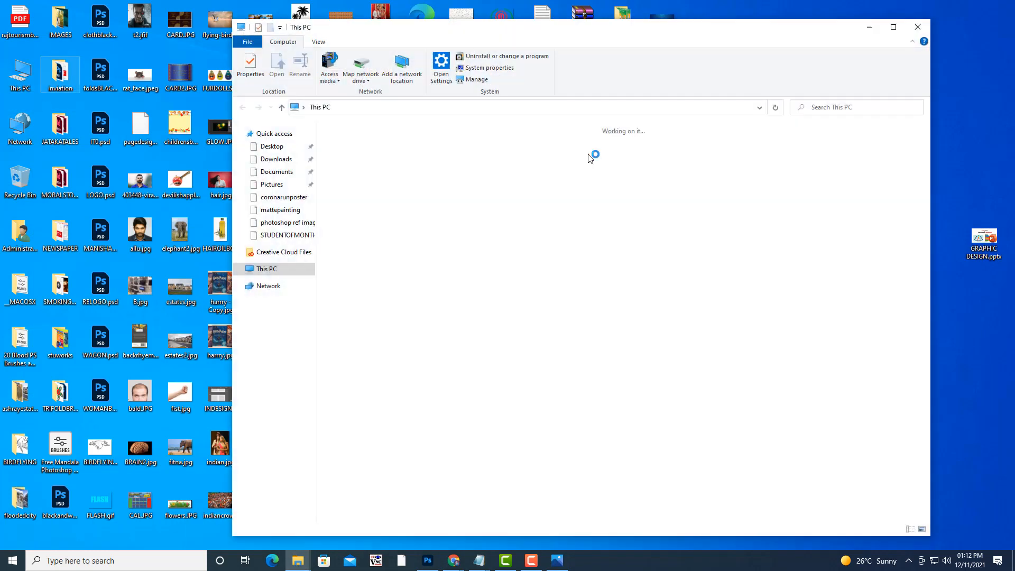
double_click(679, 232)
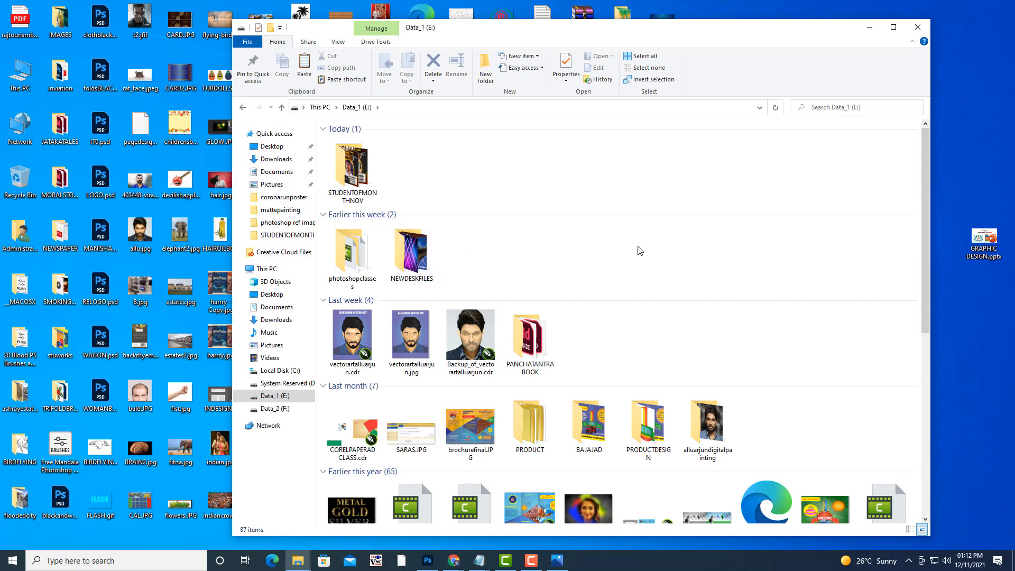
scroll(639, 249, down, 3)
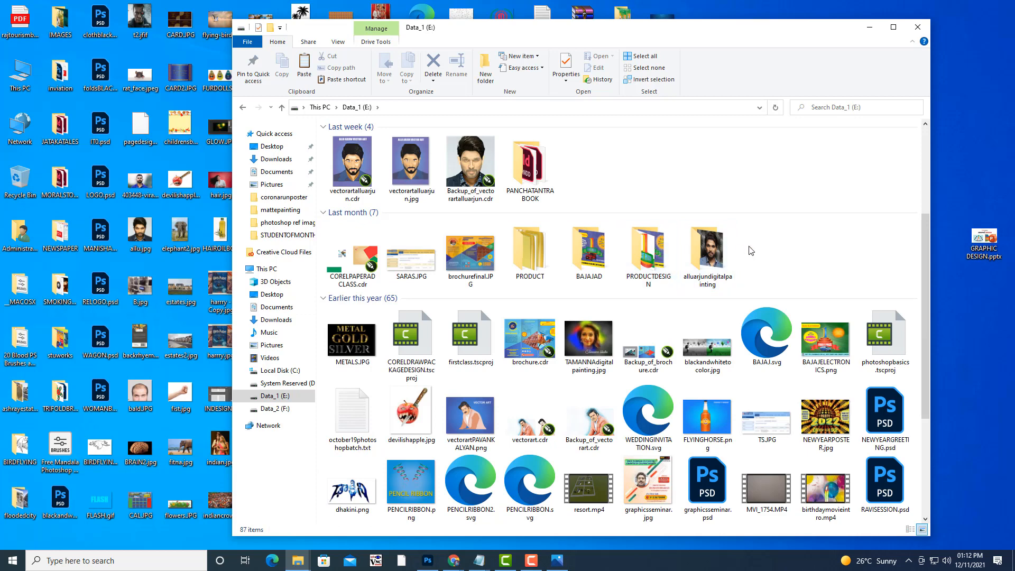
scroll(782, 248, down, 7)
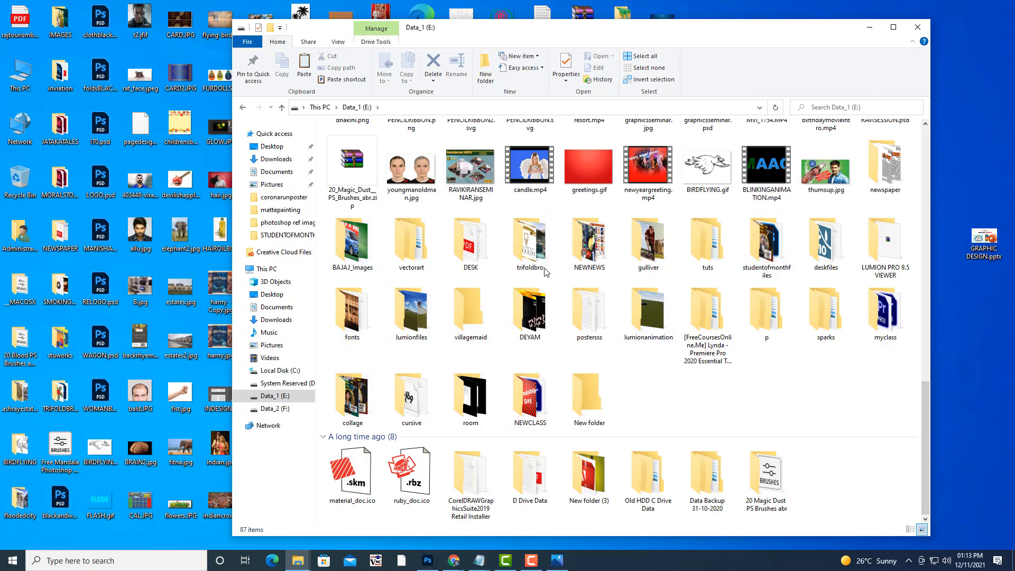
click(285, 412)
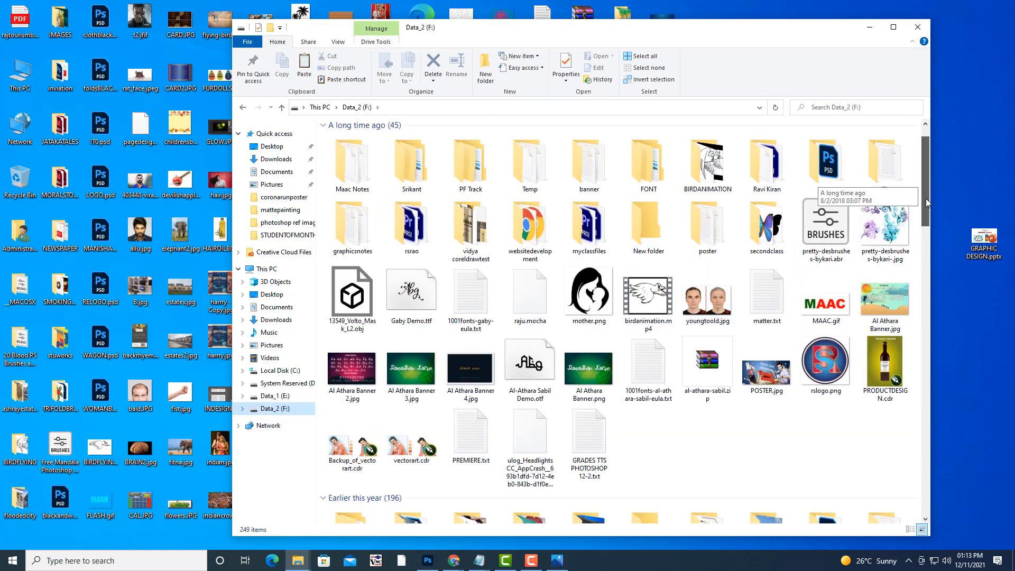
scroll(925, 198, down, 1)
click(926, 237)
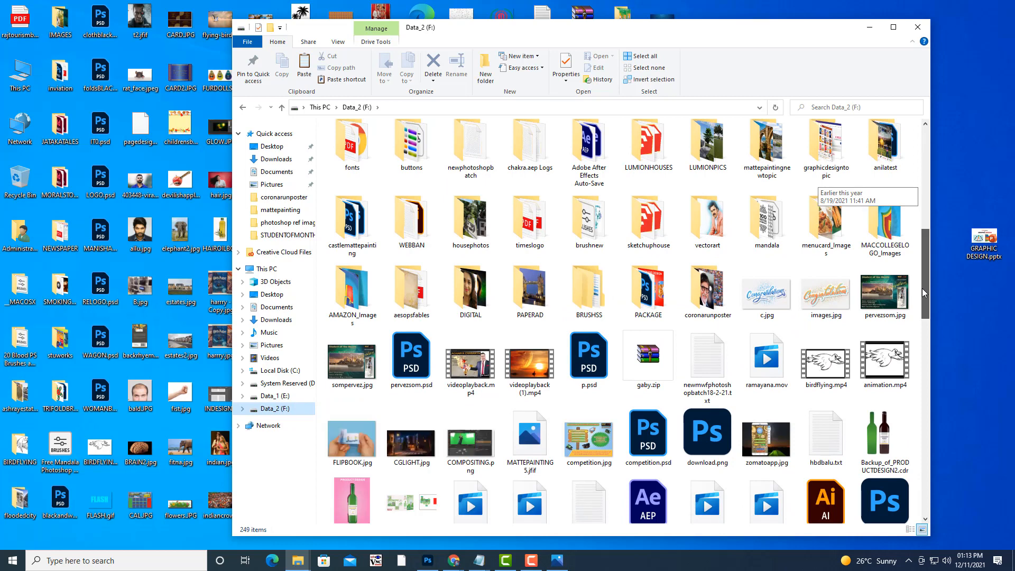
double_click(717, 303)
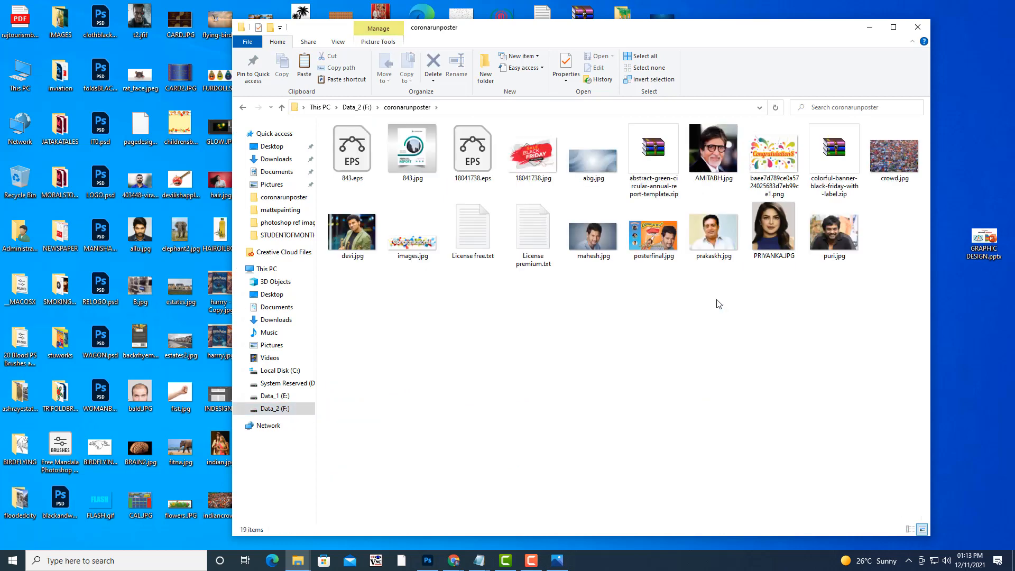
click(281, 108)
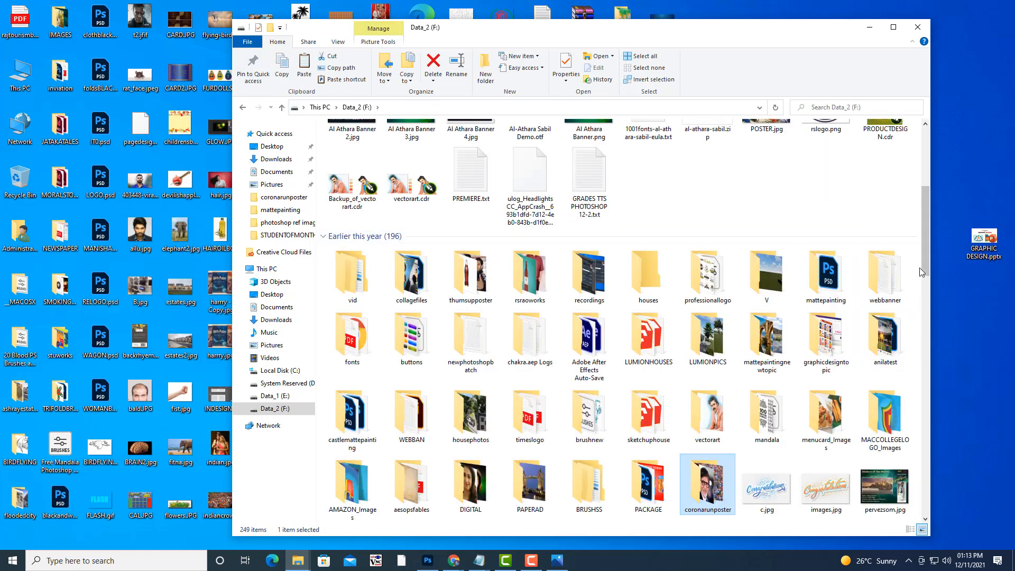
drag(927, 254, 910, 502)
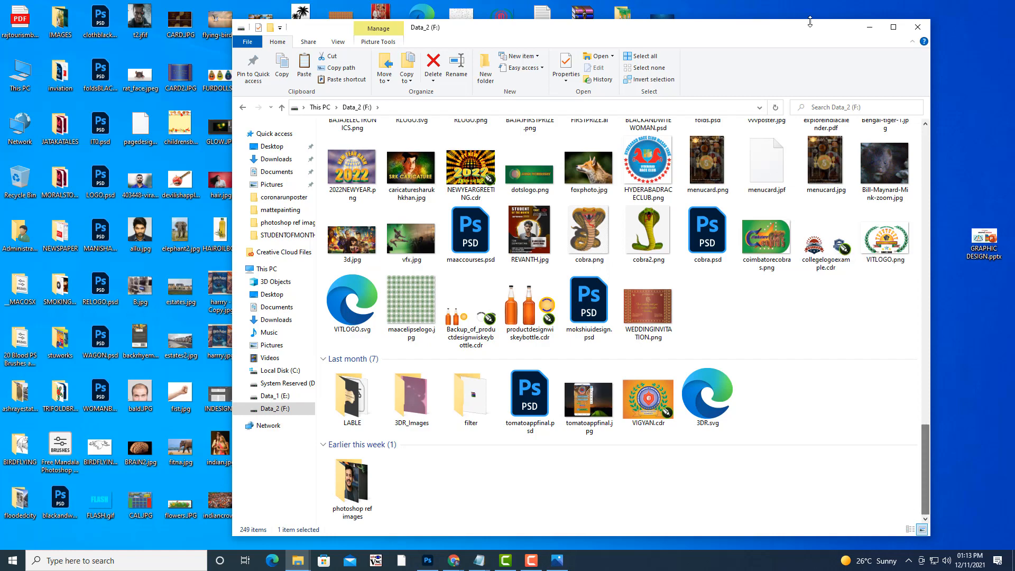
click(870, 28)
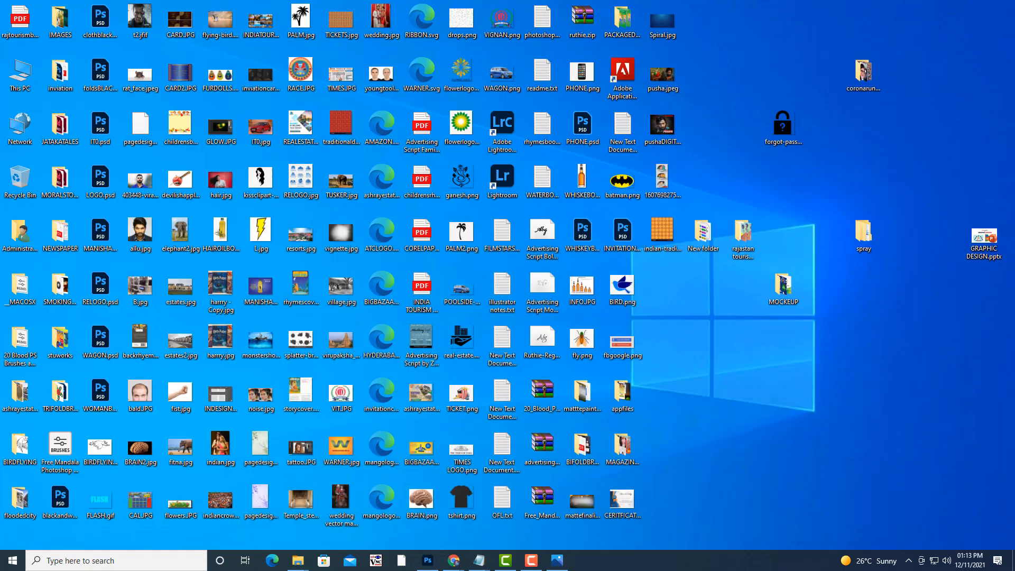
Step: Switch to Chrome and search Google Images for airtel logo in a new tab
mouse_move(460, 565)
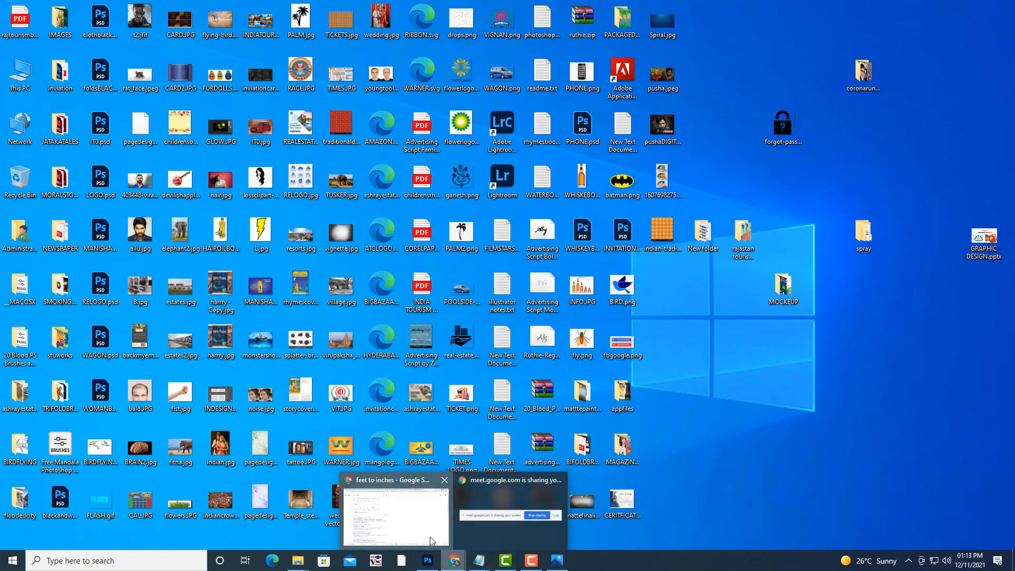
click(431, 538)
click(887, 10)
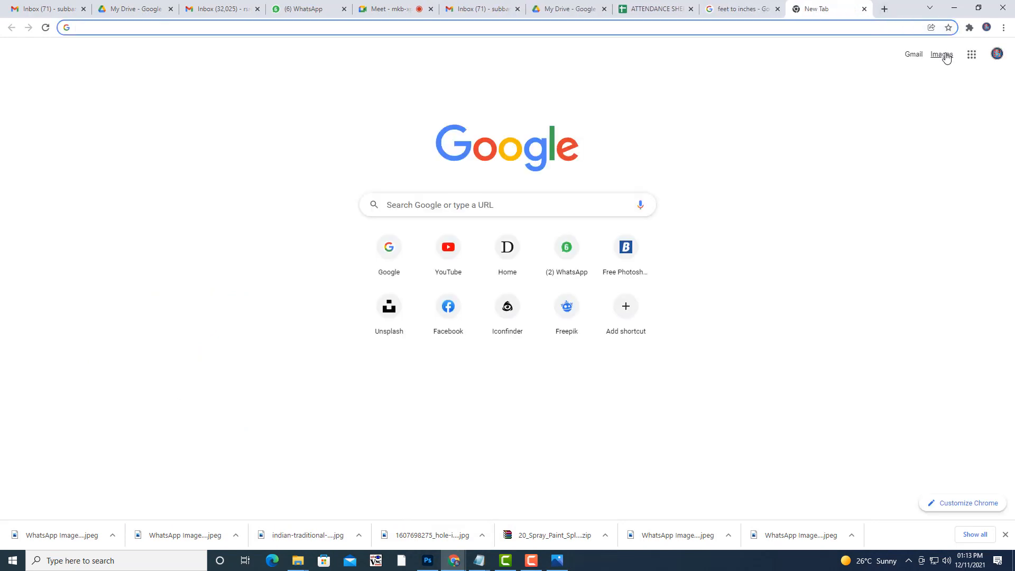
click(944, 58)
text(airt)
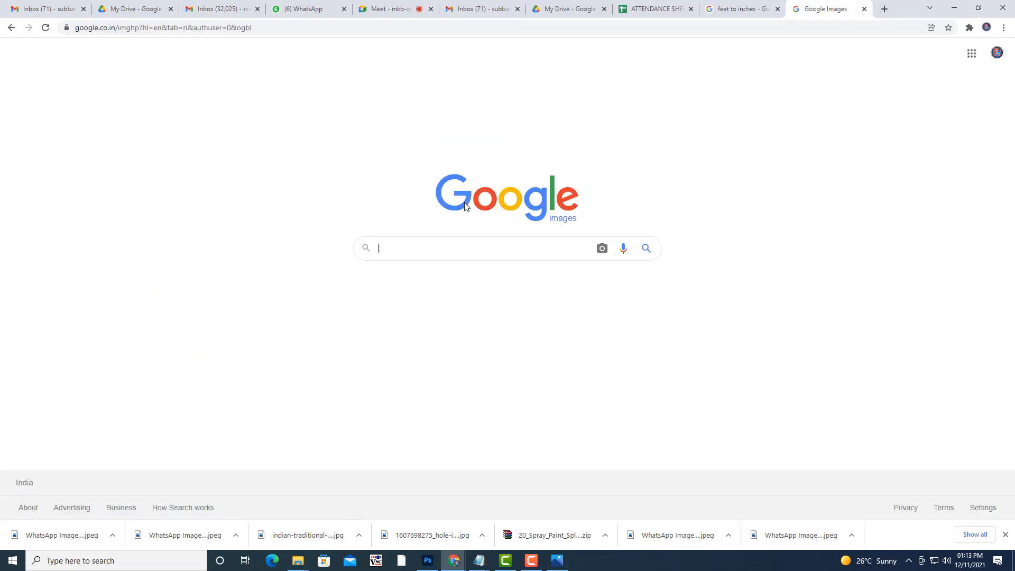
text(el )
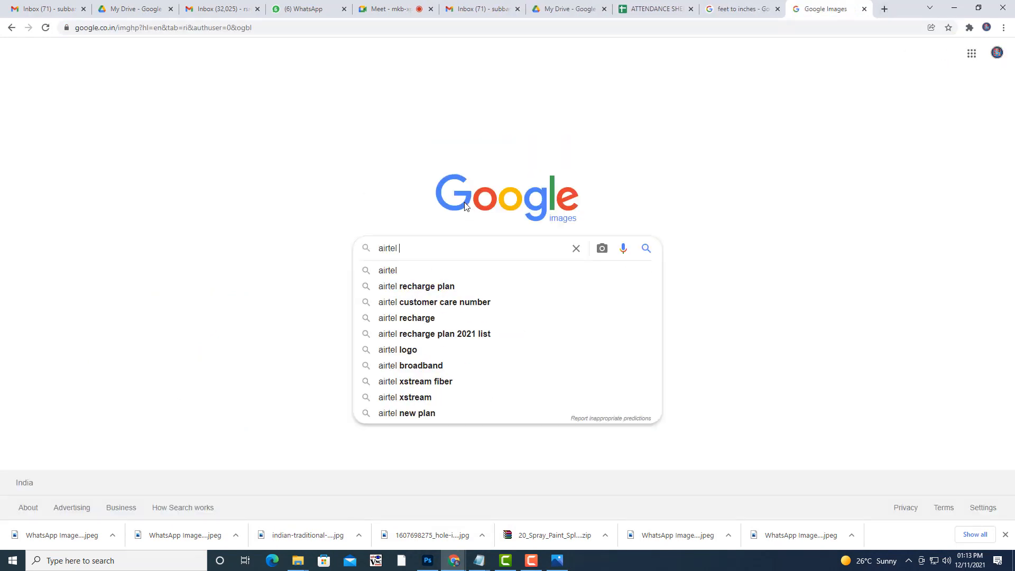
text(l)
text(ogo)
key(Return)
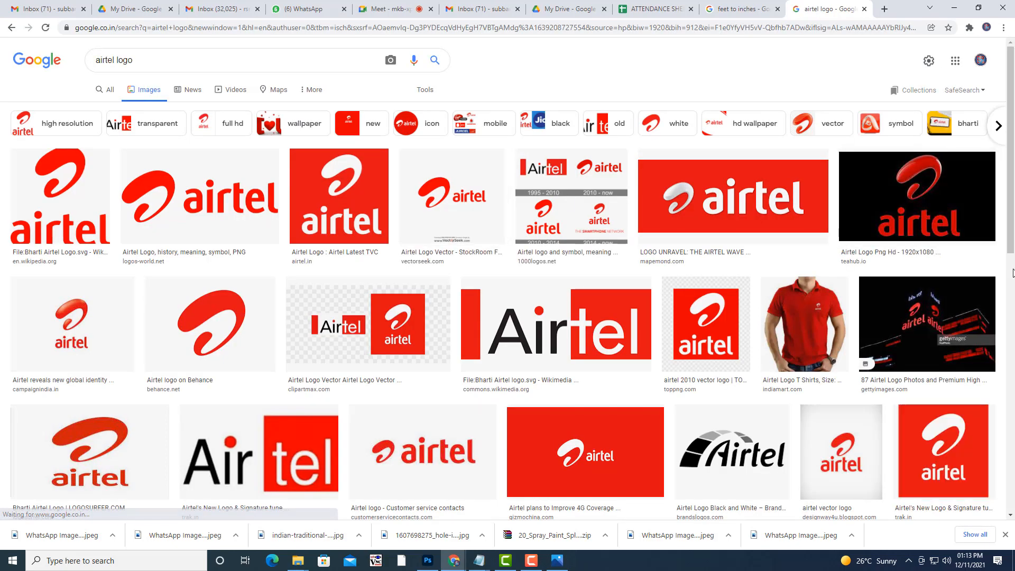
Step: Open the wide red airtel logo image from mapemond.com on its own in a new browser tab
click(754, 181)
right_click(744, 173)
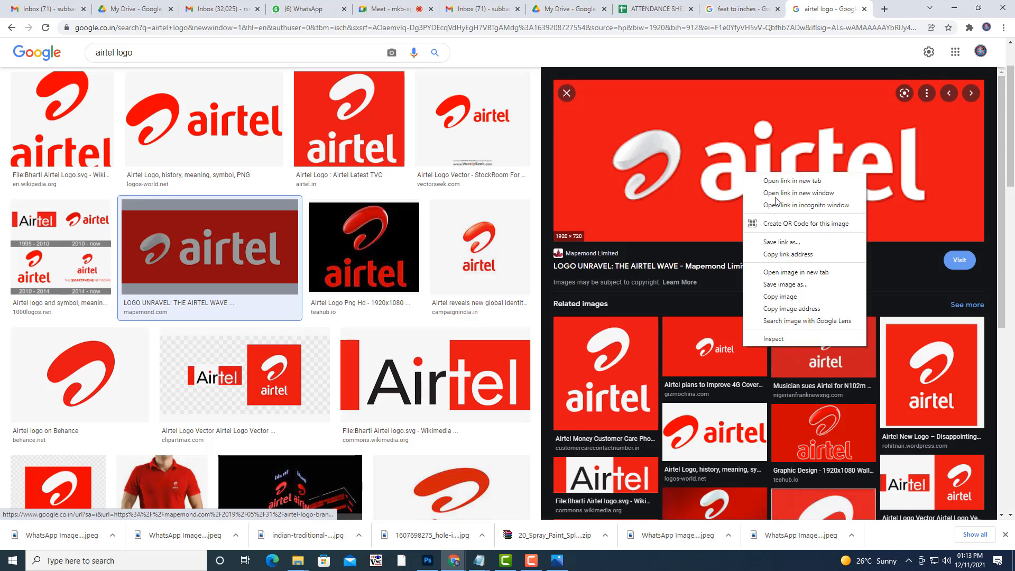
click(796, 273)
click(824, 13)
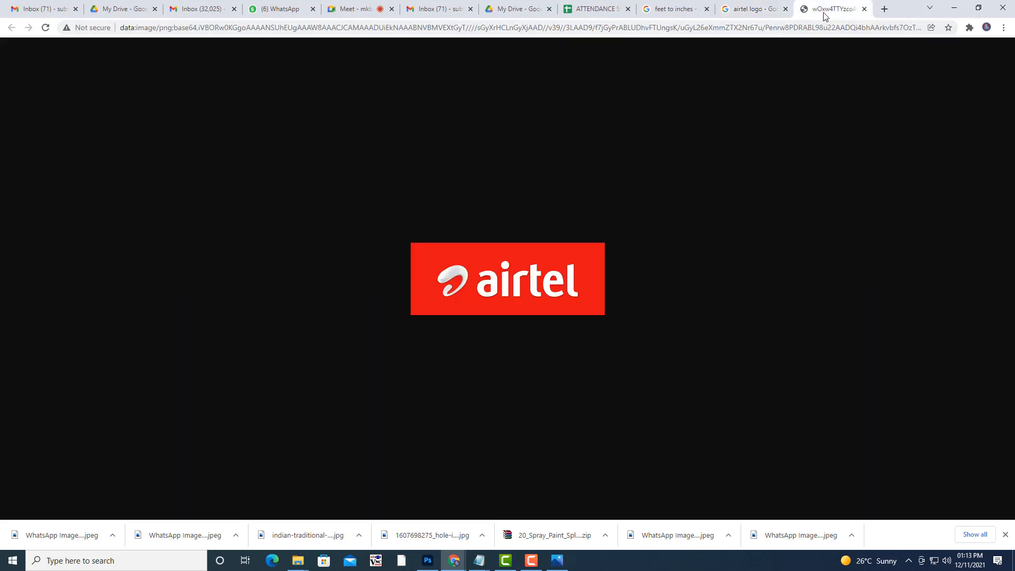
Step: Save the opened airtel logo image as airtel in the coronarunposter folder on the Desktop
right_click(548, 254)
click(565, 277)
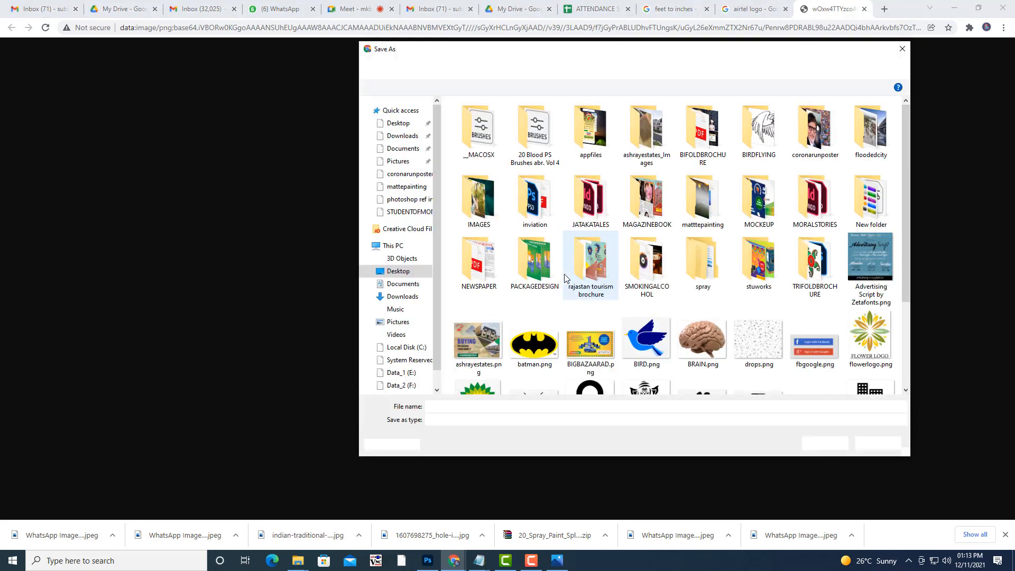
click(398, 127)
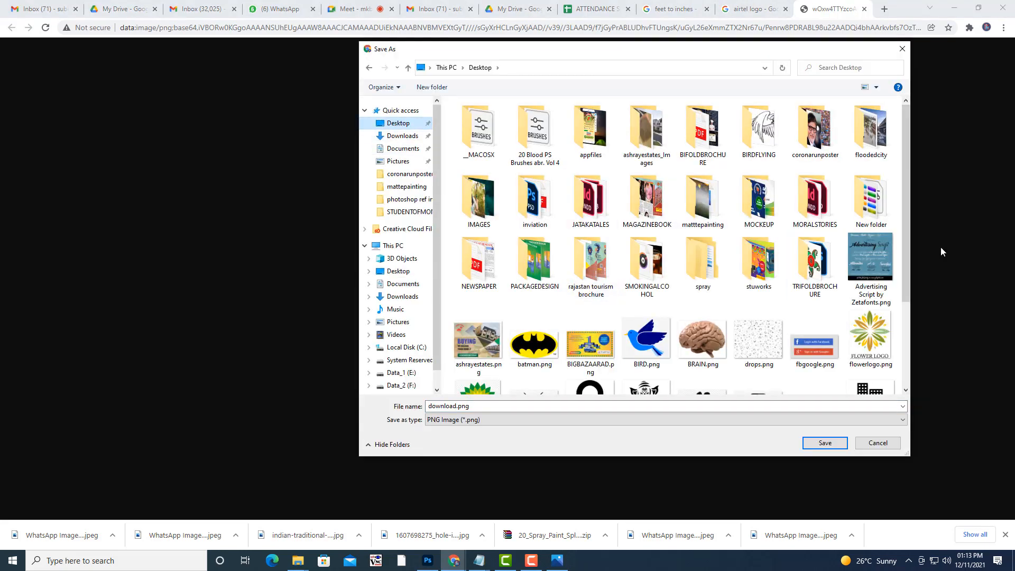
double_click(804, 139)
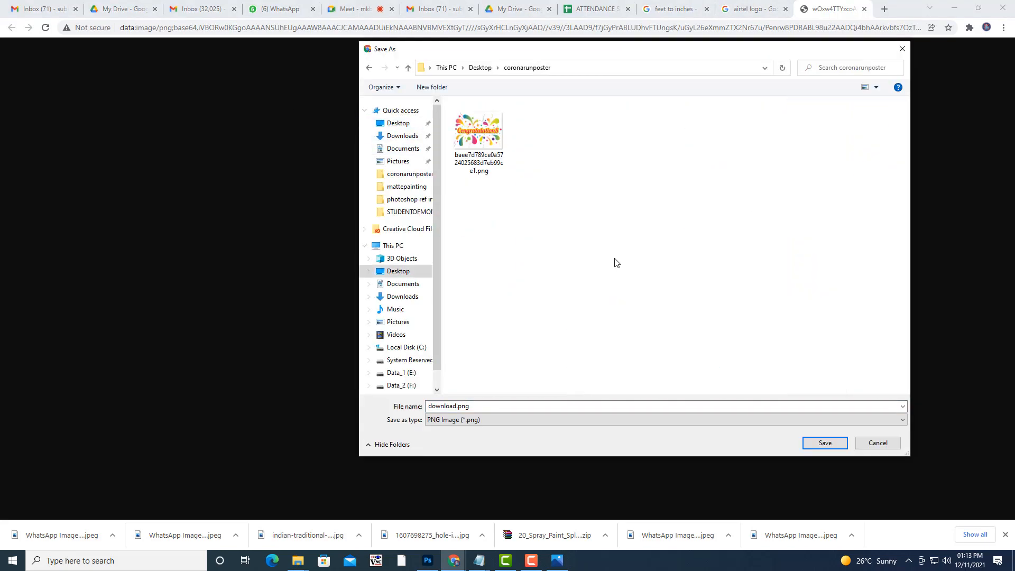
double_click(484, 405)
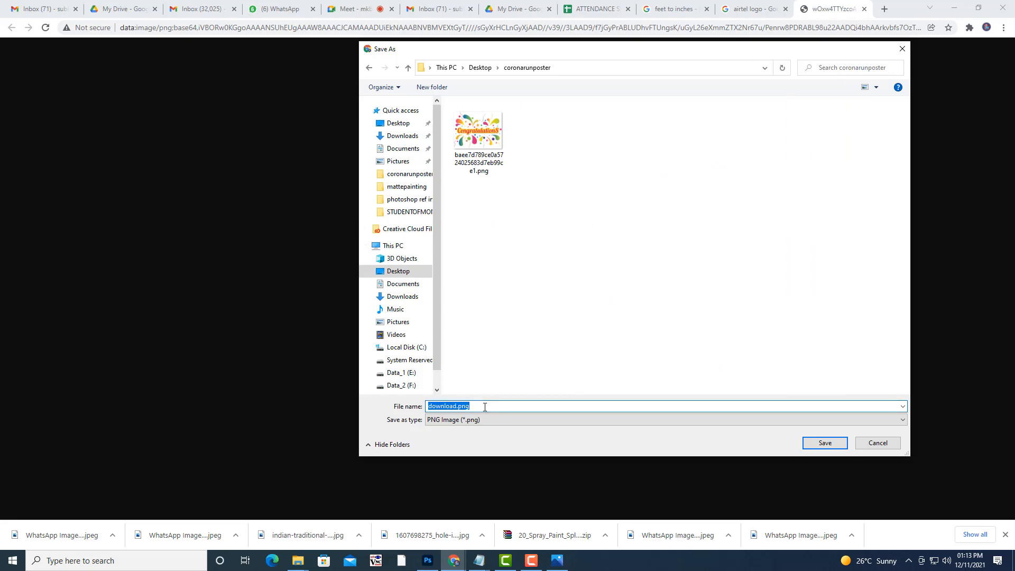
text(airtel)
click(823, 441)
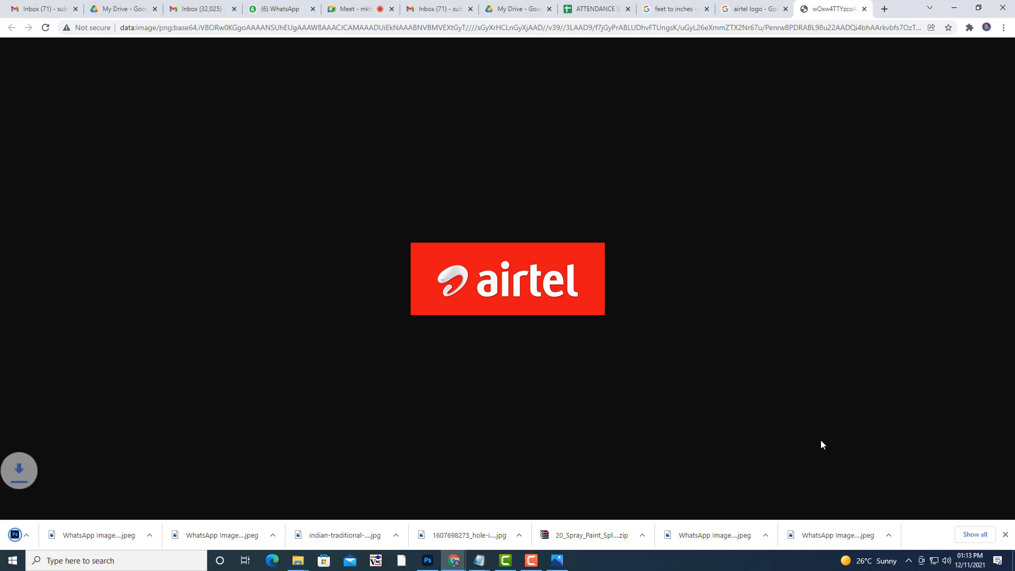
Step: Return to the Google Images results and search for manyavar, refining the query to manyavar logo
click(737, 8)
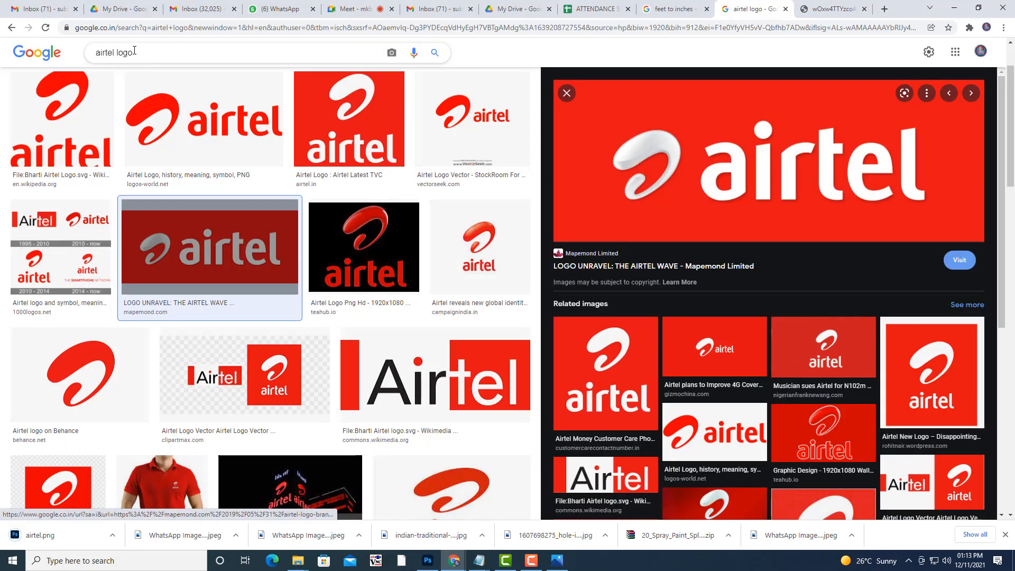
text(manya)
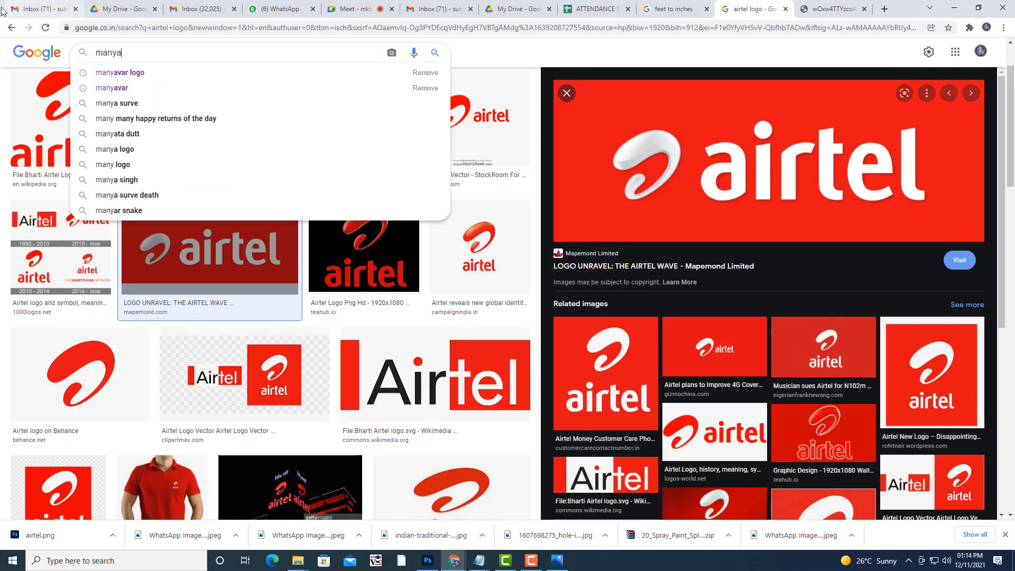
text(var)
key(Return)
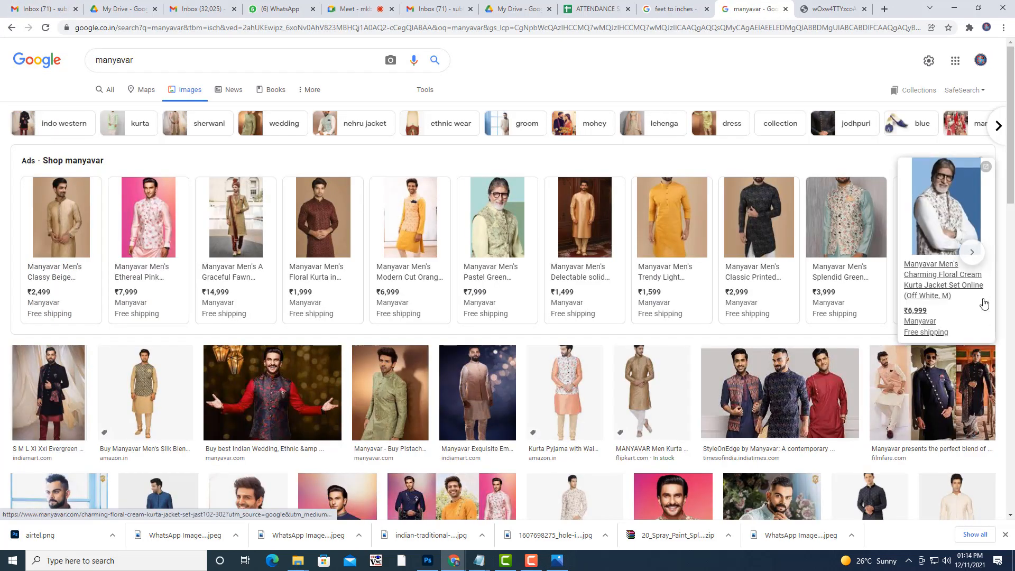
scroll(467, 264, down, 2)
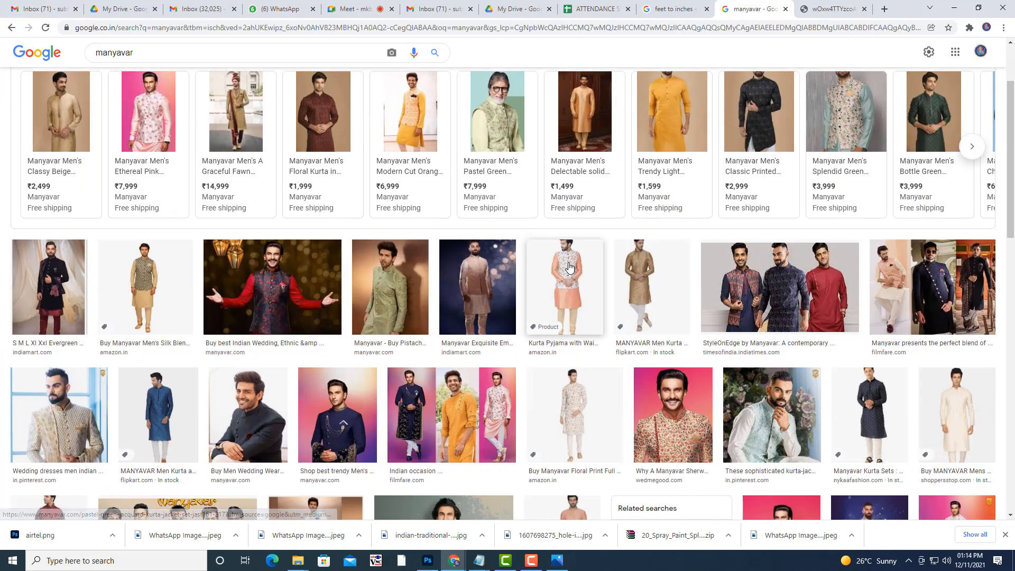
click(187, 52)
text(logo)
key(Return)
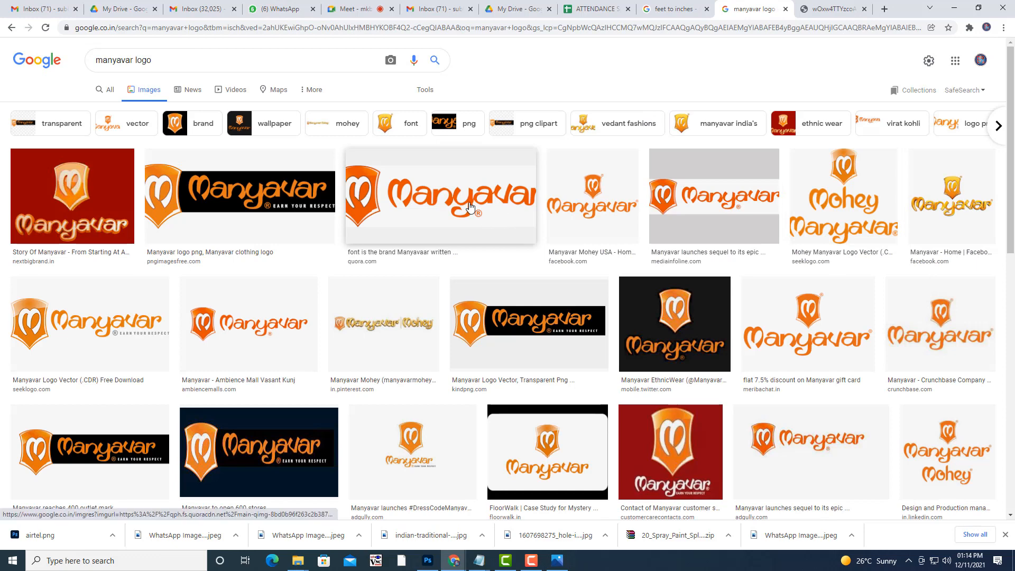
Step: Open the orange-on-white Manyavar logo from quora.com on its own in a new browser tab
click(503, 217)
right_click(754, 155)
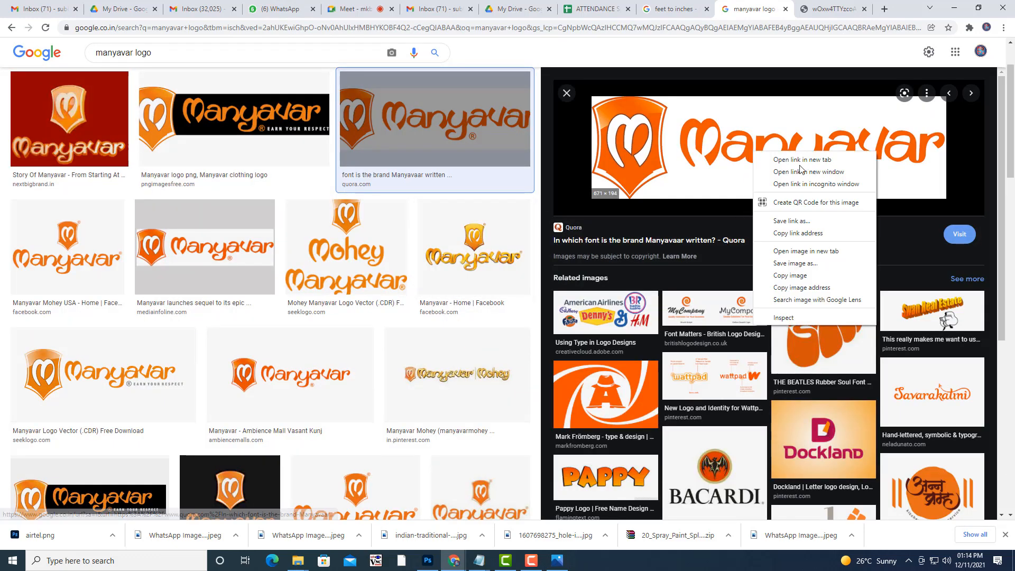
click(783, 249)
click(833, 9)
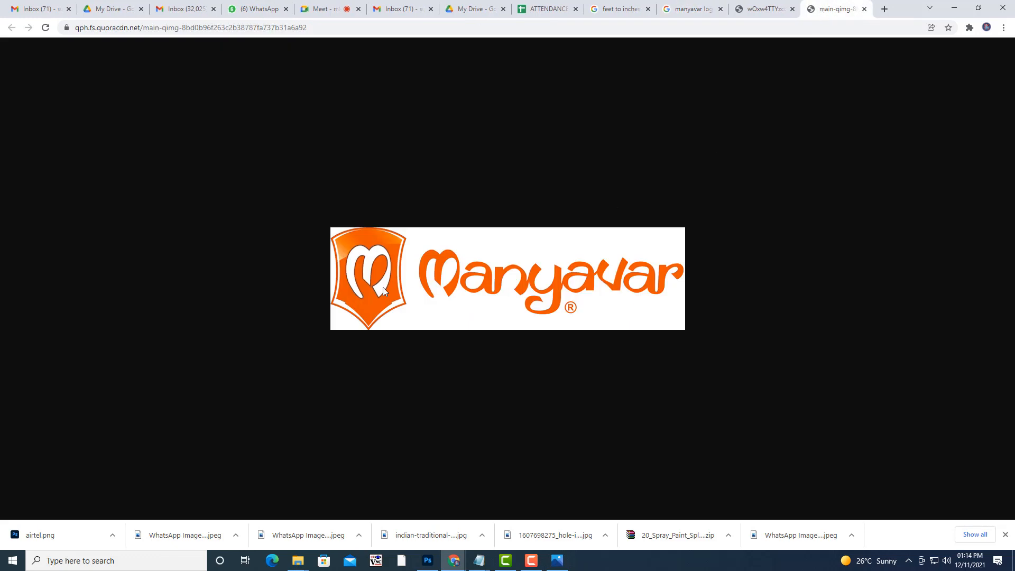
Step: Save the Manyavar logo image as manyavar in the coronarunposter folder
right_click(414, 273)
click(426, 295)
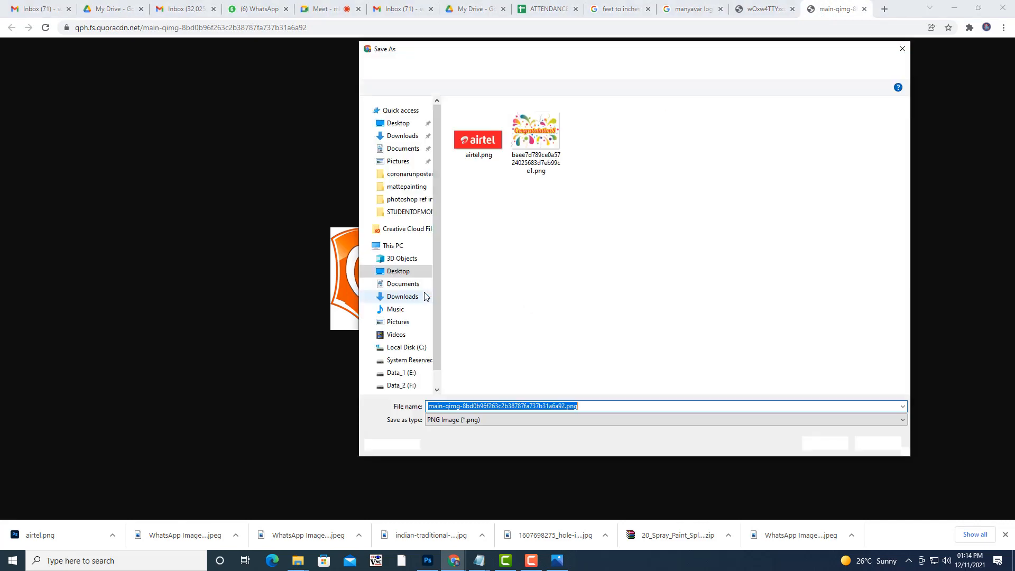
click(479, 135)
click(485, 407)
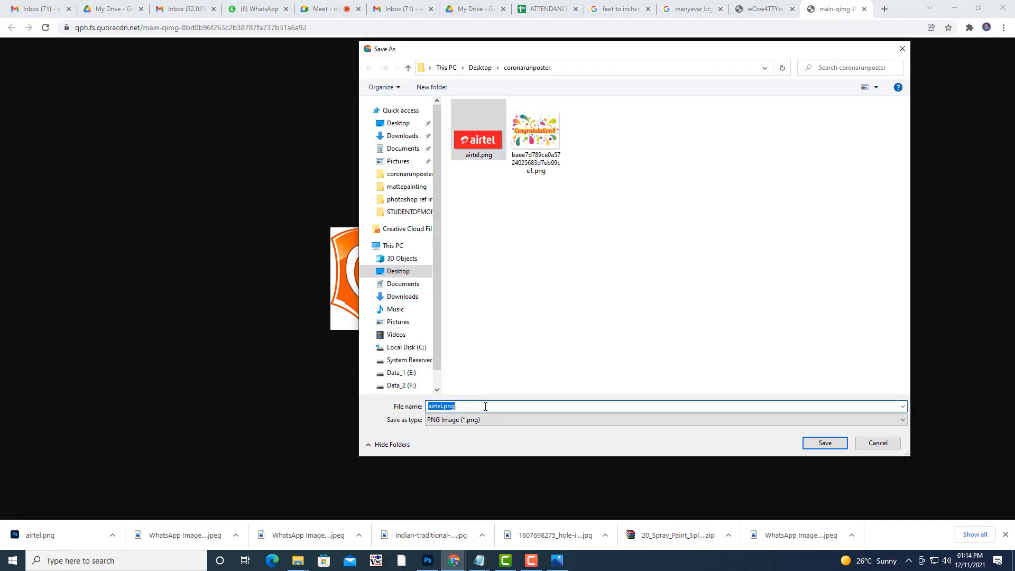
text(manyavar)
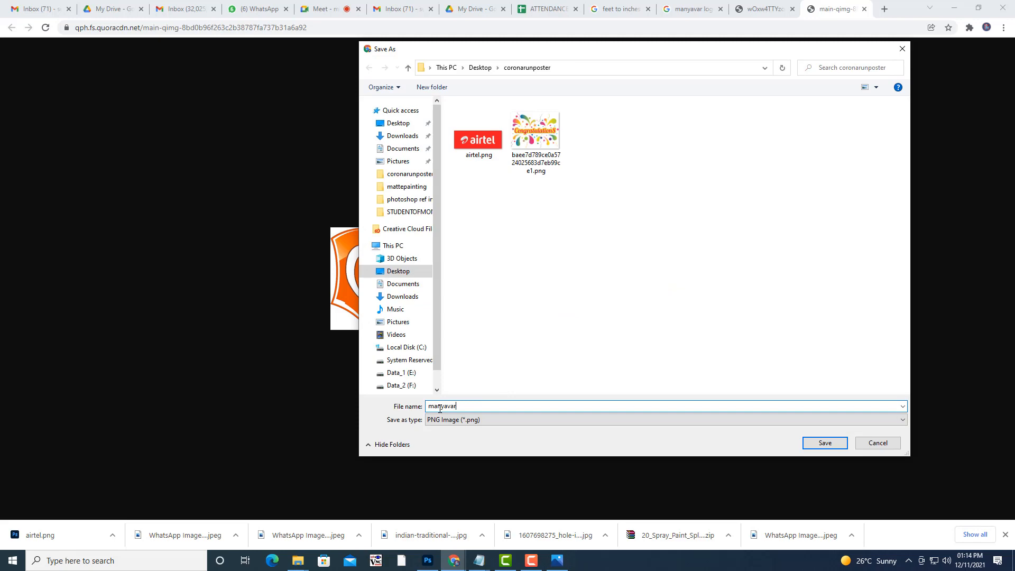
click(815, 444)
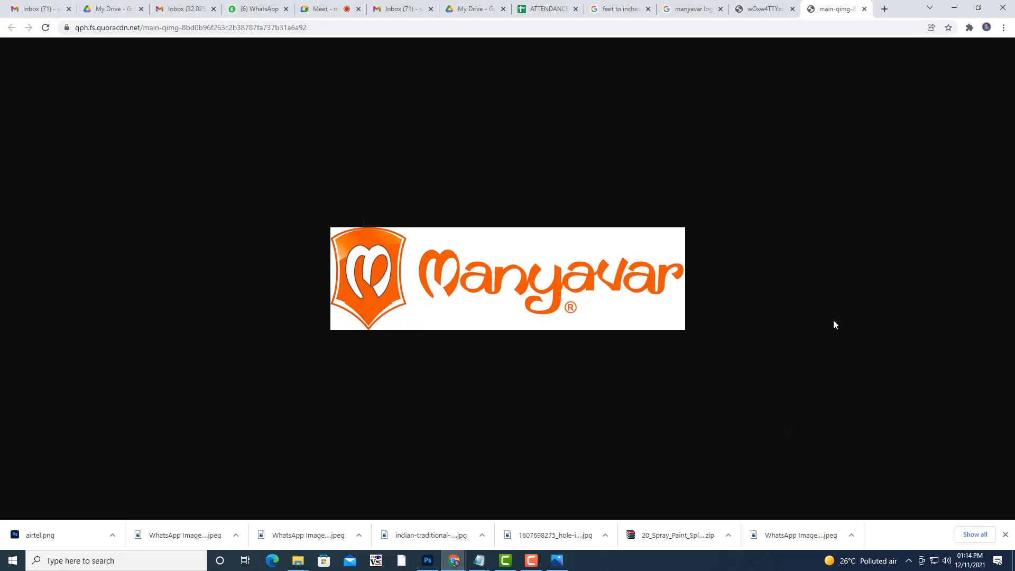
Step: Return to the Google Images results, close the Manyavar preview and search for tata
click(754, 12)
click(667, 9)
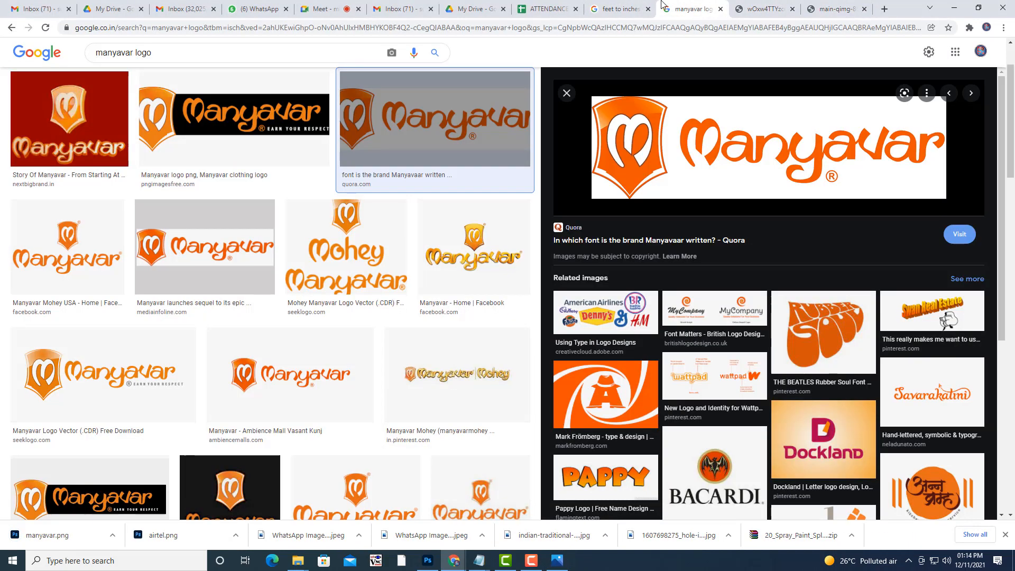
click(566, 93)
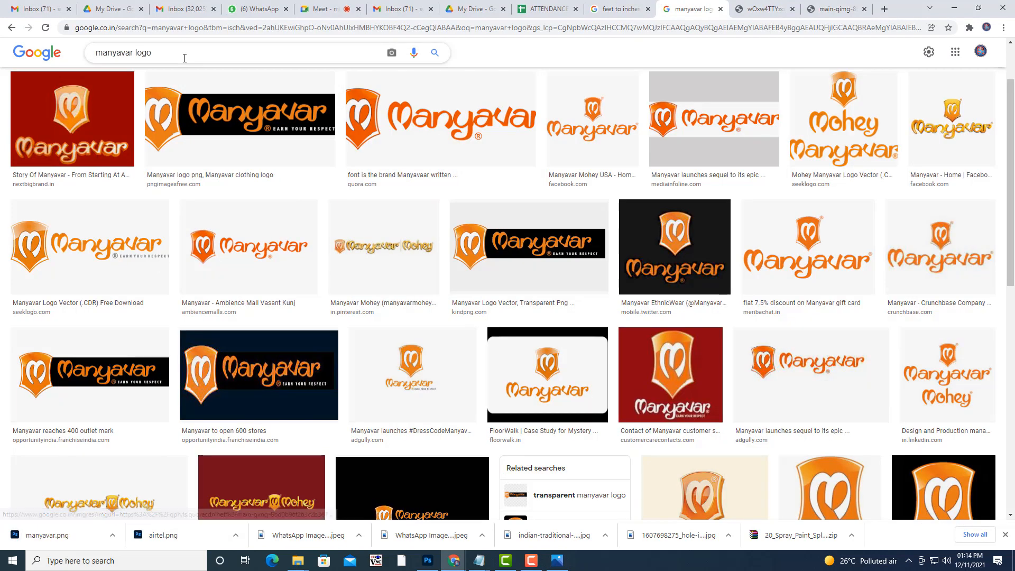
drag(184, 56, 2, 4)
text(ta)
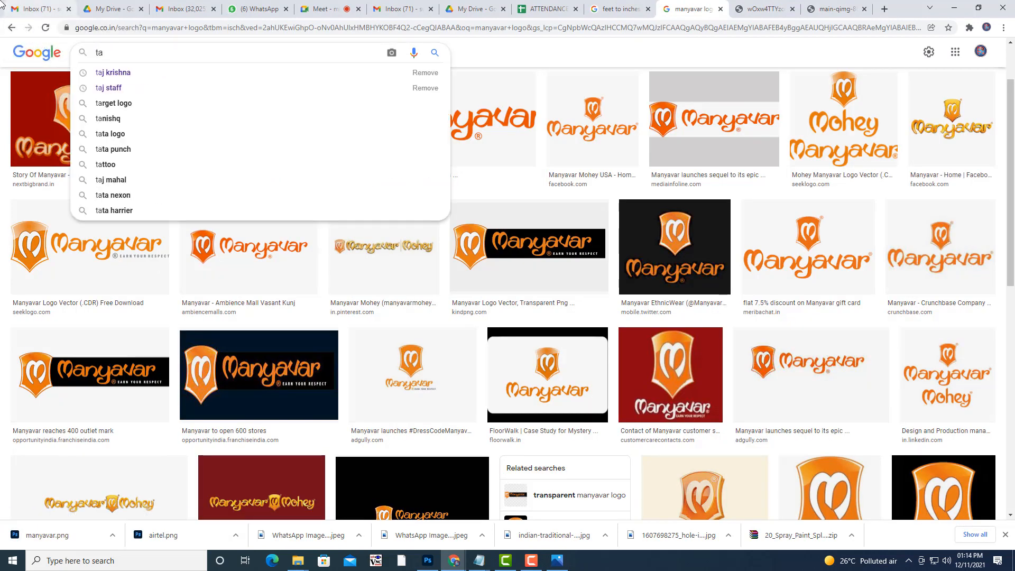
text(ta)
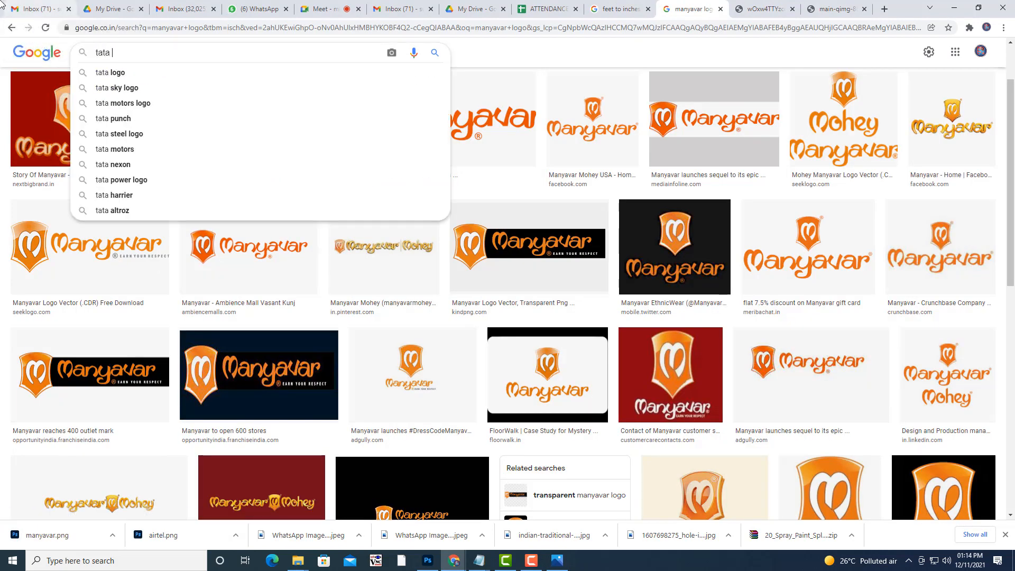
text( m)
key(BackSpace)
key(Return)
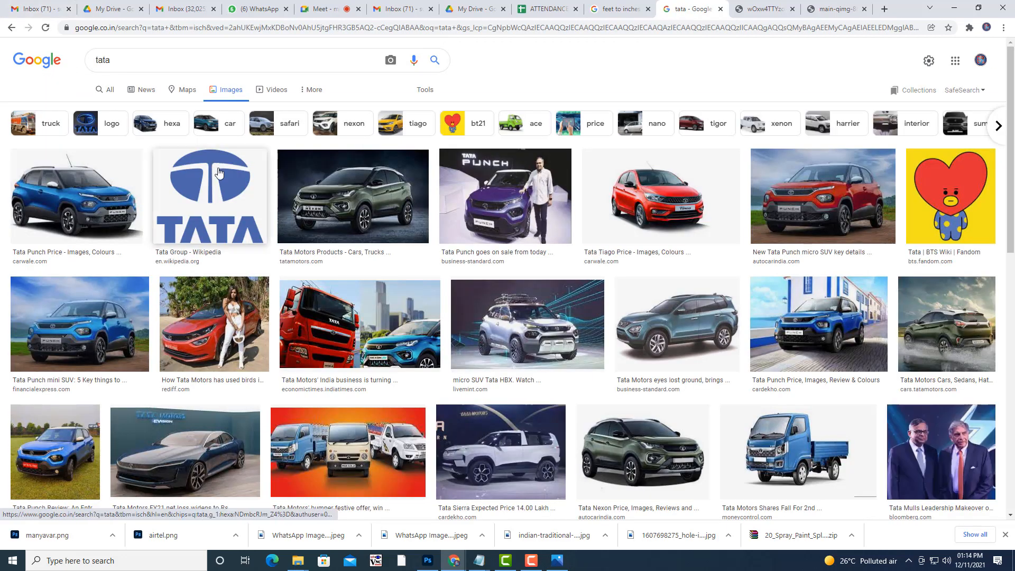
Step: Save the blue Tata Group logo from Wikipedia as tata in the coronarunposter folder
click(221, 180)
right_click(857, 242)
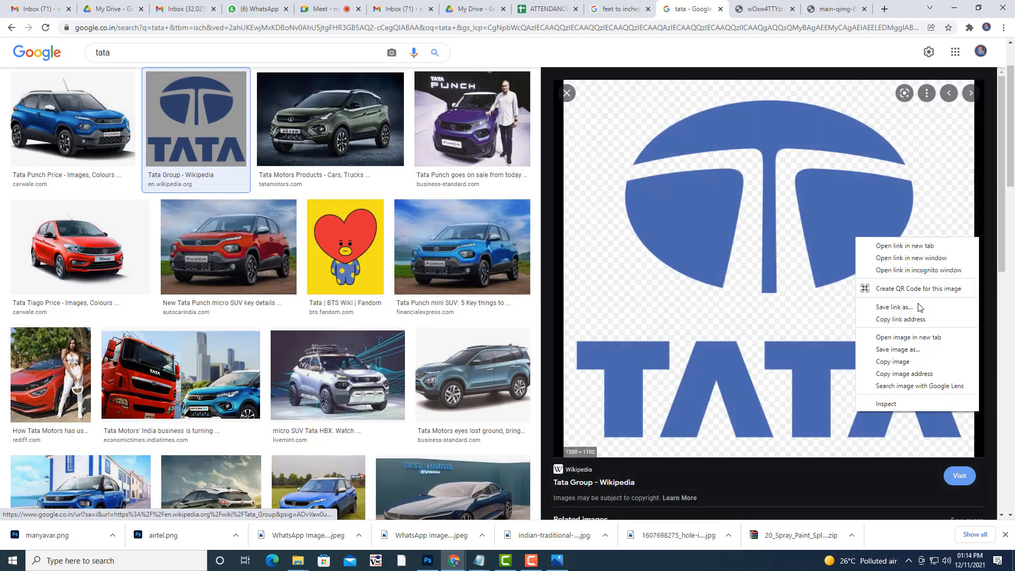
click(927, 352)
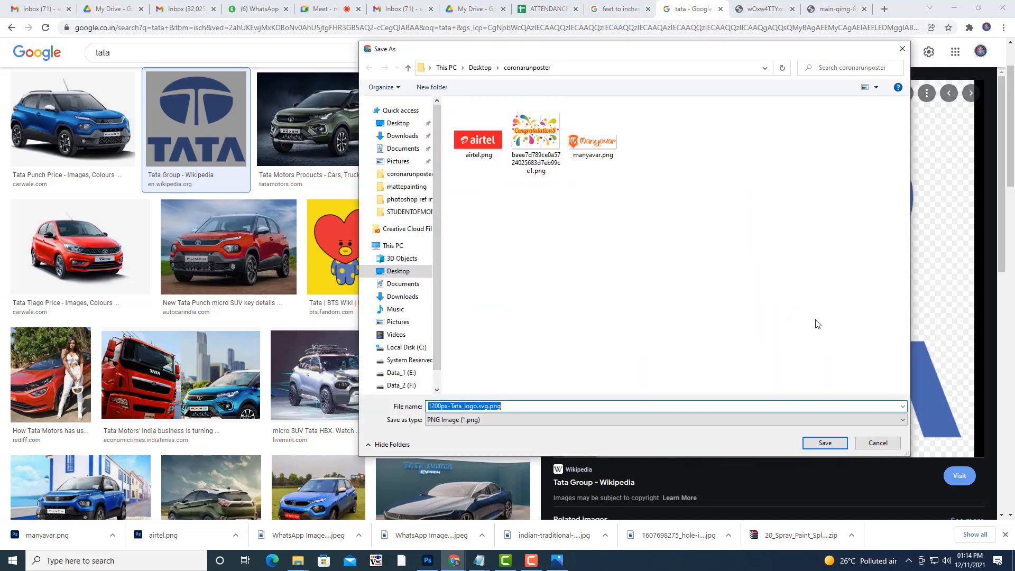
text(tata)
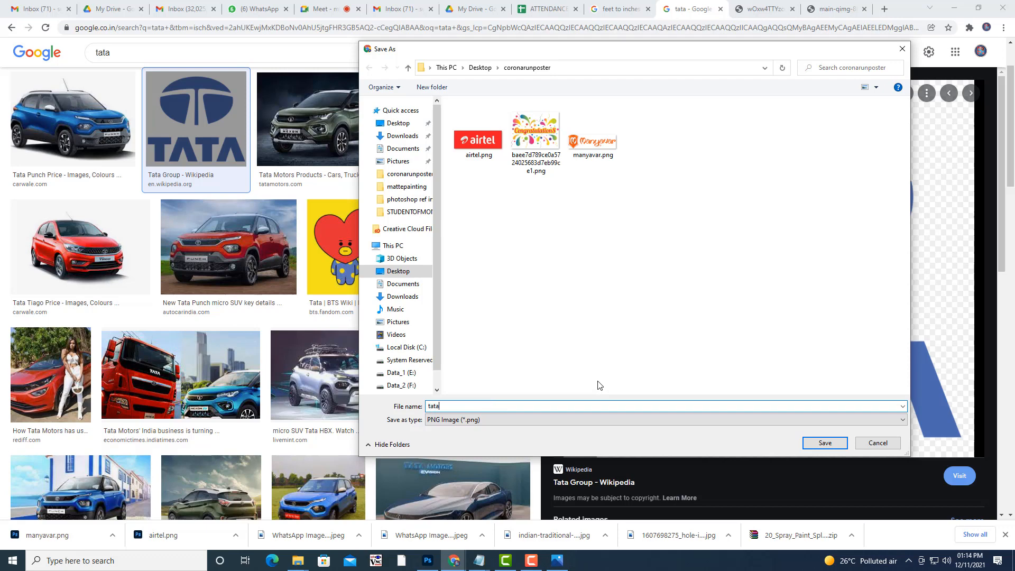
click(828, 443)
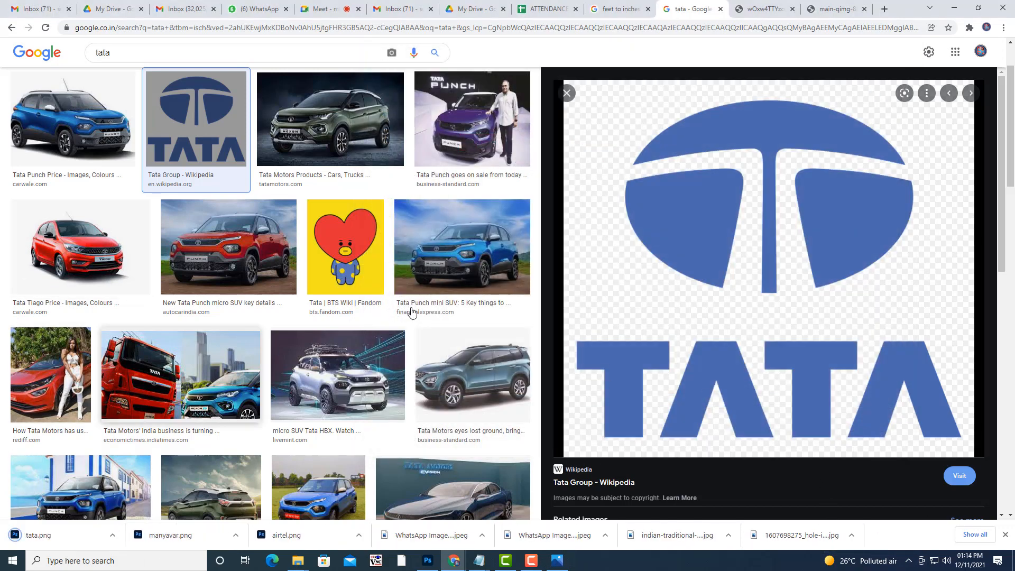
Step: Minimize Chrome, switch to Photoshop and shift the floating VACCINERUN document window slightly downward
click(952, 9)
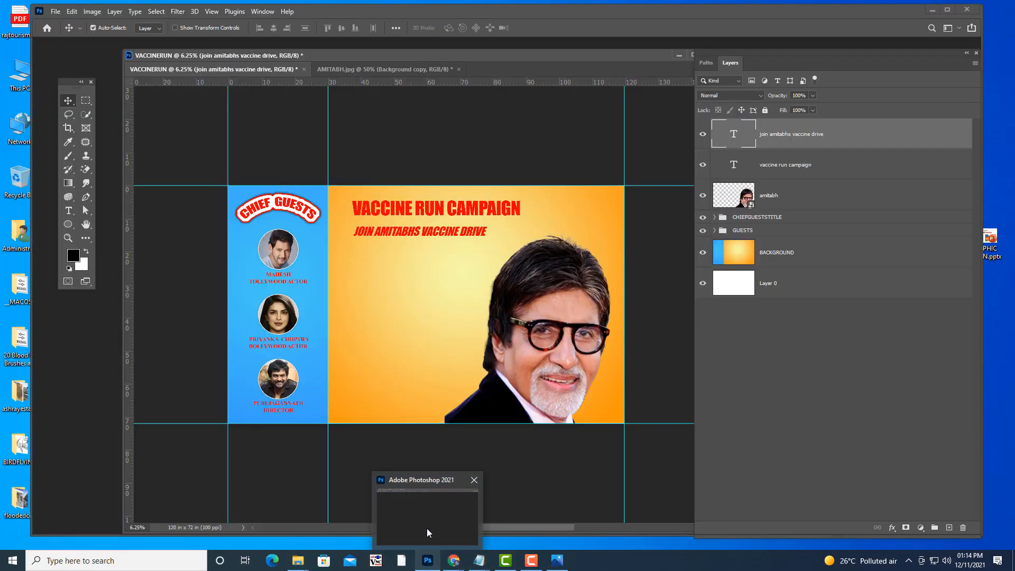
click(427, 529)
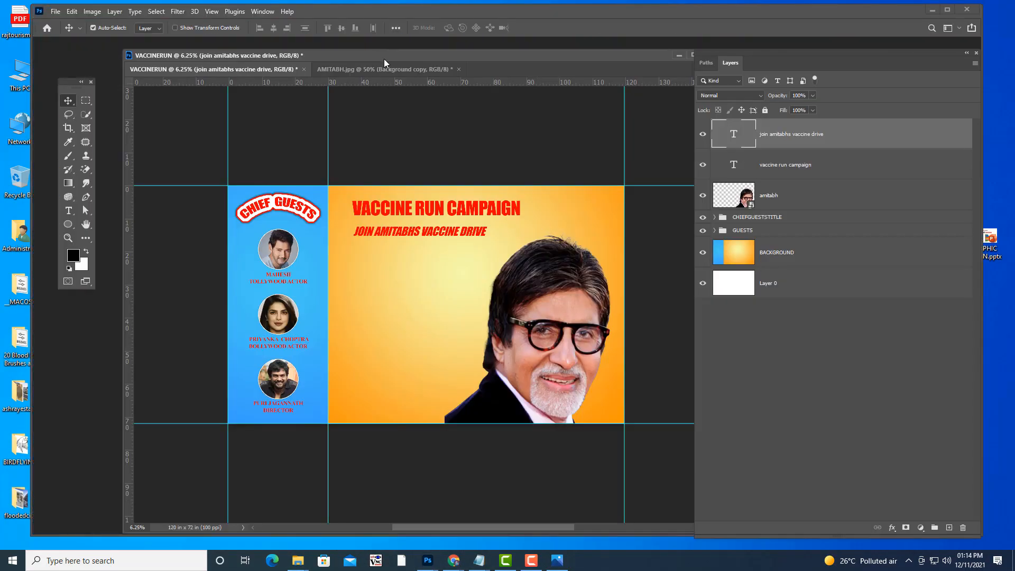
drag(384, 58, 385, 64)
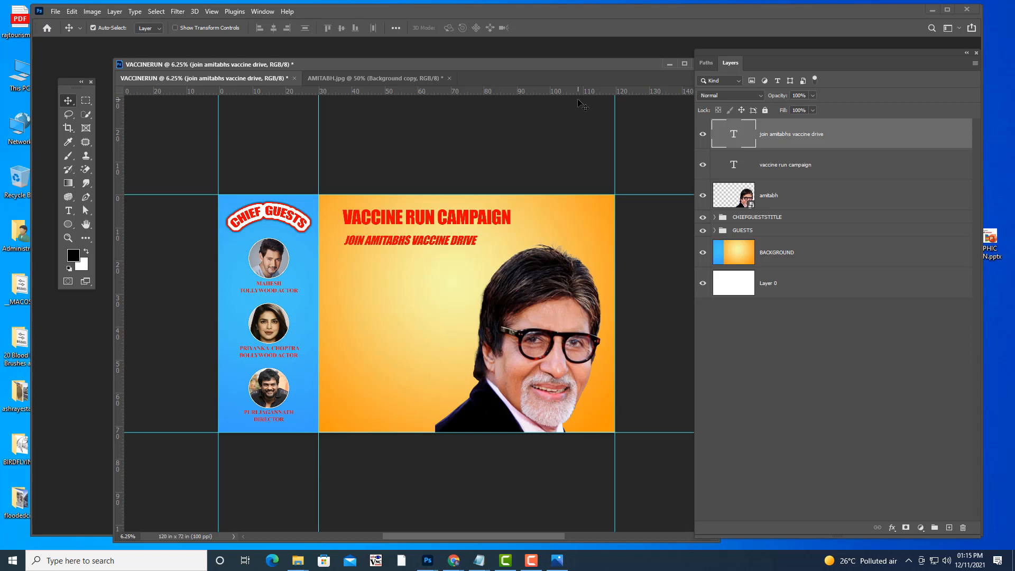
drag(462, 64, 459, 72)
Step: Place airtel.png from the coronarunposter folder as an embedded image in the VACCINERUN poster
click(56, 12)
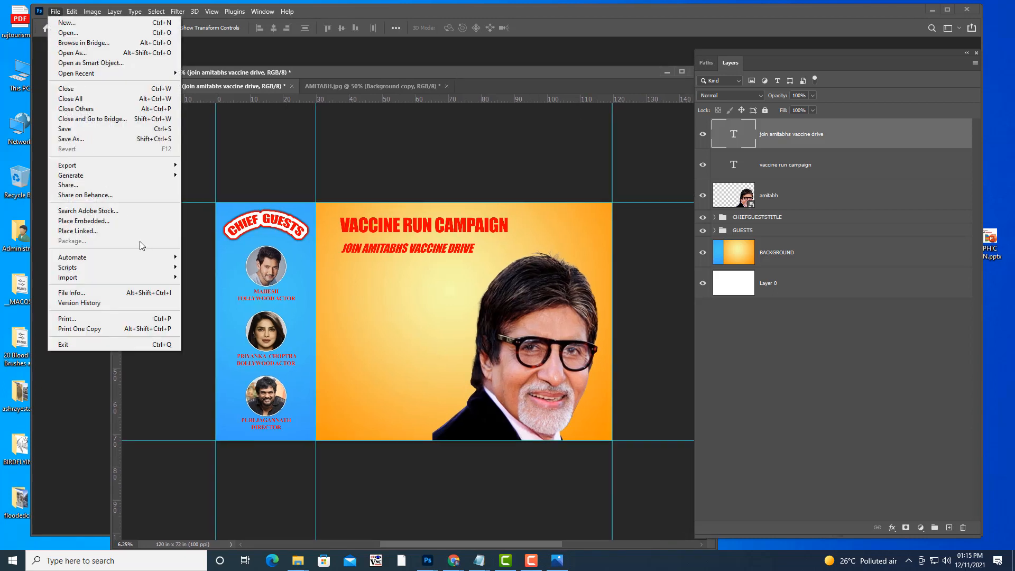
click(90, 225)
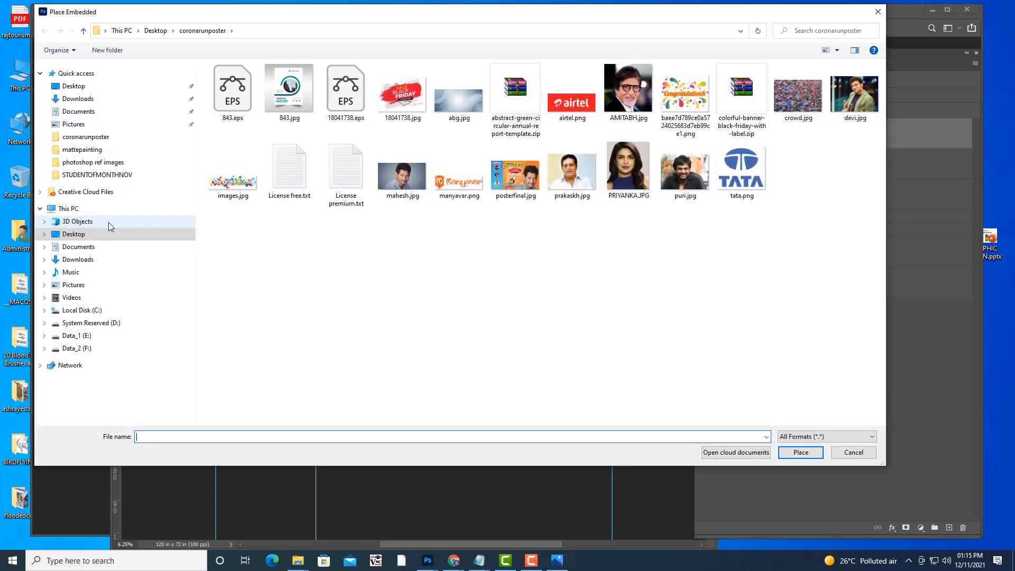
click(451, 187)
click(725, 171)
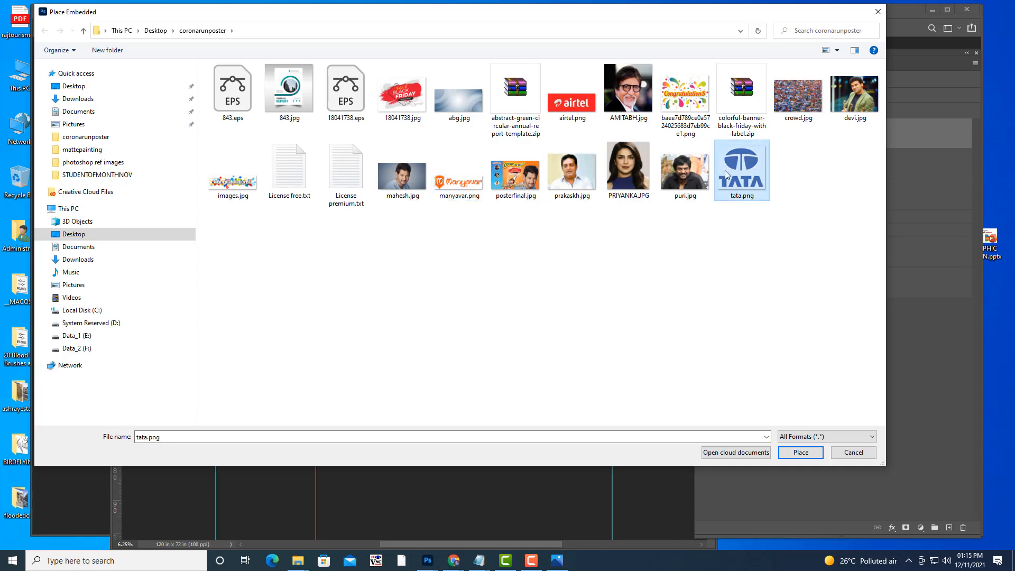
click(565, 95)
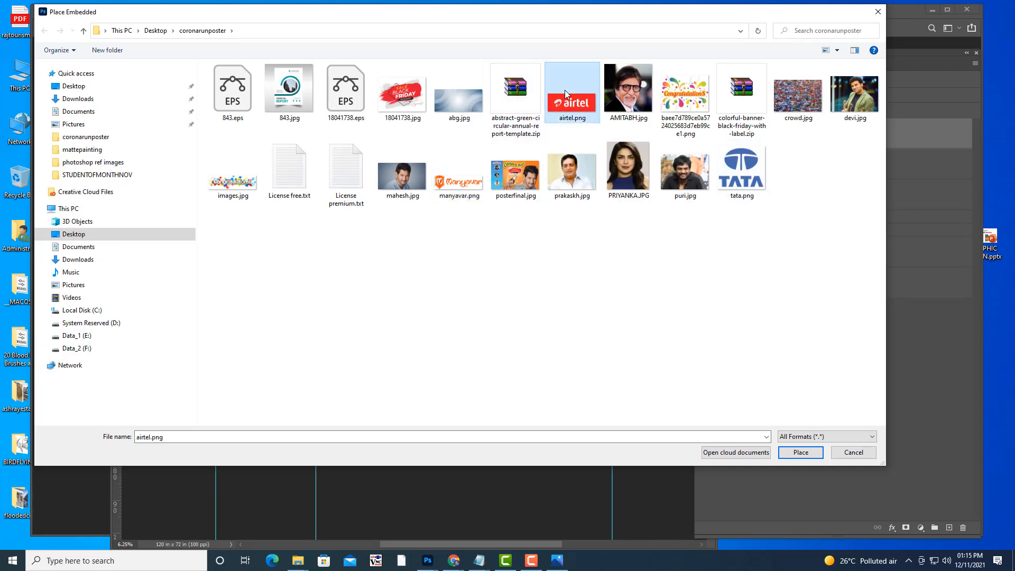
click(799, 454)
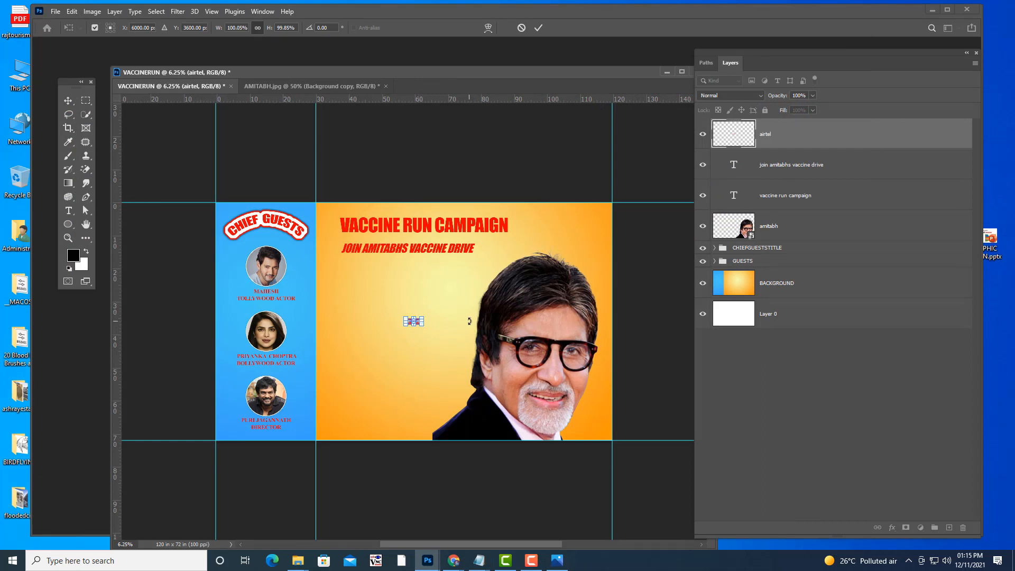
key(Return)
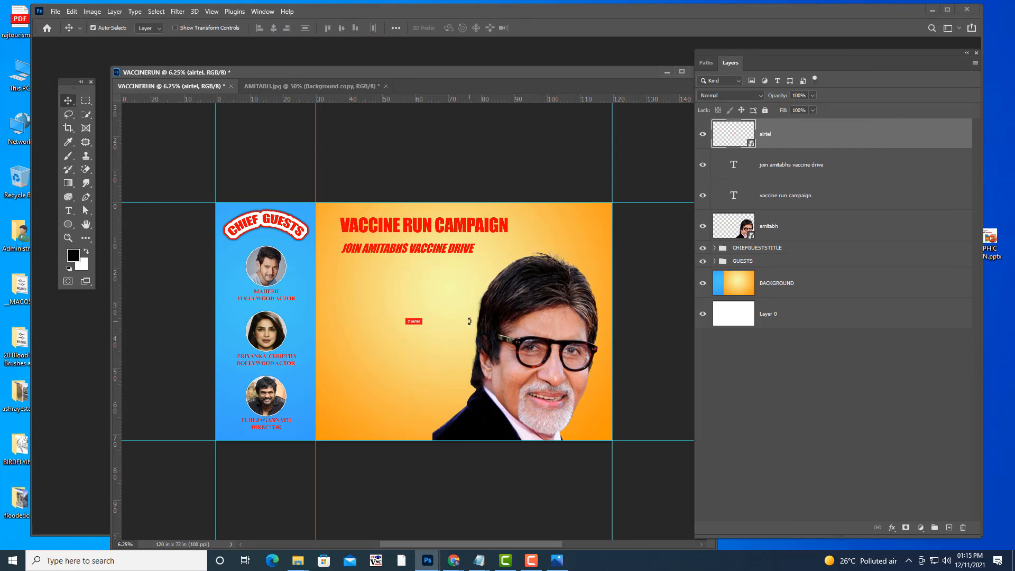
Step: Move the airtel logo to the lower-left part of the orange area and enlarge it to about 12 in wide
drag(418, 328, 362, 395)
key(ctrl+t)
key(Return)
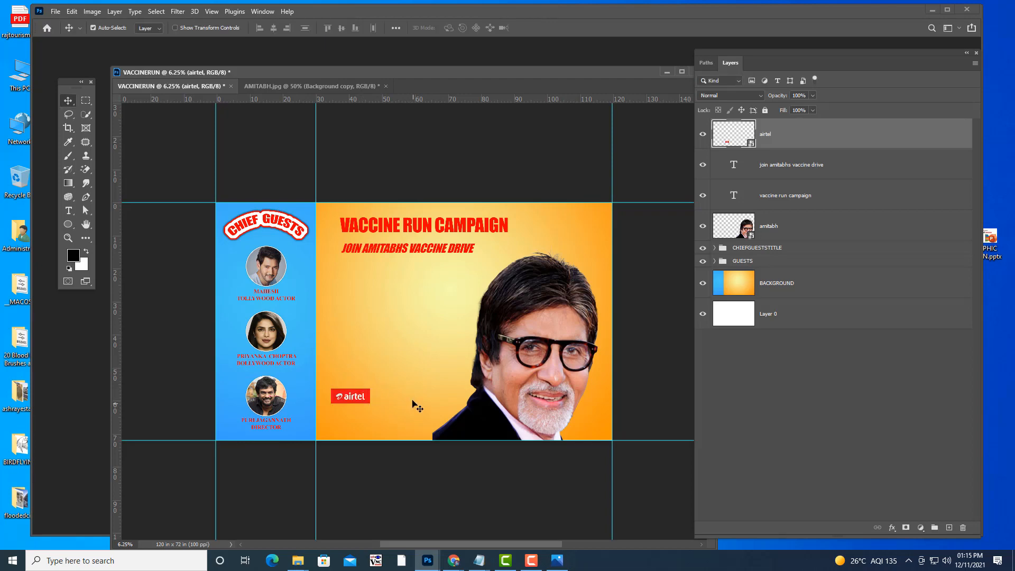
Step: Place tata.png from the coronarunposter folder as an embedded image and position the logo to the right of the airtel logo
click(56, 12)
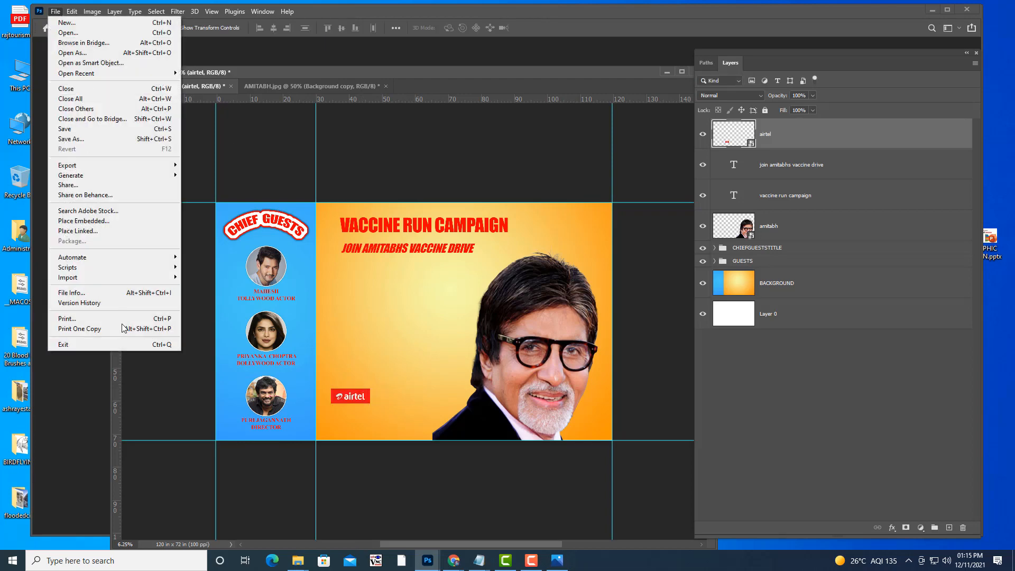
click(113, 221)
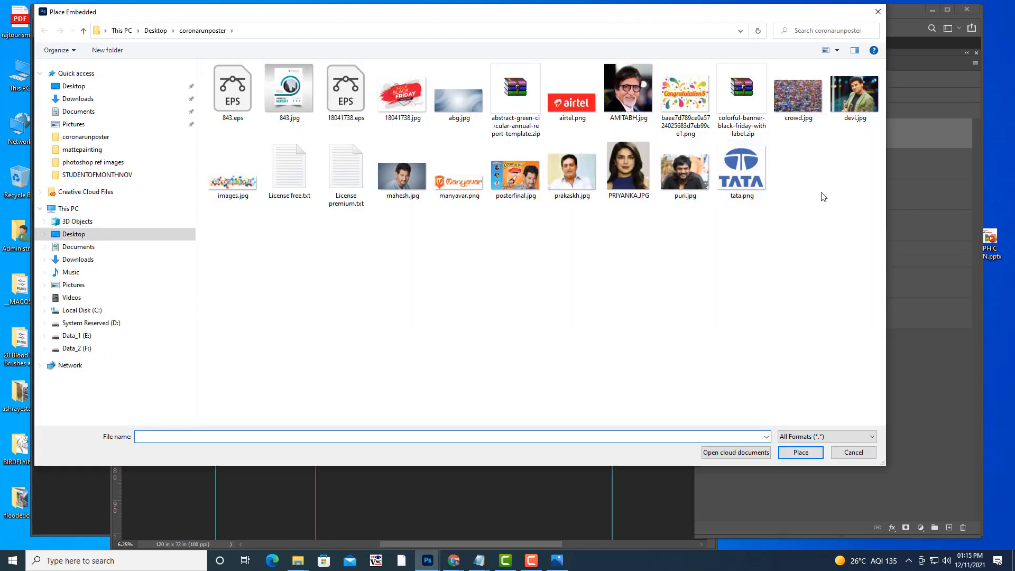
click(750, 173)
click(786, 449)
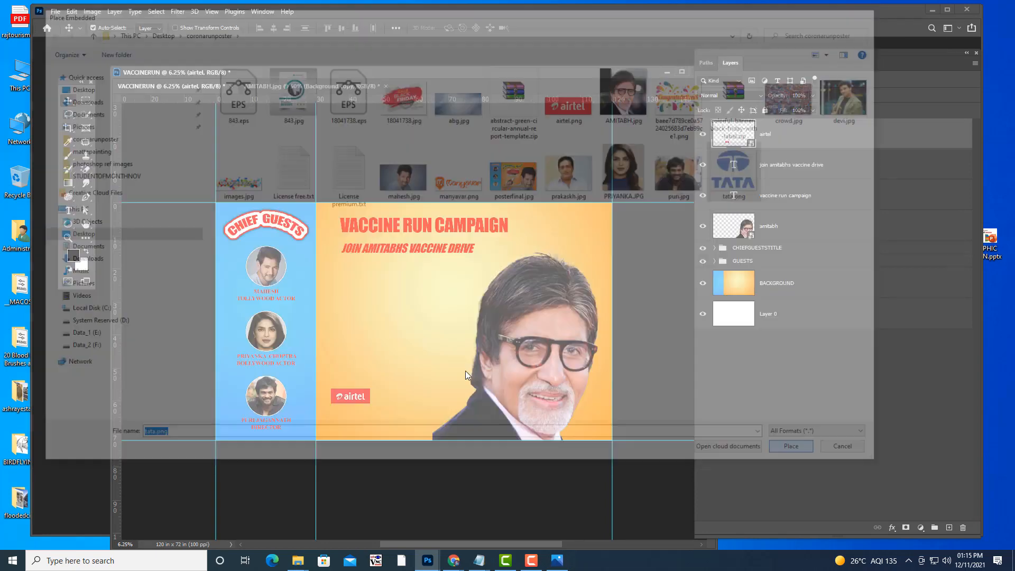
drag(424, 319, 433, 365)
key(Return)
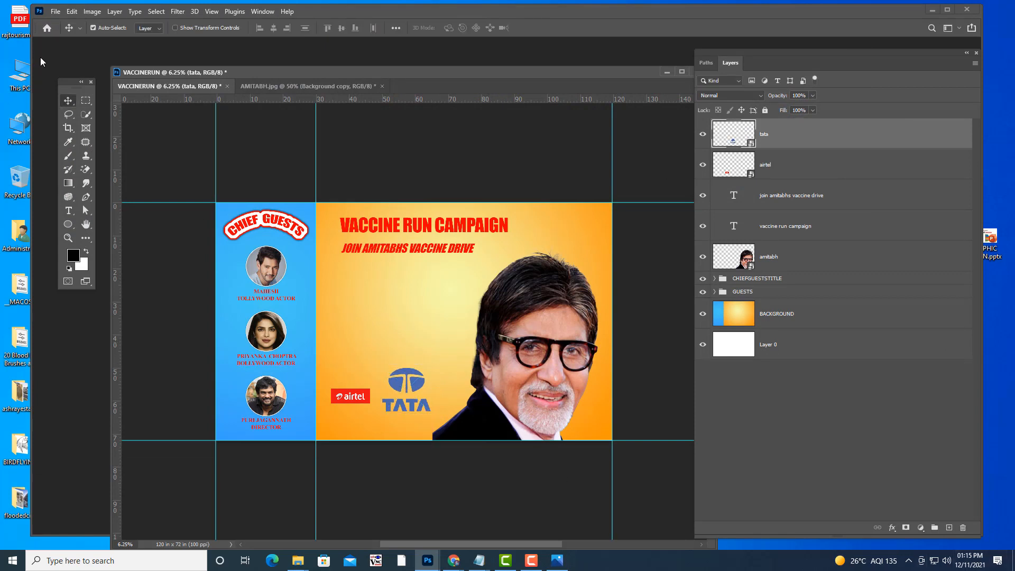
Step: Place manyavar.png as an embedded image, enlarge it slightly wider than the airtel logo and position it above that logo
click(59, 14)
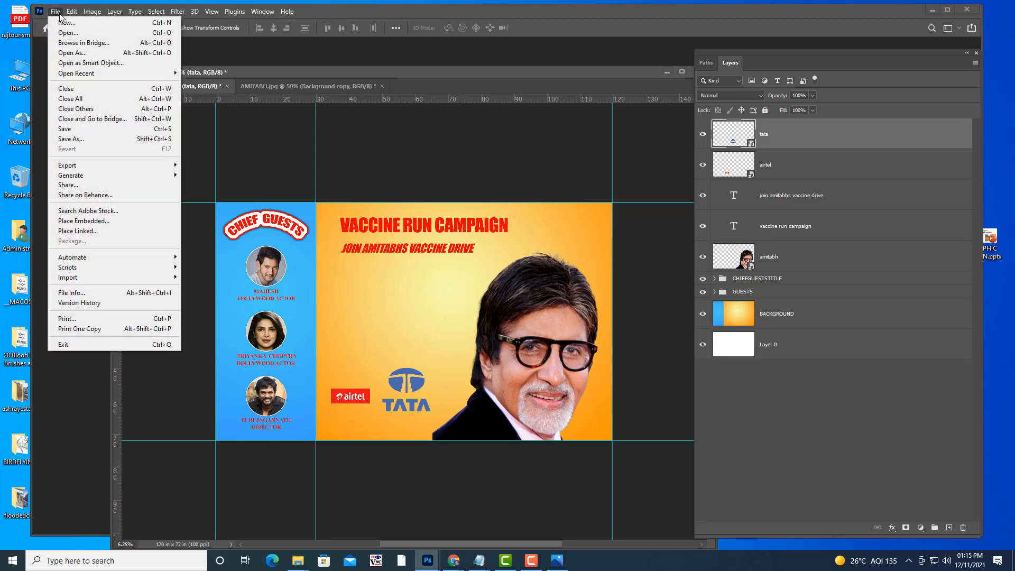
click(104, 221)
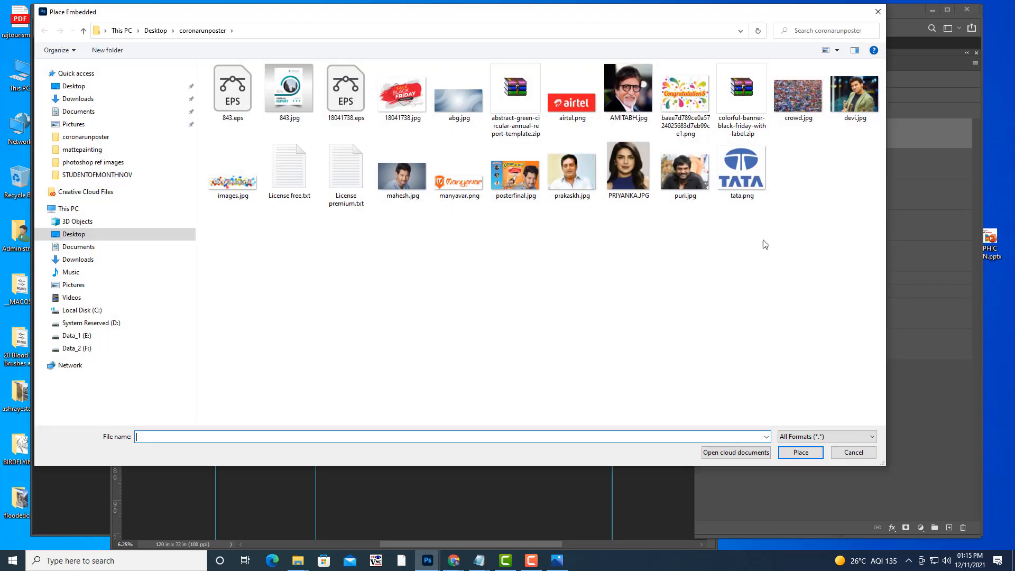
click(459, 175)
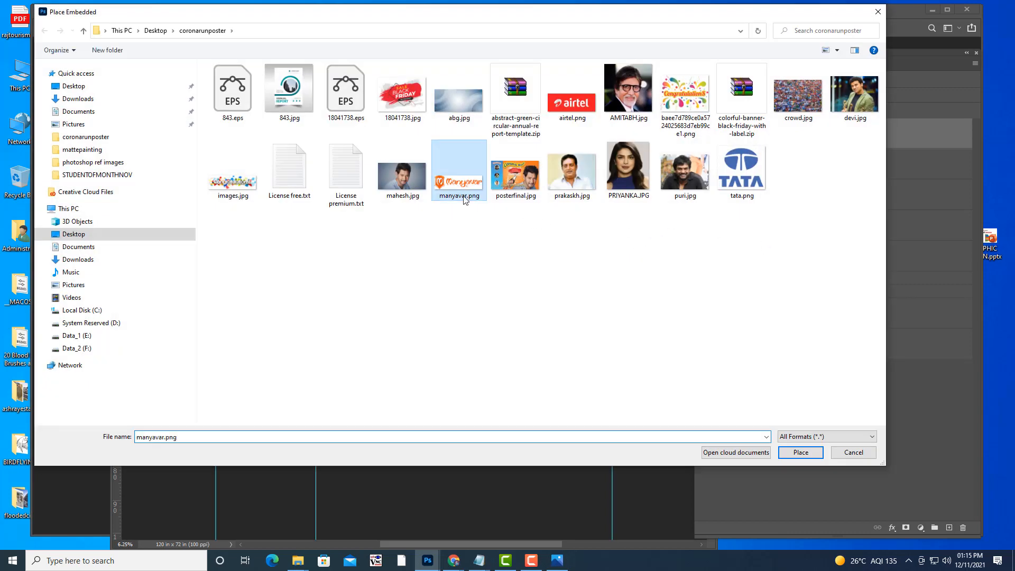
click(799, 452)
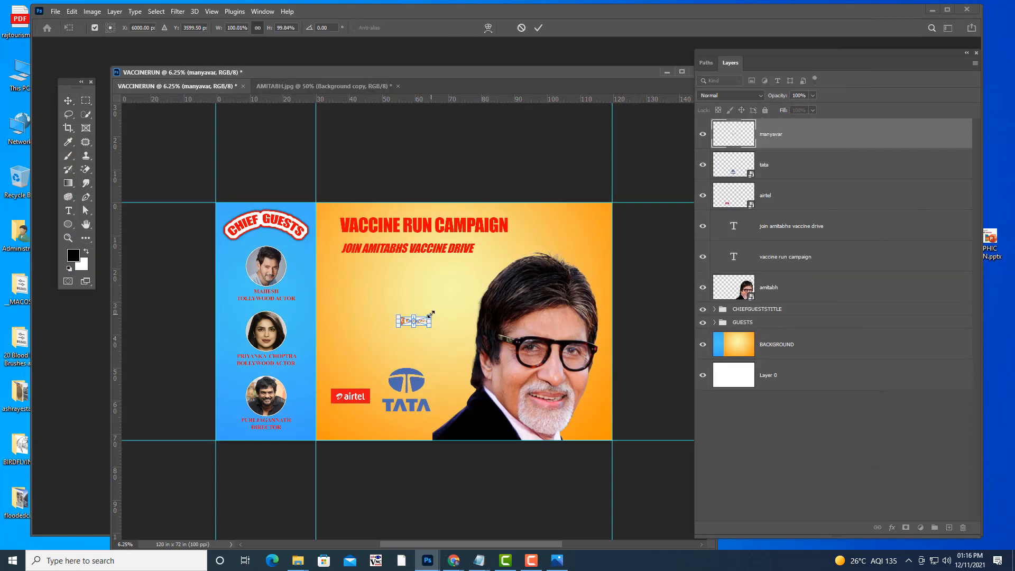
drag(431, 315, 392, 354)
key(Return)
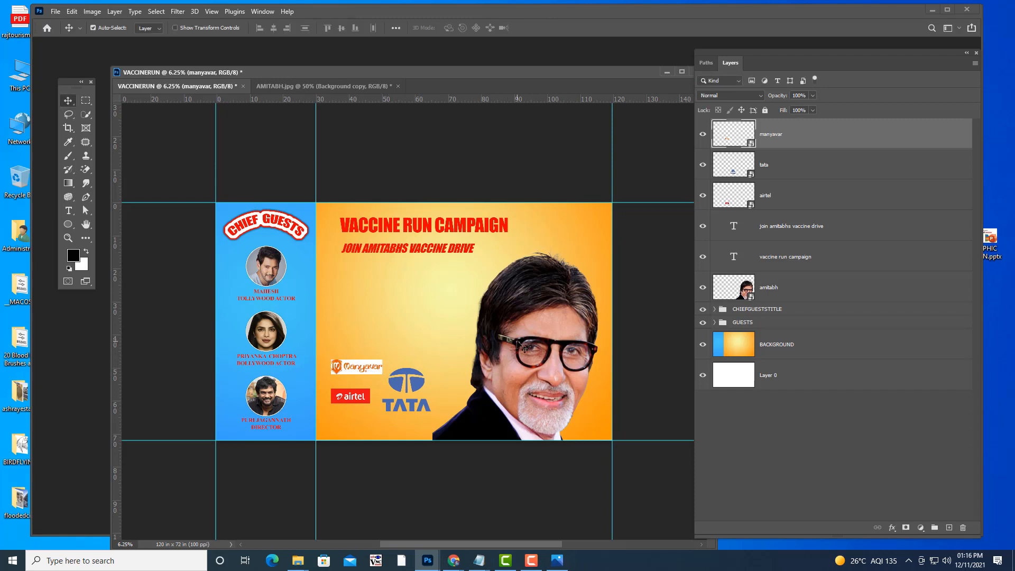
Step: Shift the Tata logo to the right and lower the Manyavar logo to sit just above the airtel logo
right_click(423, 387)
click(436, 388)
drag(419, 387, 437, 387)
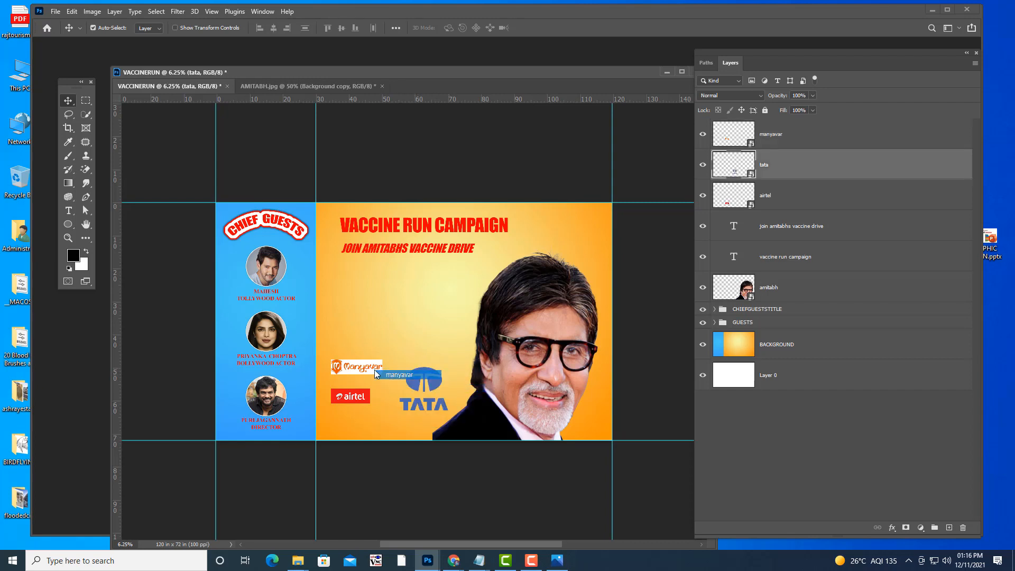
mouse_move(373, 370)
mouse_down()
mouse_move(388, 366)
mouse_move(360, 376)
mouse_up()
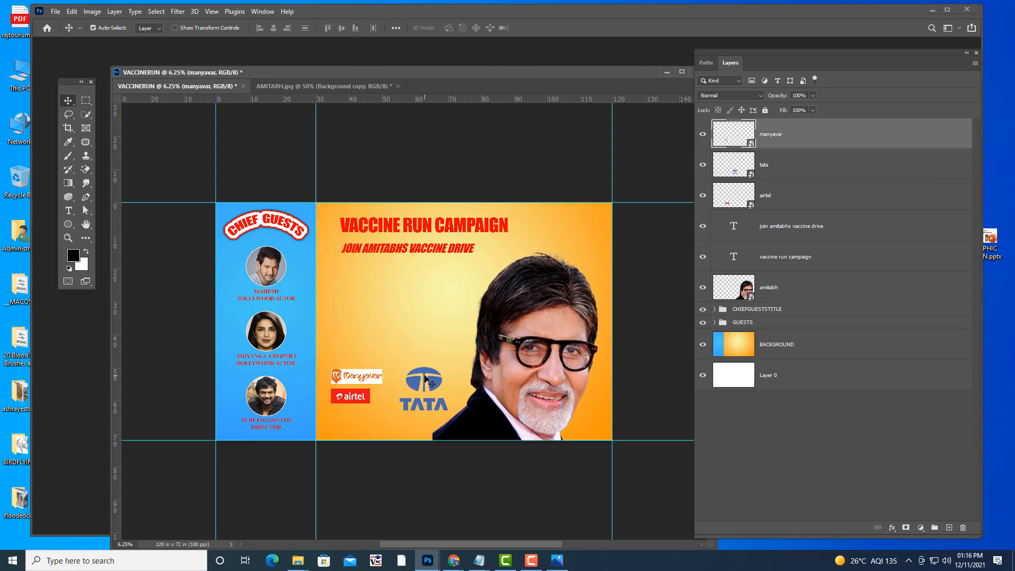
right_click(424, 376)
click(441, 383)
drag(427, 387, 421, 387)
key(ctrl+z)
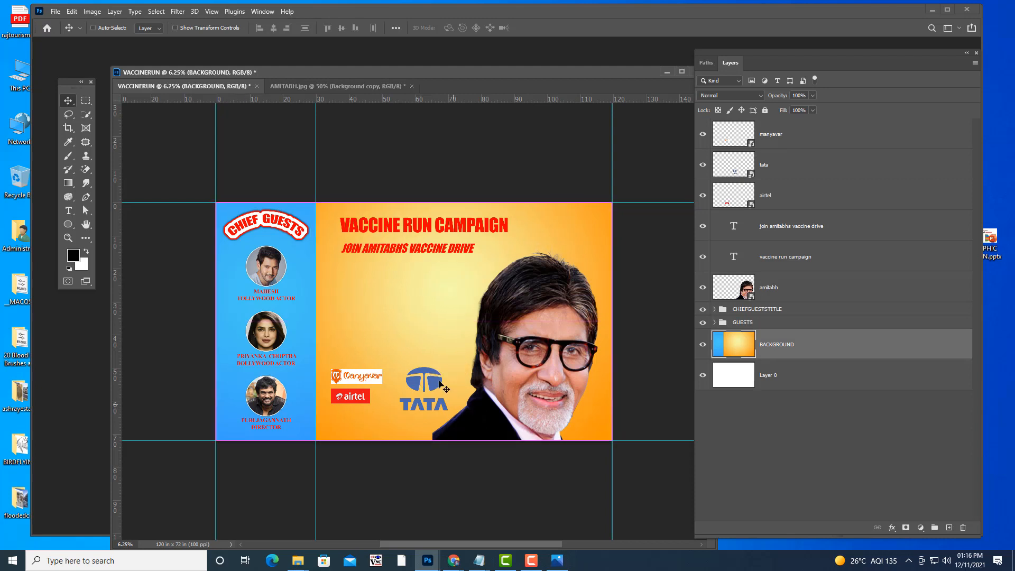
Step: Move the Tata logo slightly left and up, closer to the Manyavar and airtel logos
right_click(441, 384)
click(457, 390)
drag(439, 387, 430, 385)
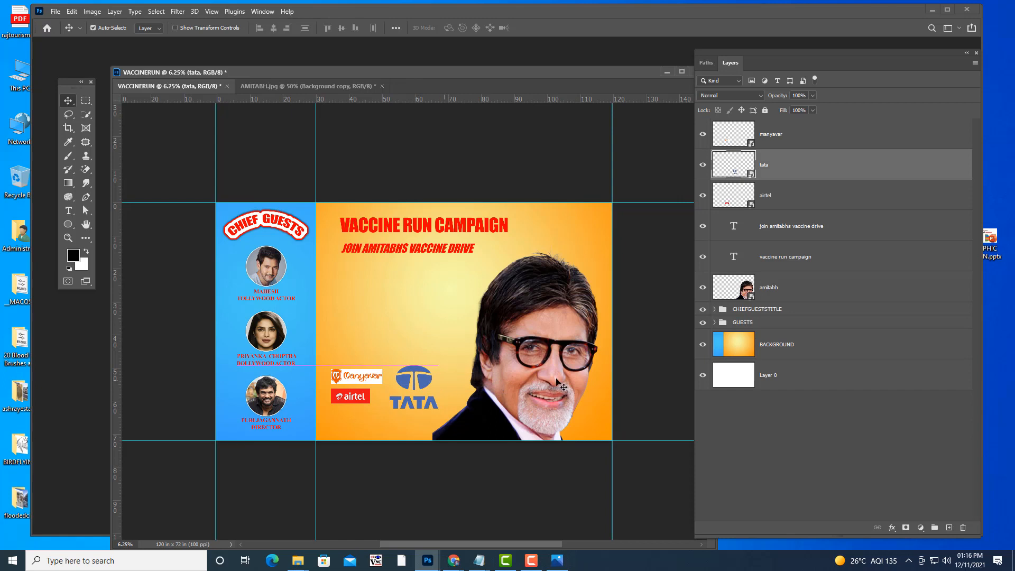
Step: Lock the position of the BACKGROUND layer
click(840, 351)
click(742, 110)
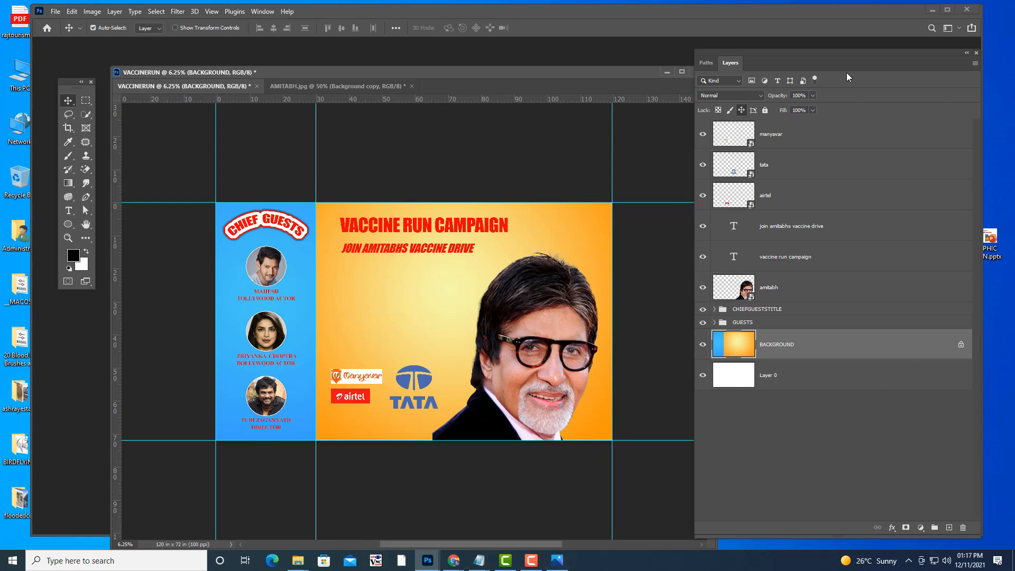
drag(808, 52, 808, 47)
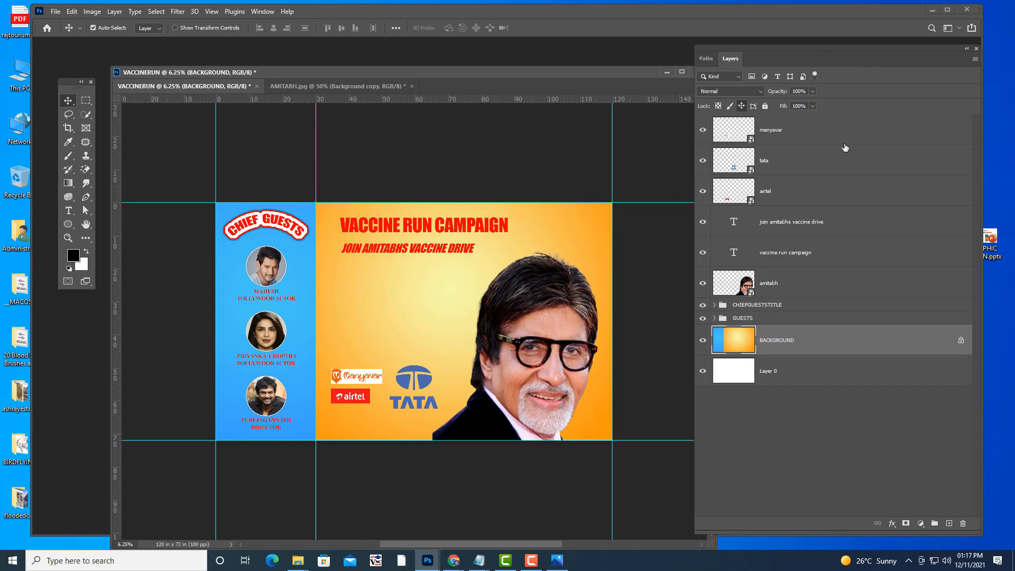
Step: Group the manyavar, tata and airtel layers and name the group sponsors
click(840, 133)
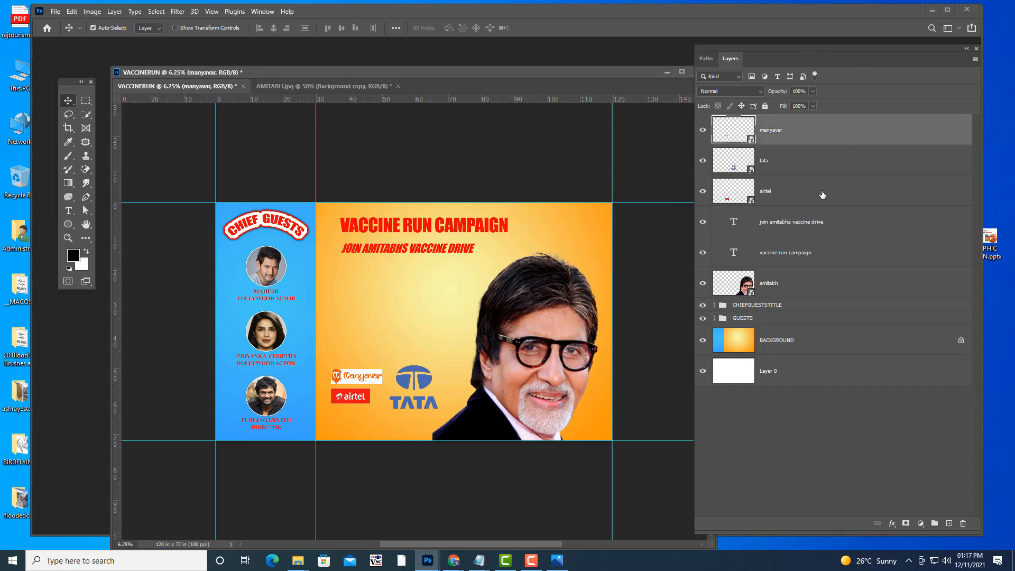
shift+click(823, 195)
key(ctrl+g)
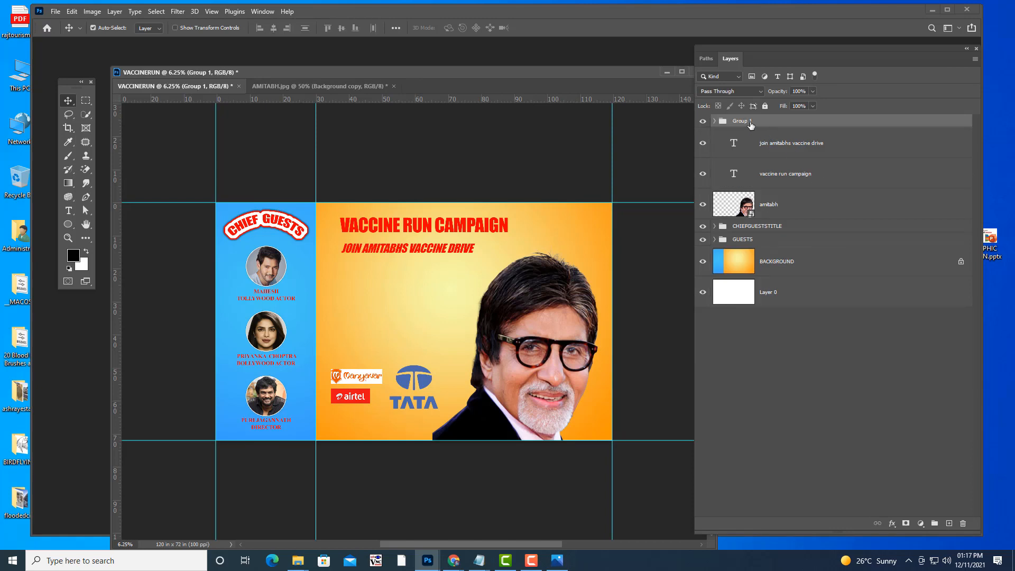
double_click(751, 121)
text(sponsors)
key(Return)
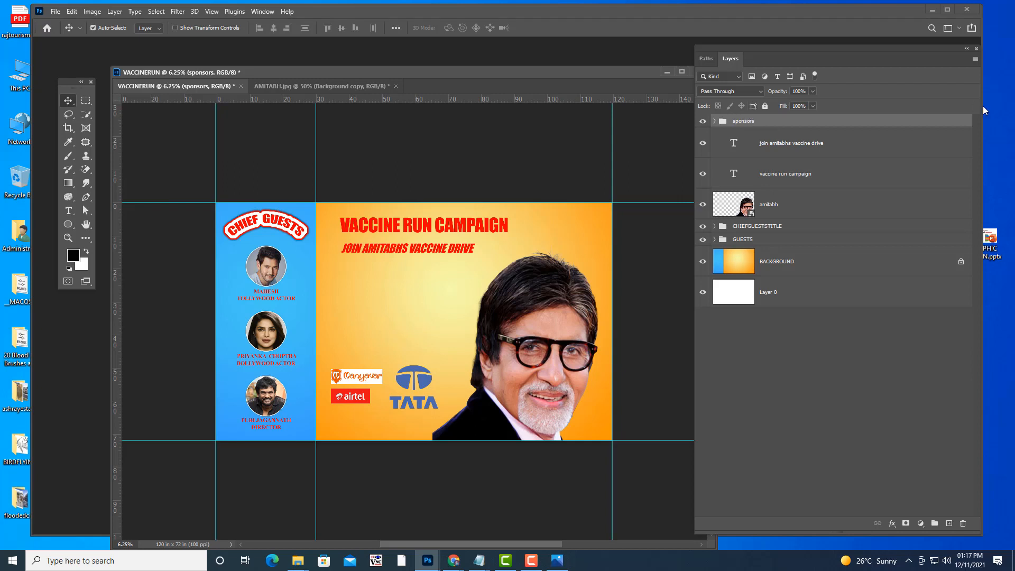
Step: Group the two headline text layers and name the group headingtext
click(841, 154)
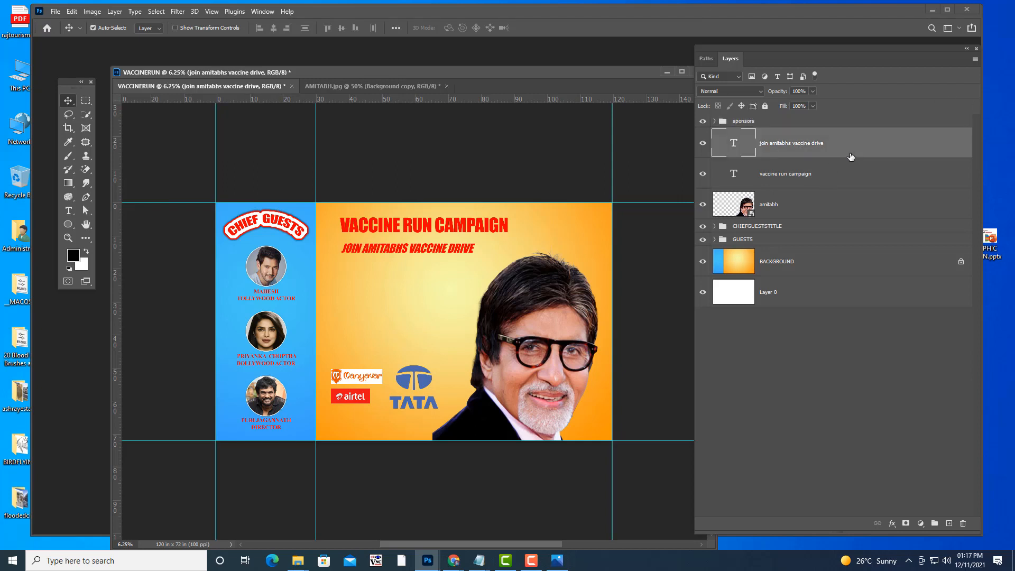
shift+click(826, 178)
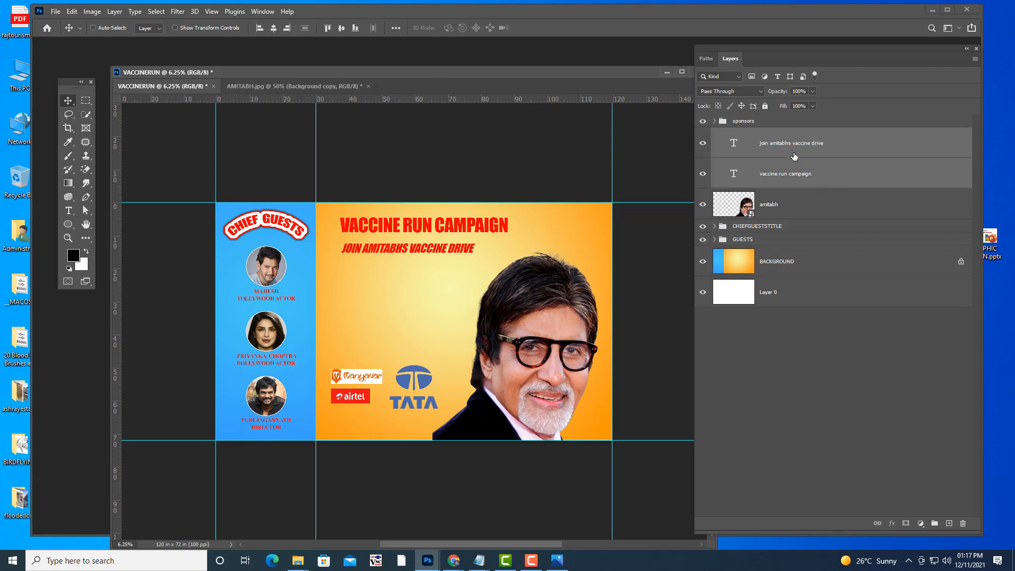
key(ctrl+g)
double_click(749, 135)
text(headingtext)
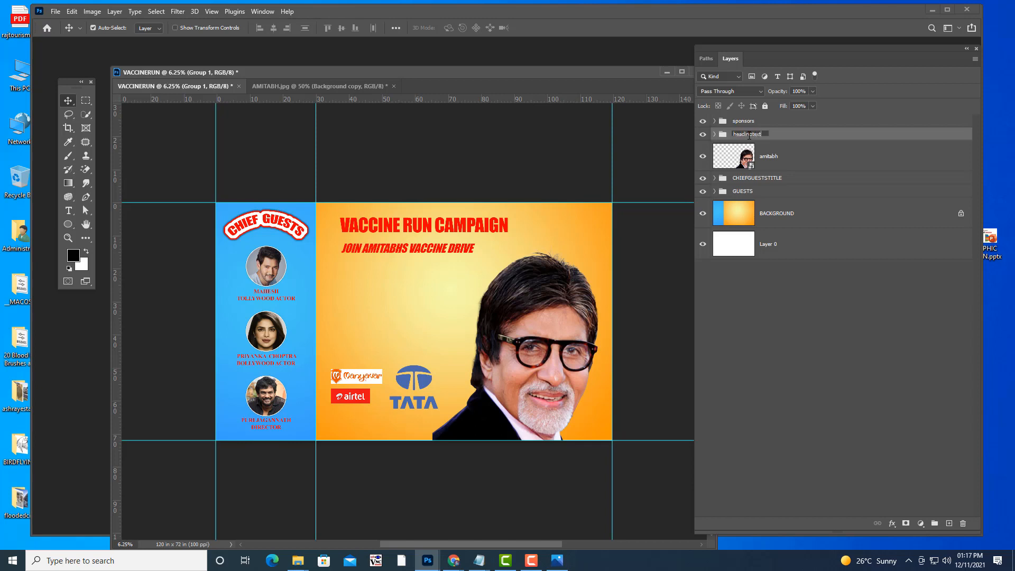
key(Return)
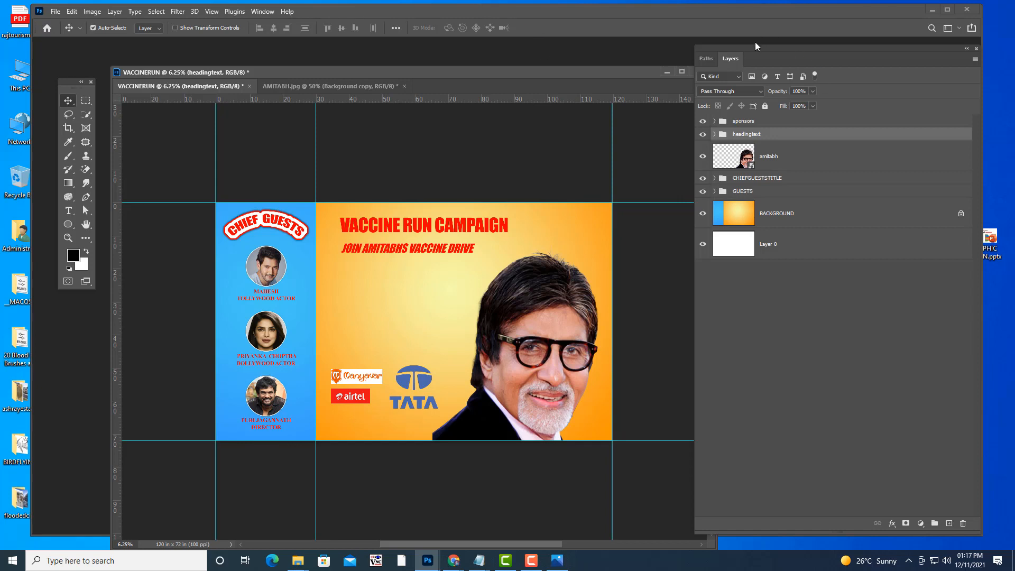
Step: Draw a black circle about 3120 px in diameter between the headlines and the sponsor logos with the Ellipse tool
drag(753, 47, 766, 47)
drag(455, 70, 420, 71)
right_click(68, 225)
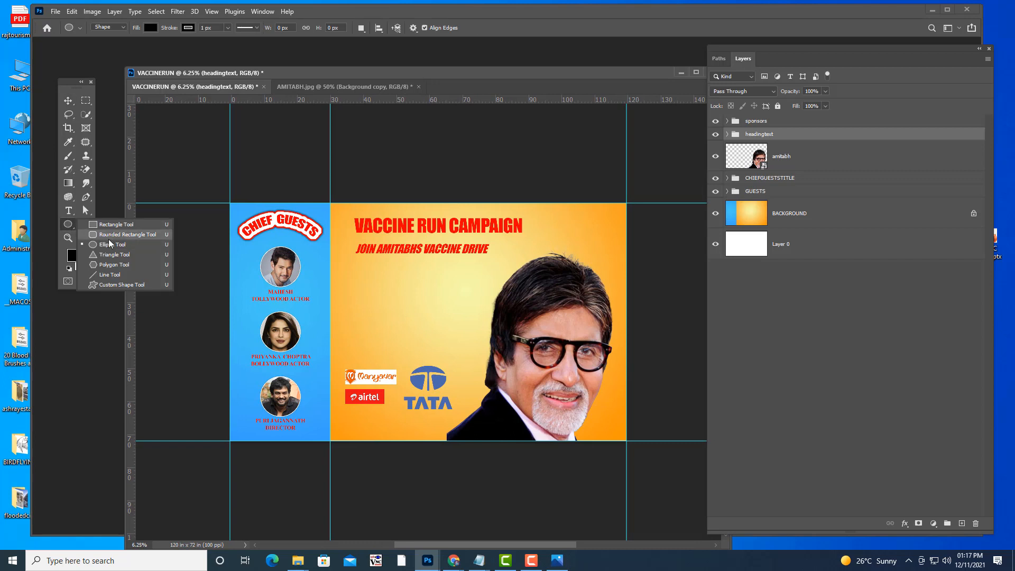
click(110, 245)
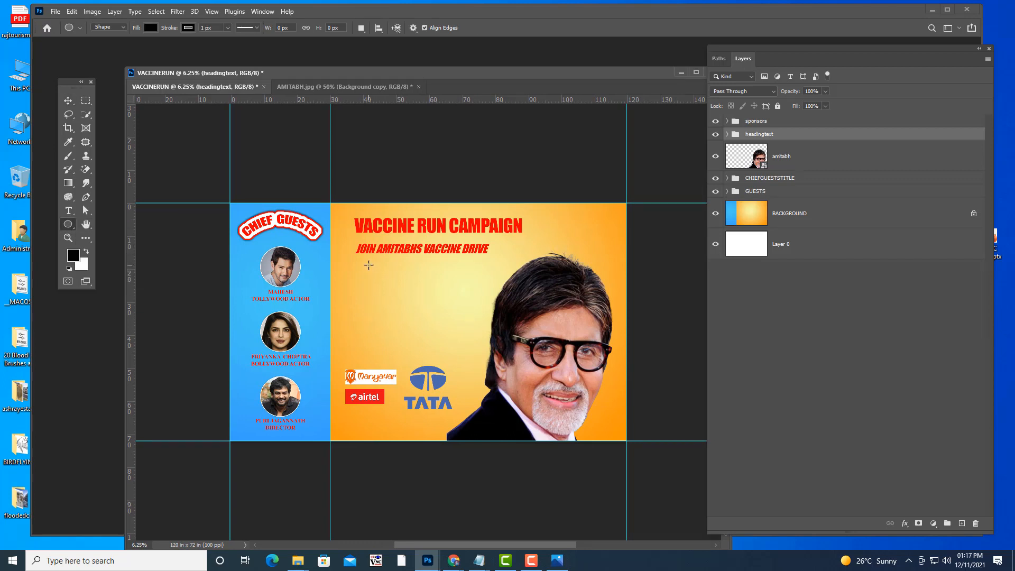
drag(369, 265, 466, 368)
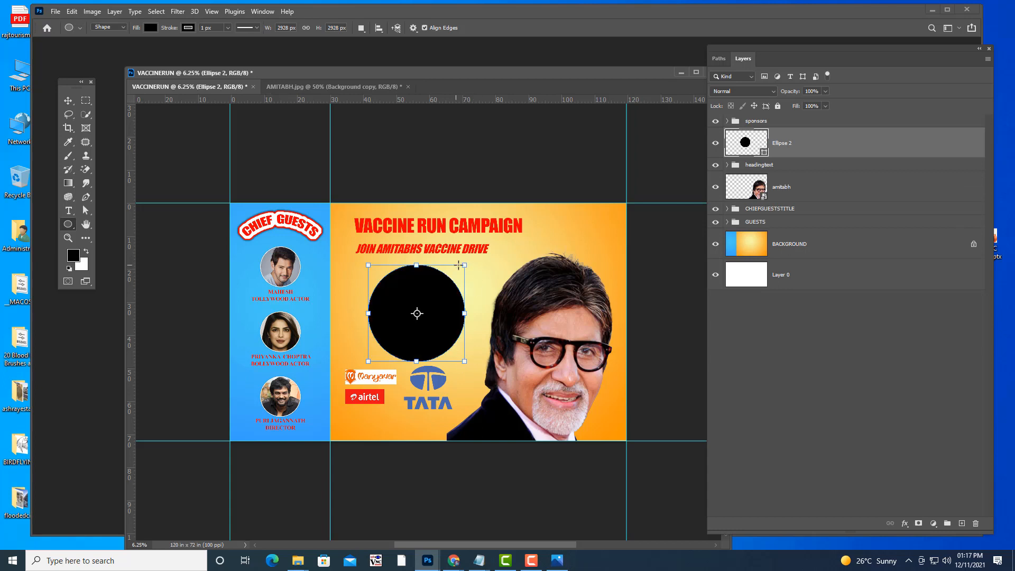
drag(465, 263, 469, 261)
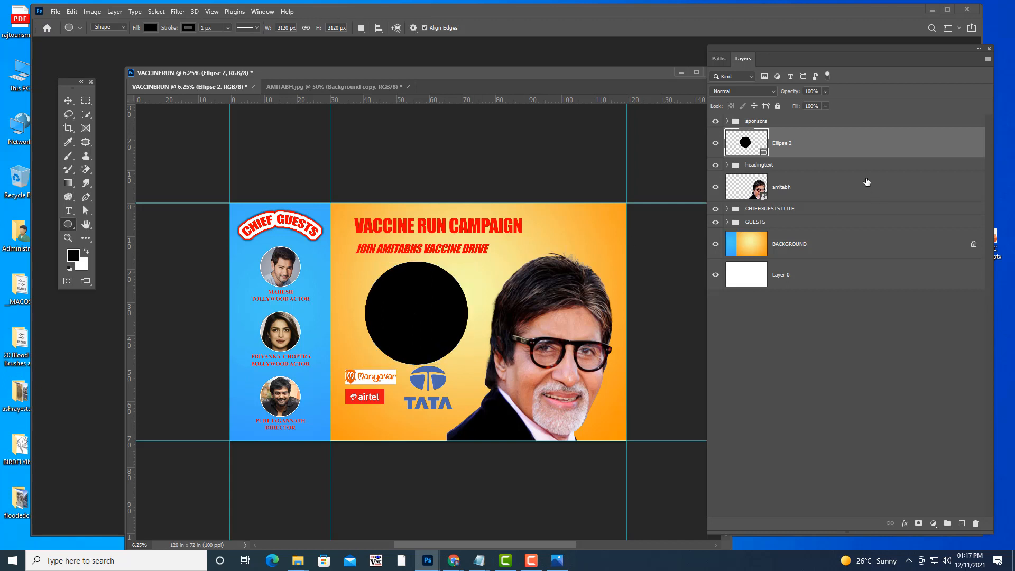
Step: Move the sponsors group down about 4.5 in, toward the poster's lower edge, to clear space below the circle
click(807, 122)
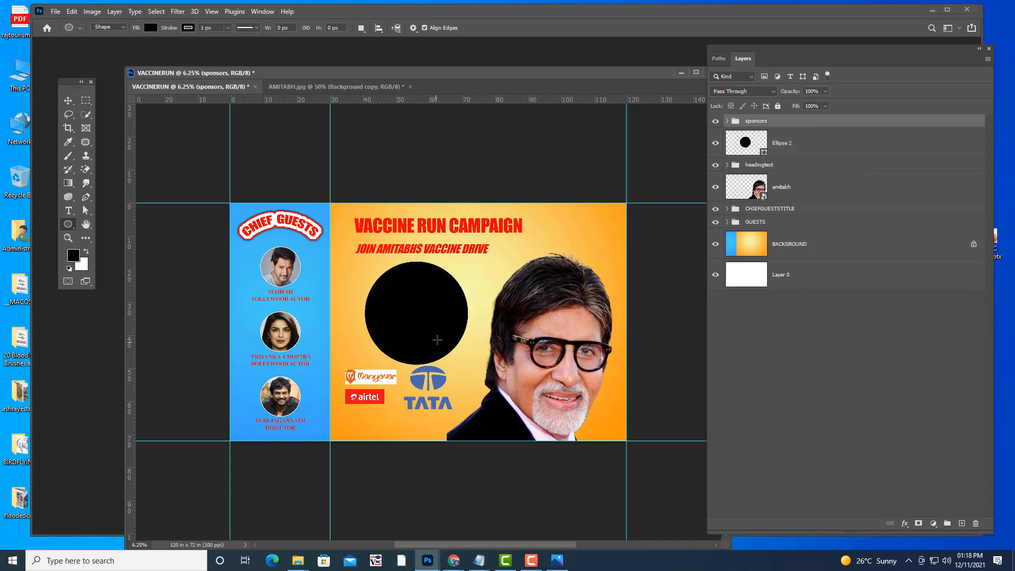
key(ctrl+t)
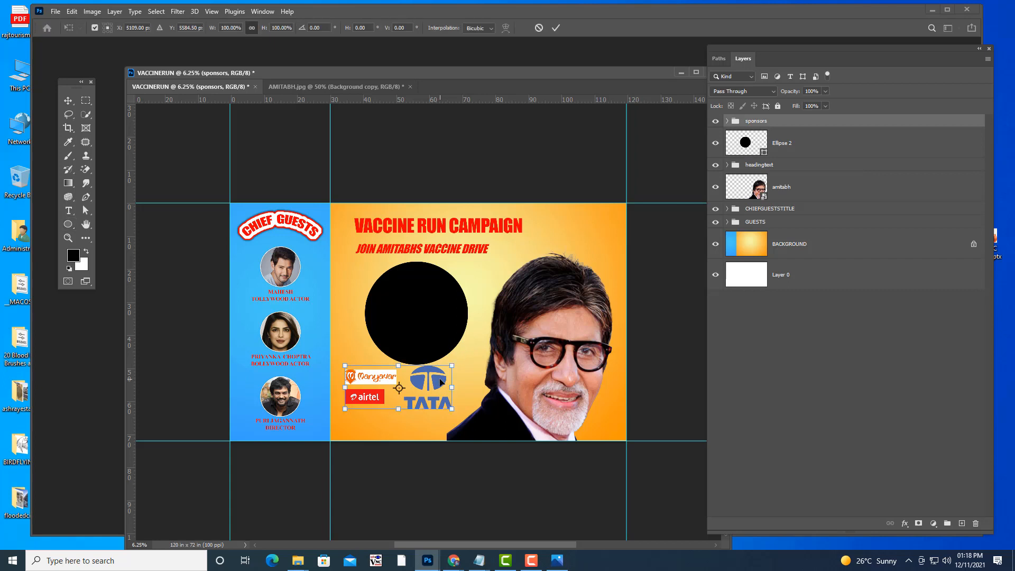
drag(441, 382, 441, 398)
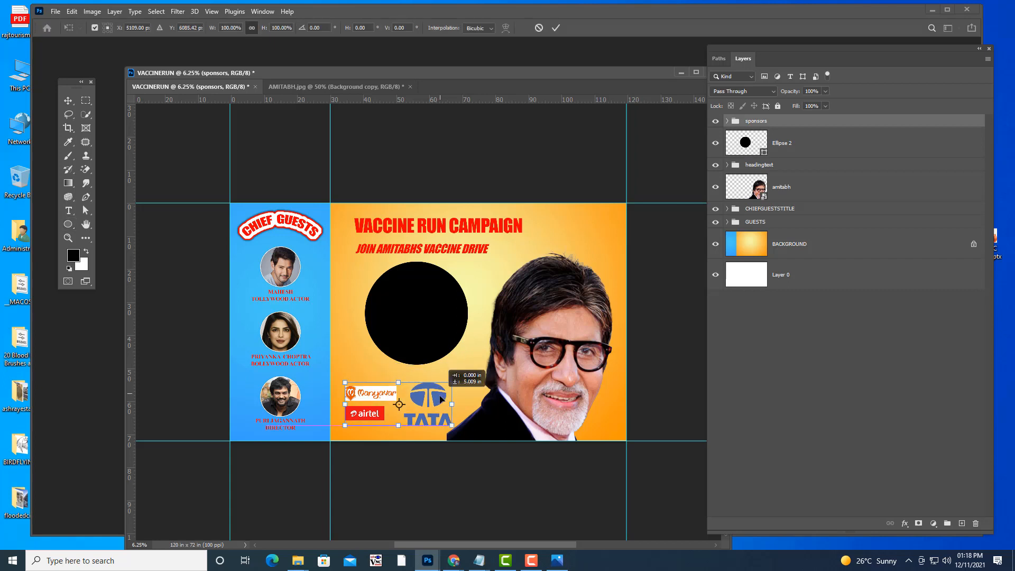
key(Up)
key(Up)
key(Up)
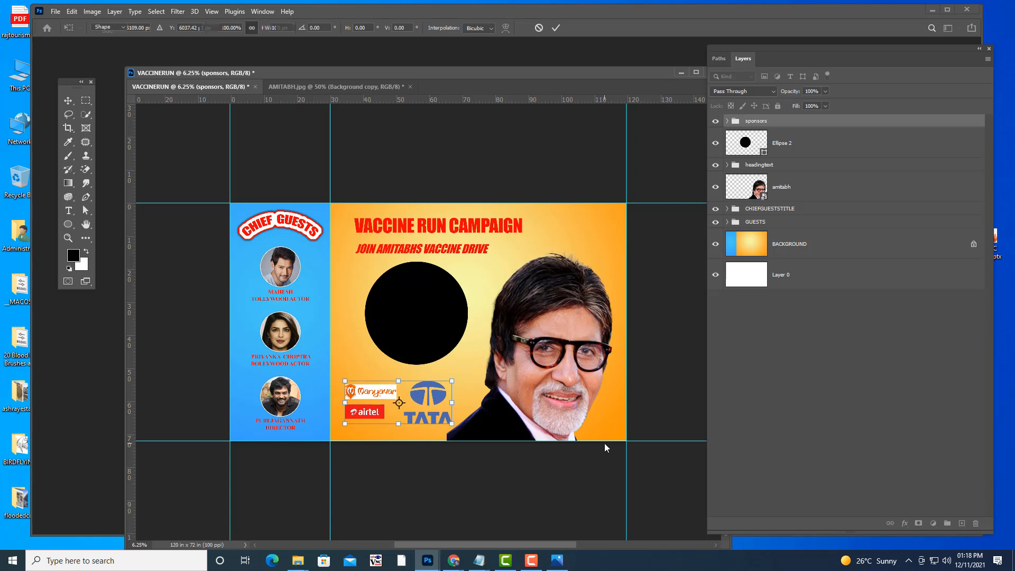
key(Return)
key(u)
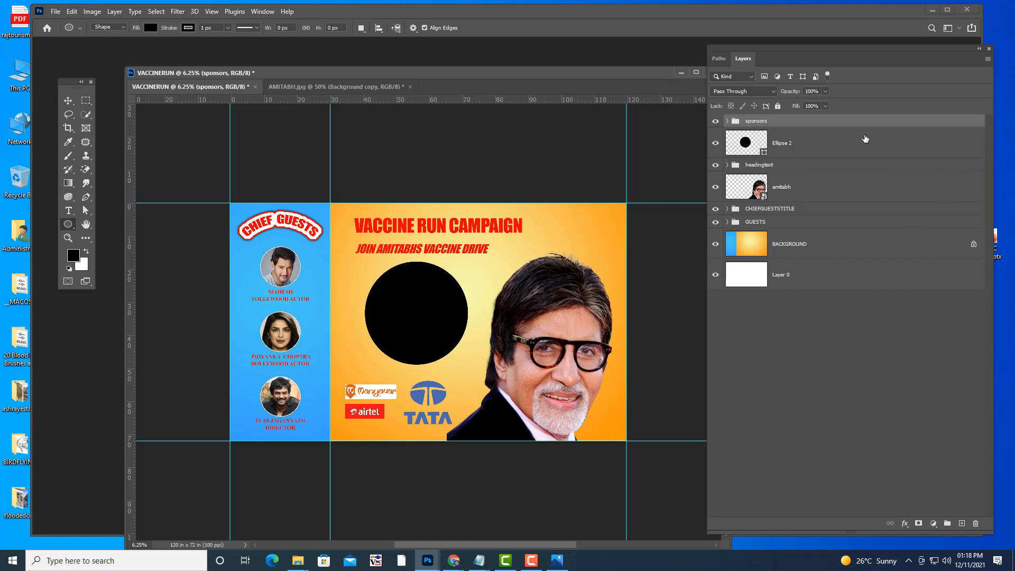
Step: Scale the black circle to about 108% and shift it slightly down and left, centred above the sponsor logos
click(801, 143)
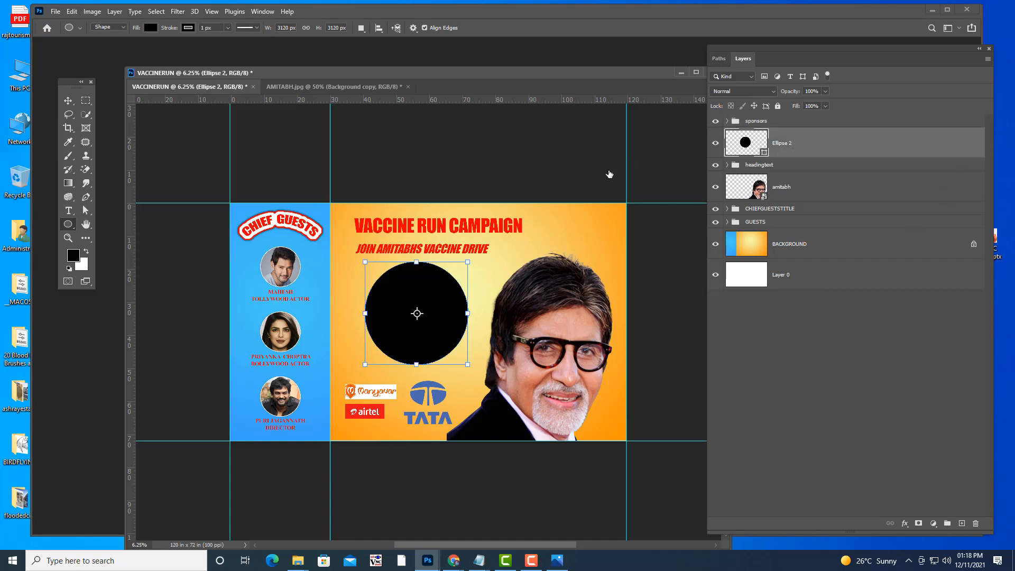
key(ctrl+t)
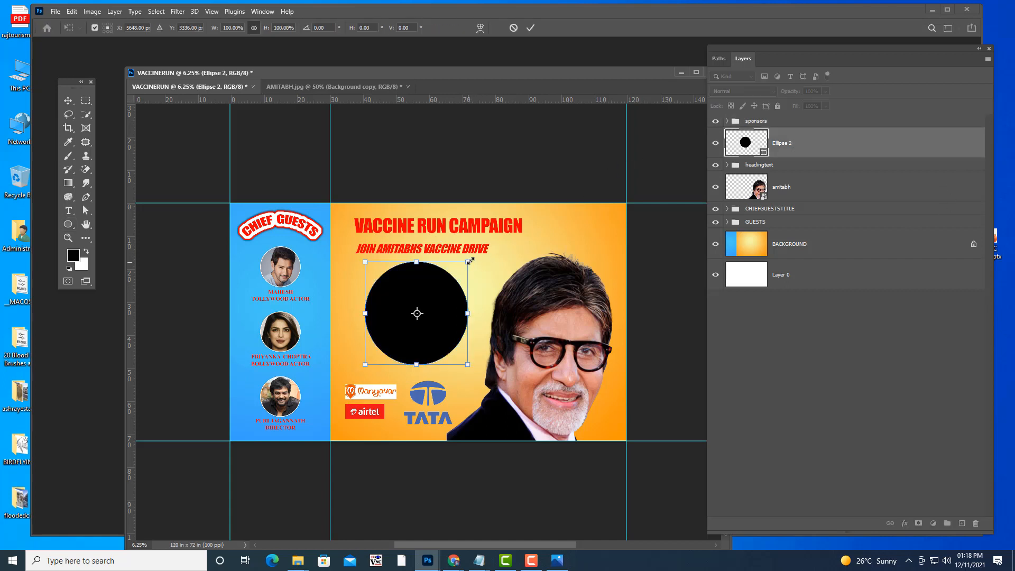
drag(470, 261, 449, 293)
key(Return)
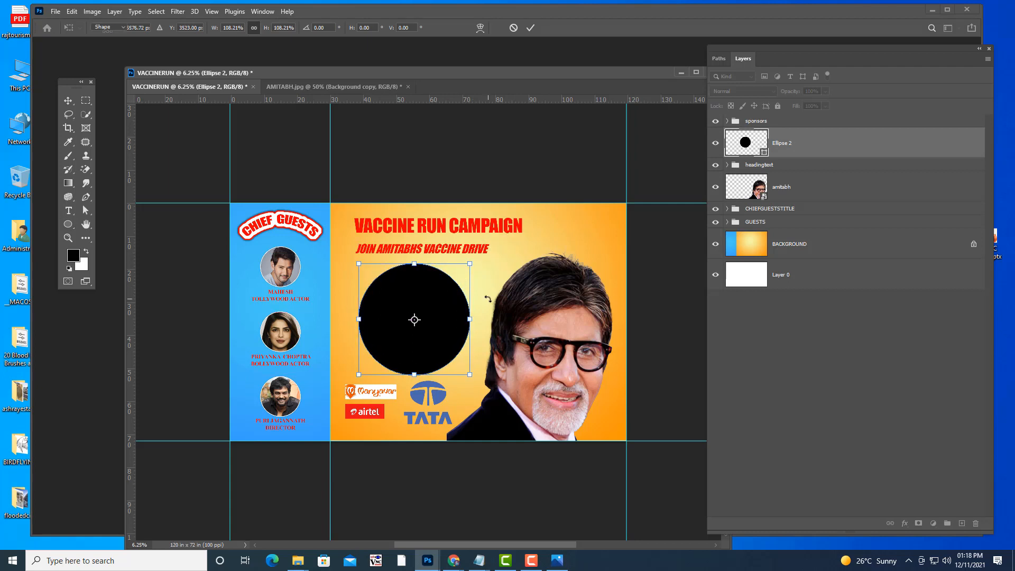
click(64, 101)
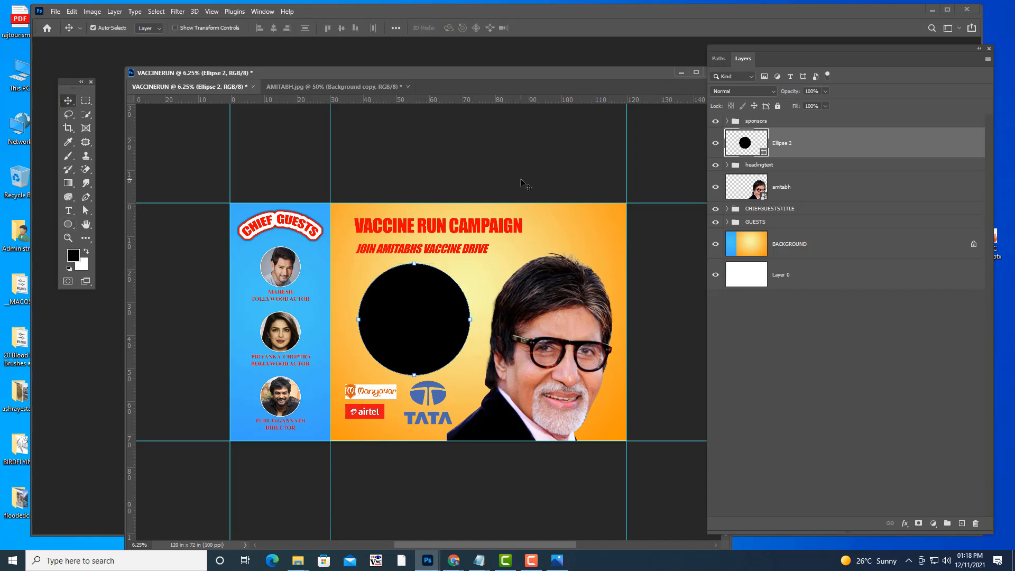
Step: Change the black circle's fill to a reflected gradient
click(519, 182)
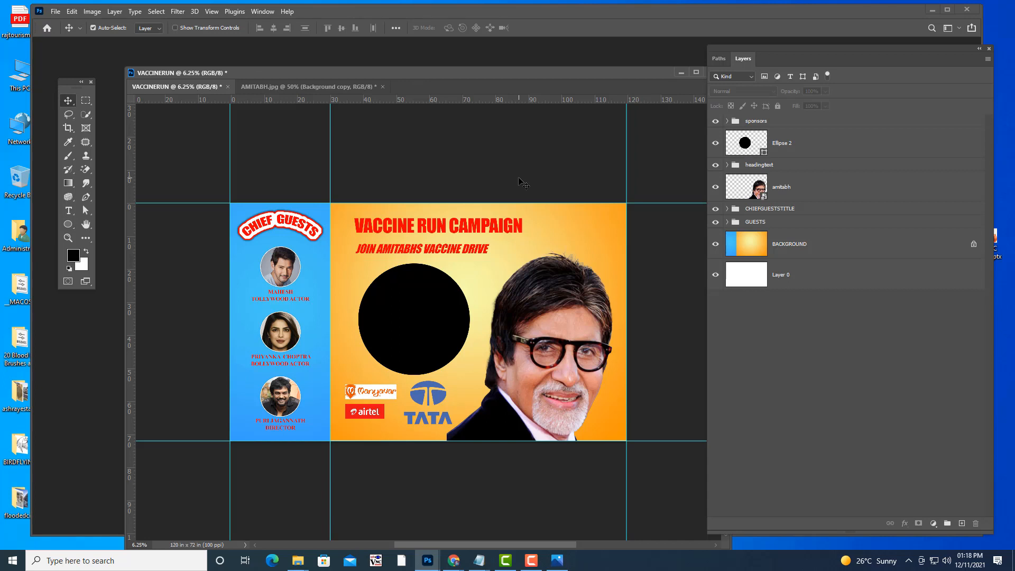
click(852, 147)
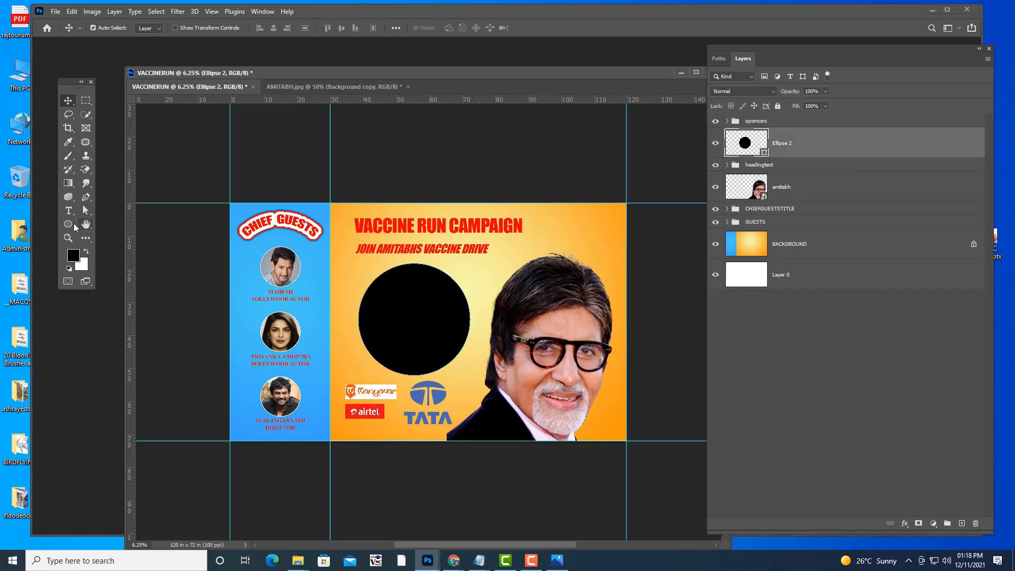
click(72, 224)
drag(371, 77, 369, 77)
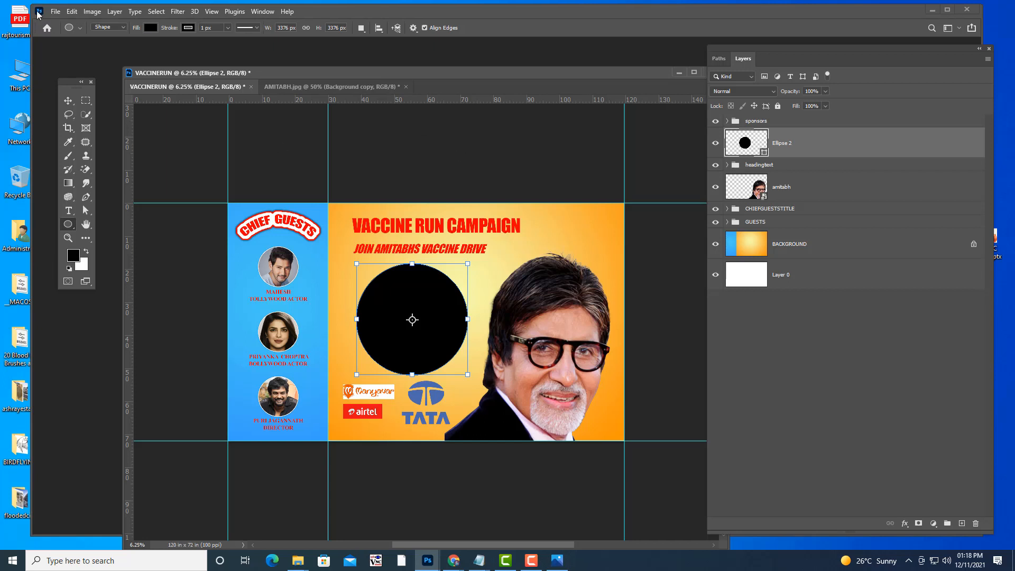
click(151, 29)
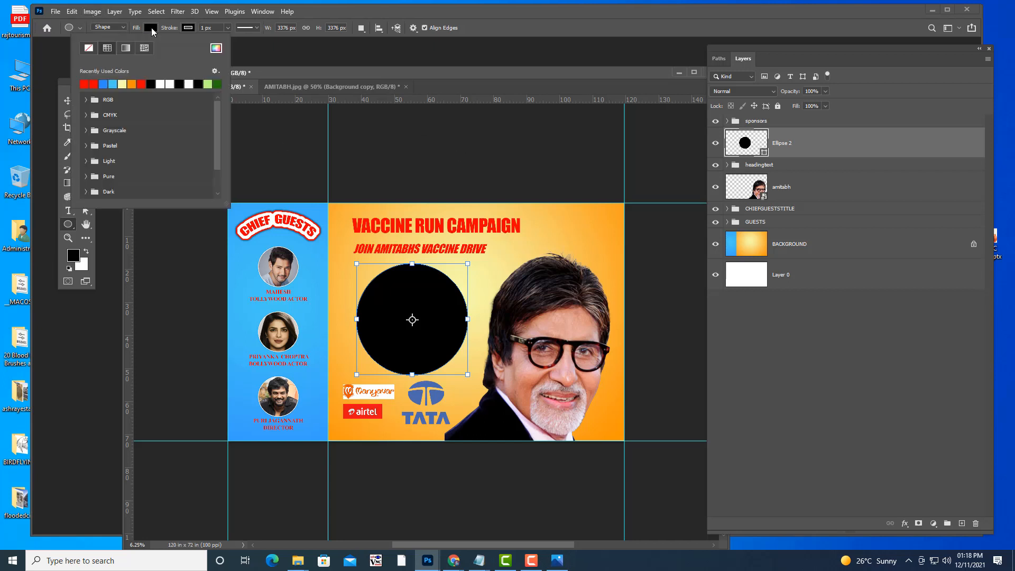
click(126, 48)
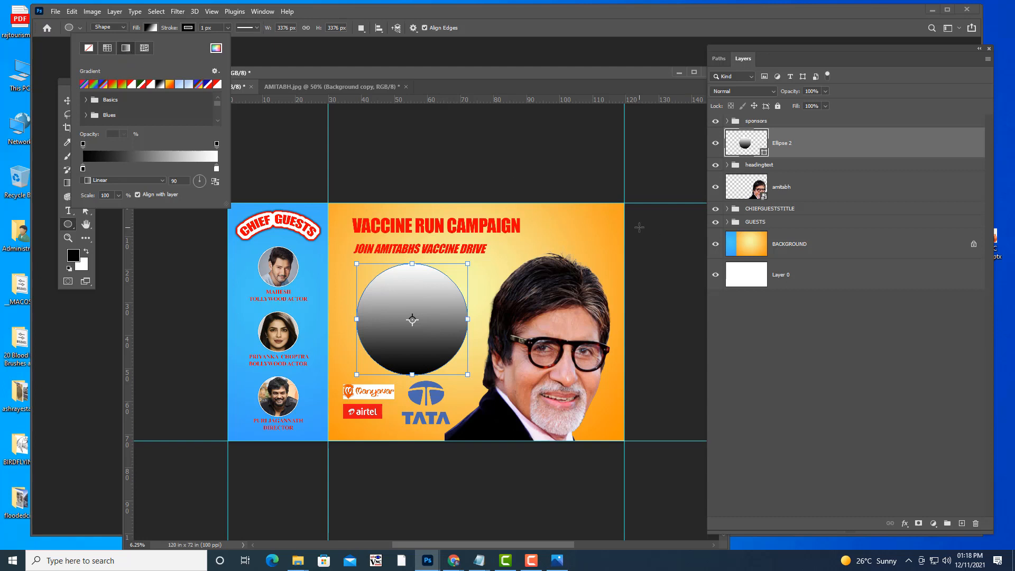
click(113, 182)
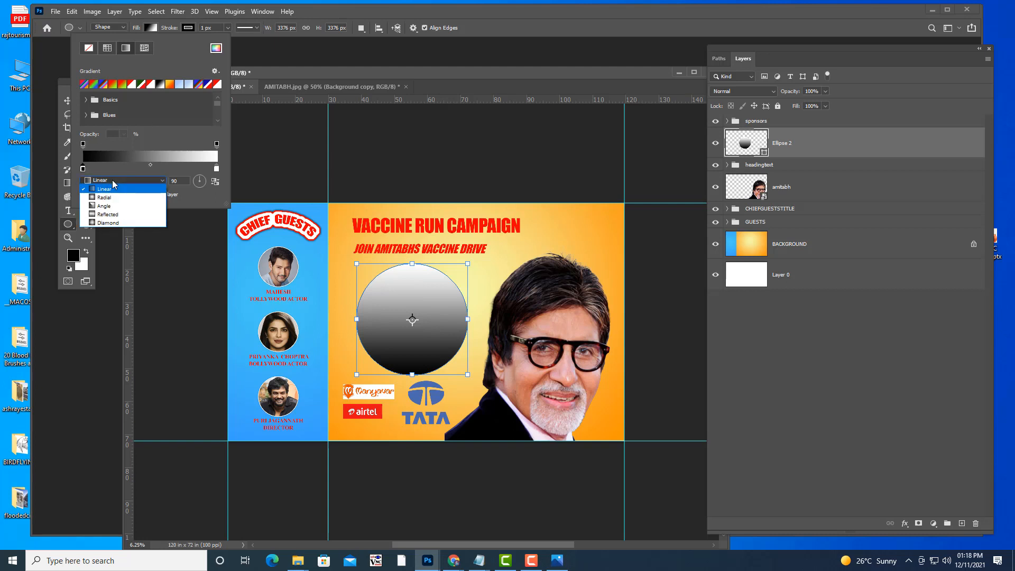
click(107, 214)
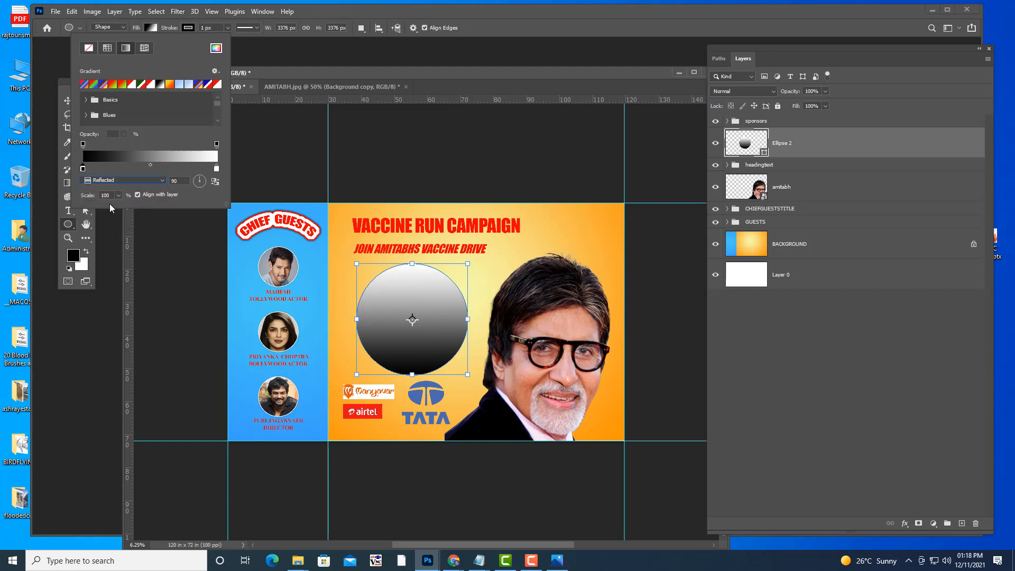
Step: Set the first colour stop of the circle's gradient to bright blue #1877fa
double_click(83, 169)
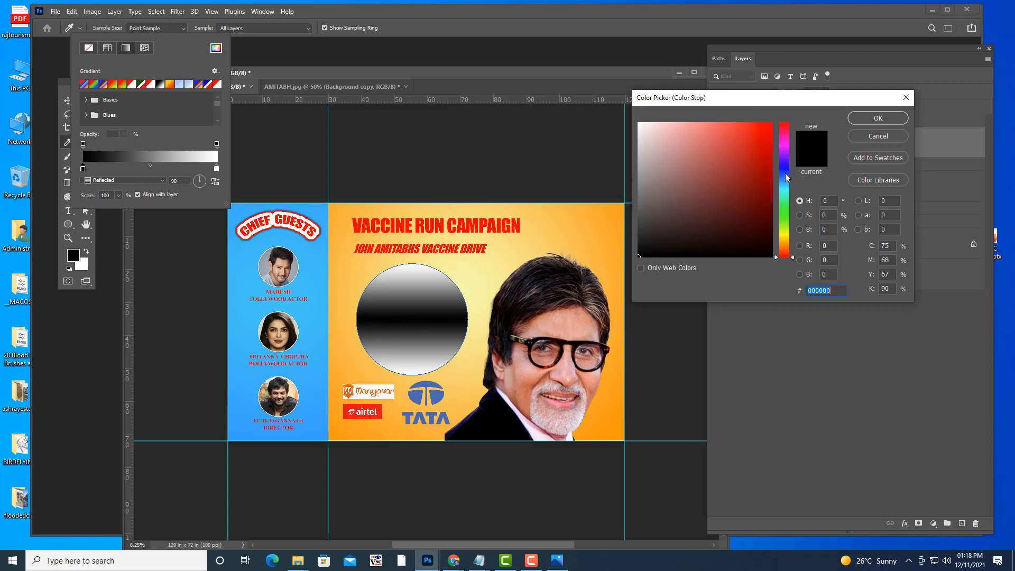
click(787, 177)
click(760, 125)
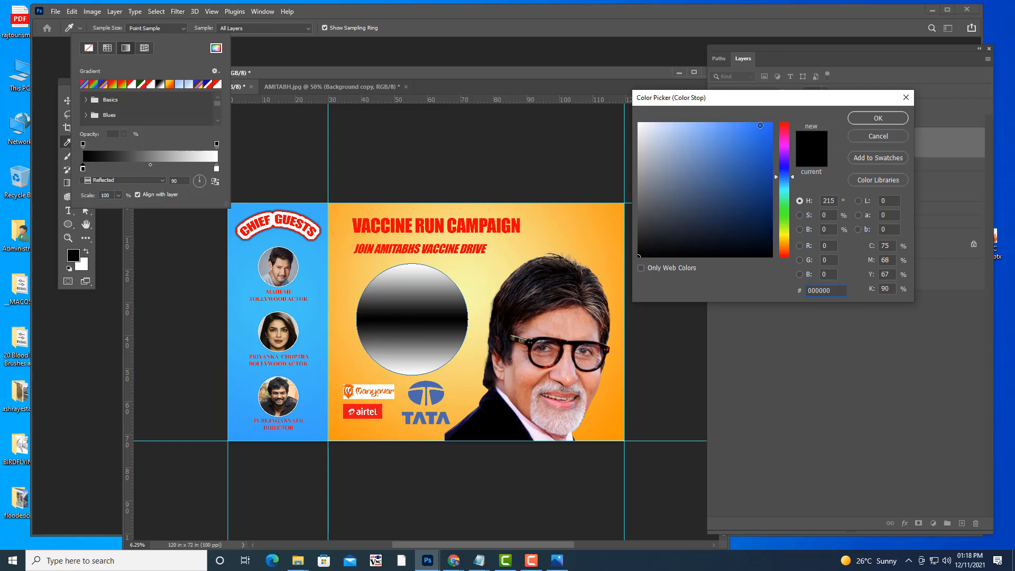
click(874, 120)
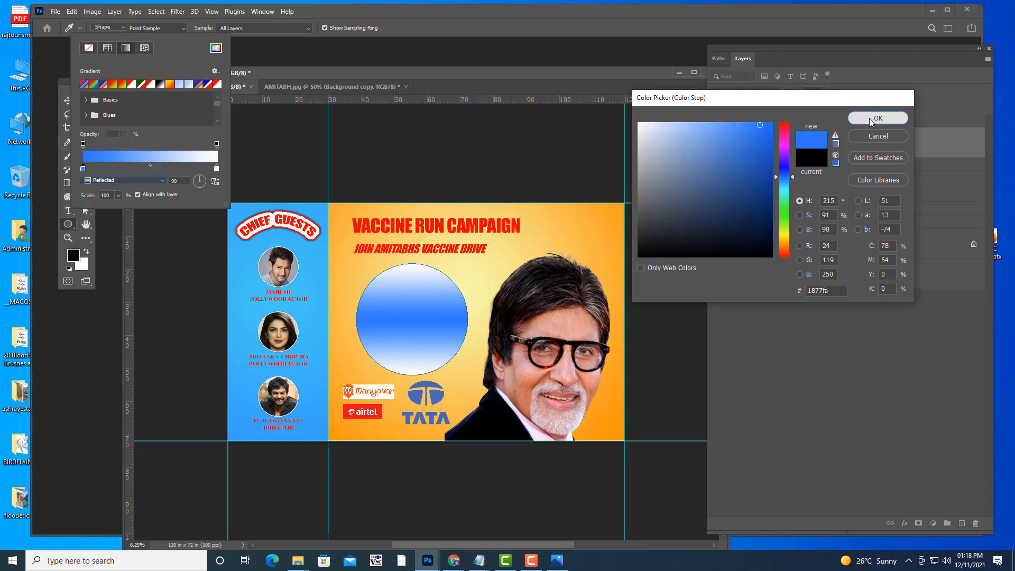
Step: Set the end colour stop of the circle's gradient to light blue #65bff8
double_click(217, 169)
click(786, 188)
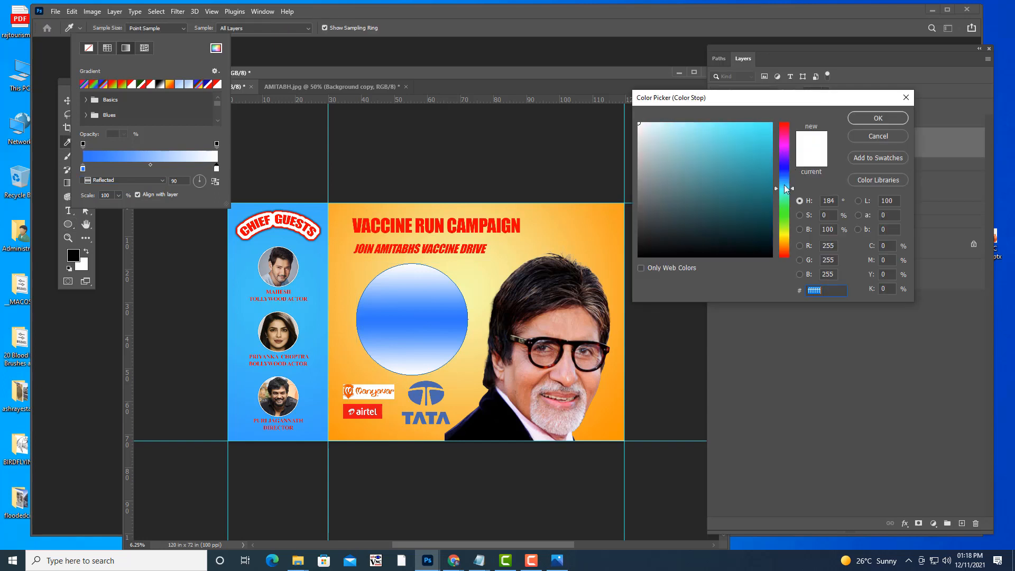
click(756, 127)
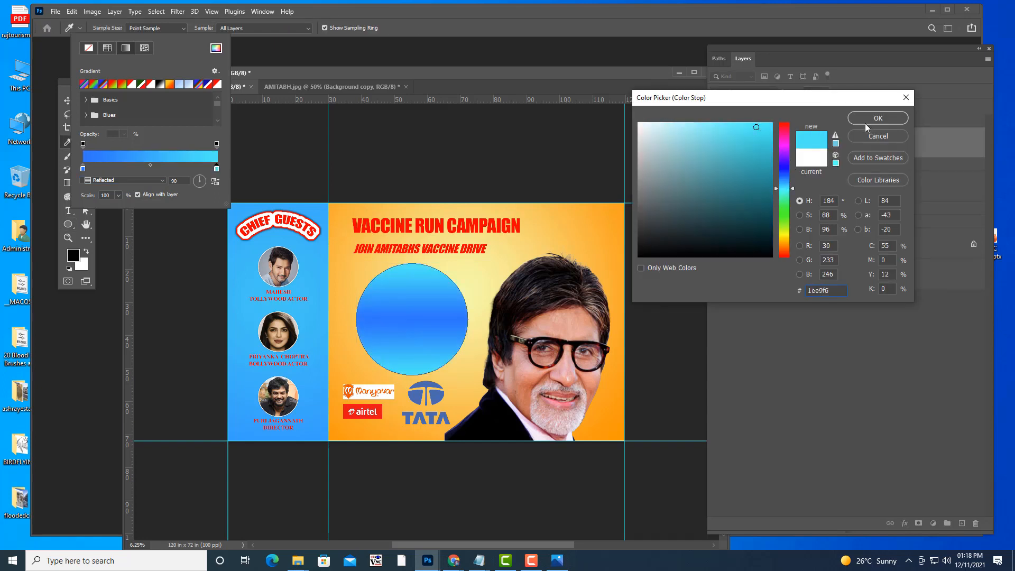
click(786, 177)
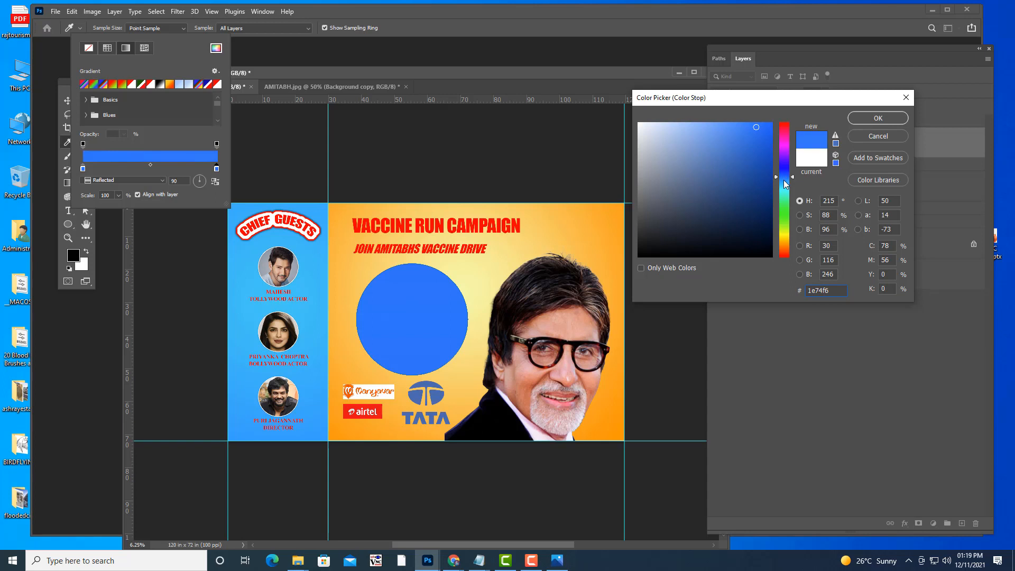
click(786, 181)
click(720, 126)
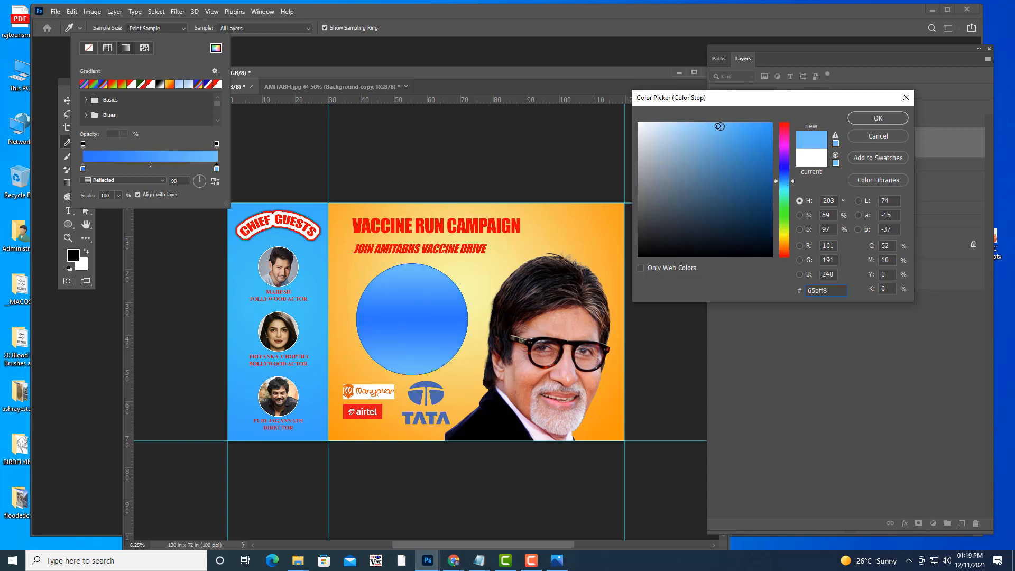
click(878, 118)
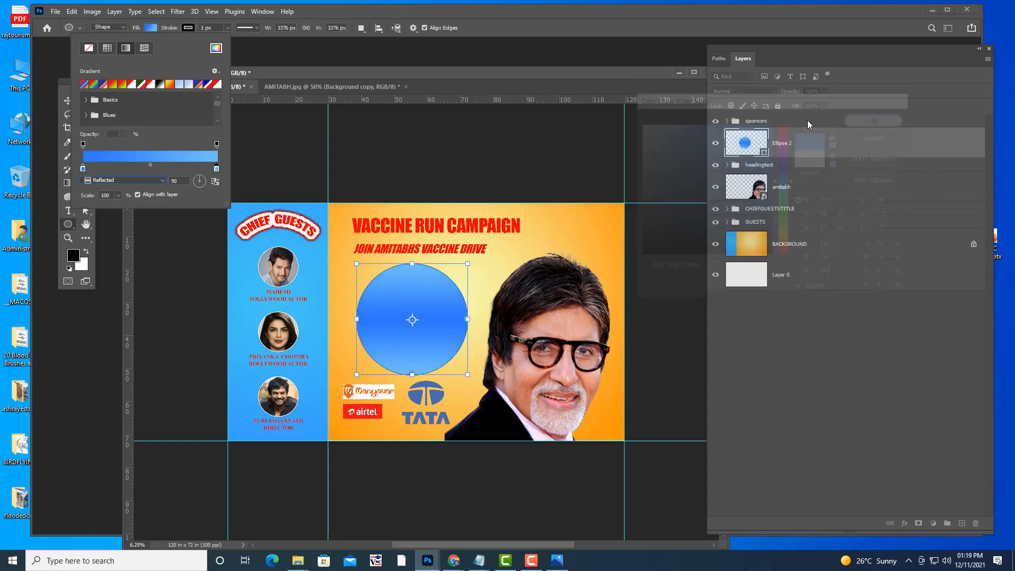
Step: Reverse the circle's blue gradient and rotate its angle to 51 degrees
click(213, 184)
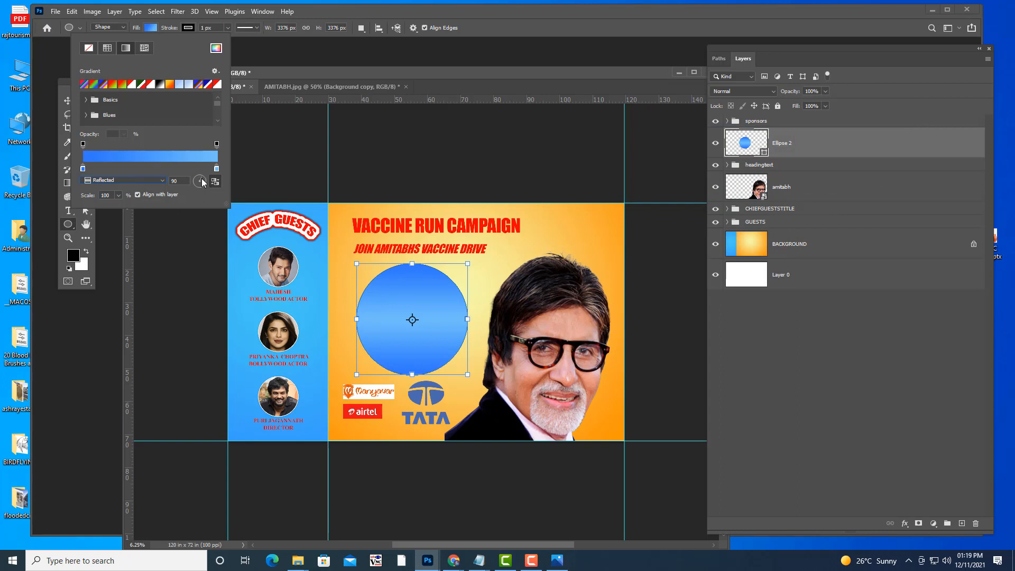
click(202, 180)
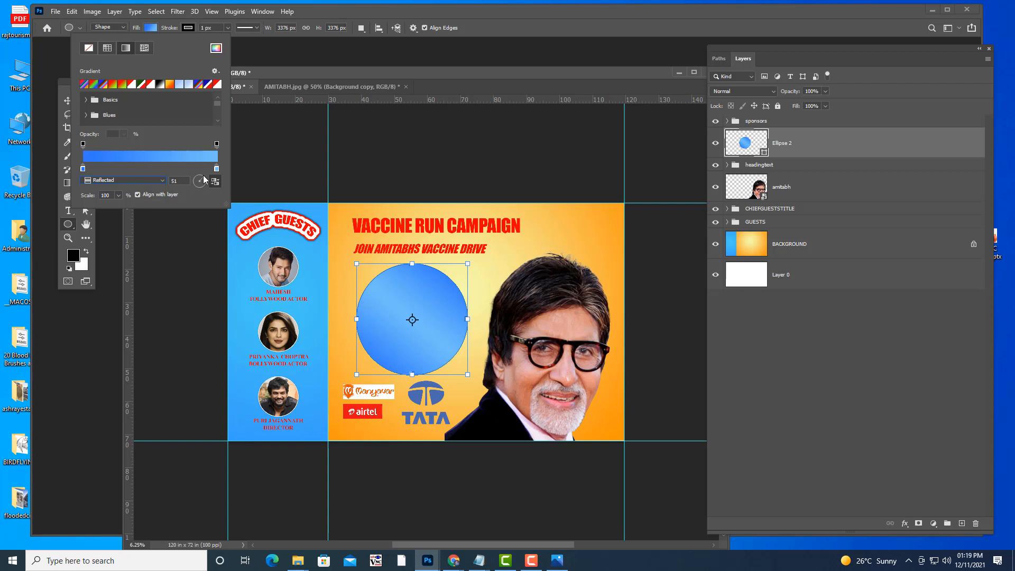
click(353, 75)
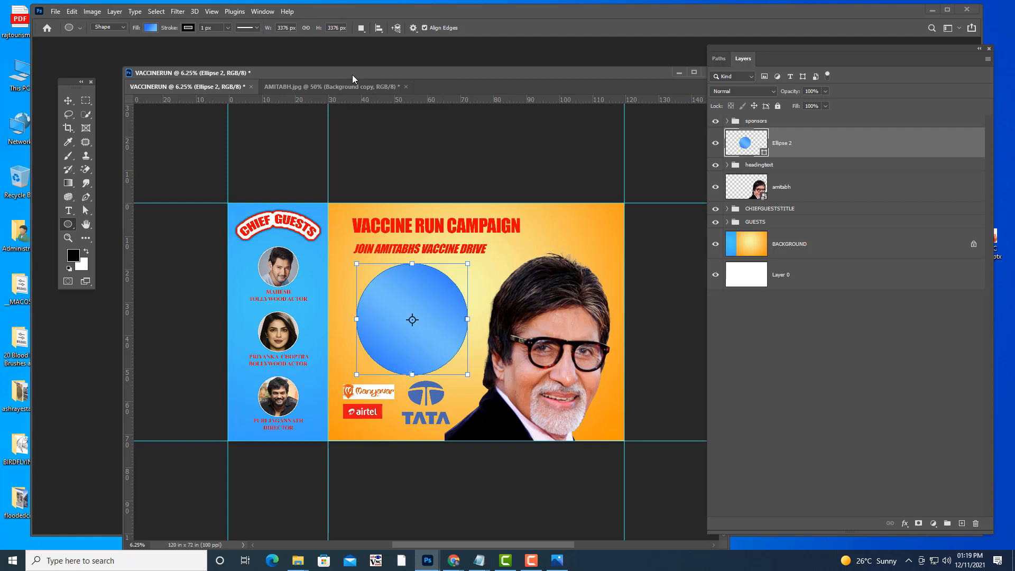
click(68, 100)
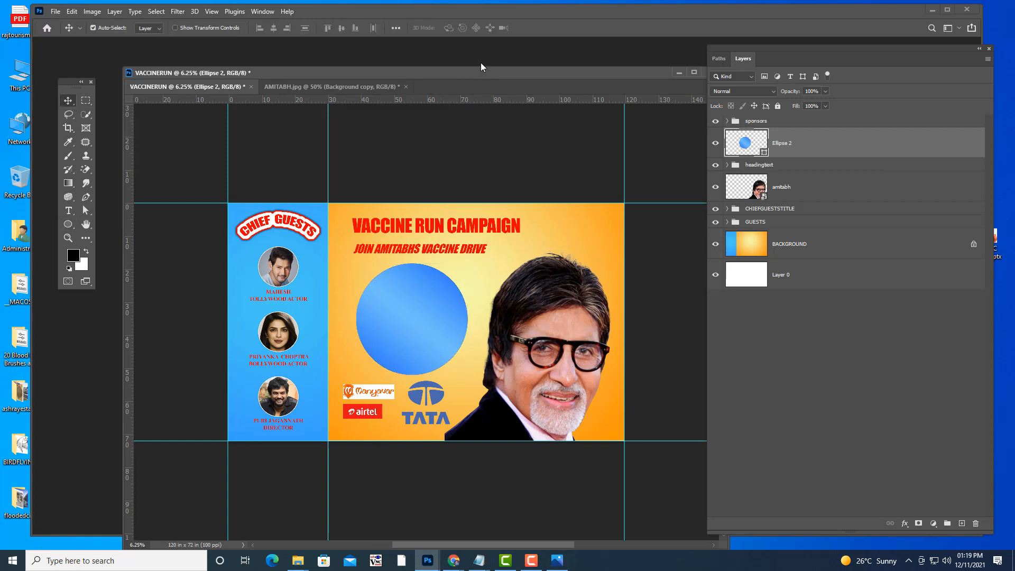
drag(456, 71, 454, 71)
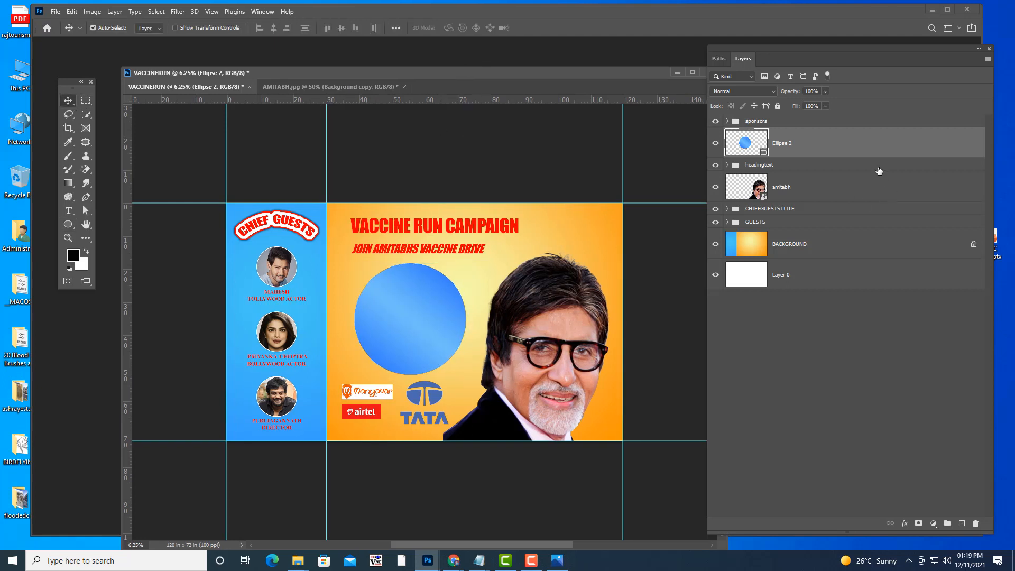
Step: Add a 38 px white stroke inside the edge of the blue circle as a layer style
double_click(872, 140)
drag(648, 116, 707, 94)
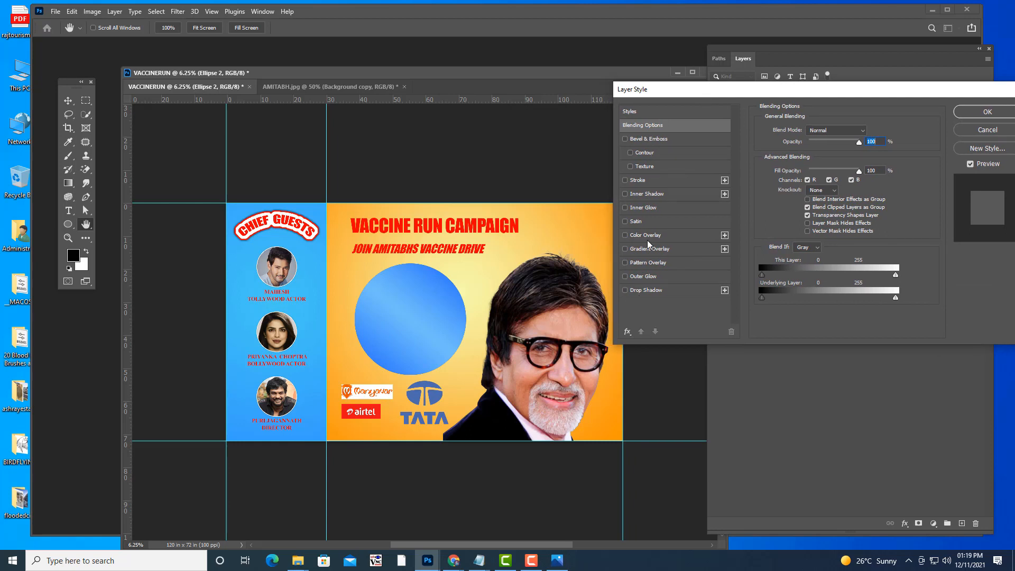
click(625, 180)
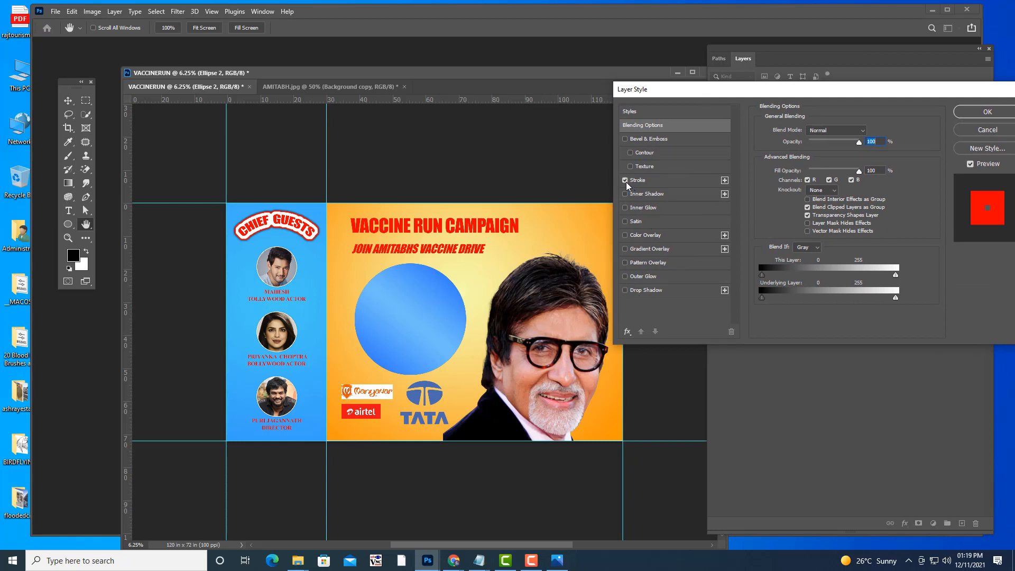
click(672, 186)
click(786, 206)
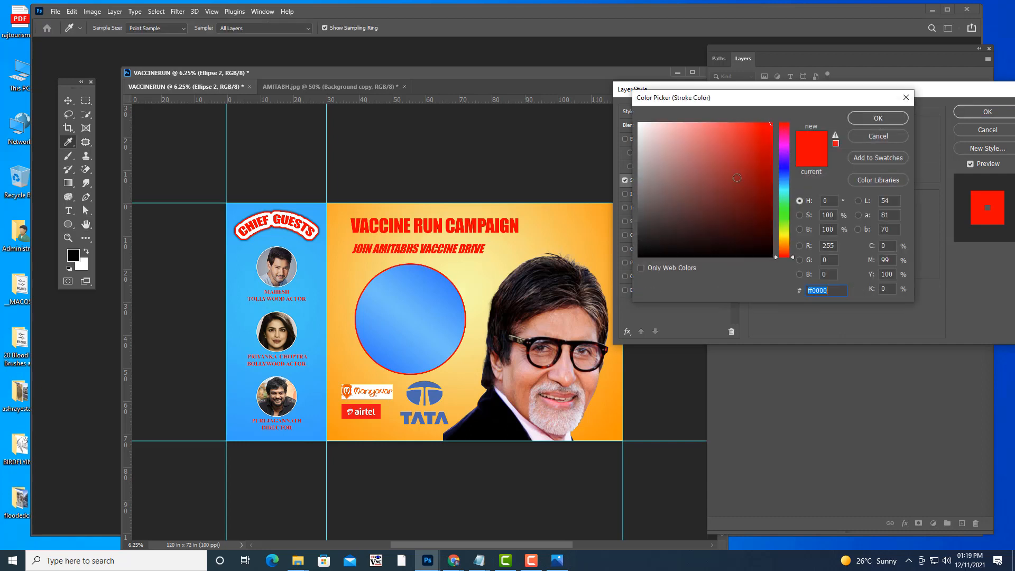
drag(708, 157, 630, 112)
click(895, 122)
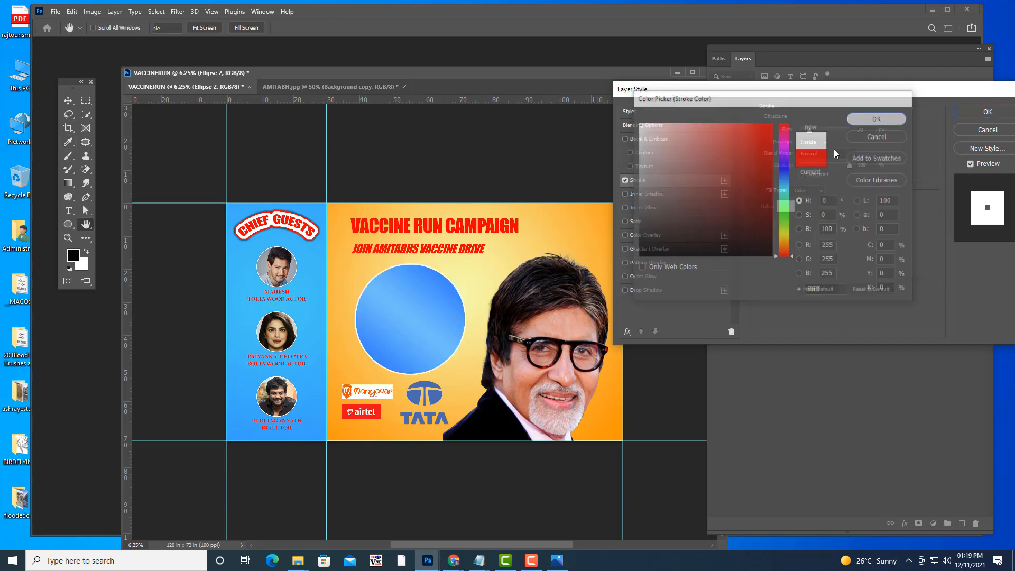
Step: Add a black Multiply drop shadow to the circle with its size set to 24 px, and apply the layer style
click(625, 290)
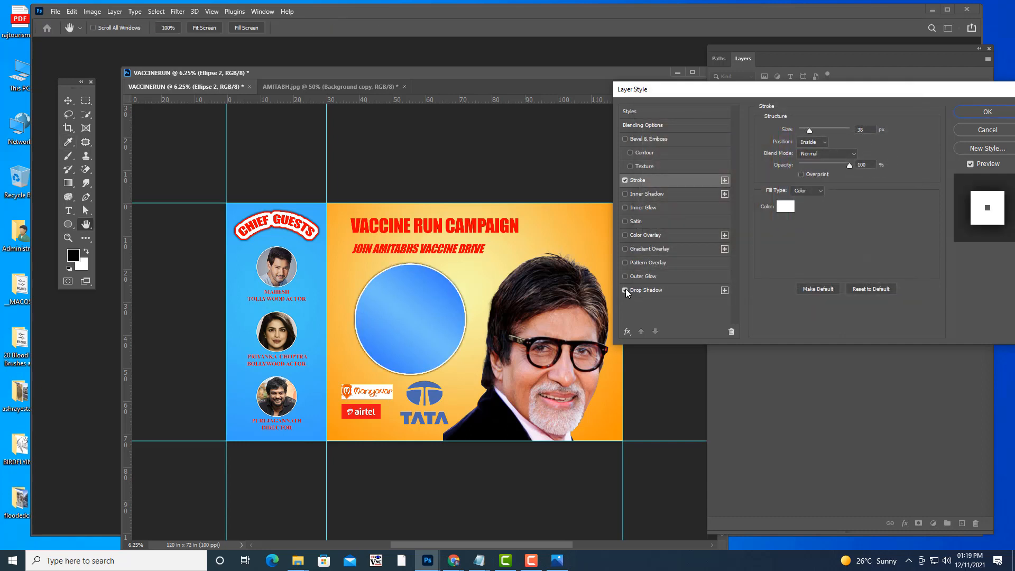
click(662, 291)
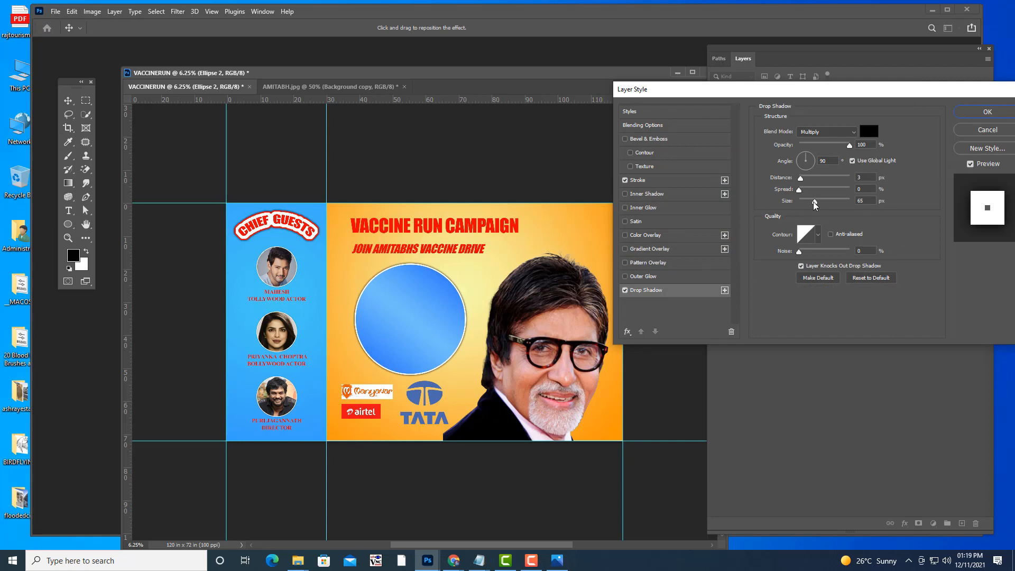
drag(815, 202, 808, 203)
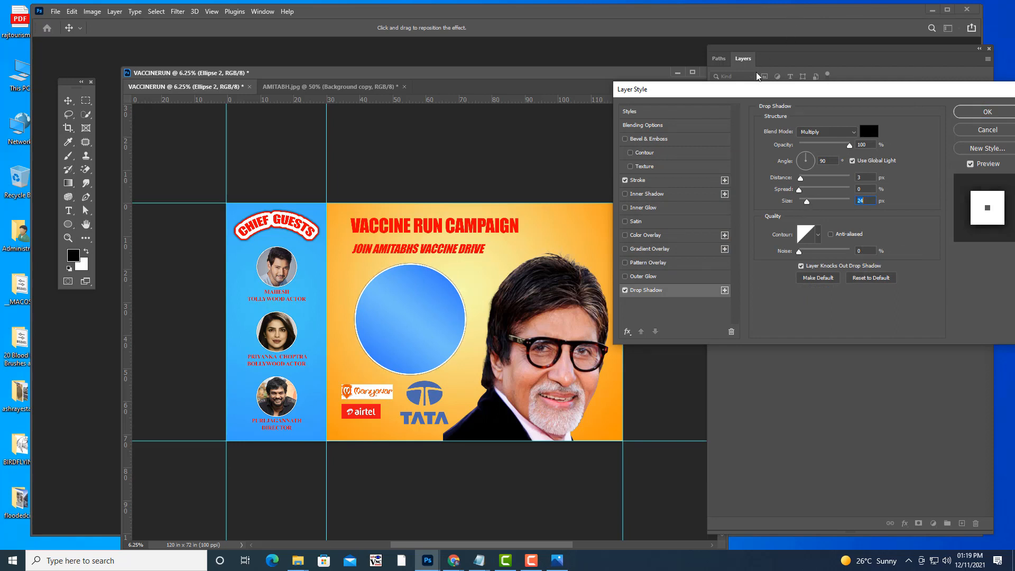
drag(751, 91, 638, 85)
click(874, 108)
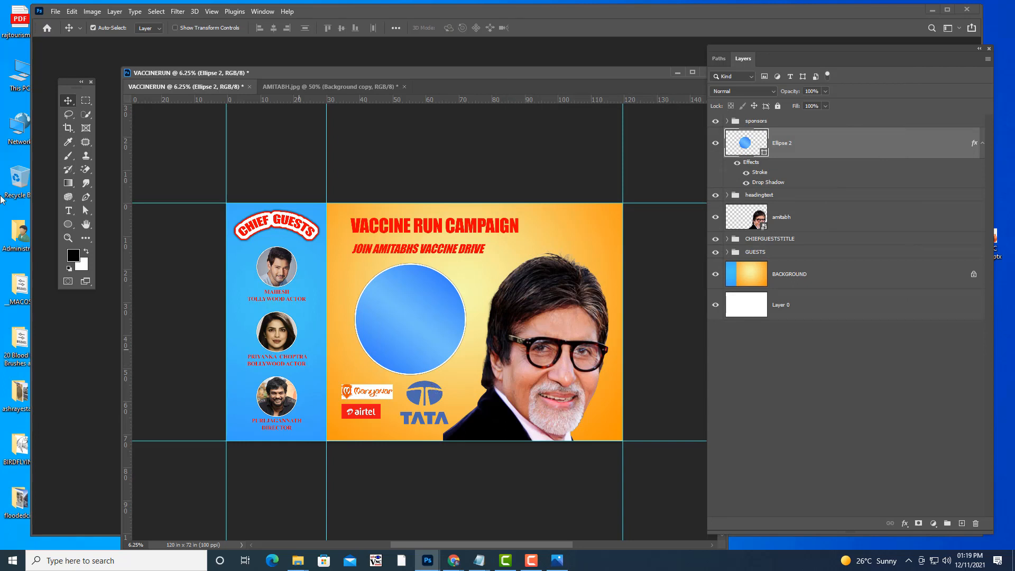
click(68, 210)
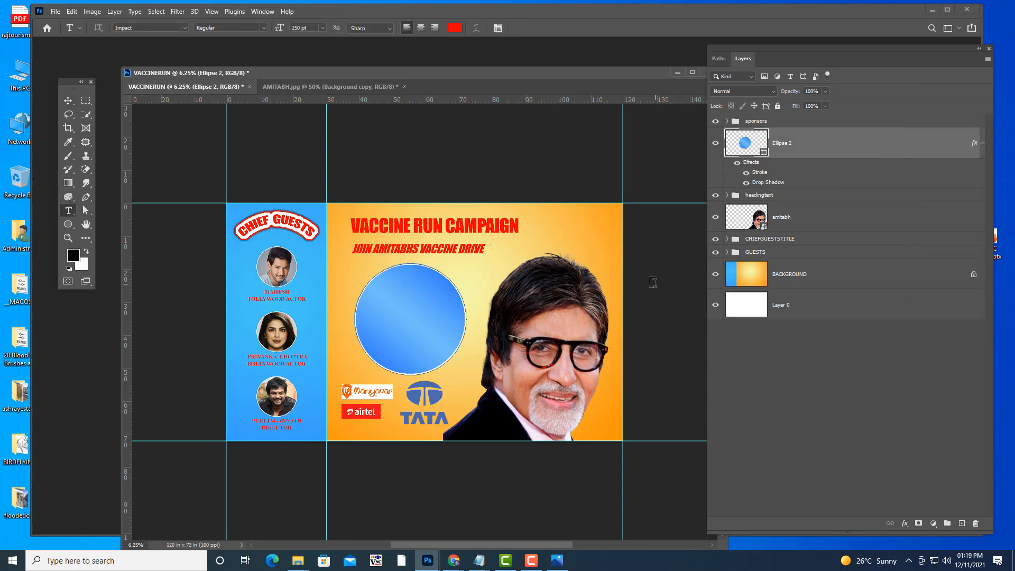
click(474, 168)
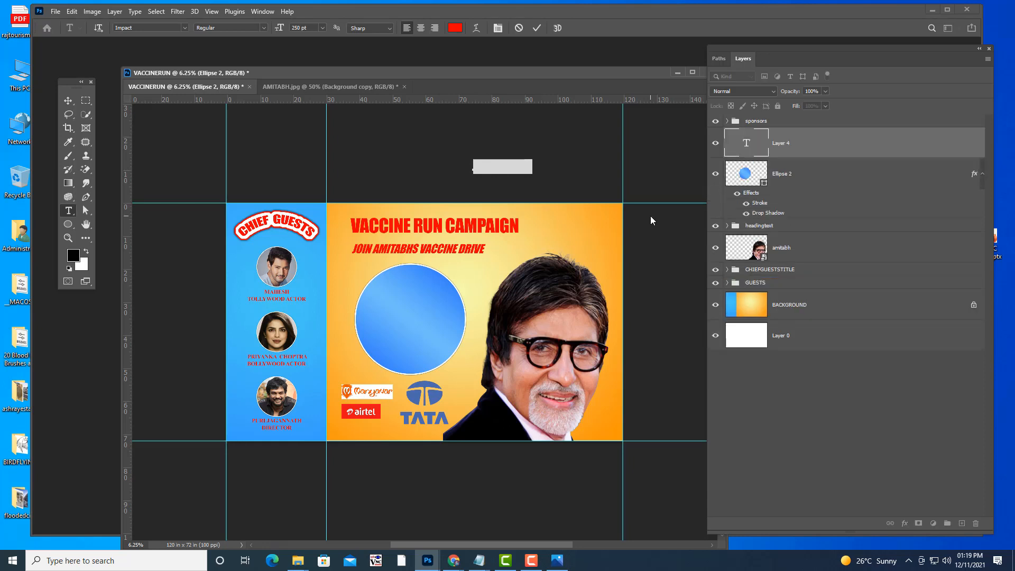
key(BackSpace)
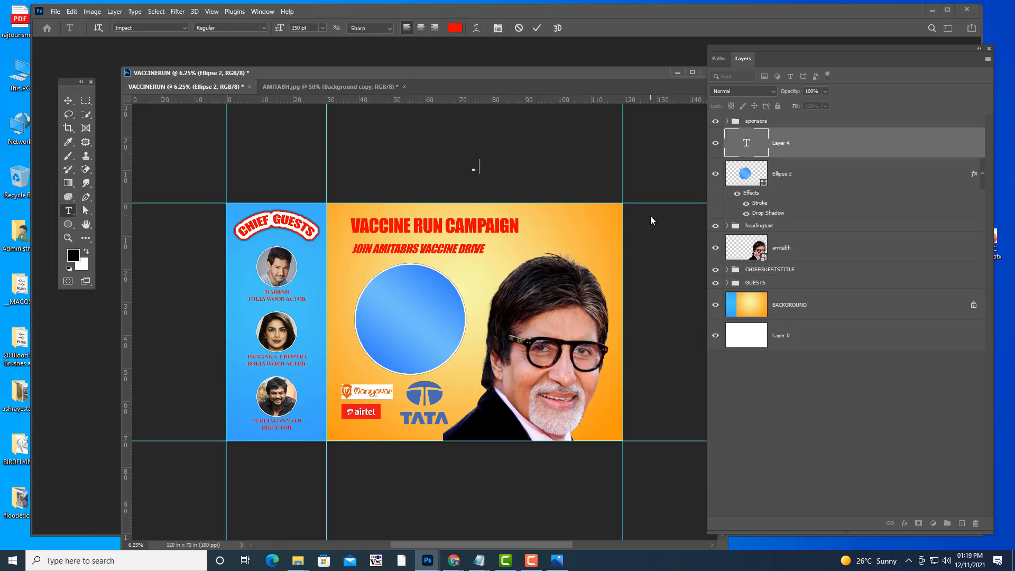
text(UE)
click(67, 101)
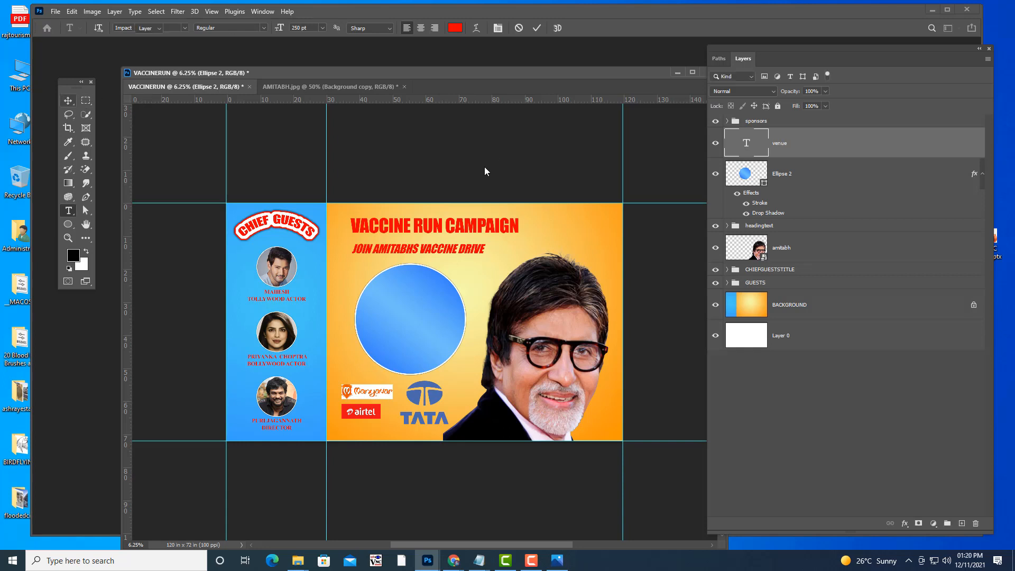
drag(485, 168, 469, 221)
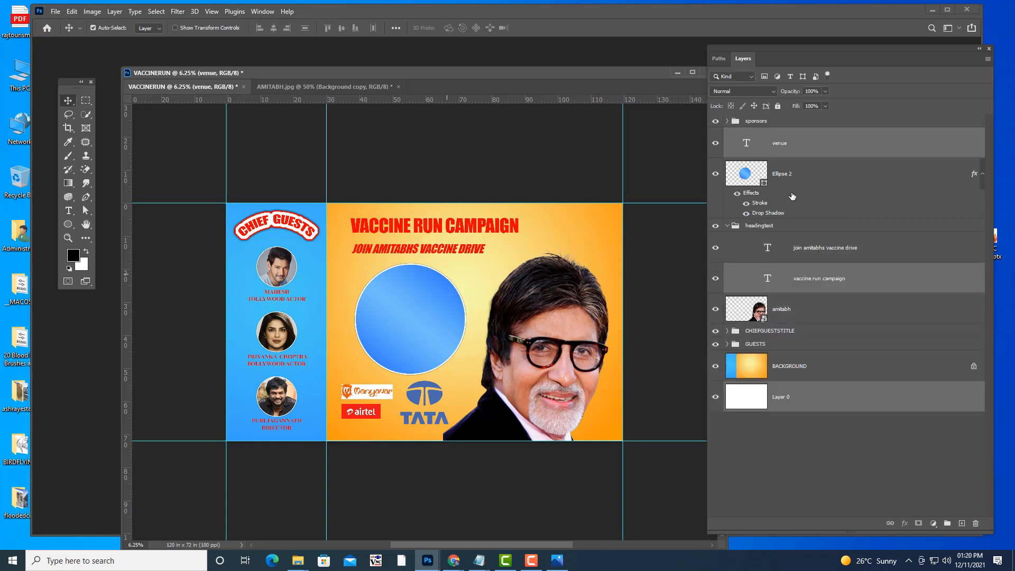
key(ctrl+z)
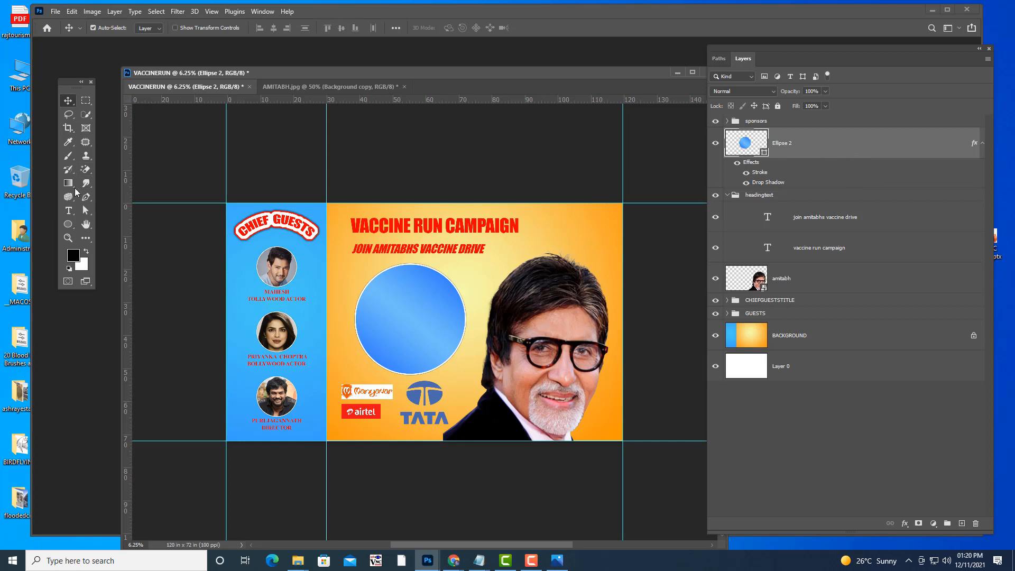
Step: Add a text layer reading VENUE on the orange area above the portrait
click(68, 212)
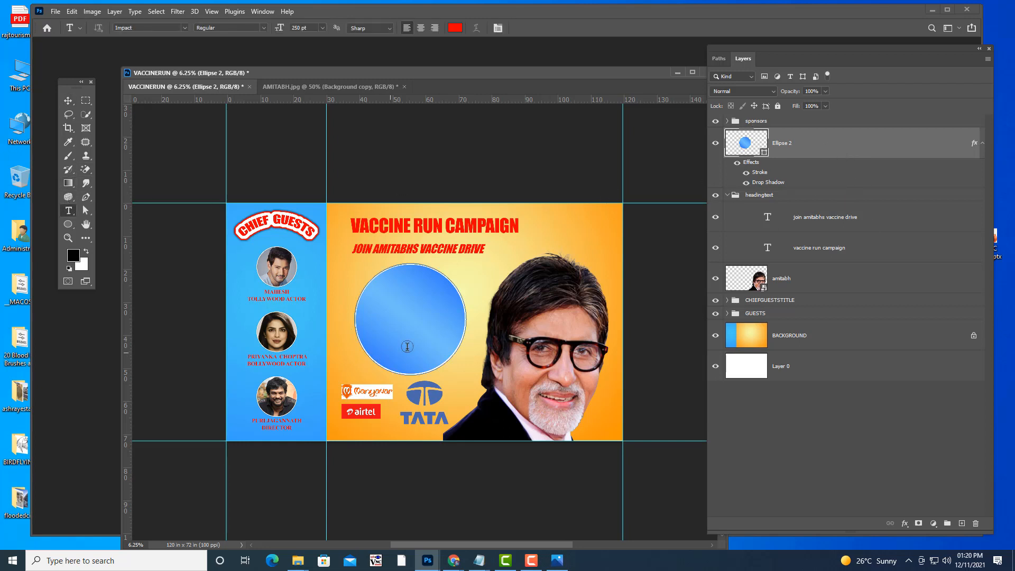
click(553, 238)
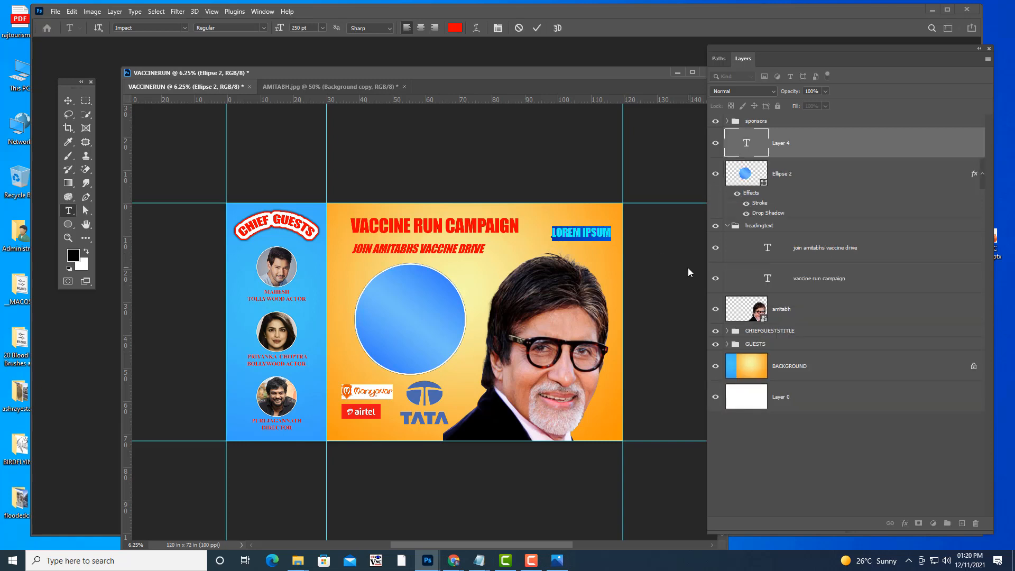
text(VENUE)
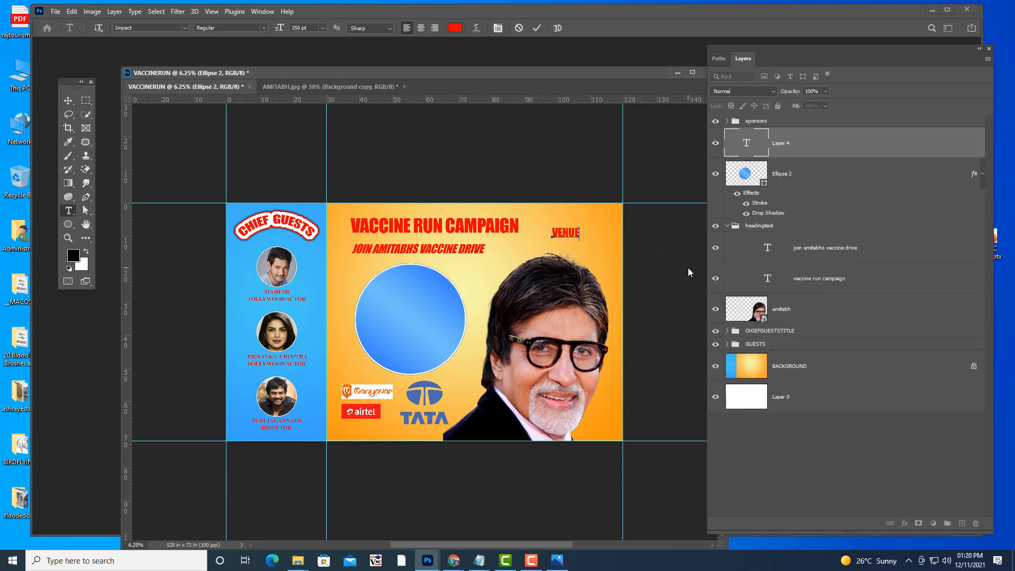
Step: Move the VENUE text into the upper part of the blue circle and nudge it upward
click(68, 100)
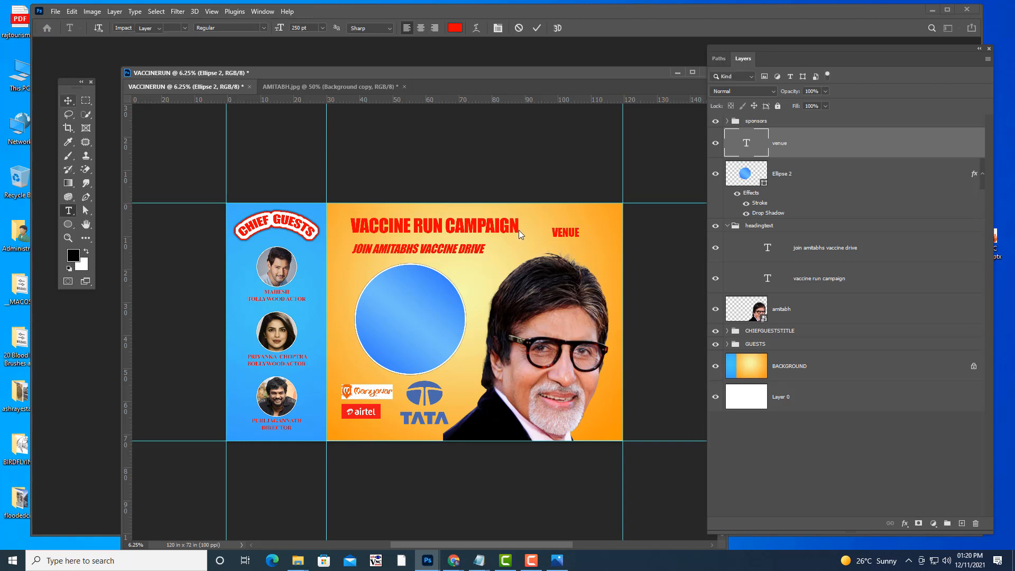
drag(571, 237, 414, 290)
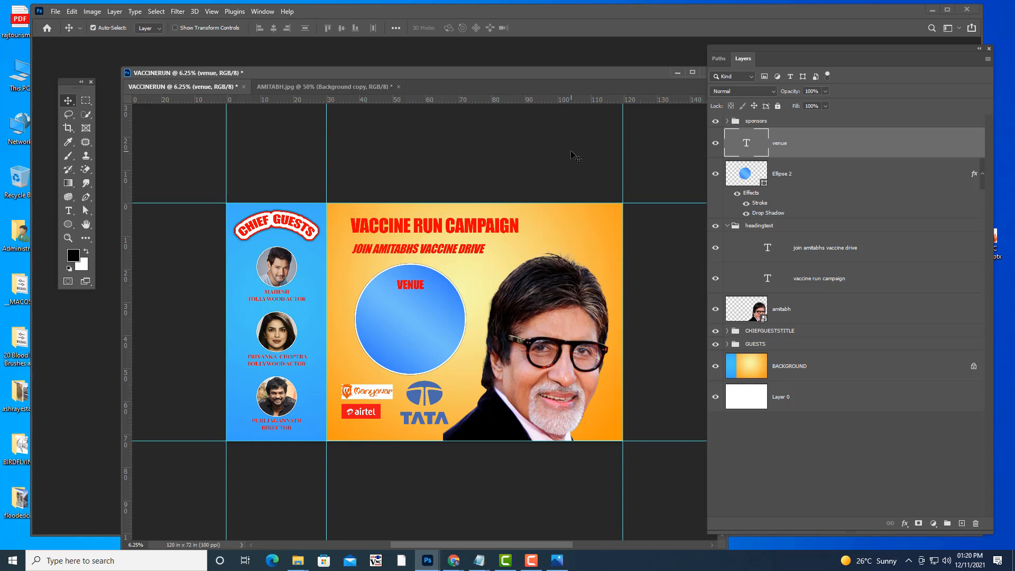
key(shift+Up)
key(shift+Up)
key(shift+Up)
key(shift+Up)
key(shift+Up)
key(shift+Up)
double_click(748, 143)
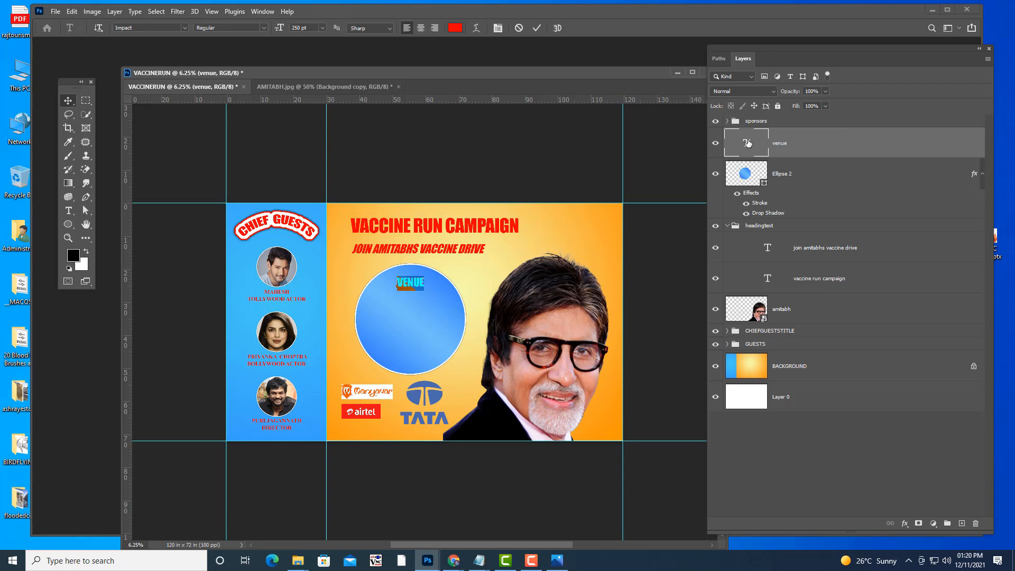
click(424, 282)
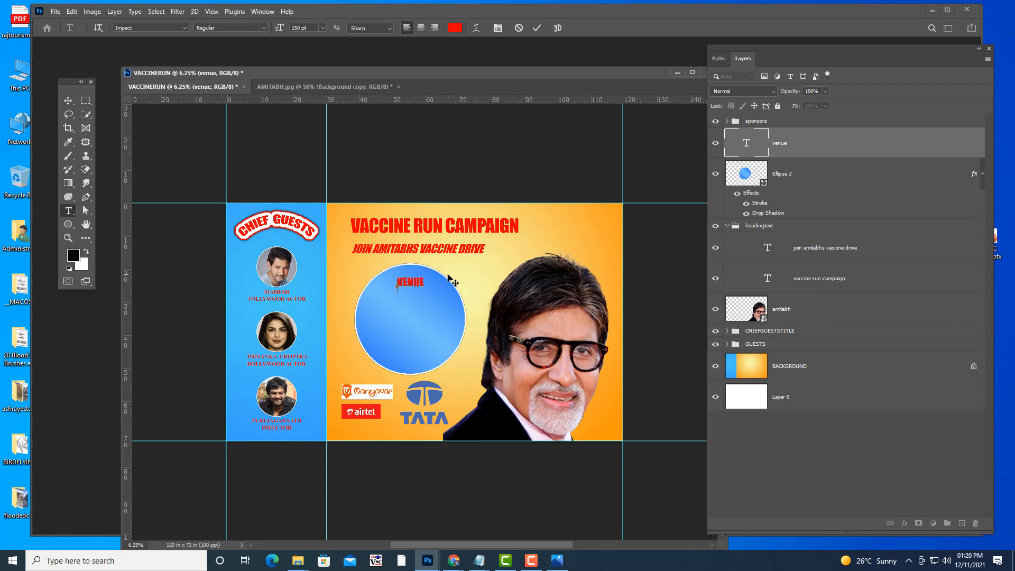
text(hy)
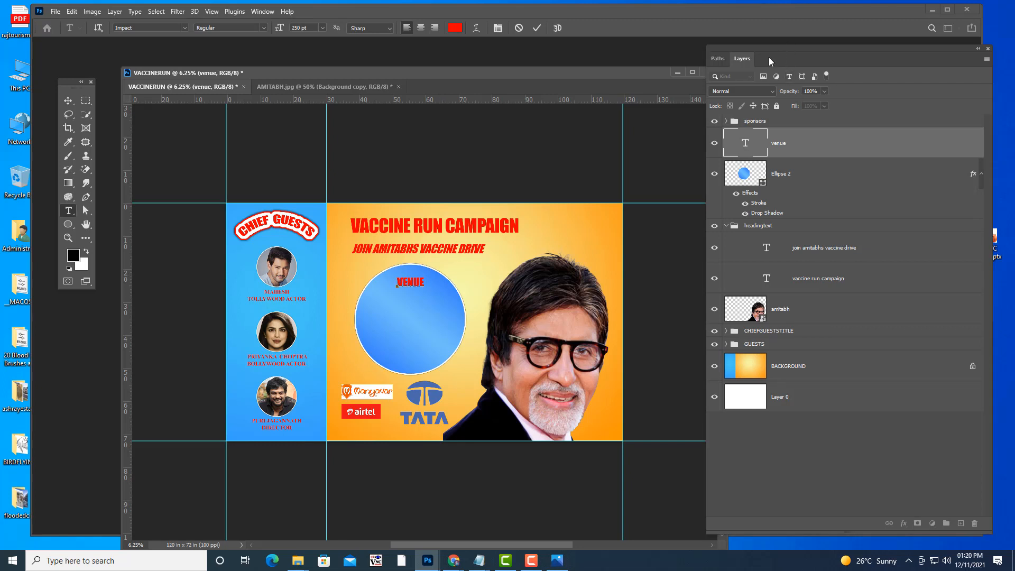
Step: Move the Layers panel away from the window's edge and open the Character panel
drag(769, 57, 648, 154)
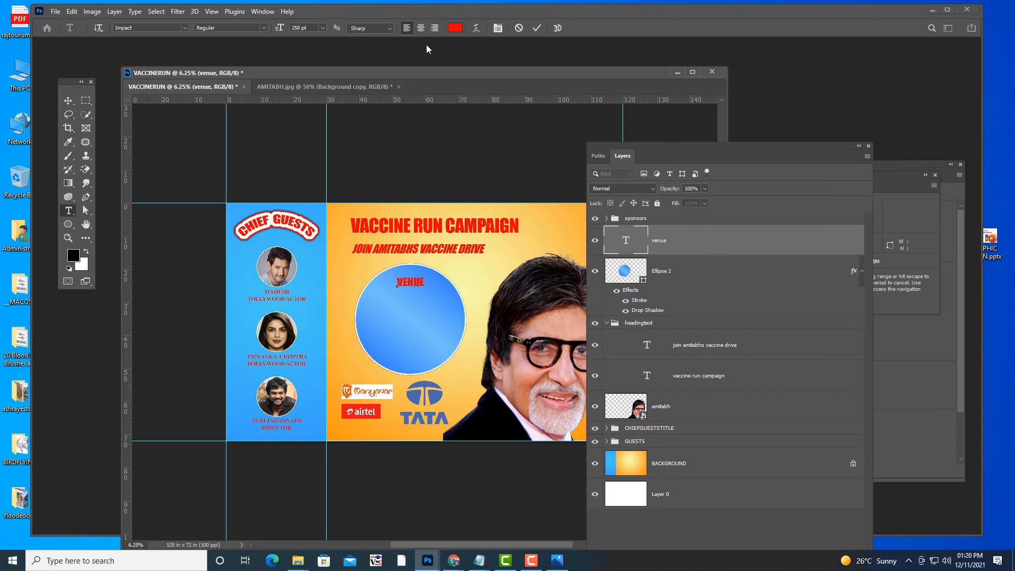
click(261, 12)
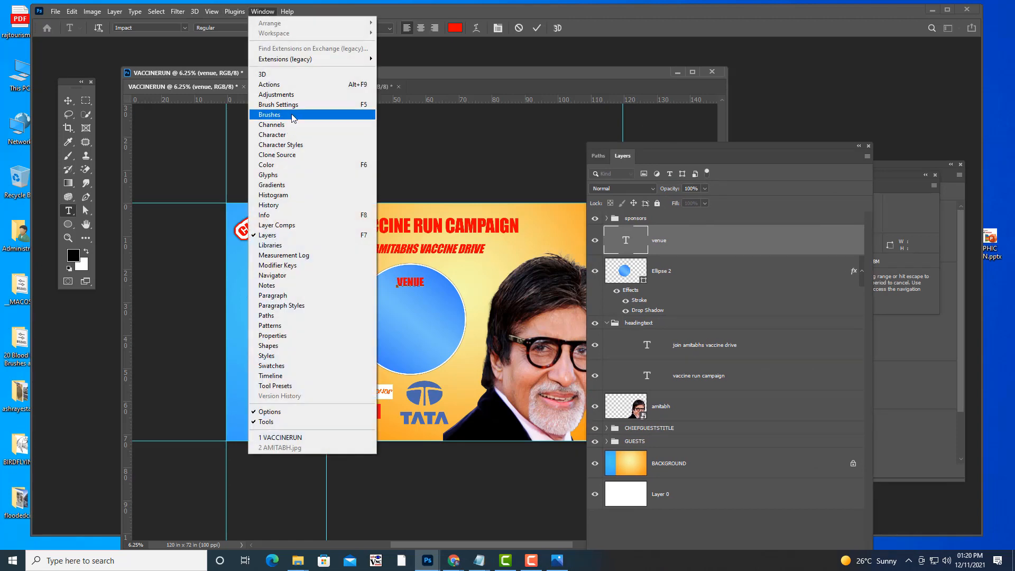
click(273, 134)
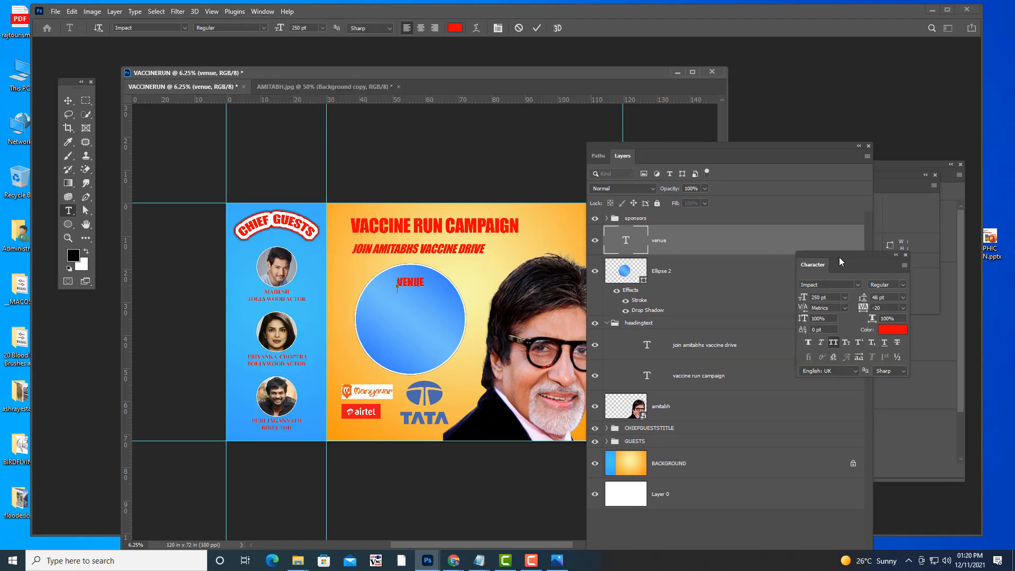
Step: Try to reset the character formatting of the VENUE text, then reopen the text for editing
click(904, 266)
click(937, 458)
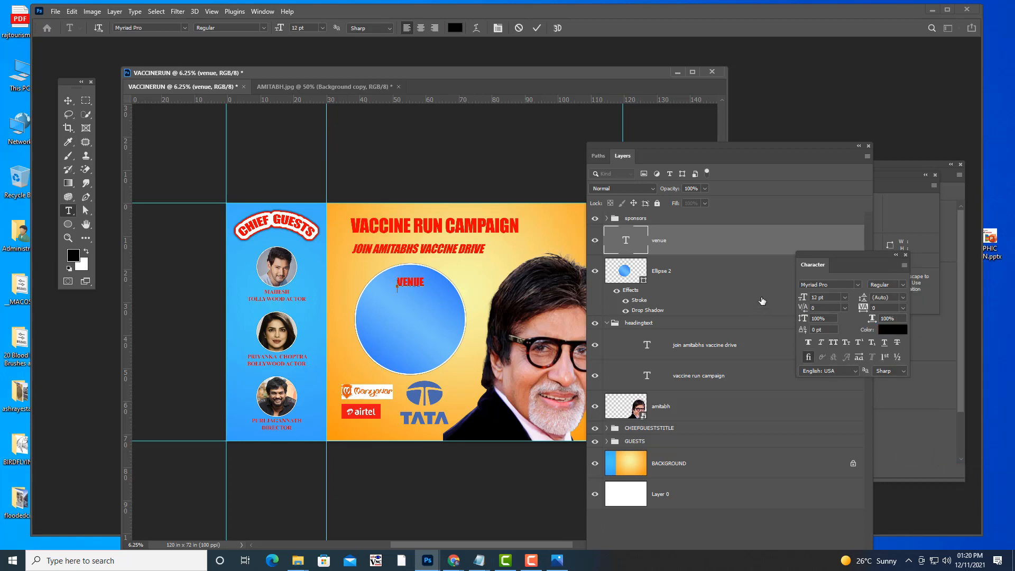
drag(820, 254, 798, 250)
click(628, 247)
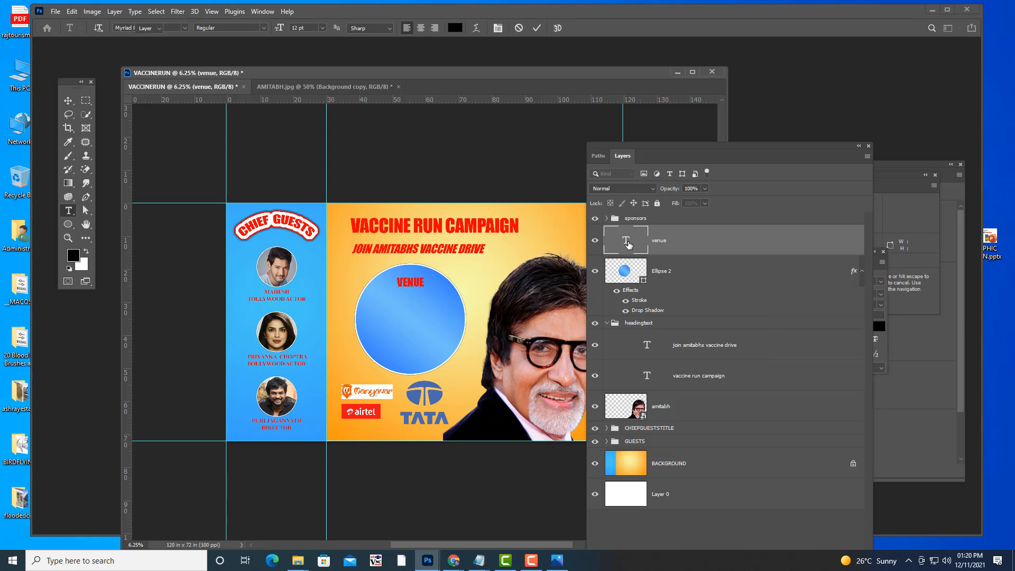
double_click(626, 241)
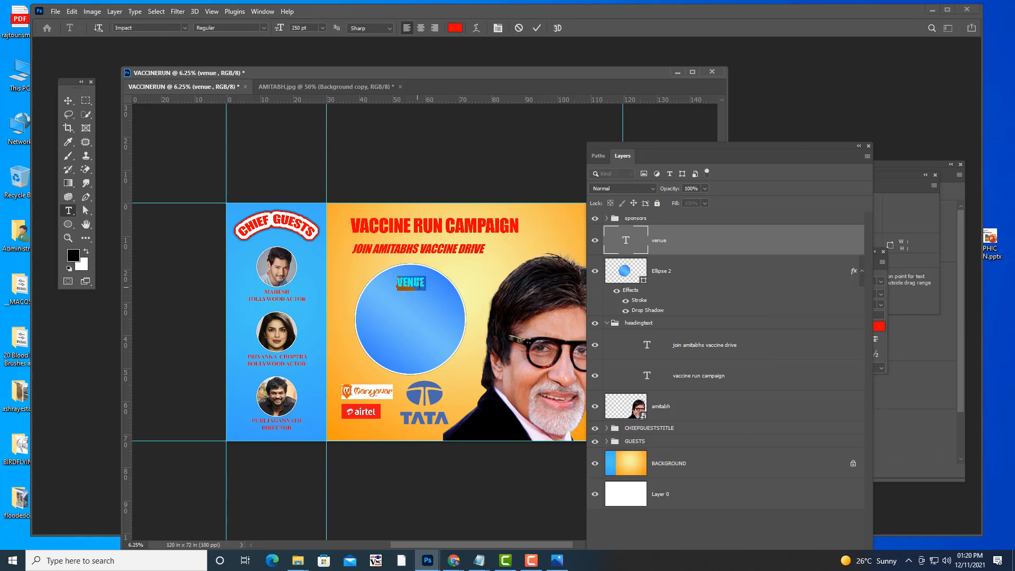
key(ctrl+h)
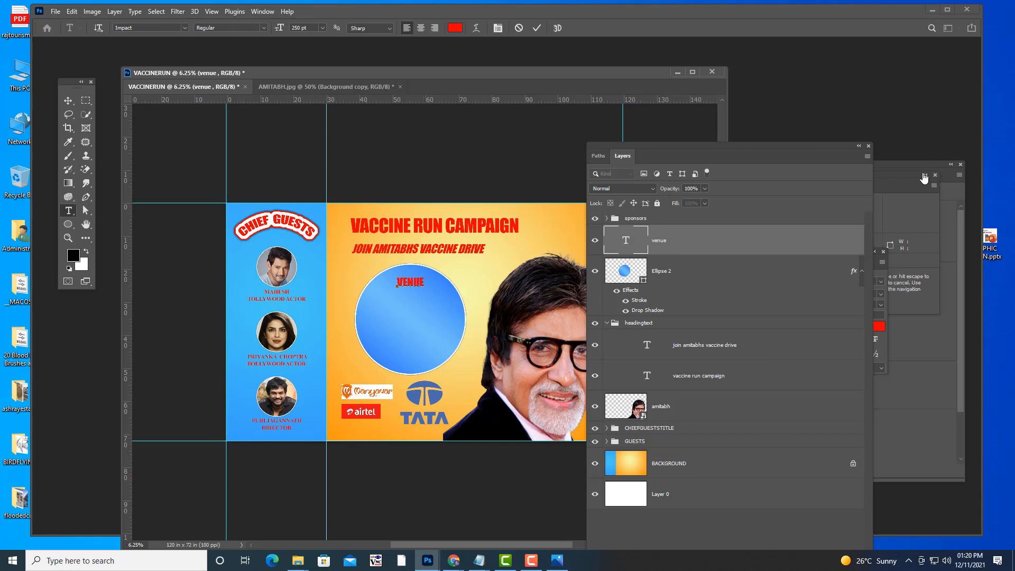
Step: Try to set the leading of the VENUE text to 0 and reset its character formatting
click(880, 274)
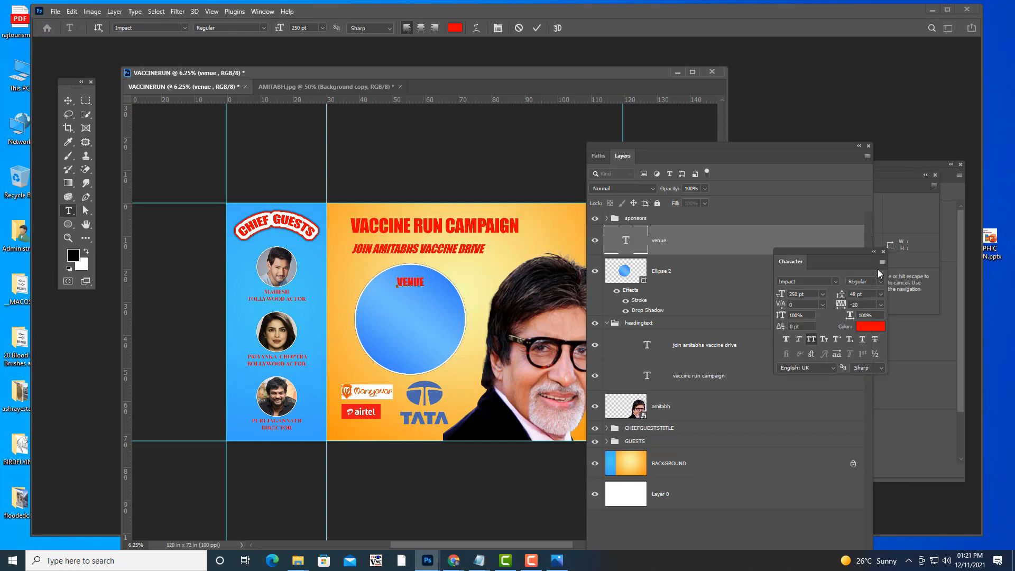
click(870, 295)
text(0)
key(Return)
click(506, 208)
drag(841, 297, 805, 305)
click(884, 263)
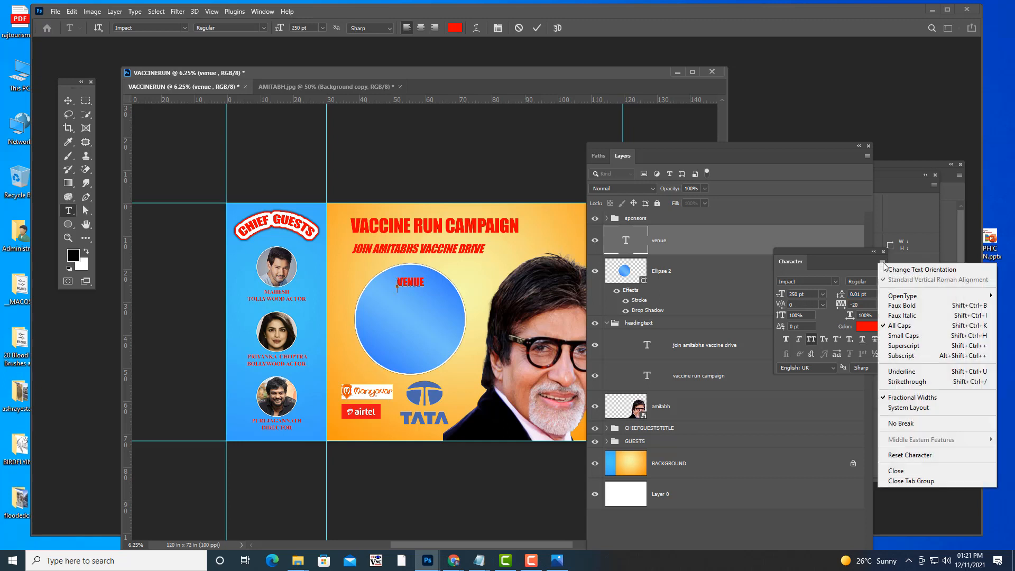
click(903, 455)
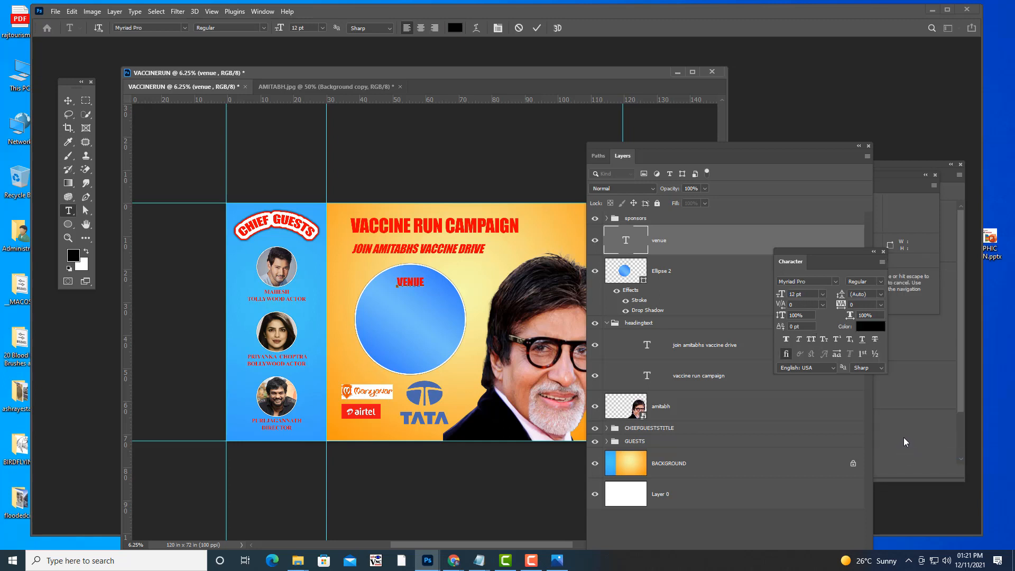
Step: Select the whole VENUE text and reset its character formatting to the defaults
click(624, 241)
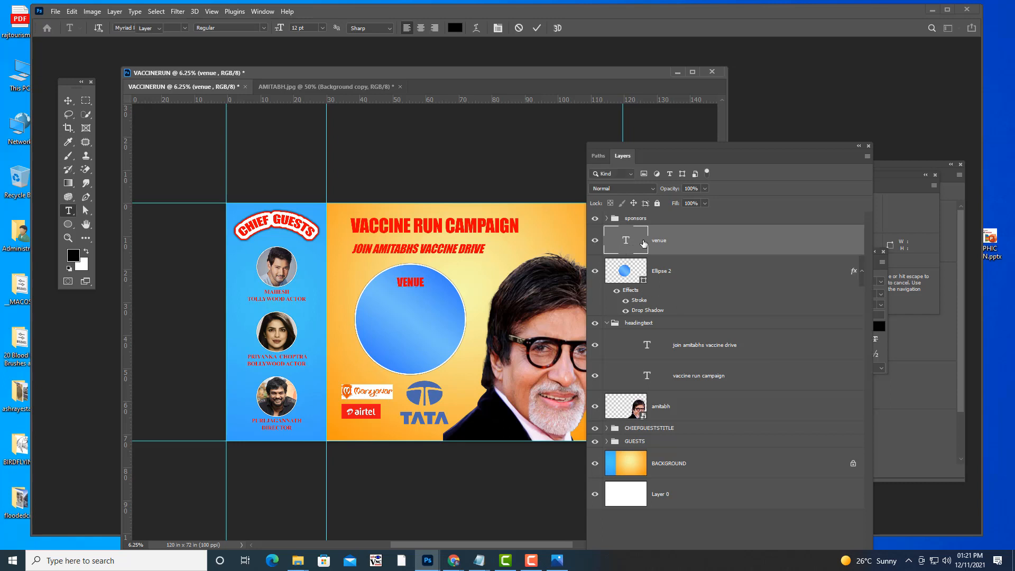
double_click(624, 241)
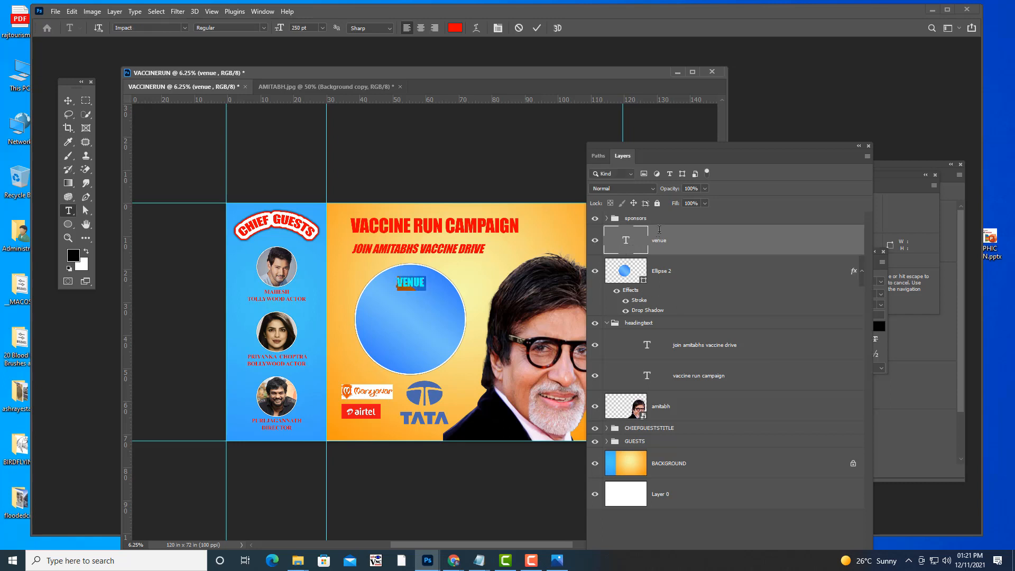
click(878, 273)
click(883, 262)
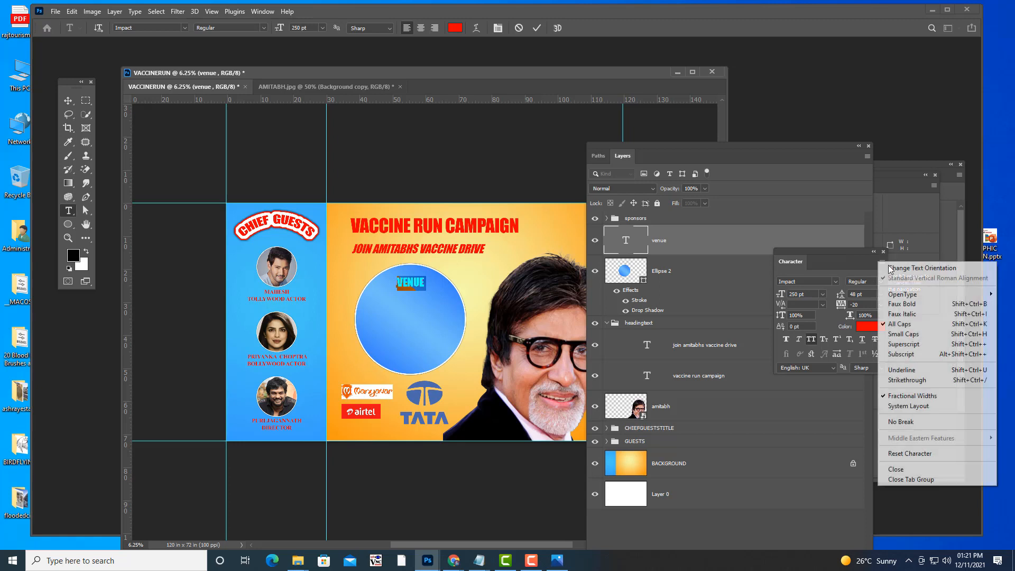
click(915, 453)
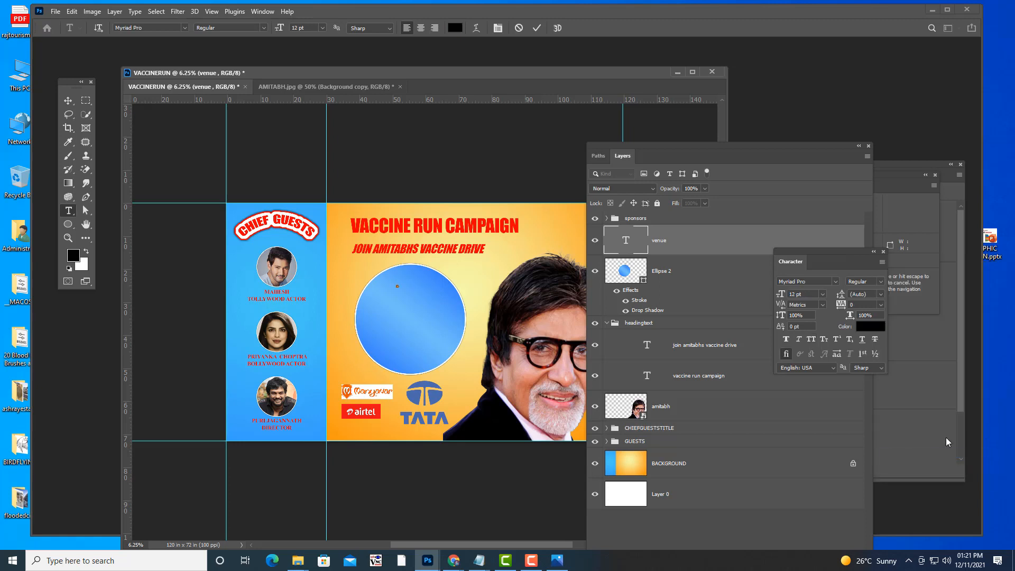
Step: Set the font of the selected venue text to Impact
click(814, 282)
text(c)
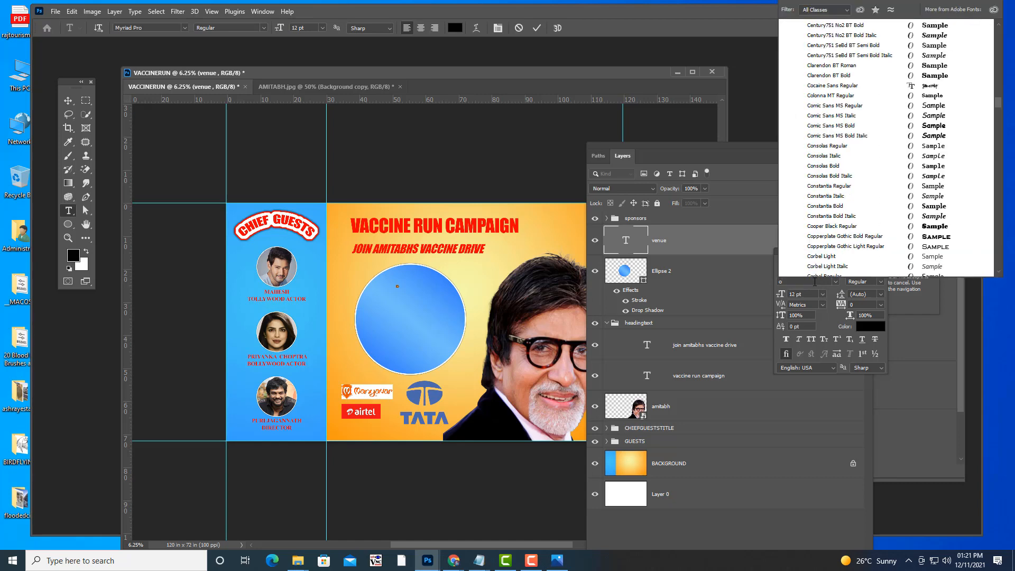
key(BackSpace)
text(impact)
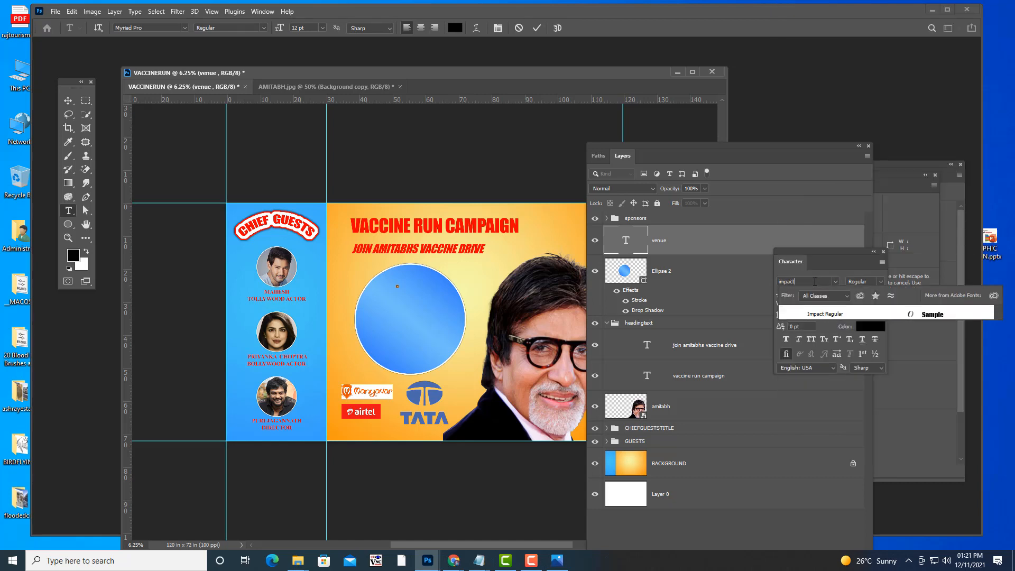
key(Return)
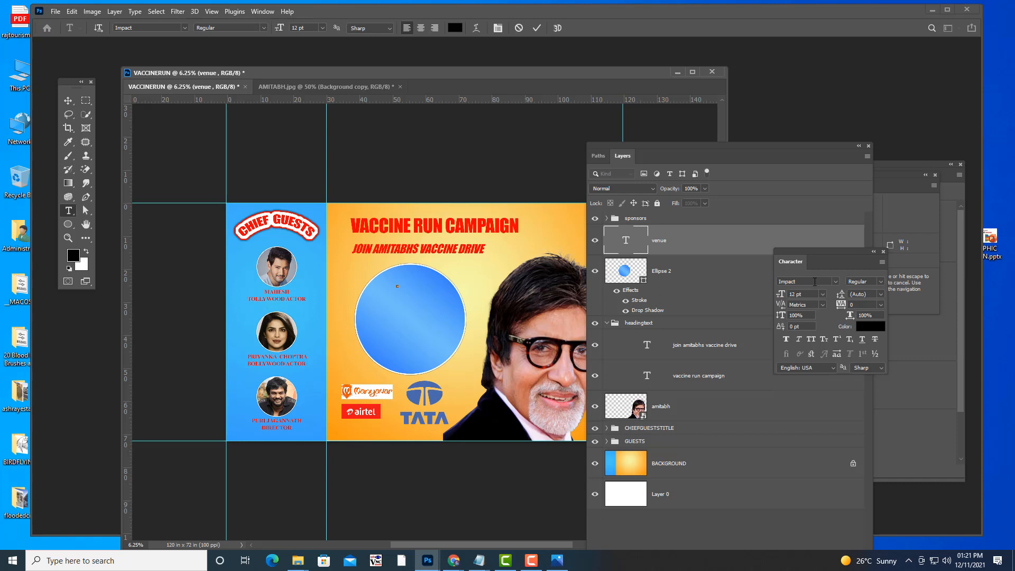
Step: Set the font size of the selected venue text to 250 pt
drag(811, 293, 756, 293)
text(2)
key(Return)
click(807, 296)
text(250)
key(Return)
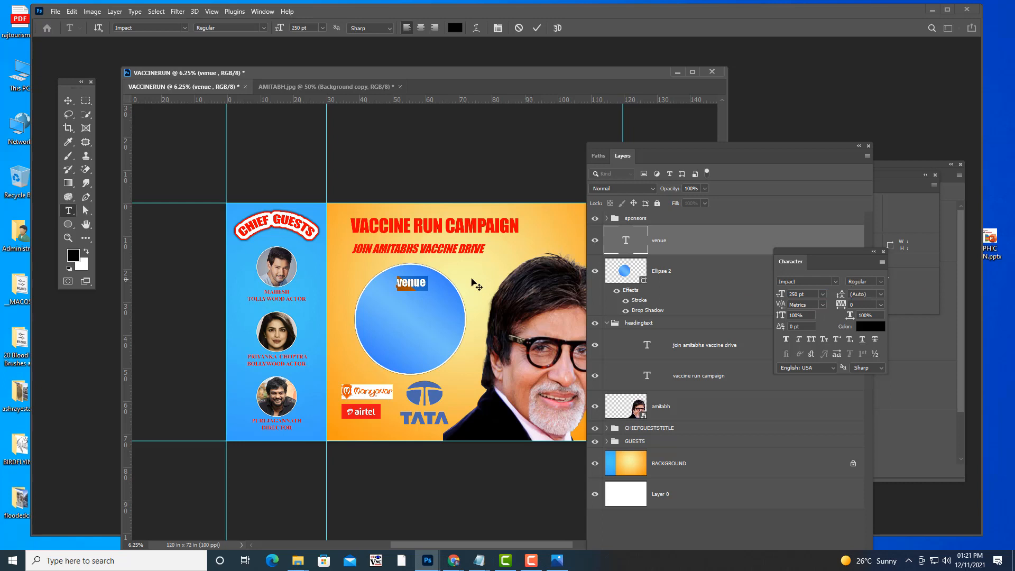
Step: Add the lines PARADE, GROUNDS and SECUNDERABAD below the word venue in the same text layer
click(426, 283)
text(n)
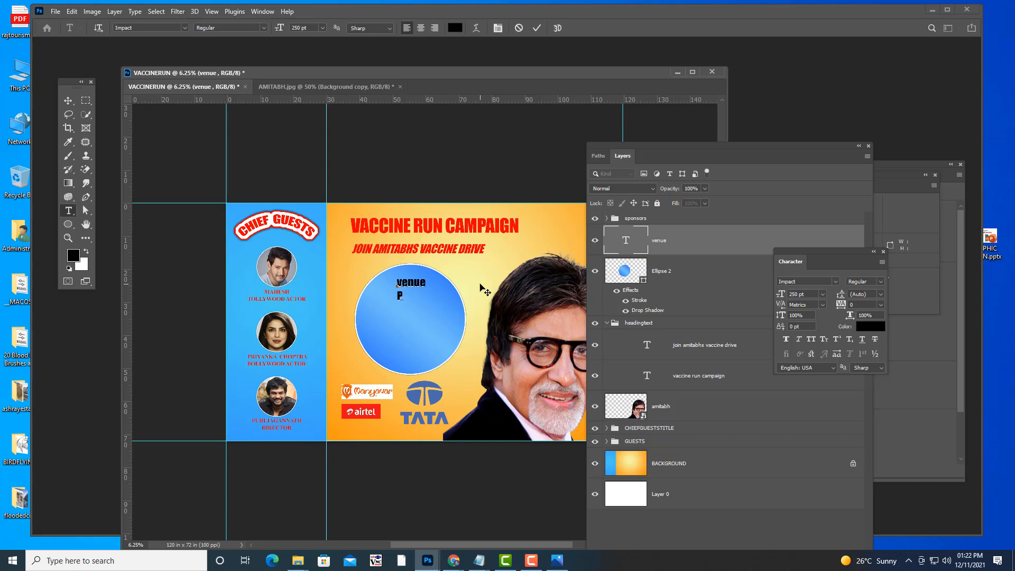
text(a)
text(ARADE)
key(Return)
text(GRAOU)
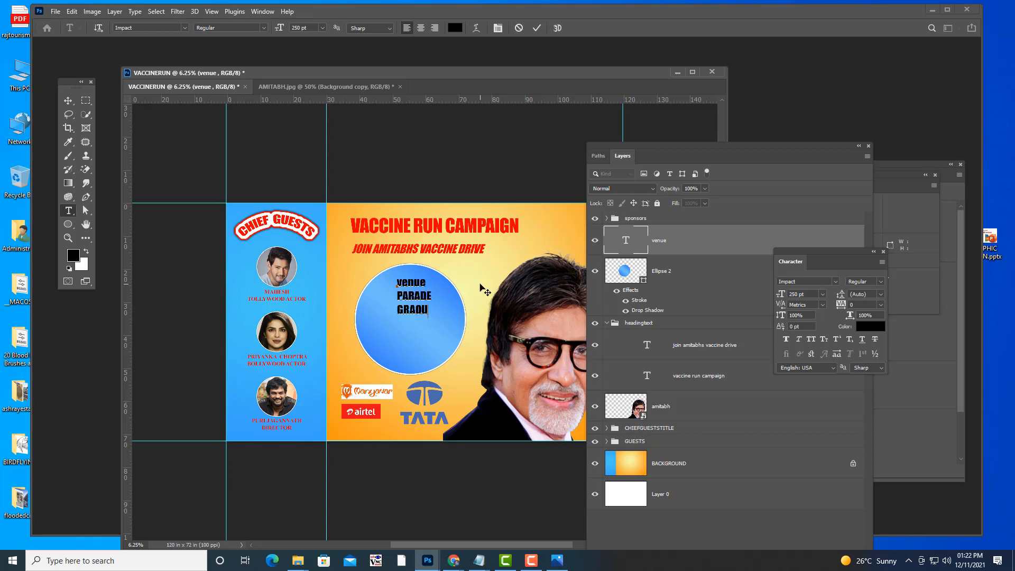
key(BackSpace)
key(BackSpace)
key(BackSpace)
text(OUNDS)
key(Return)
text(SECUNDERABAD)
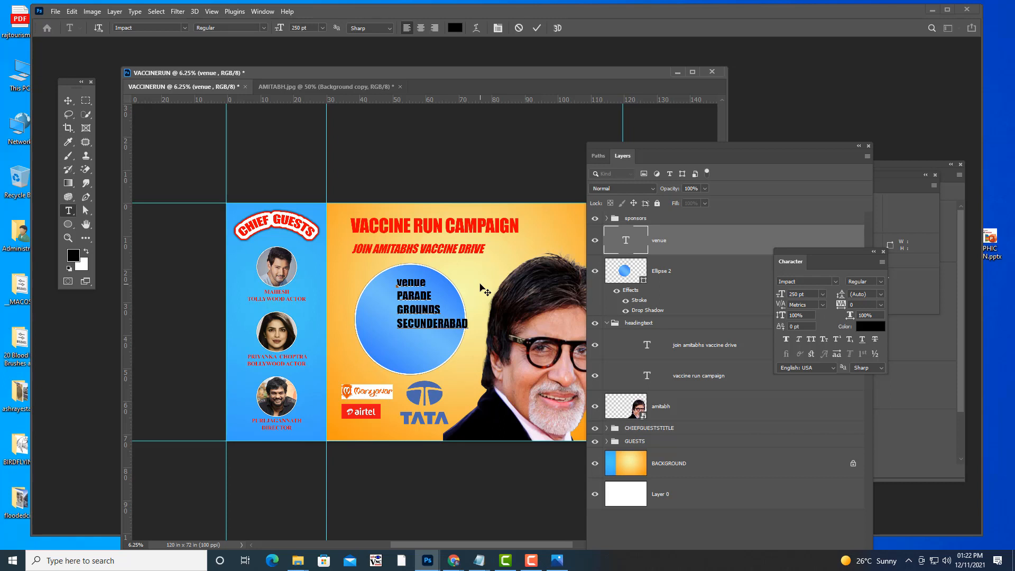
Step: Add the date line SUNDAY 12 DEC 21 and the time line 8:00 AM below SECUNDERABAD
text(SUNDAY)
click(970, 560)
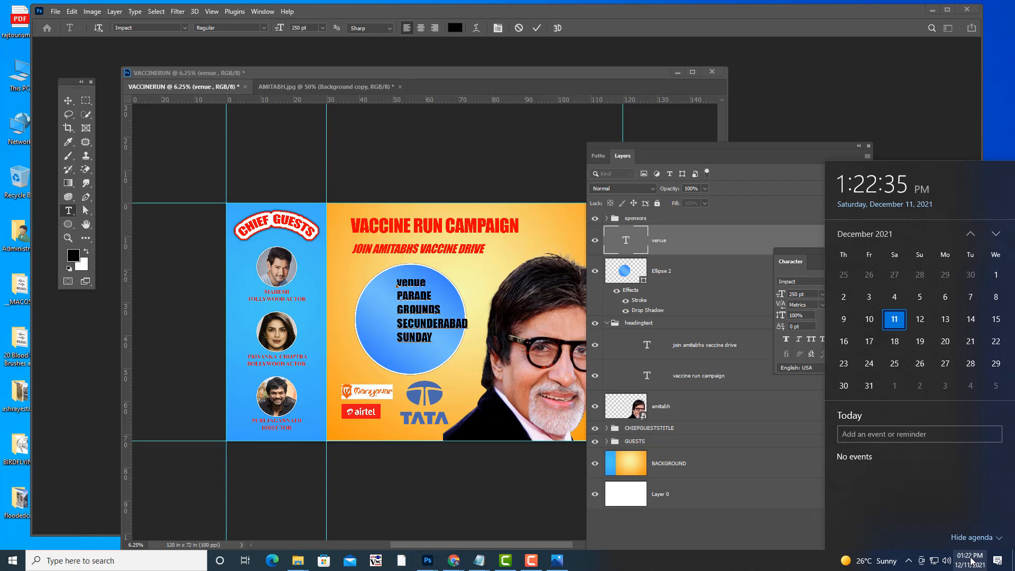
click(971, 562)
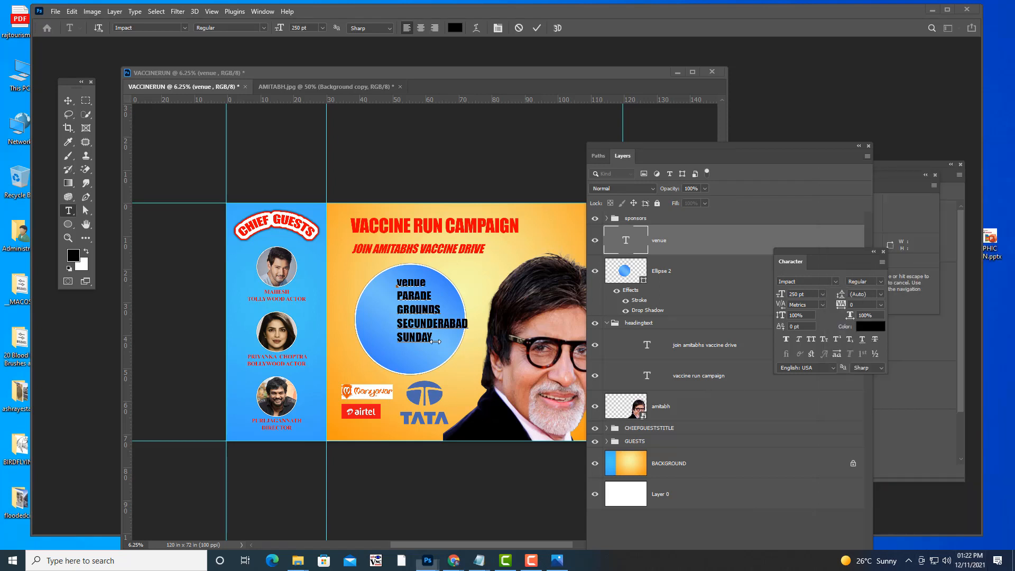
click(505, 347)
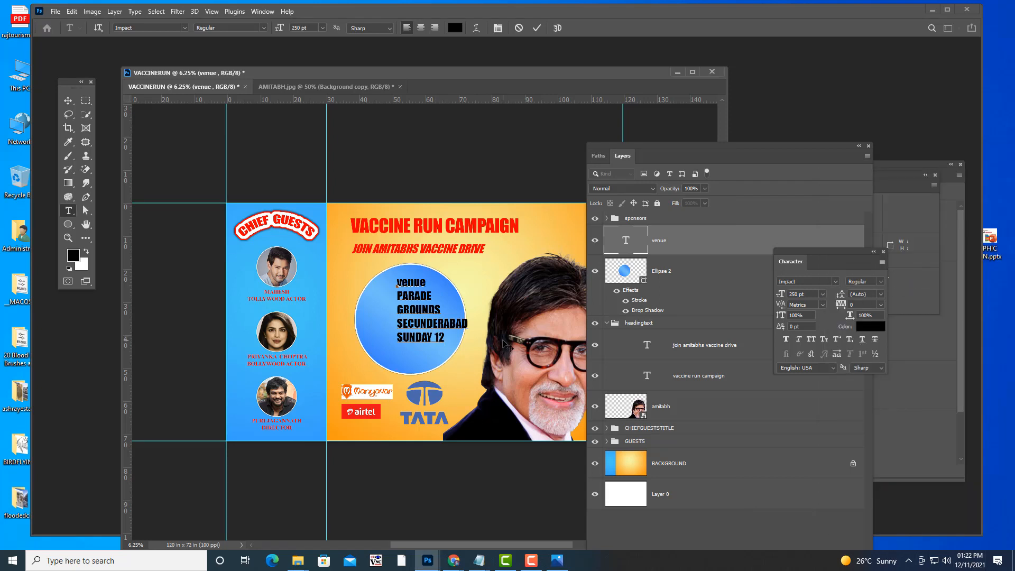
text(DEC 21)
key(Return)
text(8:00 AM)
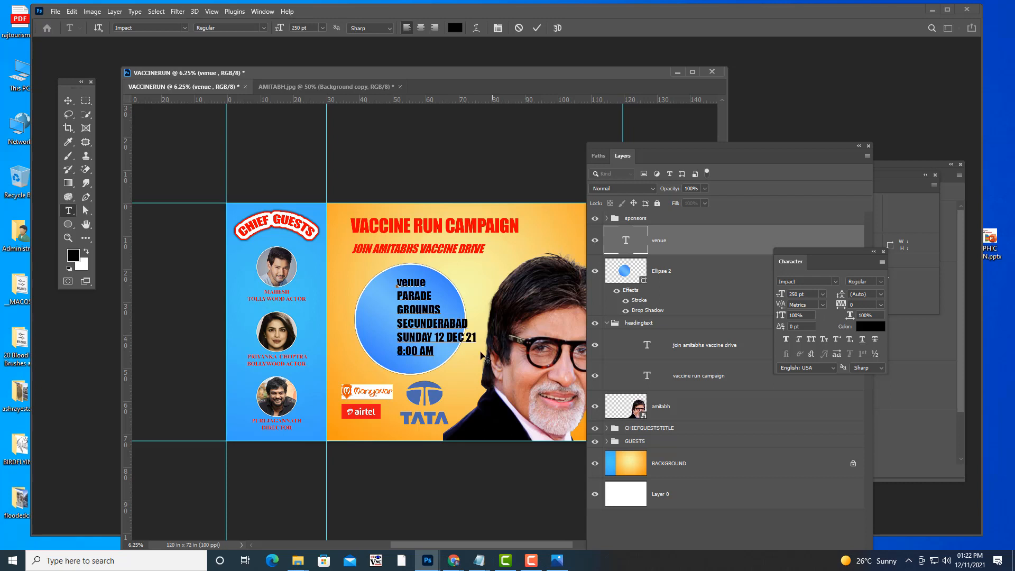
Step: Center-align all lines of the venue text in the blue circle
drag(434, 352, 377, 276)
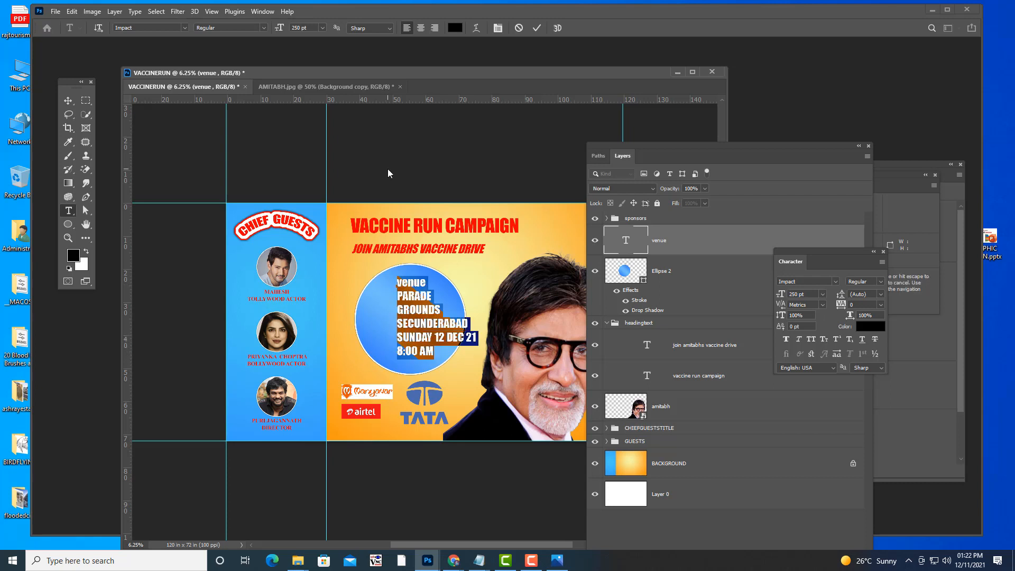
click(421, 27)
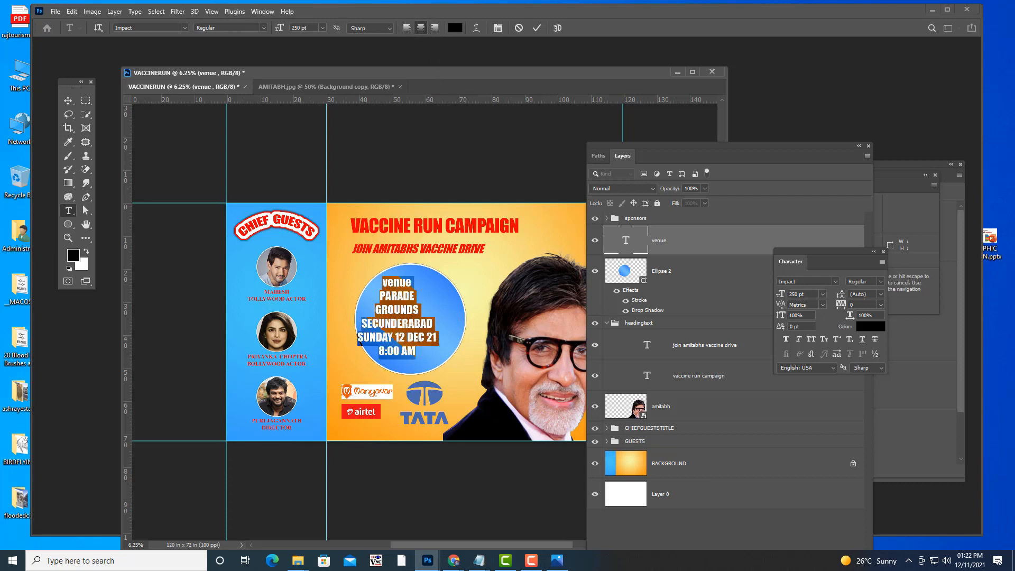
Step: Move the venue text to the middle of the blue circle and join PARADE and GROUNDS on one line
click(68, 100)
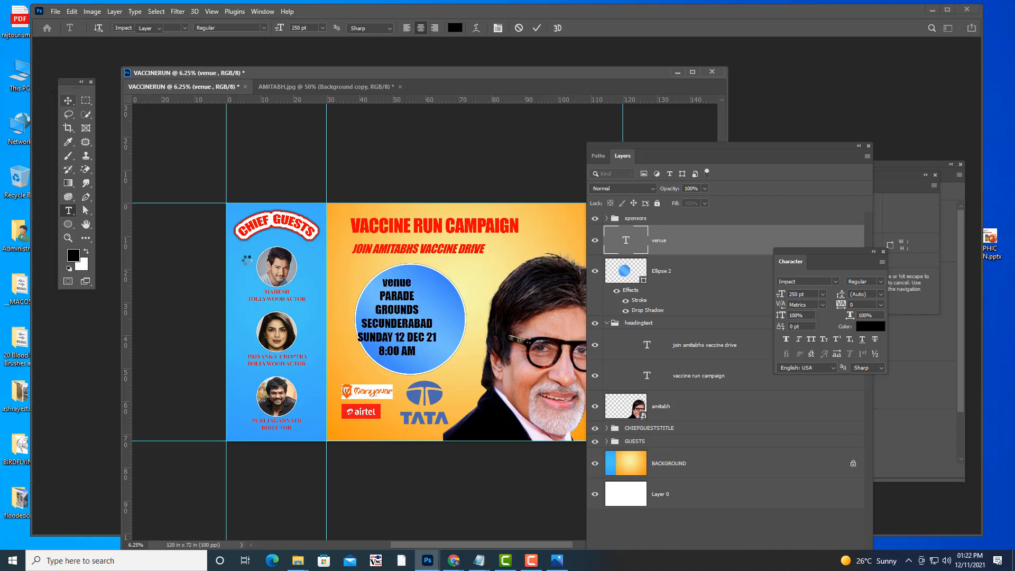
drag(413, 326, 429, 328)
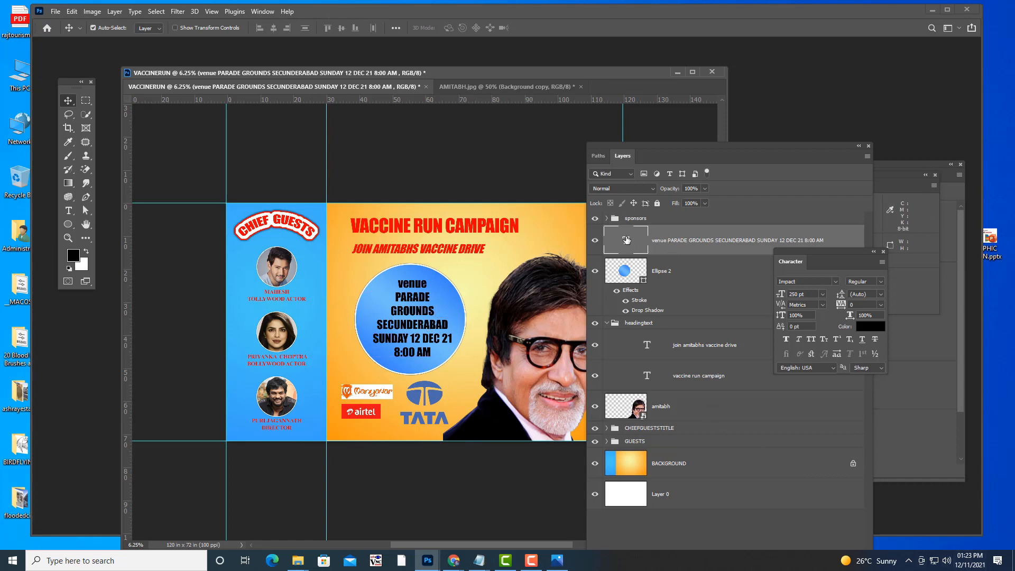
double_click(626, 241)
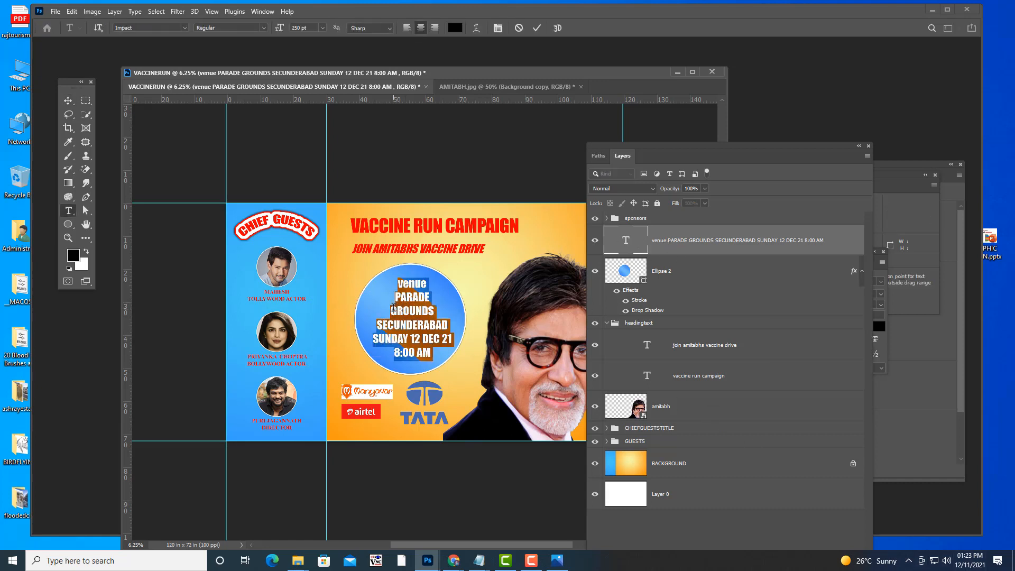
click(393, 308)
key(BackSpace)
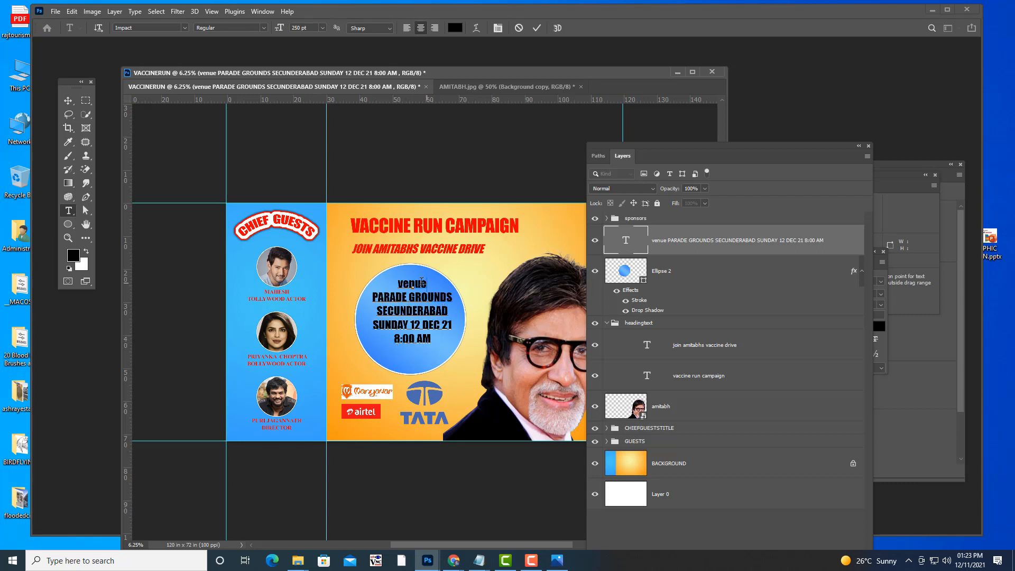
Step: Set the word venue in the circle text to 300 pt and all caps
drag(427, 284, 400, 282)
key(ctrl)
drag(402, 278, 402, 278)
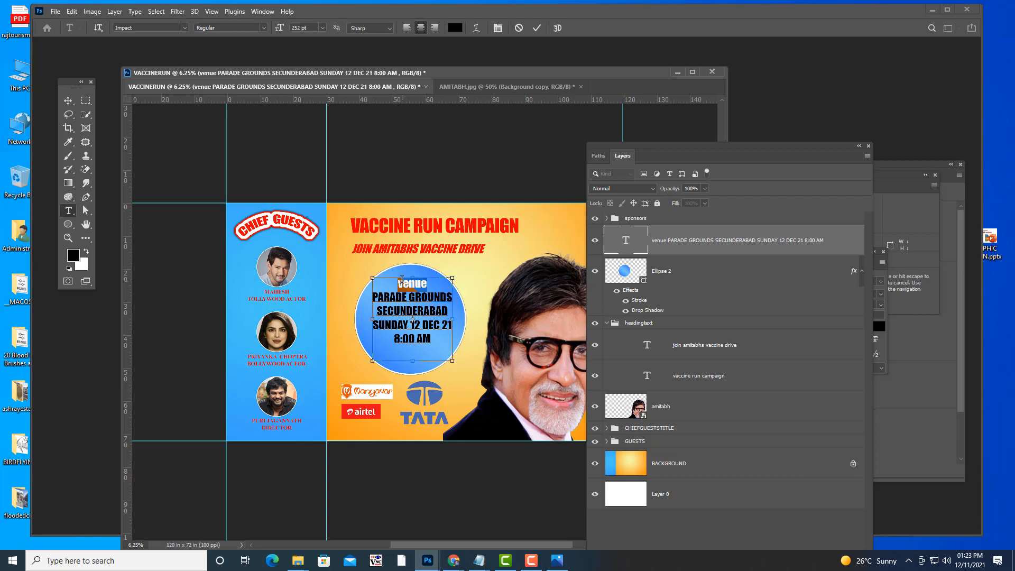
click(307, 27)
text(300)
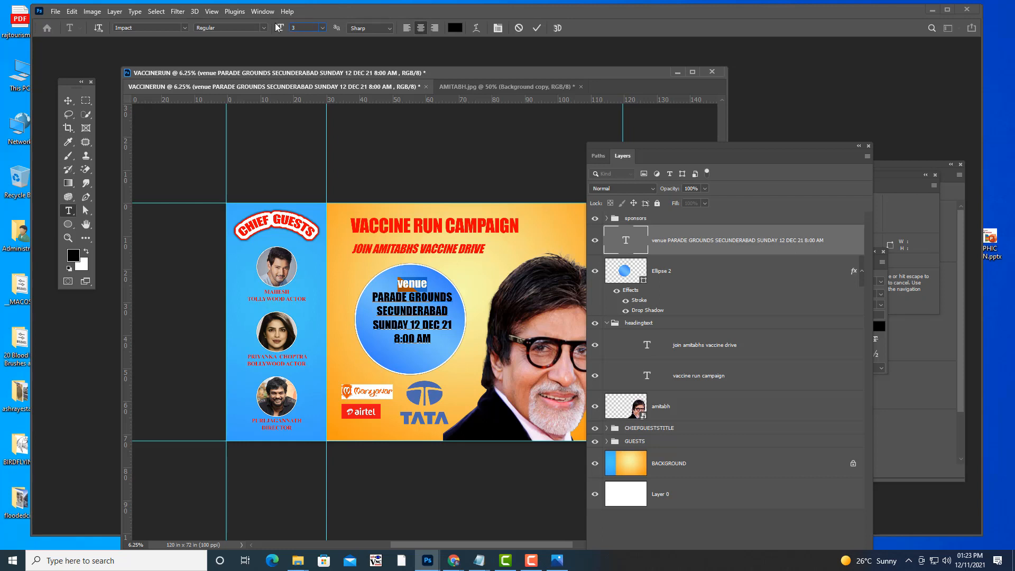
key(Return)
click(883, 271)
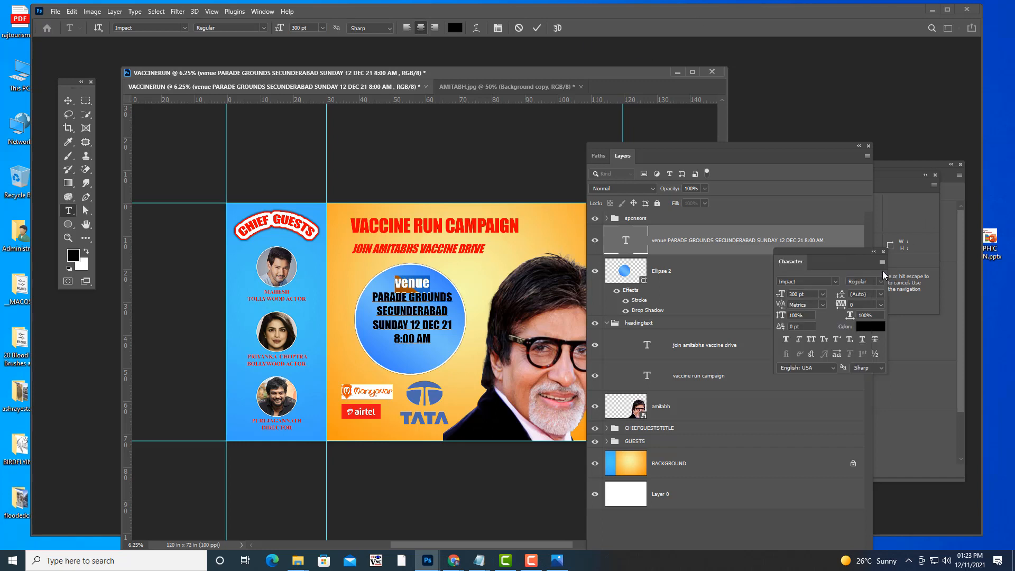
click(813, 340)
Step: Change the color of all lines of the venue text to white (ffffff)
click(431, 342)
drag(431, 341, 365, 261)
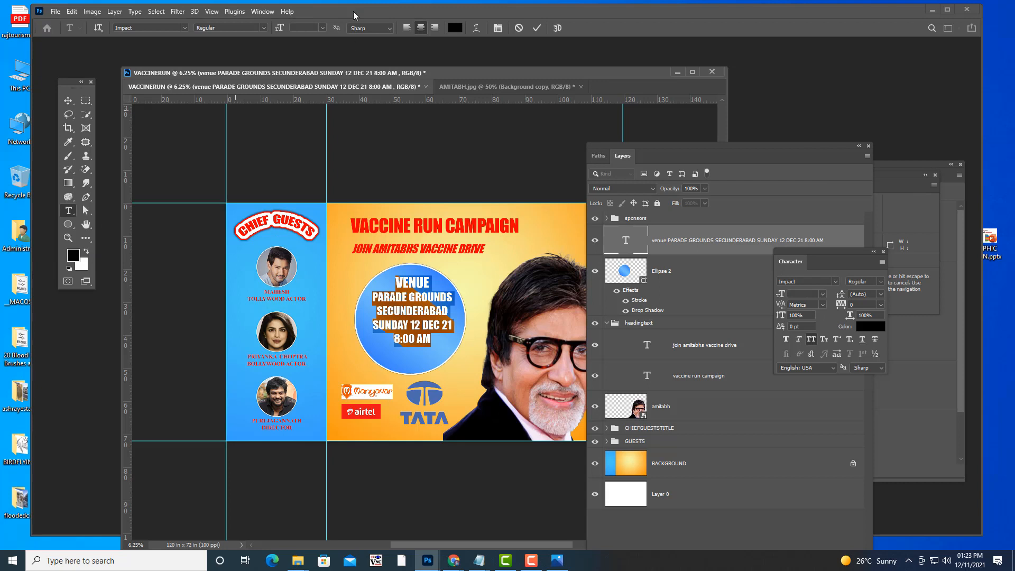
click(454, 28)
text(ffffff)
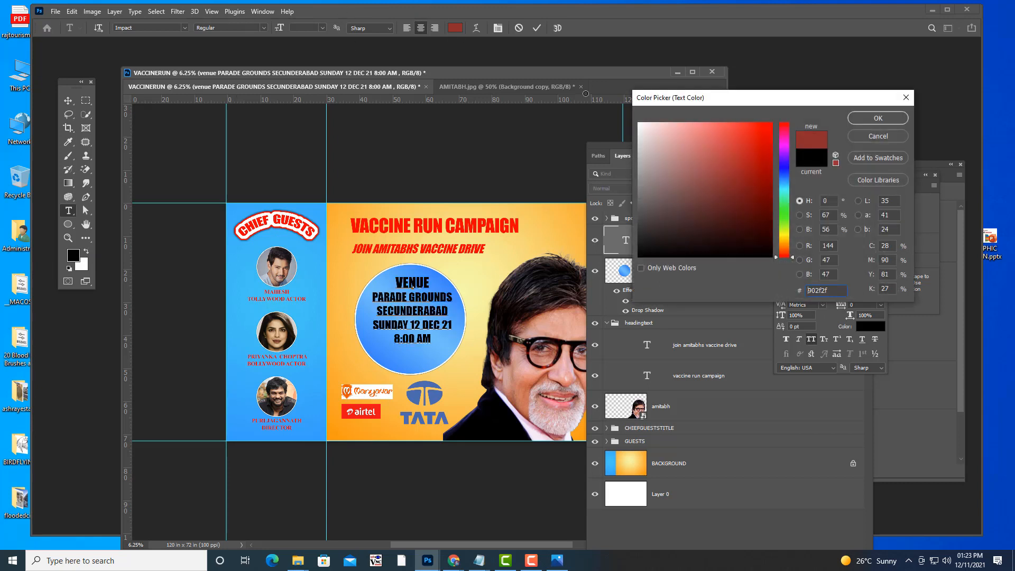
click(874, 117)
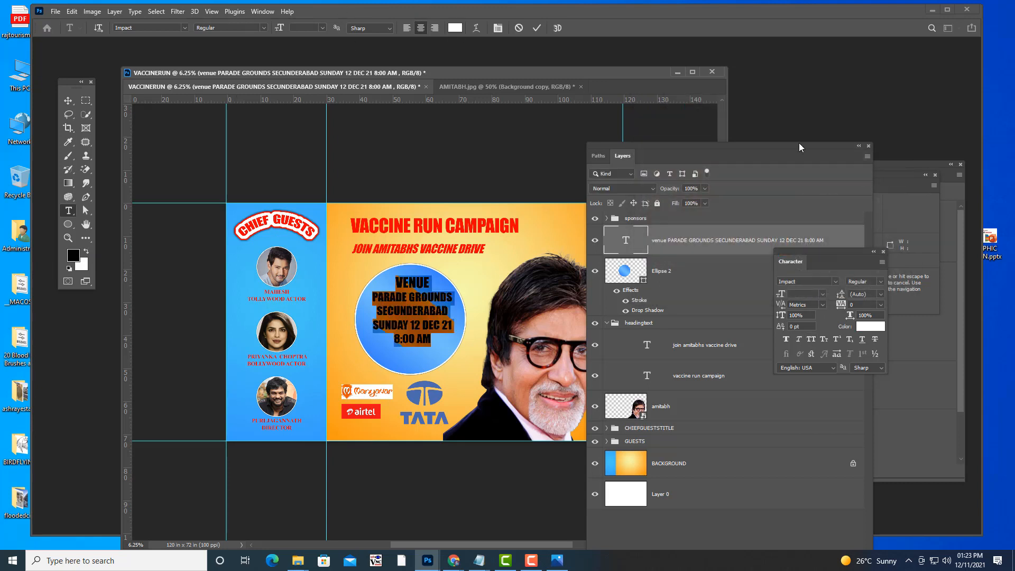
Step: Shift the venue text slightly down in the blue circle and scale it up to about 115%
drag(727, 147, 757, 147)
click(67, 100)
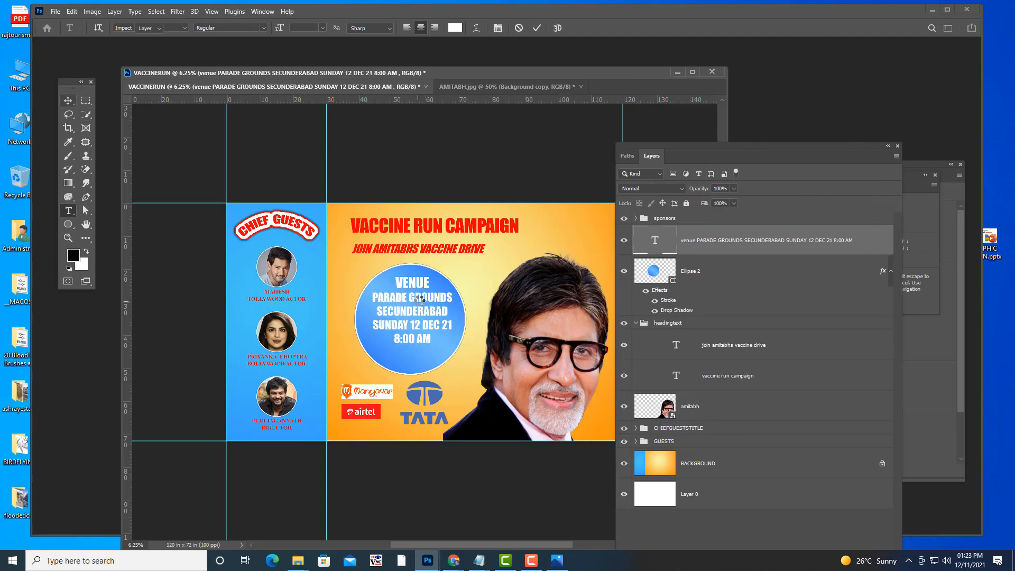
key(v)
drag(419, 303, 418, 309)
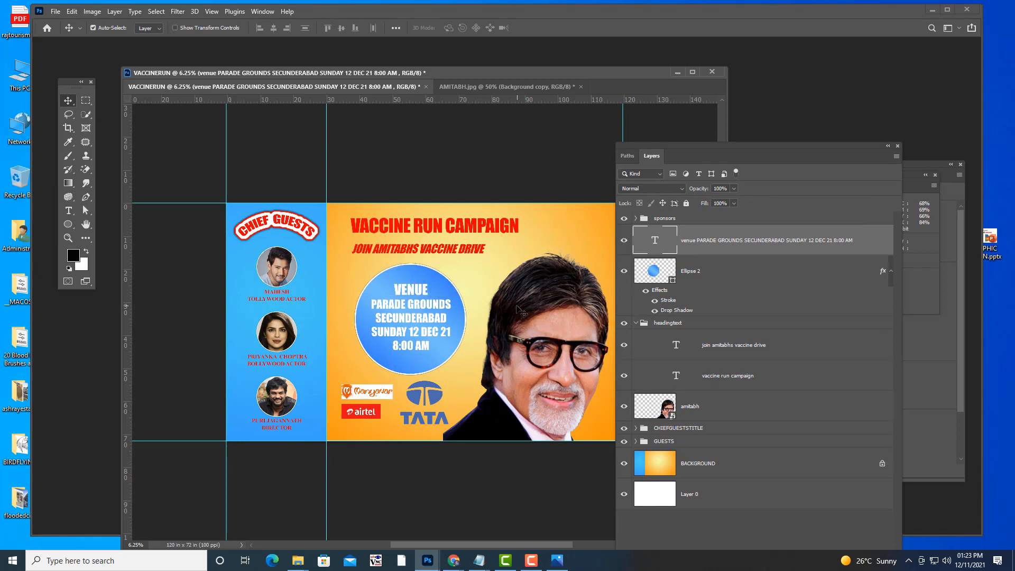
key(ctrl+t)
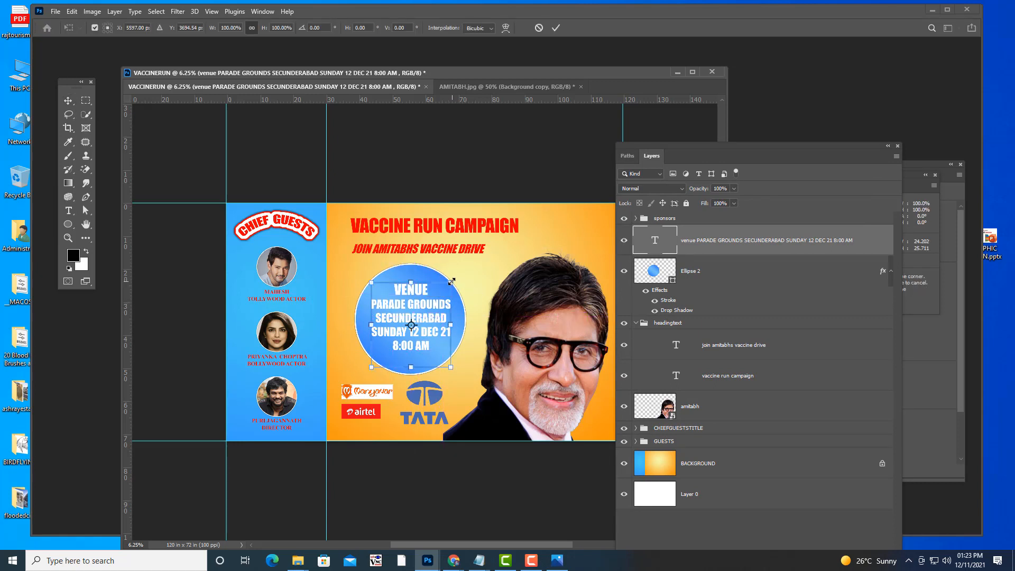
drag(454, 279, 457, 276)
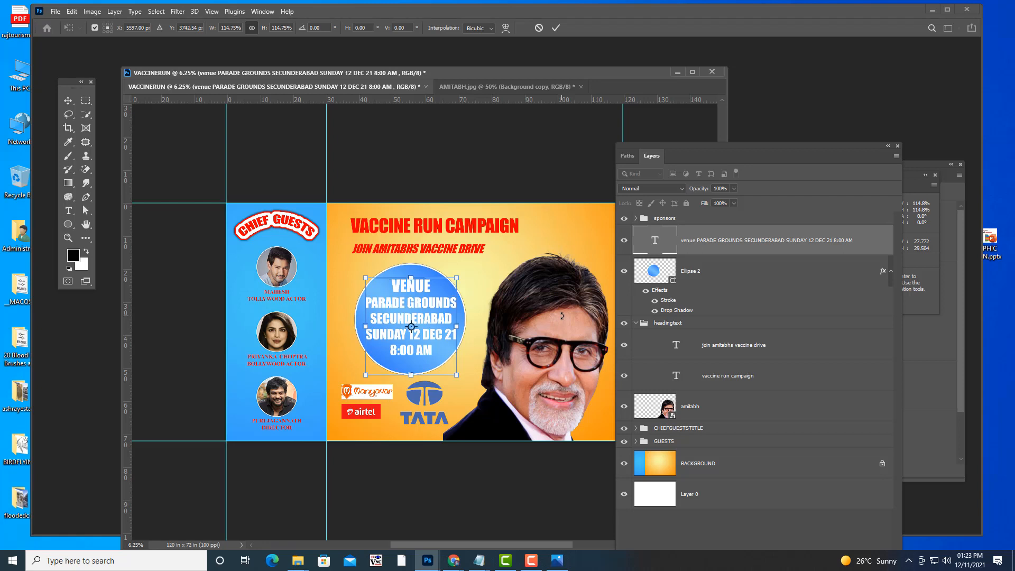
key(Return)
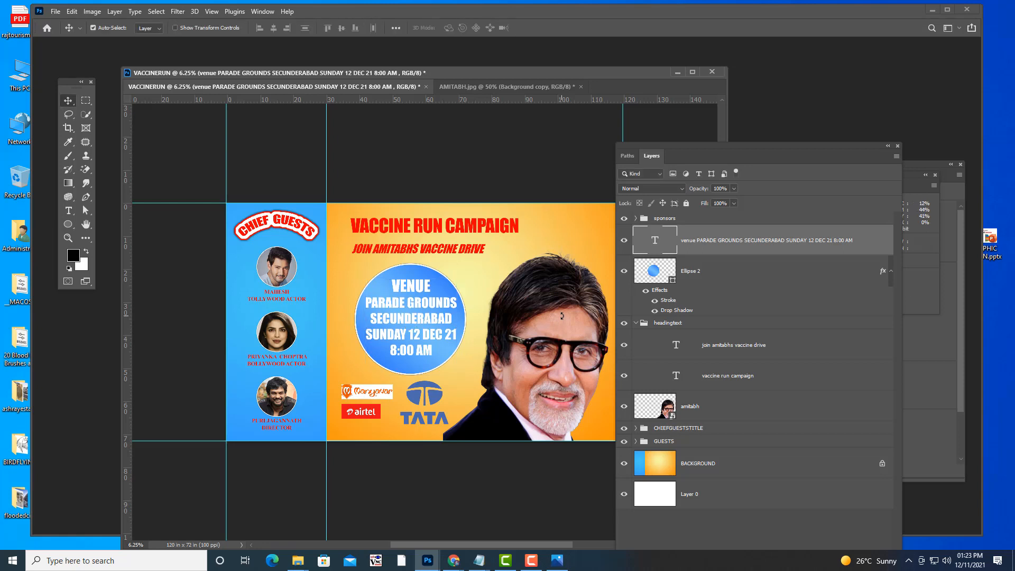
key(Down)
Step: Add a drop shadow effect to the venue text layer
double_click(864, 240)
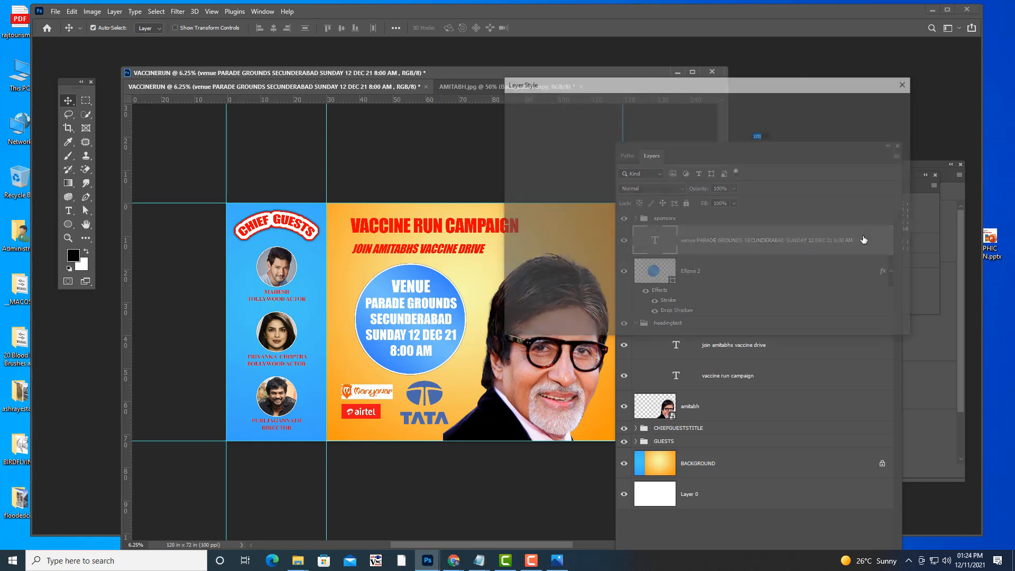
drag(550, 83, 656, 67)
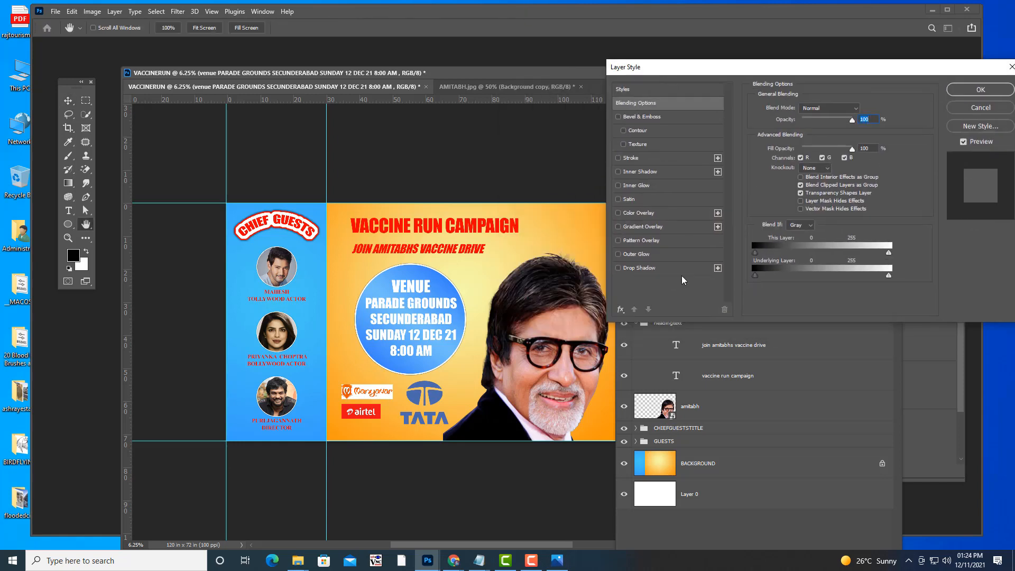
click(655, 269)
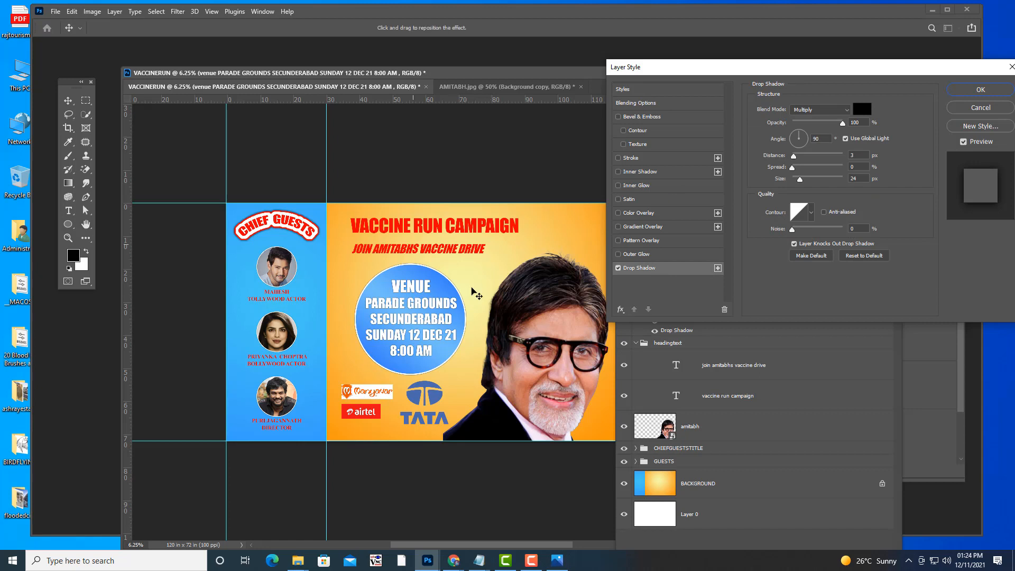
Step: Add a black inside stroke of 1 px to the venue text layer and apply the layer style
click(618, 158)
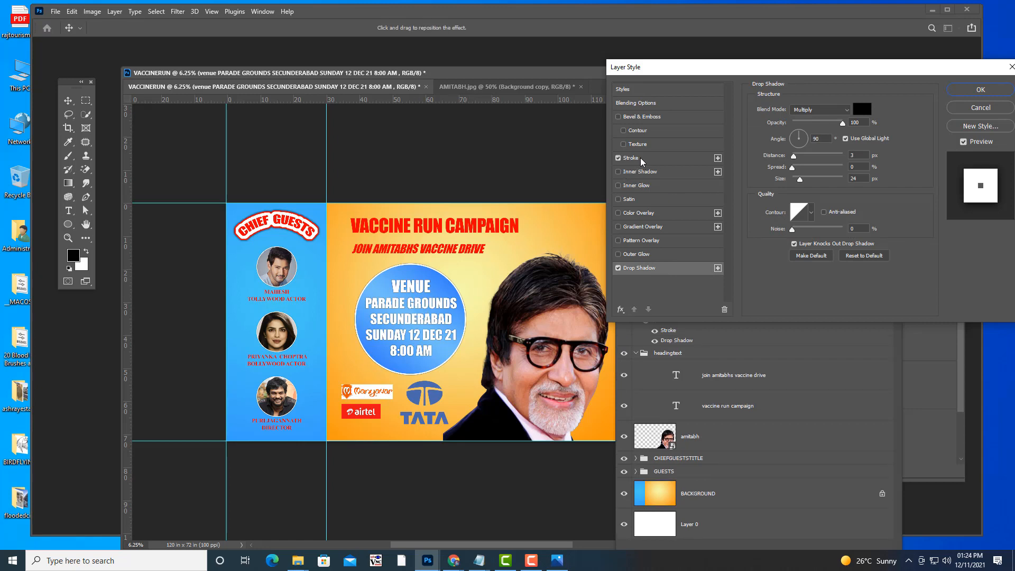
click(642, 160)
click(781, 193)
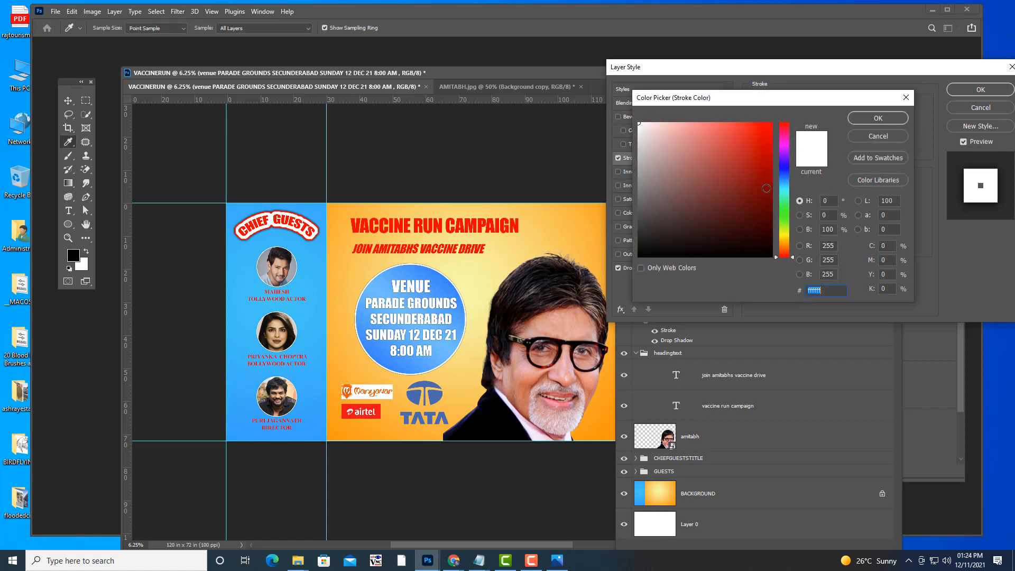
click(771, 256)
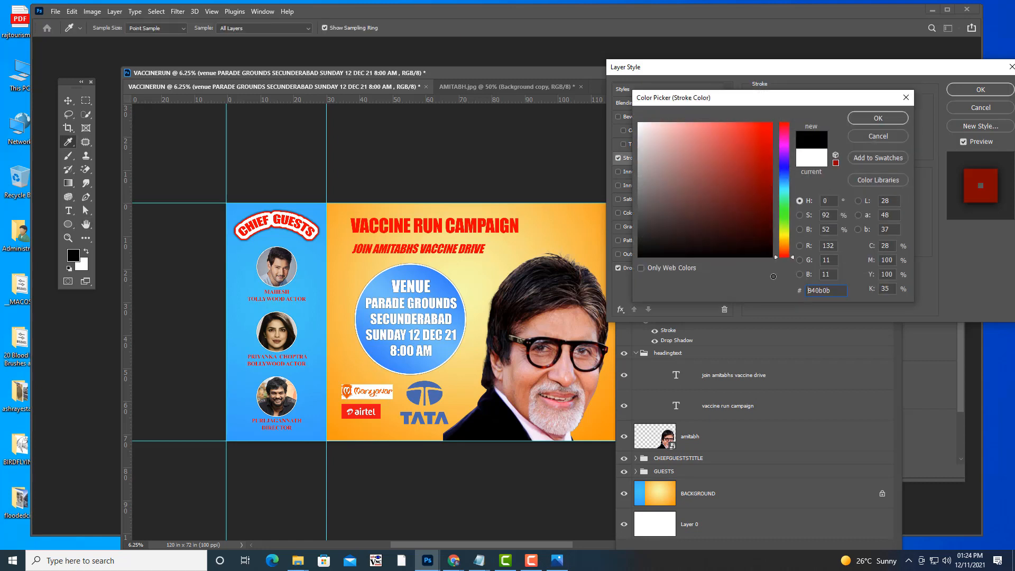
click(868, 118)
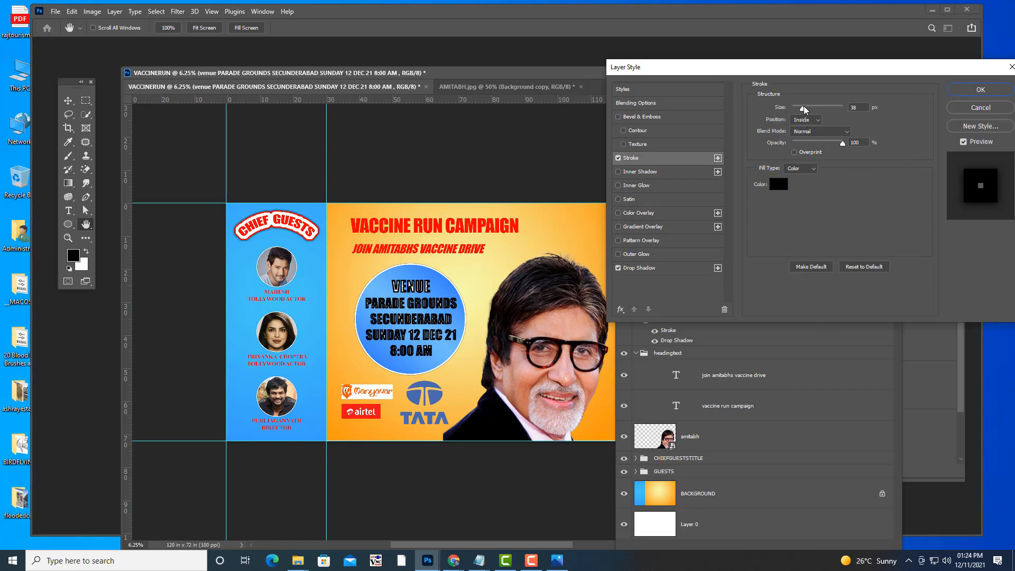
drag(801, 107, 795, 107)
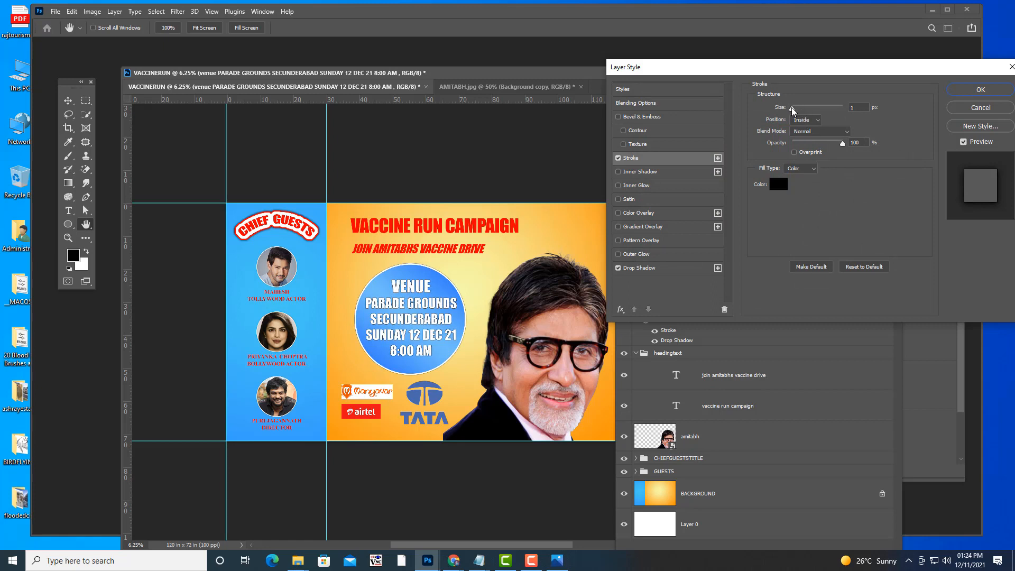
click(791, 107)
drag(820, 68, 669, 78)
click(802, 102)
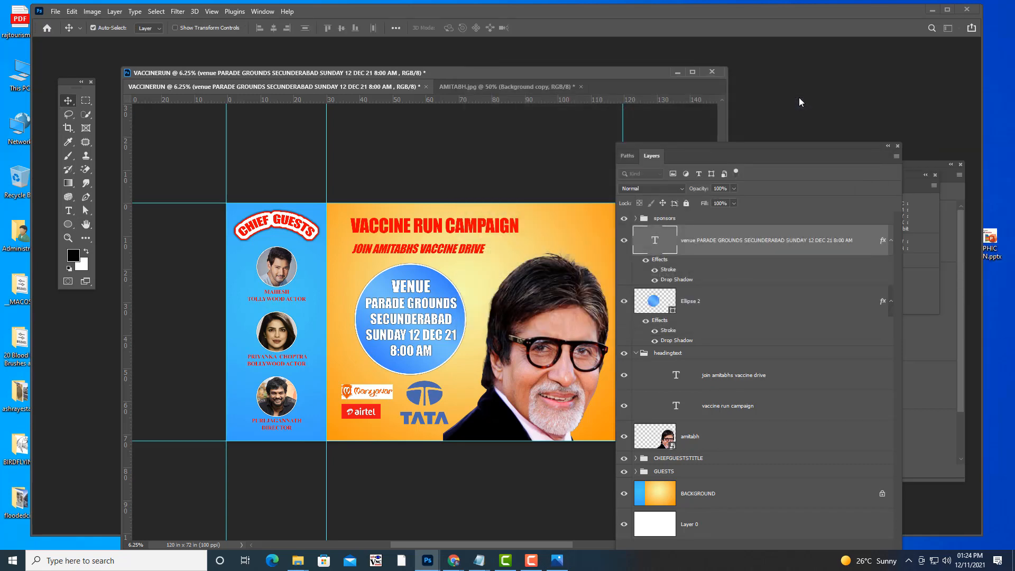
drag(660, 148, 763, 116)
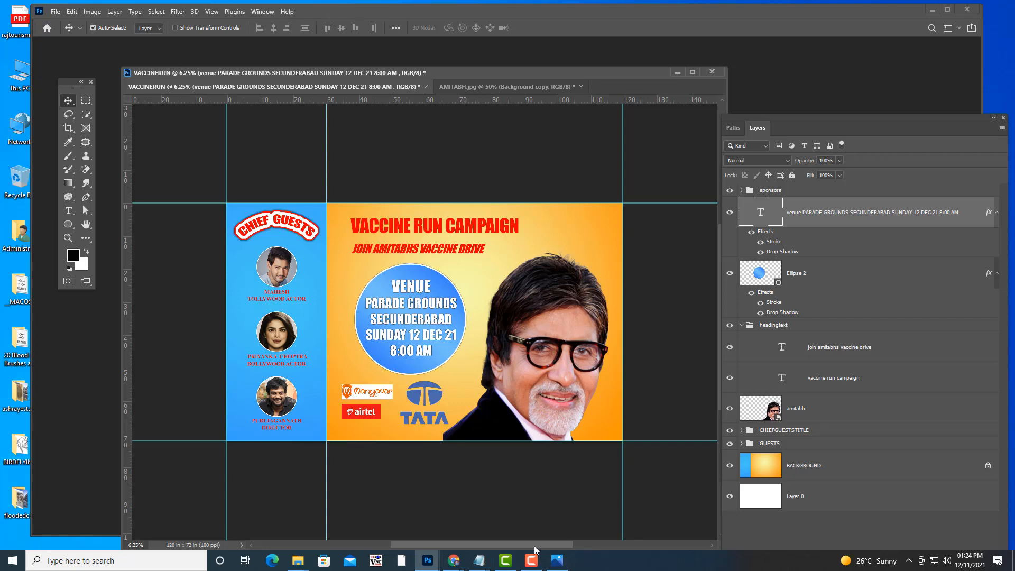
Step: Switch to Chrome and search Google Images for COVID
mouse_move(454, 561)
click(441, 531)
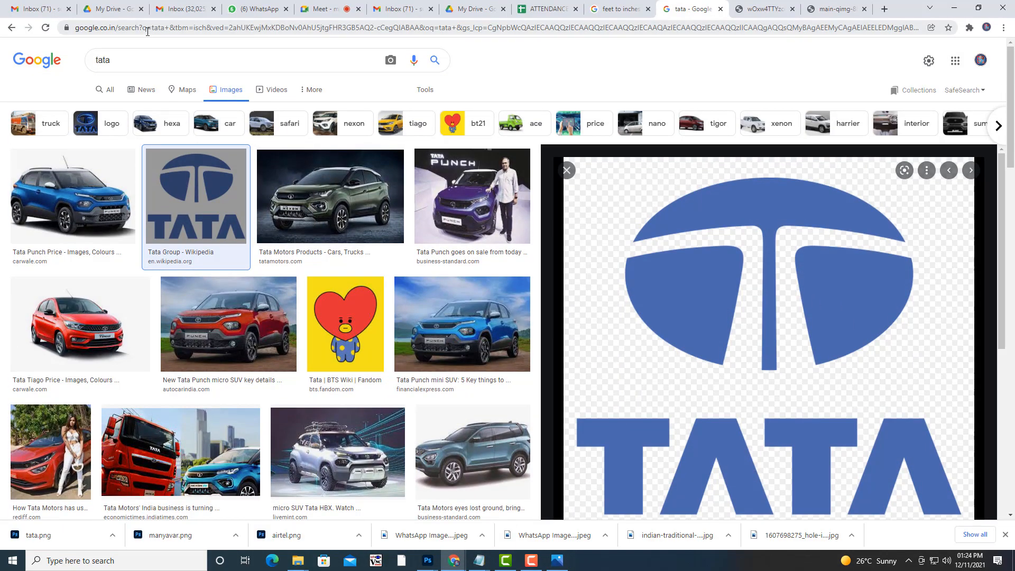
click(143, 57)
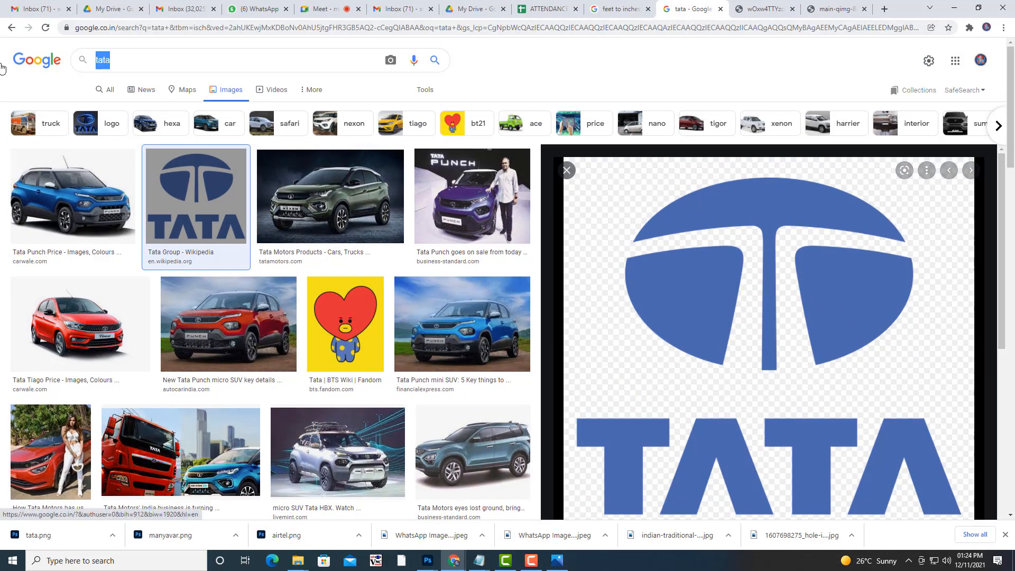
text(COVID)
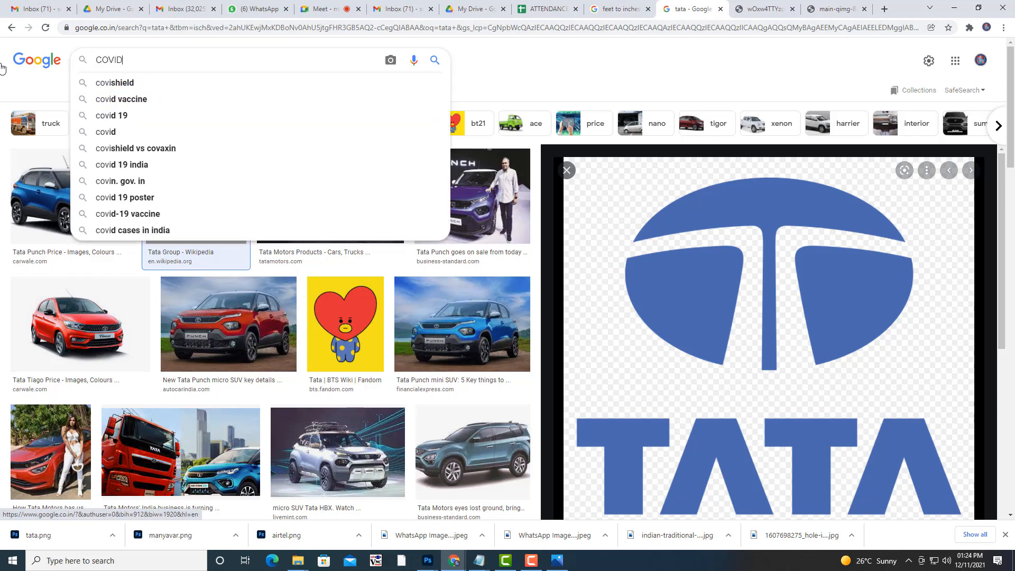
key(Return)
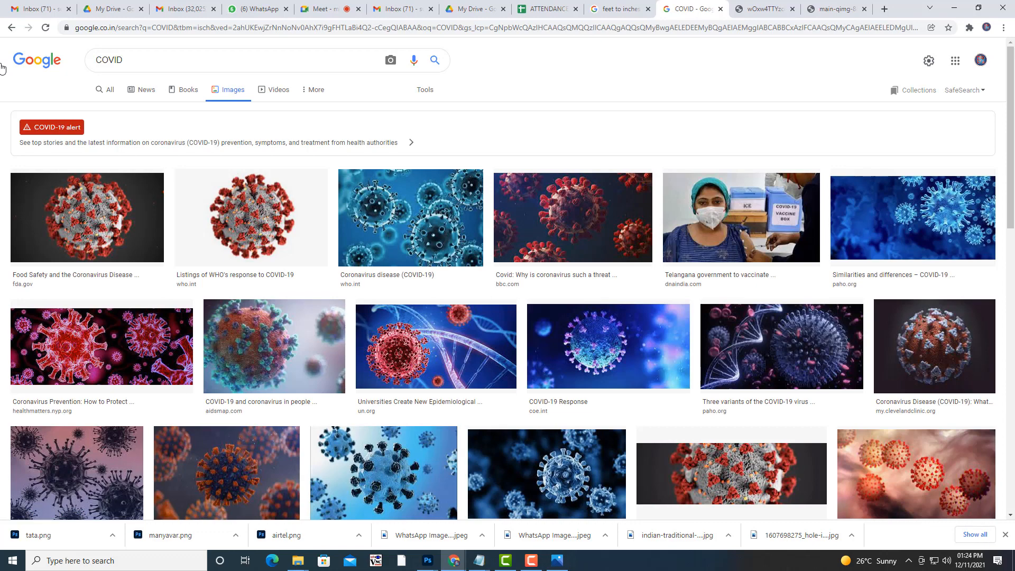
Step: Preview the WHO and CDC virus images and limit the image results to large size
click(400, 208)
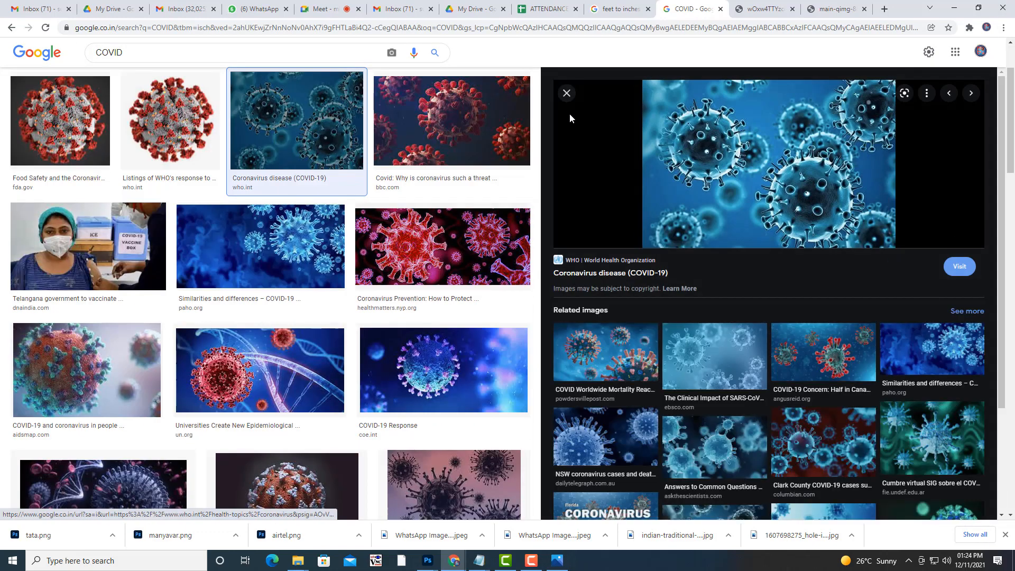
click(567, 96)
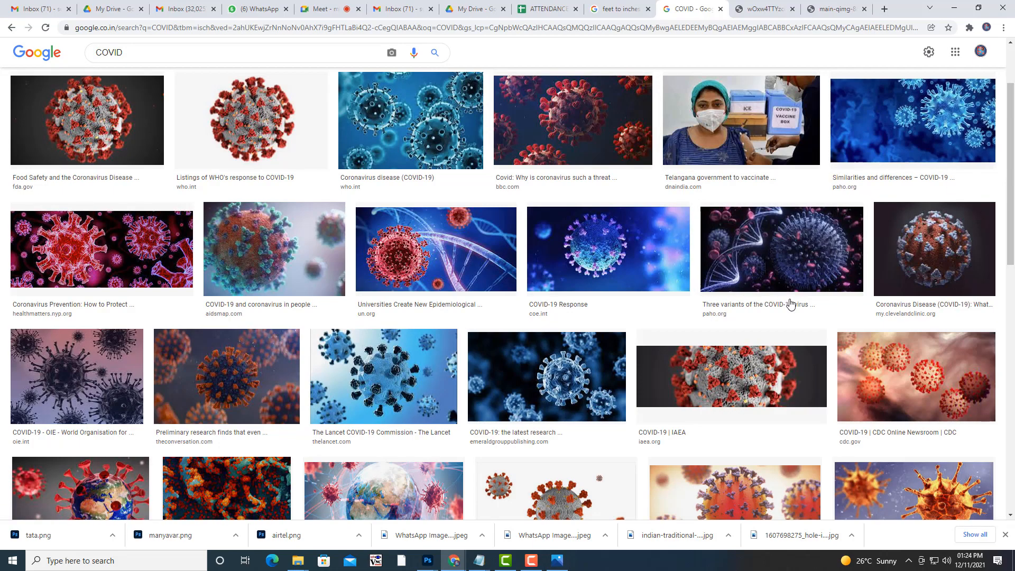
click(929, 382)
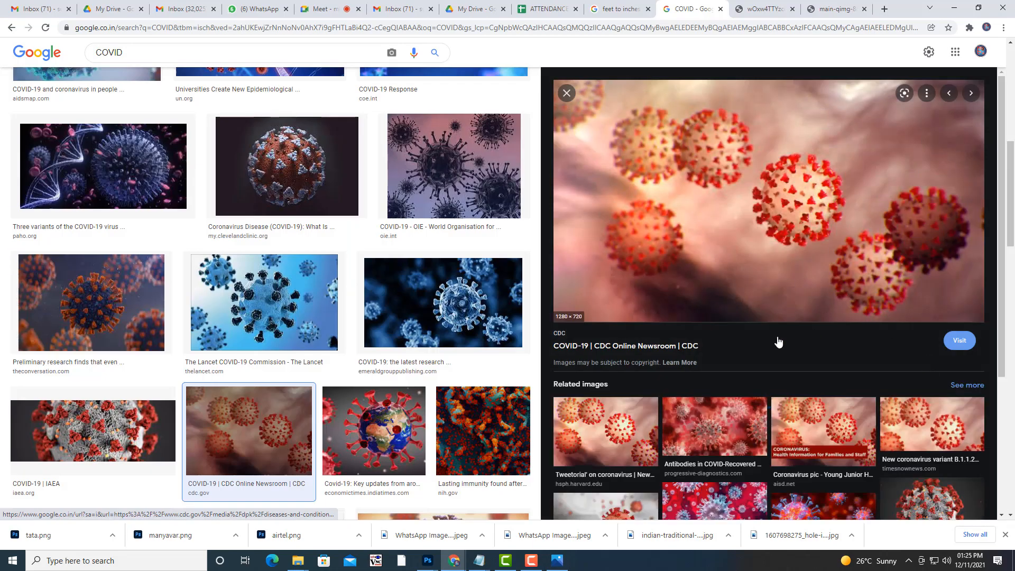
click(567, 94)
scroll(424, 133, up, 10)
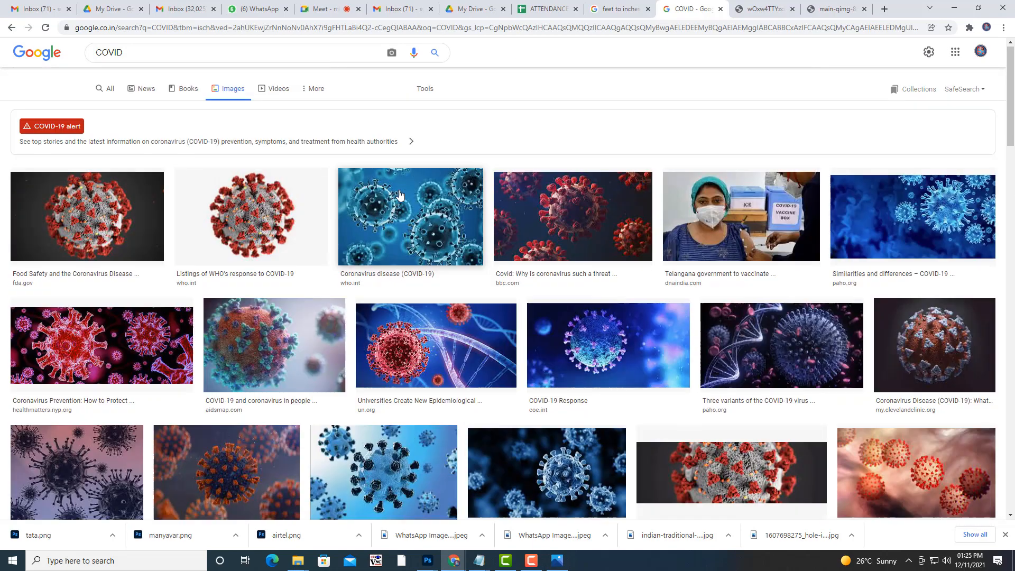
click(427, 91)
click(93, 109)
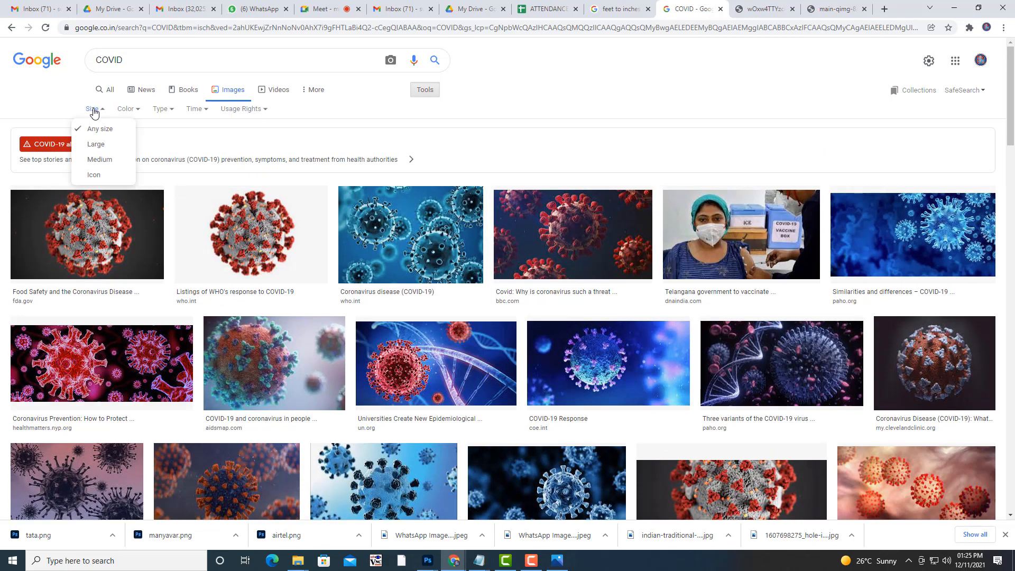
click(96, 145)
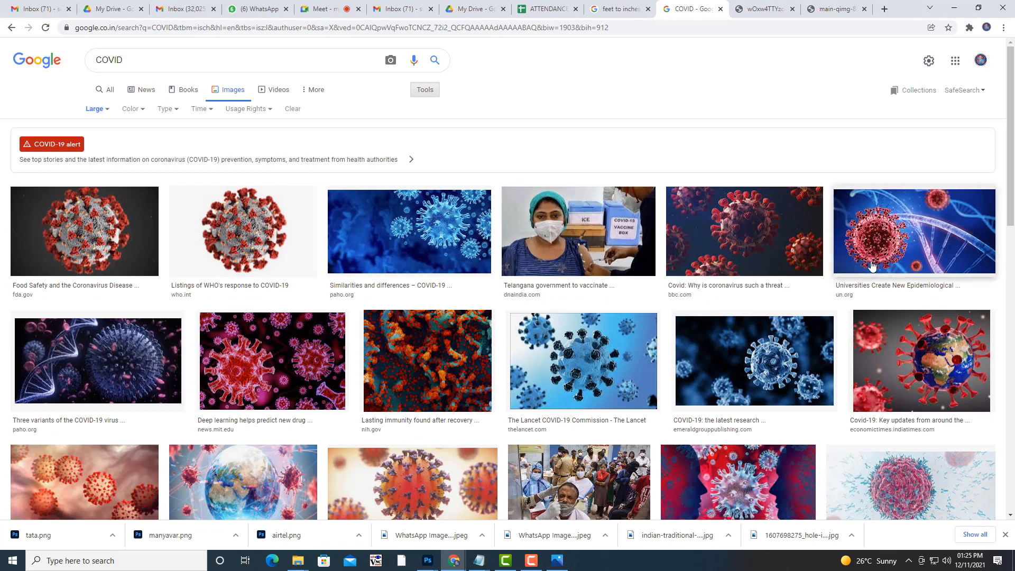
Step: Save the United Nations red virus and DNA image as a JPEG named COVID in the coronarunposter folder
click(899, 253)
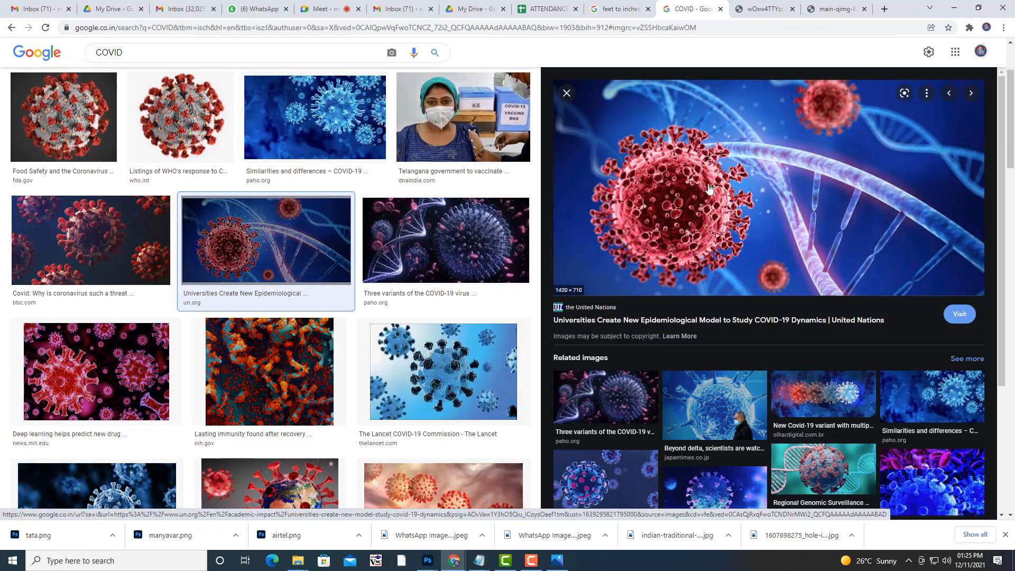
right_click(742, 183)
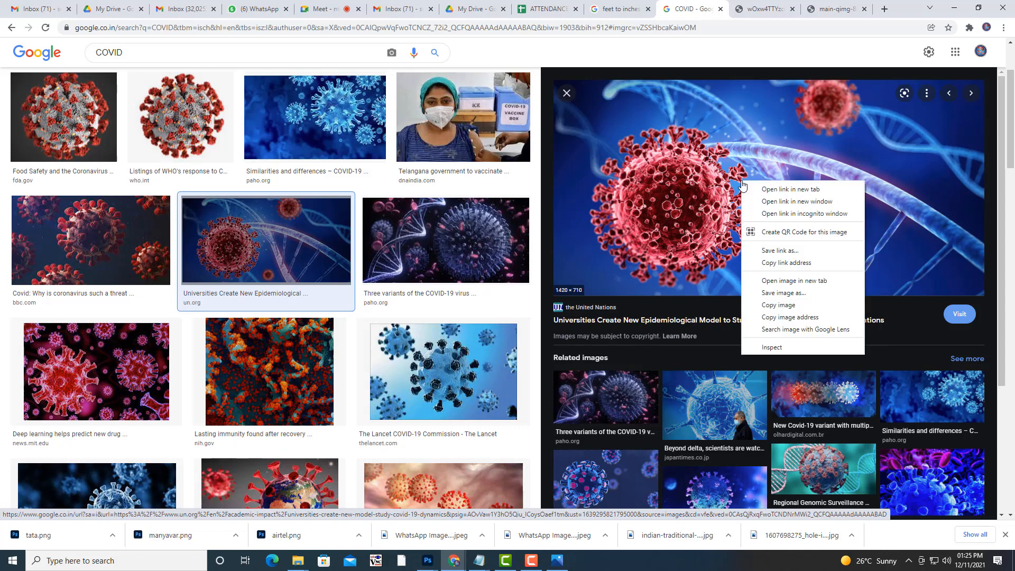
click(816, 293)
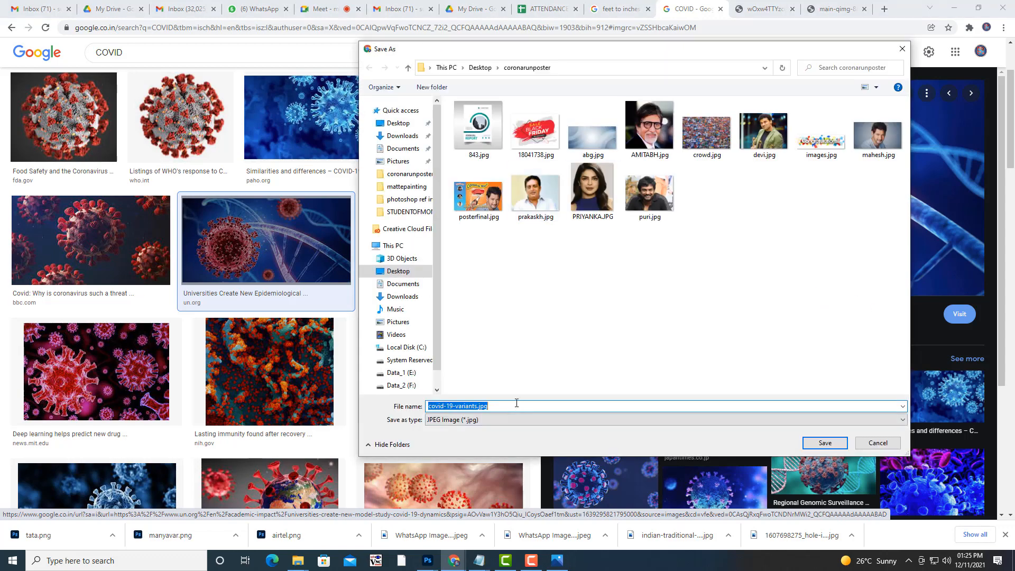
text(COVID)
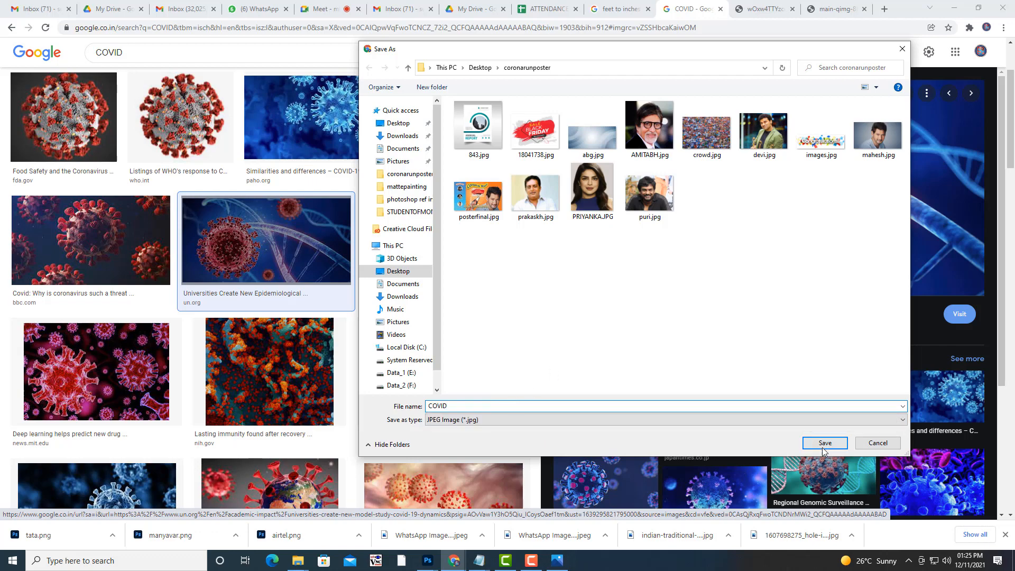
click(823, 444)
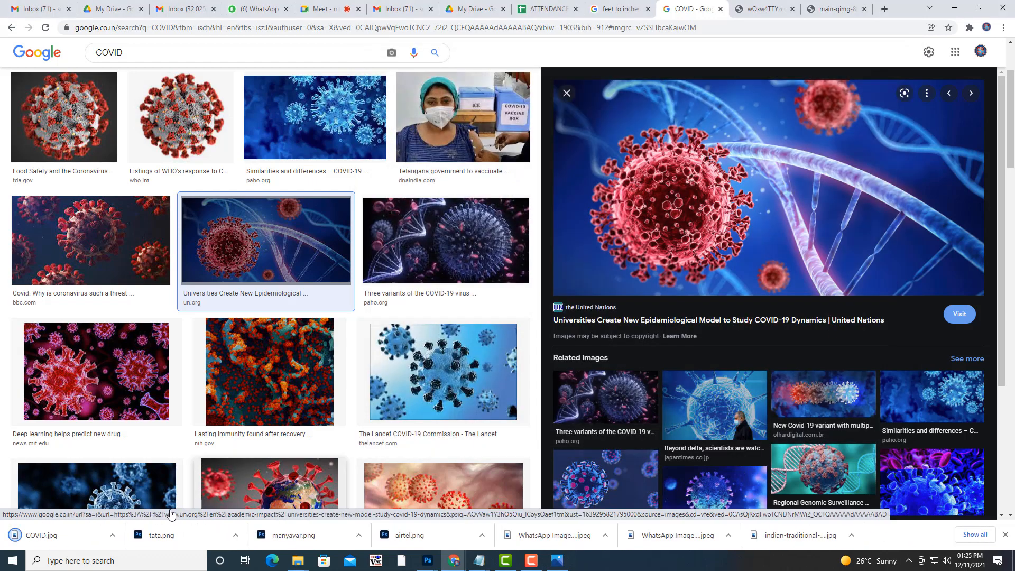
Step: Show the downloaded COVID.jpg in its folder and open it with Photoshop
click(112, 536)
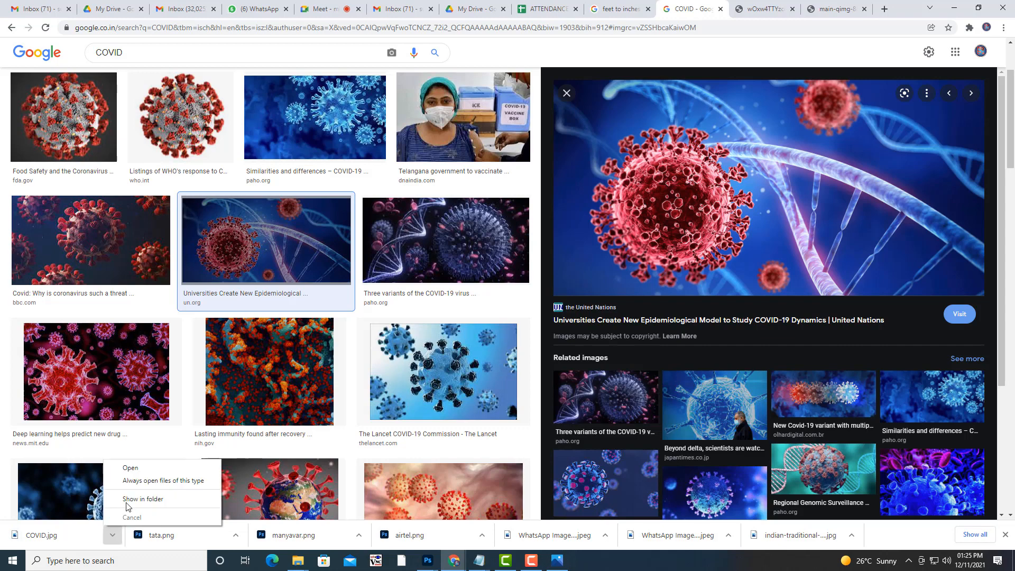
click(130, 503)
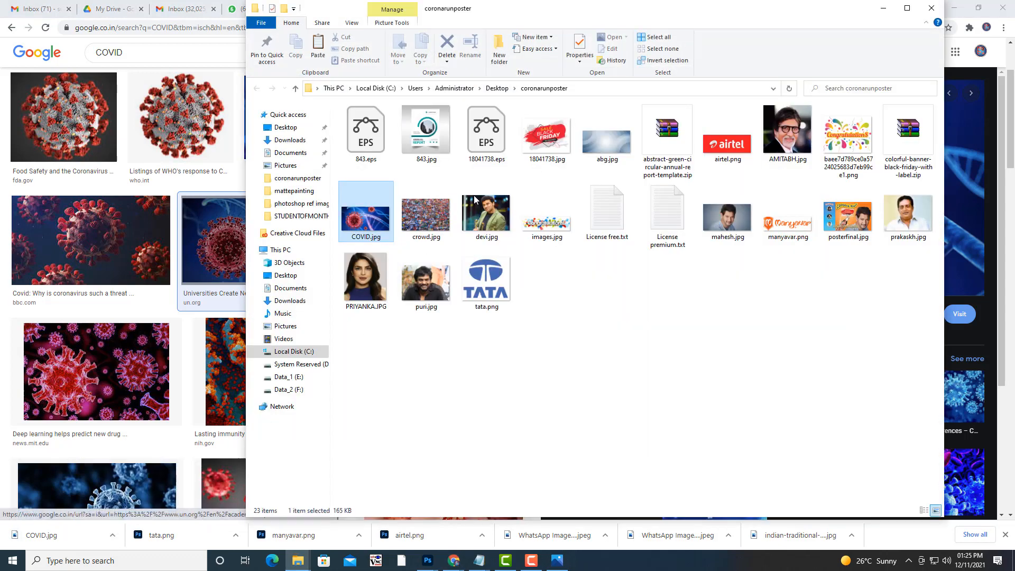
right_click(369, 229)
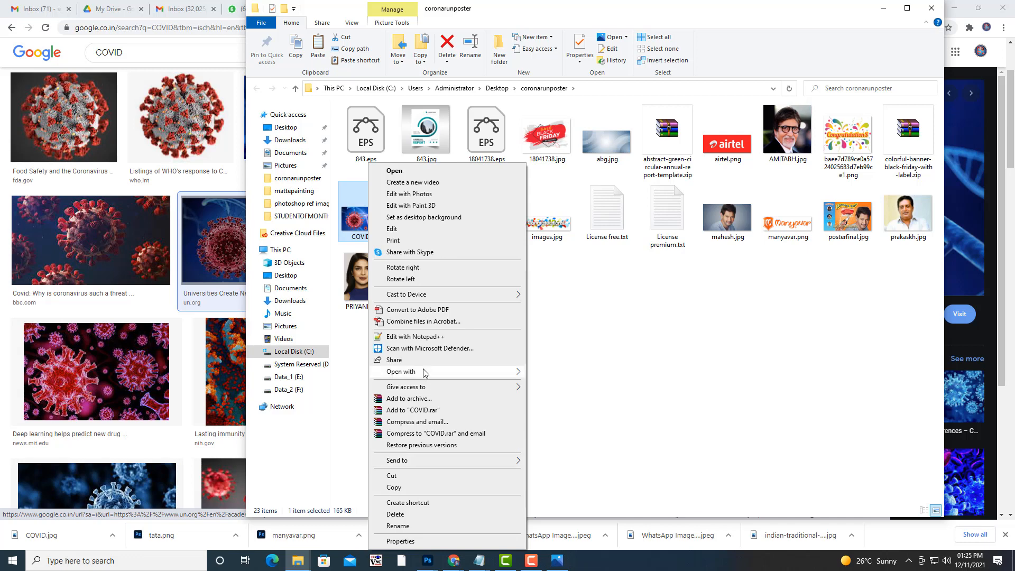
mouse_move(425, 372)
click(606, 389)
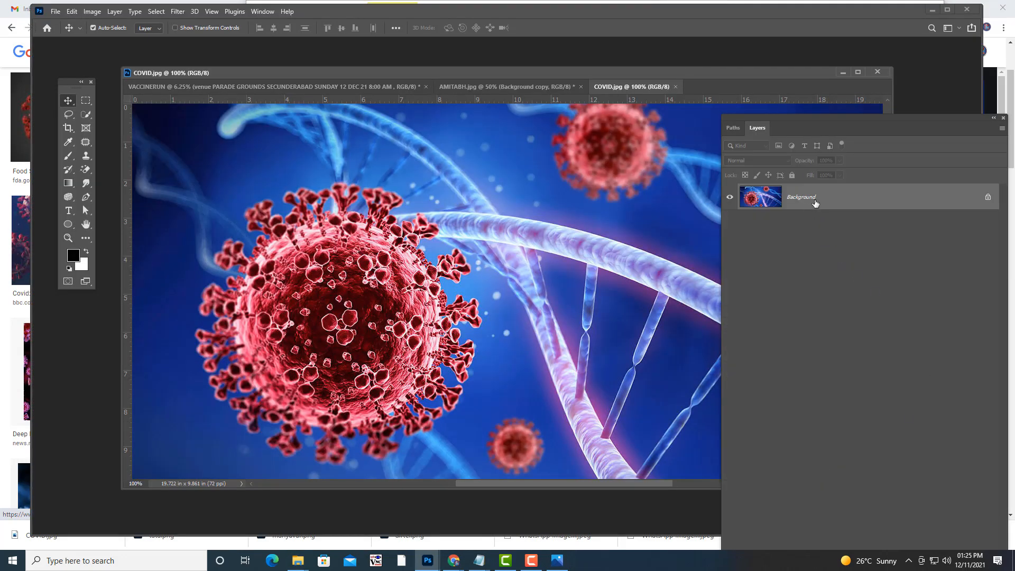
Step: Convert the COVID.jpg background to a smart object and bring it into the VACCINERUN poster document
right_click(824, 195)
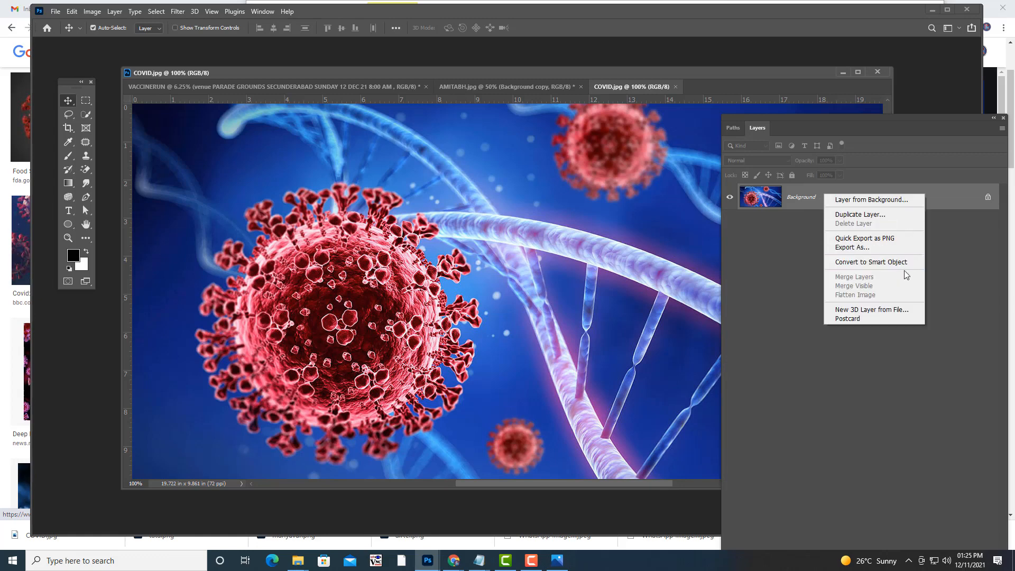
click(902, 263)
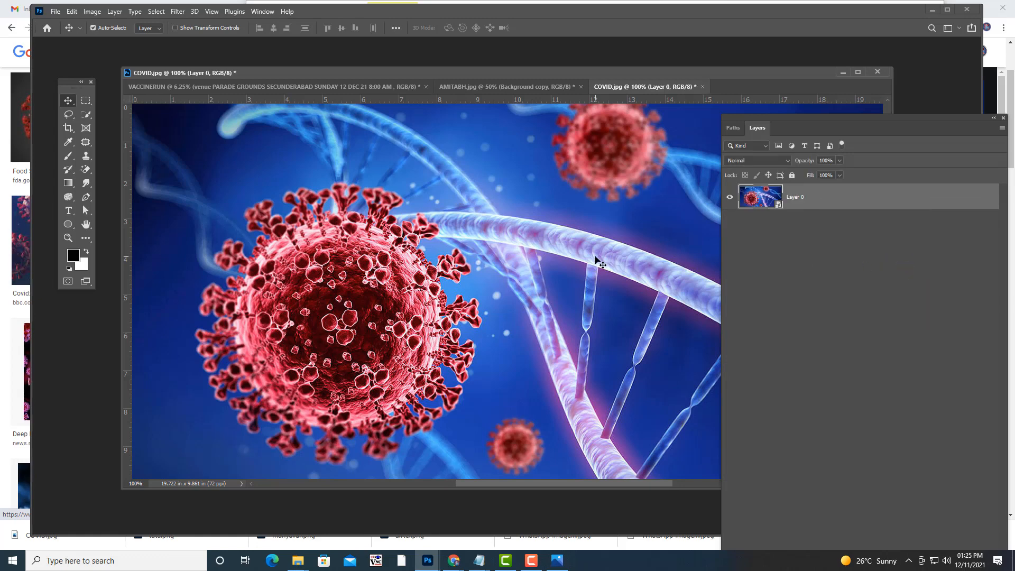
drag(597, 260, 574, 243)
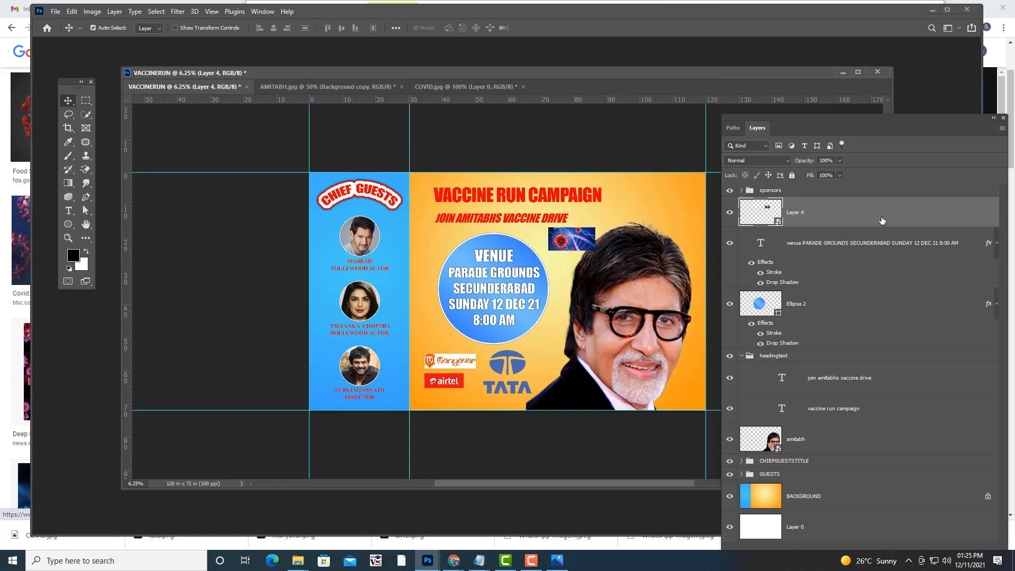
Step: Try to move the COVID image layer down the stack to just above the BACKGROUND layer
drag(882, 220, 851, 478)
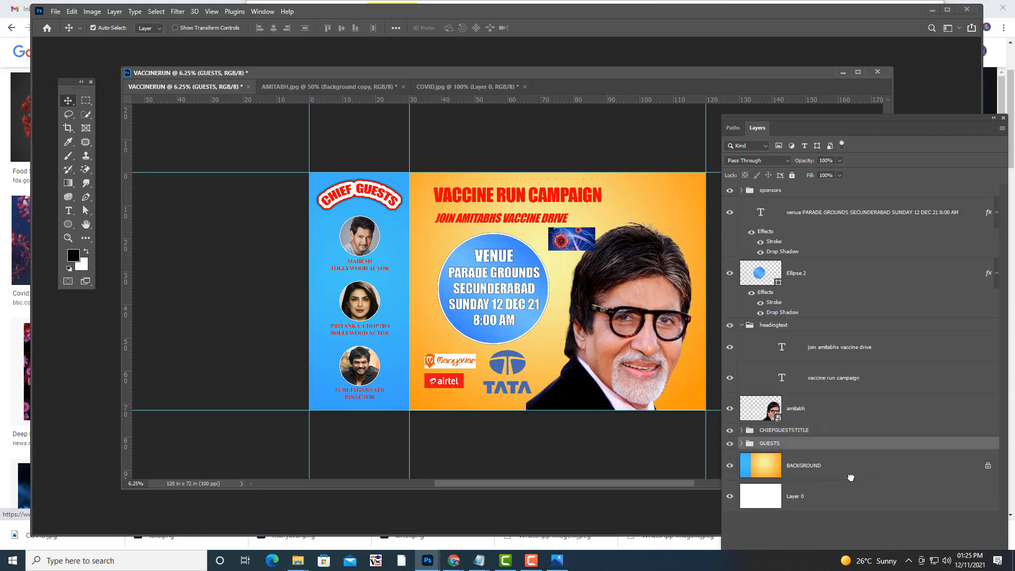
drag(766, 117, 799, 112)
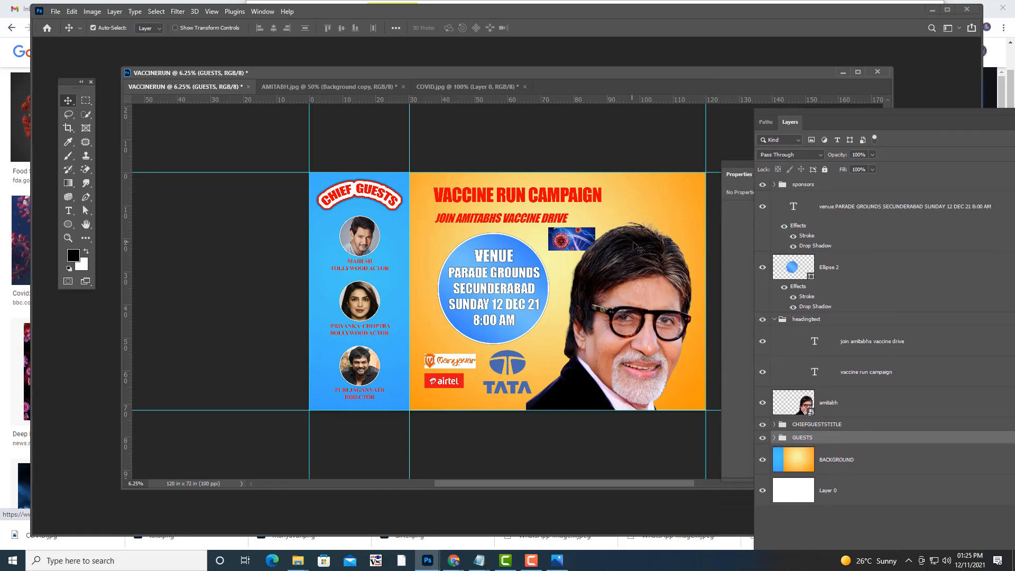
key(ctrl+t)
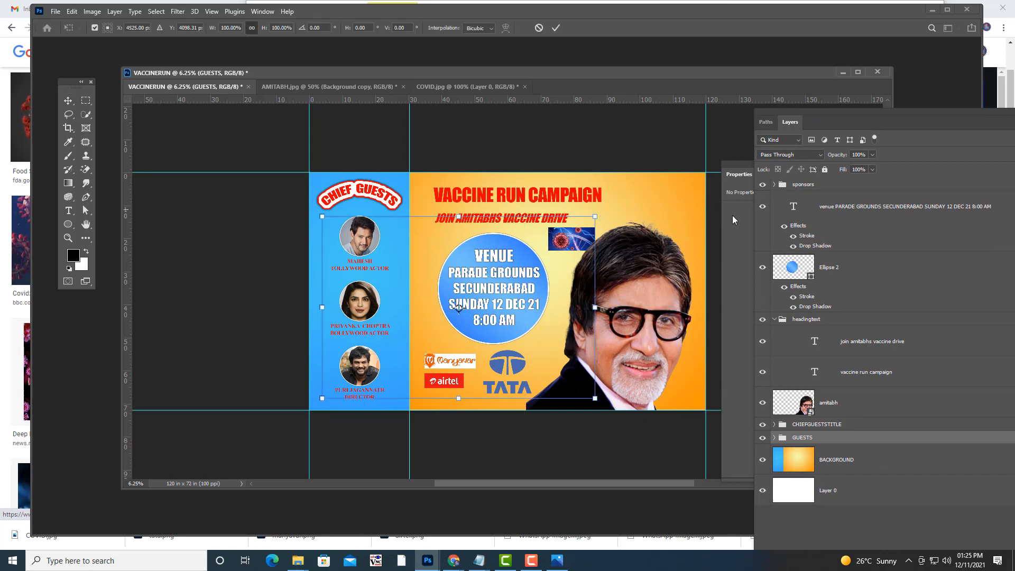
key(Return)
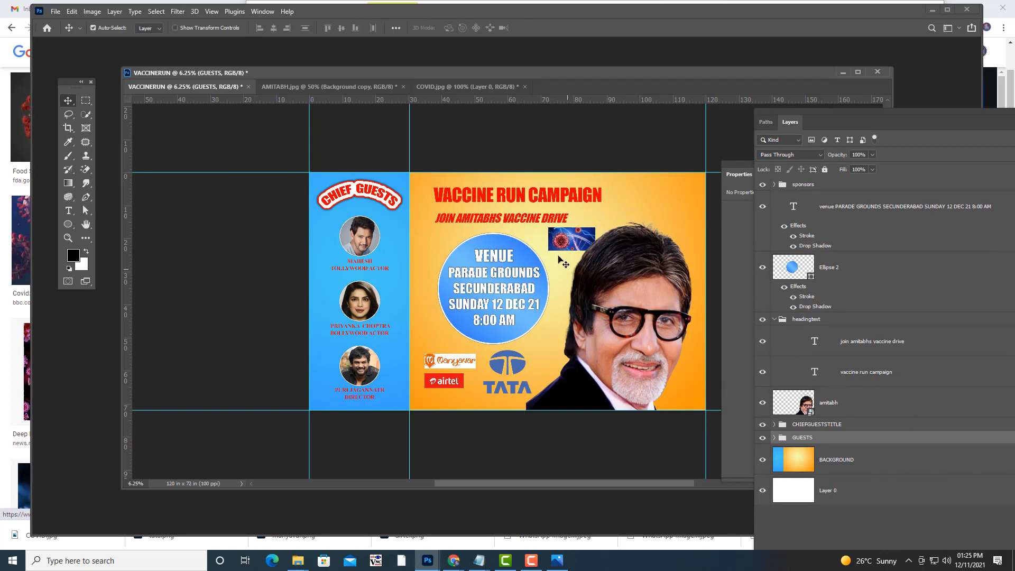
Step: Select the COVID image layer, Layer 4, through the canvas and restack it directly above the amitabh layer
right_click(569, 236)
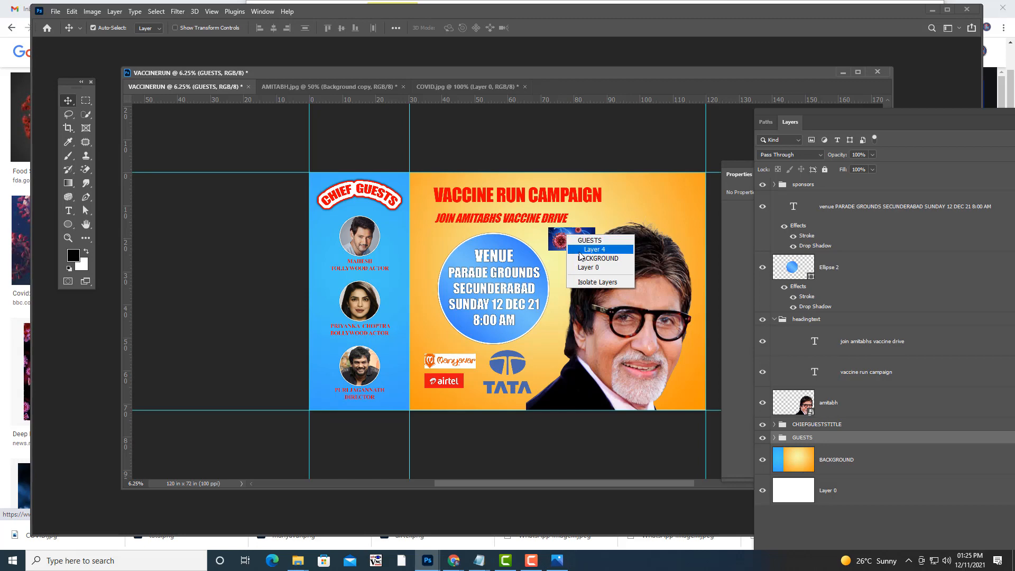
click(586, 250)
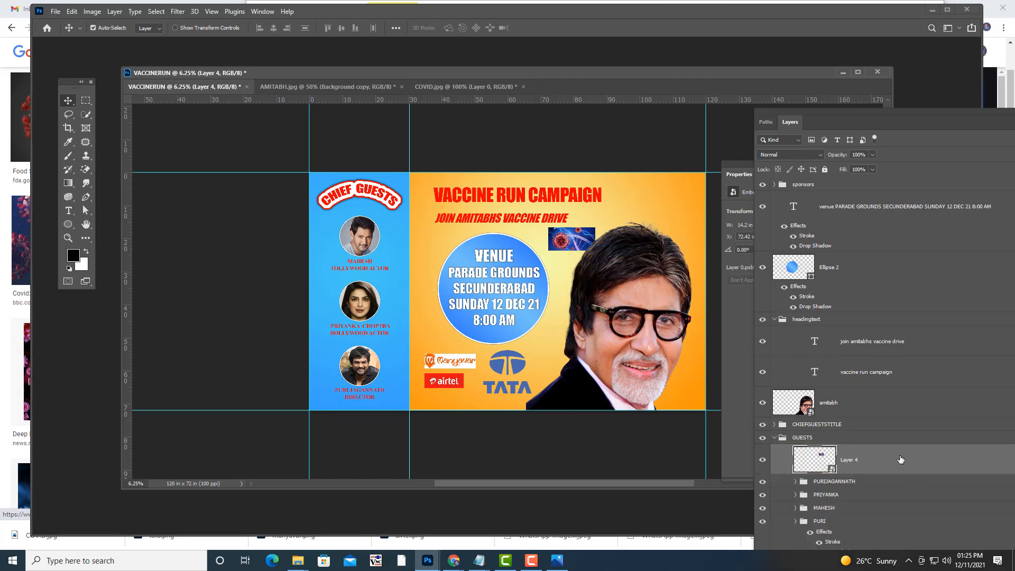
drag(901, 459, 883, 387)
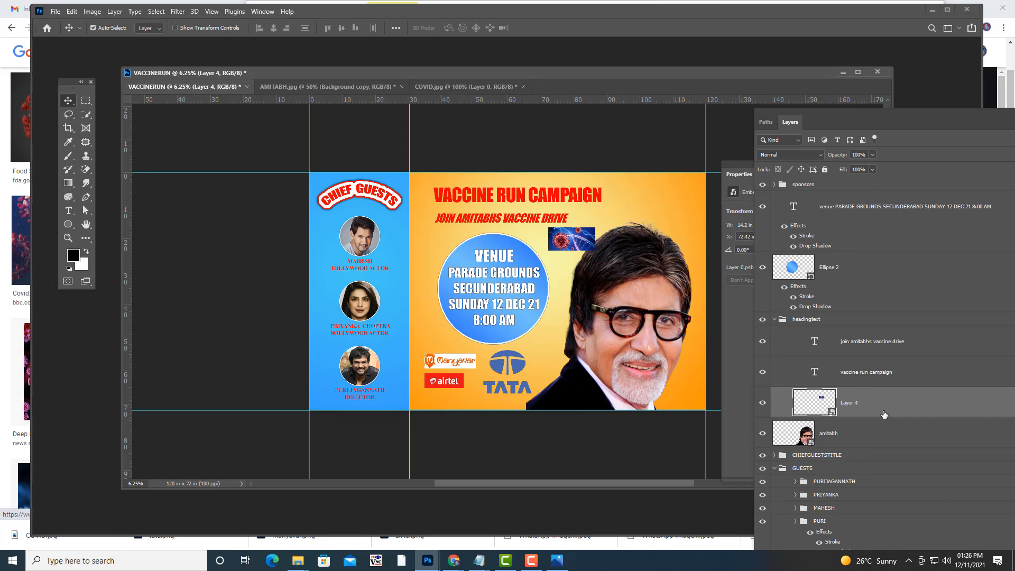
Step: Flip the COVID image horizontally and scale it proportionally to about 151 x 76 in, covering the whole poster
key(ctrl+t)
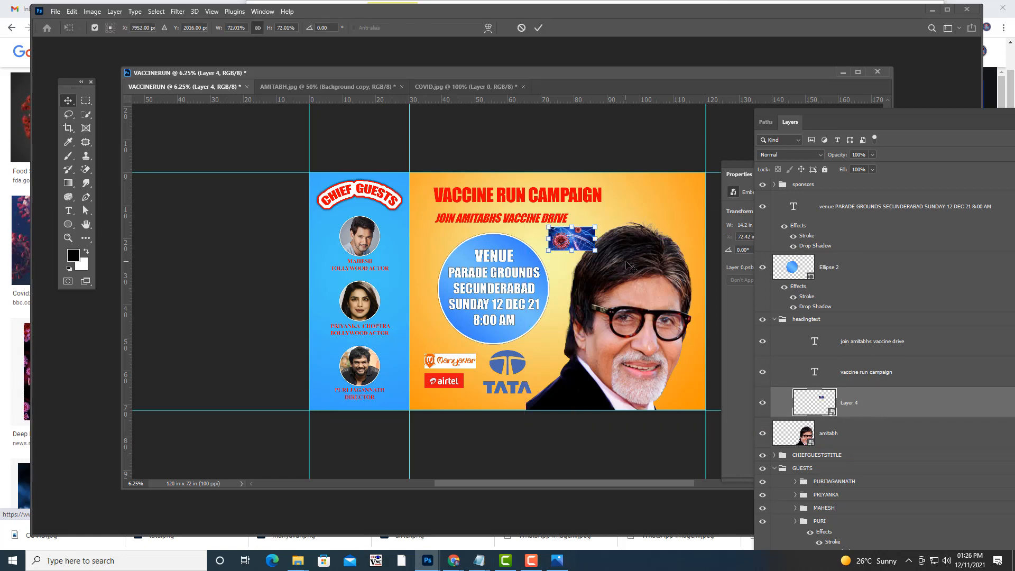
drag(596, 226, 793, 138)
drag(637, 200, 578, 253)
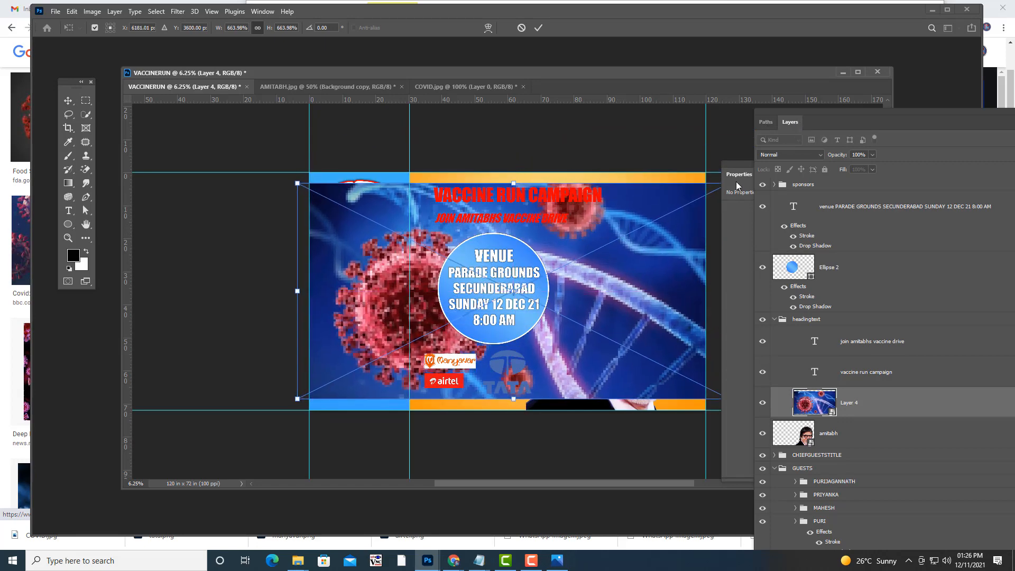
key(ctrl+minus)
right_click(628, 237)
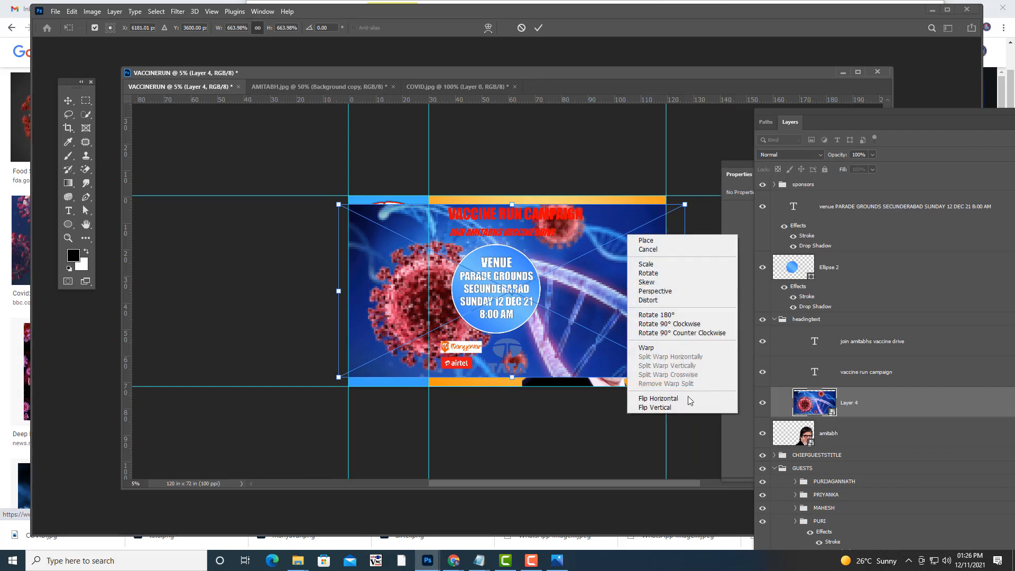
click(684, 396)
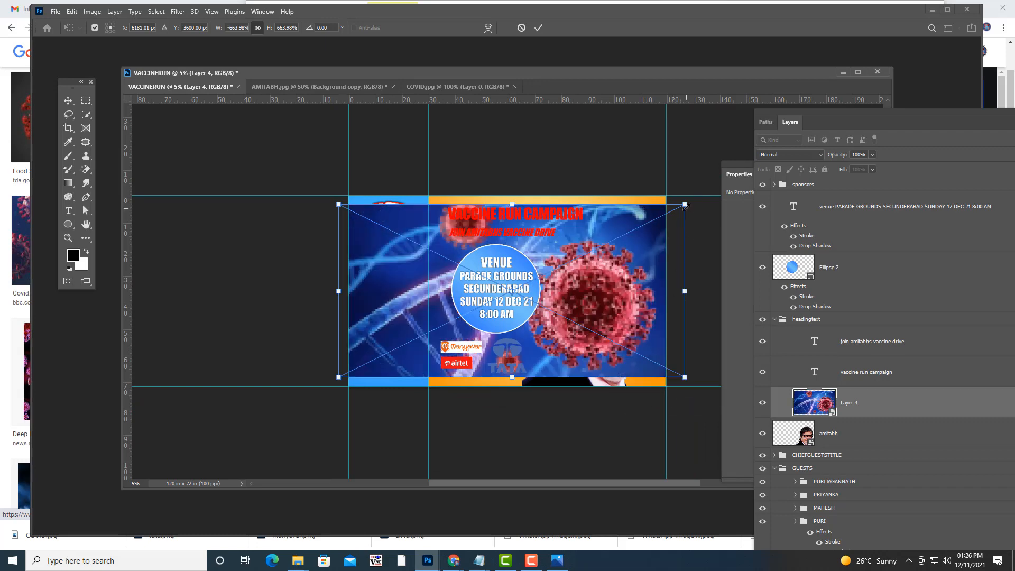
drag(685, 204, 708, 183)
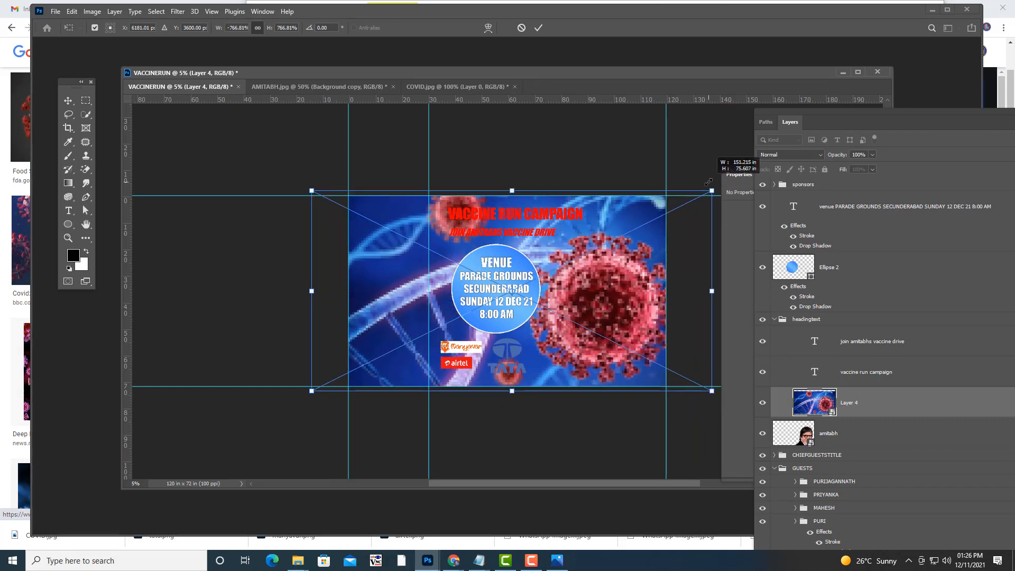
key(Return)
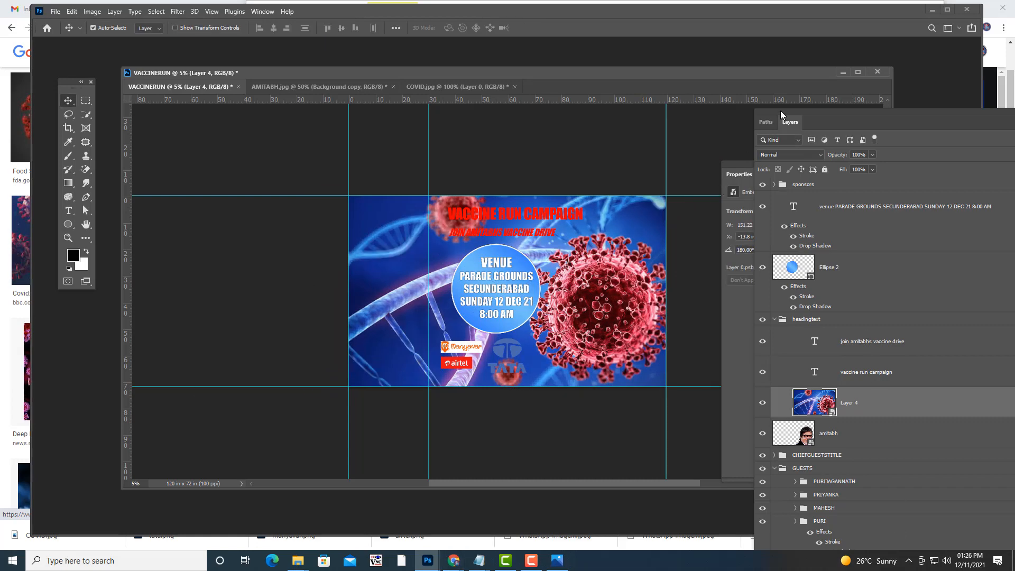
Step: Move Layer 4 down into the lowest MAHESH group, behind the large portrait, and shift the image slightly left on the poster
drag(781, 114, 740, 80)
scroll(921, 357, down, 2)
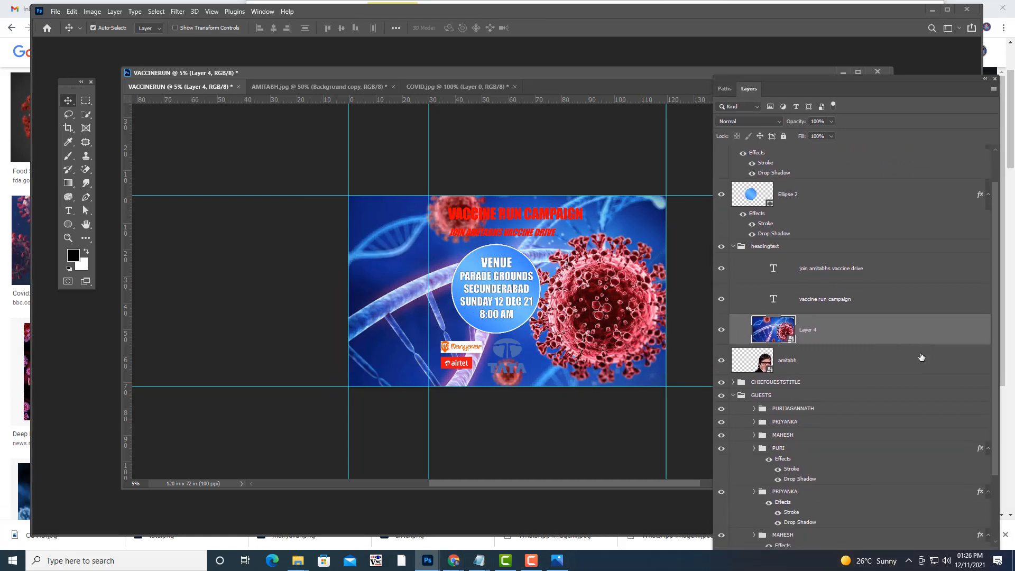
scroll(921, 357, down, 3)
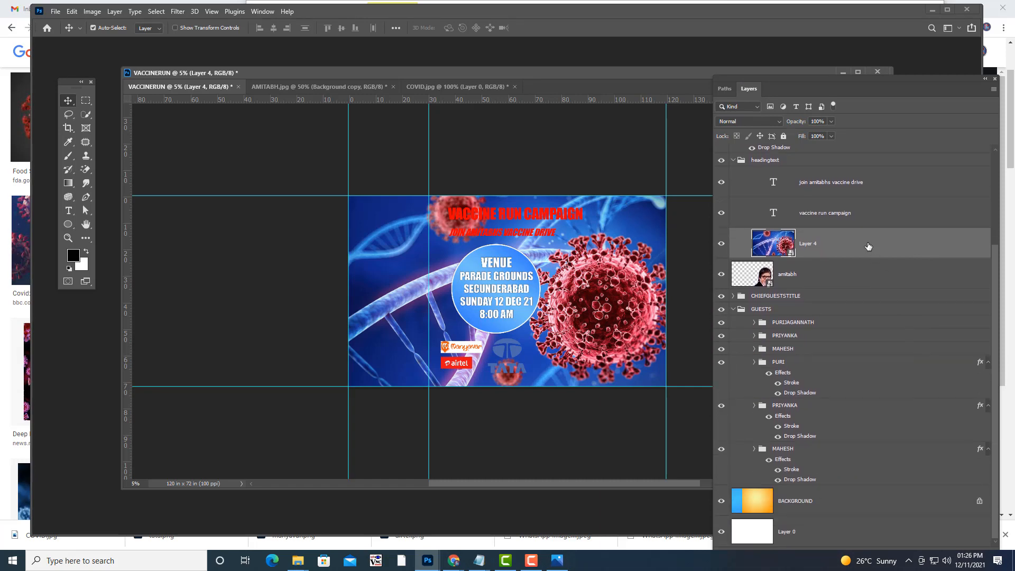
drag(867, 247, 860, 480)
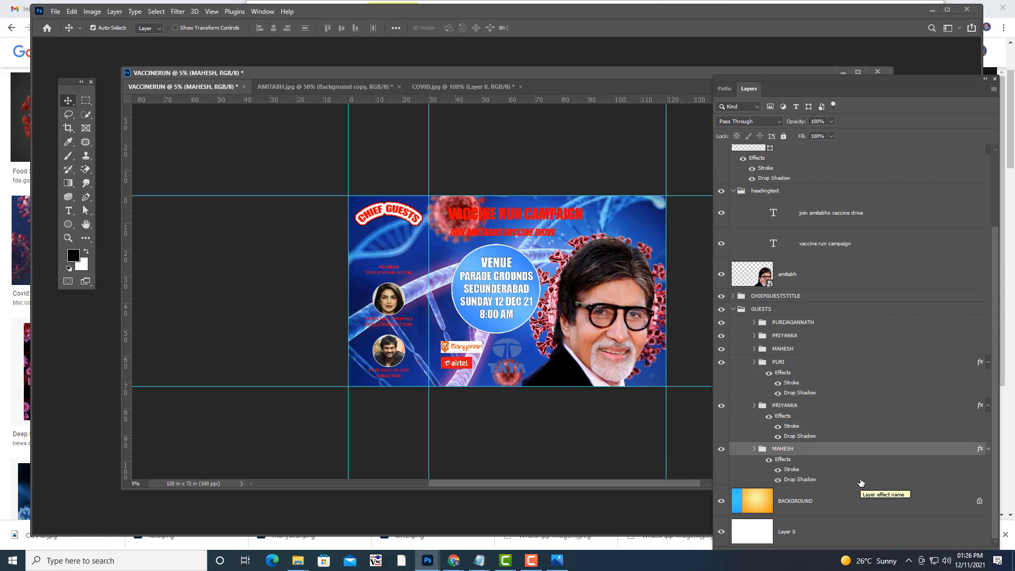
drag(630, 213, 601, 212)
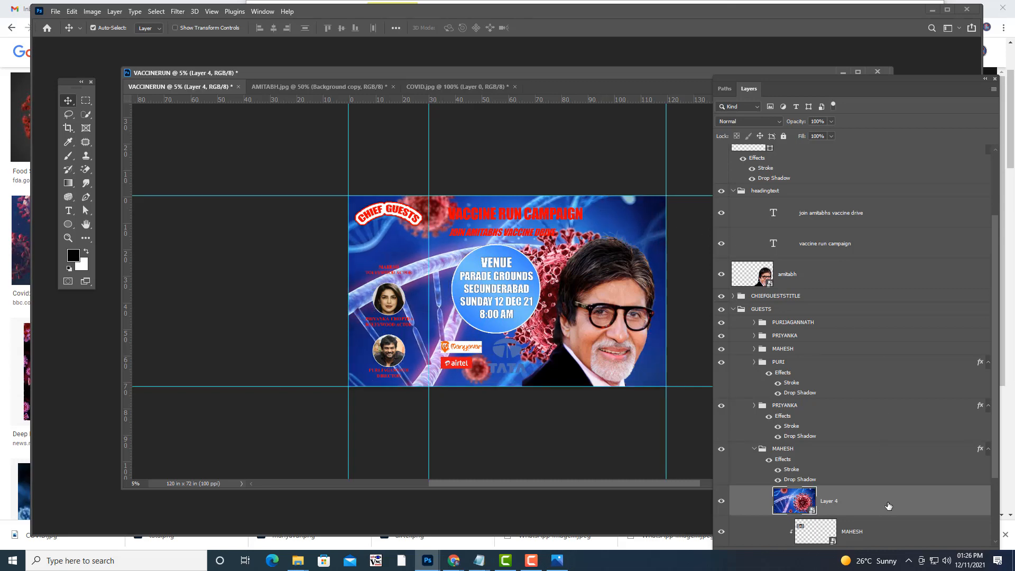
Step: Preview other blend modes on Layer 4, keep it at Normal, and reduce its opacity to 18%
click(758, 121)
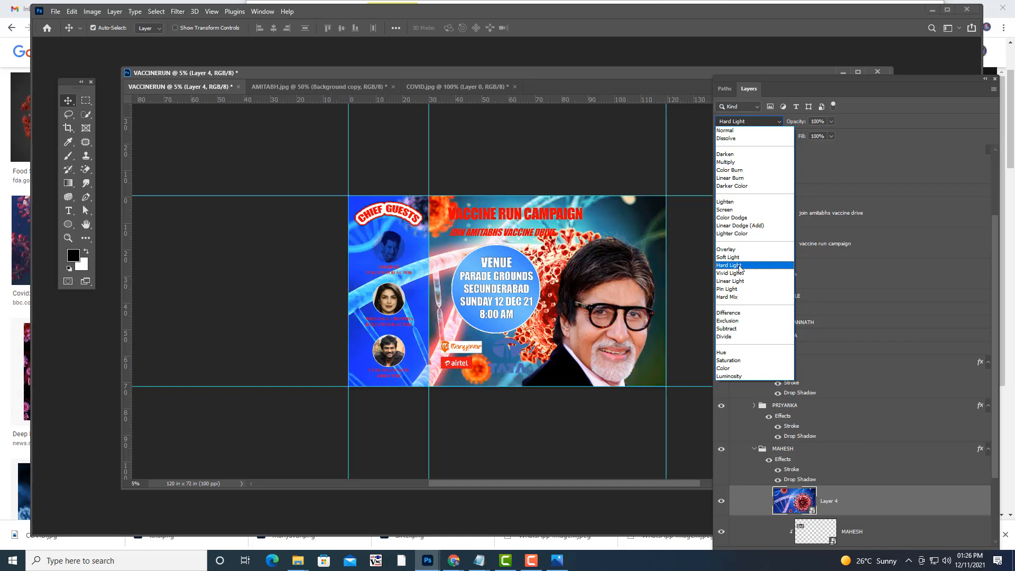
click(760, 131)
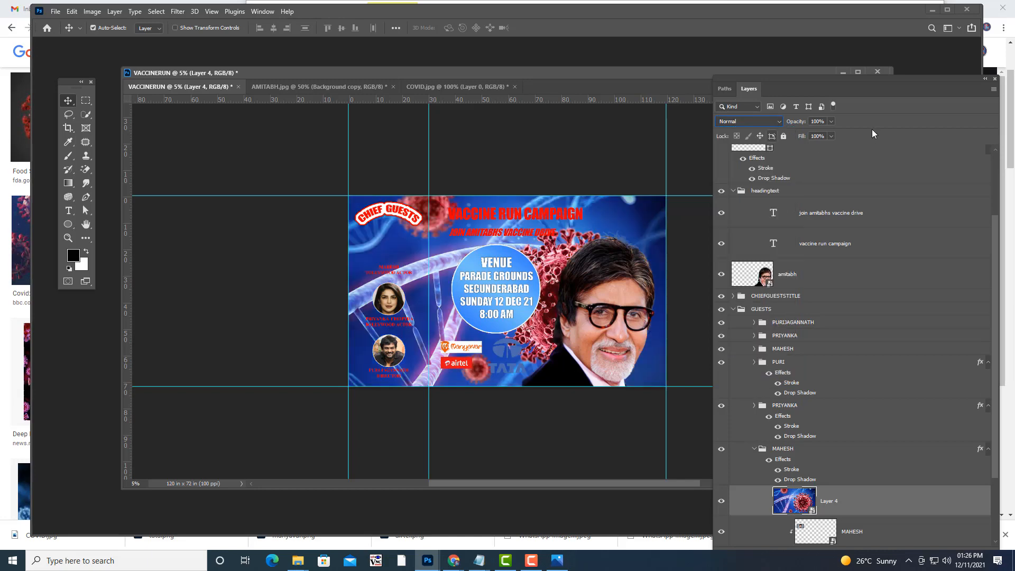
click(831, 121)
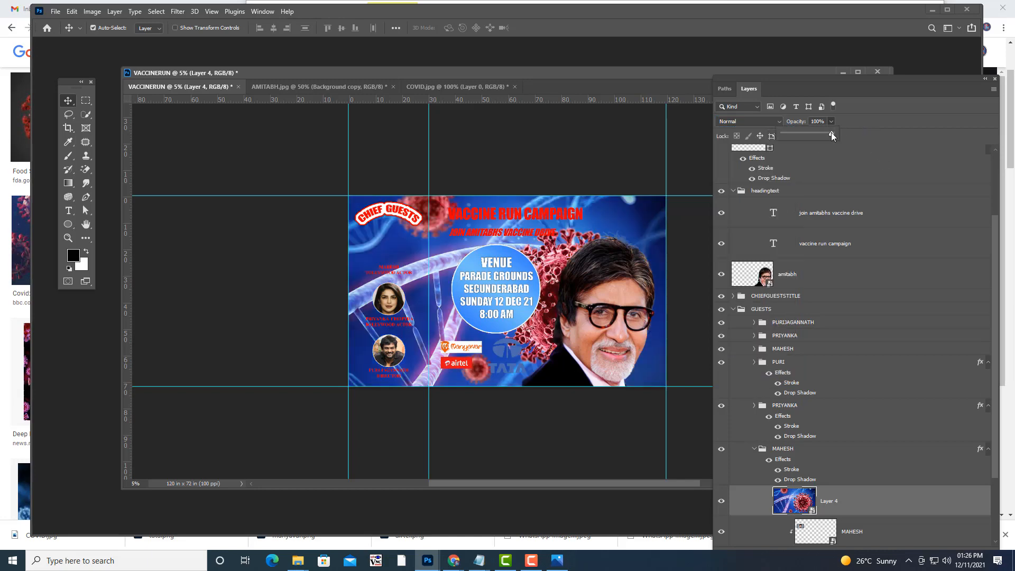
drag(831, 135, 804, 136)
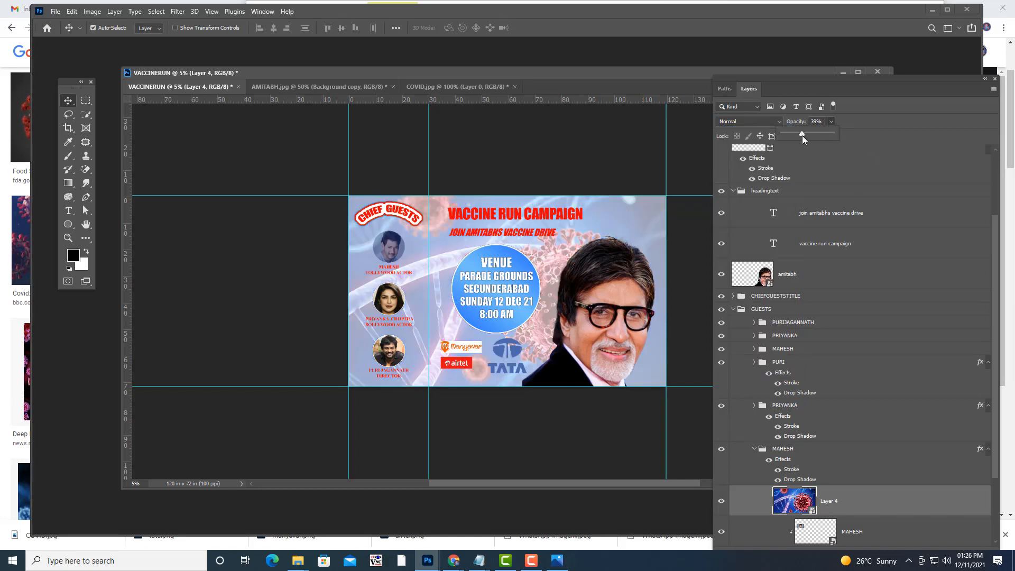
drag(791, 135, 792, 136)
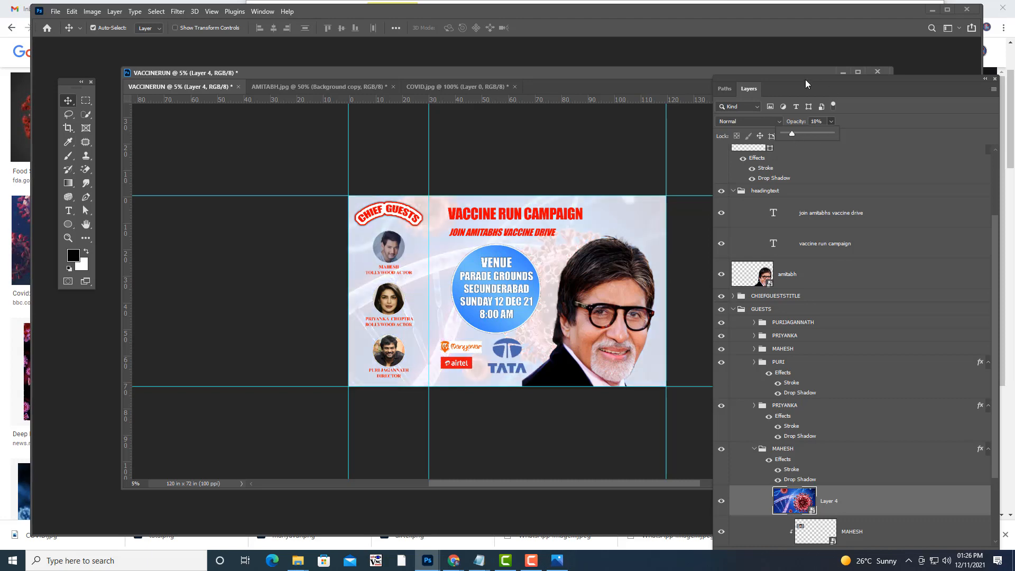
drag(805, 79, 774, 14)
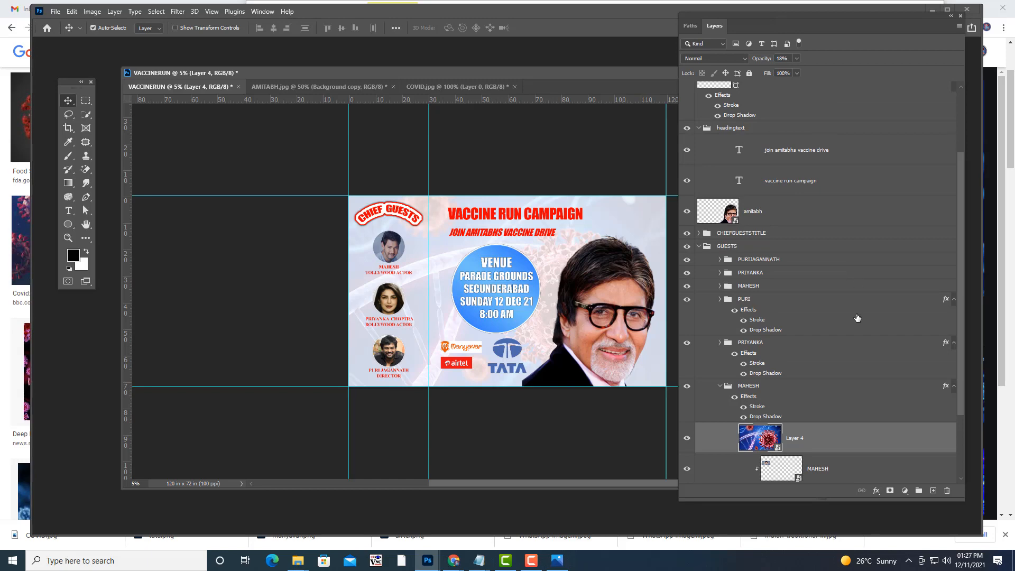
Step: Move Layer 4 out of the lowest MAHESH group to directly above that group, and set its opacity to 24%
scroll(857, 317, down, 4)
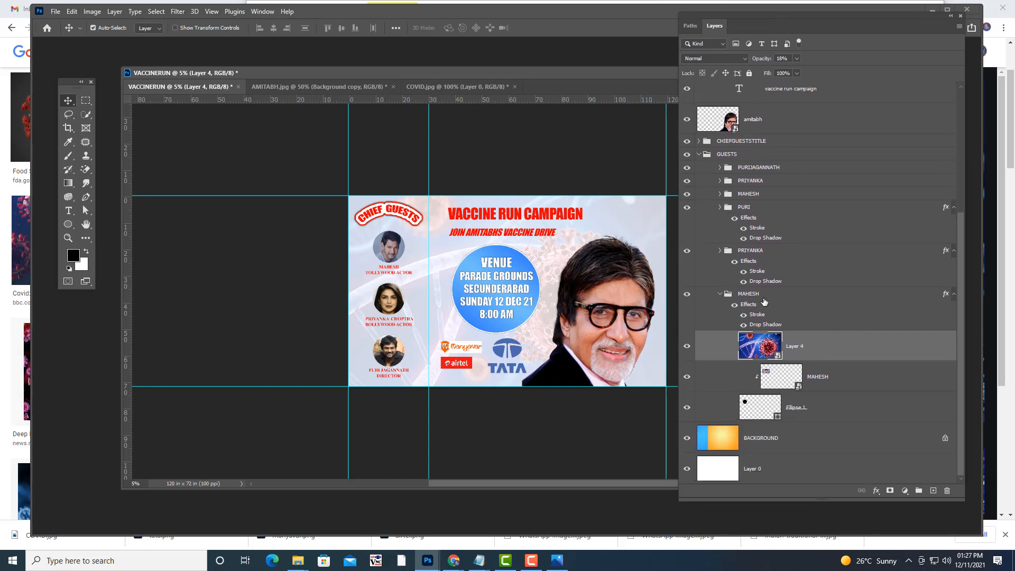
drag(854, 347, 835, 290)
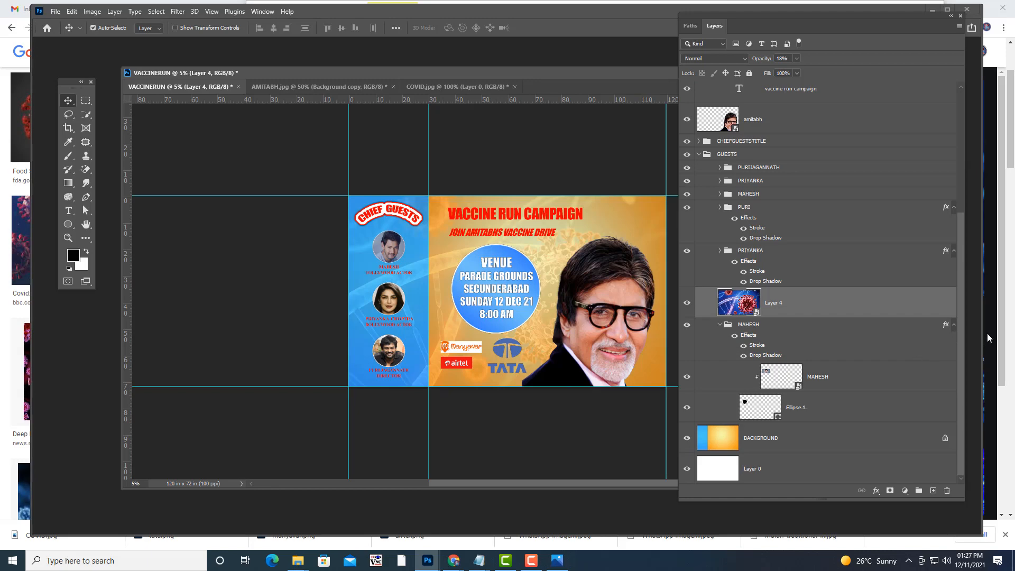
click(720, 325)
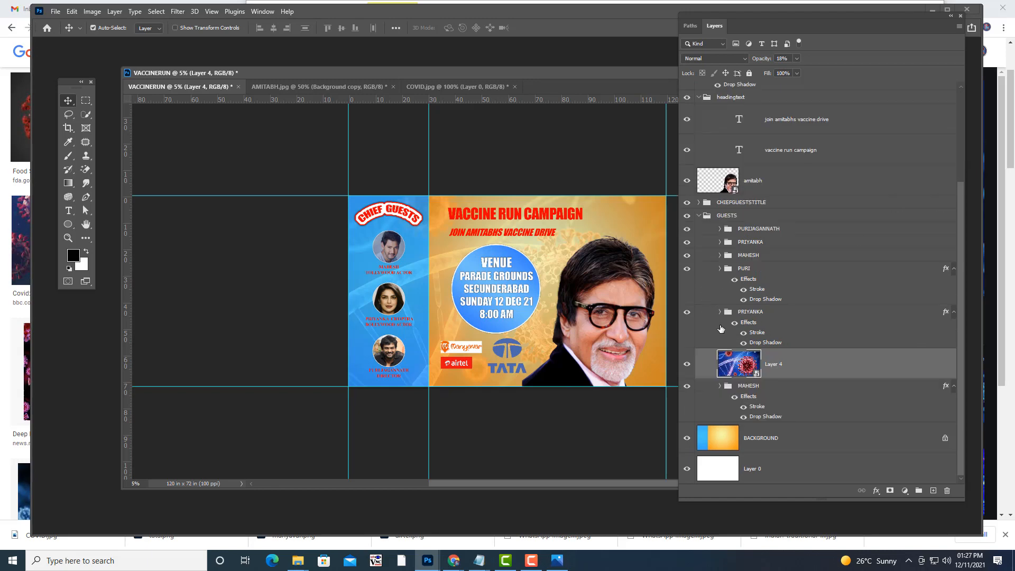
drag(716, 24, 742, 35)
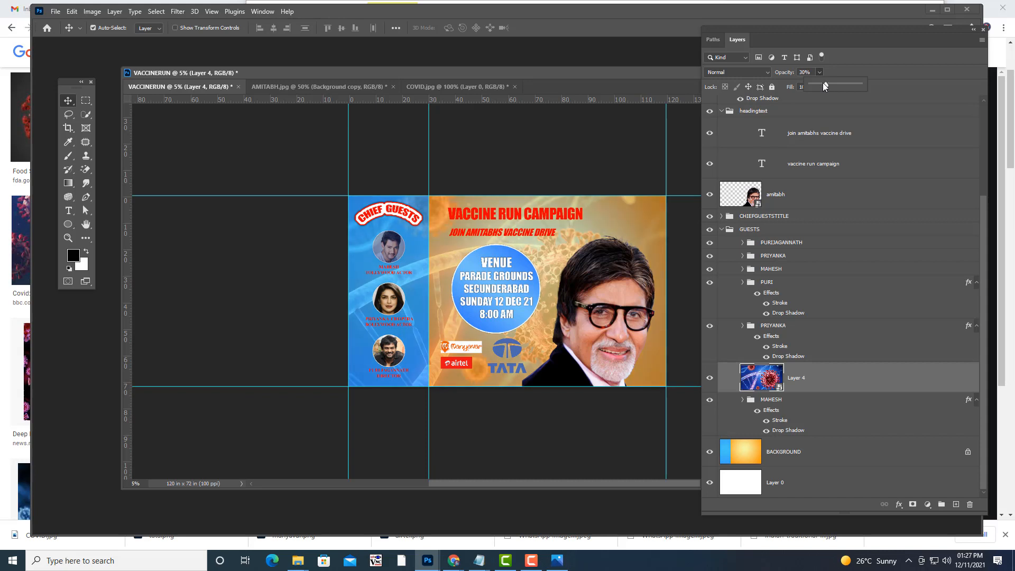
drag(824, 83, 822, 83)
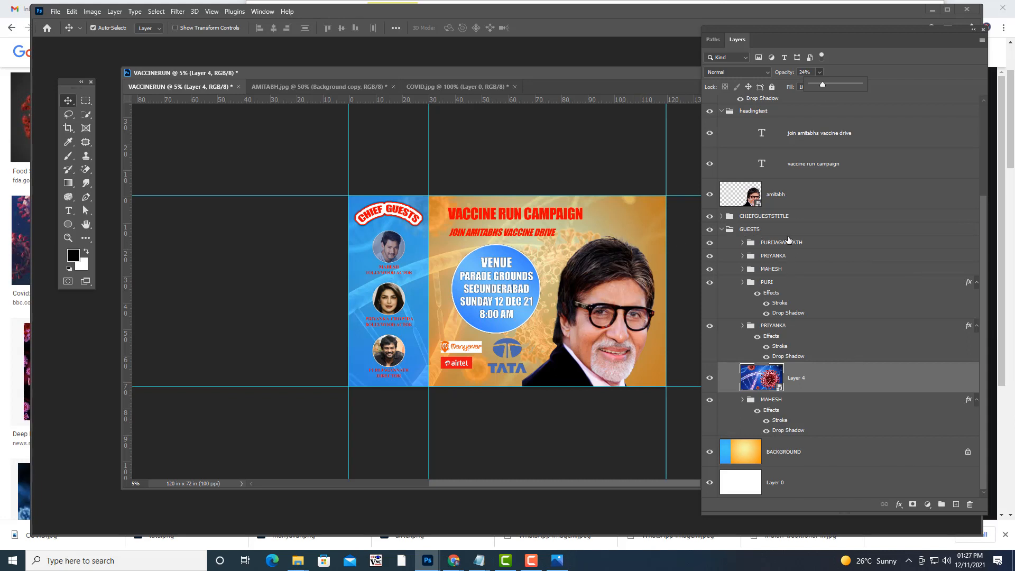
Step: Select the "vaccine run campaign" headline layer and add a Stroke effect coloured white (ffffff)
scroll(788, 241, up, 1)
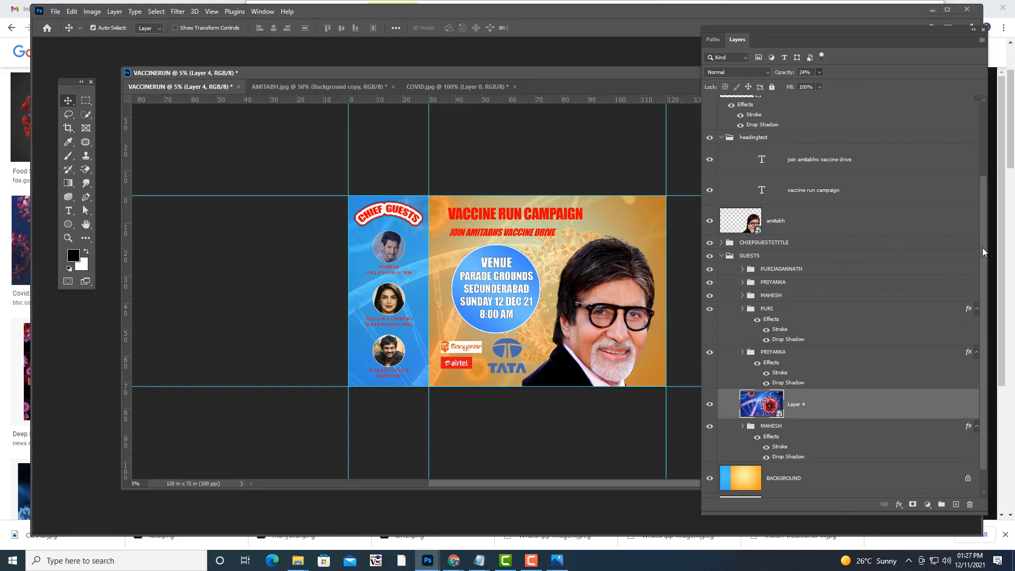
drag(980, 250, 972, 127)
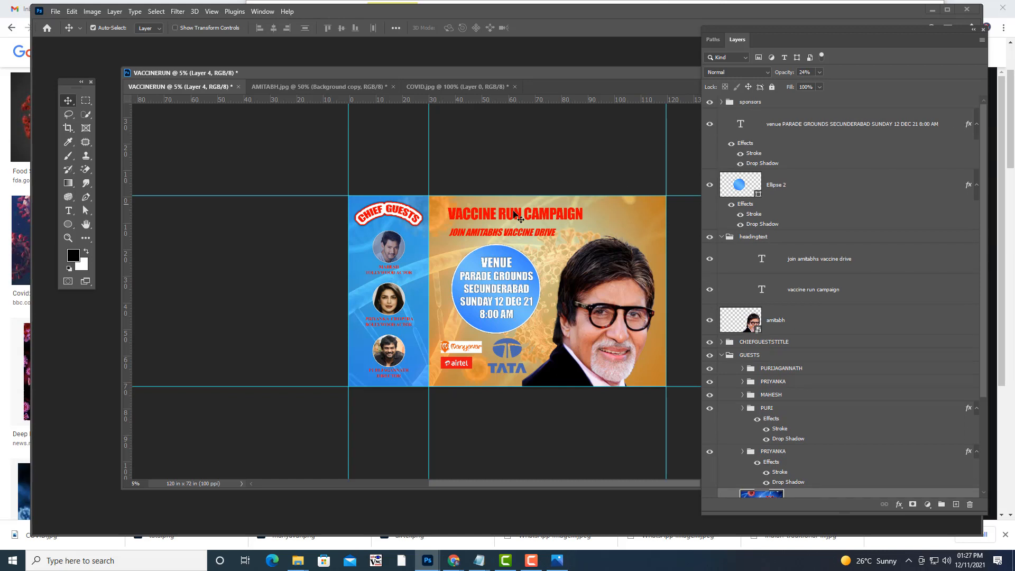
right_click(533, 223)
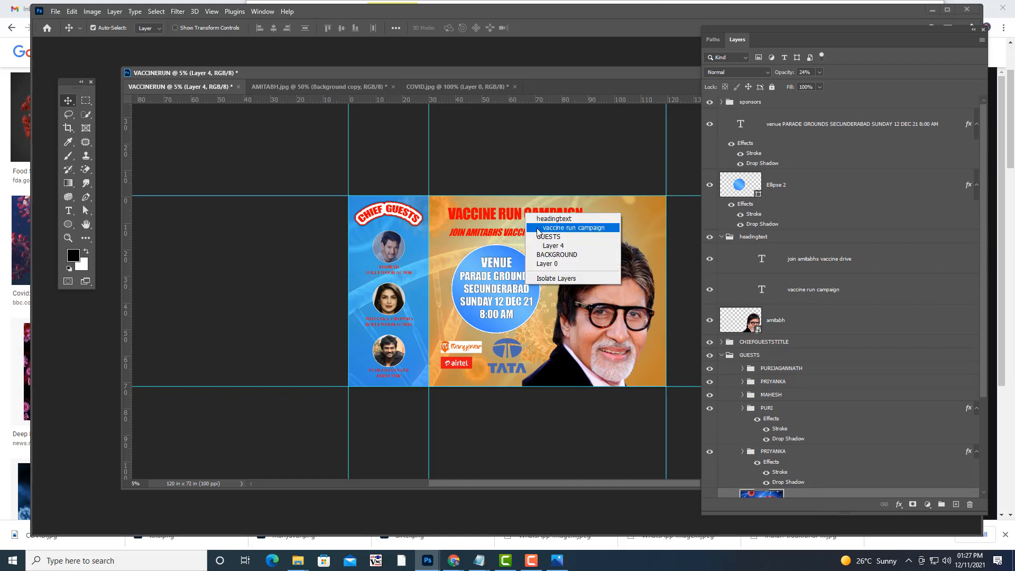
click(539, 229)
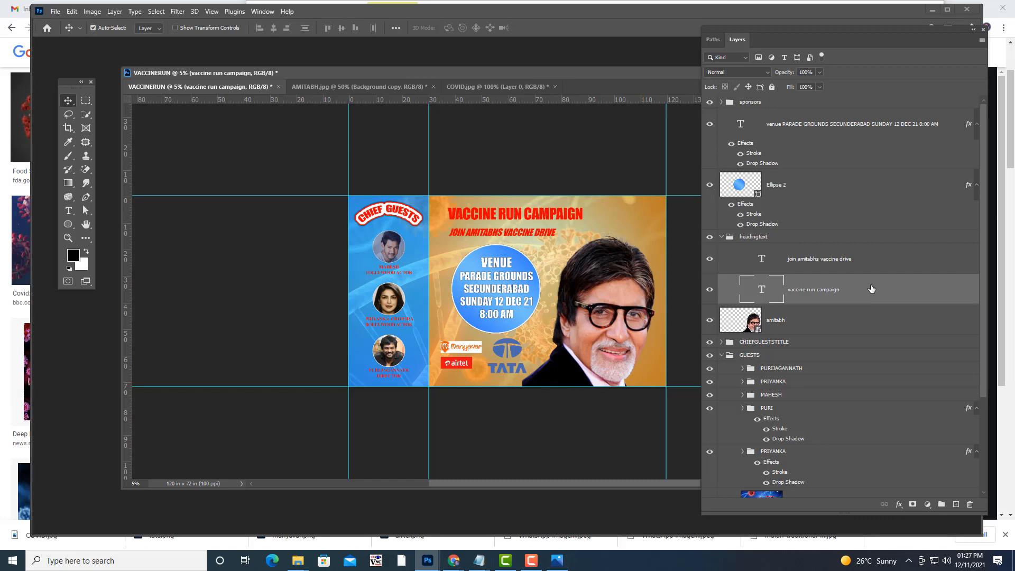
double_click(872, 288)
drag(560, 75, 809, 75)
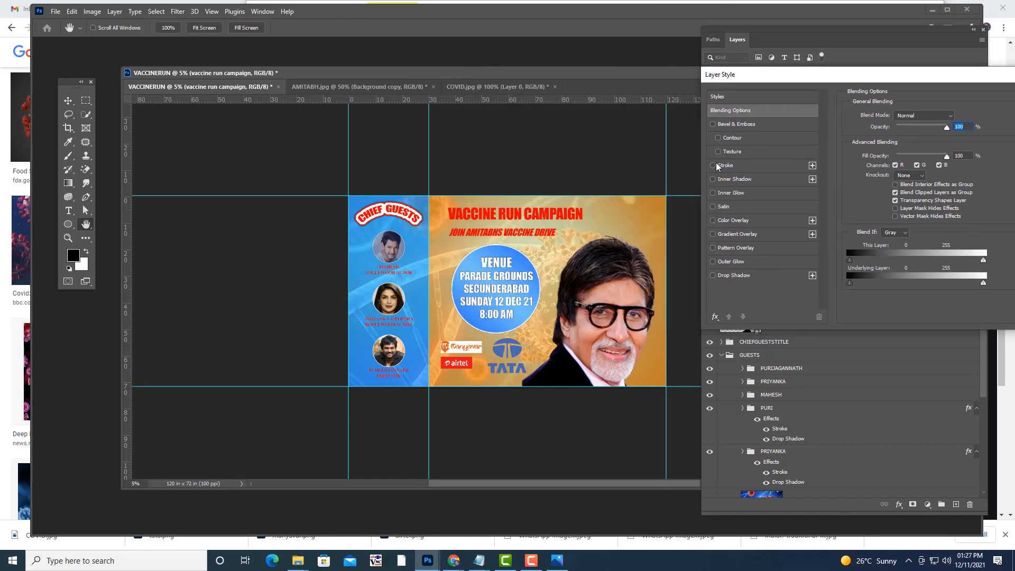
click(741, 168)
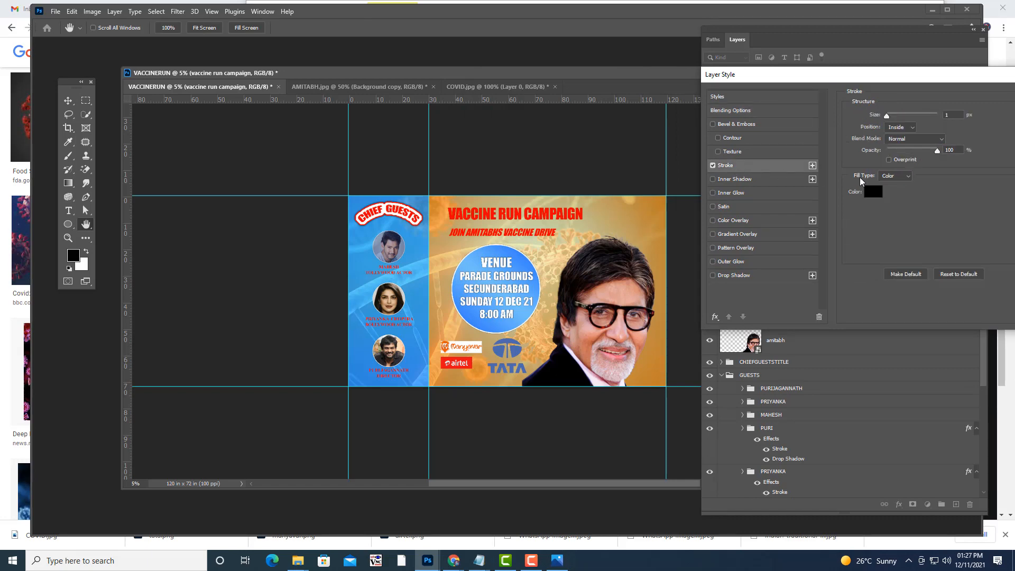
click(867, 194)
drag(639, 138, 577, 99)
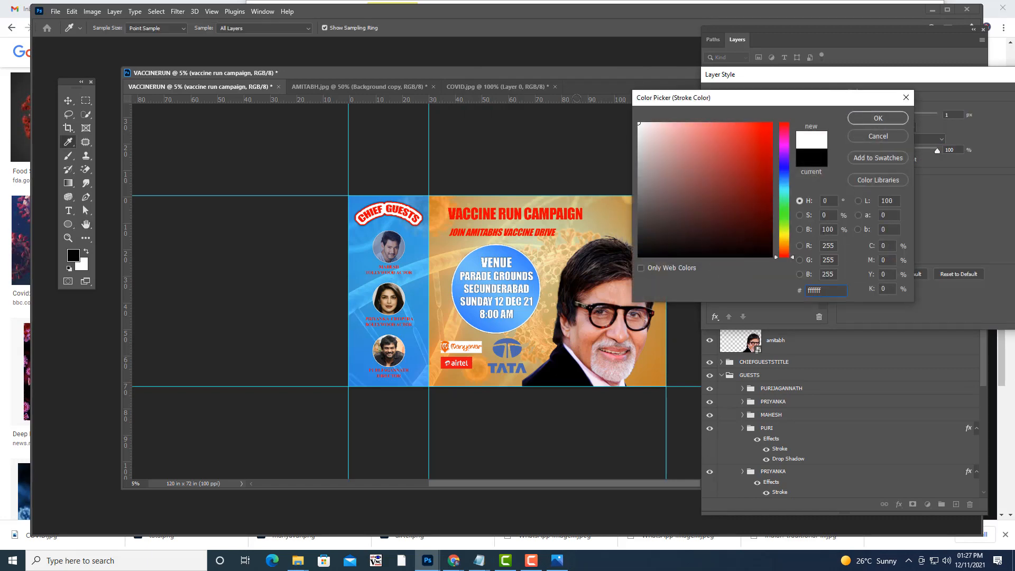
click(895, 121)
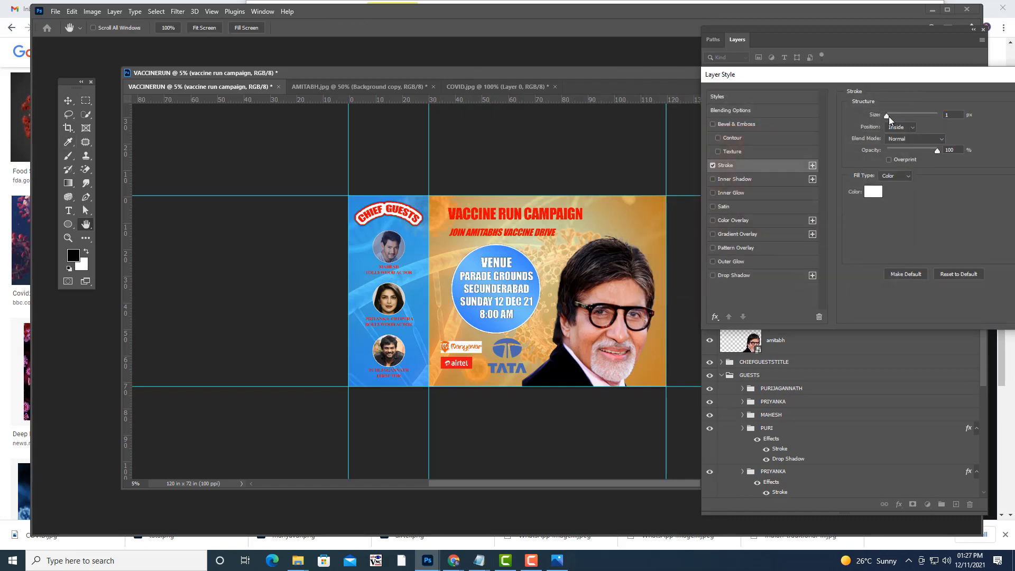
Step: Adjust the headline's stroke, preview a drop shadow but leave it off, and apply the layer style
click(895, 128)
click(894, 138)
click(713, 276)
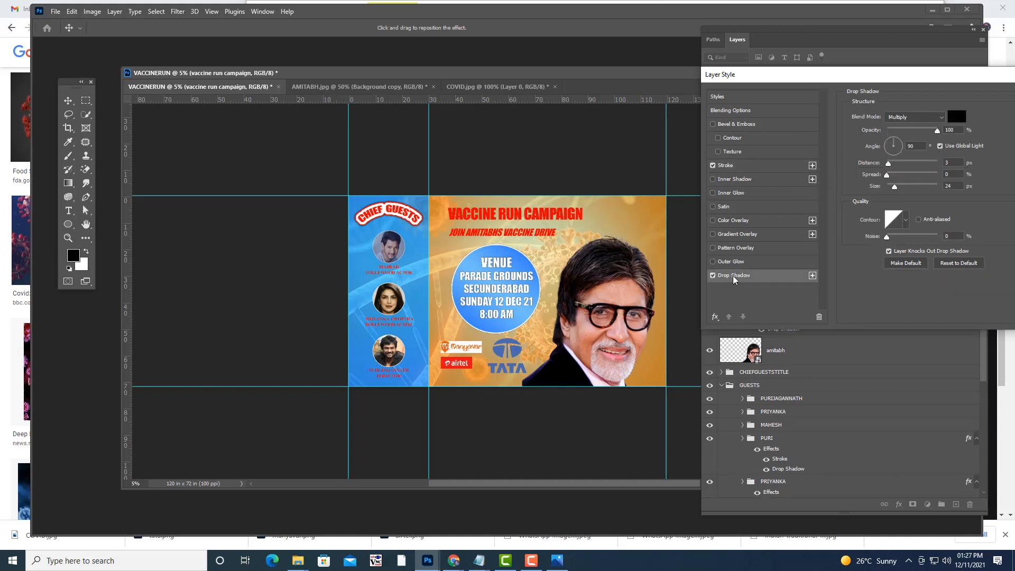
click(713, 275)
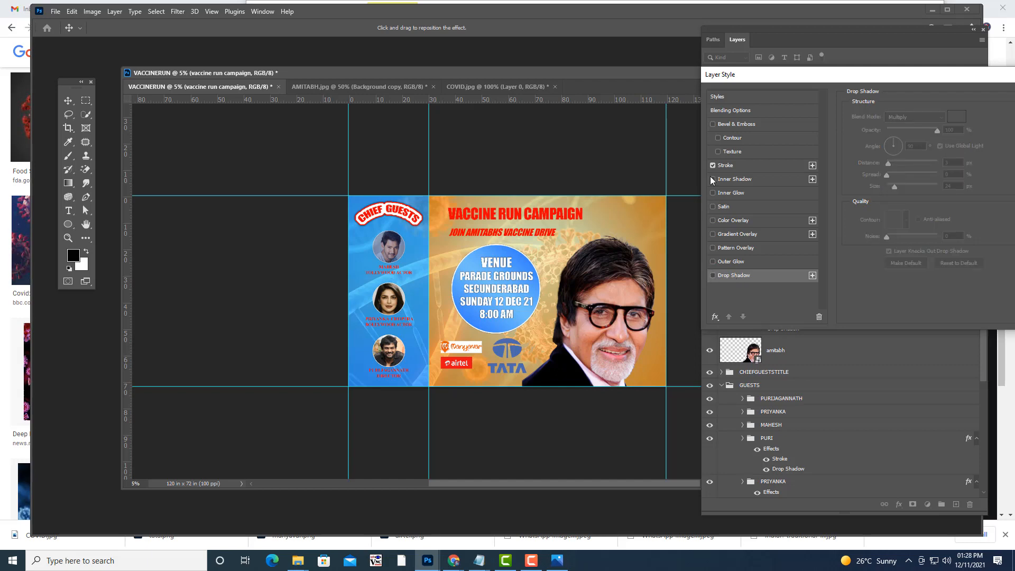
drag(779, 77, 555, 105)
click(847, 126)
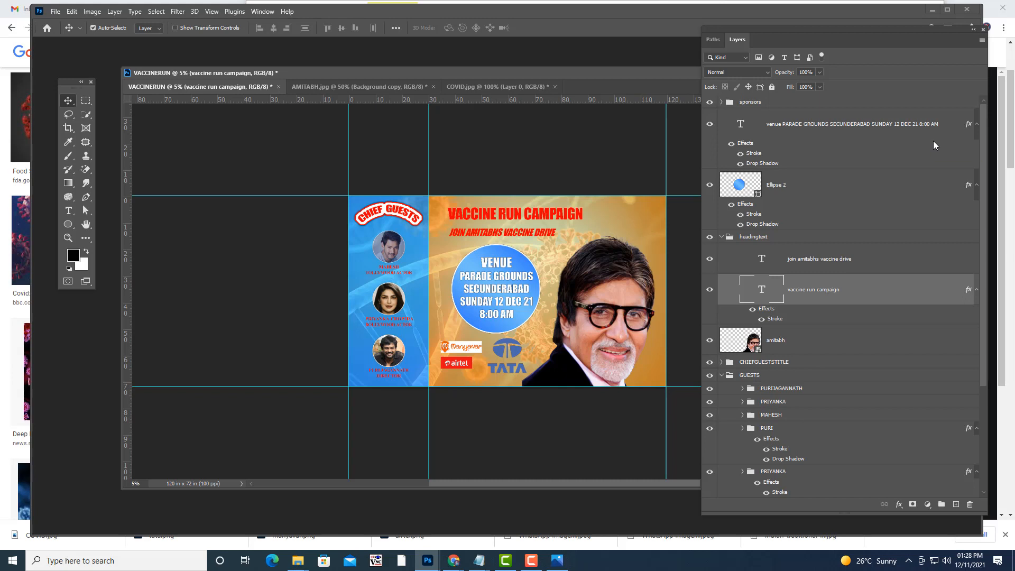
drag(721, 32, 753, 31)
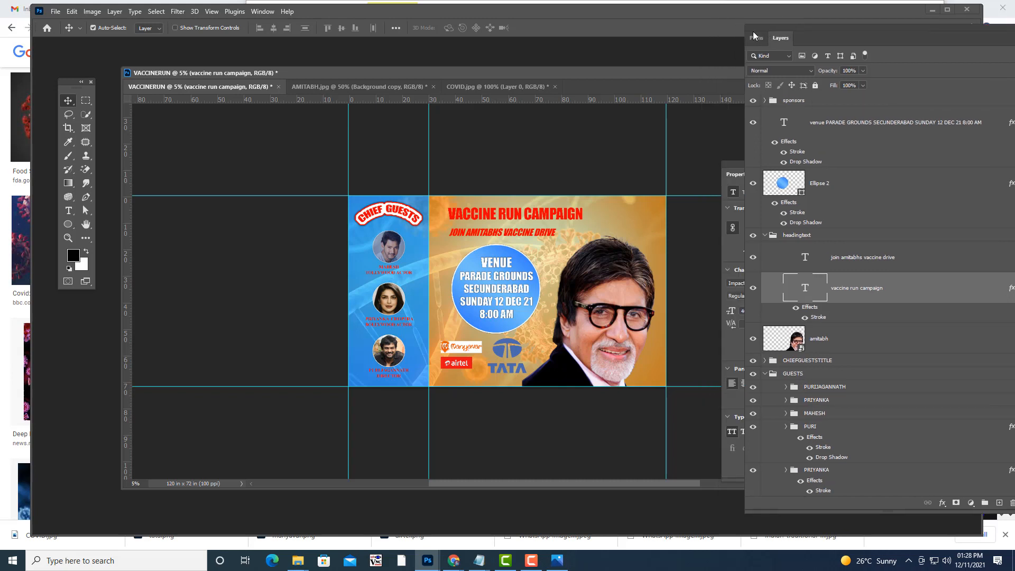
drag(629, 70, 613, 70)
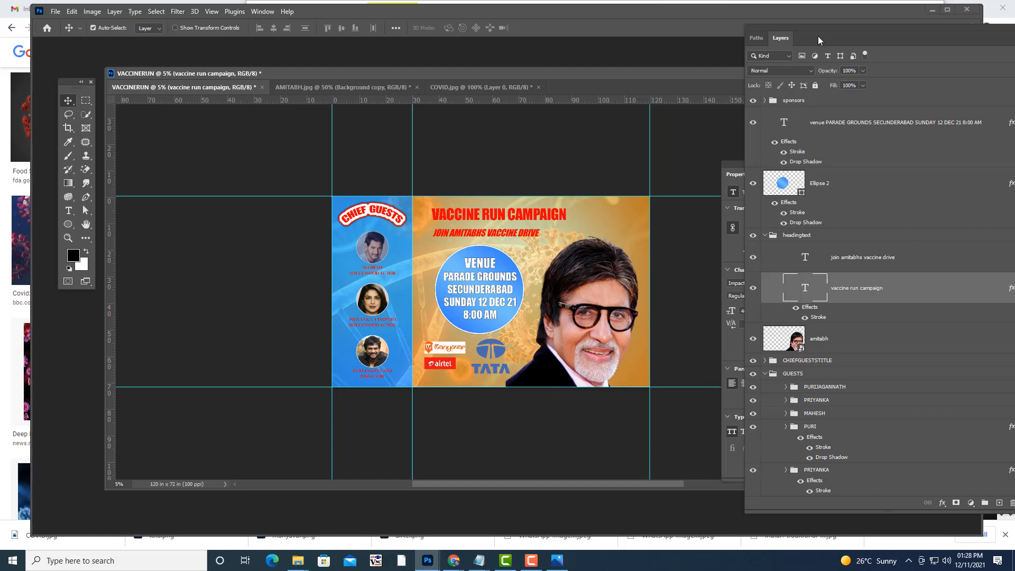
drag(772, 38, 687, 47)
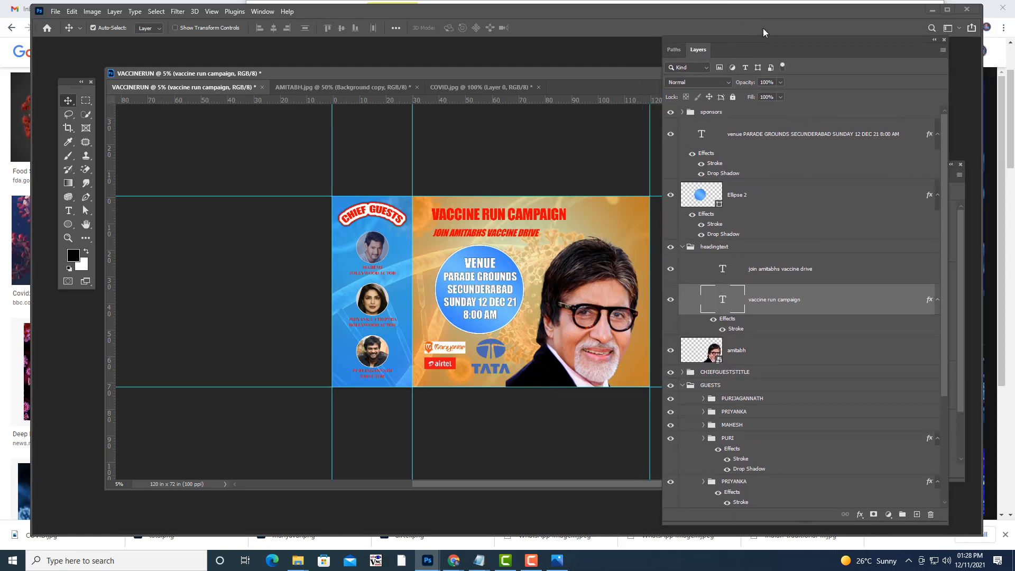
drag(741, 38, 788, 37)
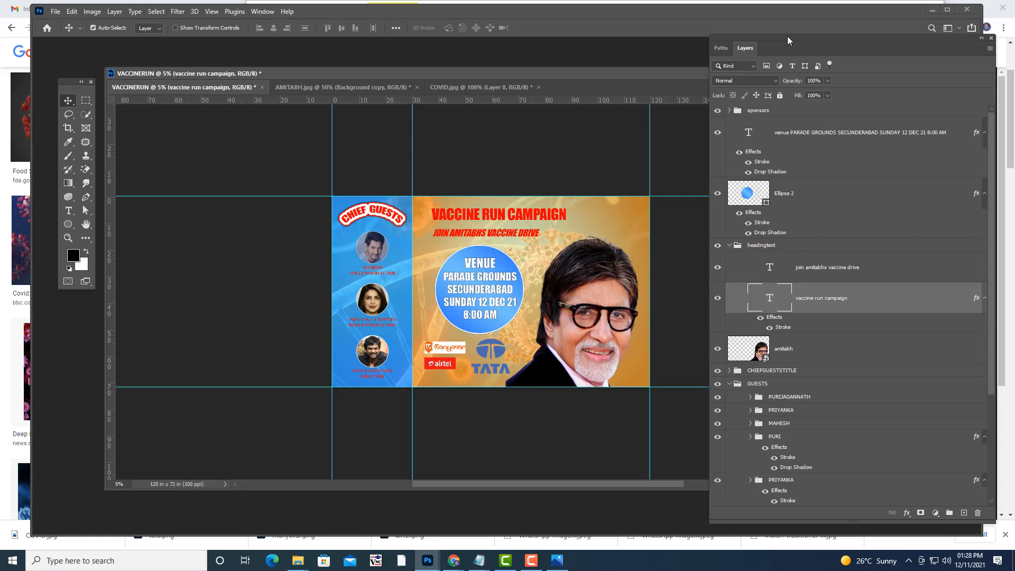
Step: Restack the lowest MAHESH group above Layer 4 so the COVID image lies behind all guest photos, and select Layer 4
scroll(829, 318, down, 5)
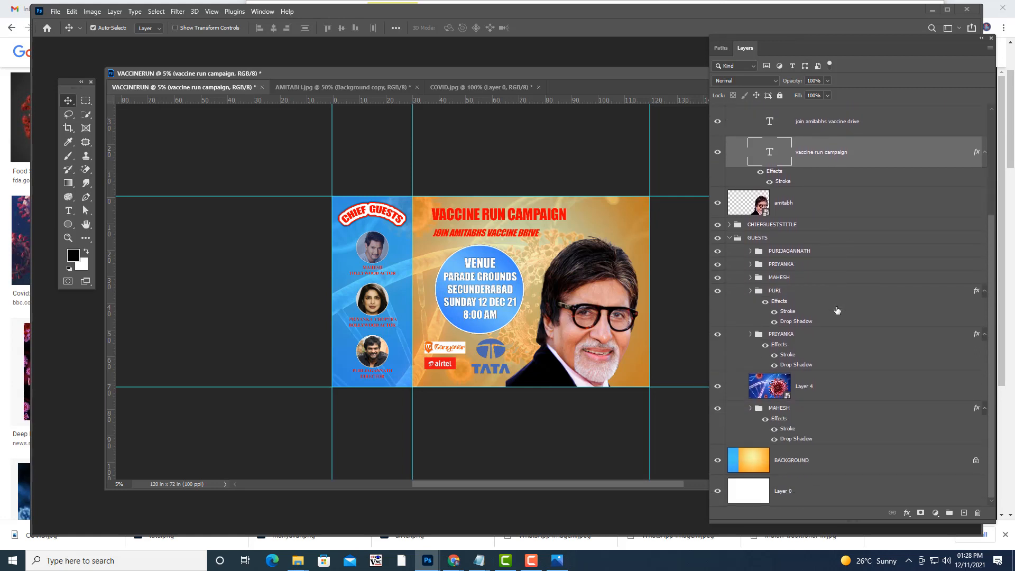
click(873, 388)
click(806, 409)
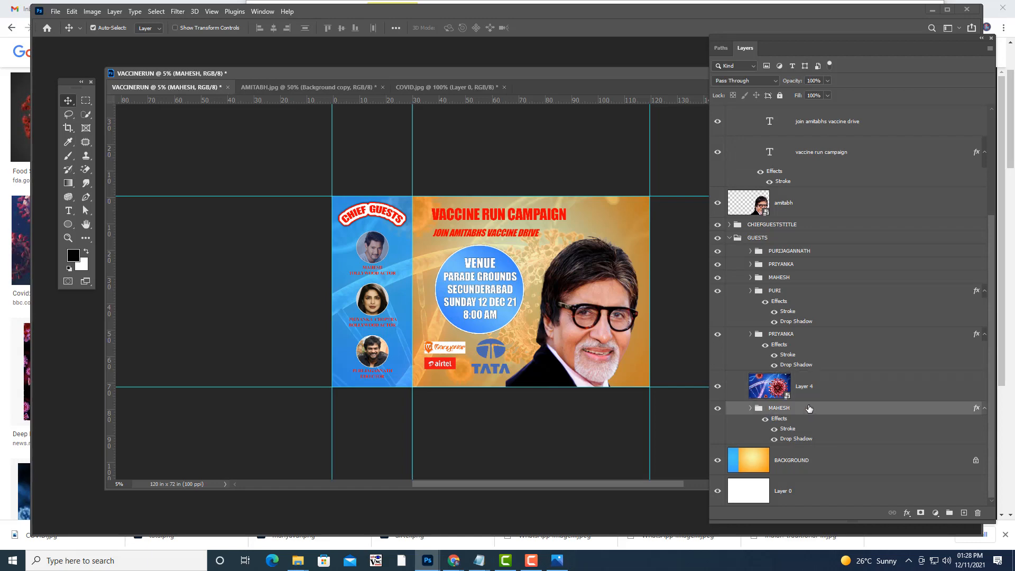
drag(809, 409, 800, 369)
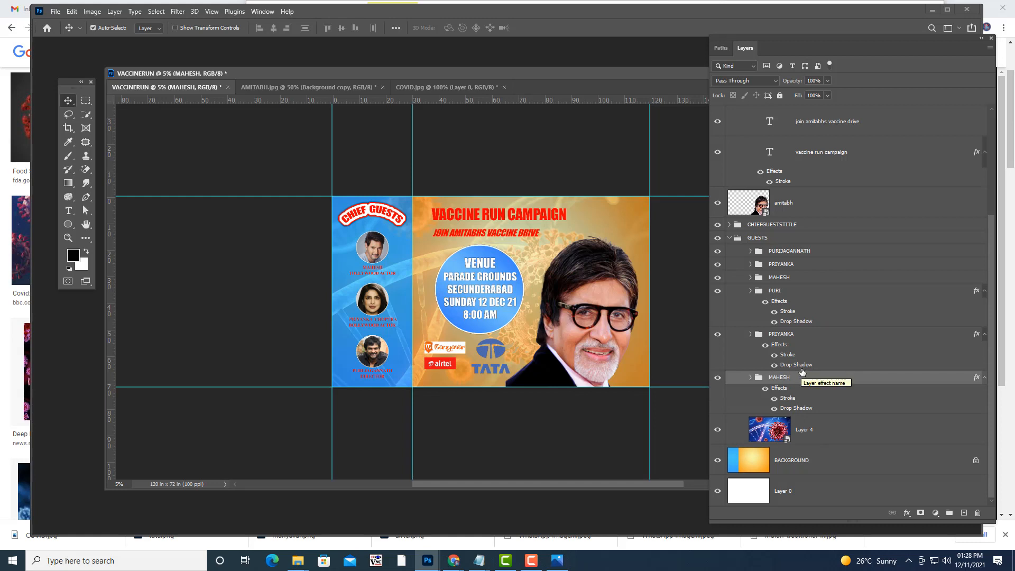
click(838, 431)
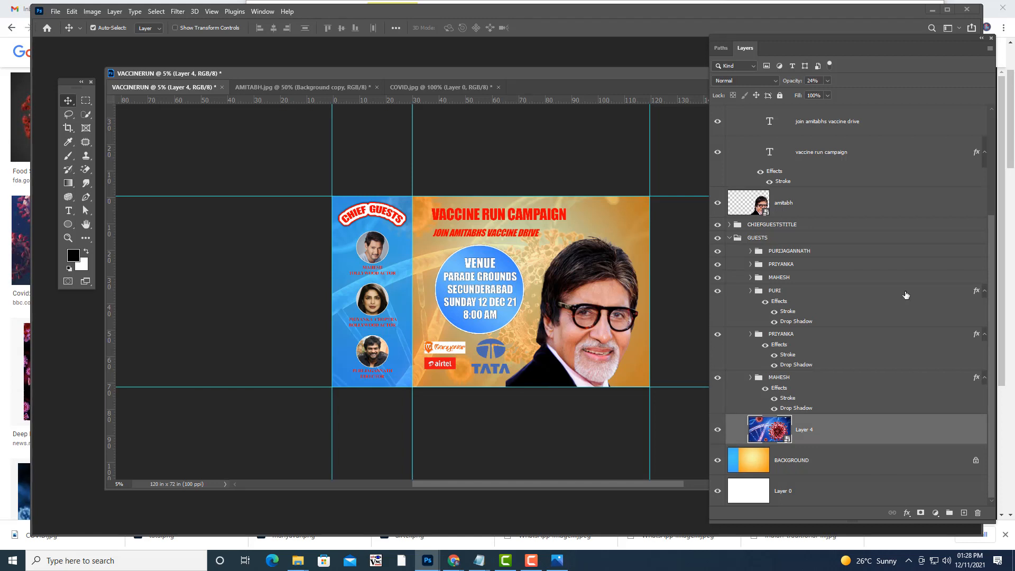
Step: Stamp all visible layers into a new merged layer on top of the stack, above the sponsors group
scroll(907, 295, up, 5)
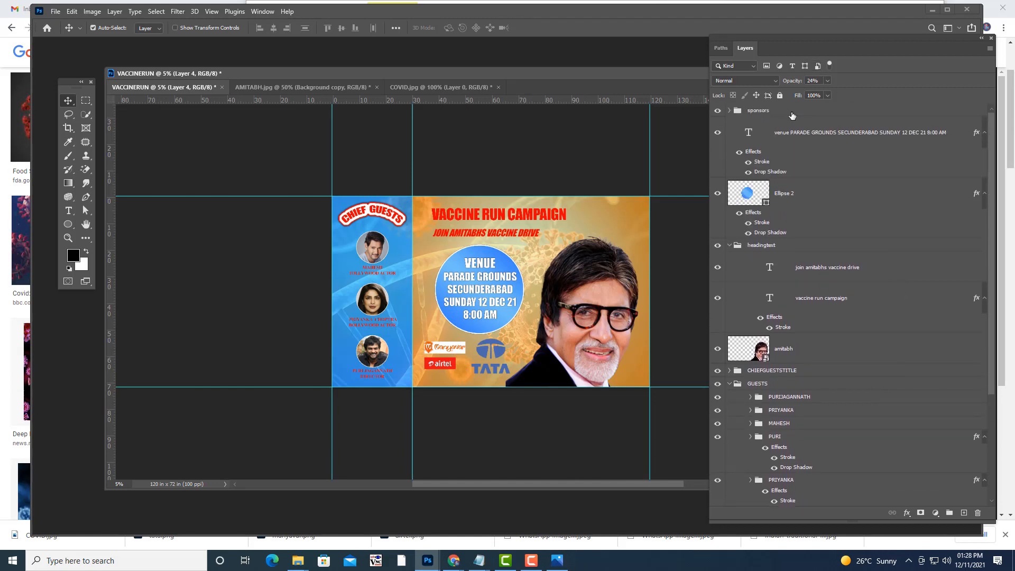
click(793, 113)
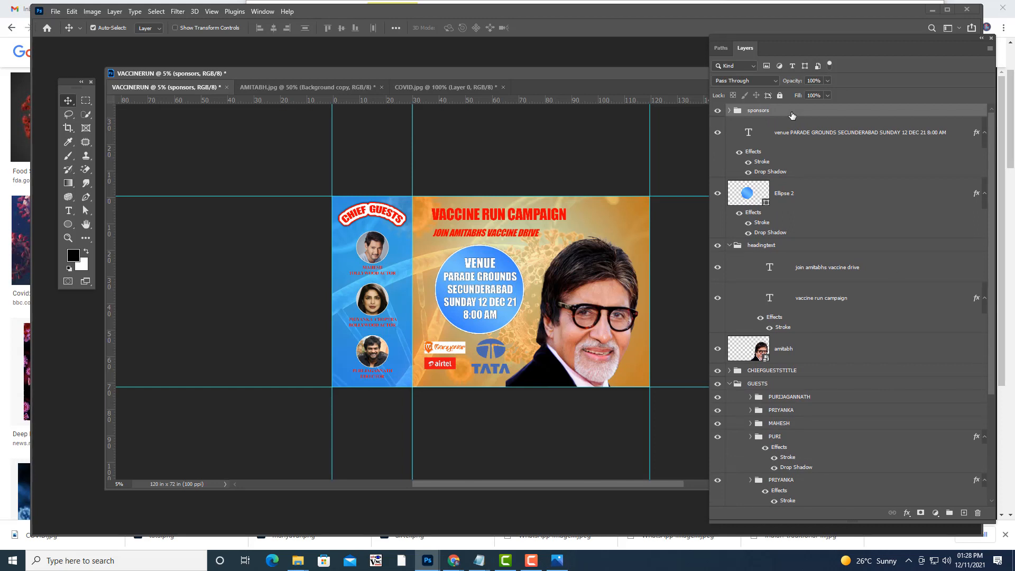
key(ctrl)
key(ctrl+shift+alt+n)
key(ctrl+shift+alt+e)
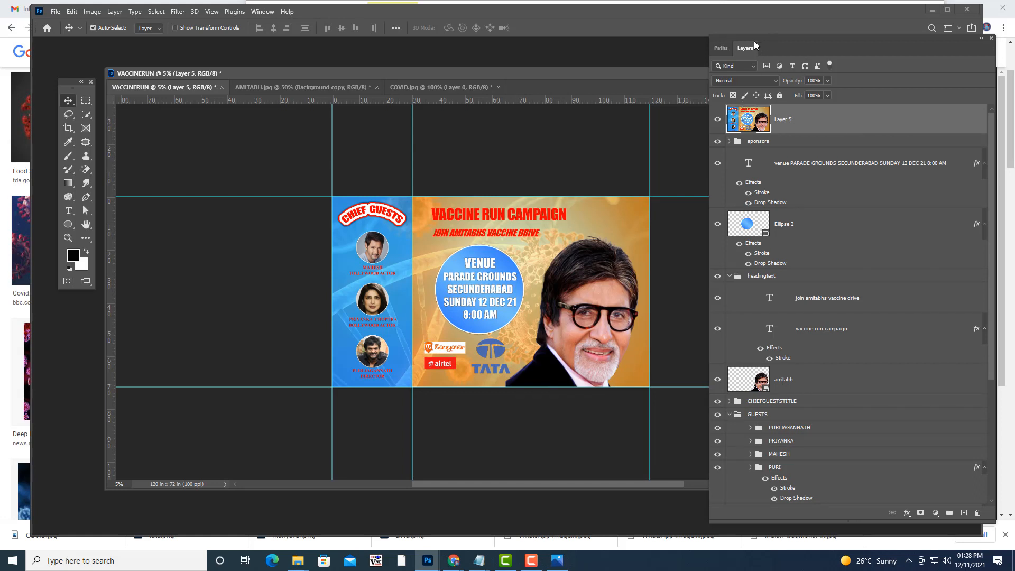
drag(754, 41, 761, 39)
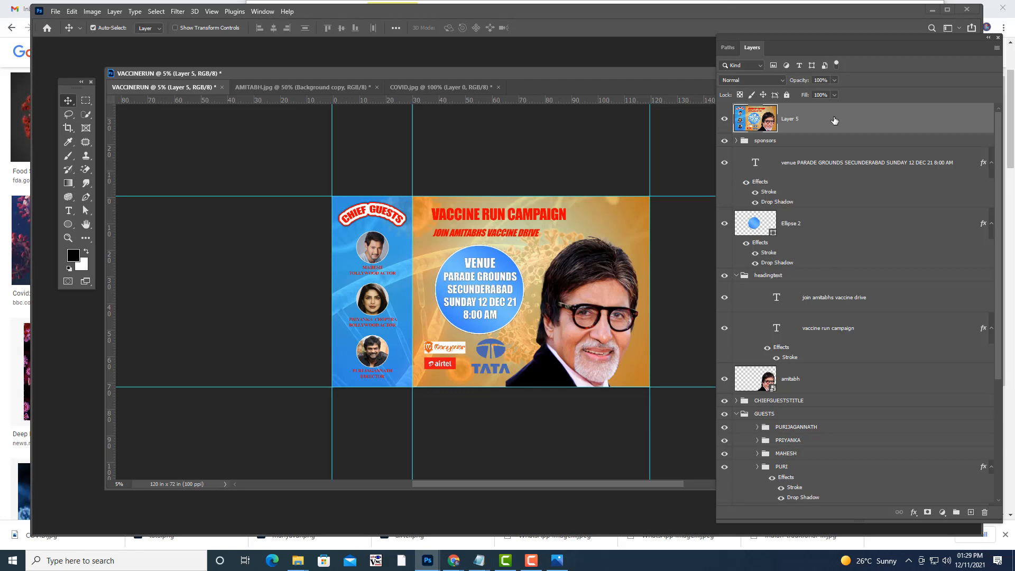
Step: Convert the poster to CMYK Color without merging layers or rasterizing smart objects, accepting the U.S. Web Coated (SWOP) v2 profile
click(99, 15)
mouse_move(103, 24)
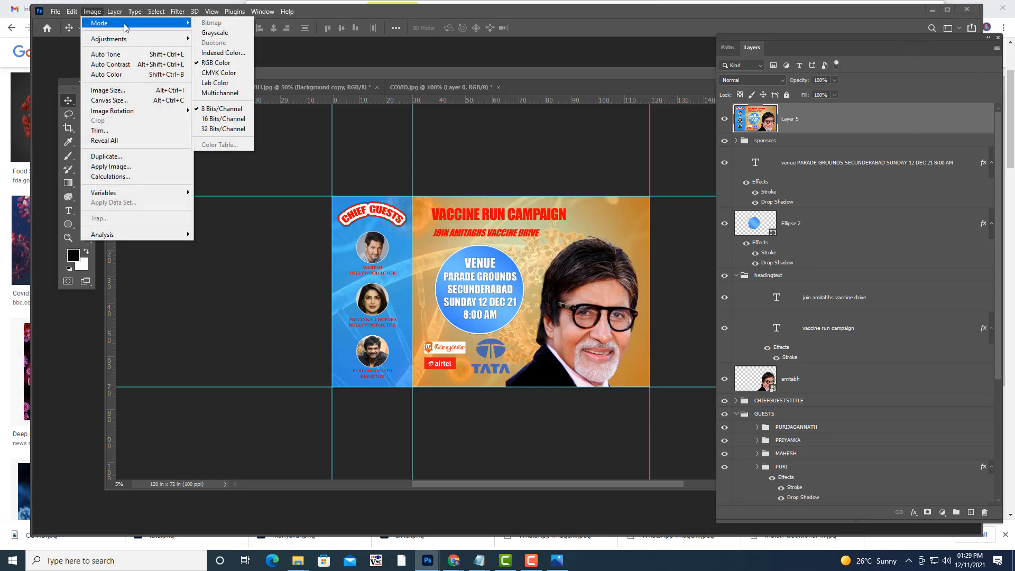
click(226, 77)
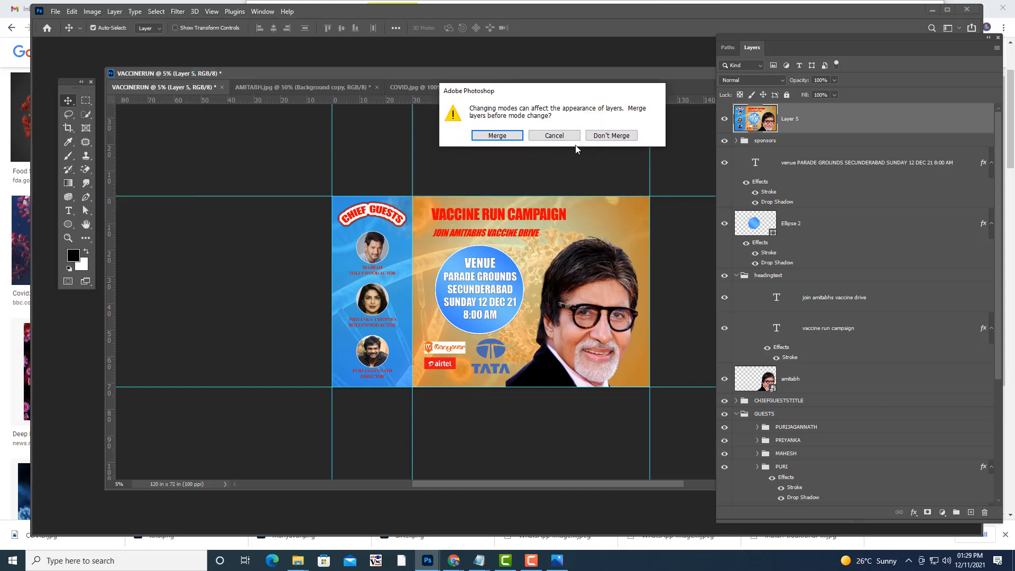
click(609, 136)
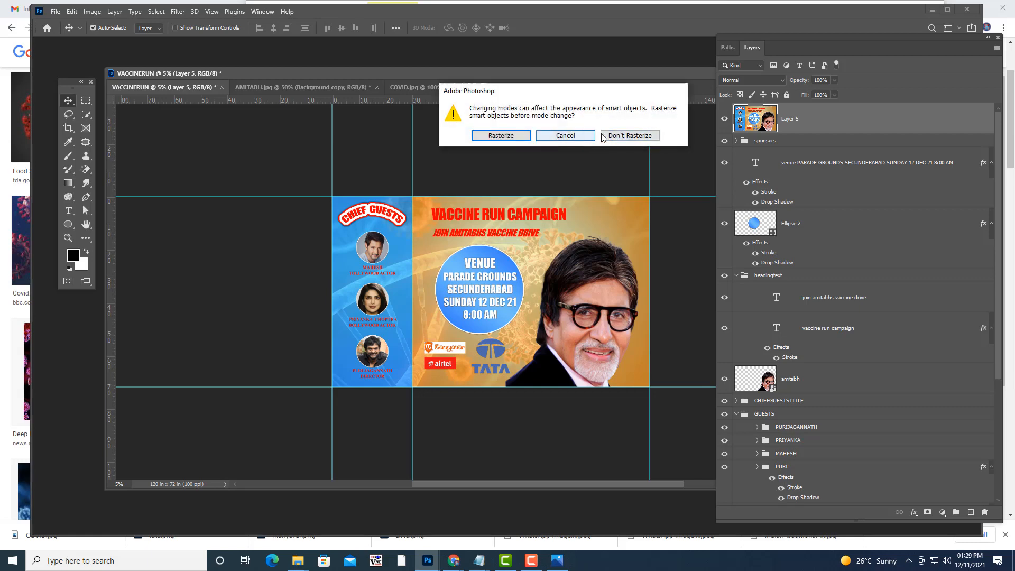
click(611, 137)
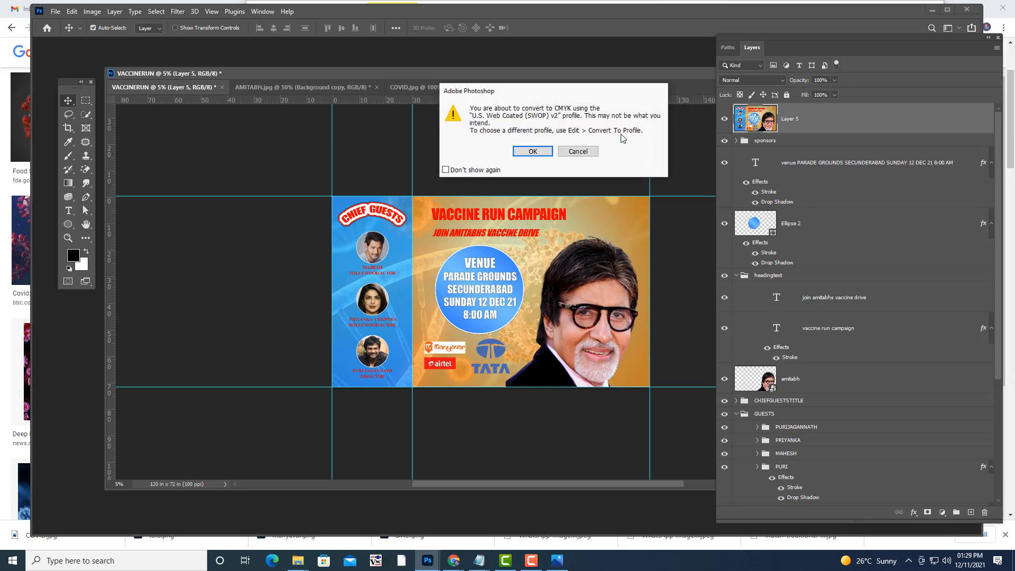
click(533, 152)
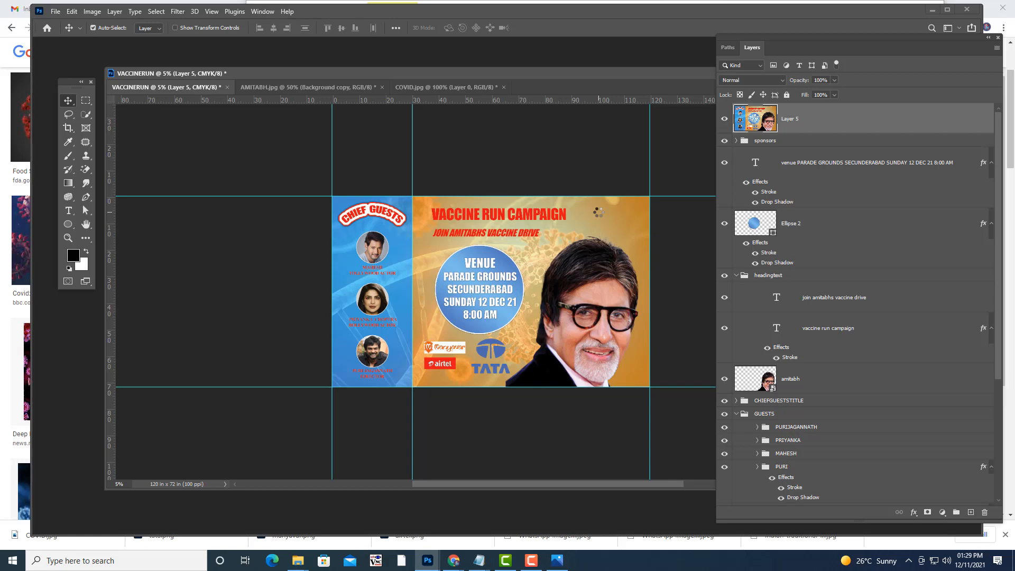
Step: Start saving a copy of the poster on the computer in the coronarunposter folder, with JPEG as the file format
drag(312, 70, 305, 71)
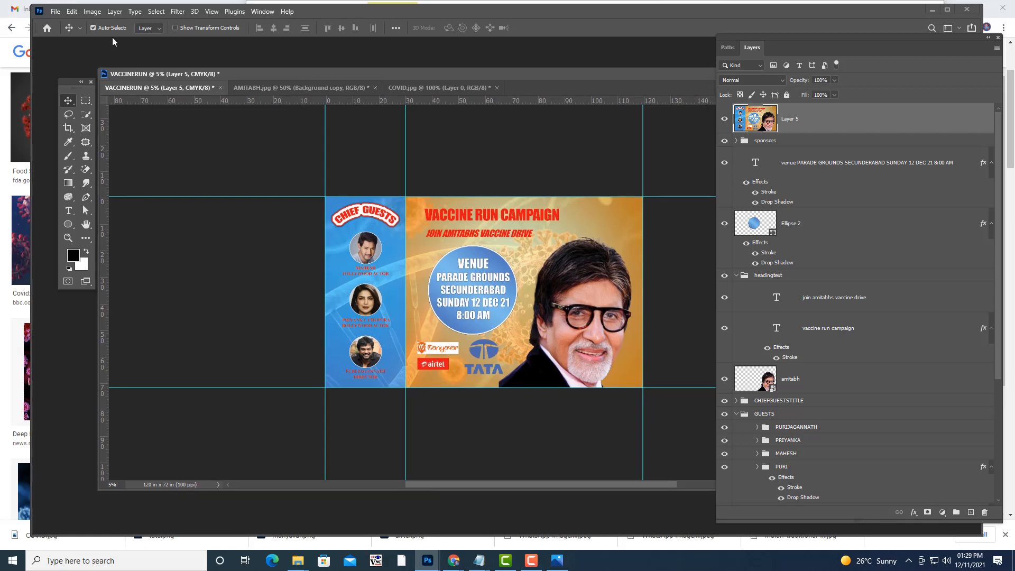
click(55, 11)
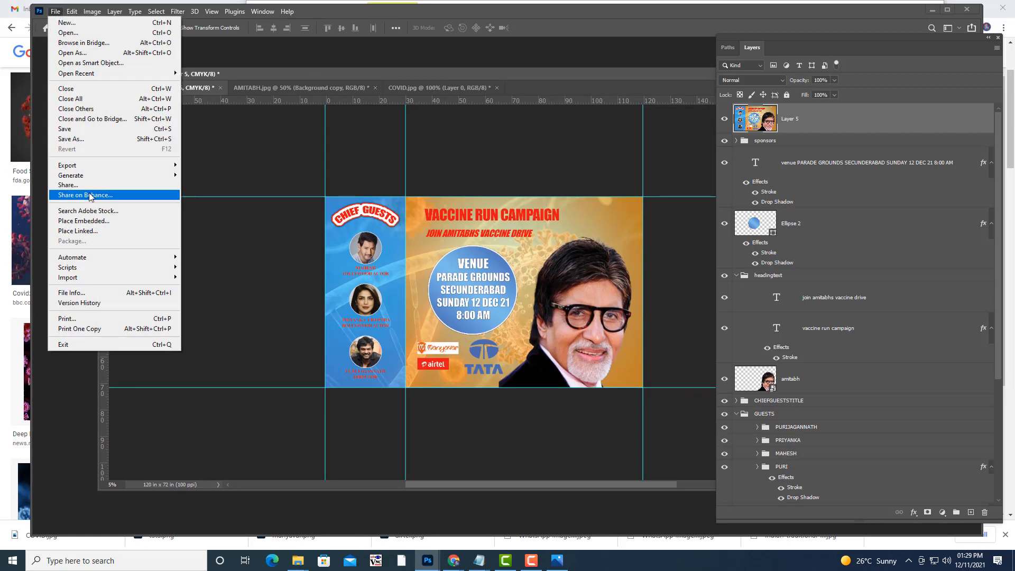
click(97, 140)
click(737, 351)
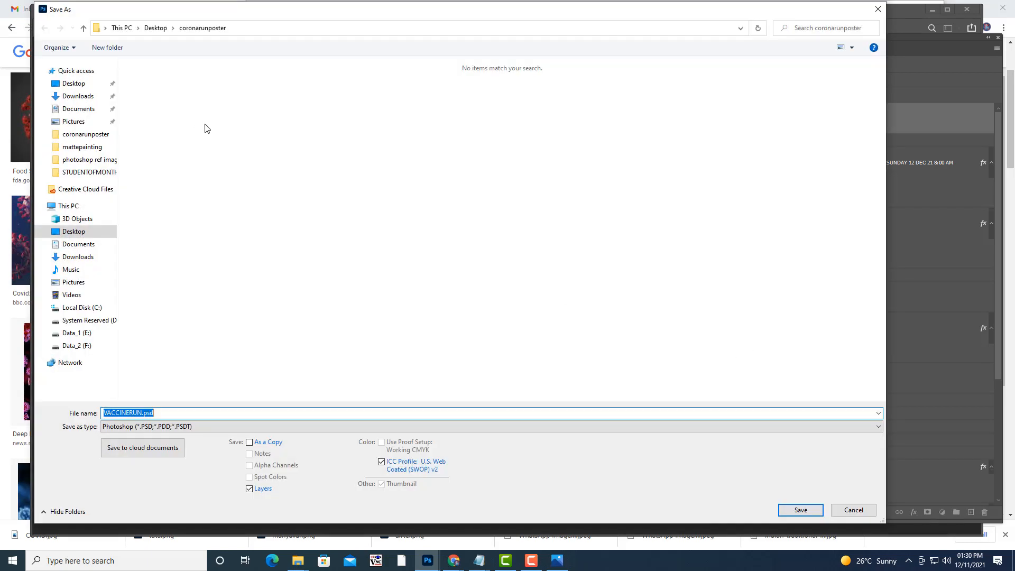
click(76, 138)
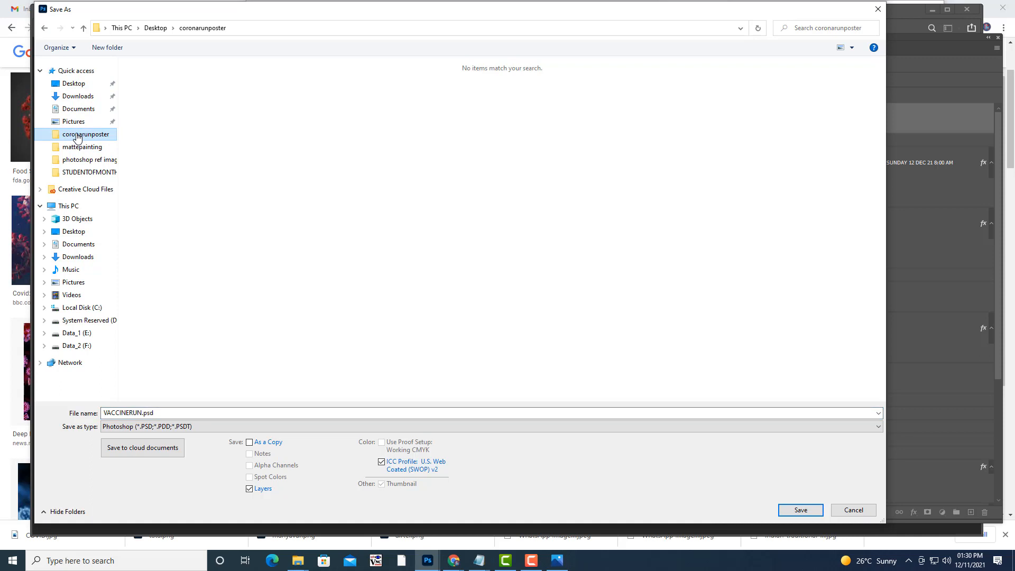
click(181, 427)
click(142, 479)
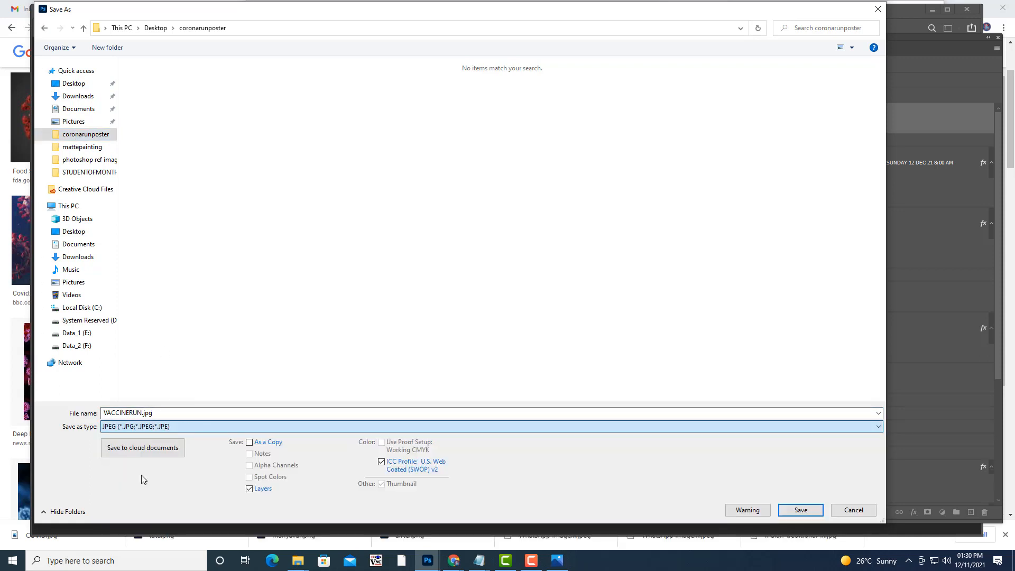
Step: Name the JPEG VACCINERUNPOSTERFINAL and save it at quality 10 (Maximum) with the Baseline ("Standard") format option
click(176, 411)
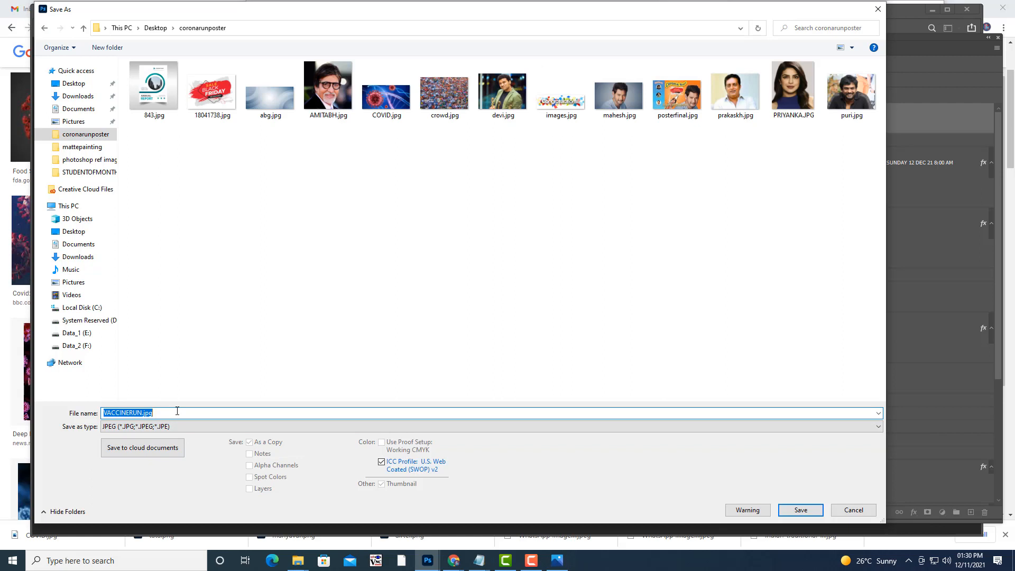
text(VACCINERUNPOSTERFINAL)
click(801, 510)
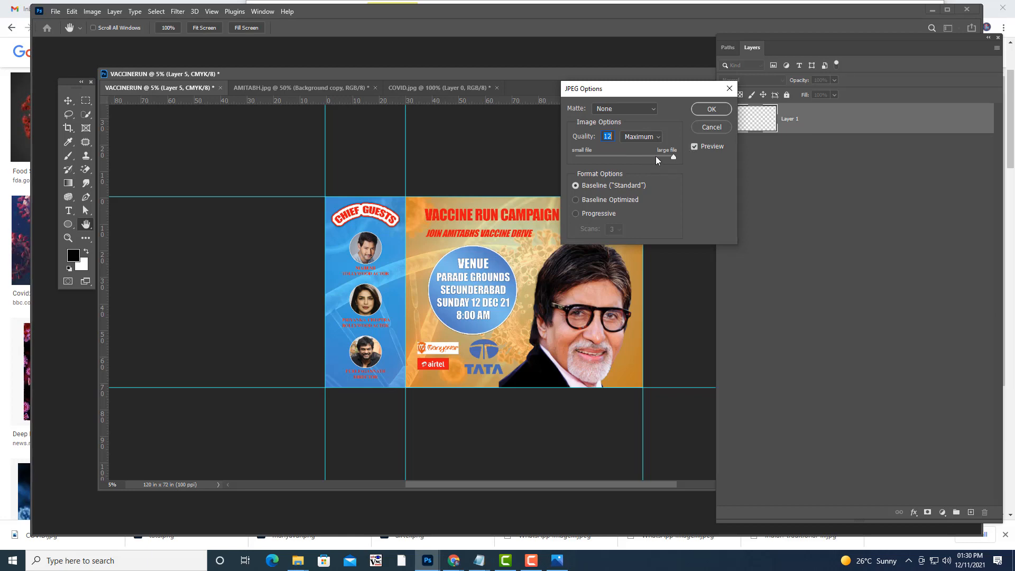
click(656, 157)
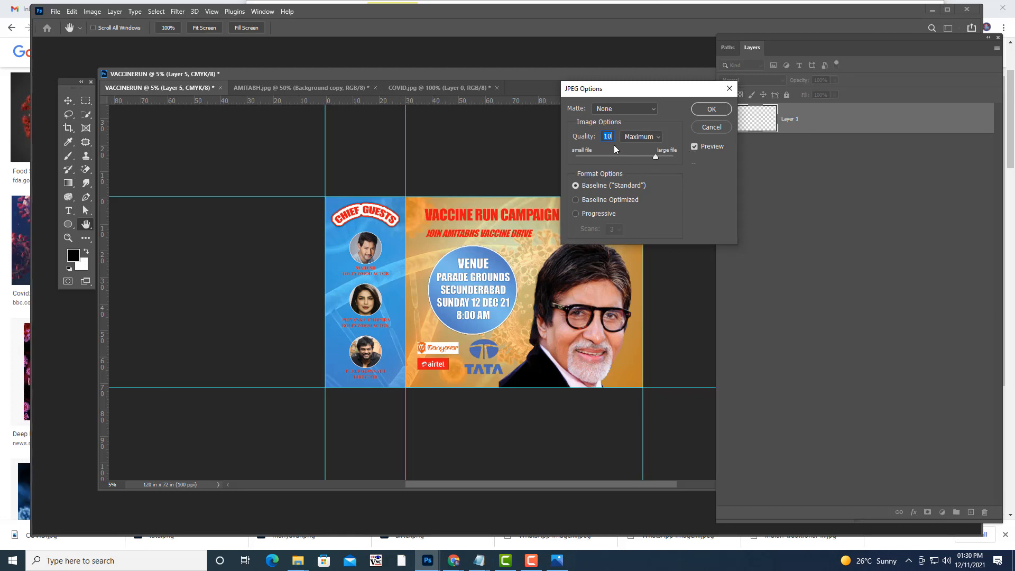
click(703, 110)
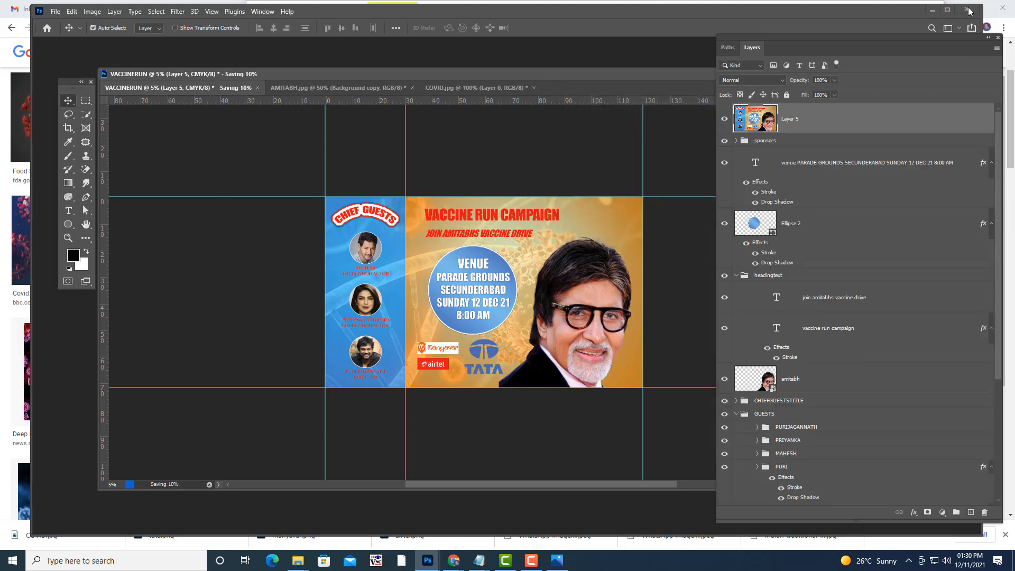
Step: Switch to the desktop's coronarunposter folder and open VACCINERUNPOSTERFINAL.jpg in Photos to check the exported poster
click(933, 10)
click(880, 8)
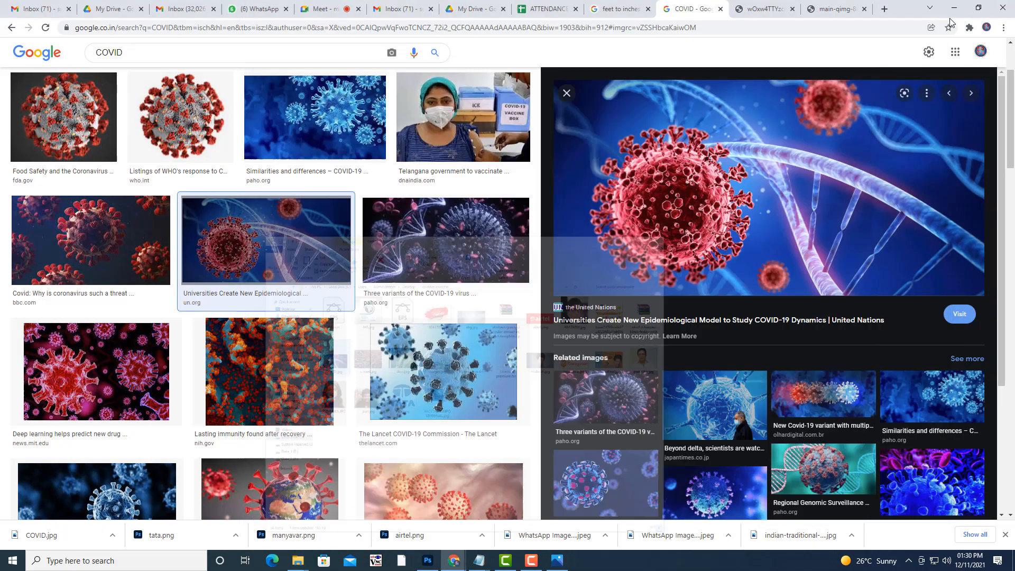
click(955, 8)
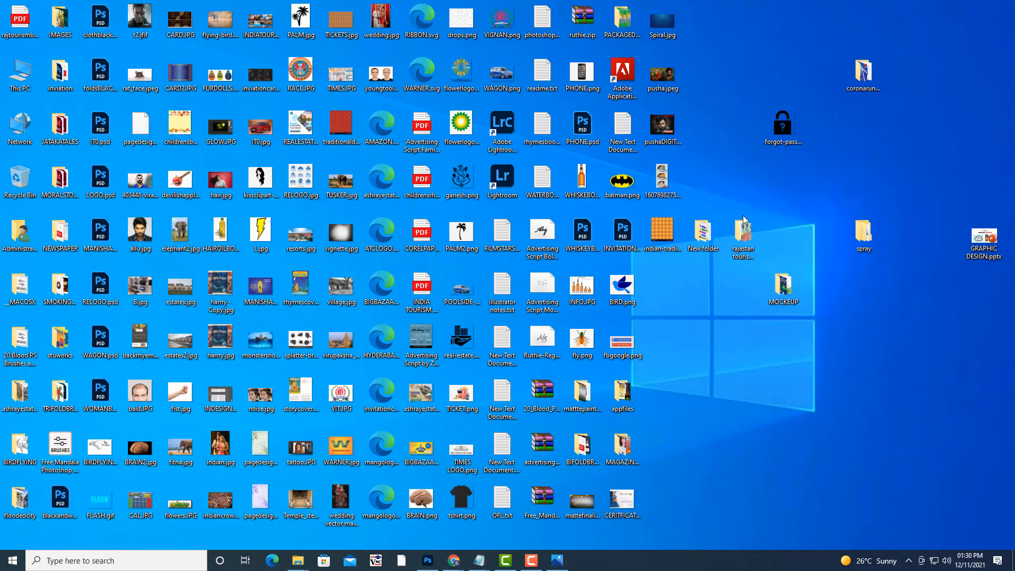
double_click(863, 73)
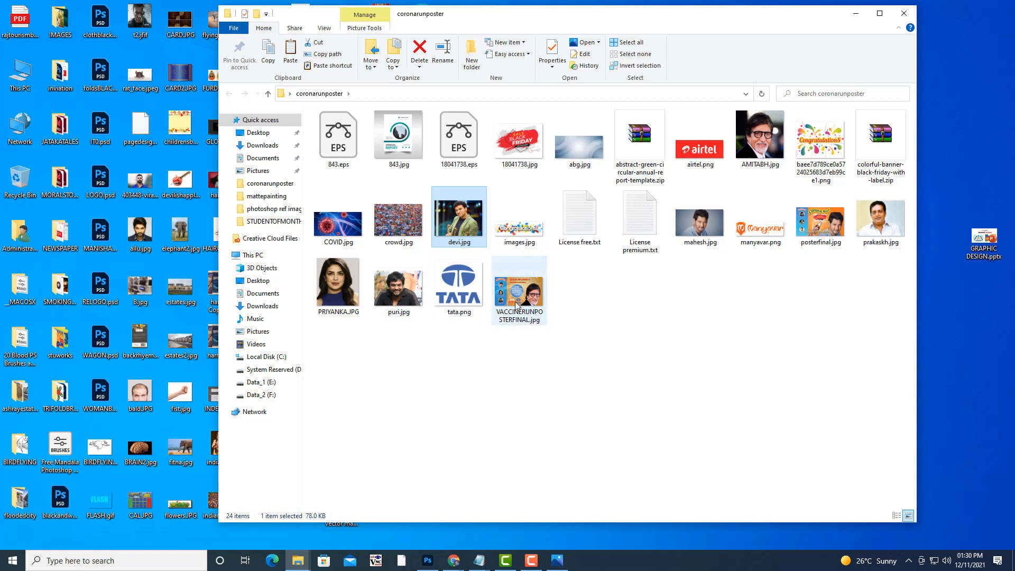
right_click(516, 291)
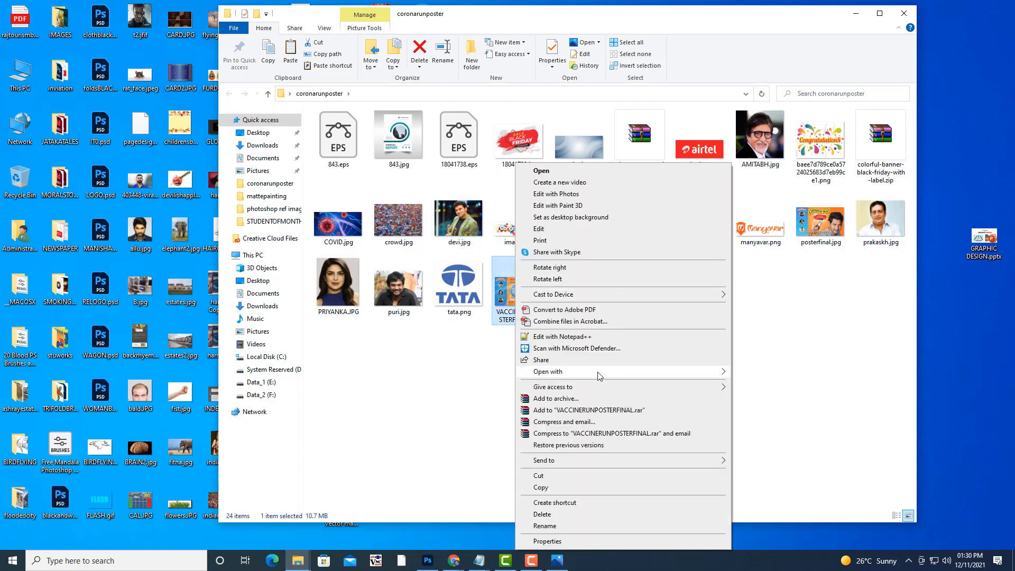
mouse_move(614, 374)
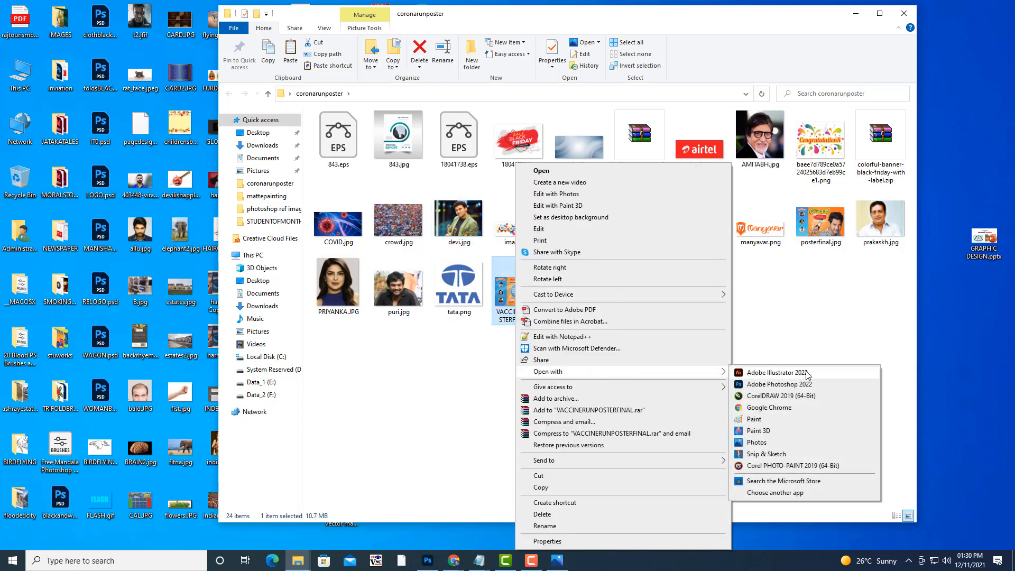
click(760, 443)
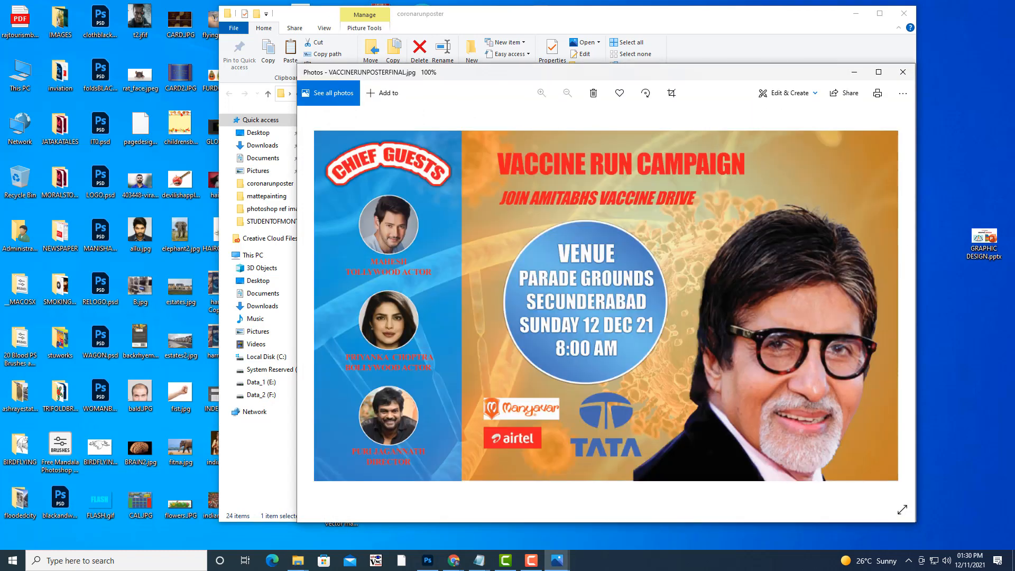